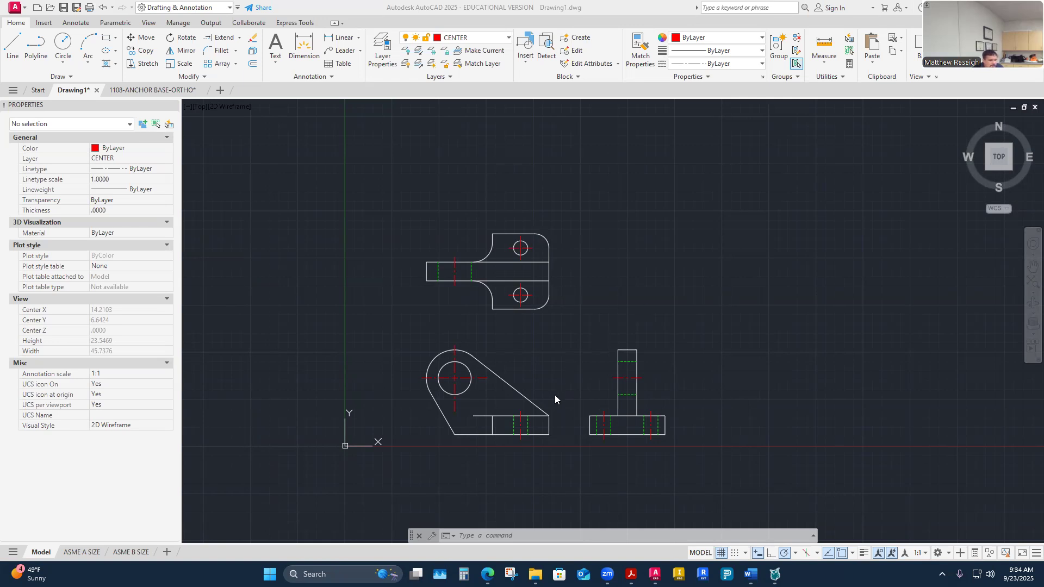
# Switch to the CADD 1108 Anchor Base assignment page in the browser and review its instructions and dimensioned isometric drawing.
pyautogui.scroll(2, 554, 395)
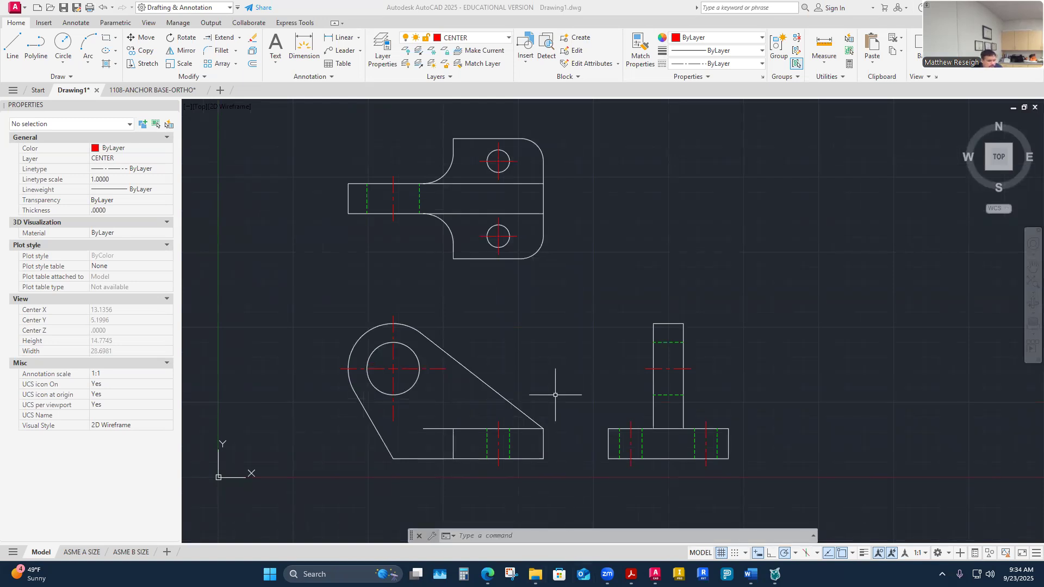
pyautogui.moveTo(487, 574)
pyautogui.click(536, 530)
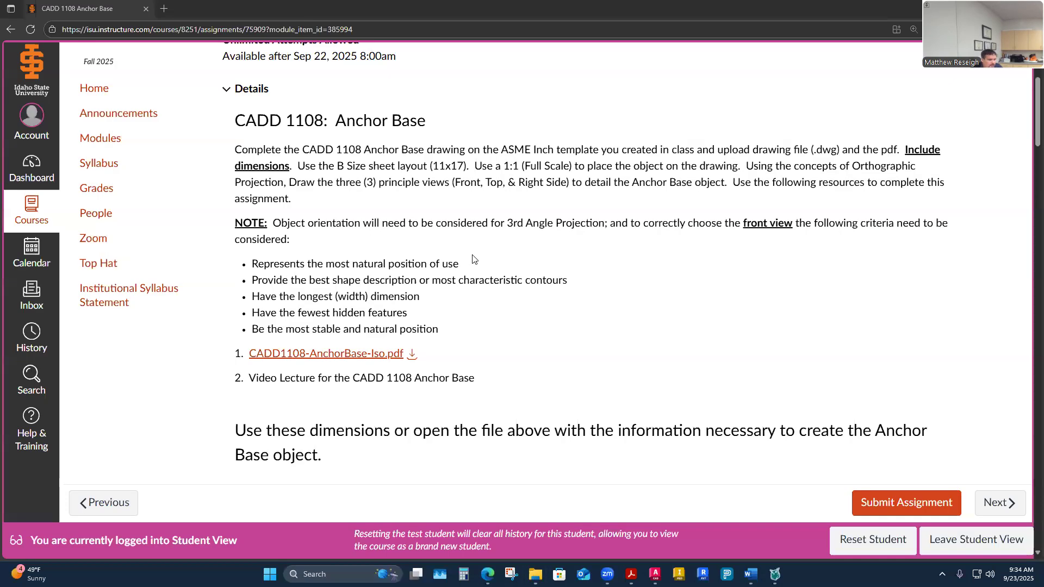
pyautogui.scroll(-10, 493, 329)
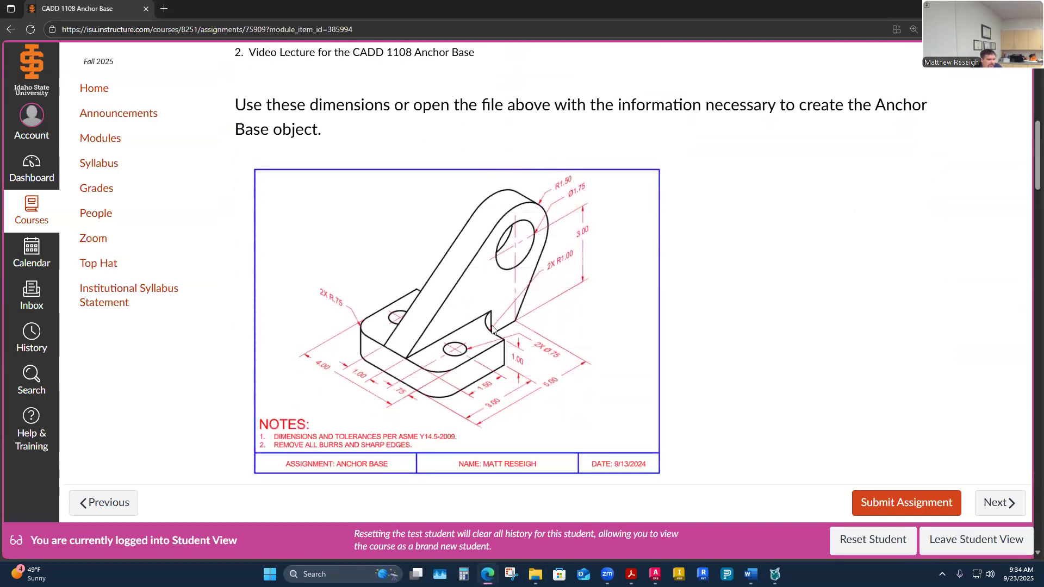
pyautogui.scroll(-5, 494, 329)
pyautogui.scroll(1, 489, 329)
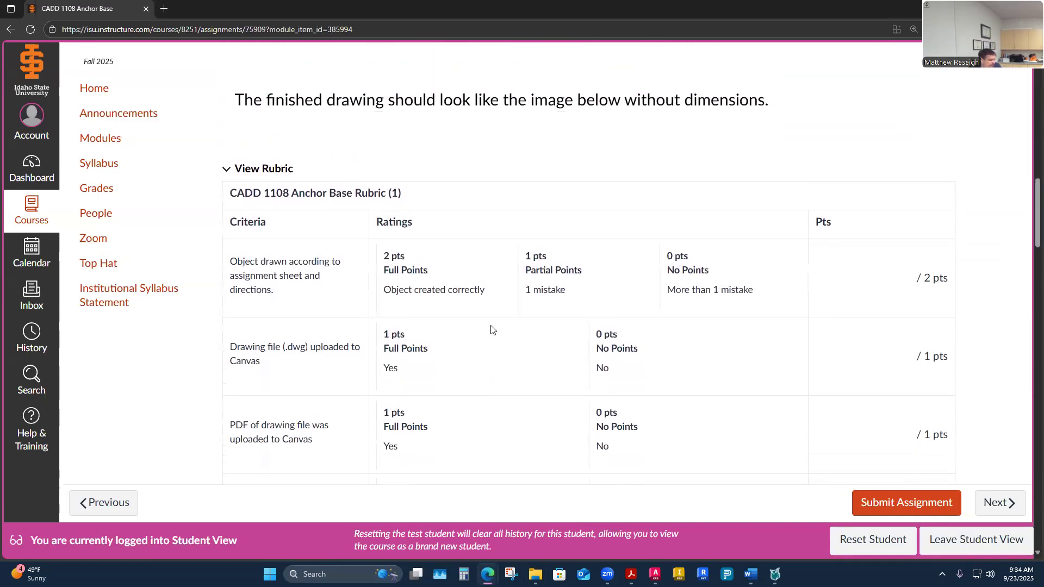
# Zoom the assignment page out and skim the complete Anchor Base rubric from the first criterion to the last.
pyautogui.keyDown('ctrl'); pyautogui.scroll(1, 487, 329); pyautogui.keyUp('ctrl')
pyautogui.keyDown('ctrl'); pyautogui.scroll(-3, 481, 332); pyautogui.keyUp('ctrl')
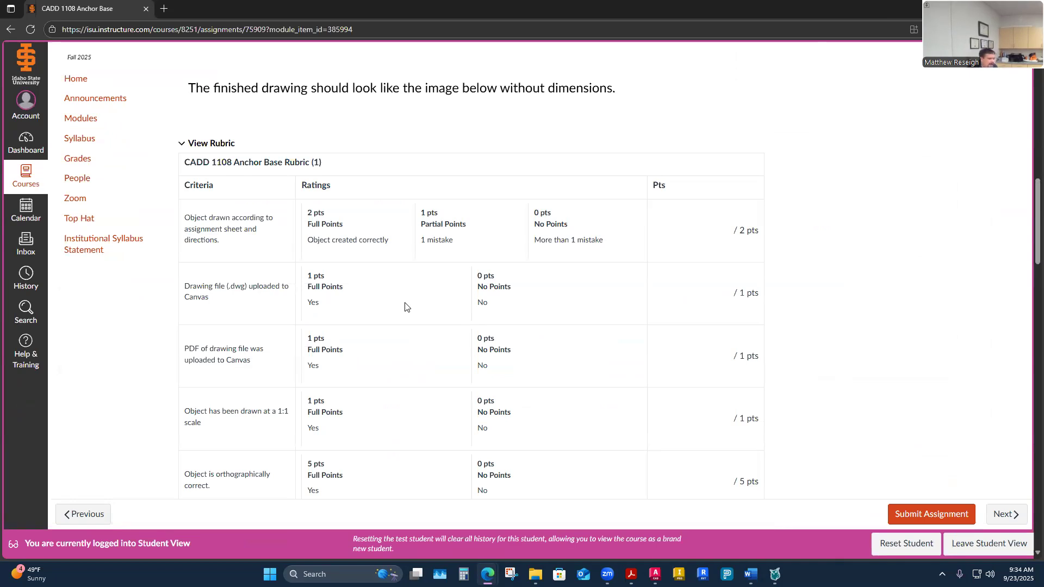
pyautogui.scroll(-1, 400, 298)
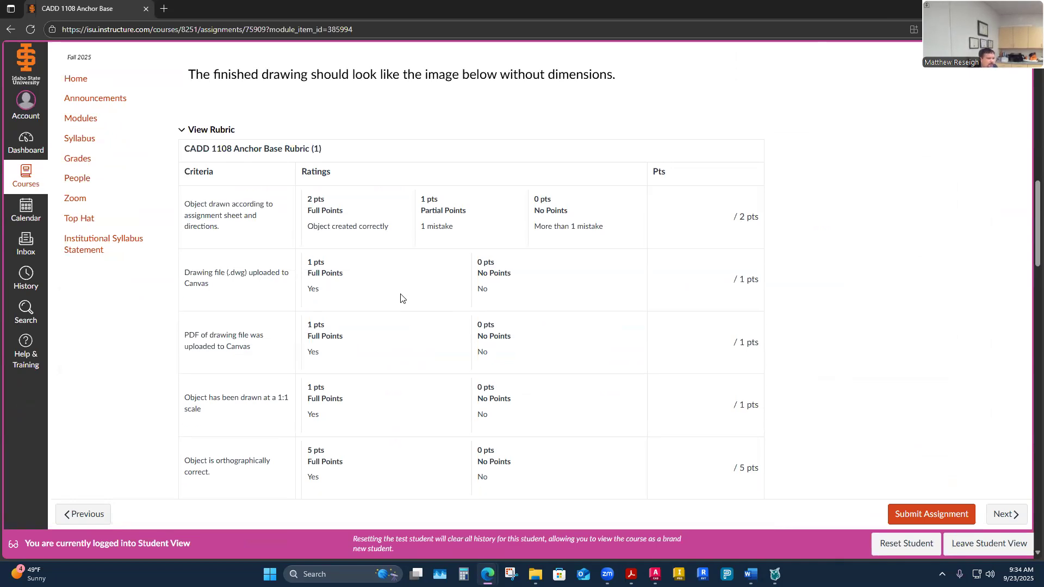
pyautogui.scroll(-1, 401, 298)
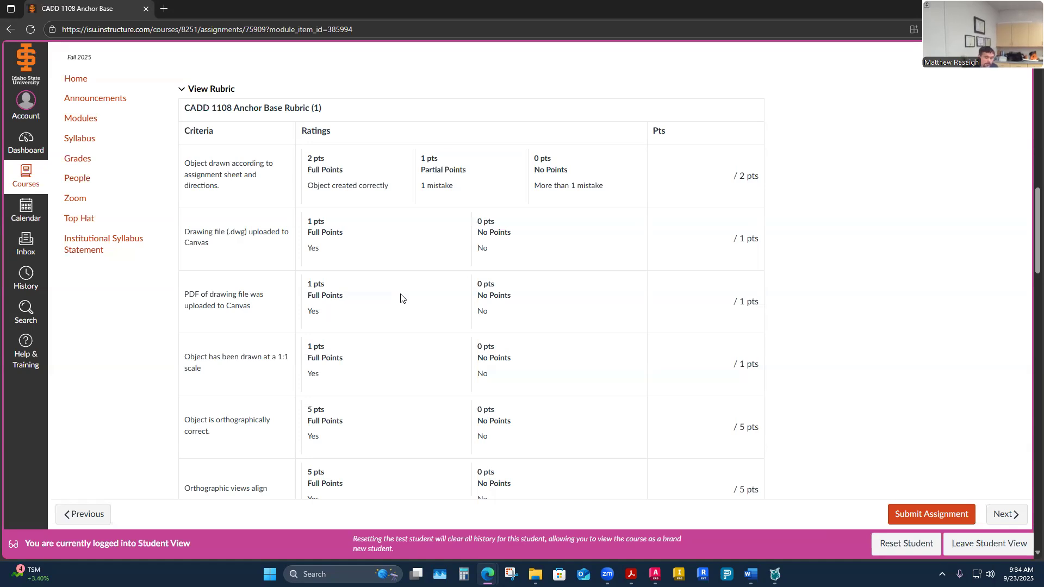
pyautogui.scroll(-2, 339, 333)
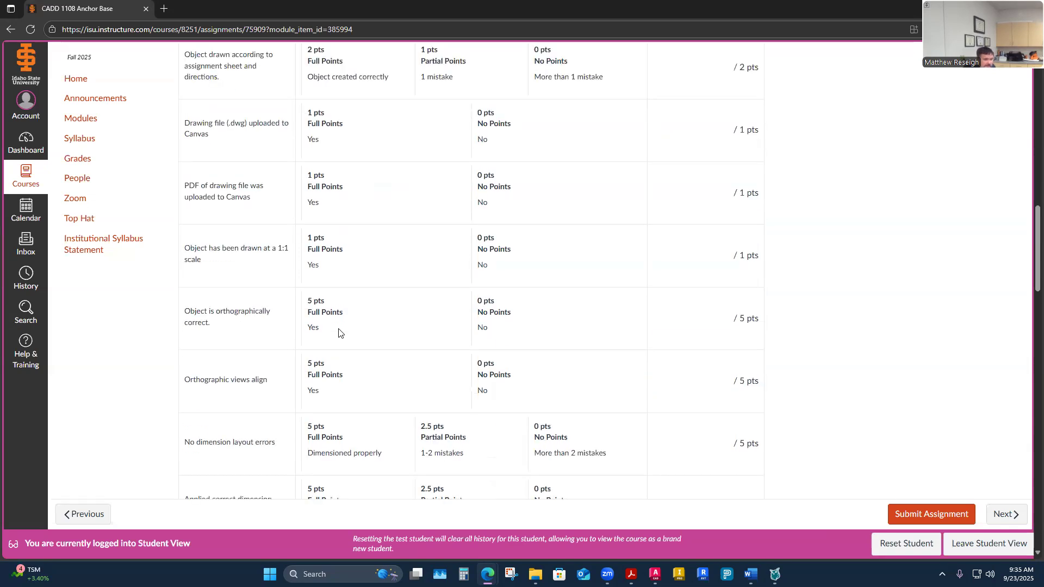
pyautogui.scroll(3, 344, 318)
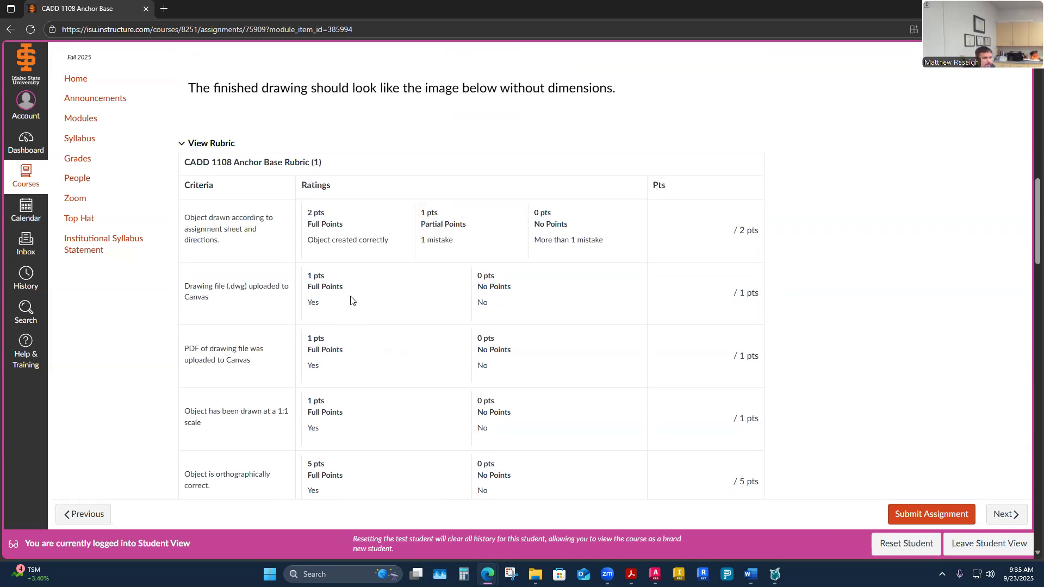
pyautogui.scroll(-2, 295, 269)
pyautogui.scroll(-9, 295, 268)
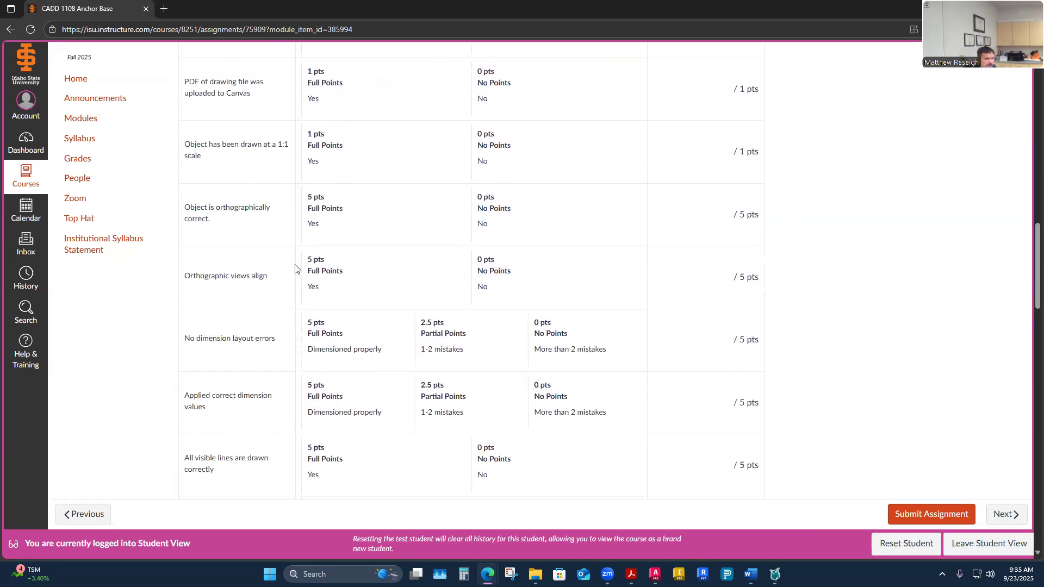
pyautogui.scroll(-10, 296, 268)
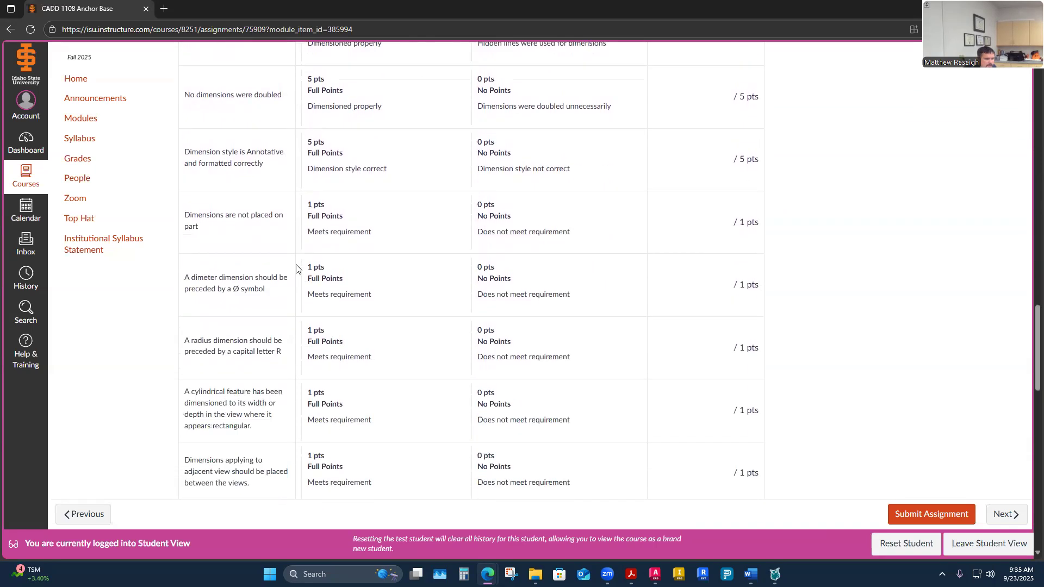
pyautogui.scroll(-6, 296, 269)
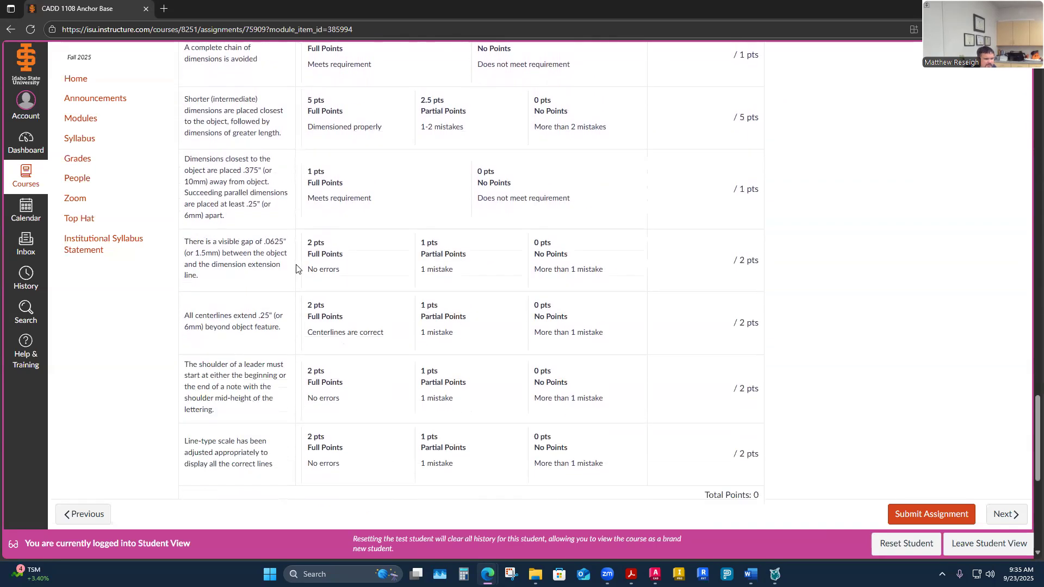
pyautogui.scroll(3, 296, 268)
pyautogui.scroll(11, 296, 269)
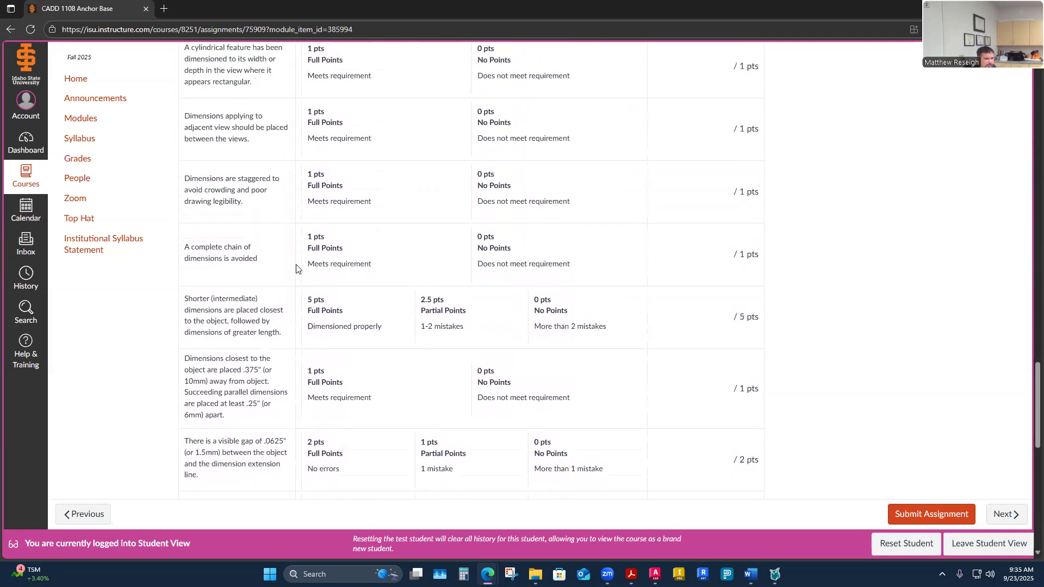
pyautogui.scroll(9, 296, 269)
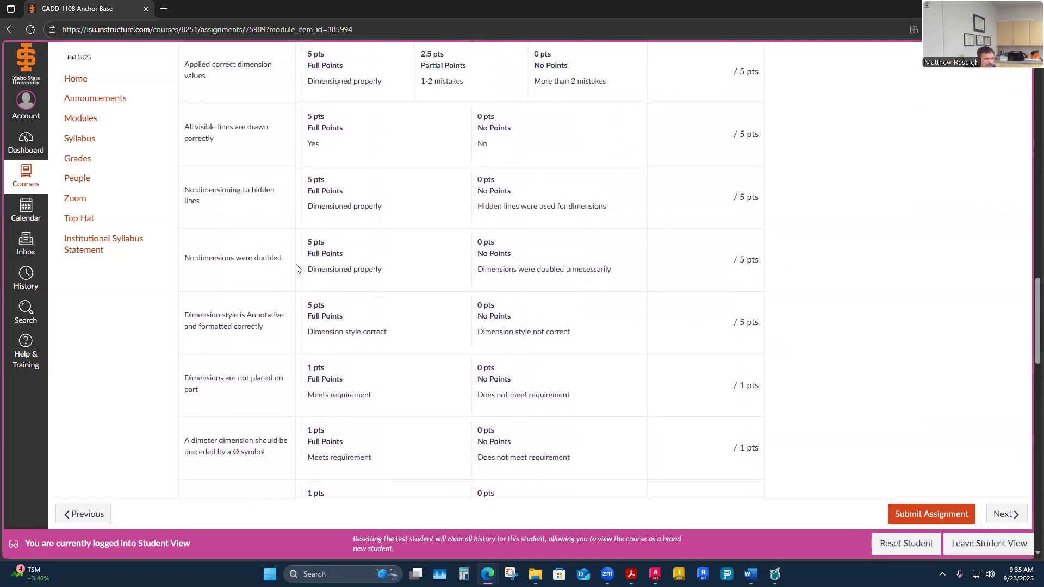
pyautogui.scroll(3, 297, 269)
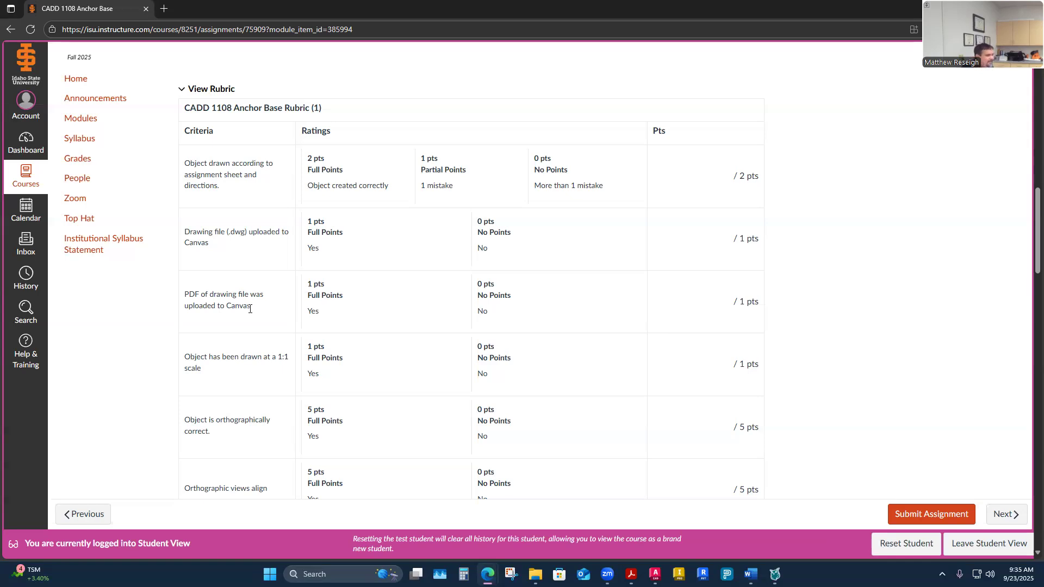
# Read the rubric criteria covering file uploads, 1:1 scale, orthographic alignment, dimension layout, visible lines and hidden-line dimensioning.
pyautogui.scroll(-2, 242, 318)
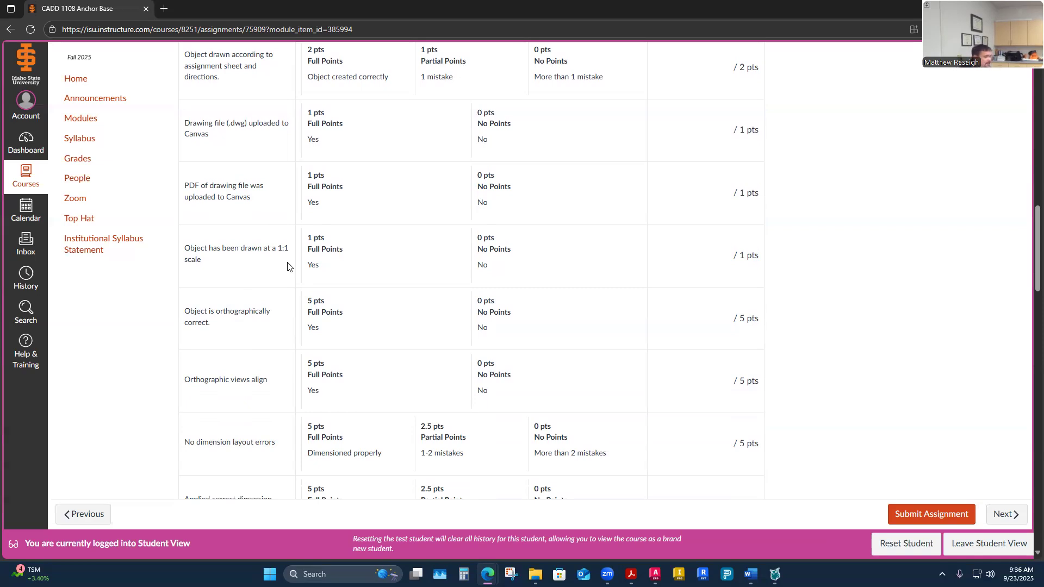
pyautogui.scroll(-2, 281, 290)
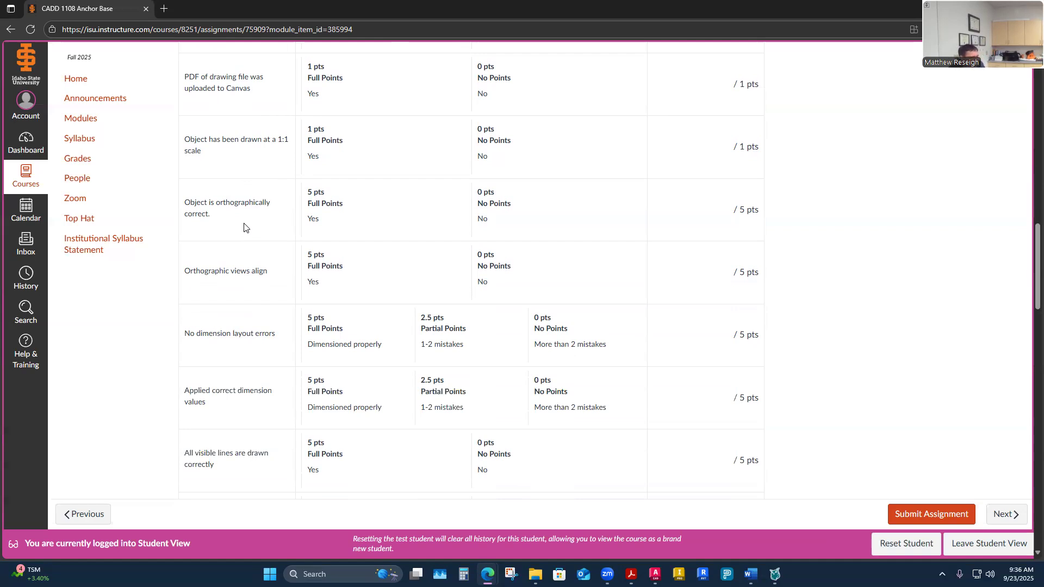
pyautogui.scroll(-2, 238, 284)
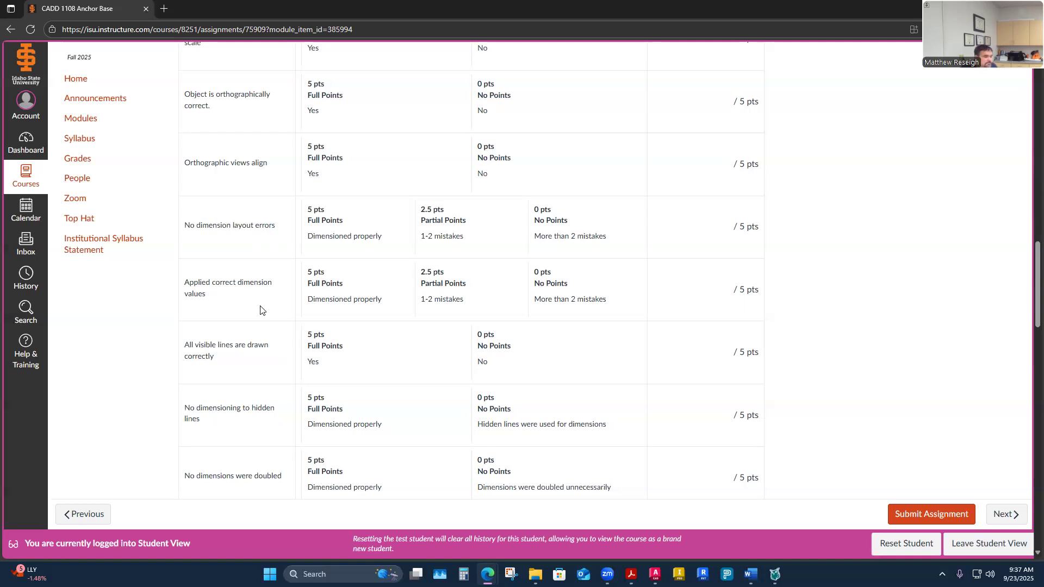
pyautogui.scroll(-1, 255, 315)
pyautogui.scroll(-1, 269, 272)
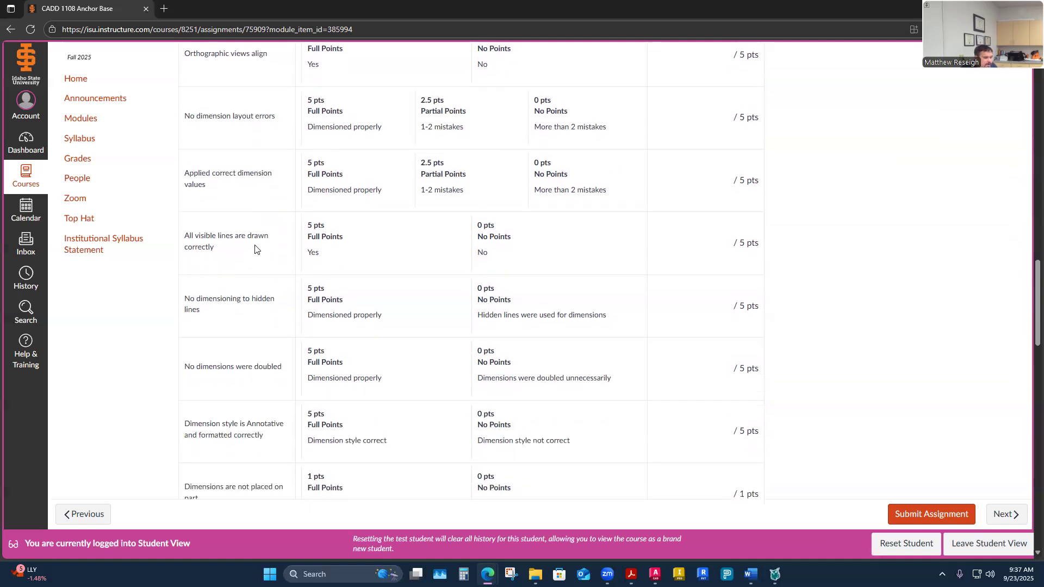
pyautogui.scroll(-1, 266, 295)
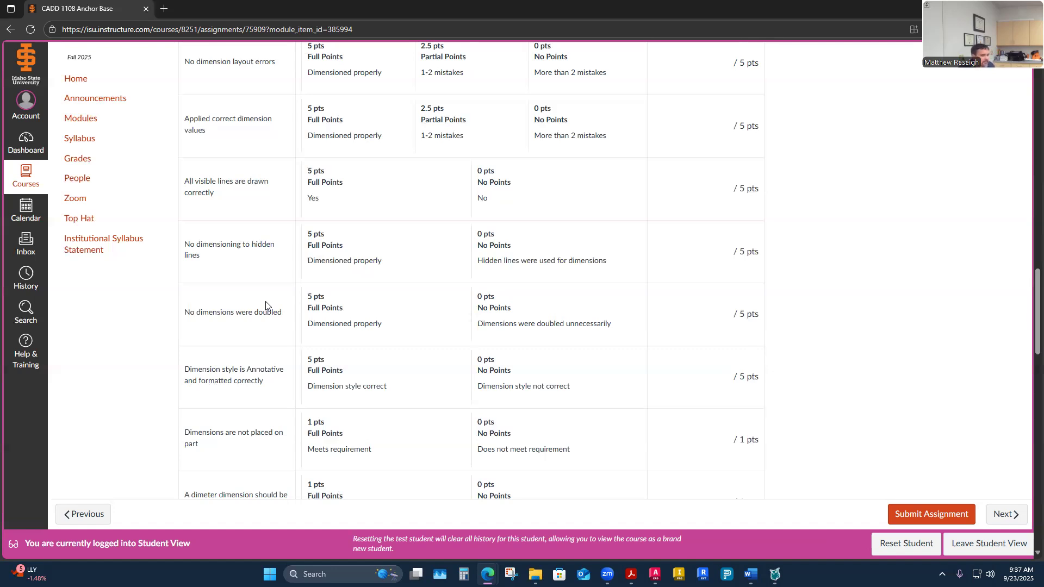
# Check the dimensions in the Anchor Base isometric PDF, then switch to AutoCAD to examine the three orthographic views.
pyautogui.click(631, 574)
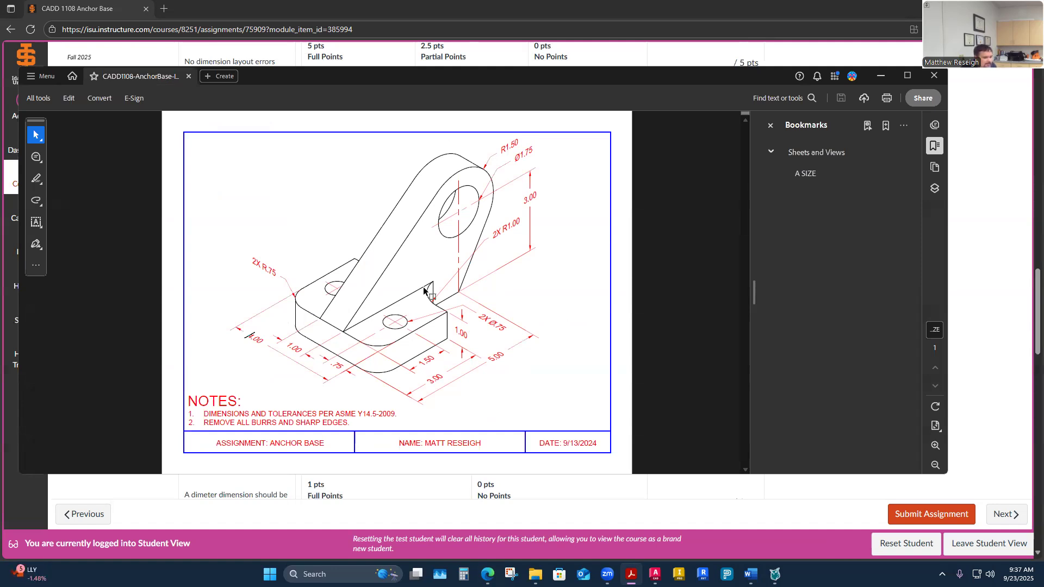
pyautogui.click(598, 509)
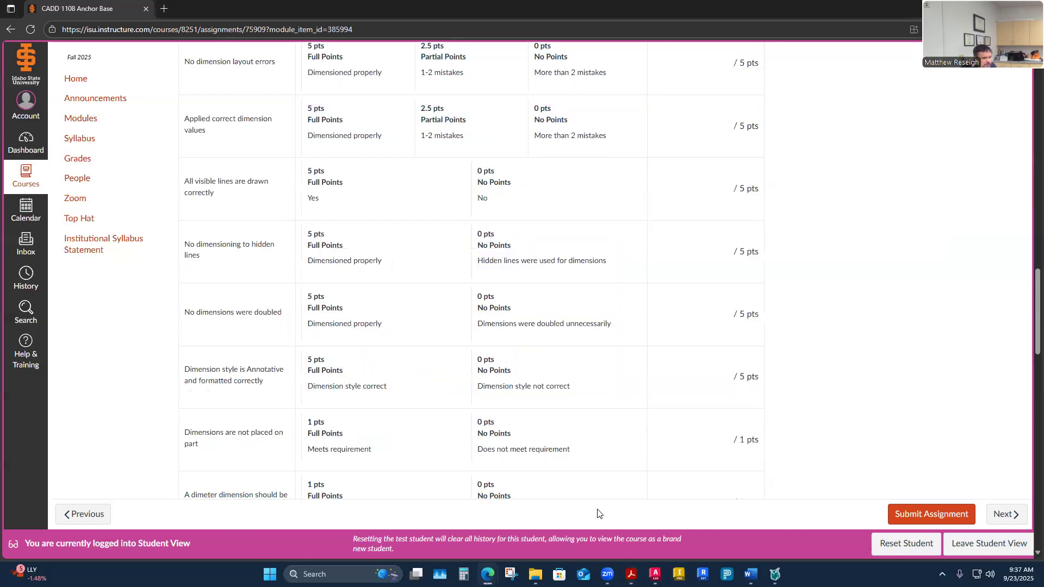
pyautogui.click(655, 574)
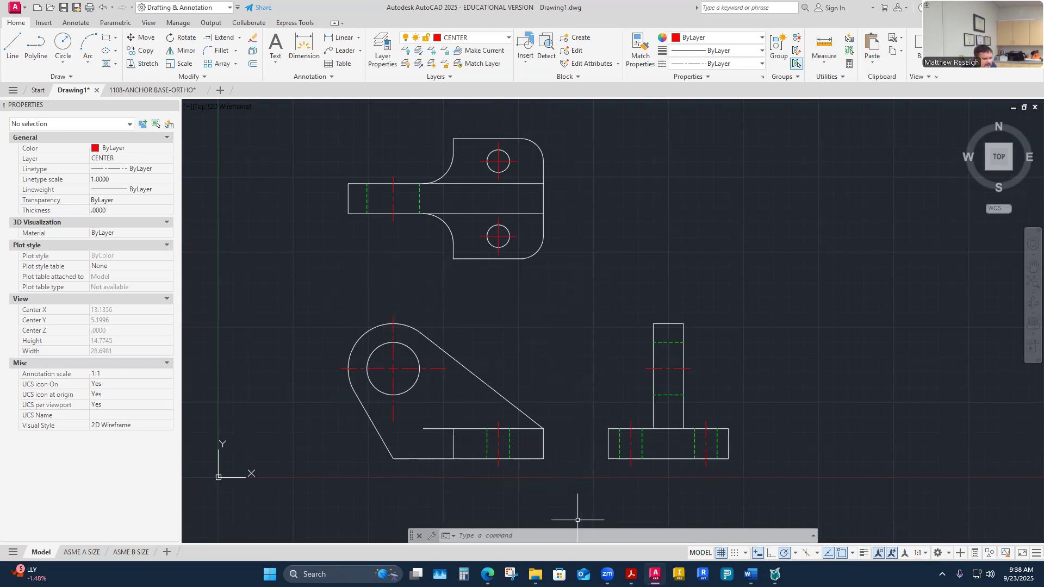
# Switch back to the assignment page in the browser and read the rubric criteria on annotative dimension style and dimension placement.
pyautogui.moveTo(655, 574)
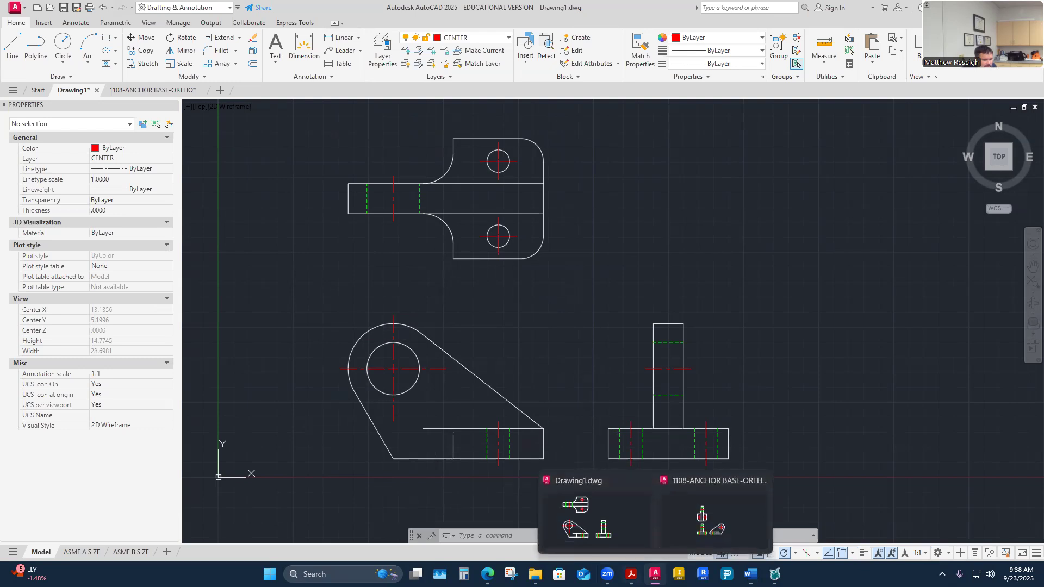
pyautogui.moveTo(487, 574)
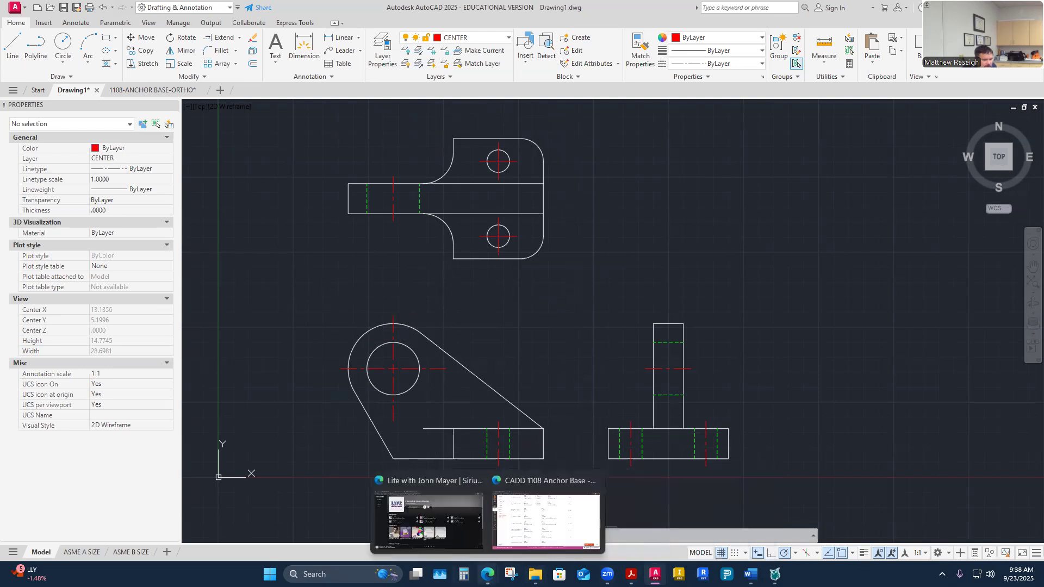
pyautogui.click(545, 521)
pyautogui.scroll(-1, 215, 392)
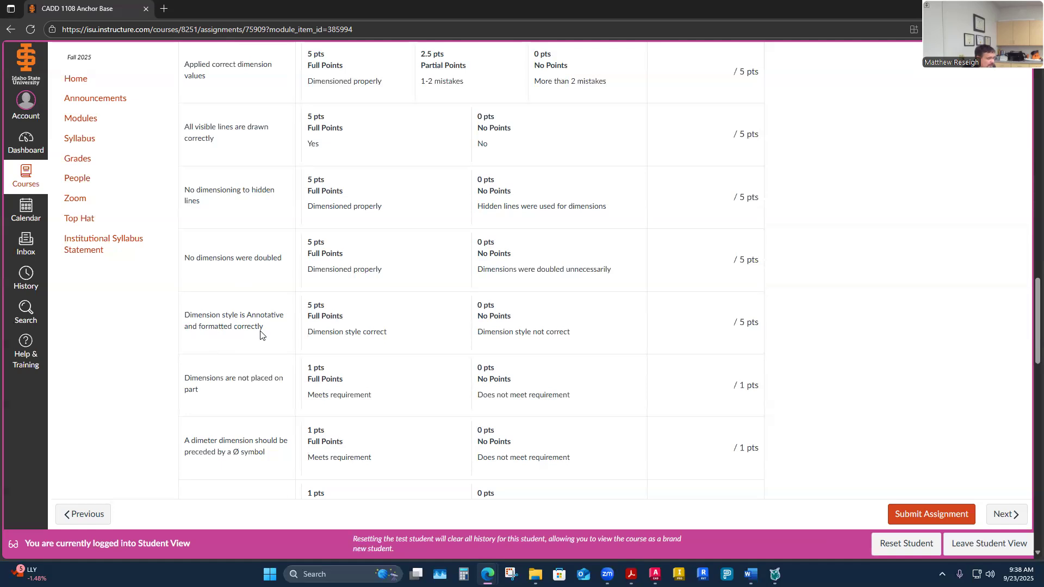
pyautogui.scroll(-1, 260, 335)
pyautogui.scroll(-1, 243, 326)
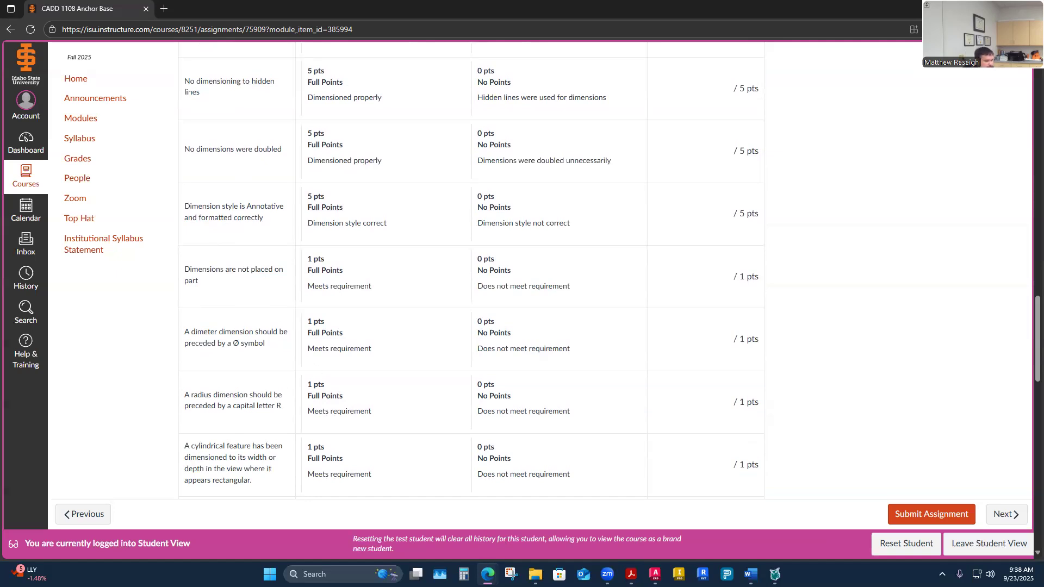
# Check the diameter and radius callouts in the isometric PDF, then read the rubric criteria on diameter, radius and cylindrical-feature dimensions.
pyautogui.moveTo(630, 574)
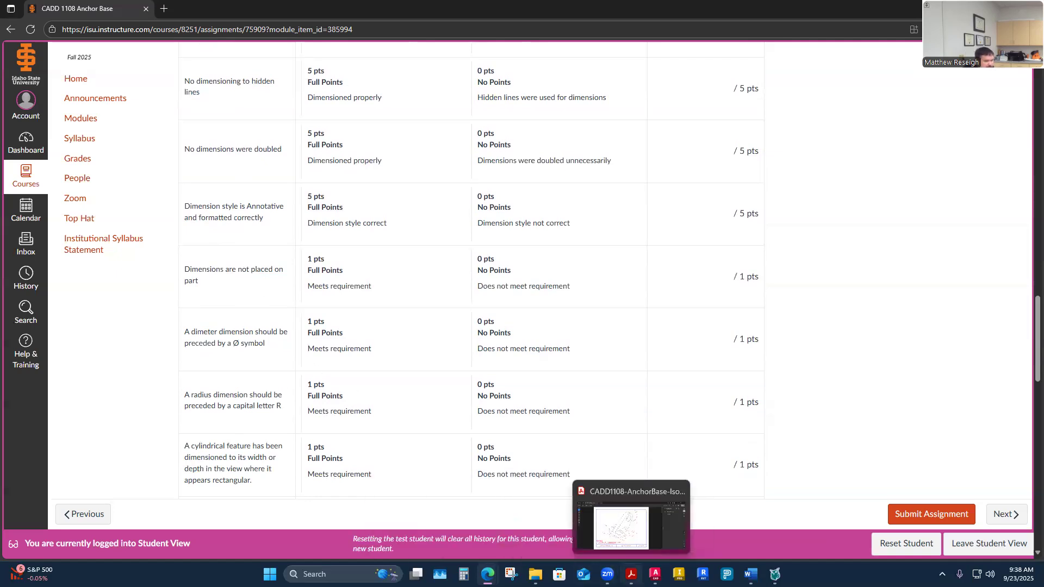
pyautogui.click(631, 519)
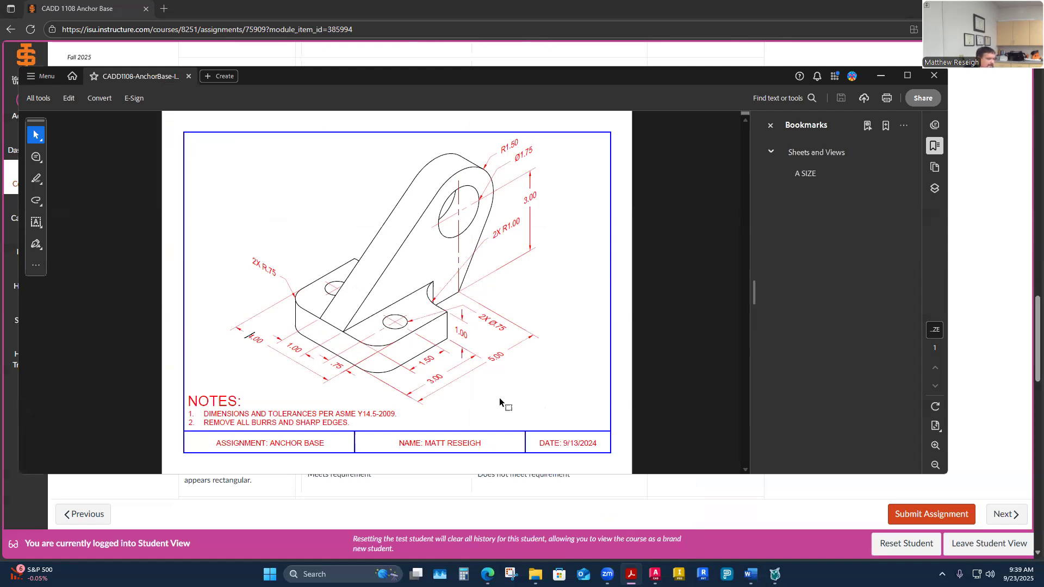
pyautogui.click(537, 517)
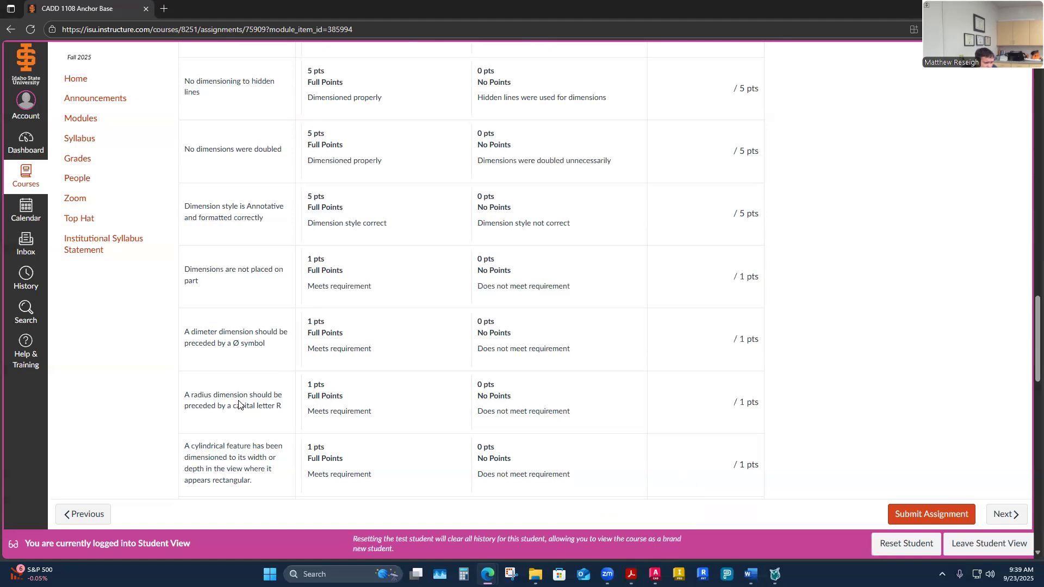
pyautogui.scroll(-1, 250, 391)
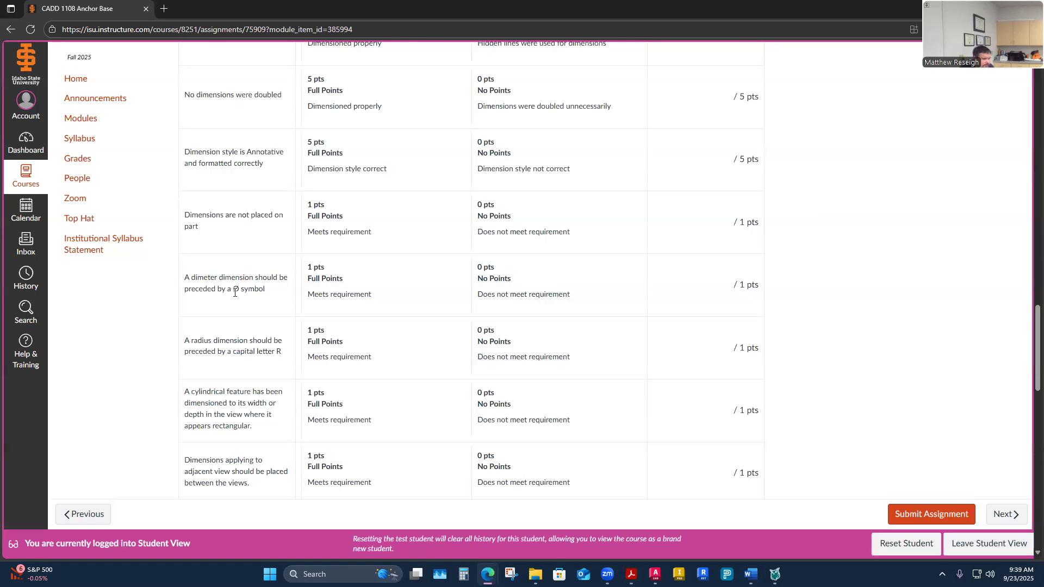
pyautogui.scroll(-3, 227, 293)
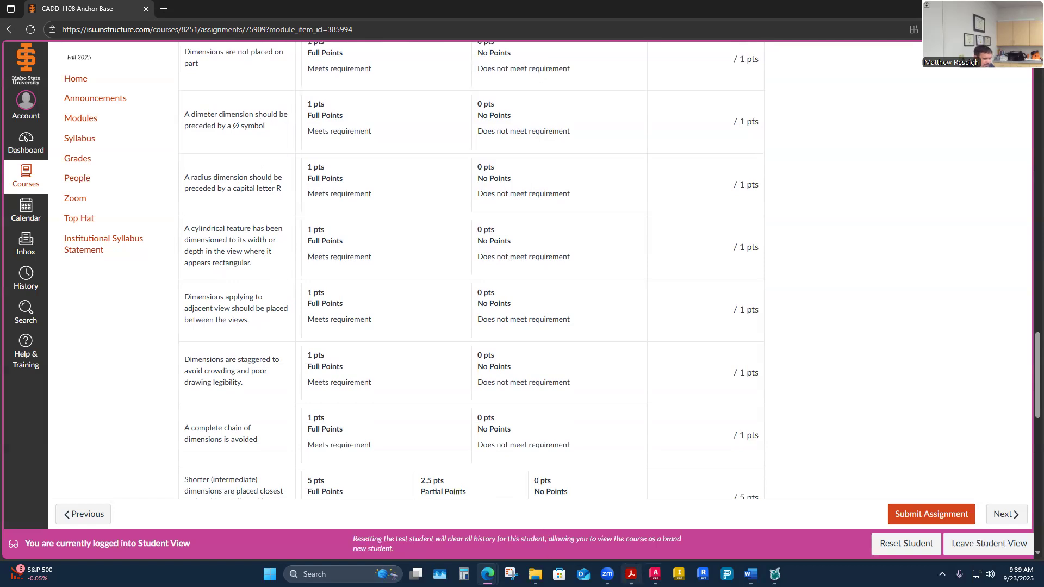
# Examine the orthographic views in AutoCAD, then return to the browser and read the rubric criteria on placing and staggering dimensions.
pyautogui.click(655, 574)
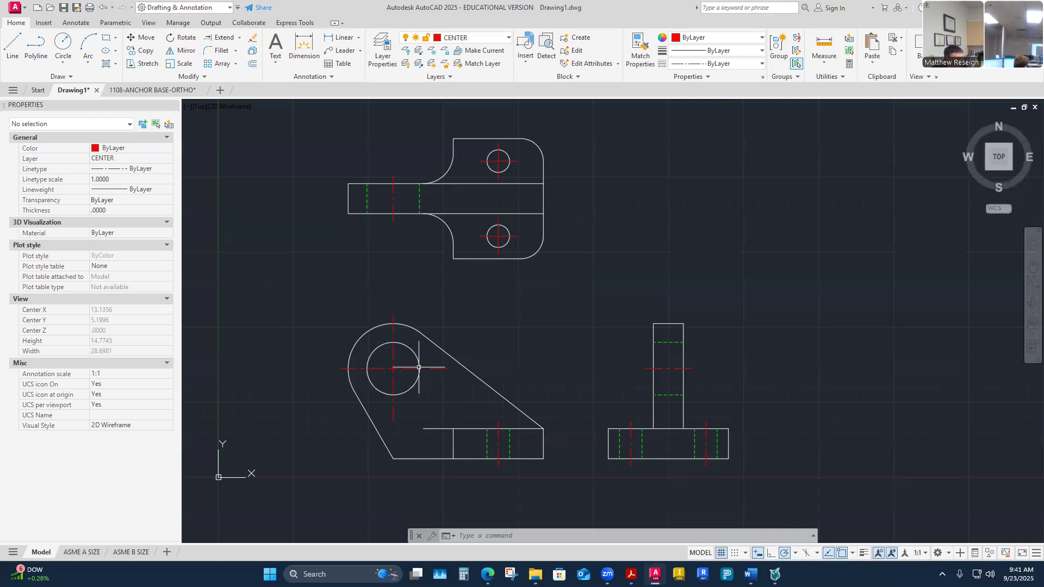
pyautogui.moveTo(655, 574)
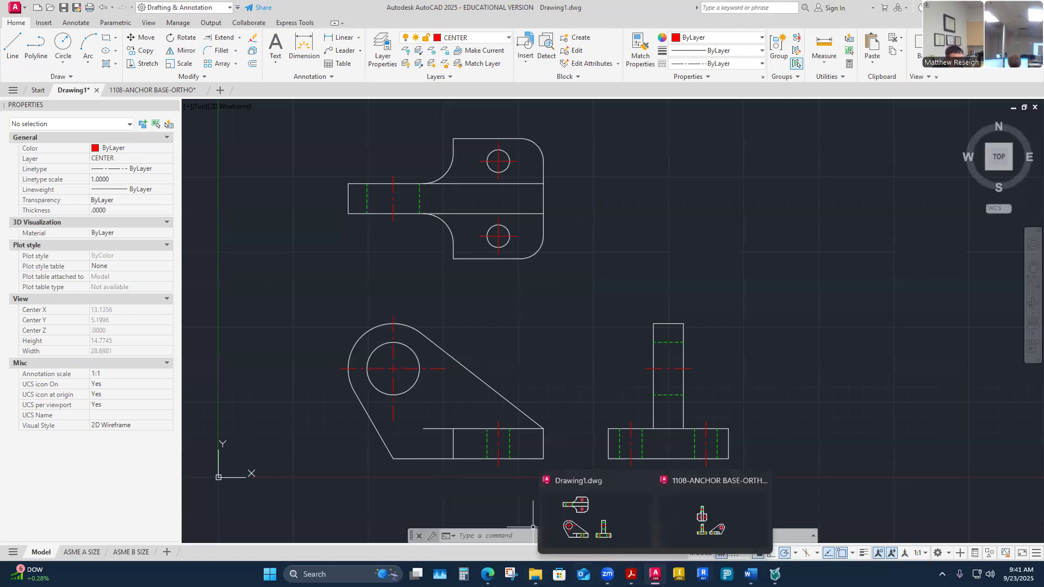
pyautogui.moveTo(488, 574)
pyautogui.click(546, 508)
pyautogui.scroll(-2, 214, 348)
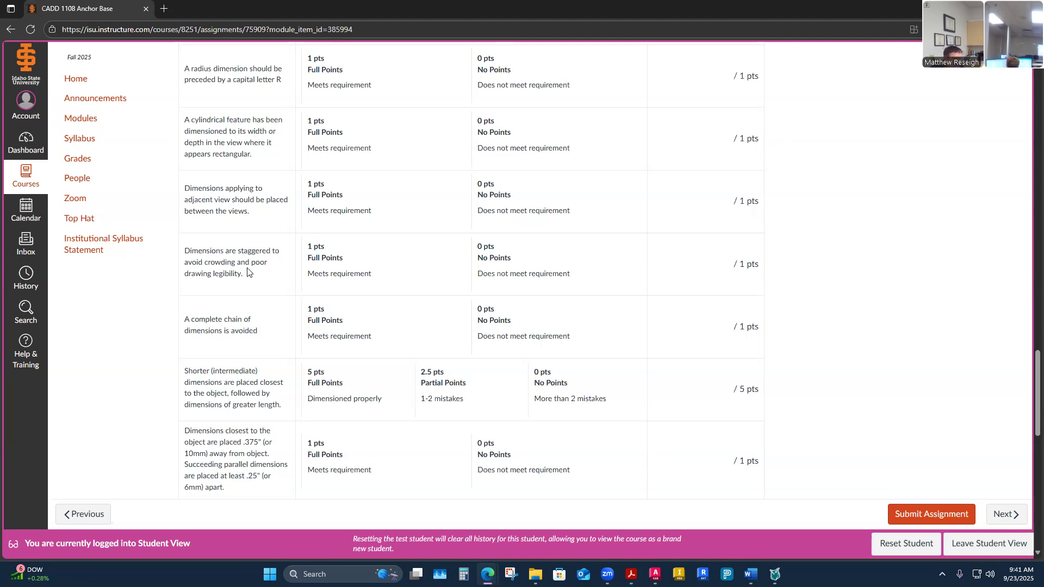
# Read the rubric criterion on avoiding a complete dimension chain, then switch to AutoCAD and view the Continue and Baseline dimension options.
pyautogui.scroll(-1, 247, 272)
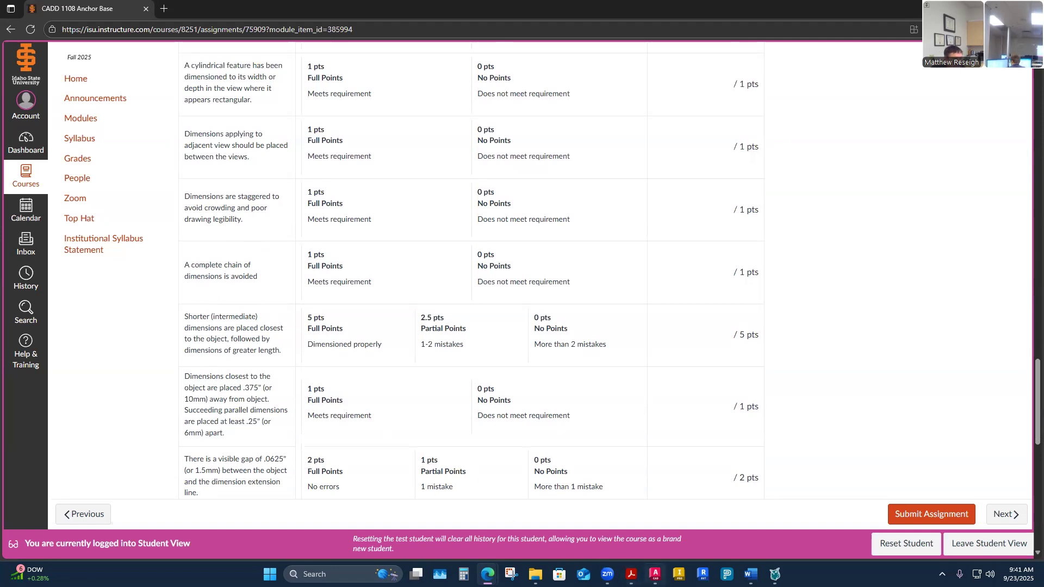
pyautogui.click(655, 574)
pyautogui.scroll(-4, 543, 472)
pyautogui.scroll(6, 539, 471)
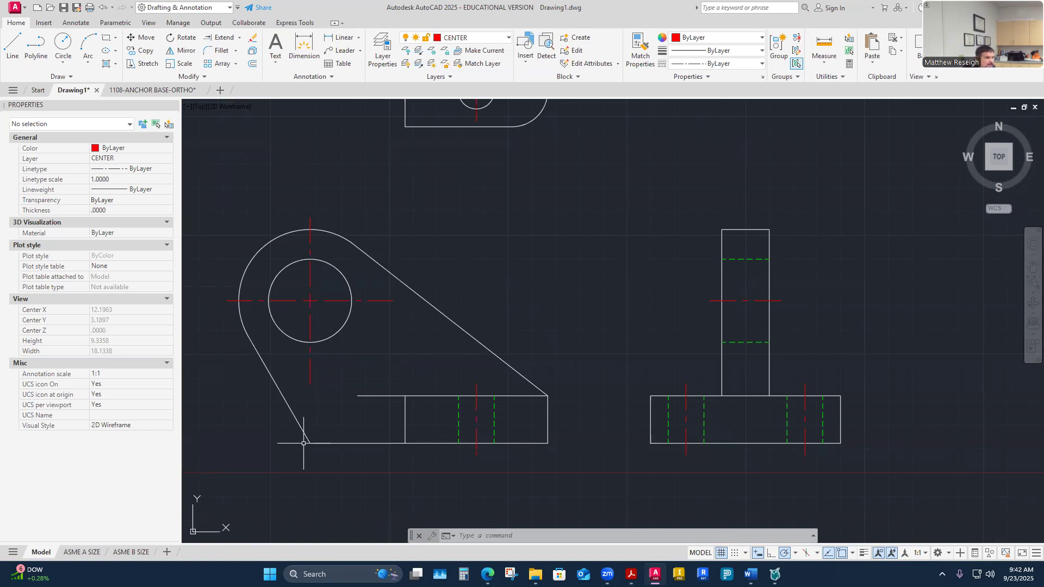
pyautogui.click(78, 25)
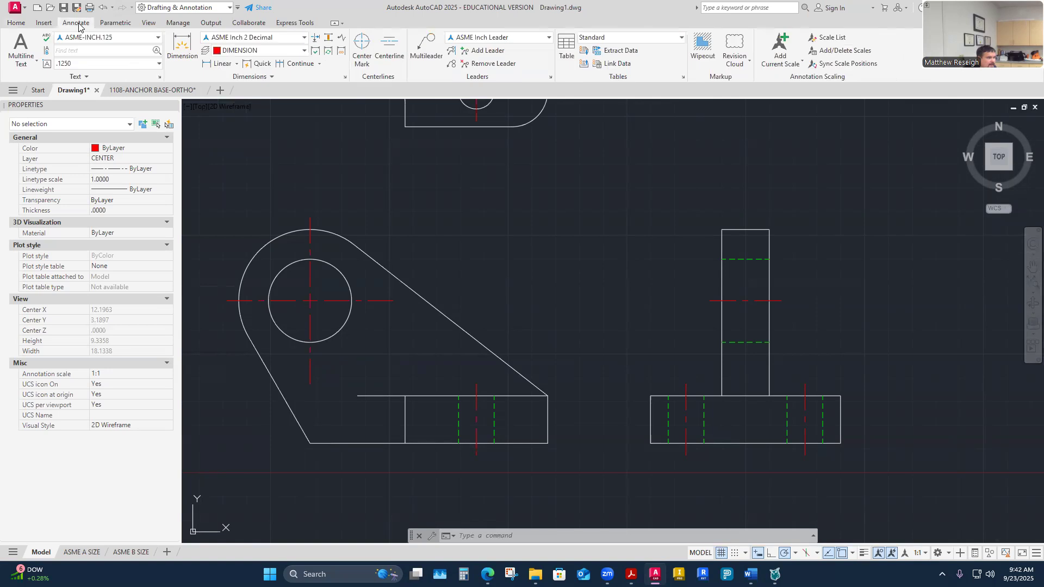
pyautogui.click(319, 64)
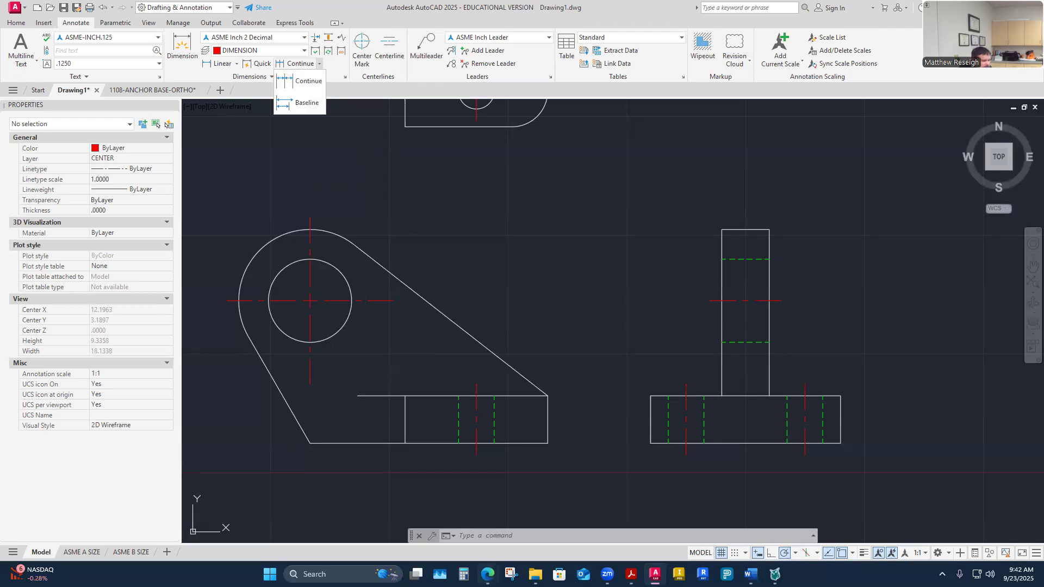
# Return to the assignment page in the browser and read the rubric criteria on dimension order and spacing.
pyautogui.click(487, 574)
pyautogui.click(514, 547)
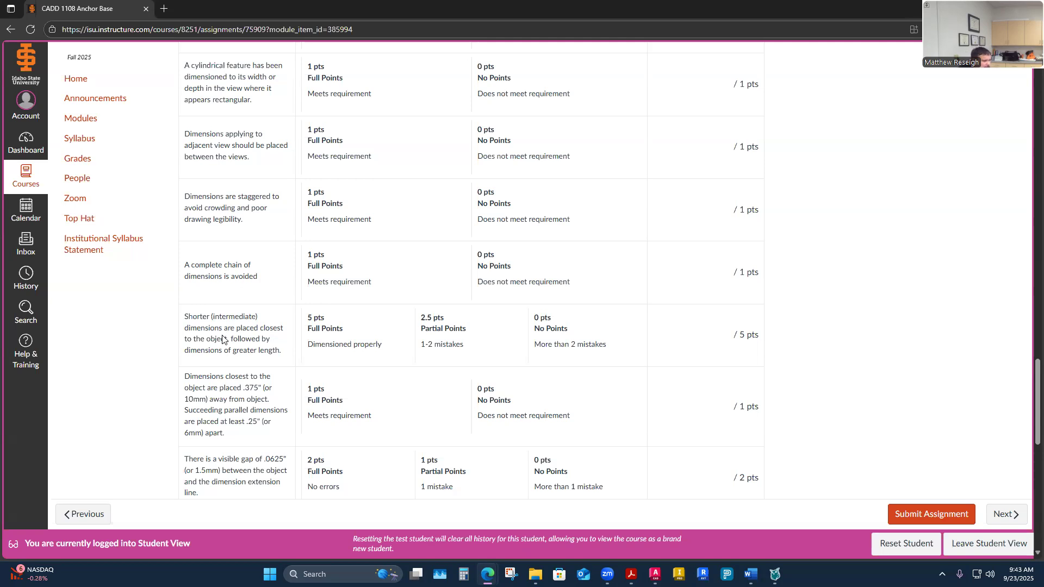
pyautogui.scroll(-2, 225, 338)
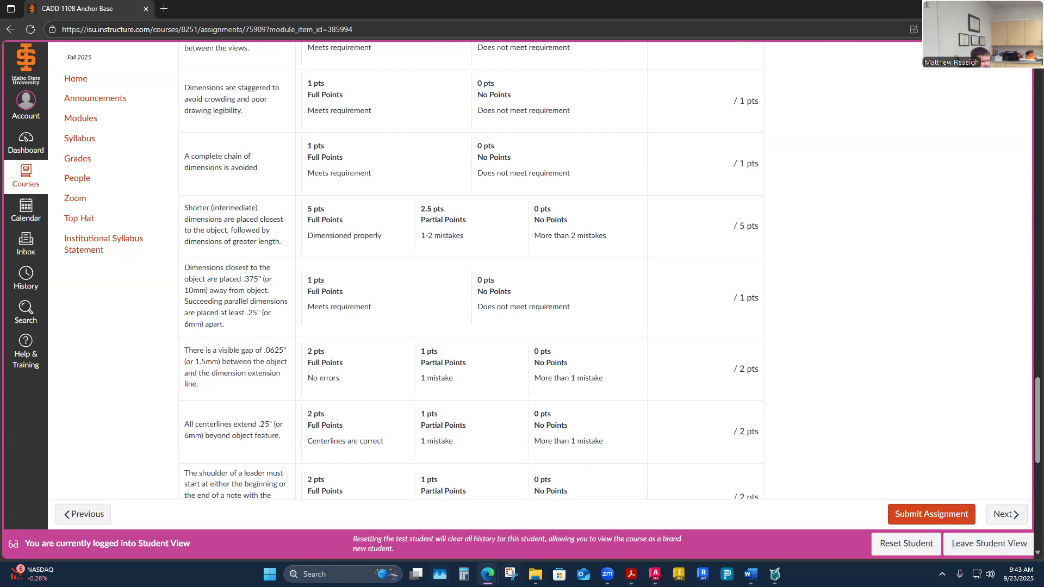
# Open the drawing 1108-AUXILIARY-SUPPORT-ORTHO from the 8-Week 8 folder of 01.1-CADD1108 in AutoCAD.
pyautogui.moveTo(535, 574)
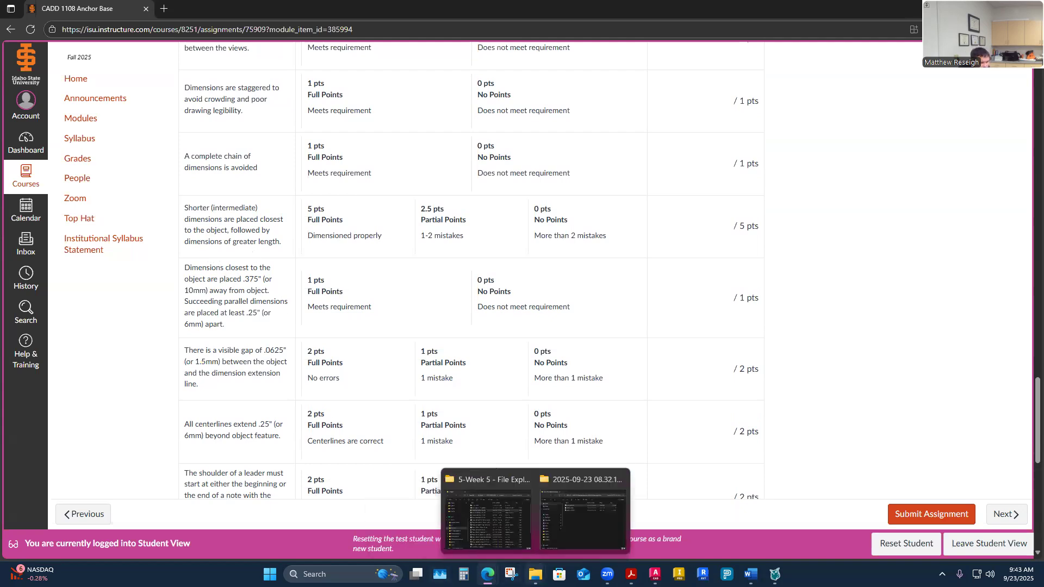
pyautogui.click(568, 522)
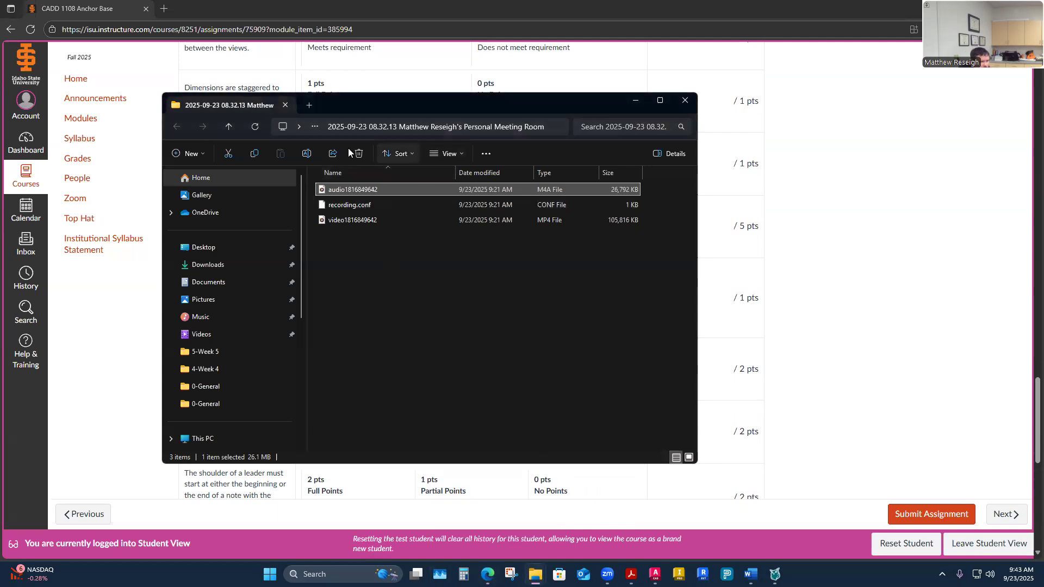
pyautogui.moveTo(535, 574)
pyautogui.click(494, 536)
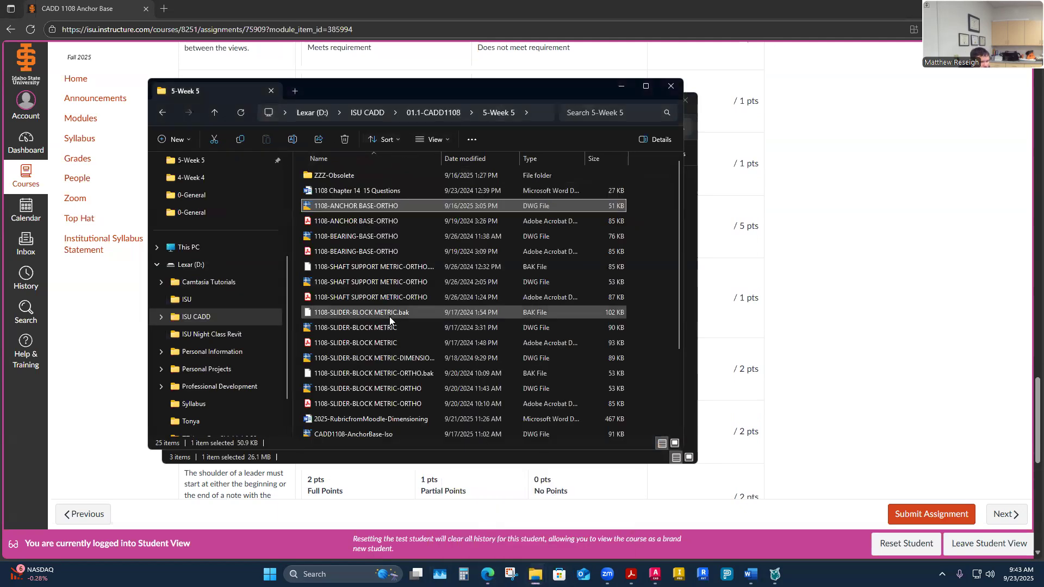
pyautogui.click(435, 112)
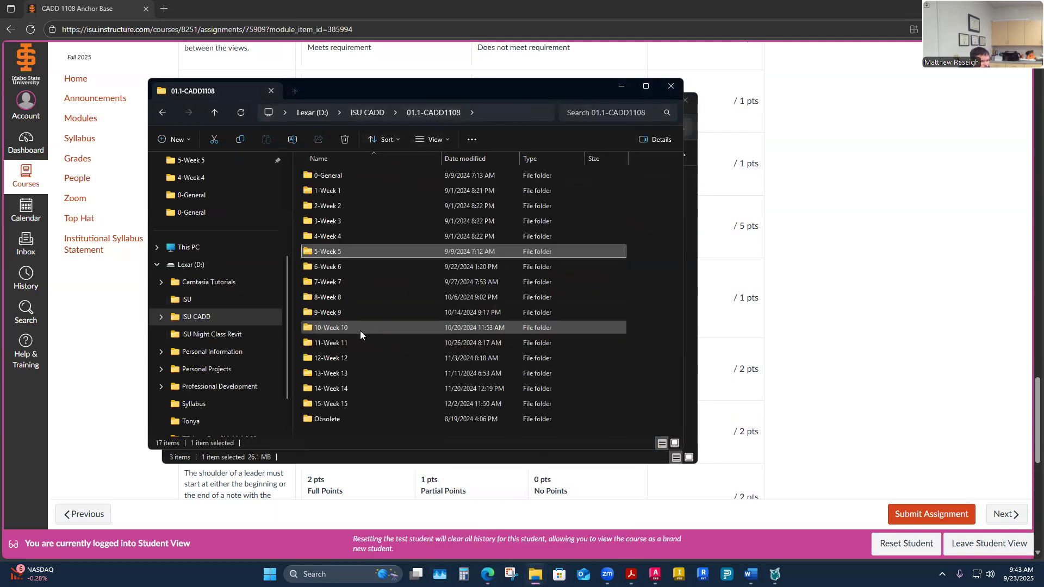
pyautogui.doubleClick(337, 296)
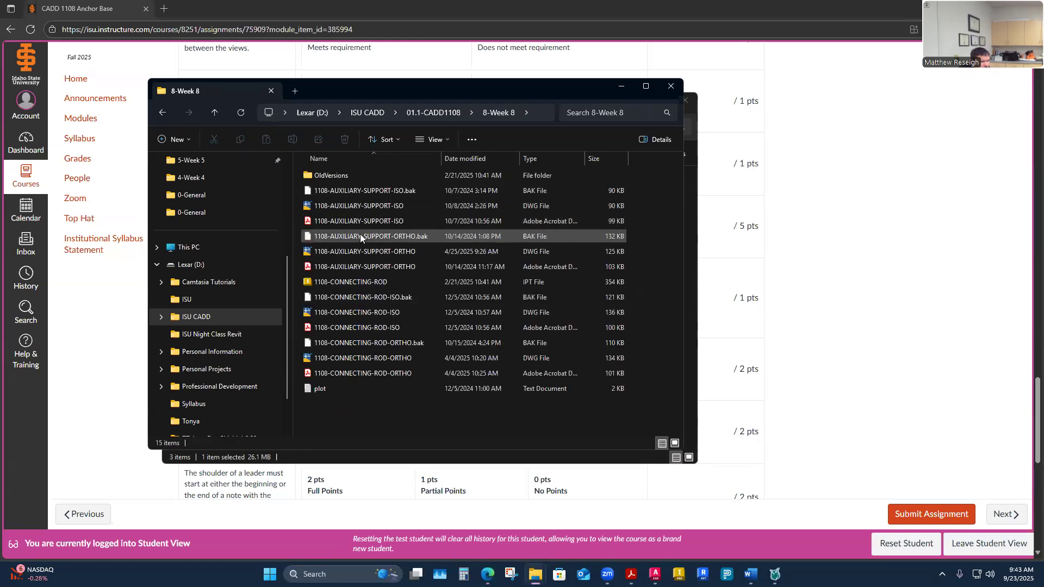
pyautogui.doubleClick(359, 251)
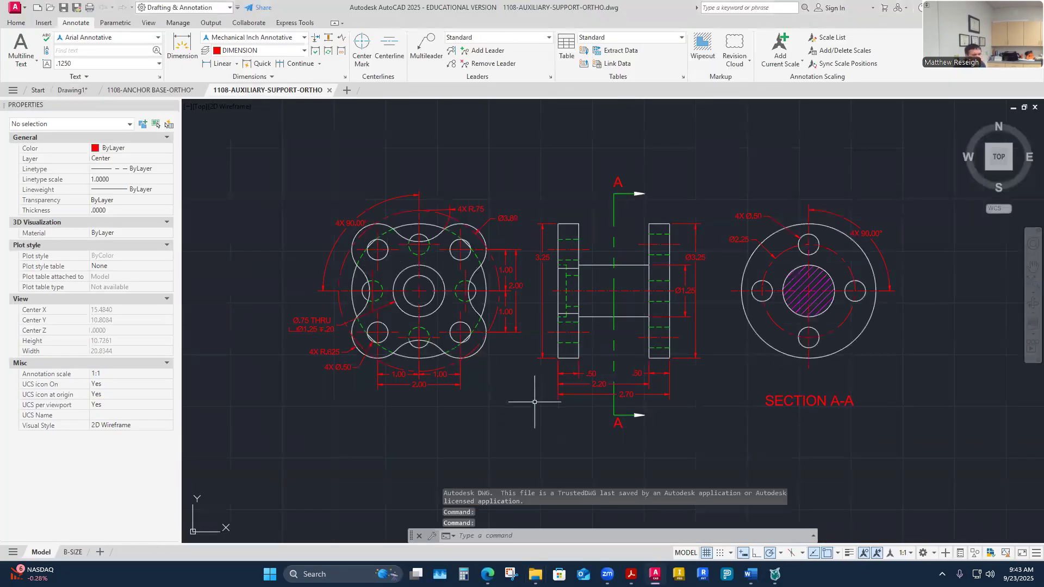
# Examine how shorter and longer dimensions are stacked below the side view and around the front view of the auxiliary support.
pyautogui.scroll(2, 609, 415)
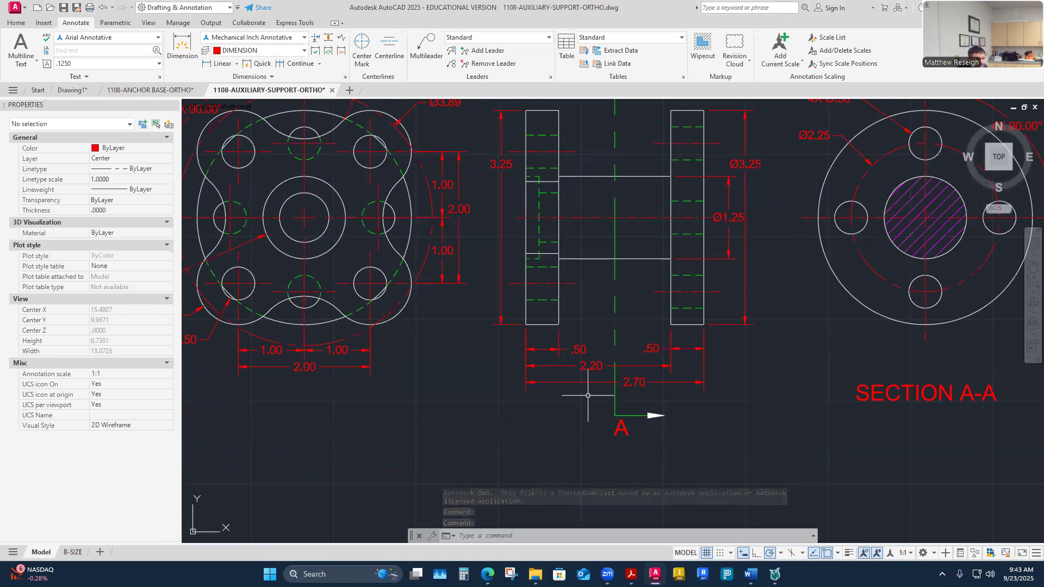
pyautogui.scroll(2, 591, 394)
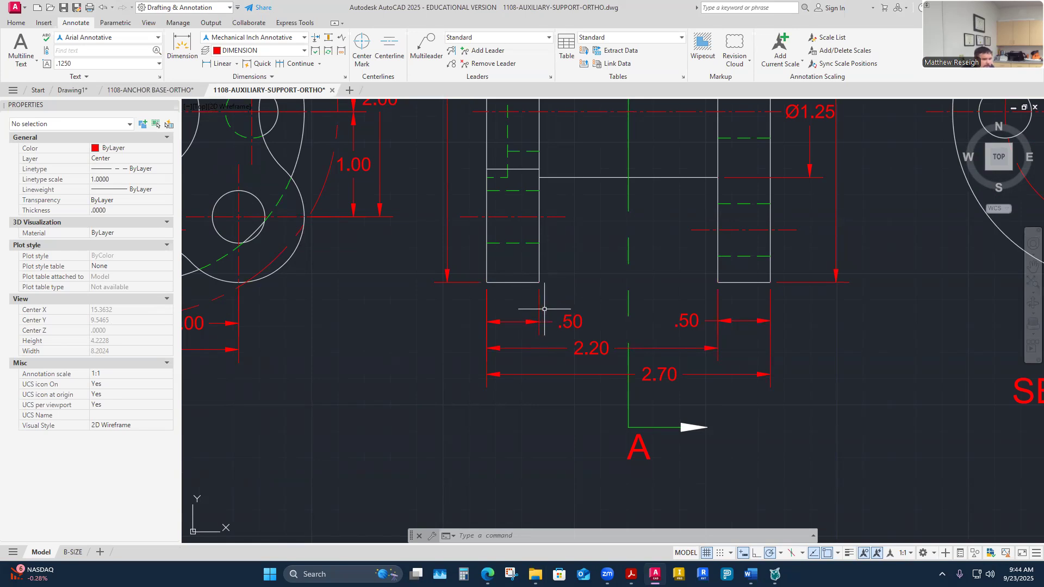
pyautogui.scroll(-4, 646, 371)
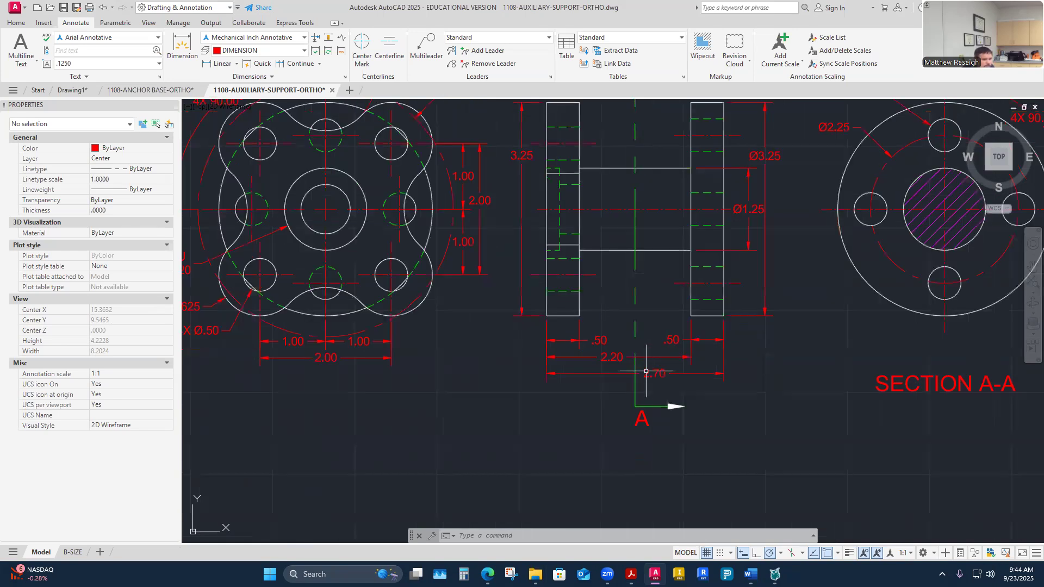
pyautogui.scroll(2, 707, 294)
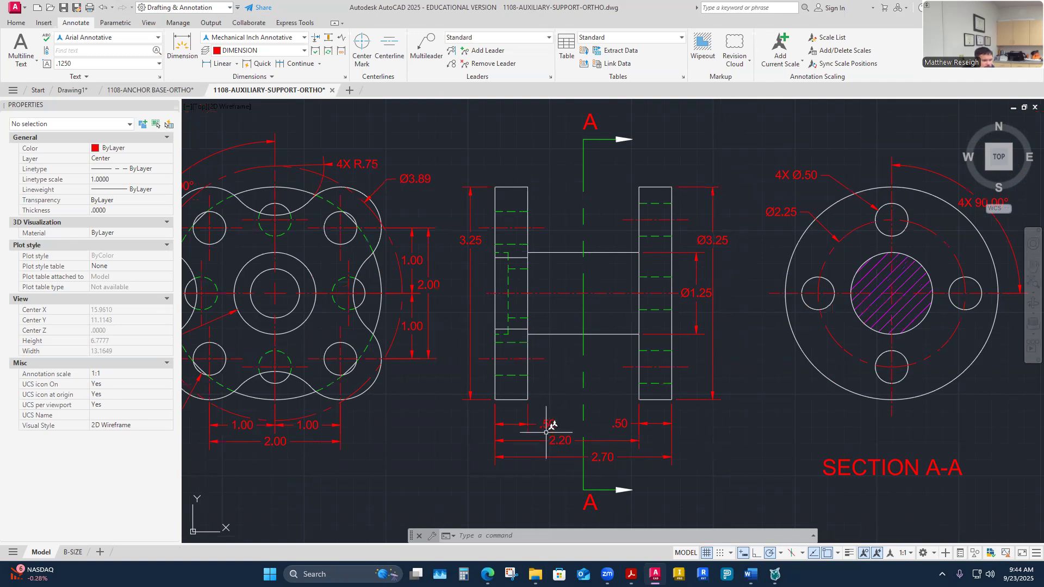
pyautogui.scroll(-2, 589, 434)
pyautogui.scroll(2, 574, 435)
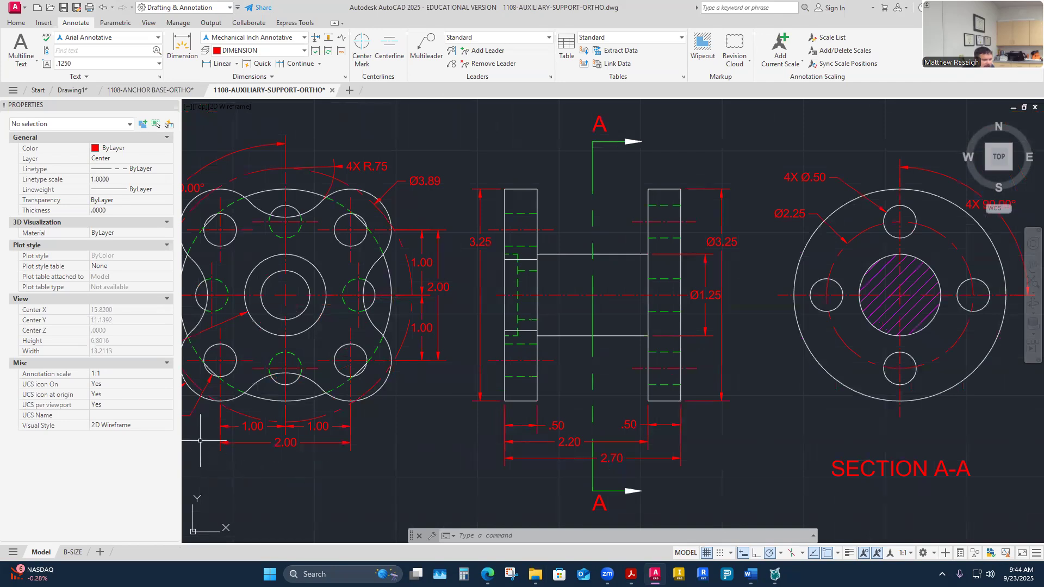
pyautogui.scroll(3, 201, 435)
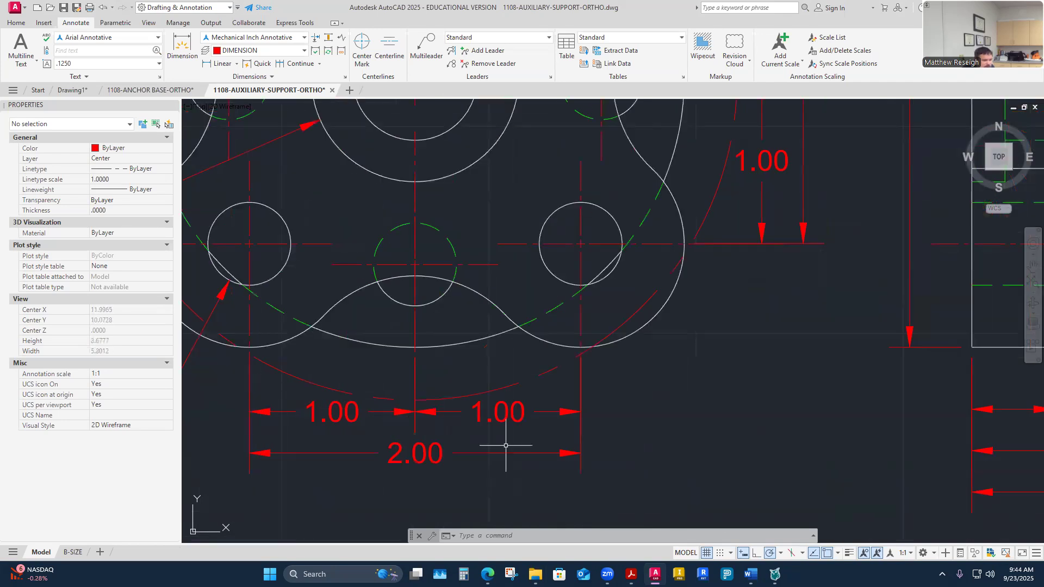
pyautogui.scroll(-2, 444, 416)
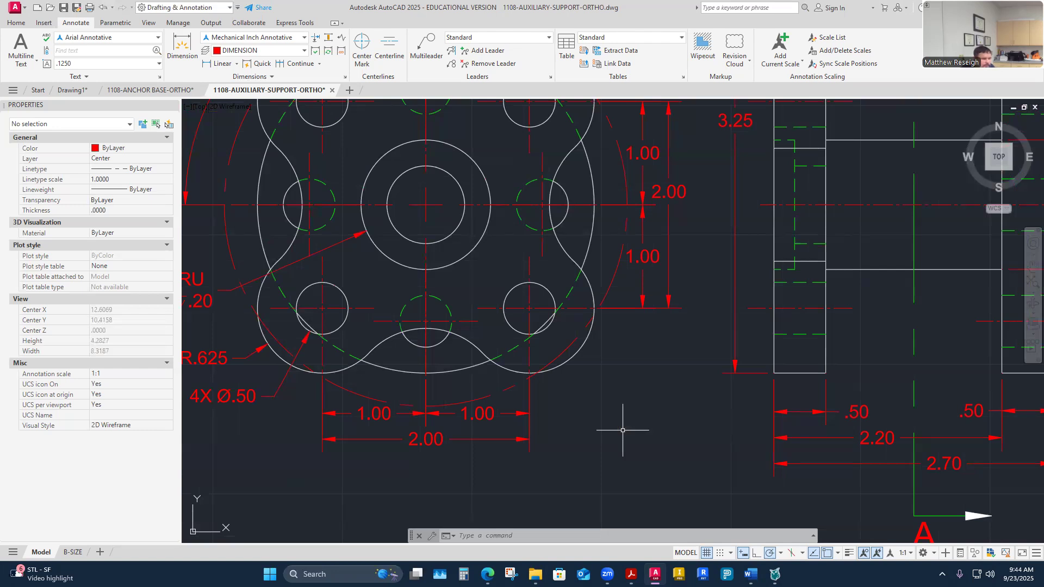
pyautogui.scroll(-4, 620, 428)
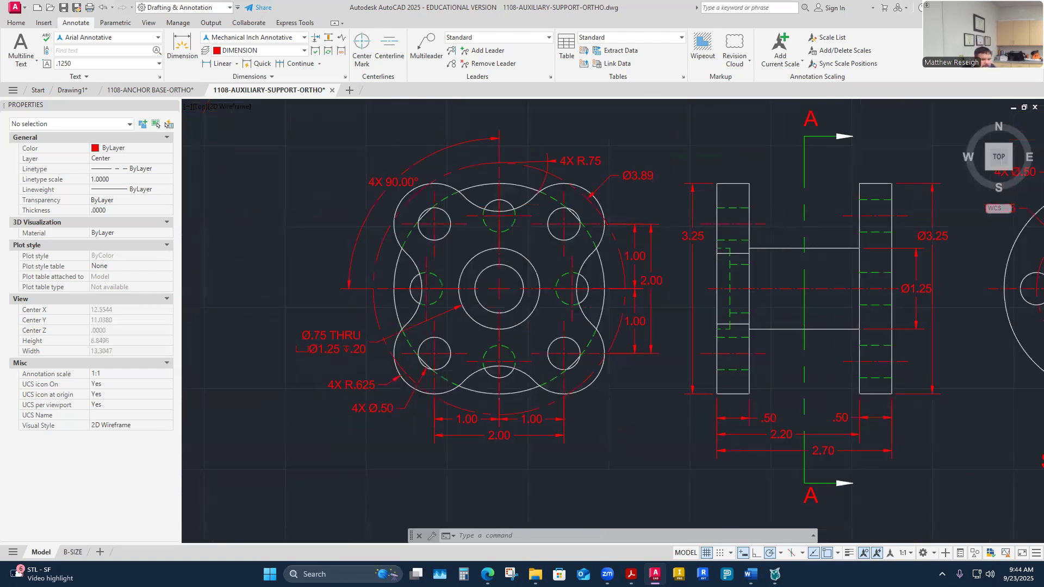
pyautogui.scroll(2, 785, 431)
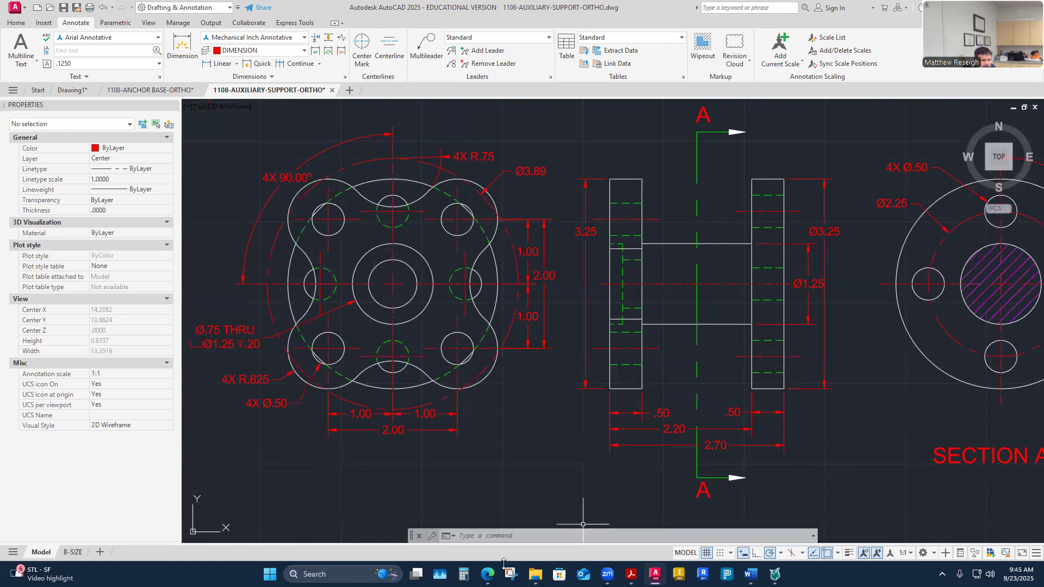
# Recheck the rubric in the browser, then examine the spacing of the parallel dimensions in the auxiliary support drawing in AutoCAD.
pyautogui.click(537, 541)
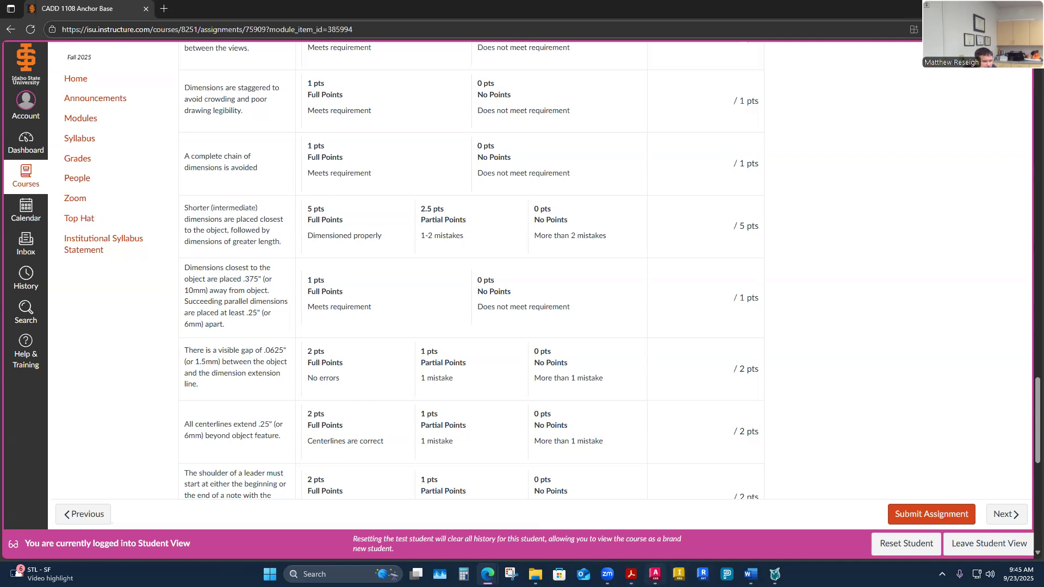
pyautogui.click(655, 574)
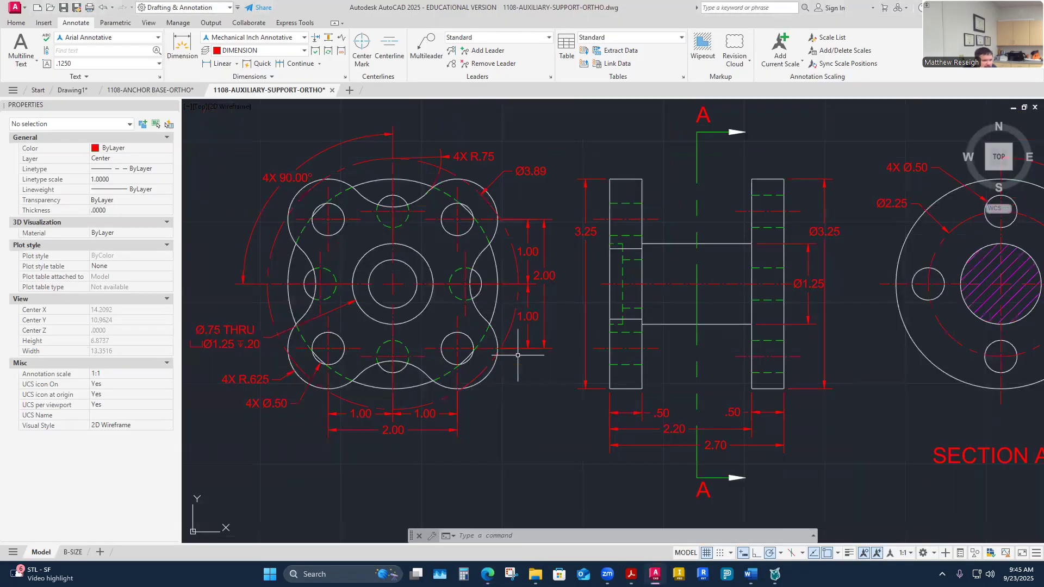
pyautogui.scroll(2, 692, 438)
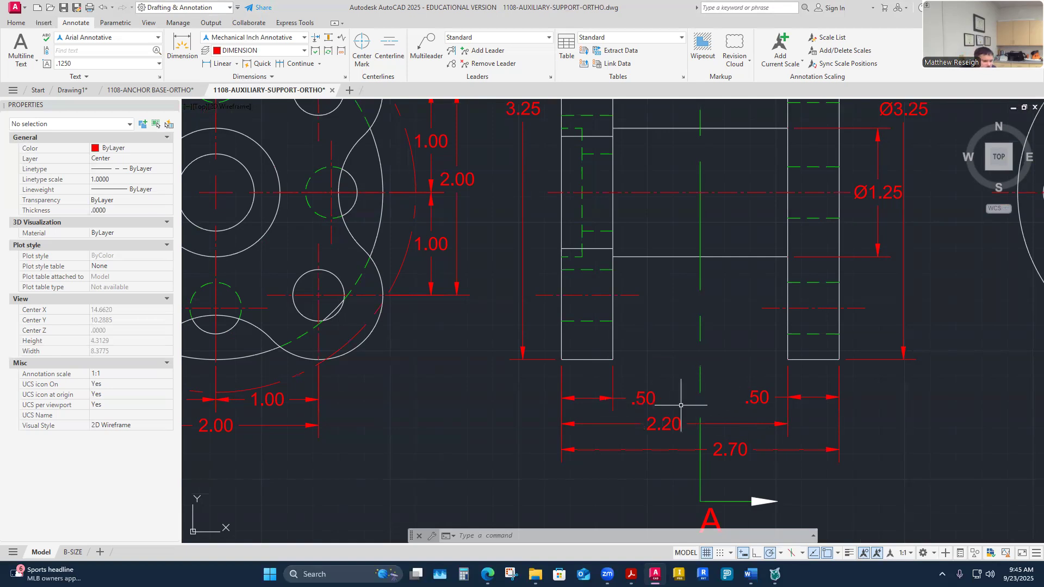
pyautogui.scroll(-5, 658, 420)
pyautogui.scroll(4, 701, 453)
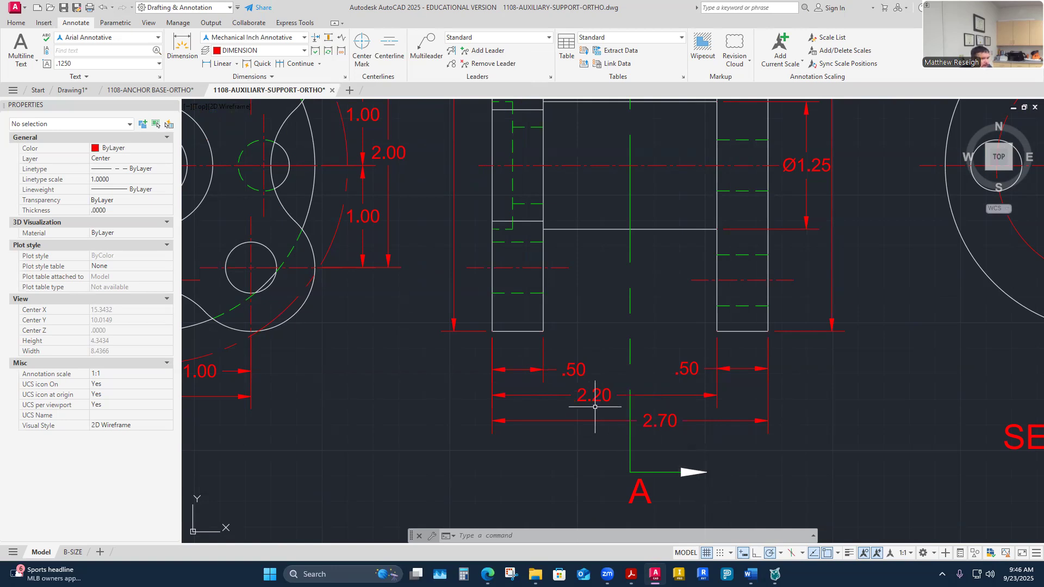
pyautogui.scroll(-2, 375, 342)
pyautogui.scroll(2, 258, 201)
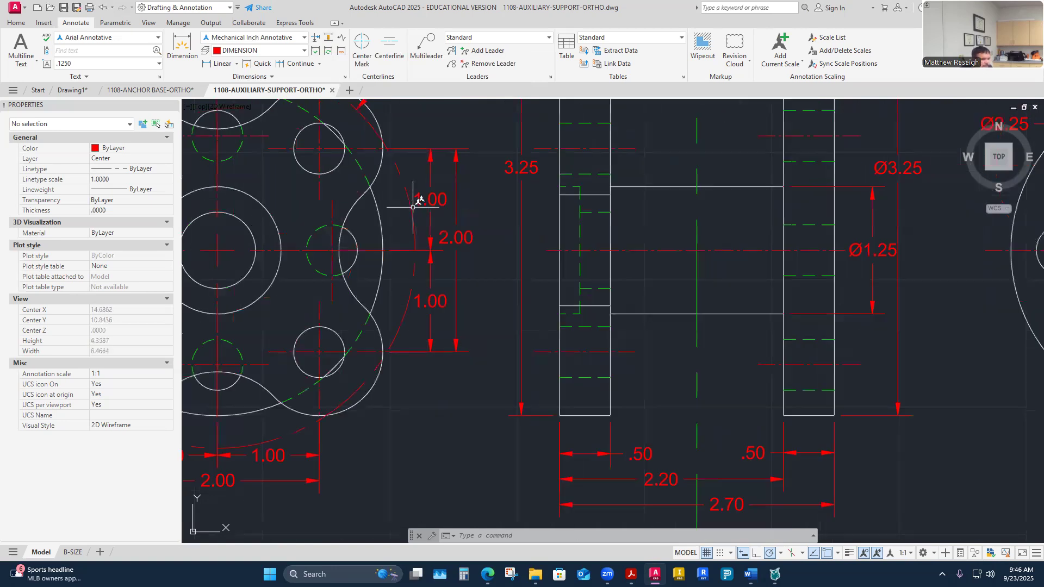
pyautogui.scroll(-2, 412, 267)
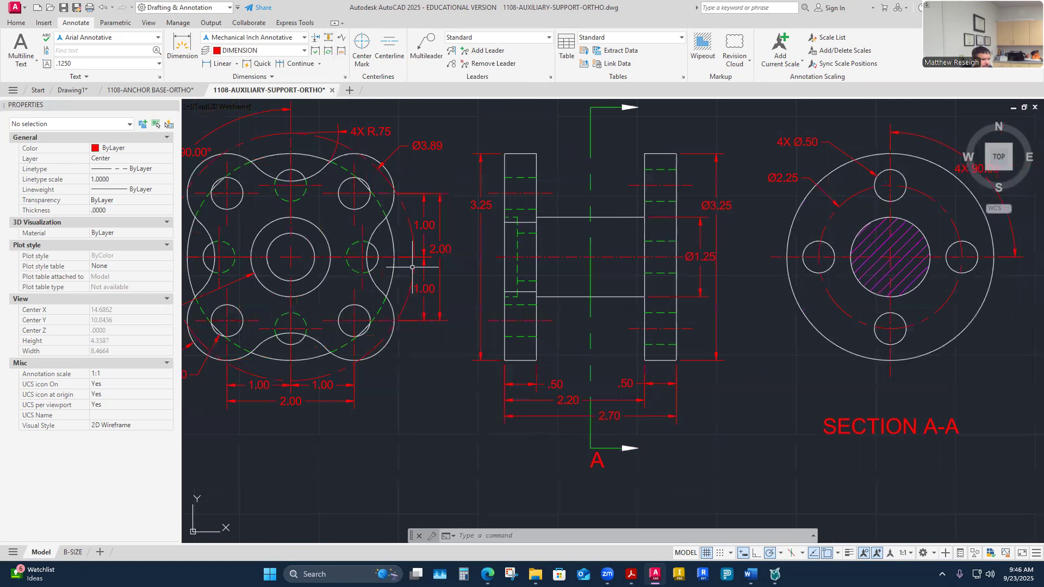
pyautogui.scroll(2, 412, 267)
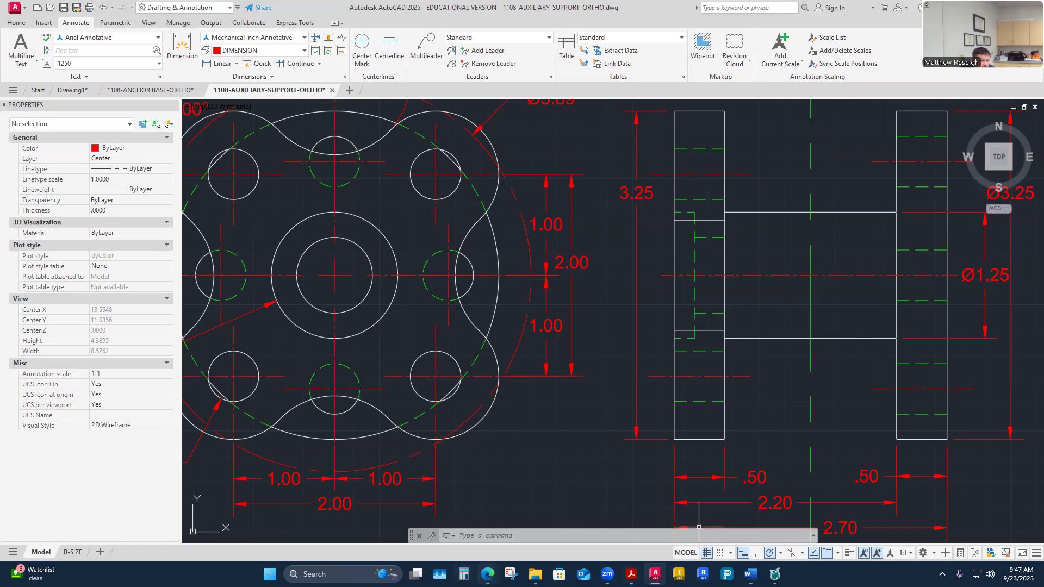
# Switch back to the browser and read the rubric criteria on dimension spacing and the visible extension line gap.
pyautogui.moveTo(487, 574)
pyautogui.click(545, 522)
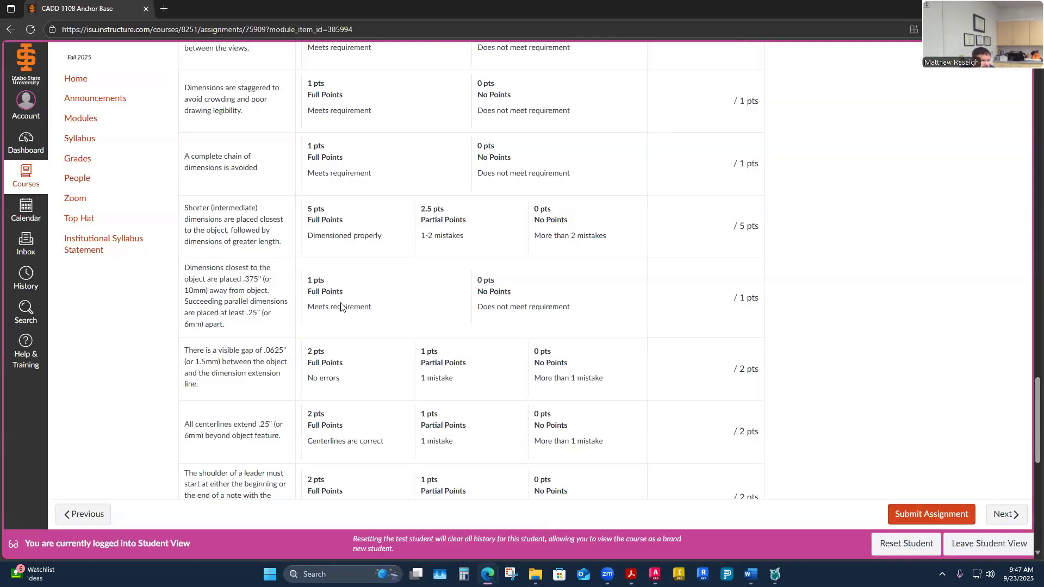
pyautogui.scroll(-1, 240, 289)
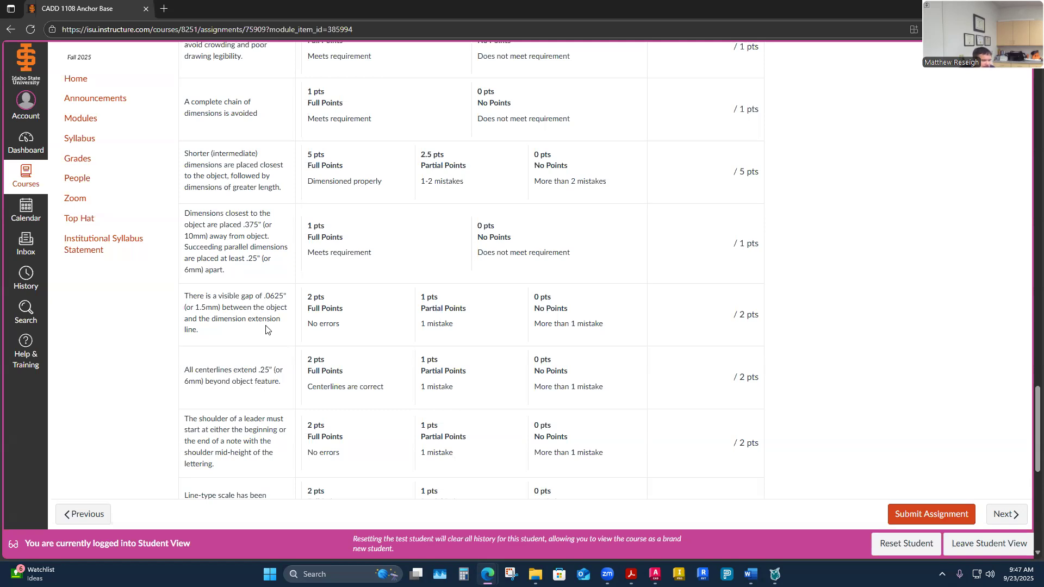
# Return to AutoCAD and inspect the gap between the object and the extension lines in the auxiliary support's side view.
pyautogui.moveTo(487, 574)
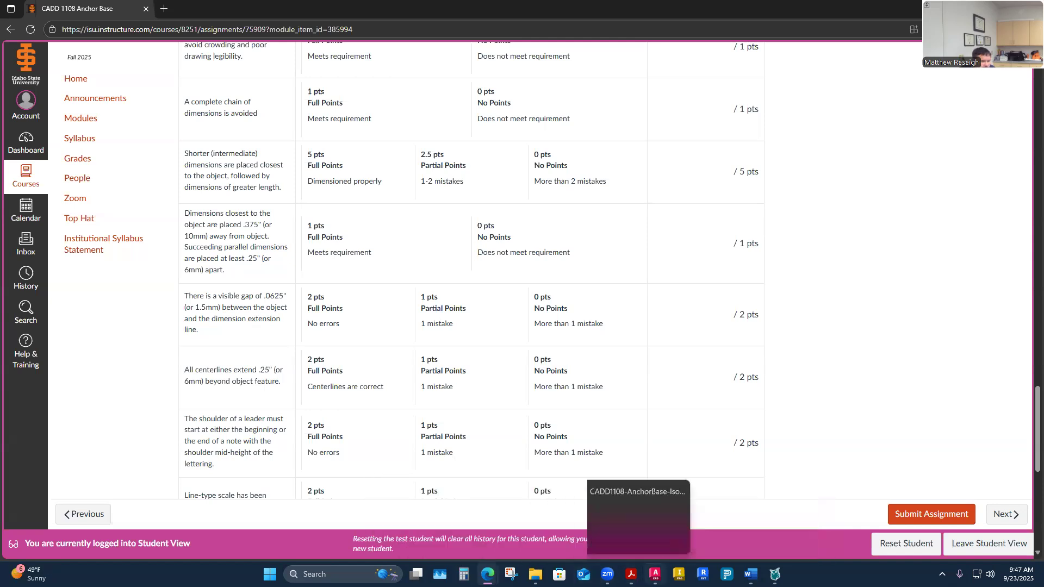
pyautogui.click(647, 569)
pyautogui.scroll(-2, 541, 432)
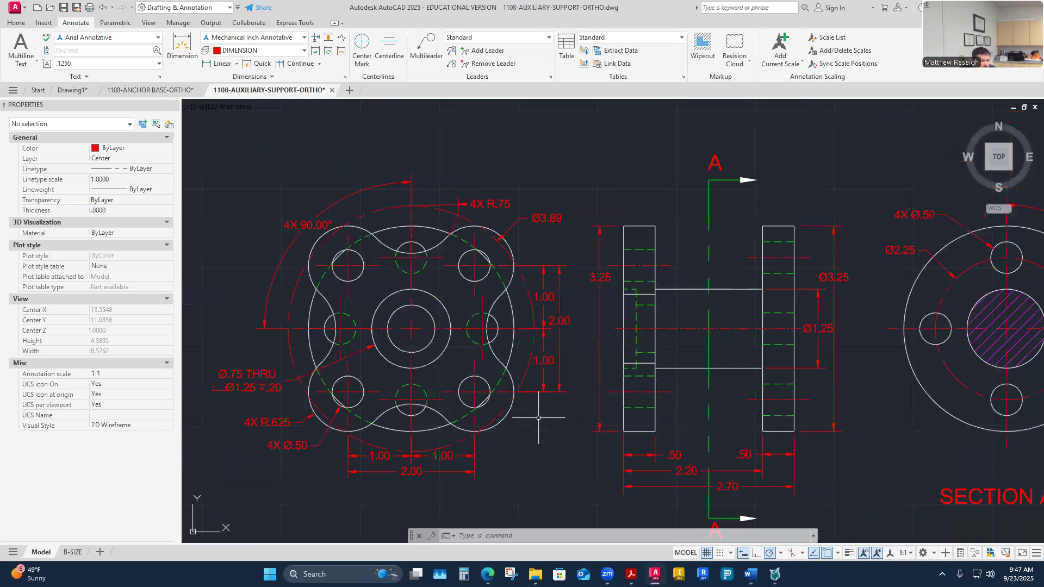
pyautogui.scroll(5, 633, 445)
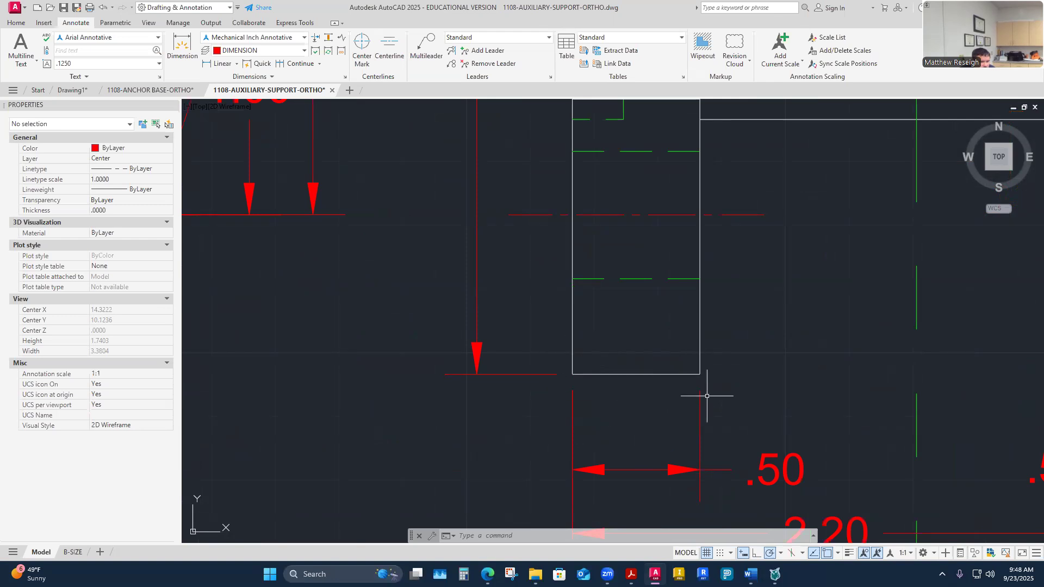
pyautogui.scroll(-2, 679, 381)
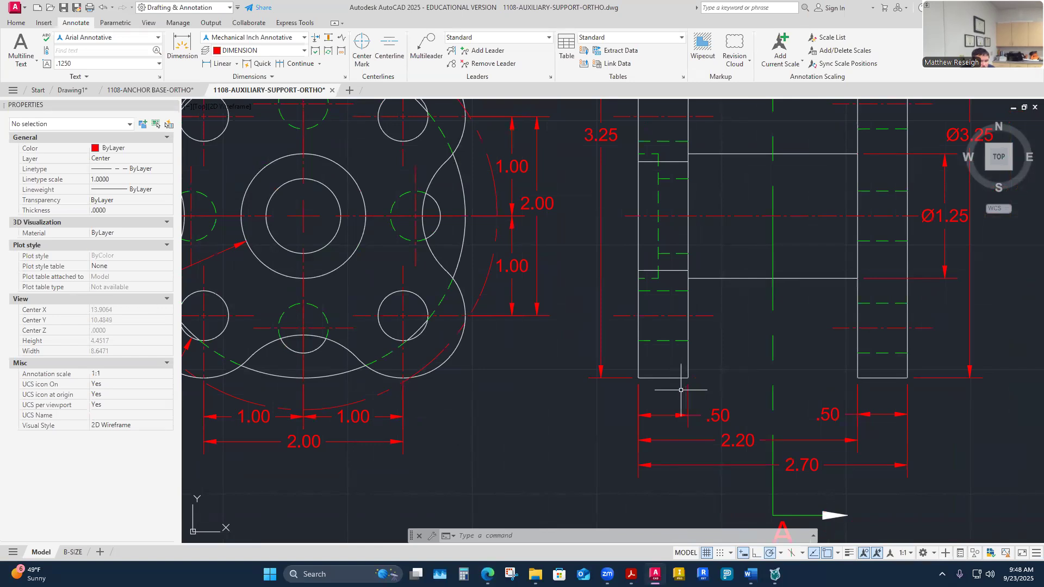
pyautogui.scroll(1, 957, 163)
pyautogui.scroll(-3, 924, 166)
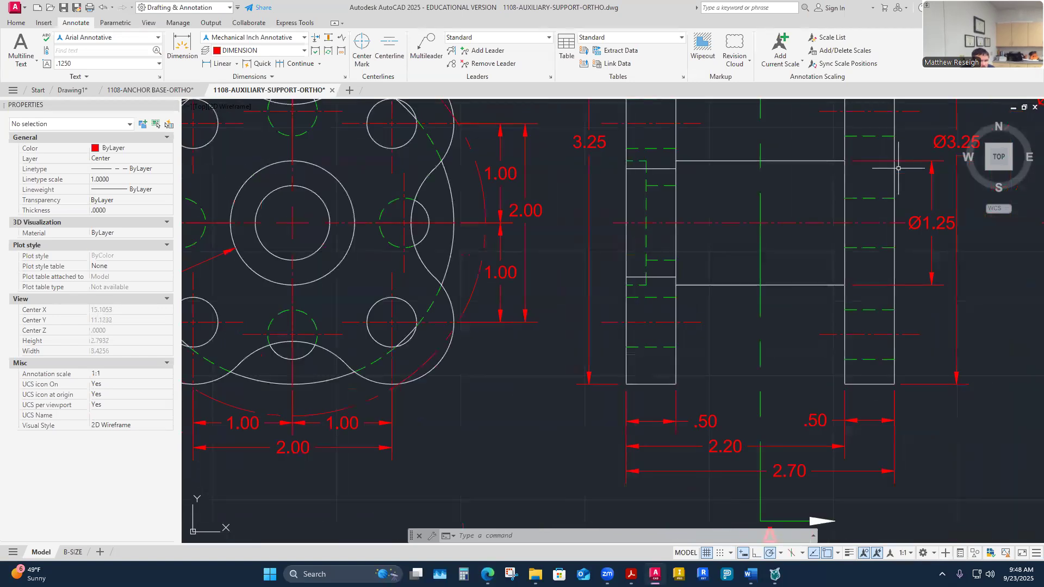
# Examine where the Ø1.25 dimension's extension lines cross the flange and meet the shaft edges in the side view.
pyautogui.scroll(3, 943, 169)
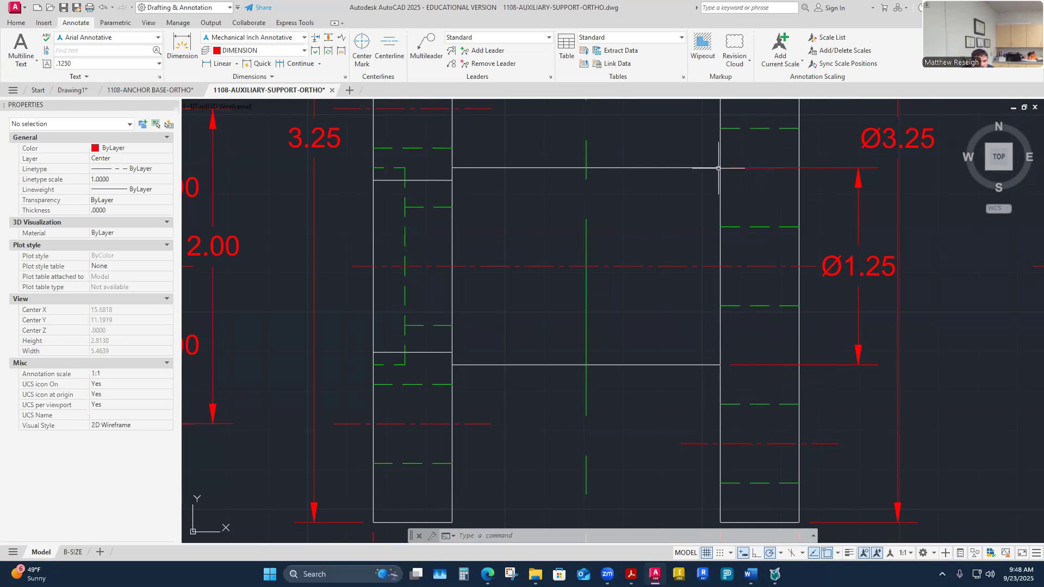
pyautogui.scroll(-4, 780, 176)
pyautogui.scroll(2, 854, 227)
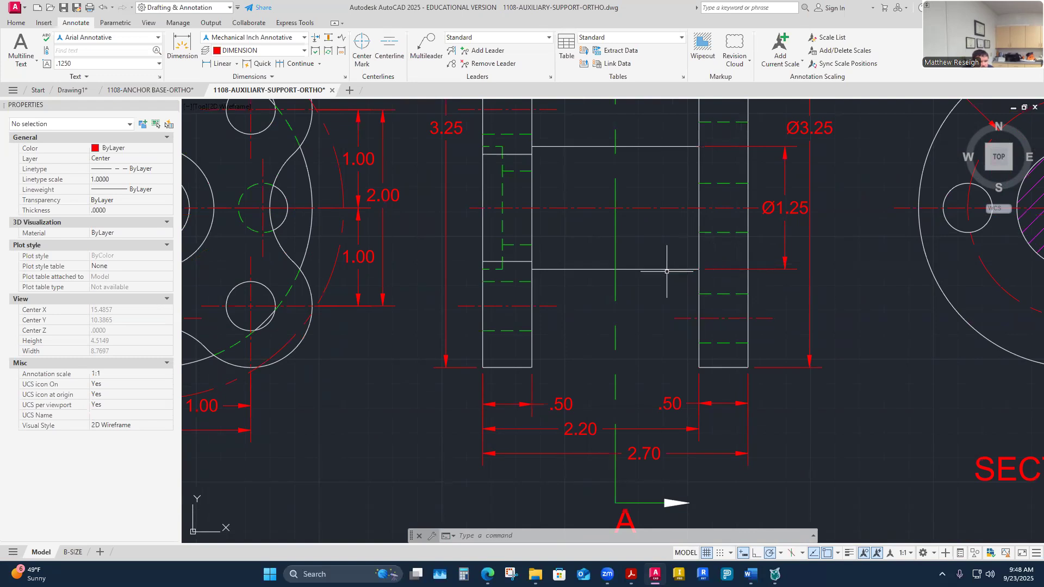
pyautogui.scroll(-2, 629, 281)
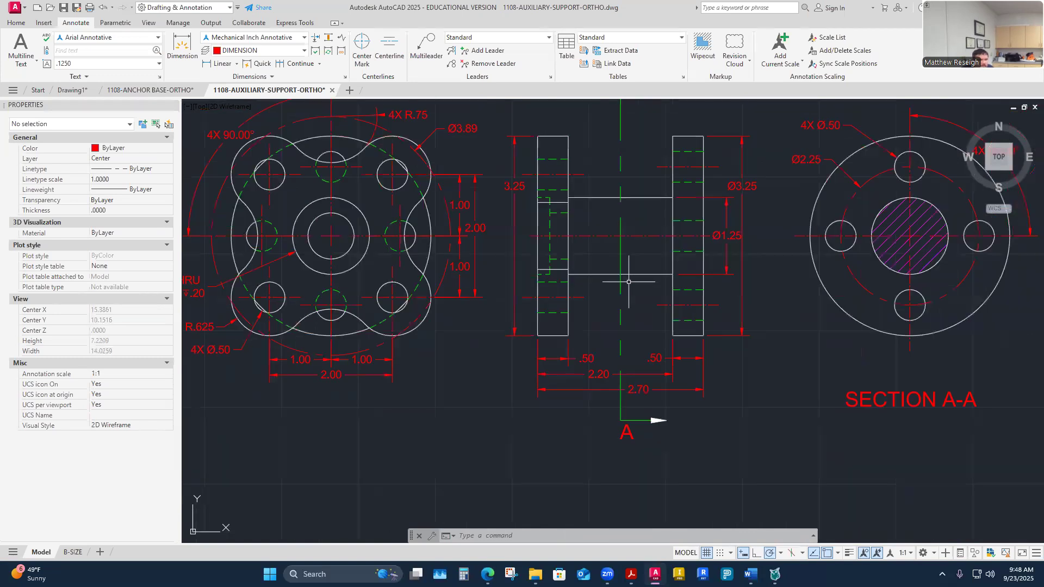
pyautogui.scroll(4, 401, 193)
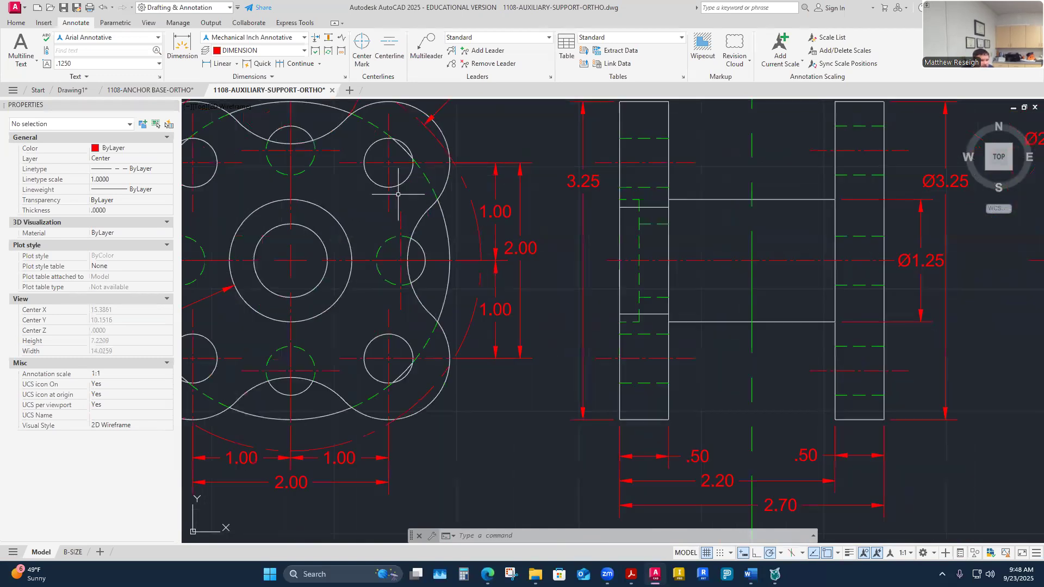
# Select the upper hole's center mark and the vertical 2.00 dimension in turn to inspect where the extension line starts, clearing each selection.
pyautogui.click(446, 145)
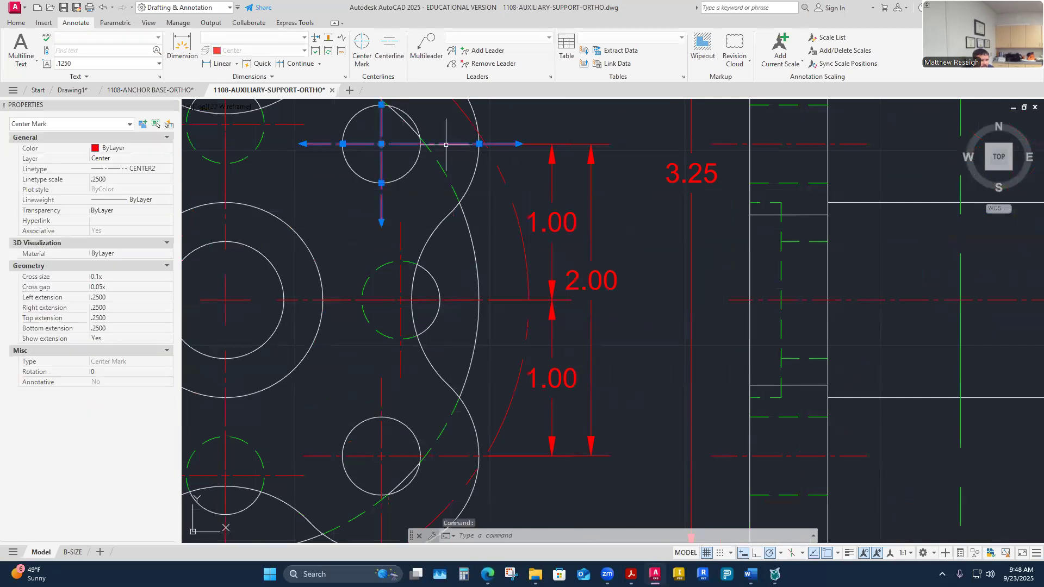
pyautogui.click(493, 193)
pyautogui.press('Escape')
pyautogui.press('Escape')
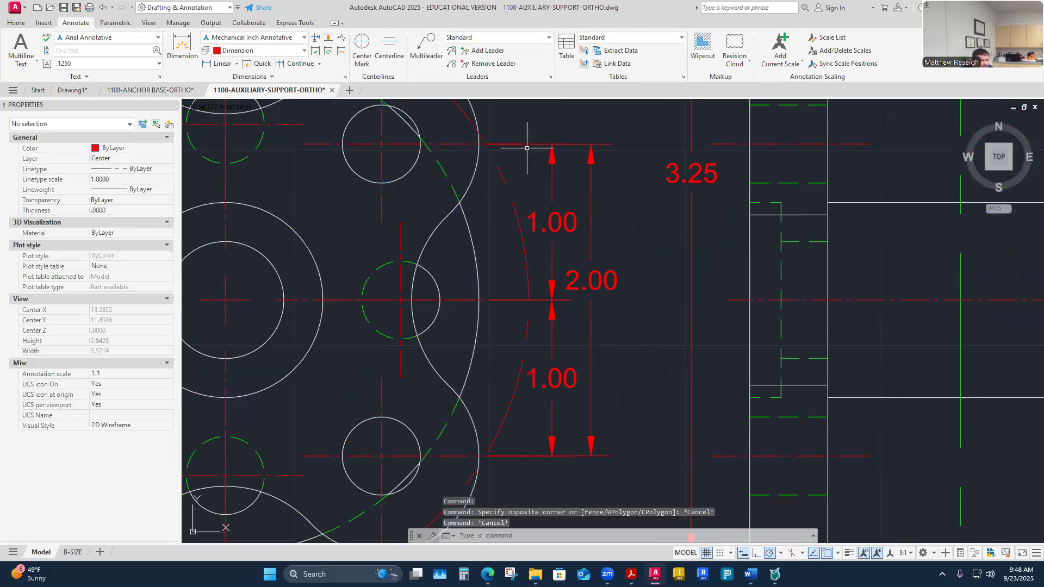
pyautogui.click(536, 143)
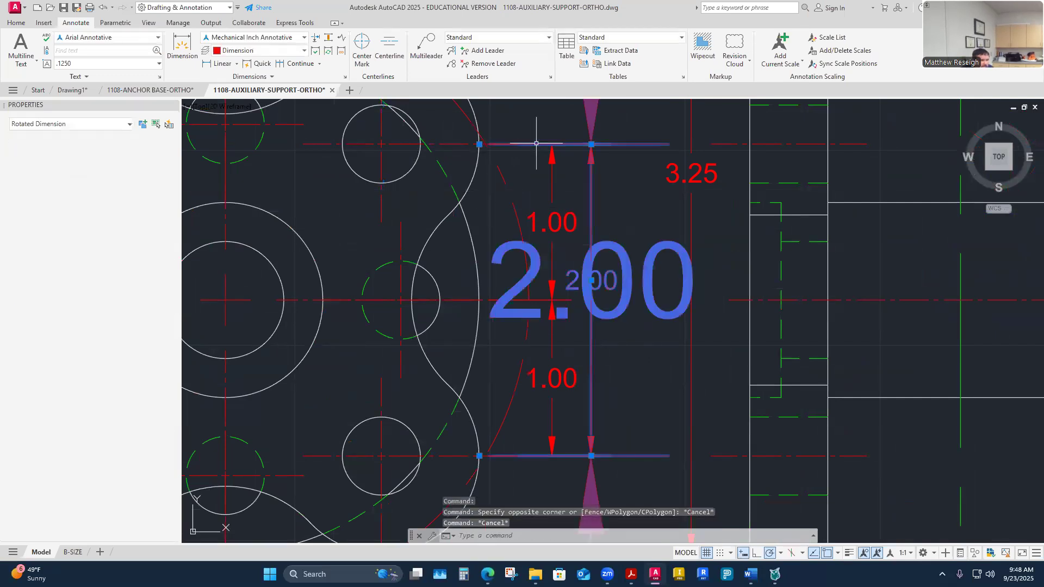
pyautogui.click(456, 143)
pyautogui.press('Escape')
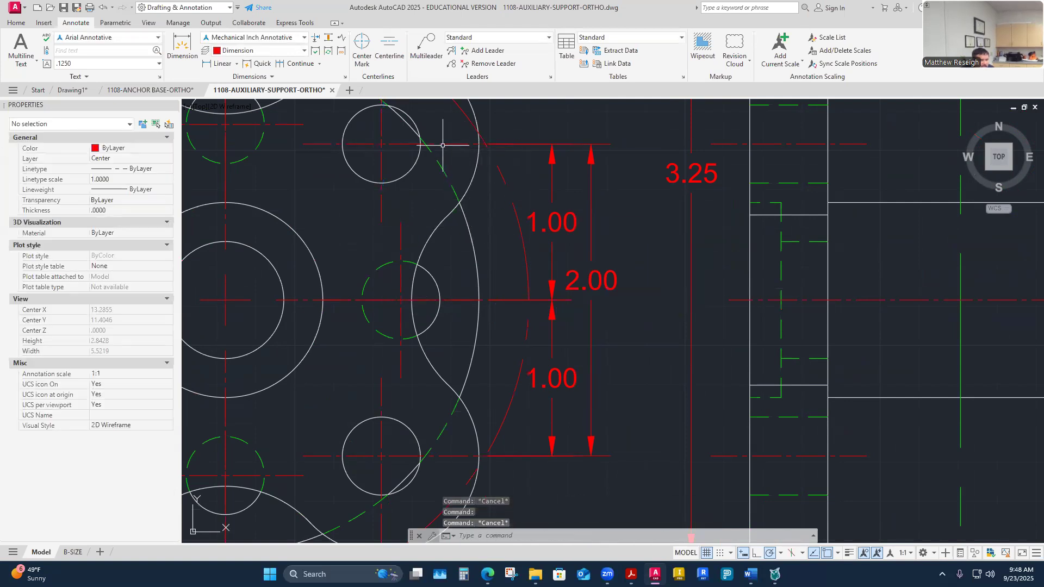
# Inspect the gaps between the extension lines and the lower corners of the 3.25 flange in the side view.
pyautogui.moveTo(448, 144)
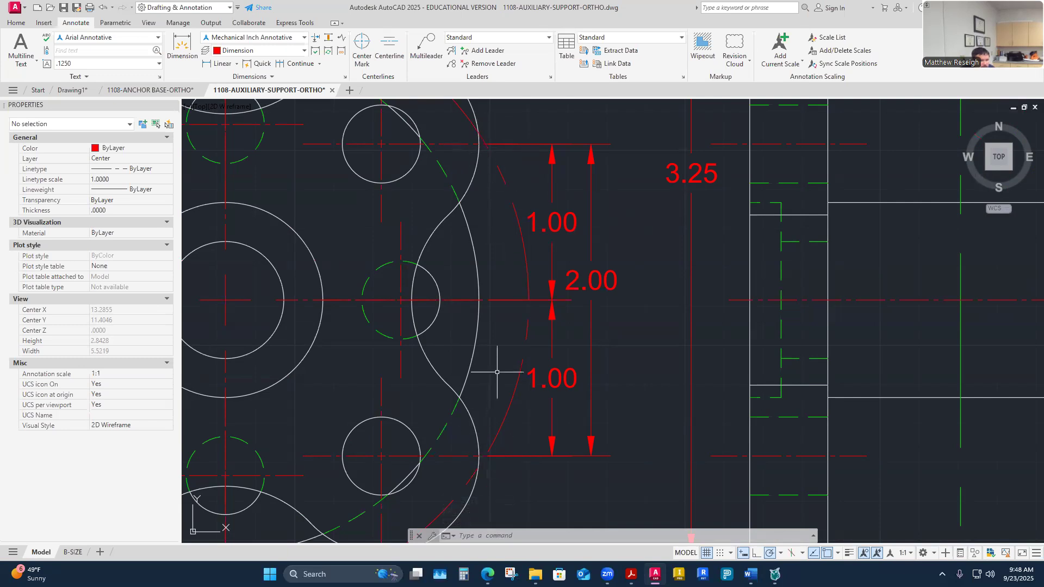
pyautogui.scroll(-3, 497, 373)
pyautogui.scroll(5, 675, 494)
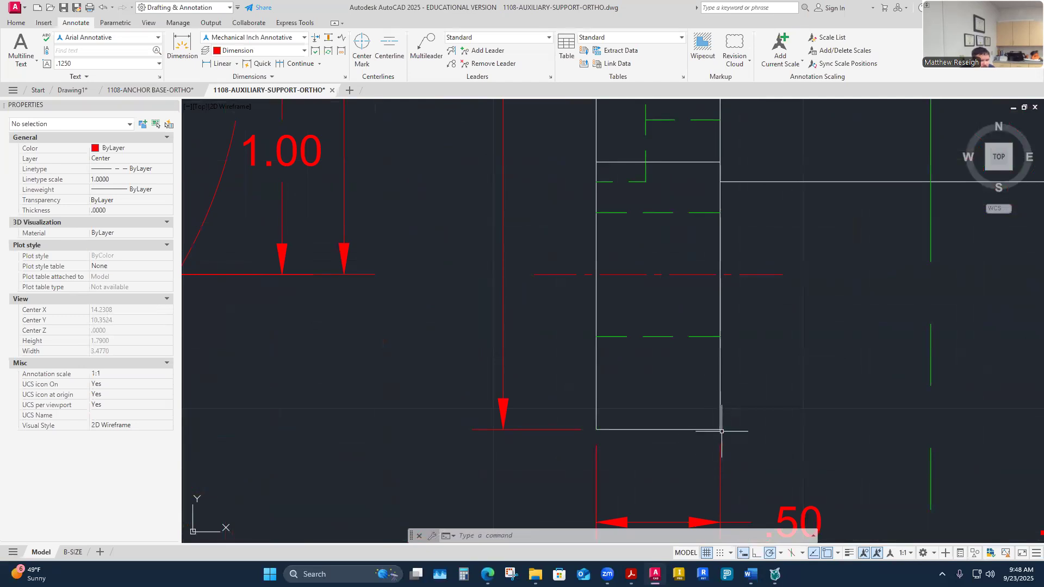
pyautogui.scroll(-2, 721, 431)
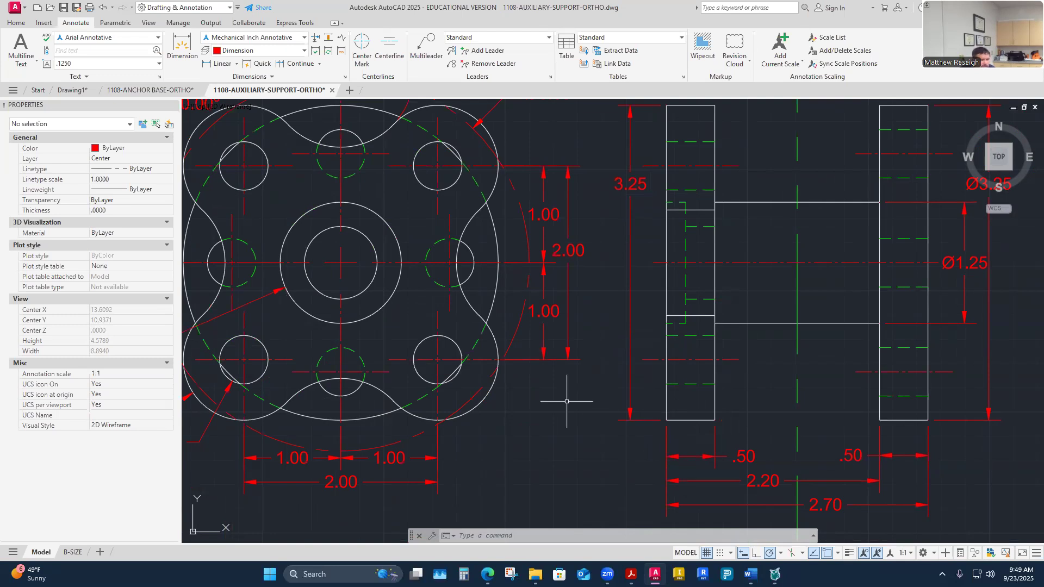
pyautogui.scroll(4, 668, 427)
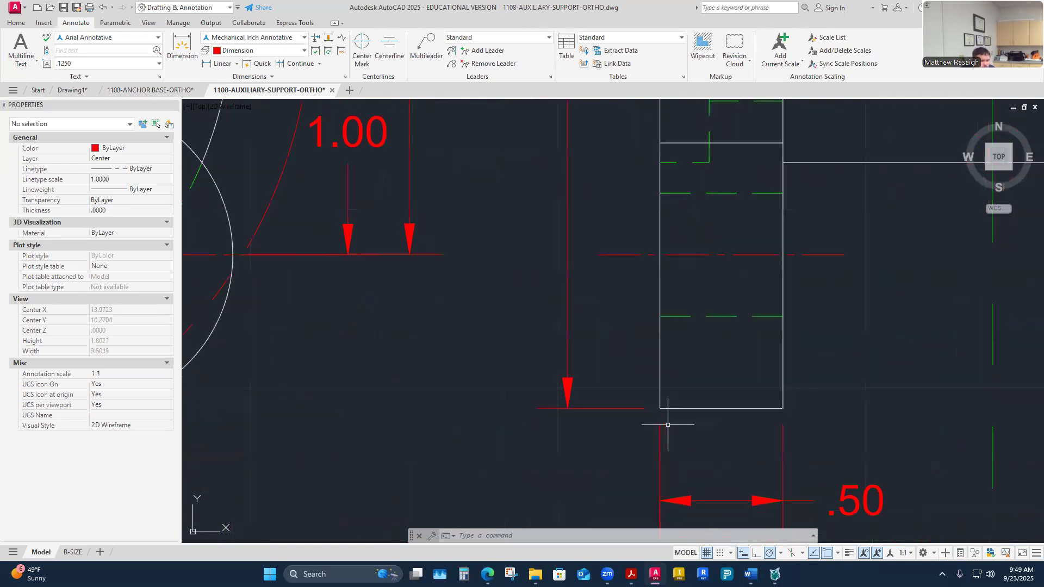
# Switch to the browser and read the rubric criteria on centerline extension, leader shoulders and linetype scale.
pyautogui.moveTo(487, 574)
pyautogui.click(531, 513)
pyautogui.scroll(-1, 329, 369)
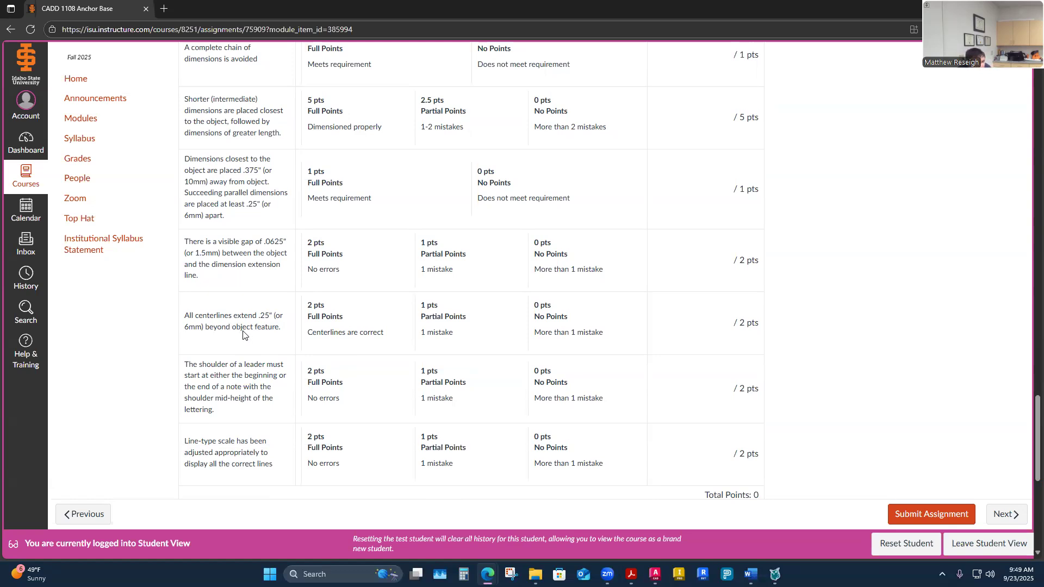
pyautogui.scroll(-2, 242, 335)
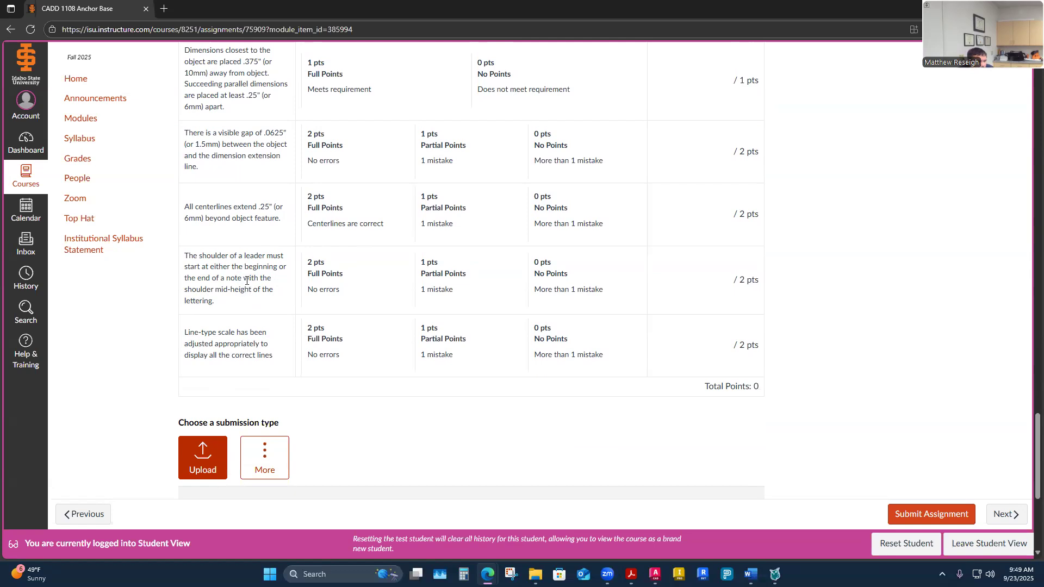
pyautogui.scroll(2, 245, 281)
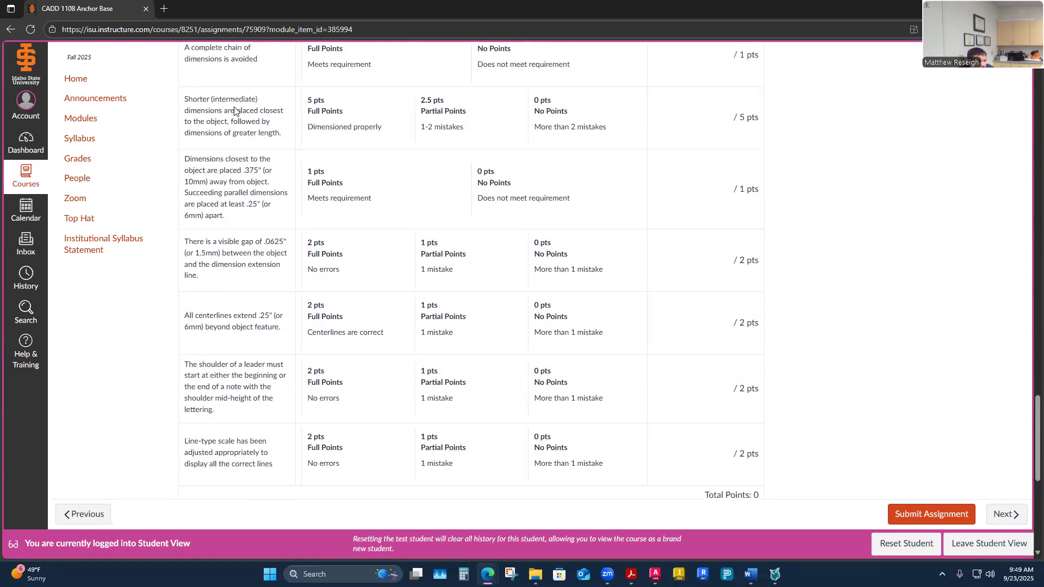
pyautogui.scroll(-1, 244, 370)
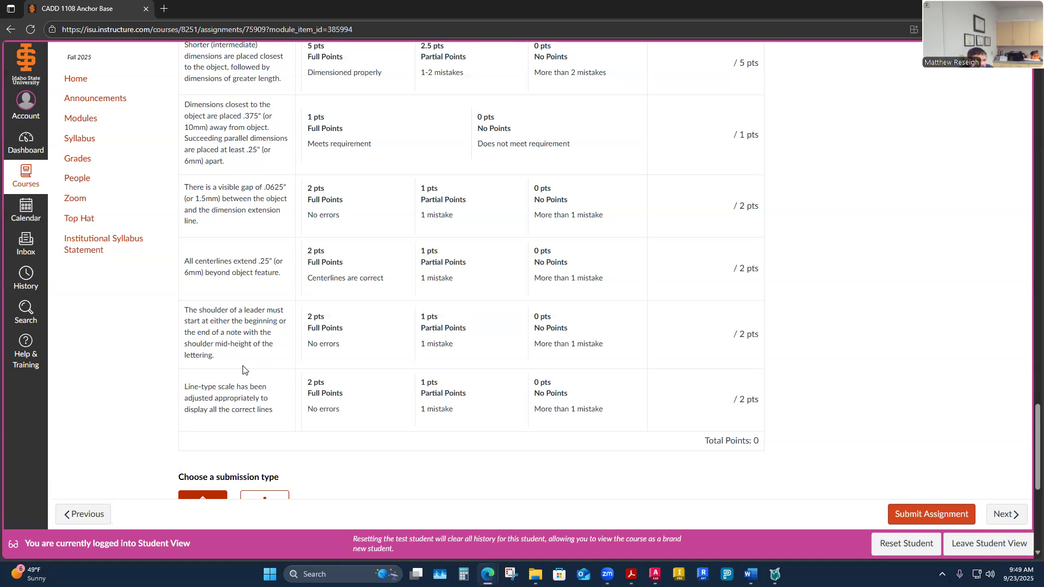
pyautogui.scroll(-3, 244, 369)
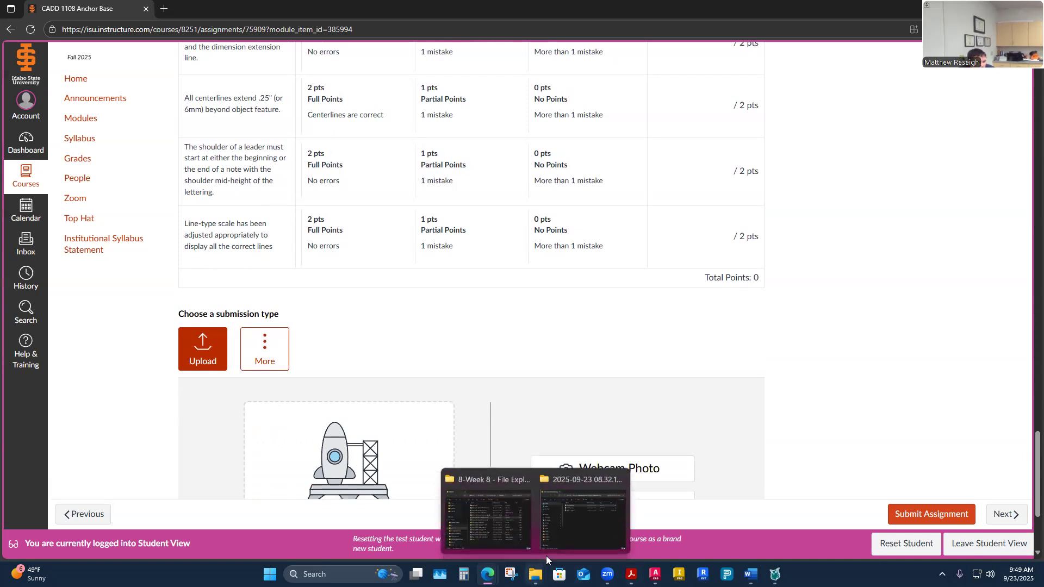
# Return to AutoCAD and review the centerlines, hidden lines and leaders across the auxiliary support's three views.
pyautogui.click(655, 574)
pyautogui.scroll(-6, 565, 357)
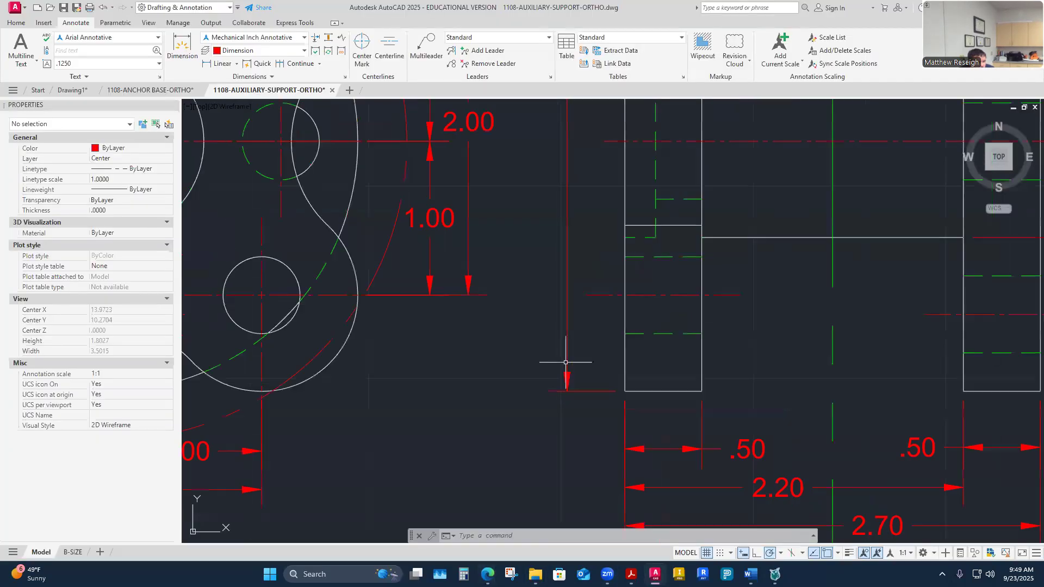
pyautogui.moveTo(568, 362); pyautogui.dragTo(557, 360, button='middle')
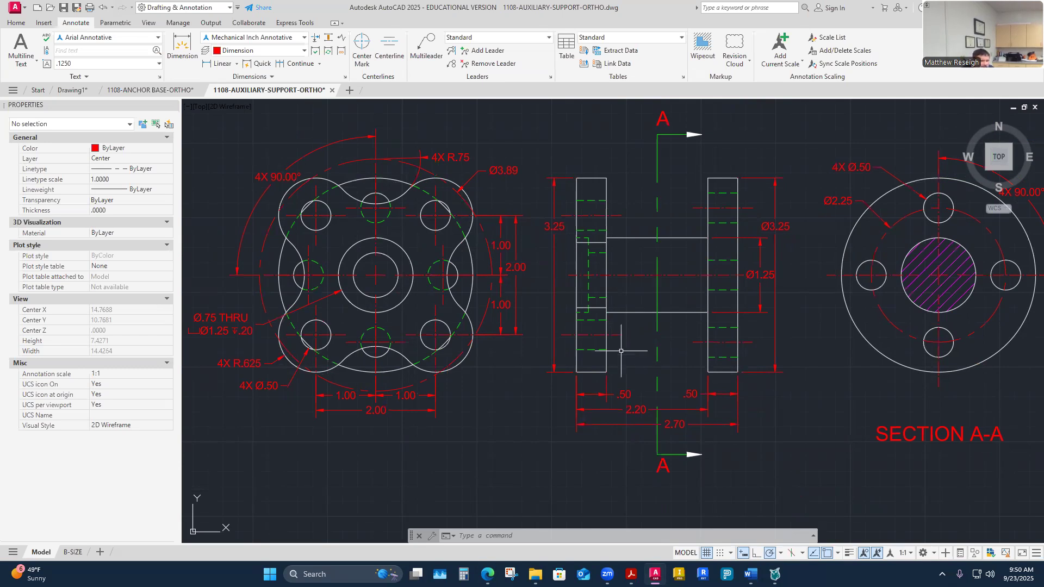
pyautogui.scroll(2, 639, 278)
pyautogui.scroll(3, 639, 278)
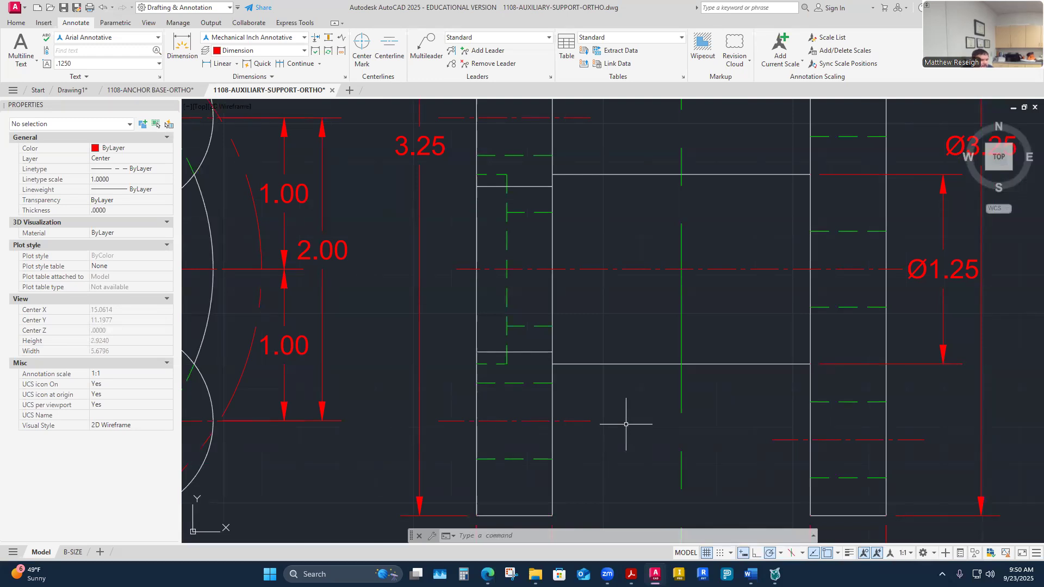
pyautogui.scroll(-6, 626, 424)
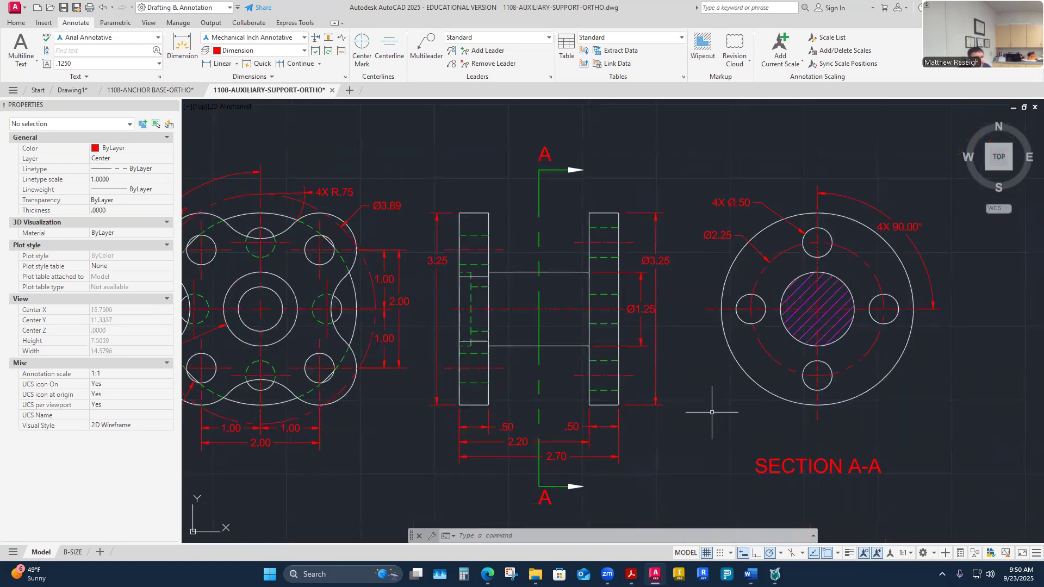
pyautogui.scroll(-2, 690, 396)
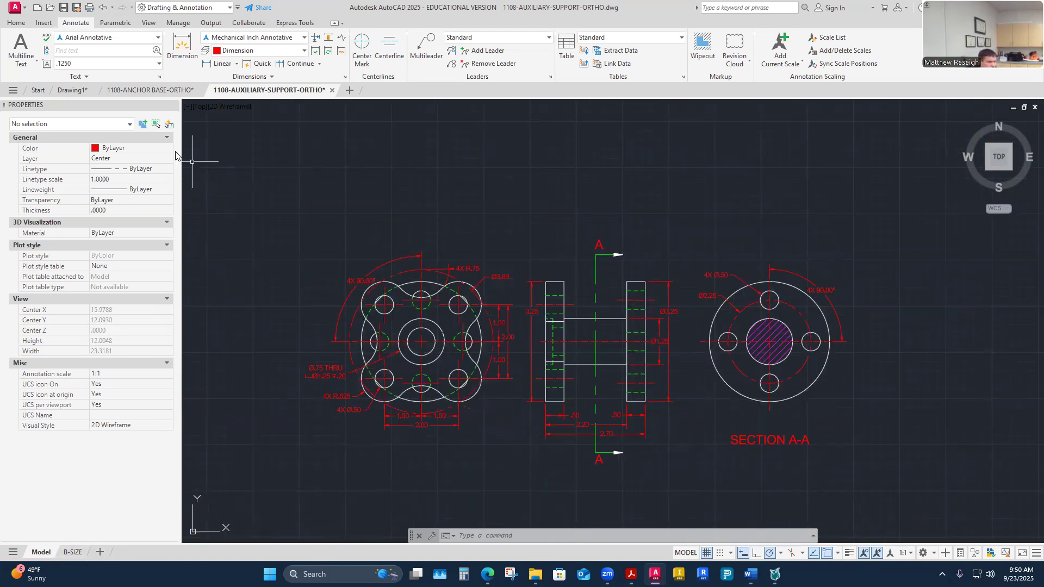
# Look over the 1108-ANCHOR BASE-ORTHO drawing, and switch to Drawing1 with the anchor base's orthographic views.
pyautogui.click(150, 90)
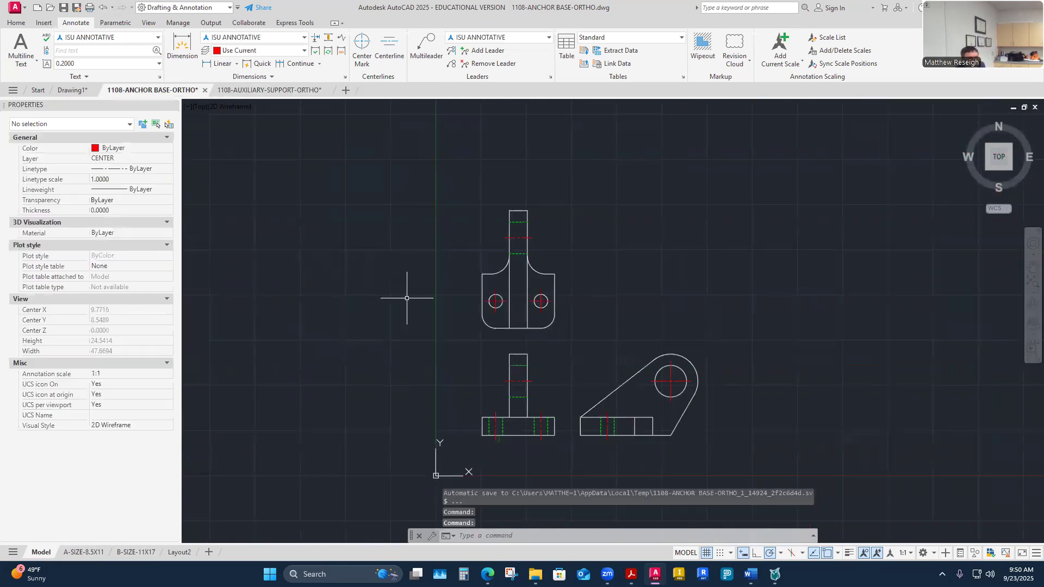
pyautogui.scroll(-1, 503, 325)
pyautogui.scroll(1, 525, 374)
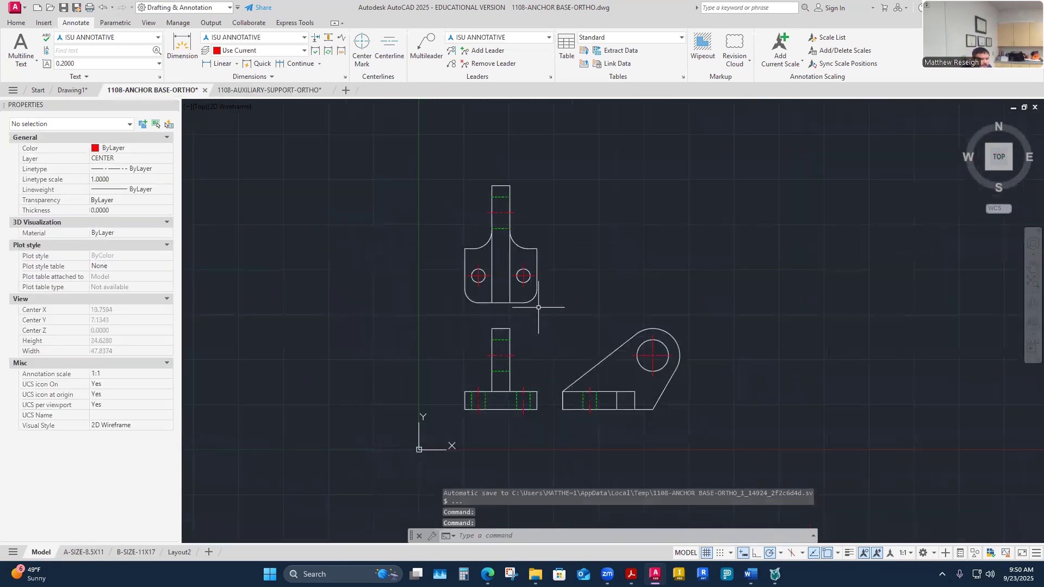
pyautogui.click(62, 90)
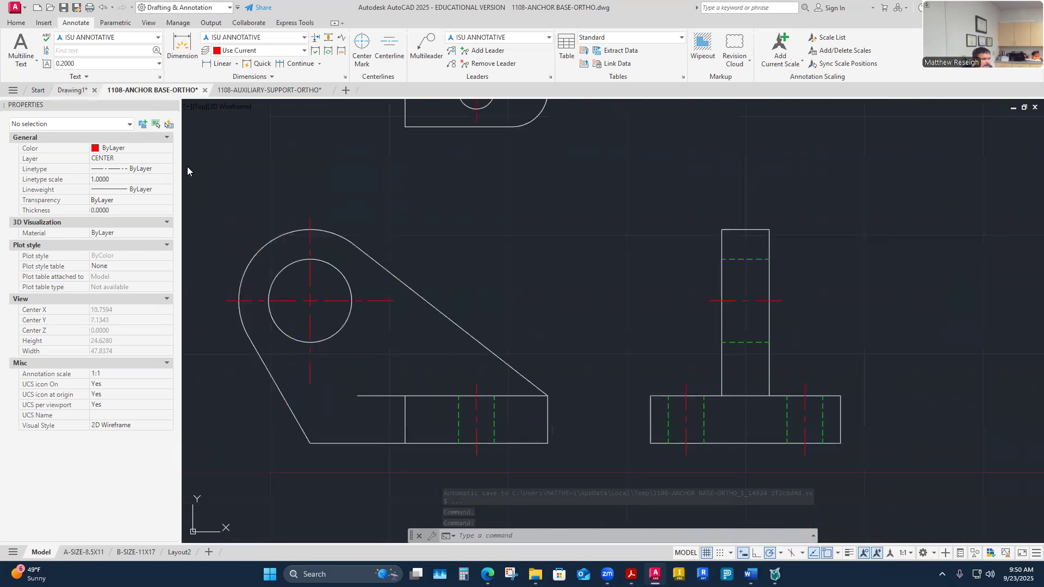
pyautogui.scroll(-1, 522, 297)
pyautogui.scroll(2, 523, 296)
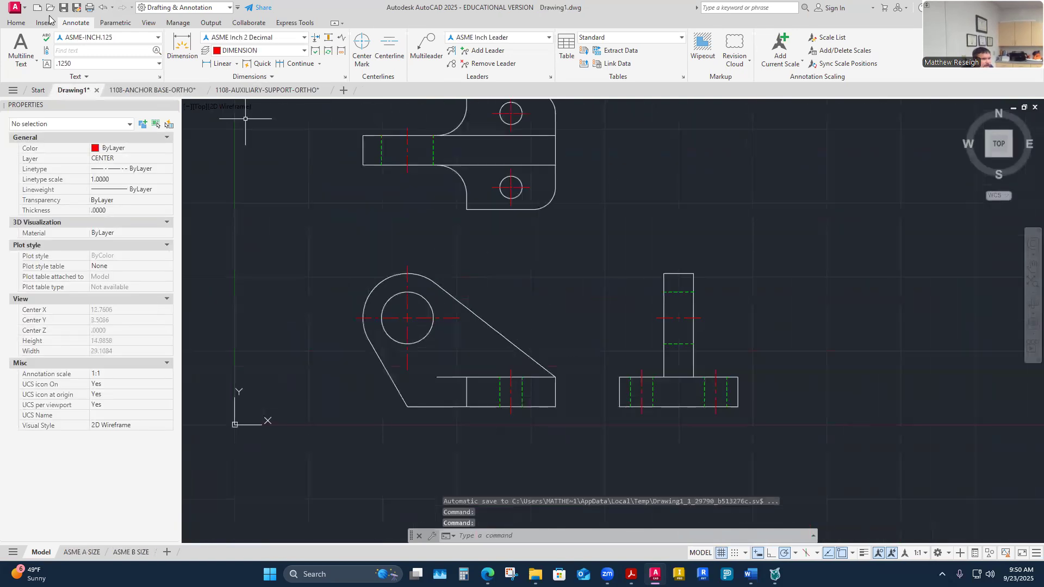
# Save Drawing1 in the 5-Week 5 folder under the file name CADD1108-AnchorBase-Ortho.
pyautogui.click(76, 8)
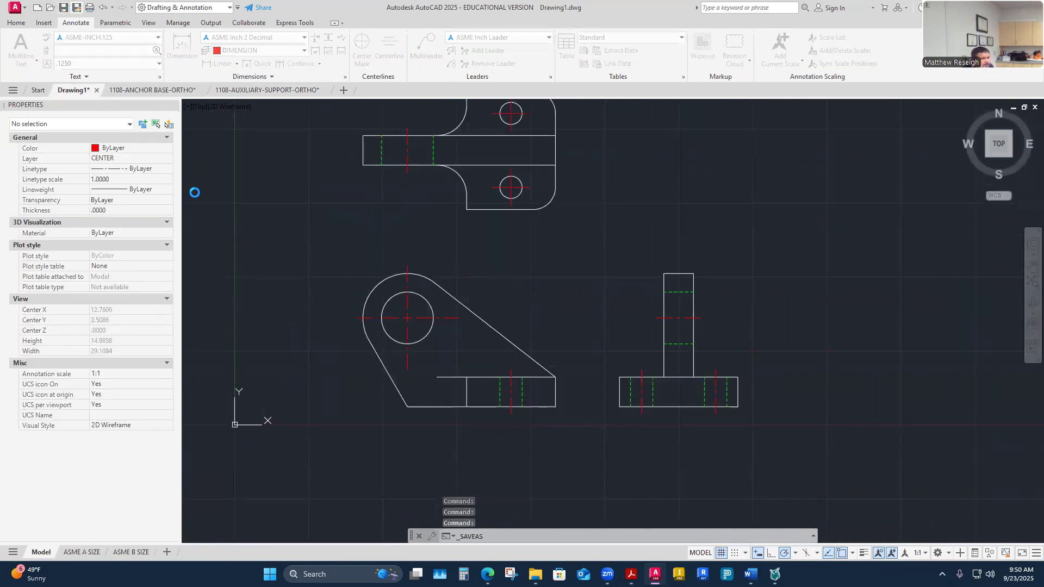
pyautogui.click(644, 155)
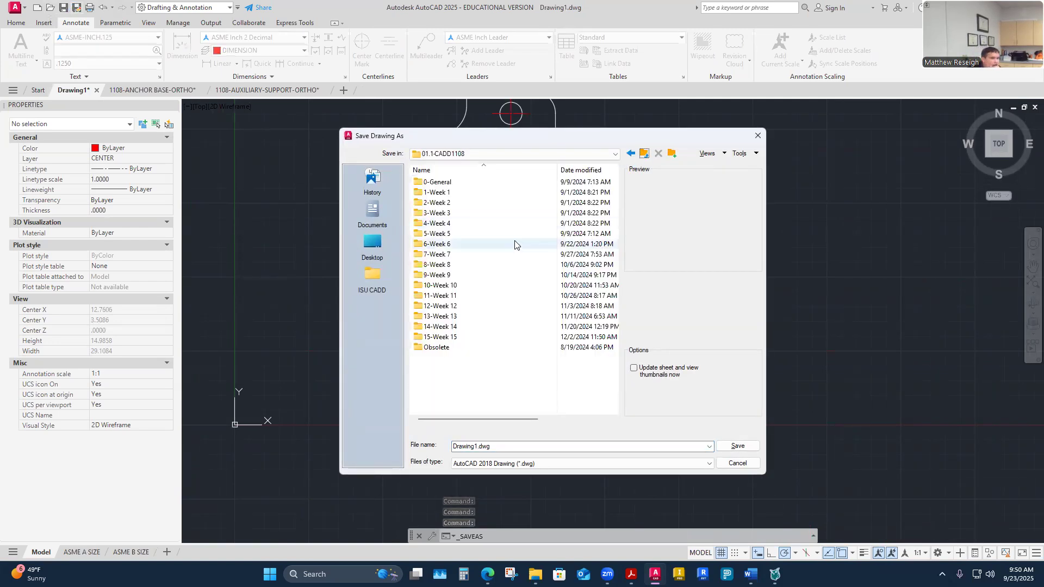
pyautogui.doubleClick(429, 234)
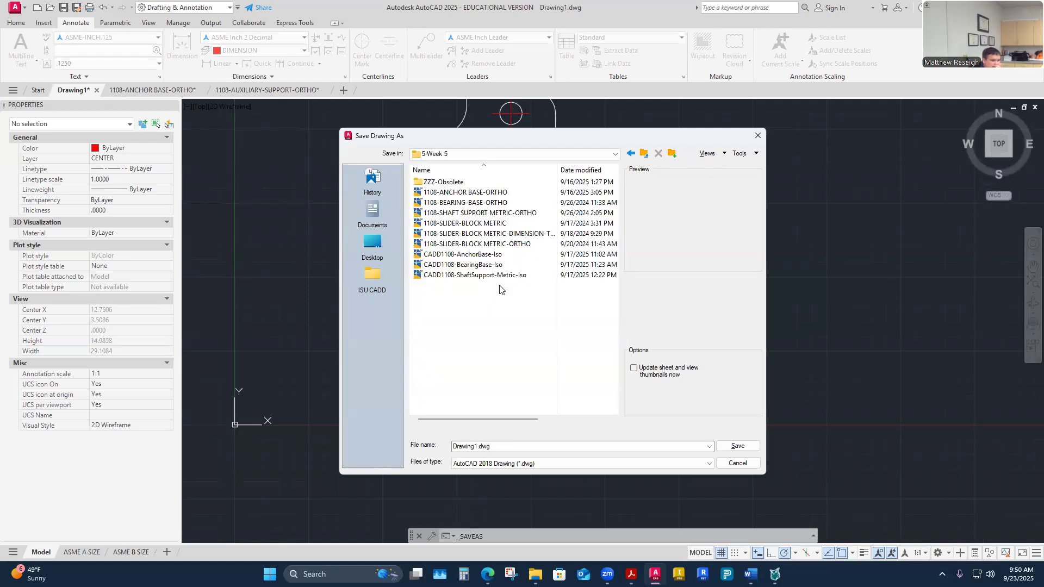
pyautogui.click(471, 255)
pyautogui.click(529, 447)
pyautogui.click(529, 447)
pyautogui.press('BackSpace')
pyautogui.press('BackSpace')
pyautogui.press('BackSpace')
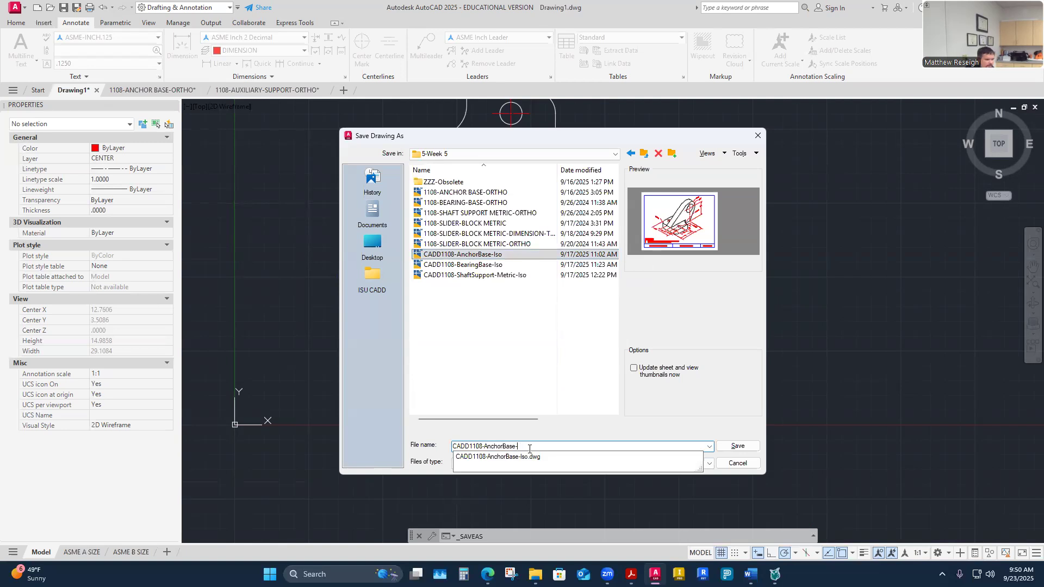
pyautogui.write('Ortho')
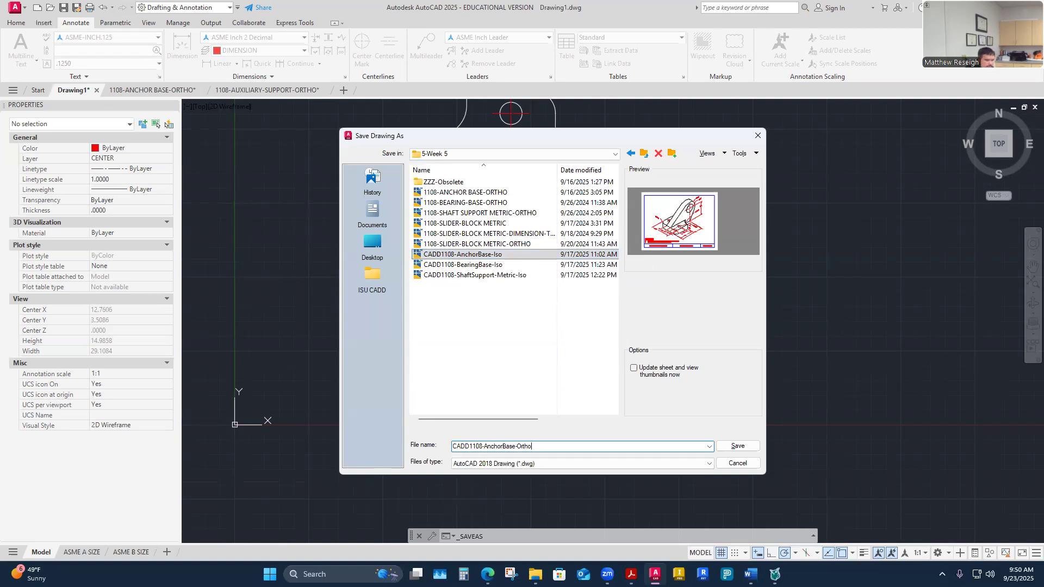
pyautogui.click(738, 446)
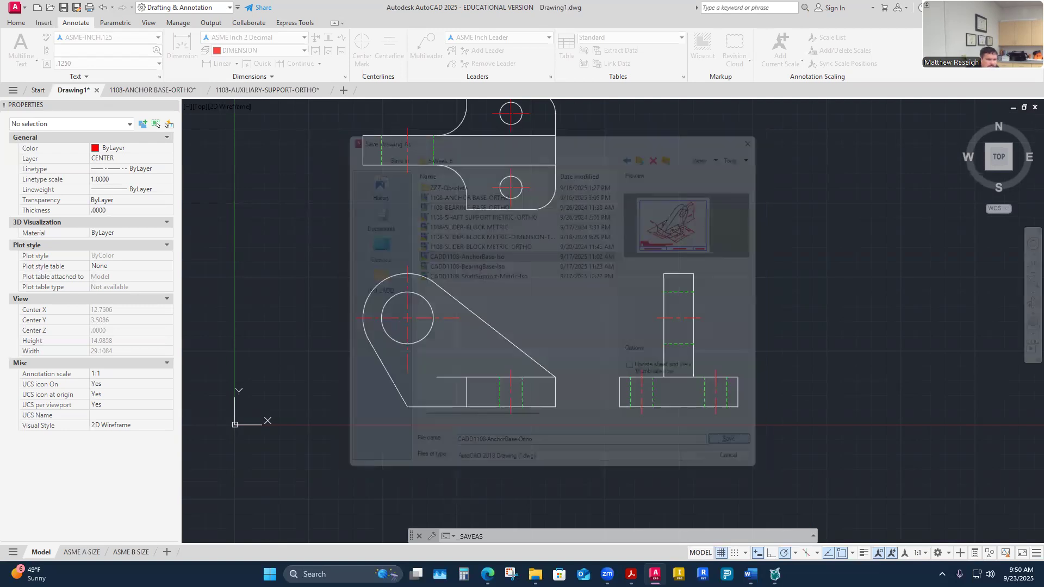
pyautogui.moveTo(125, 91)
pyautogui.click(220, 159)
pyautogui.click(47, 159)
pyautogui.scroll(-2, 518, 312)
pyautogui.scroll(4, 519, 313)
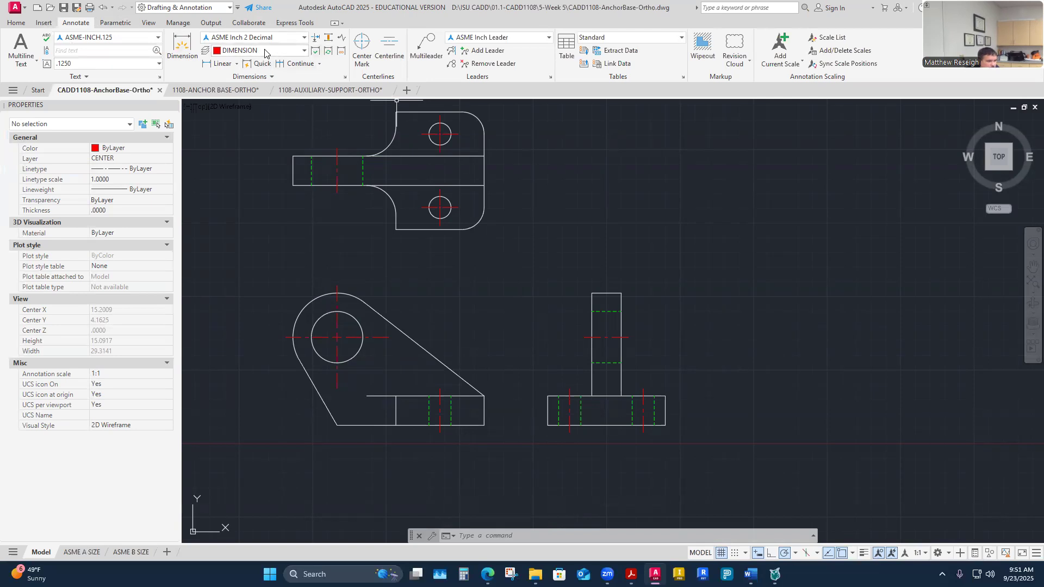
# Review the line, arrow, text and fit settings of the ASME Inch 2 Decimal dimension style without changing them.
pyautogui.click(340, 80)
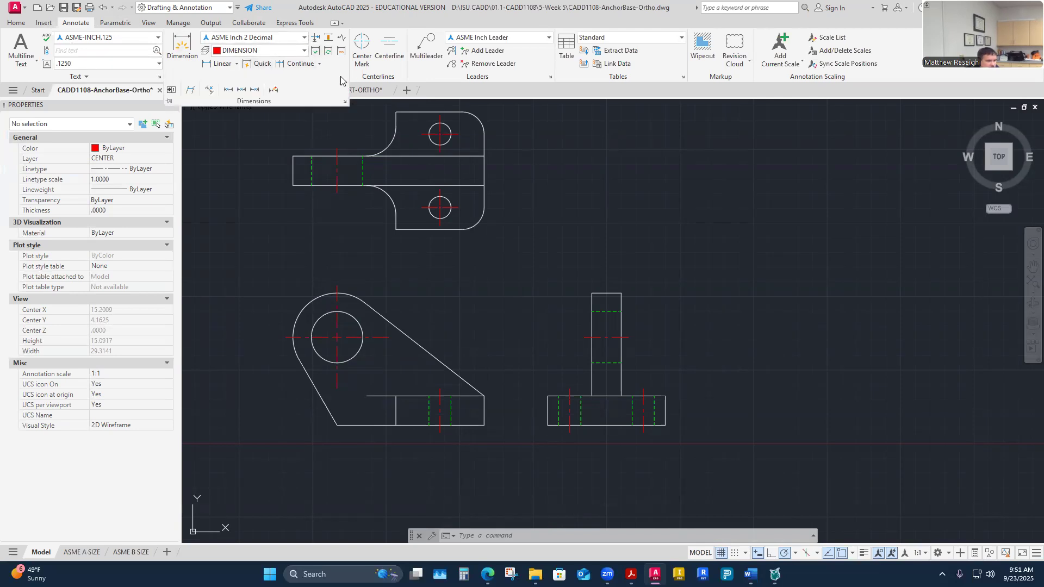
pyautogui.click(346, 104)
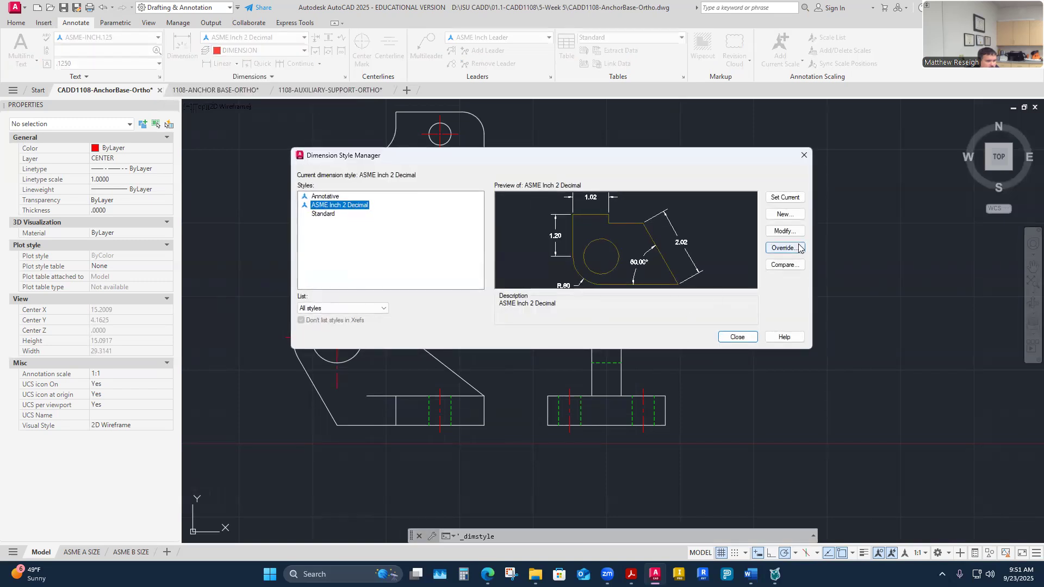
pyautogui.click(782, 231)
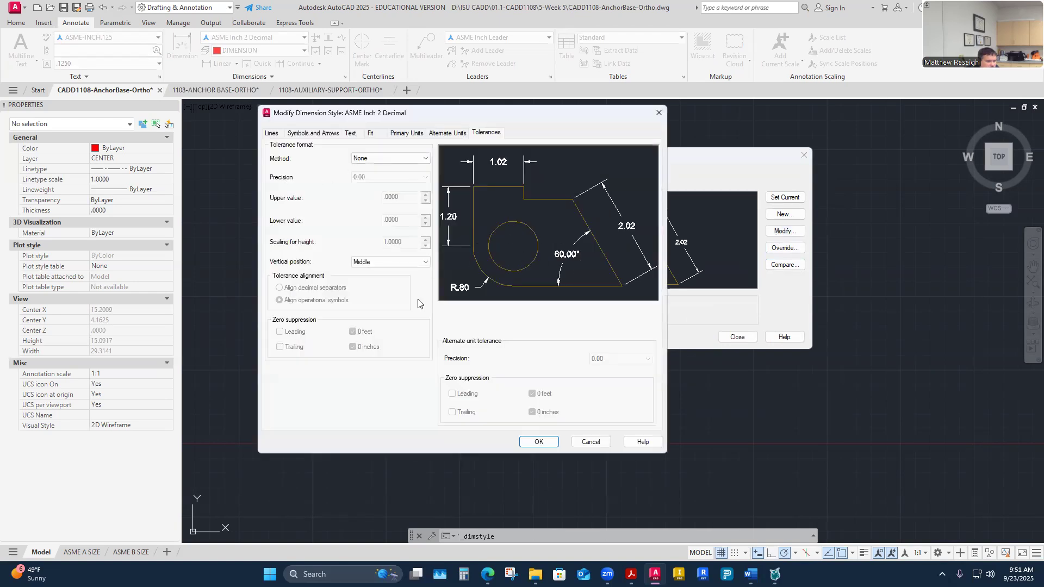
pyautogui.click(268, 136)
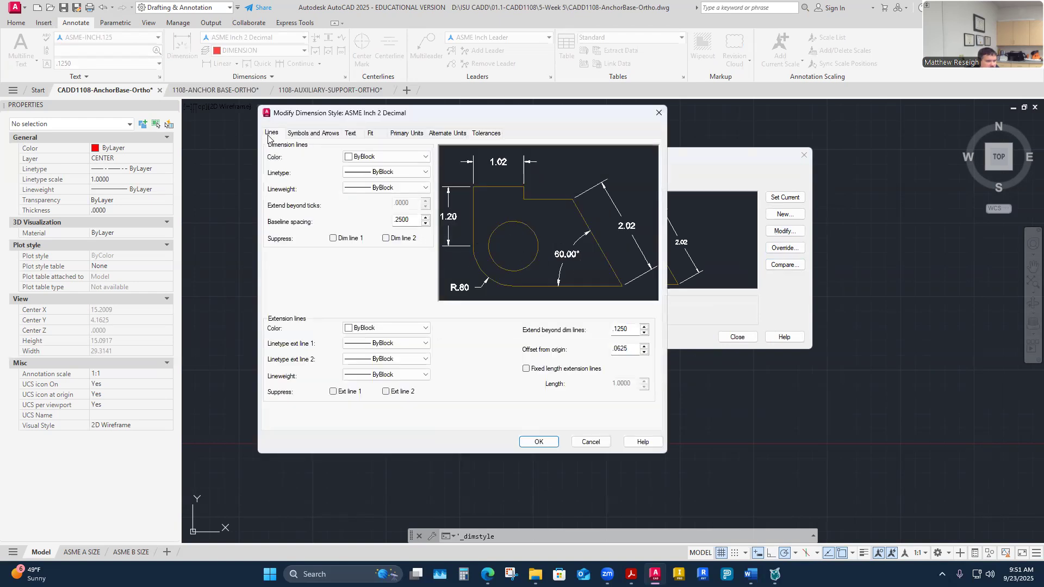
pyautogui.click(298, 135)
pyautogui.click(348, 136)
pyautogui.click(368, 136)
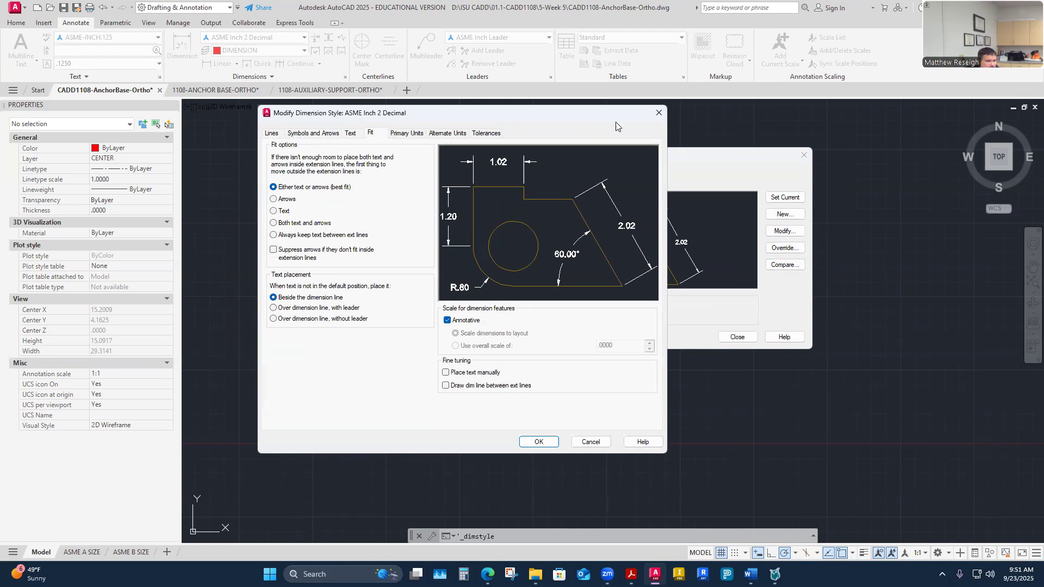
pyautogui.click(658, 112)
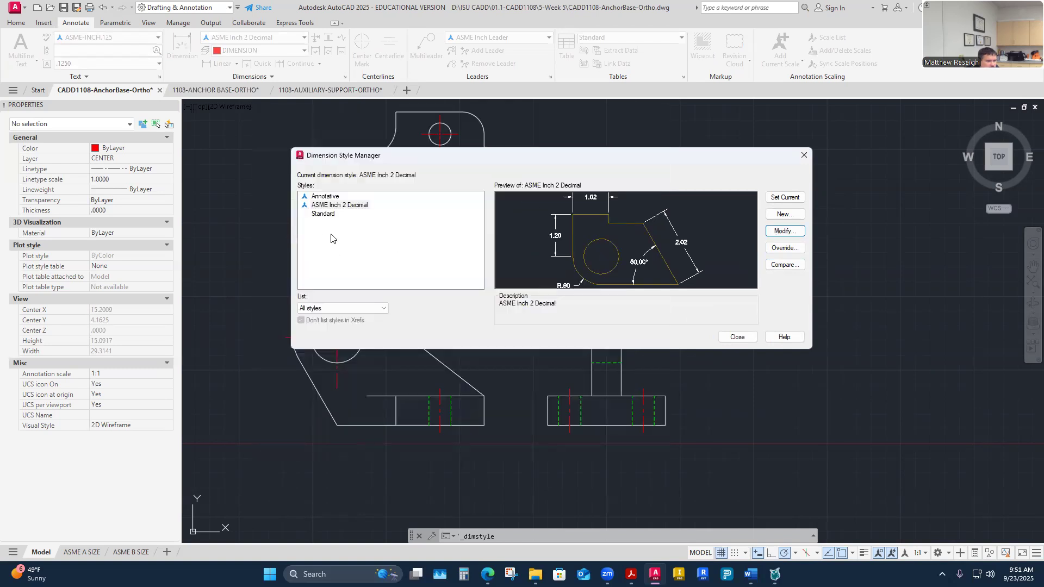
pyautogui.click(737, 337)
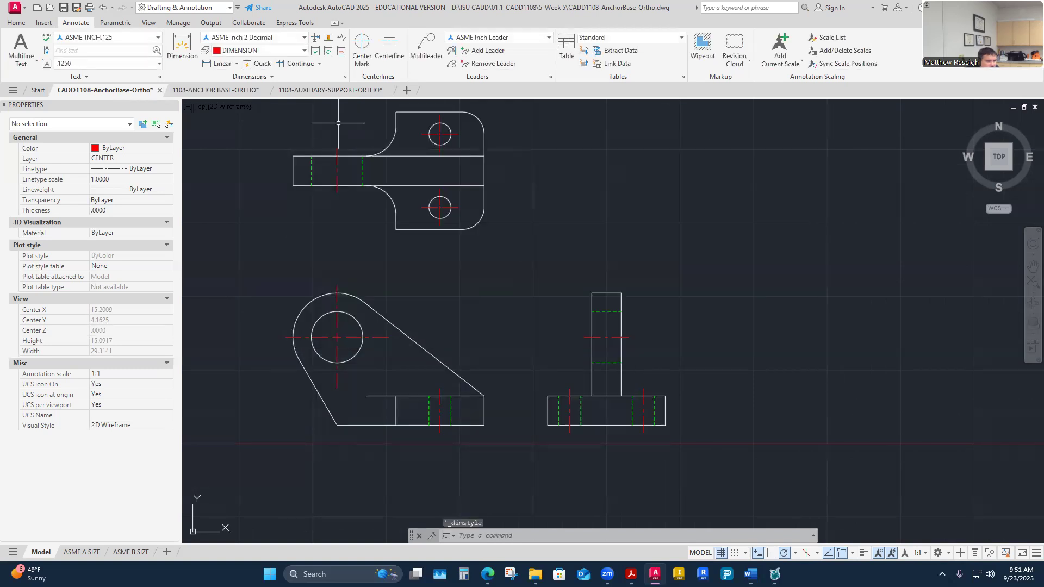
# Try Use Current as the layer for new dimensions and check which drawing layer is current.
pyautogui.click(298, 53)
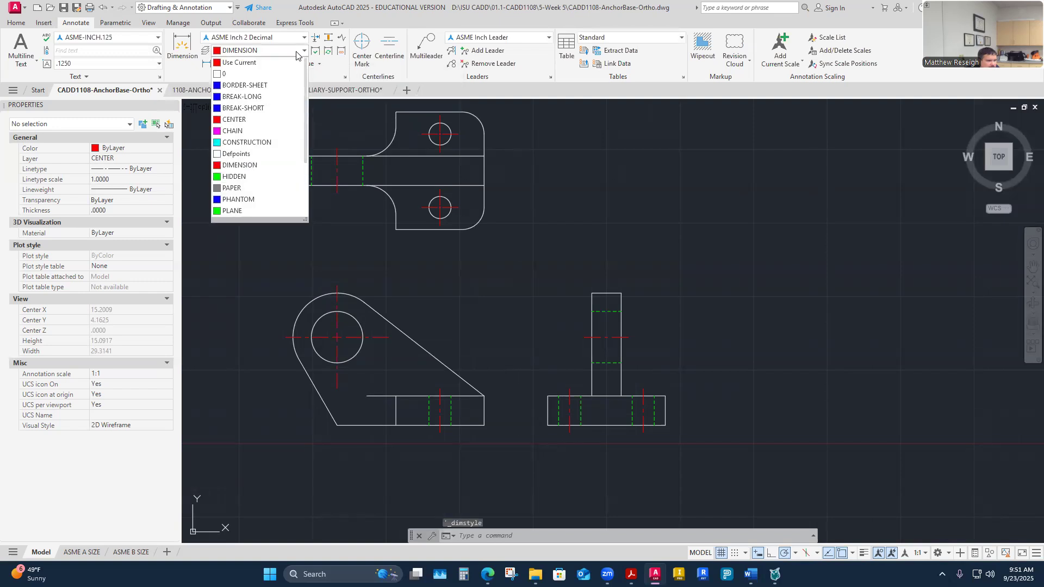
pyautogui.click(239, 62)
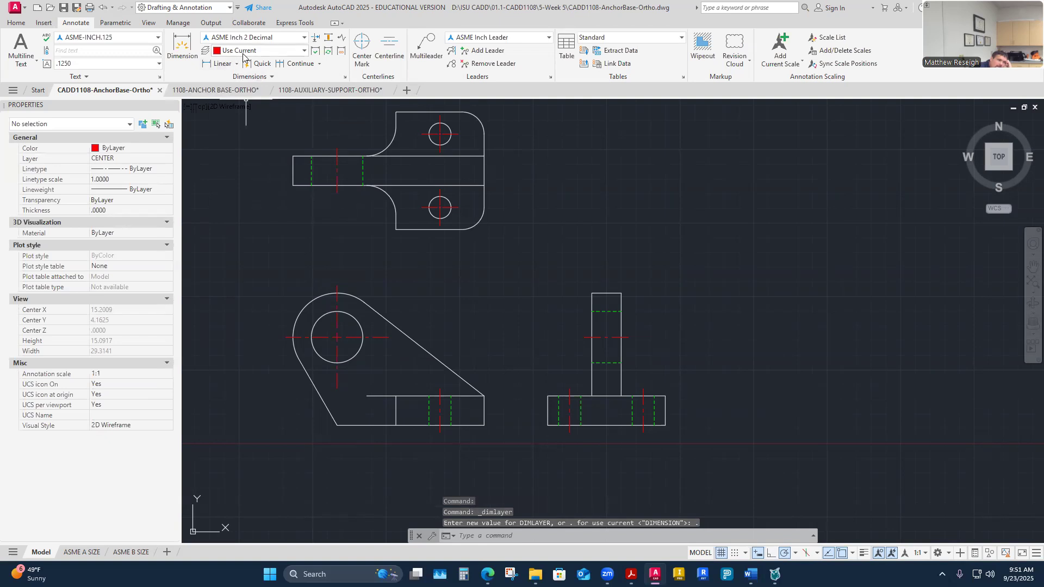
pyautogui.click(17, 23)
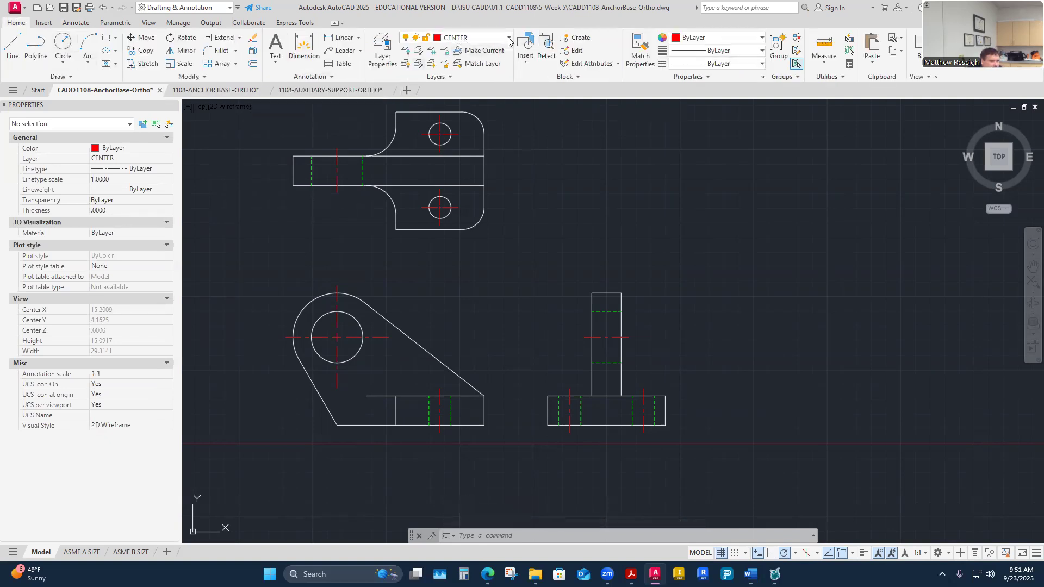
pyautogui.click(508, 38)
pyautogui.click(566, 212)
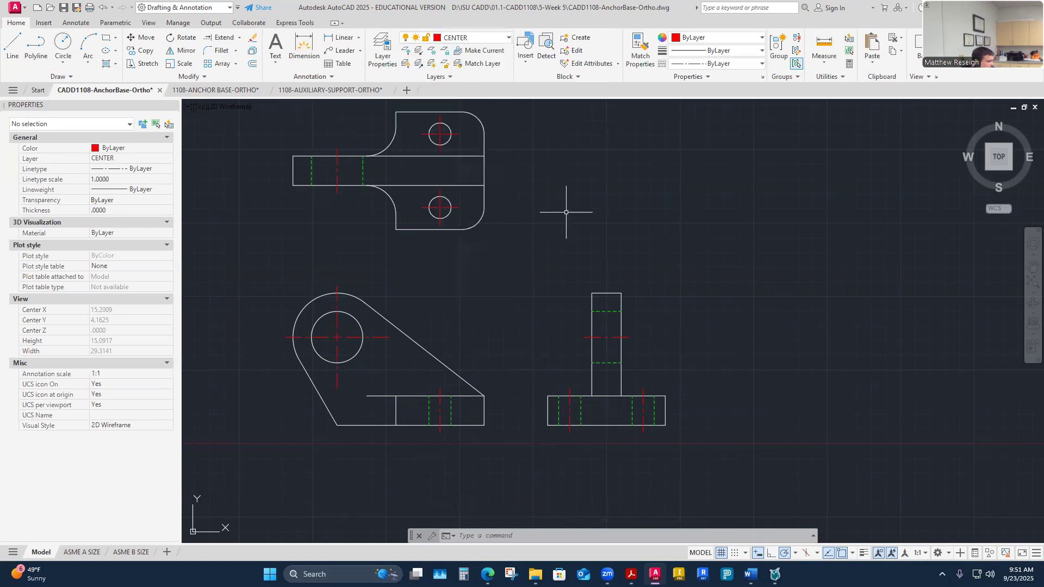
# Set the layer override for new dimensions to DIMENSION.
pyautogui.click(65, 24)
pyautogui.click(303, 50)
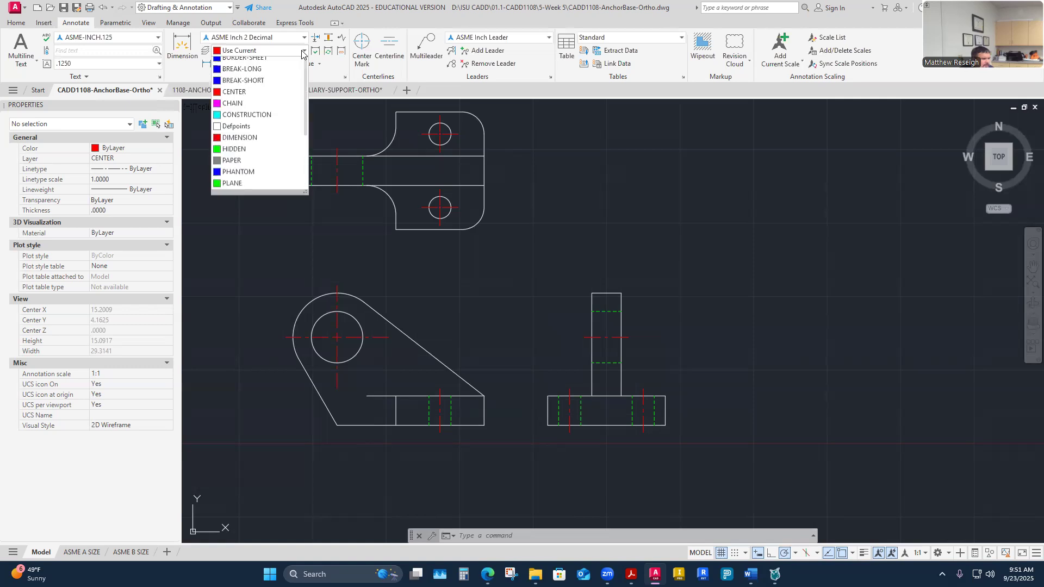
pyautogui.click(248, 165)
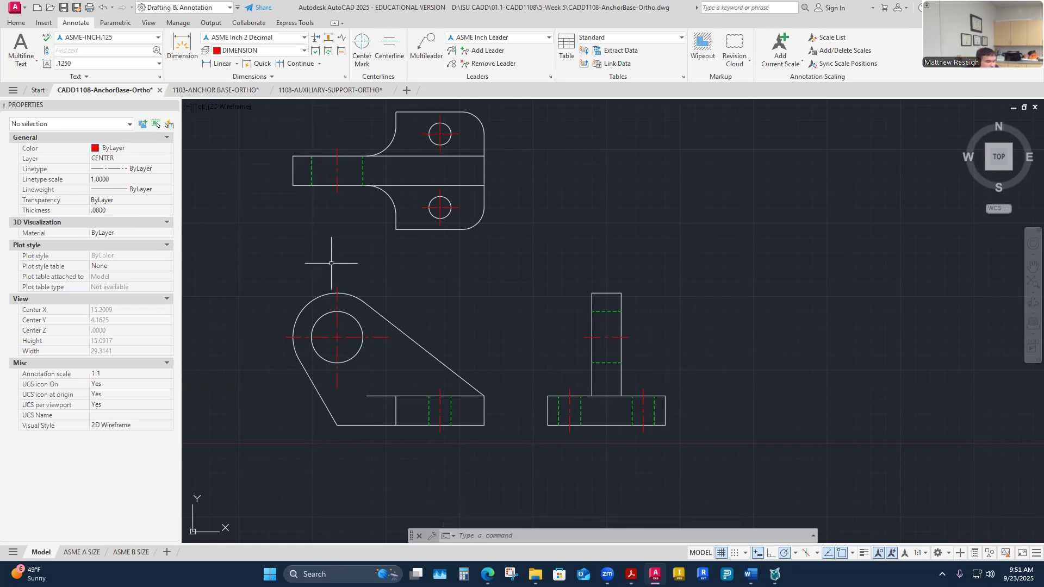
# Switch to Acrobat to examine the dimensioned anchor base isometric PDF, and return to the orthographic views in AutoCAD.
pyautogui.click(630, 574)
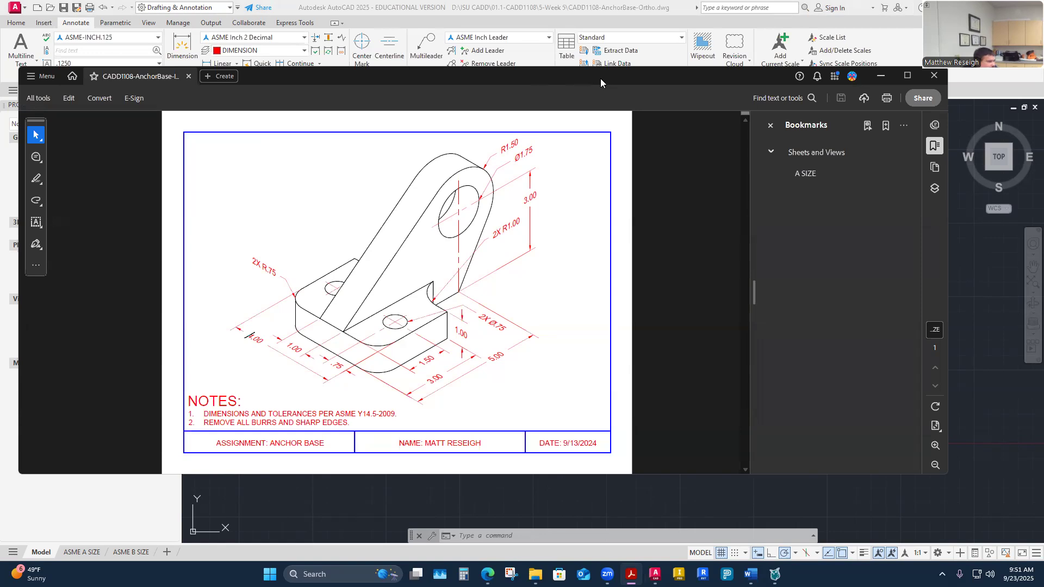
pyautogui.moveTo(600, 80); pyautogui.dragTo(0, 79)
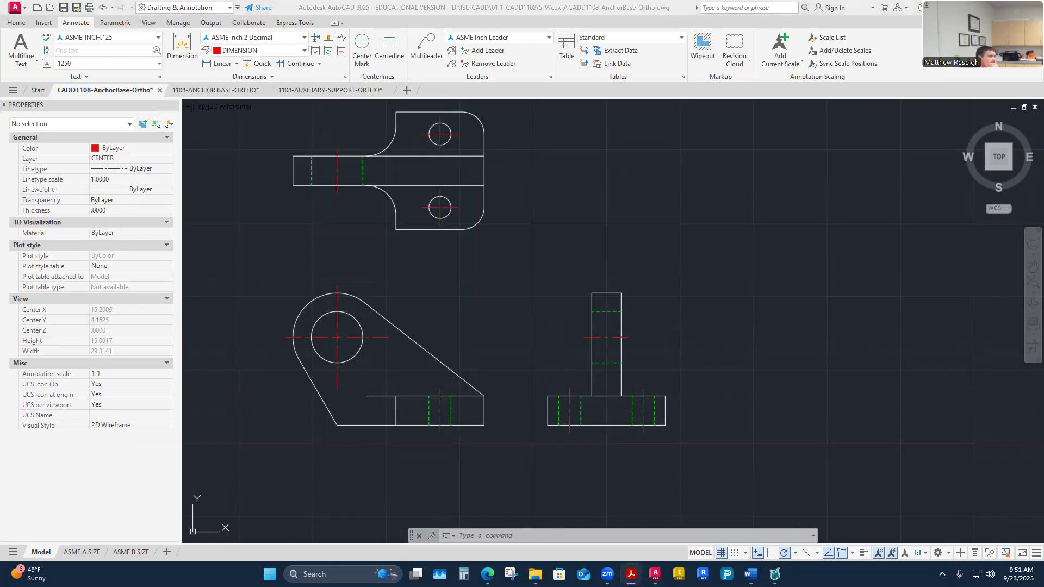
pyautogui.moveTo(0, 79); pyautogui.dragTo(710, 79)
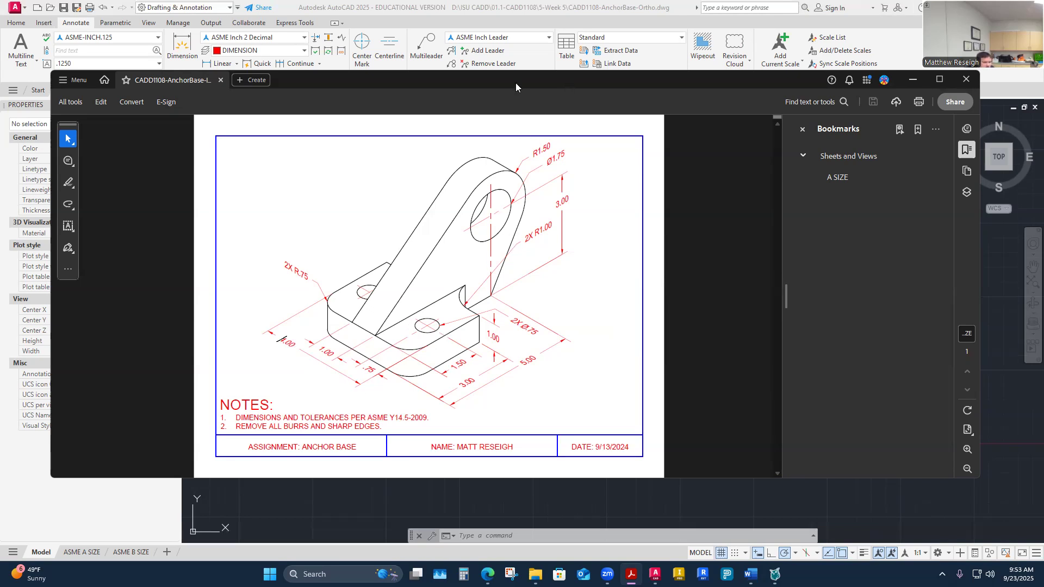
pyautogui.moveTo(515, 83); pyautogui.dragTo(585, 355)
pyautogui.scroll(2, 473, 416)
pyautogui.scroll(-2, 478, 415)
pyautogui.scroll(2, 480, 416)
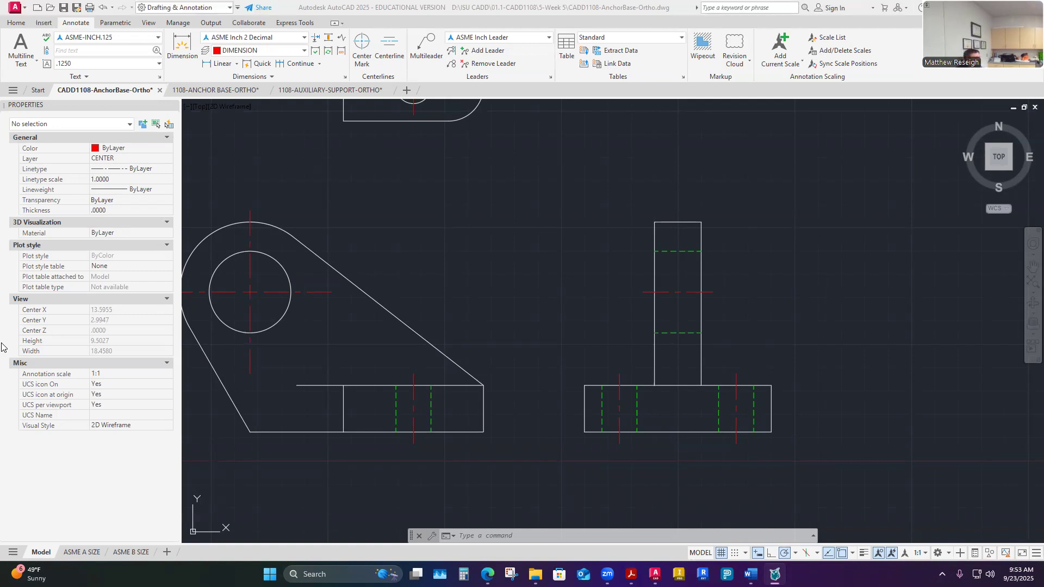
pyautogui.press('XF86AudioRaiseVolume')
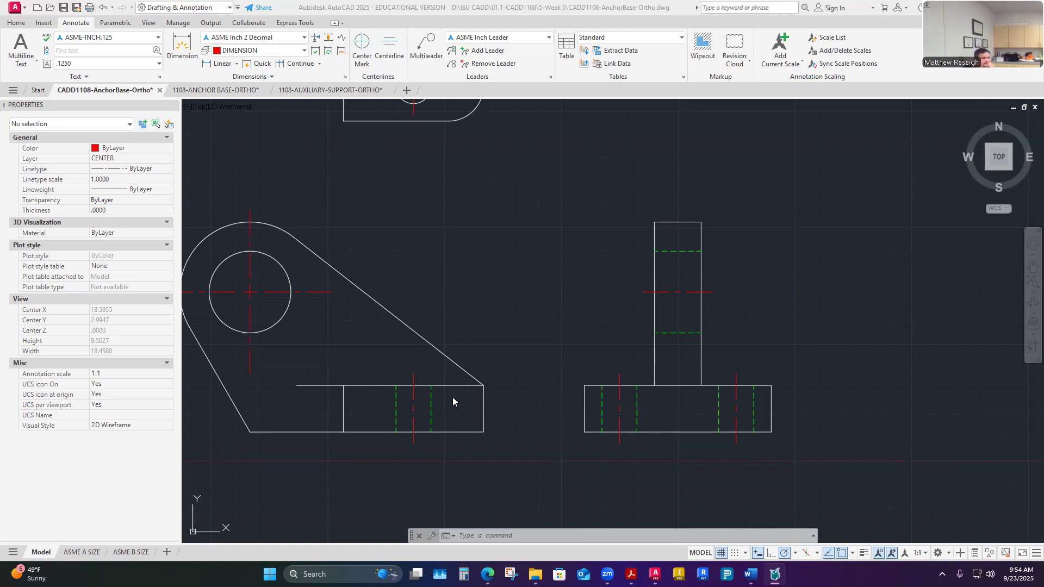
pyautogui.scroll(-5, 457, 380)
pyautogui.scroll(2, 436, 322)
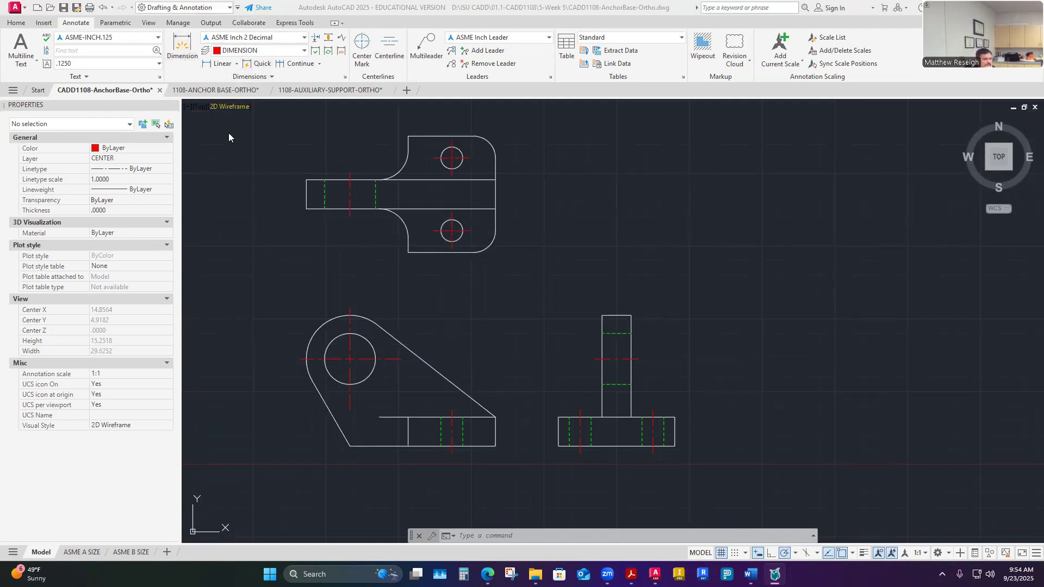
pyautogui.click(236, 64)
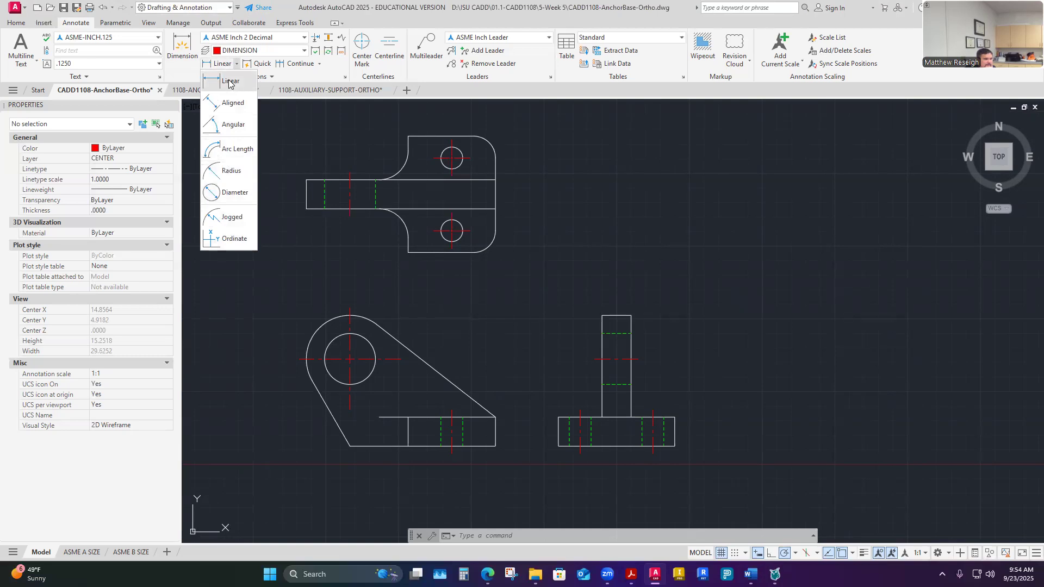
pyautogui.click(183, 57)
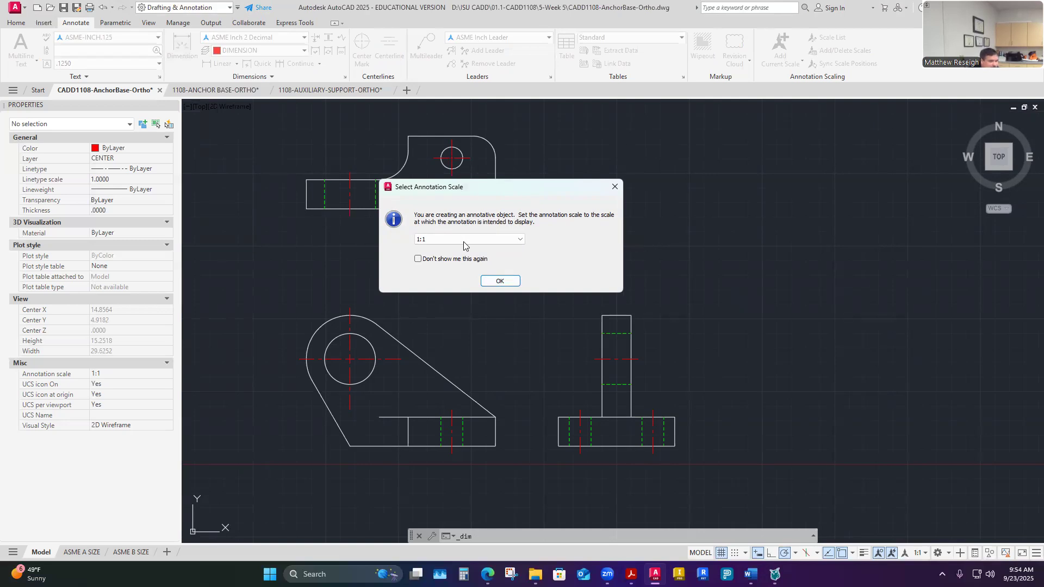
pyautogui.click(441, 239)
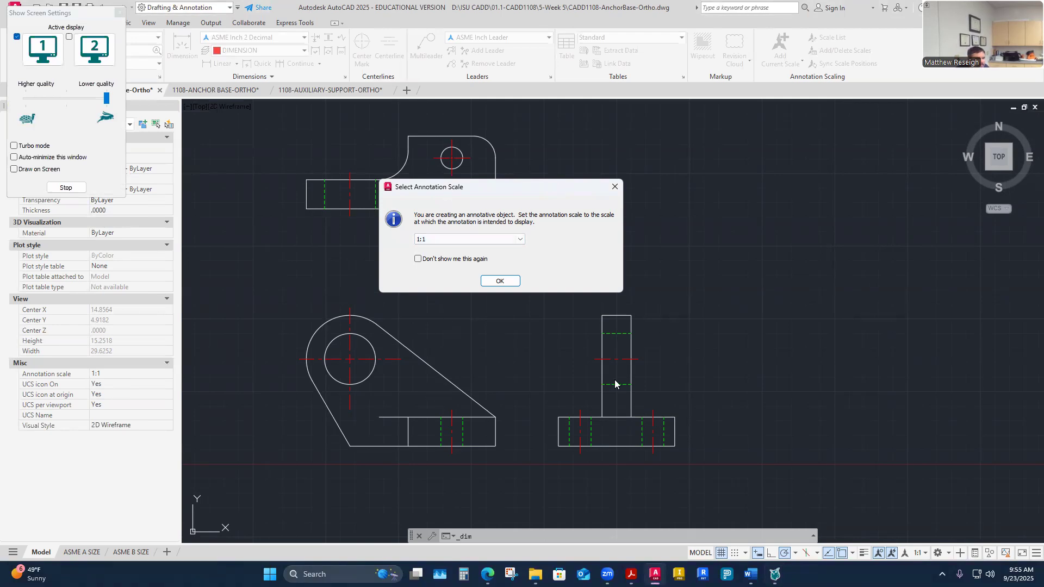
pyautogui.click(615, 187)
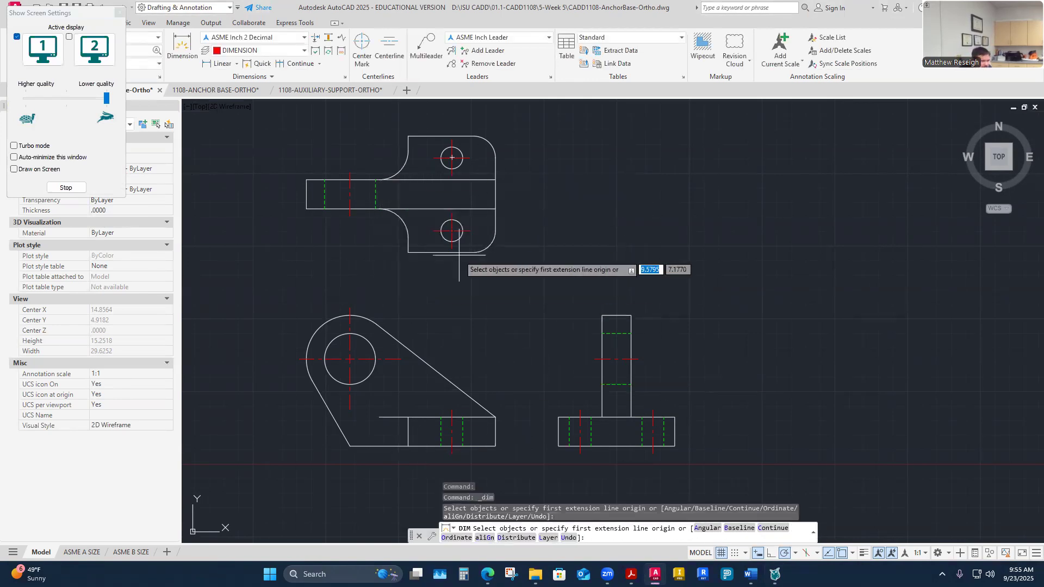
pyautogui.press('Escape')
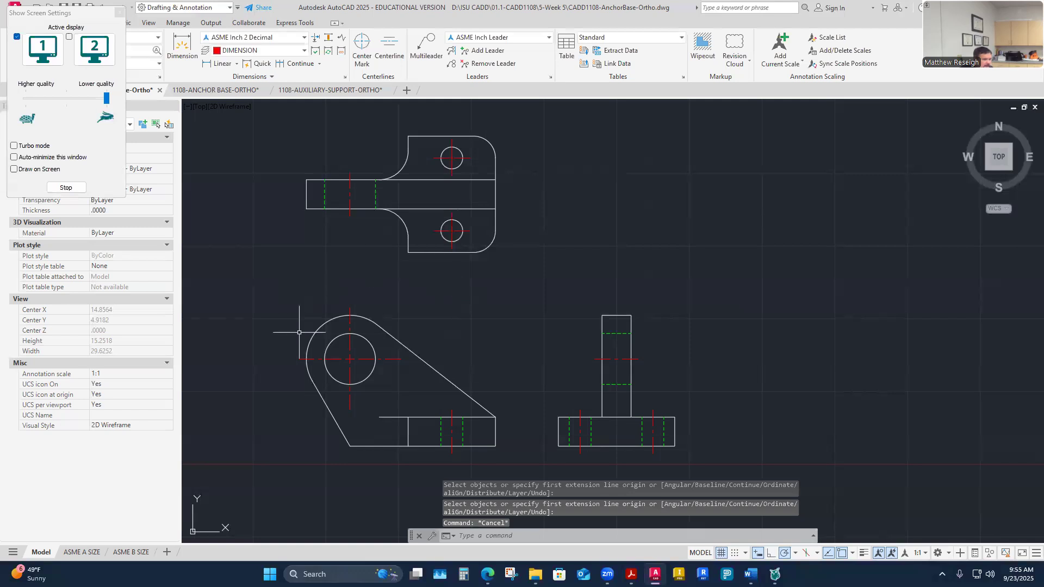
# Compare how the anchor base views fit on the ASME A SIZE and ASME B SIZE layouts.
pyautogui.click(91, 553)
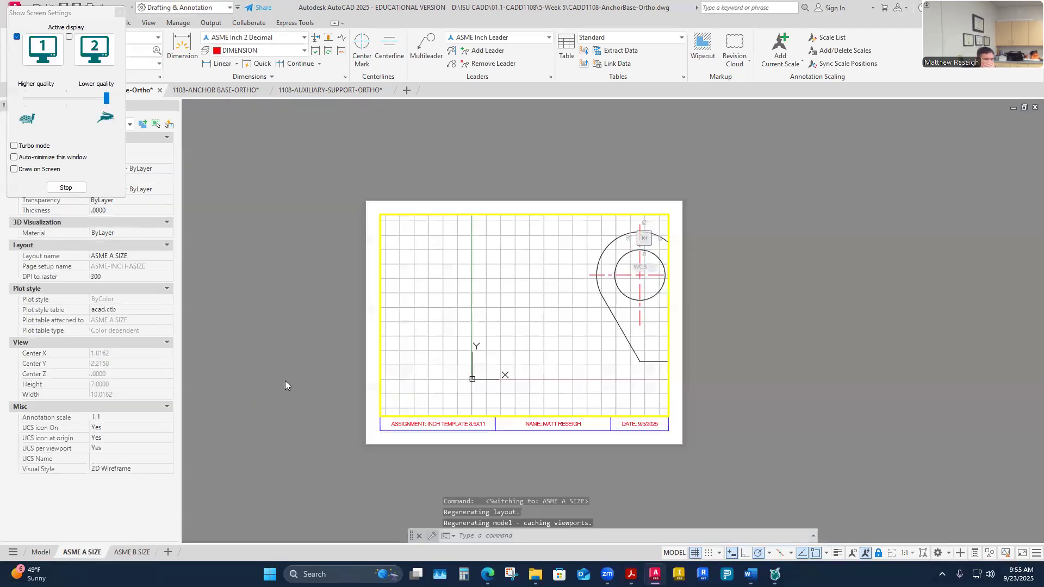
pyautogui.click(134, 553)
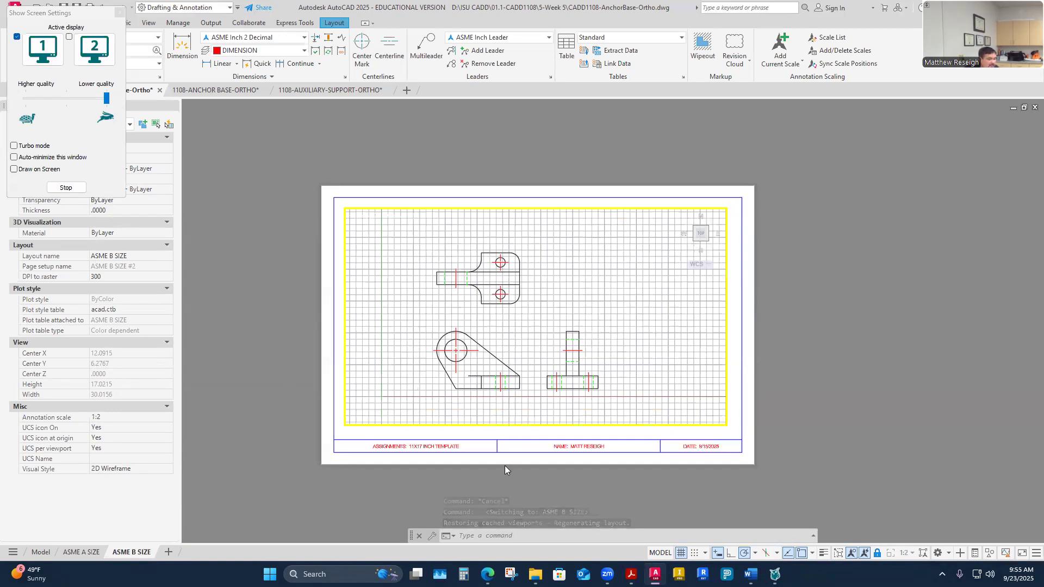
pyautogui.scroll(2, 506, 464)
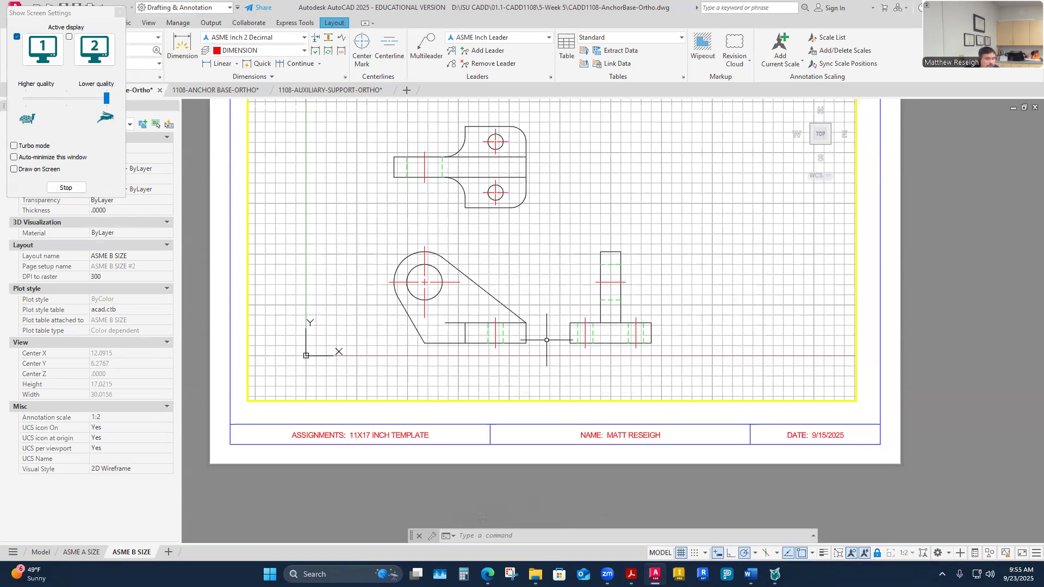
# Unlock the viewport on the ASME A SIZE layout and set its scale to 1:2.
pyautogui.click(82, 552)
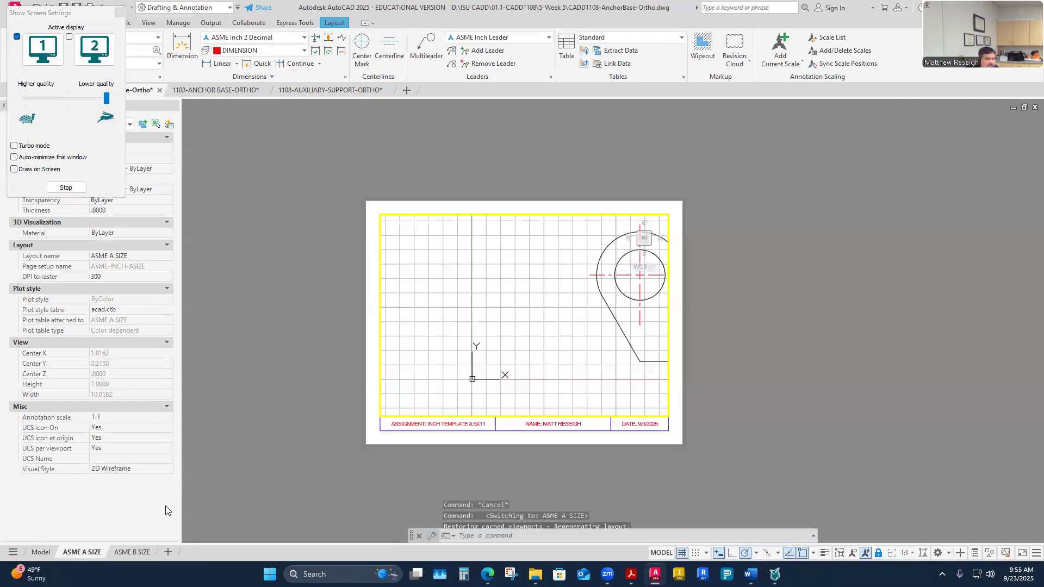
pyautogui.click(532, 325)
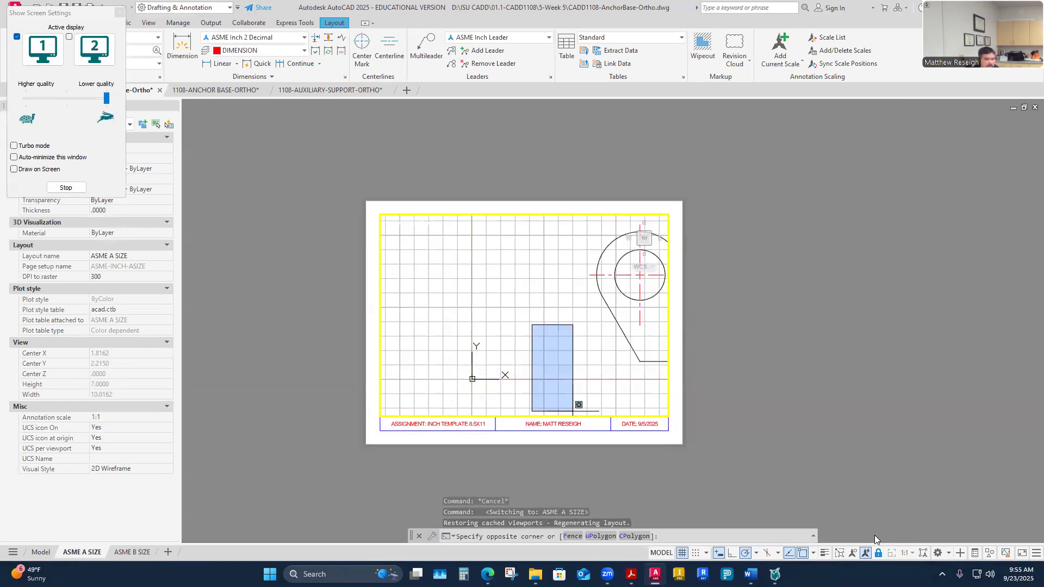
pyautogui.press('Escape')
pyautogui.press('Escape')
pyautogui.press('Escape')
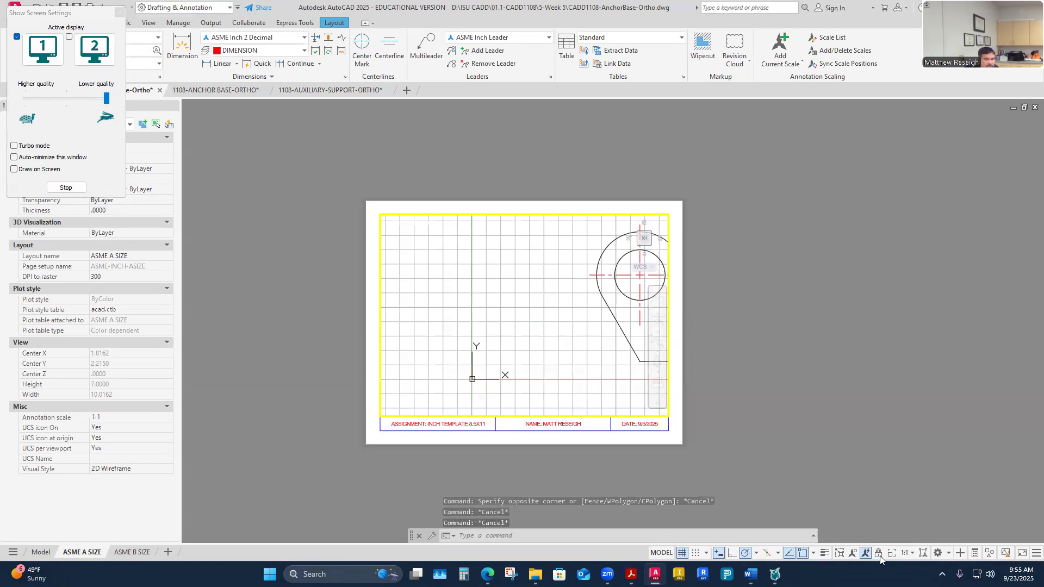
pyautogui.click(912, 553)
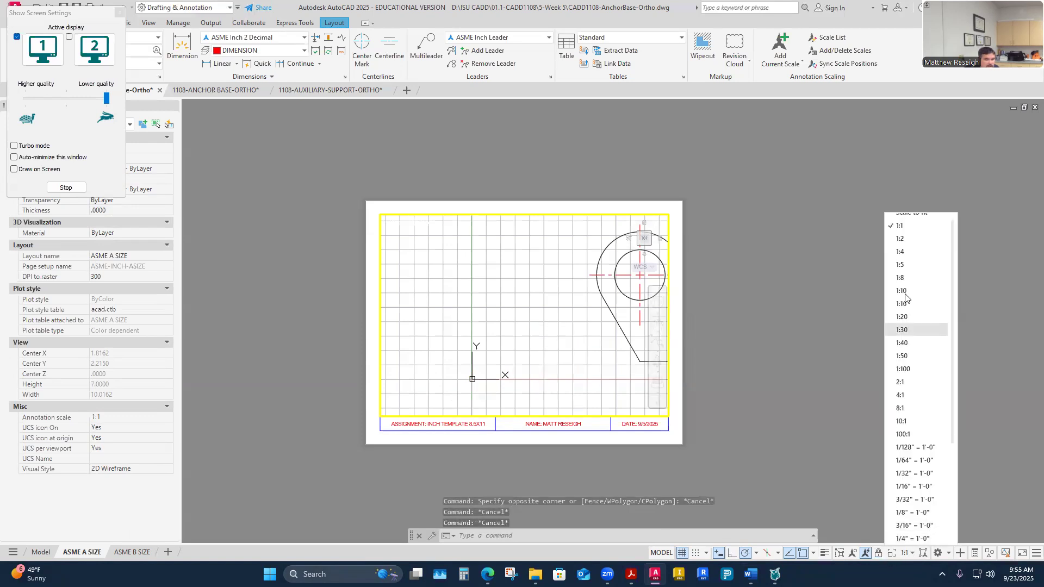
pyautogui.click(901, 238)
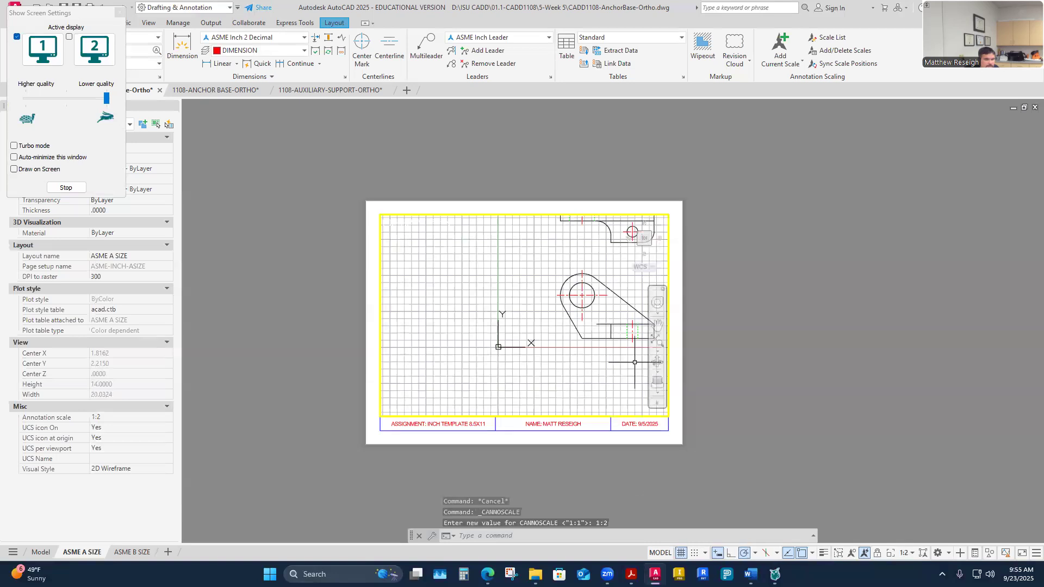
# Reposition the three anchor base views so they all fit inside the A-size viewport, and lock the viewport.
pyautogui.moveTo(634, 362)
pyautogui.mouseDown(button='middle')
pyautogui.moveTo(547, 382)
pyautogui.moveTo(493, 407)
pyautogui.moveTo(504, 409)
pyautogui.mouseUp(button='middle')
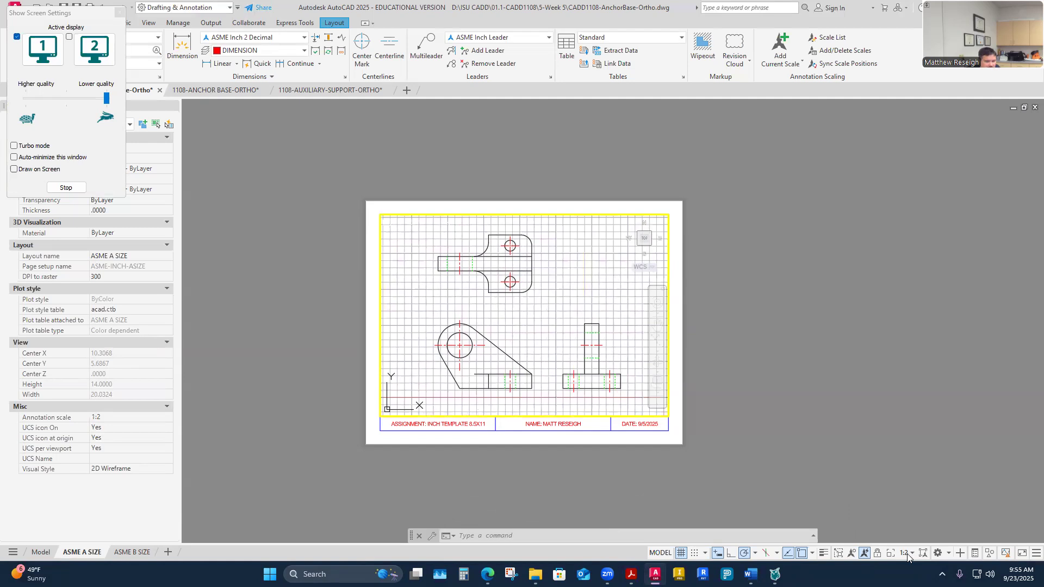
pyautogui.click(877, 553)
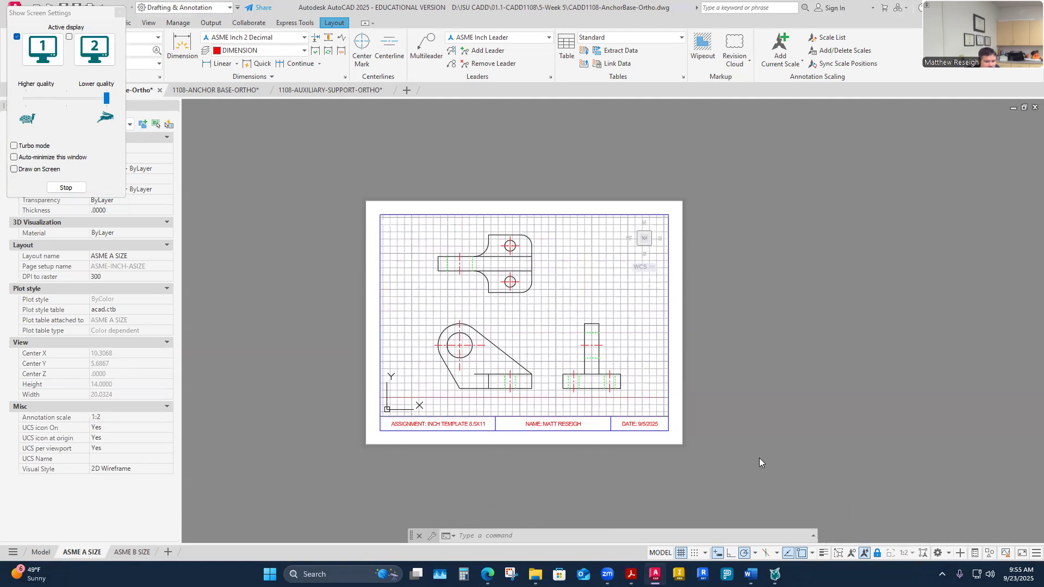
# Unlock the viewport on the ASME B SIZE layout and shift the three anchor base views toward its lower-left corner.
pyautogui.scroll(2, 552, 402)
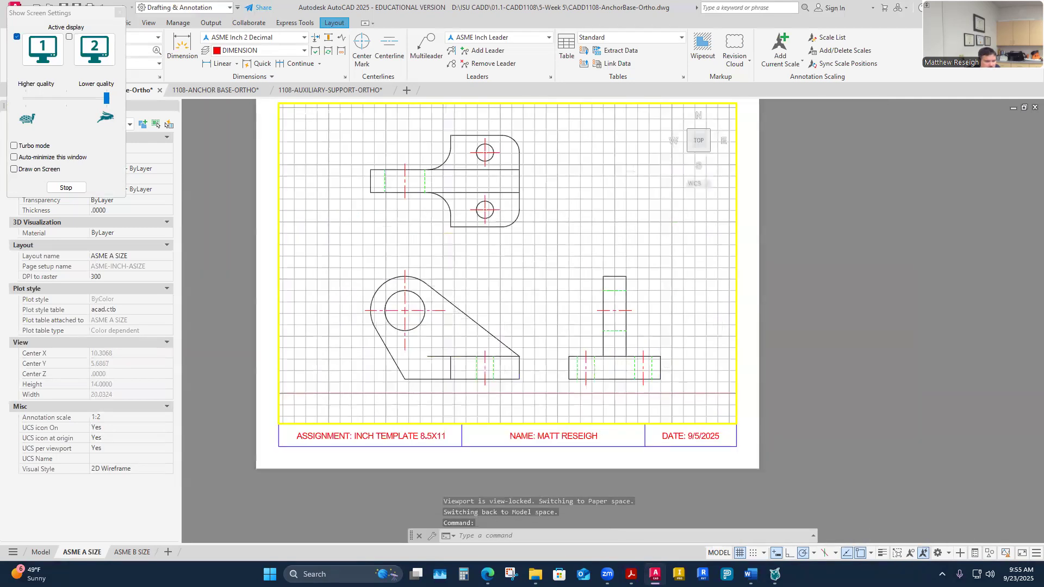
pyautogui.moveTo(517, 387); pyautogui.dragTo(528, 393, button='middle')
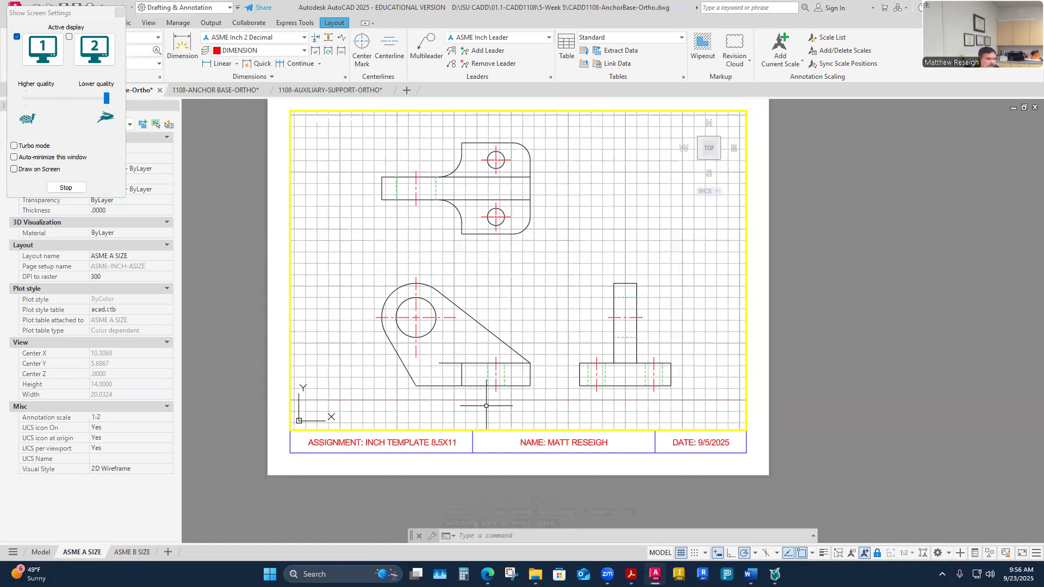
pyautogui.click(139, 552)
pyautogui.scroll(-3, 472, 418)
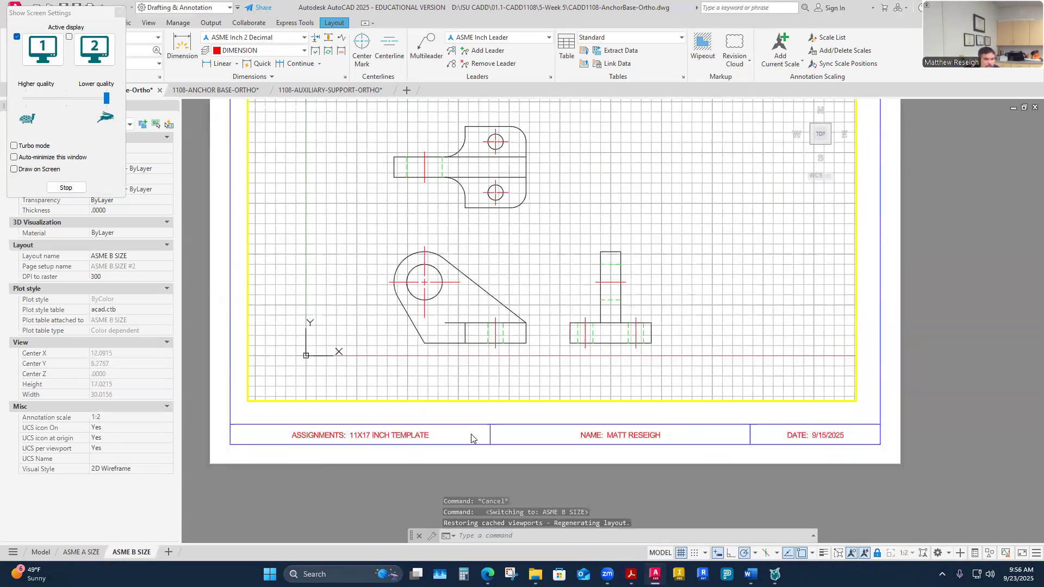
pyautogui.click(511, 403)
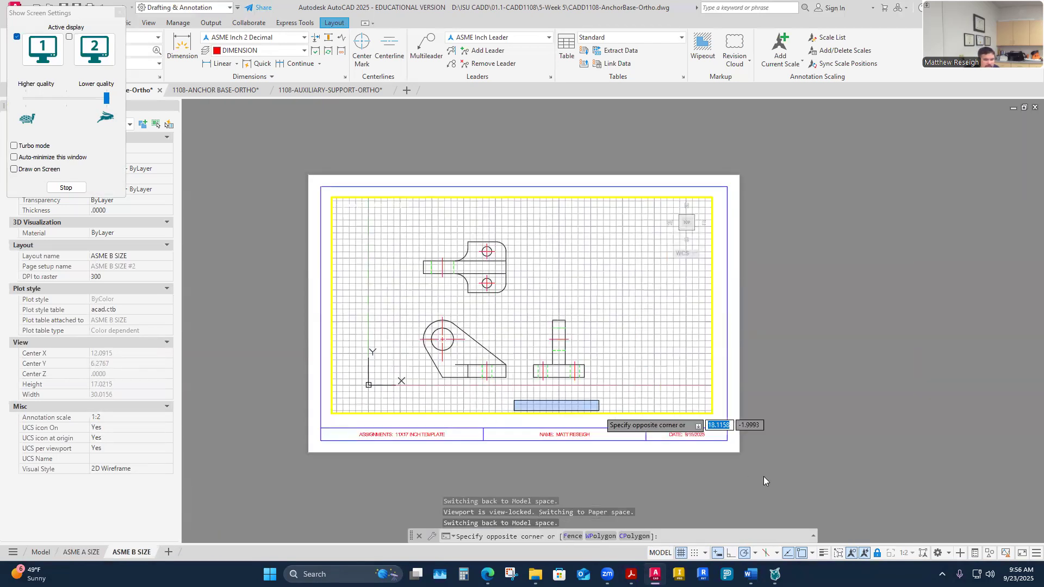
pyautogui.press('Escape')
pyautogui.press('Escape')
pyautogui.press('Escape')
pyautogui.moveTo(632, 386); pyautogui.dragTo(617, 381, button='middle')
pyautogui.click(618, 376)
pyautogui.click(865, 553)
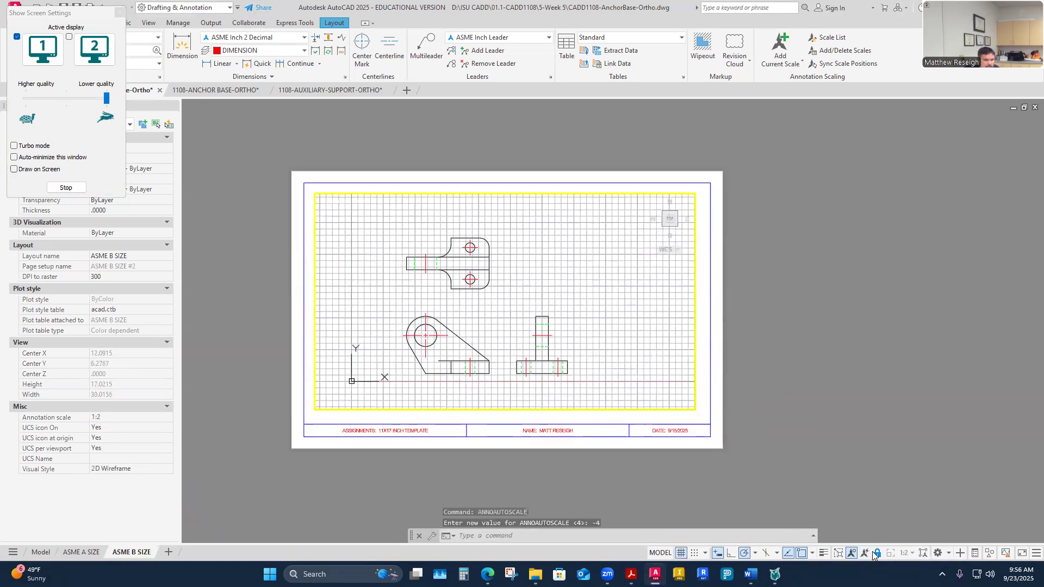
pyautogui.moveTo(633, 381)
pyautogui.mouseDown(button='middle')
pyautogui.moveTo(589, 386)
pyautogui.moveTo(565, 404)
pyautogui.mouseUp(button='middle')
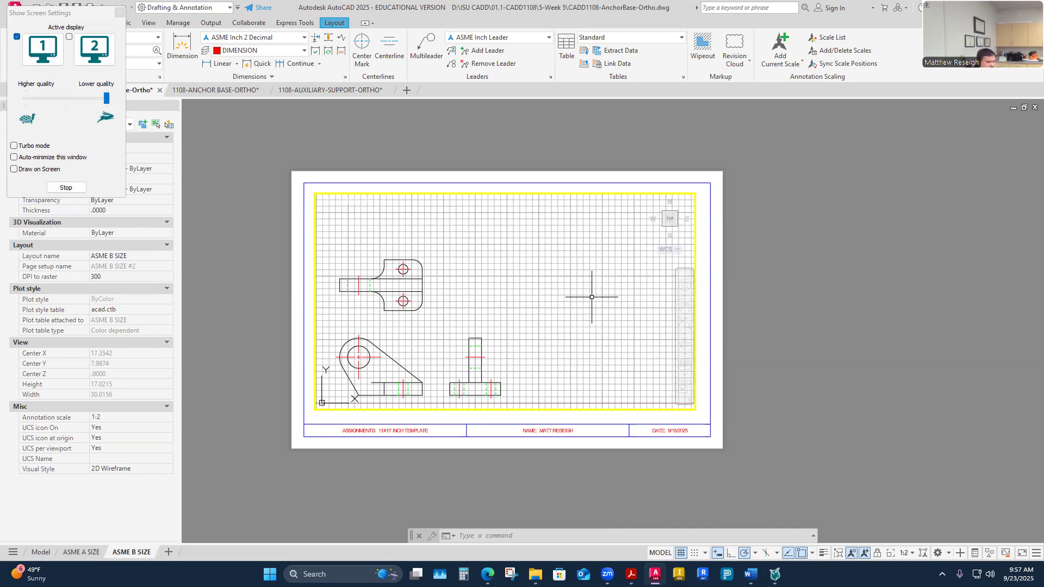
# Try a 1:1 scale for the anchor base views in the ASME B SIZE viewport.
pyautogui.click(81, 551)
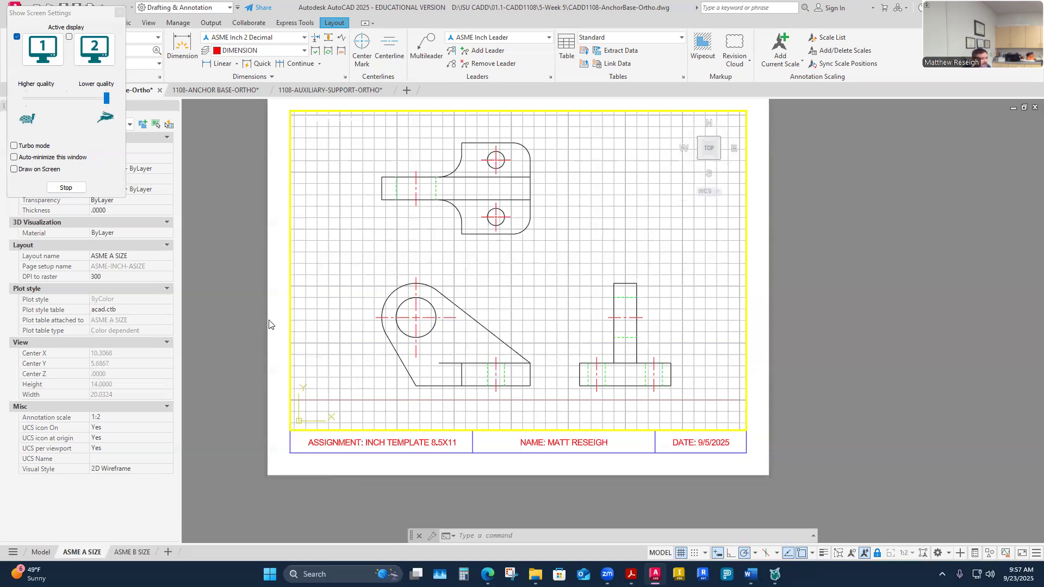
pyautogui.click(132, 552)
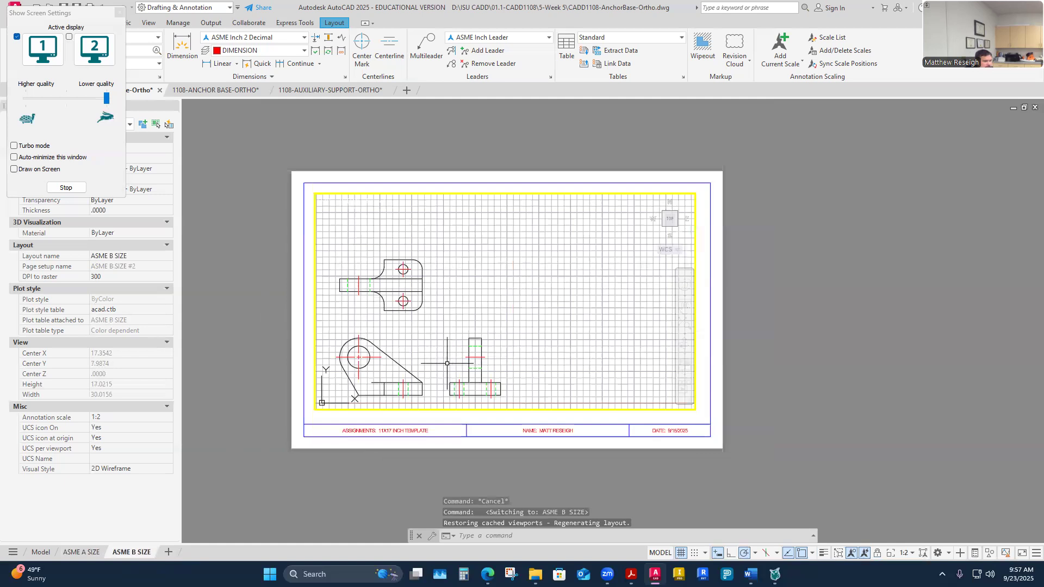
pyautogui.moveTo(443, 359); pyautogui.dragTo(459, 347, button='middle')
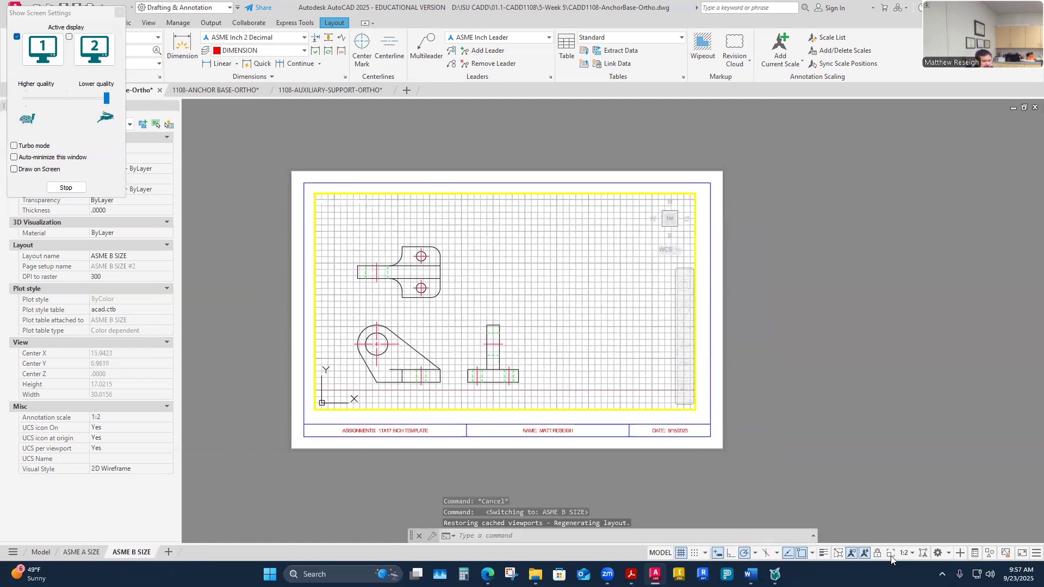
pyautogui.click(908, 551)
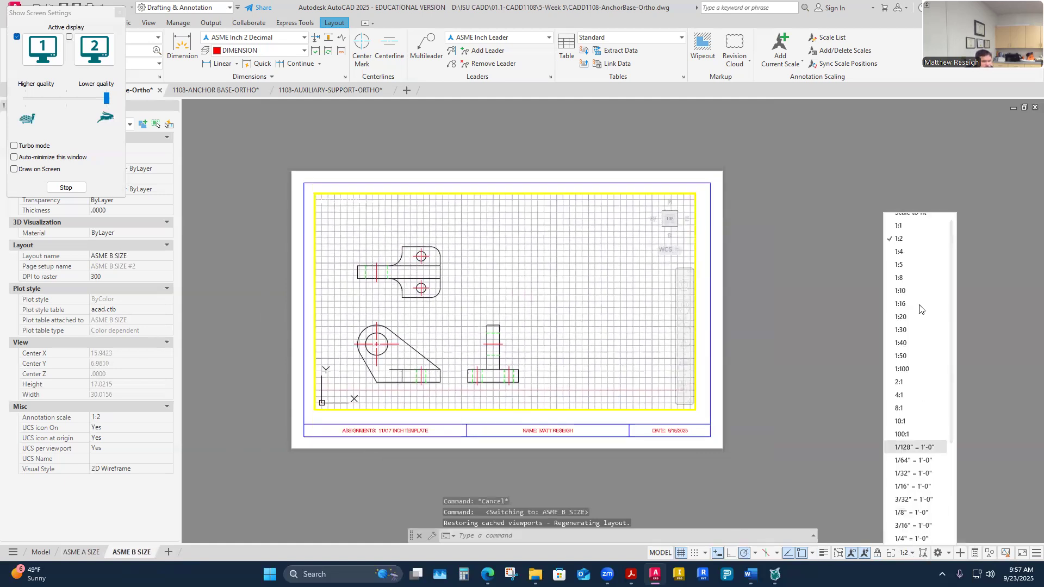
pyautogui.click(780, 361)
pyautogui.moveTo(594, 380); pyautogui.dragTo(677, 328, button='middle')
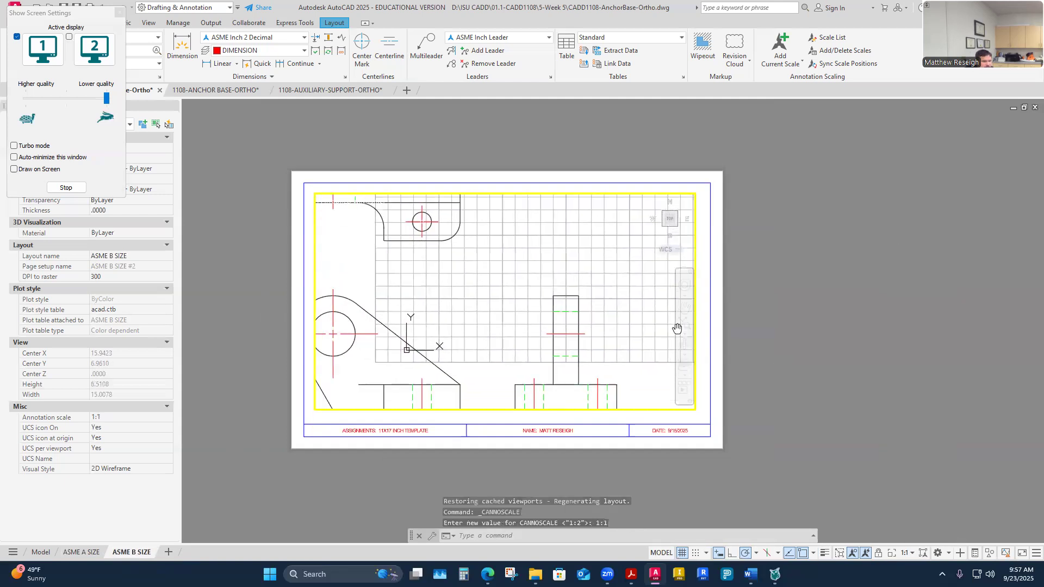
# Set the ASME B SIZE viewport's scale to 1:2, reposition the three views inside it, and lock the viewport.
pyautogui.click(909, 552)
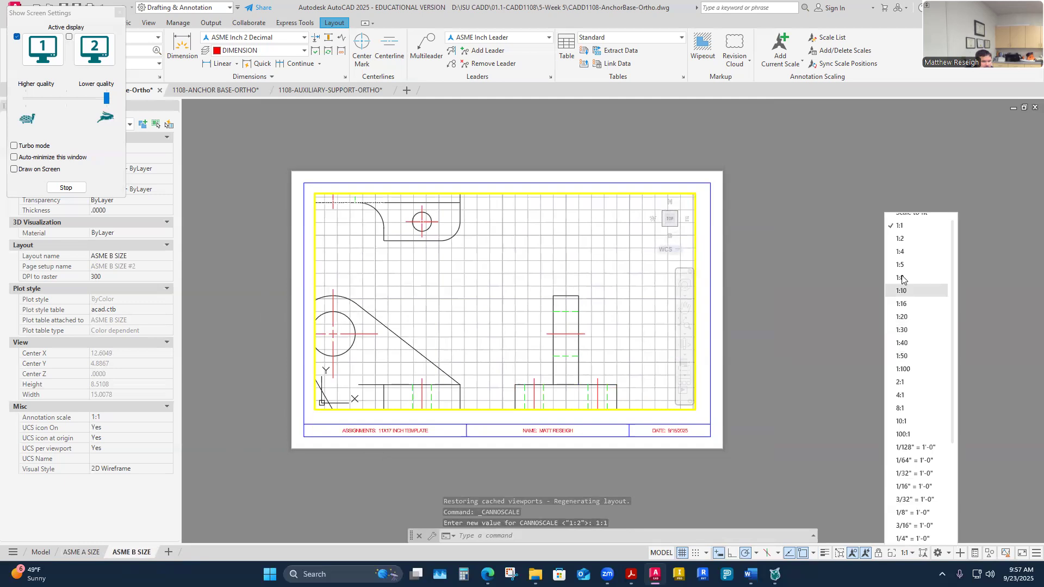
pyautogui.click(910, 239)
pyautogui.moveTo(624, 345); pyautogui.dragTo(583, 382, button='middle')
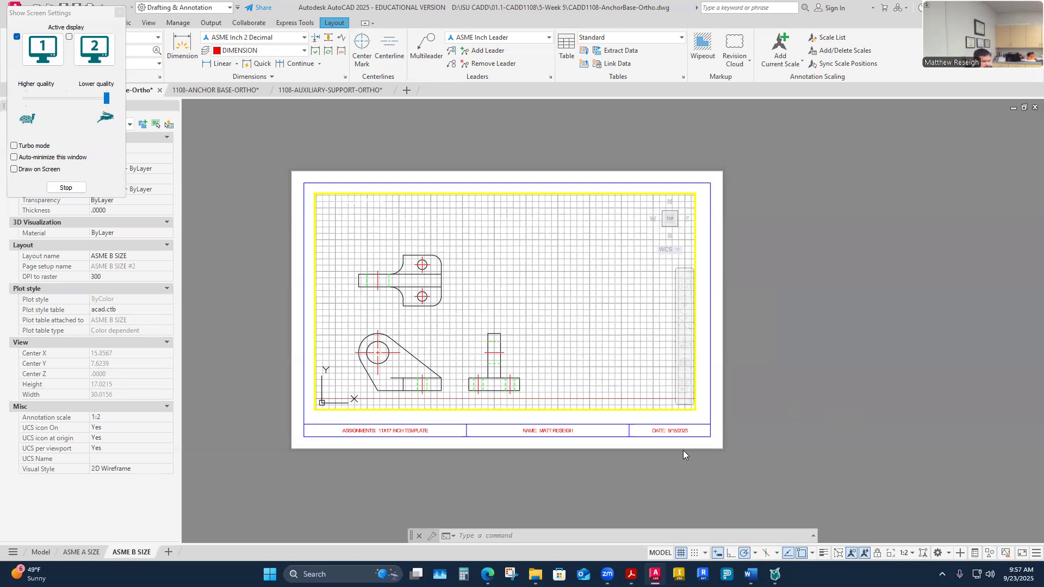
pyautogui.click(90, 556)
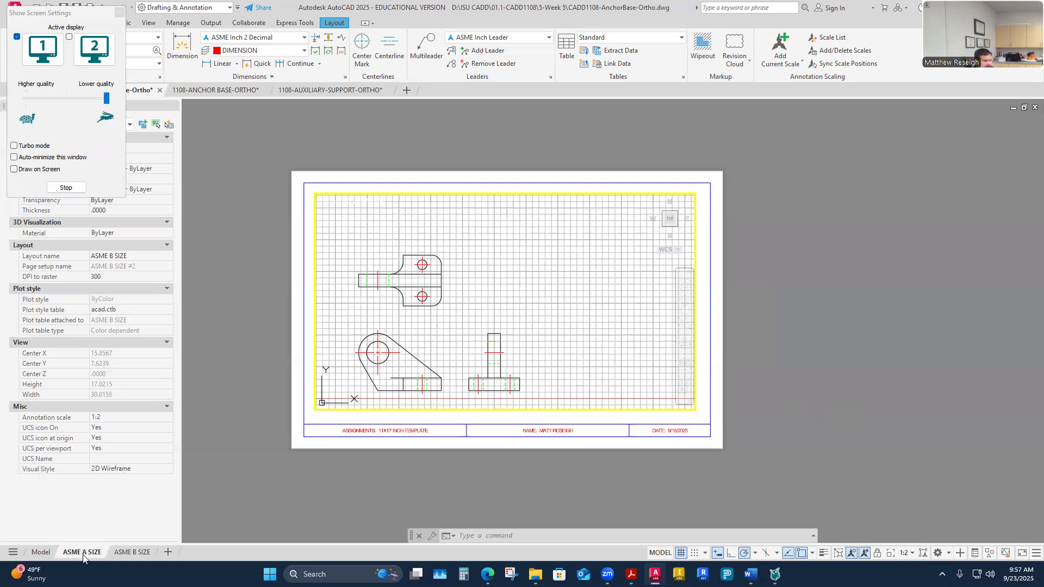
pyautogui.click(133, 552)
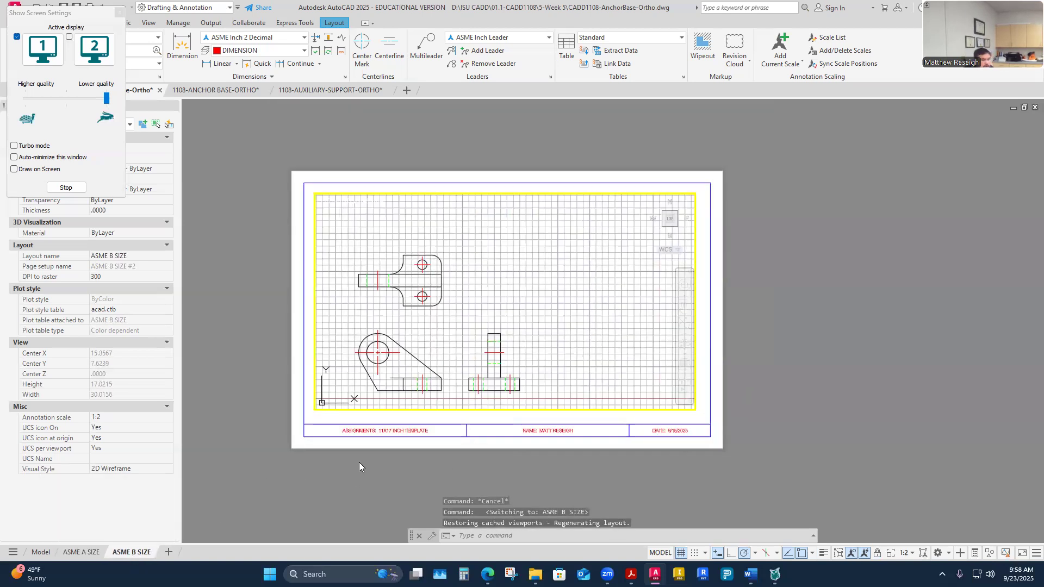
pyautogui.click(534, 326)
pyautogui.press('Escape')
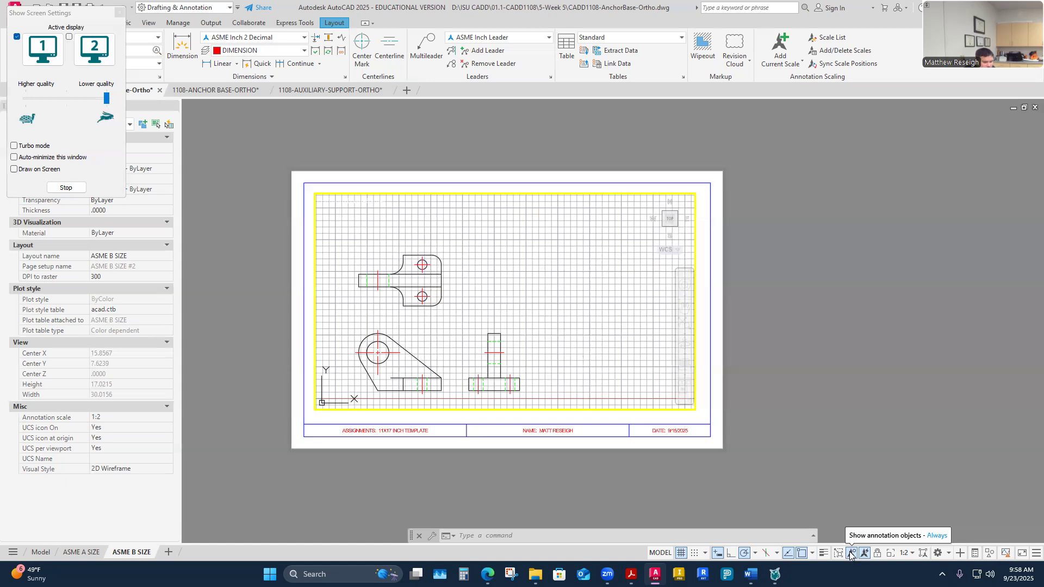
pyautogui.click(877, 553)
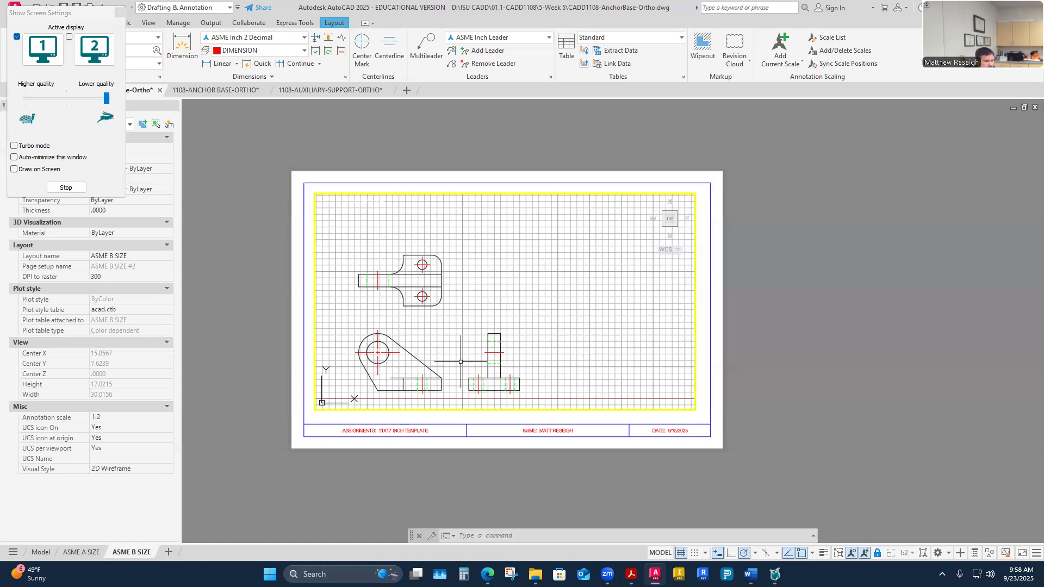
# Switch to the ASME A SIZE layout, maximize its viewport, and move the screen-sharing settings window out of the way.
pyautogui.click(82, 552)
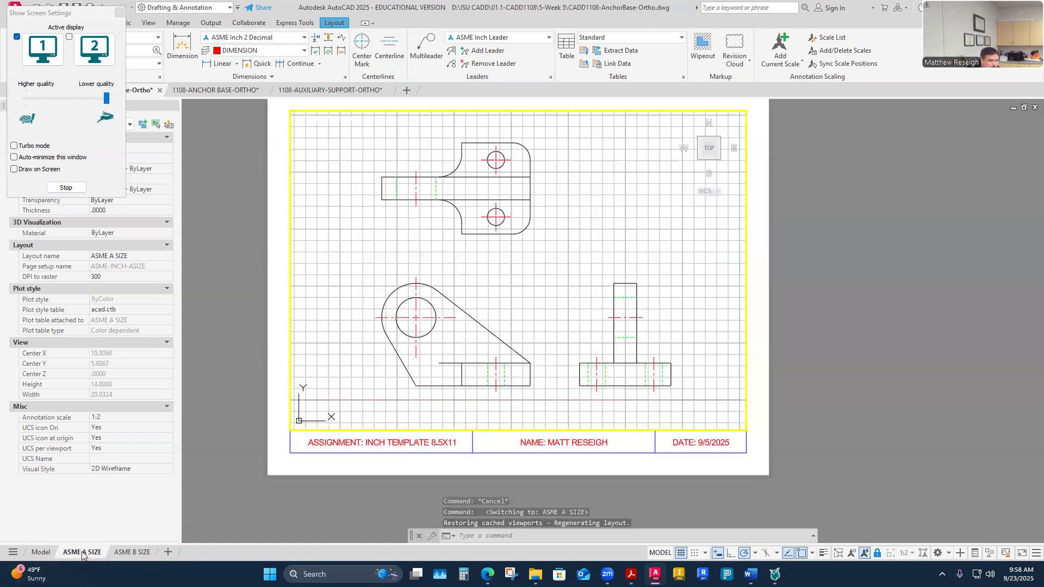
pyautogui.click(513, 295)
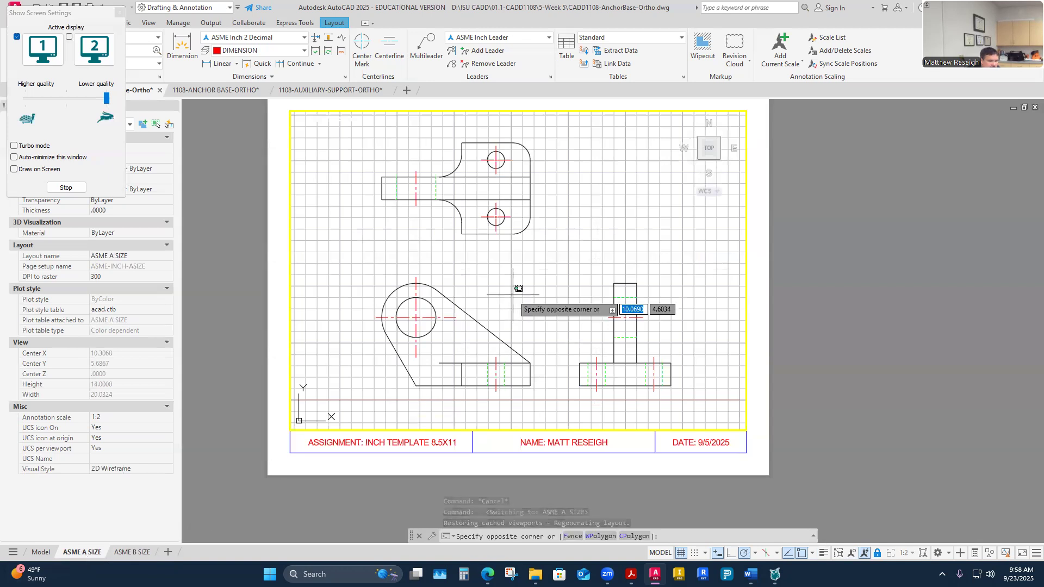
pyautogui.click(838, 553)
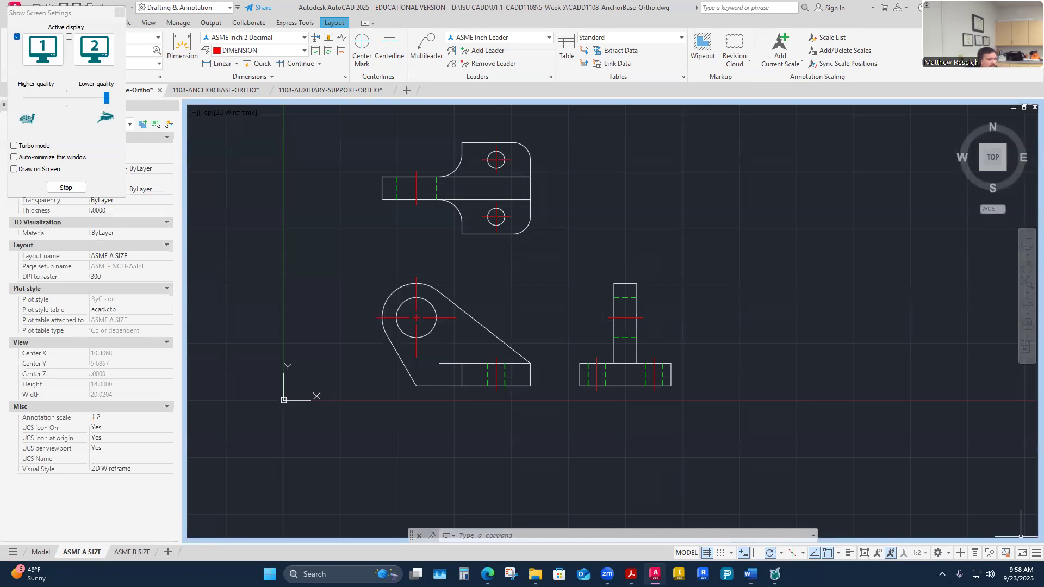
pyautogui.moveTo(85, 11); pyautogui.dragTo(0, 49)
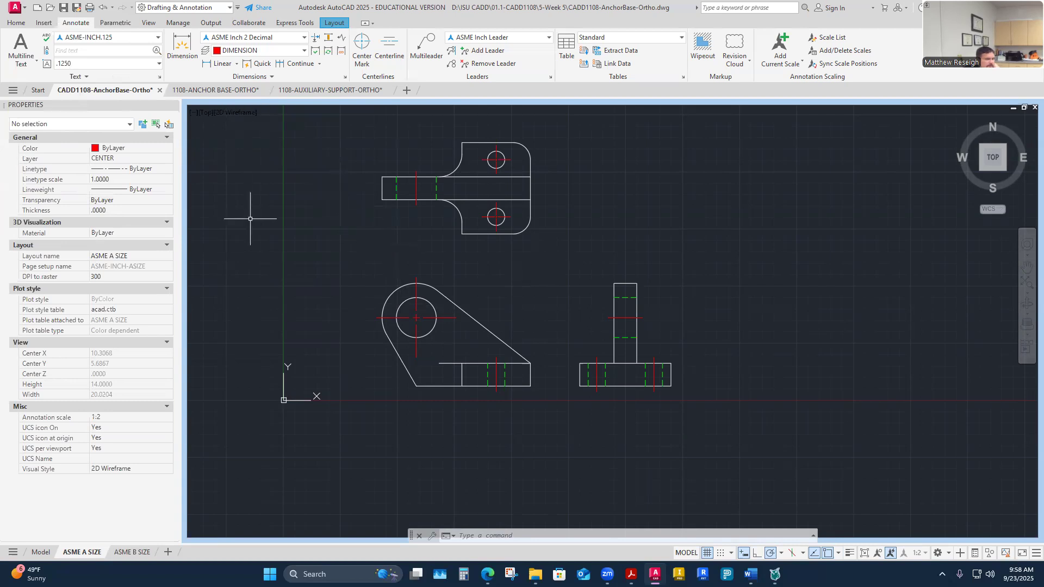
# Dimension the vertical distance from the large hole's center to the base's bottom edge, placing it just right of the front view.
pyautogui.click(184, 52)
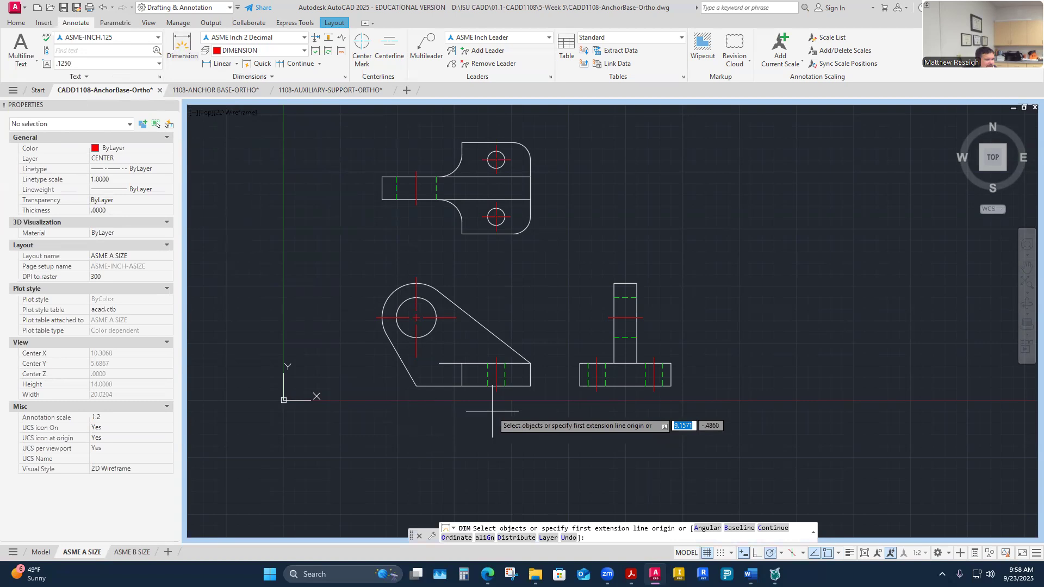
pyautogui.scroll(2, 492, 410)
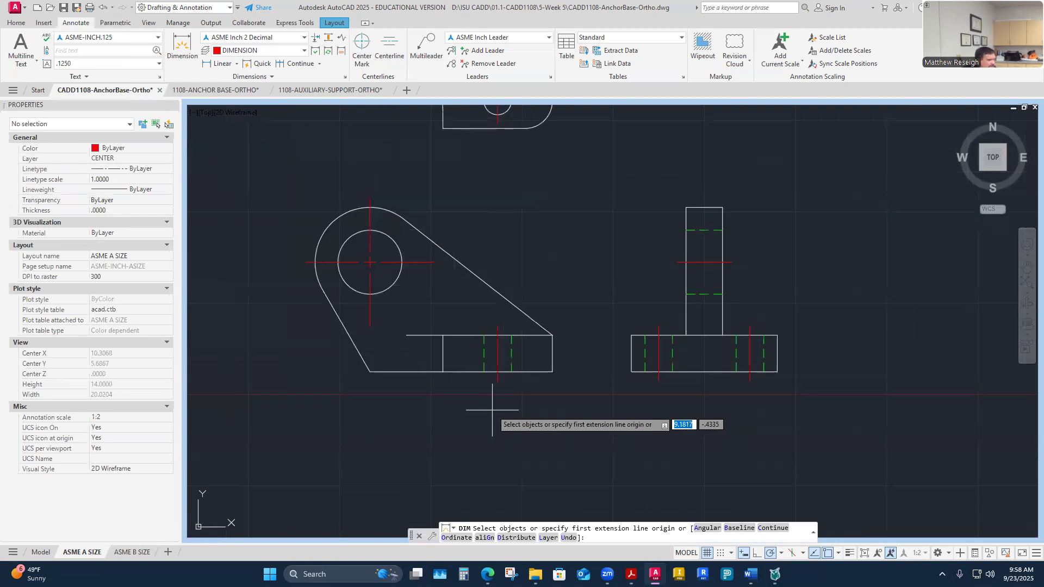
pyautogui.press('Return')
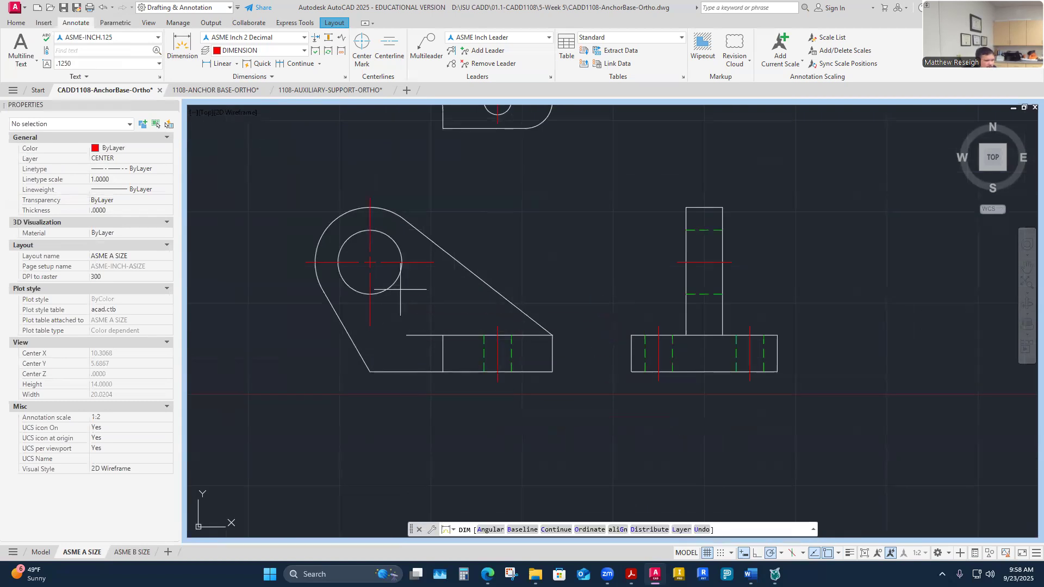
pyautogui.click(370, 268)
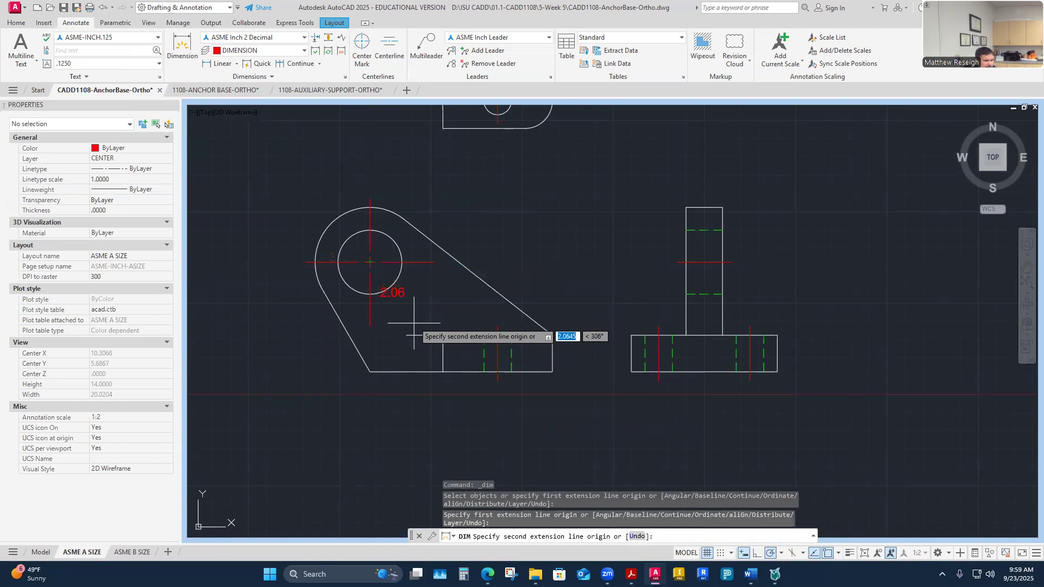
pyautogui.click(369, 371)
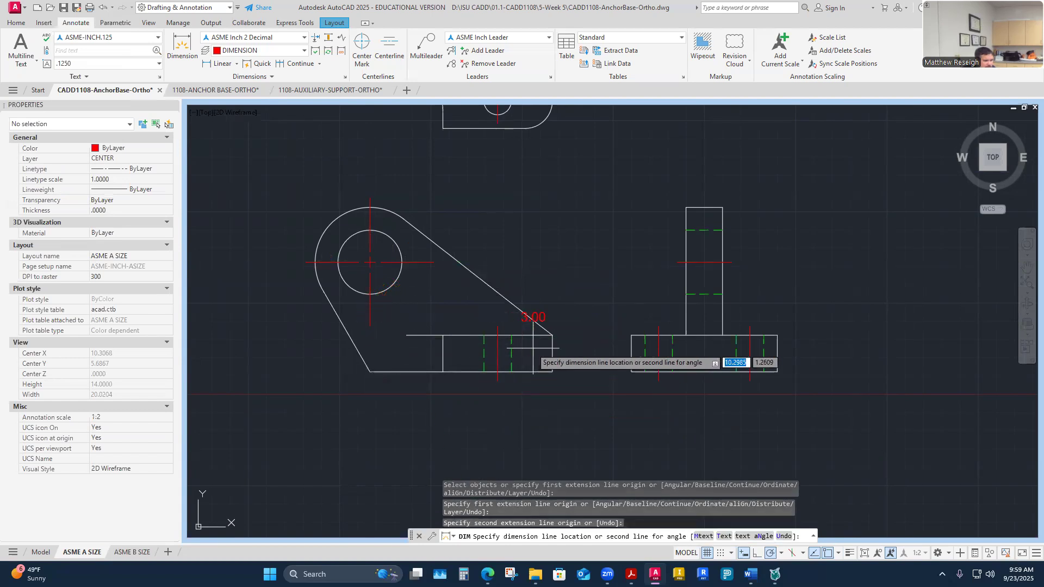
pyautogui.click(582, 351)
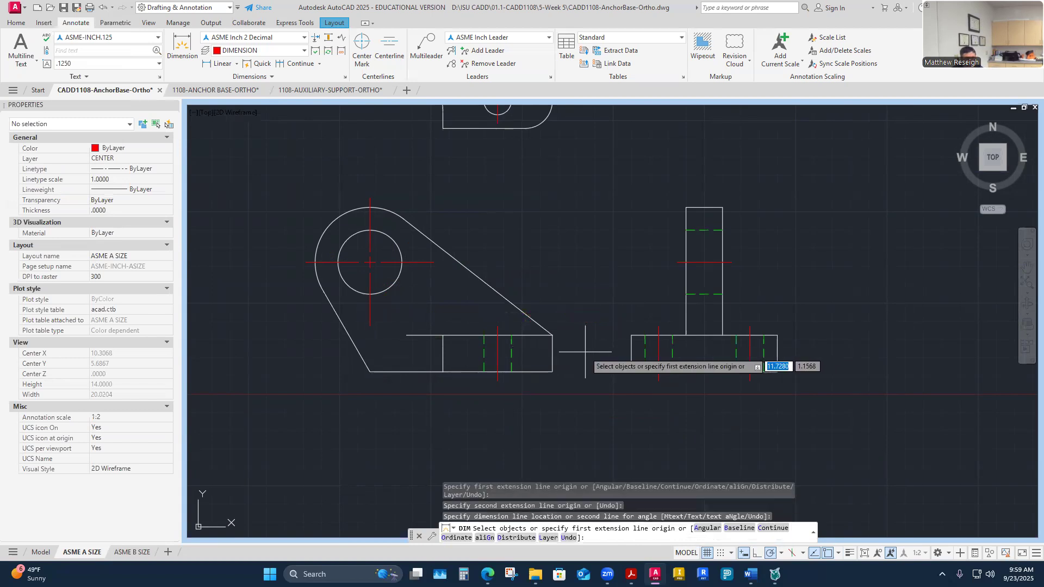
# Cancel the unfinished second dimension and set annotation objects to always show at all scales.
pyautogui.write('`')
pyautogui.click(535, 437)
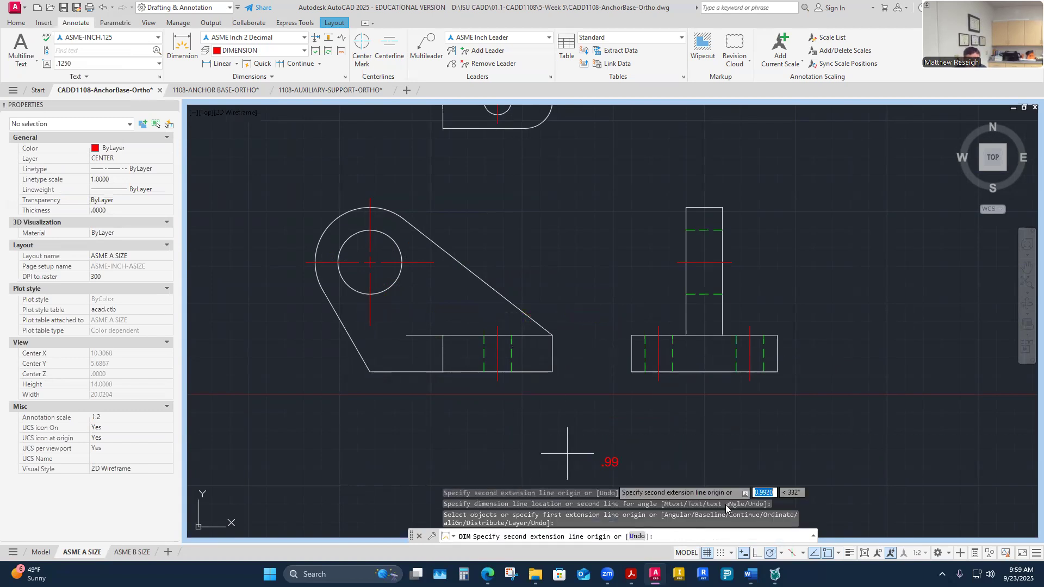
pyautogui.press('Escape')
pyautogui.press('Escape')
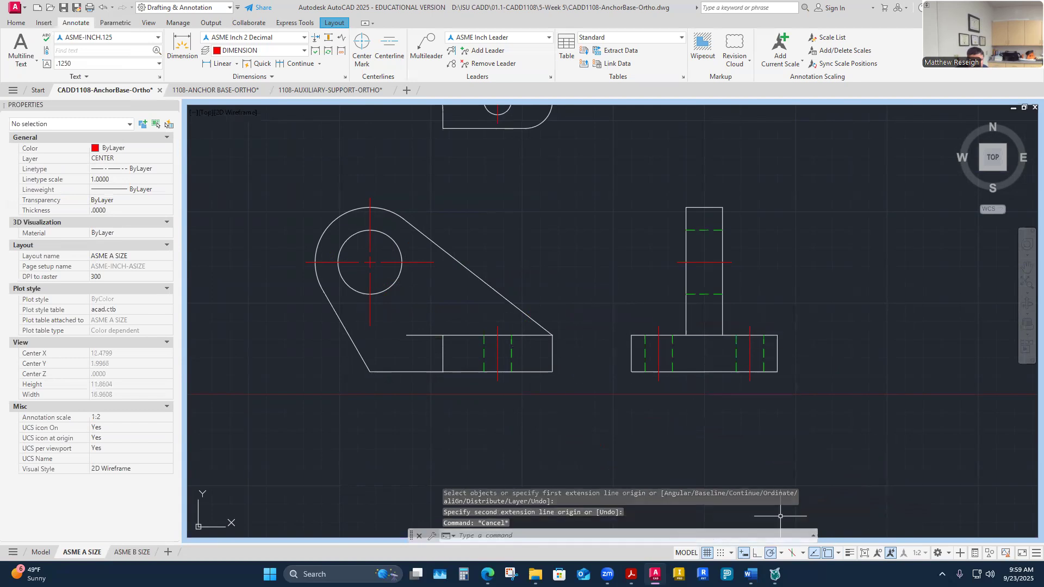
pyautogui.click(879, 554)
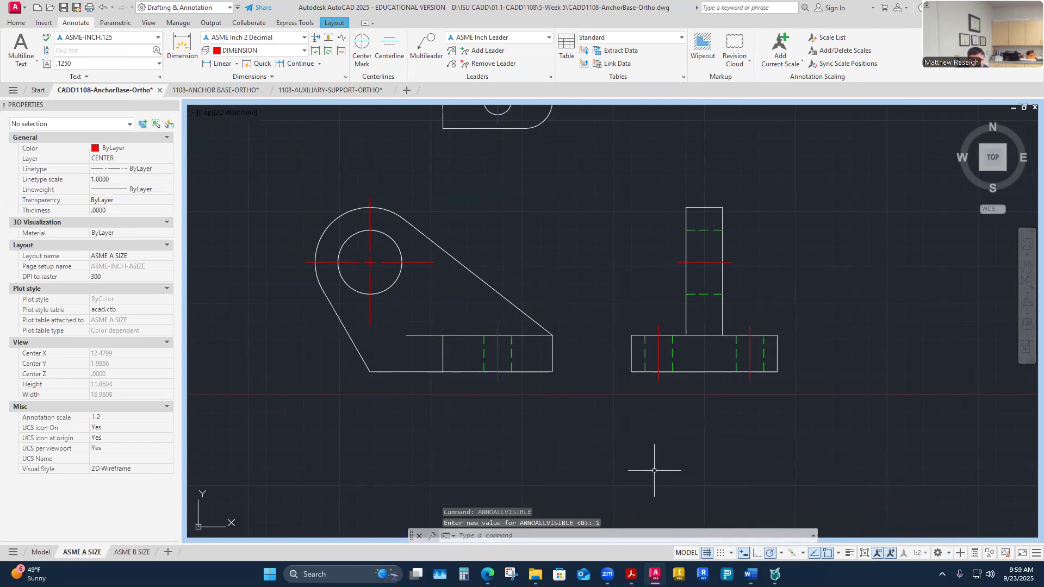
pyautogui.click(178, 49)
pyautogui.click(370, 262)
pyautogui.click(370, 372)
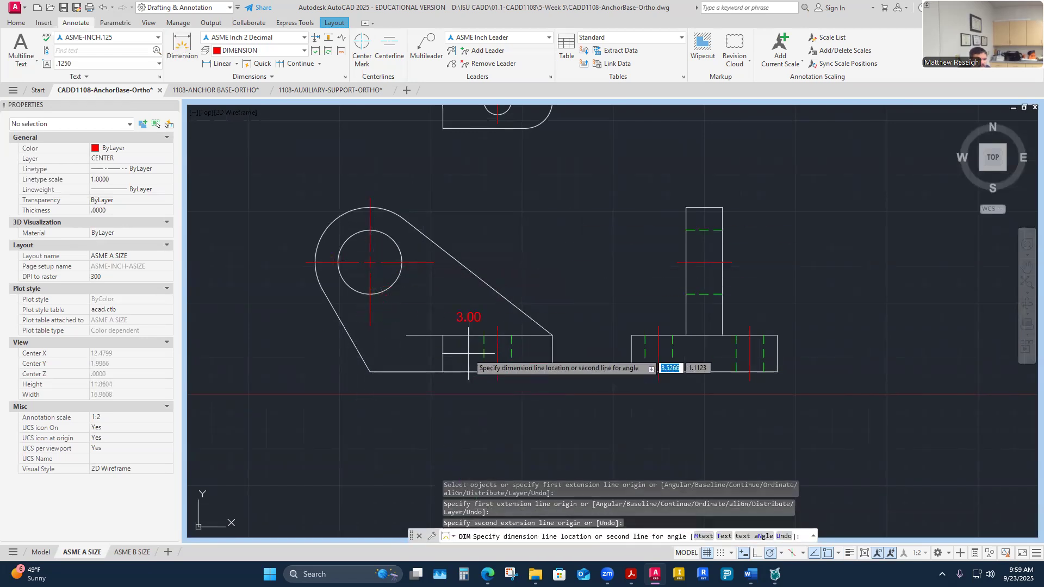
pyautogui.press('Escape')
pyautogui.press('Escape')
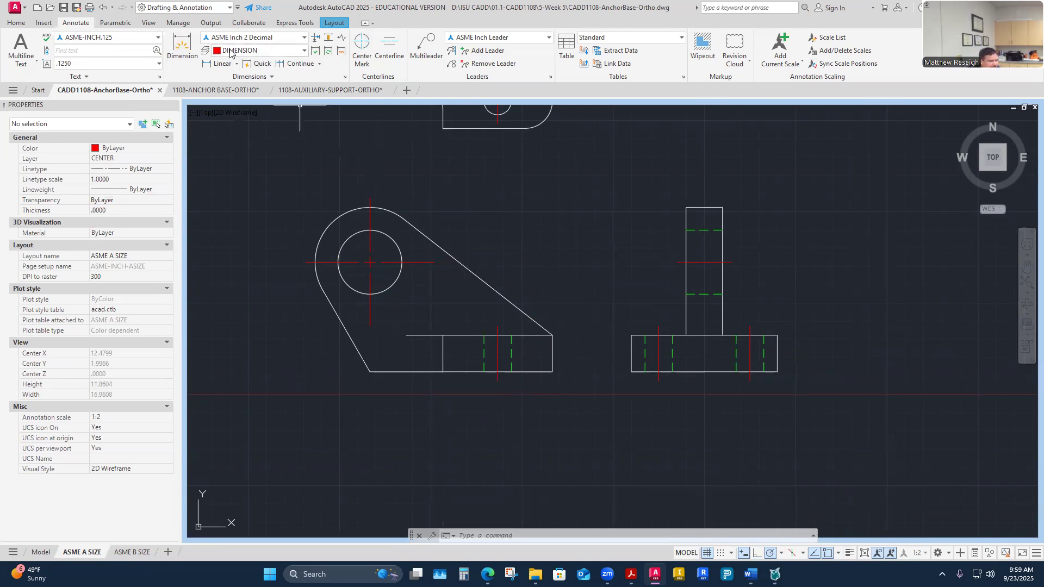
# Turn on the DIMENSION layer.
pyautogui.click(16, 22)
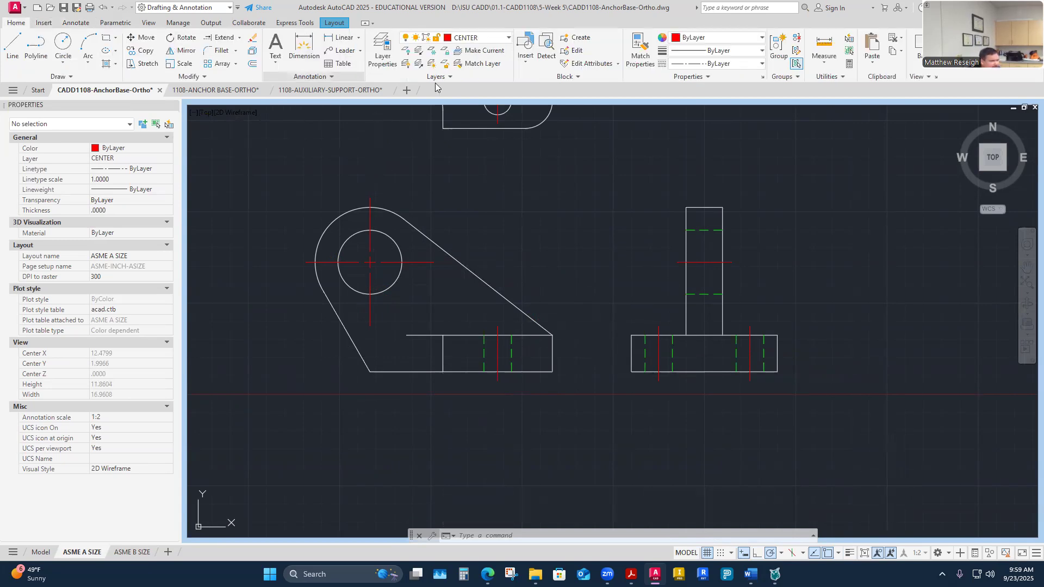
pyautogui.click(503, 39)
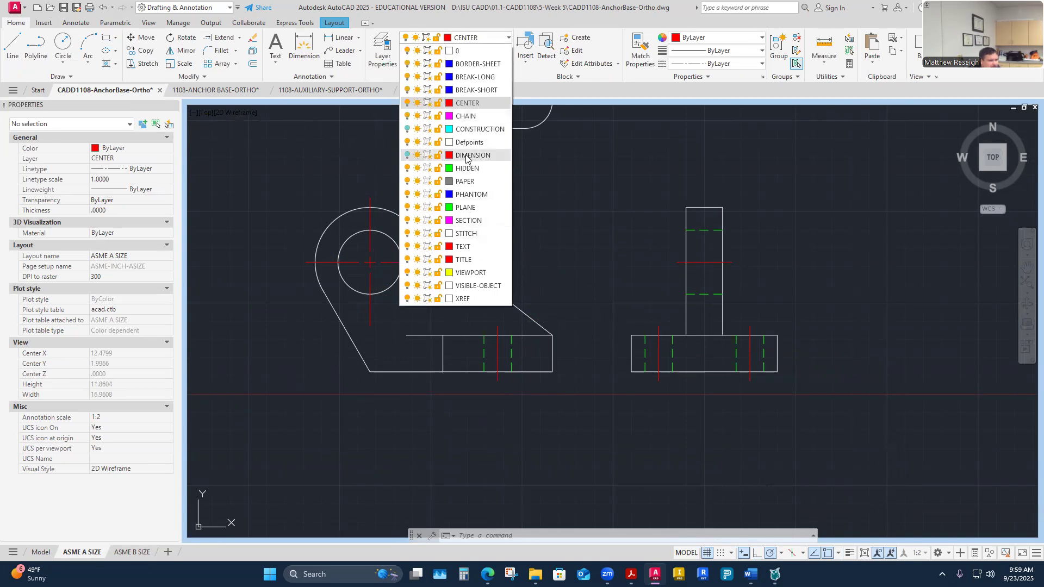
pyautogui.click(407, 156)
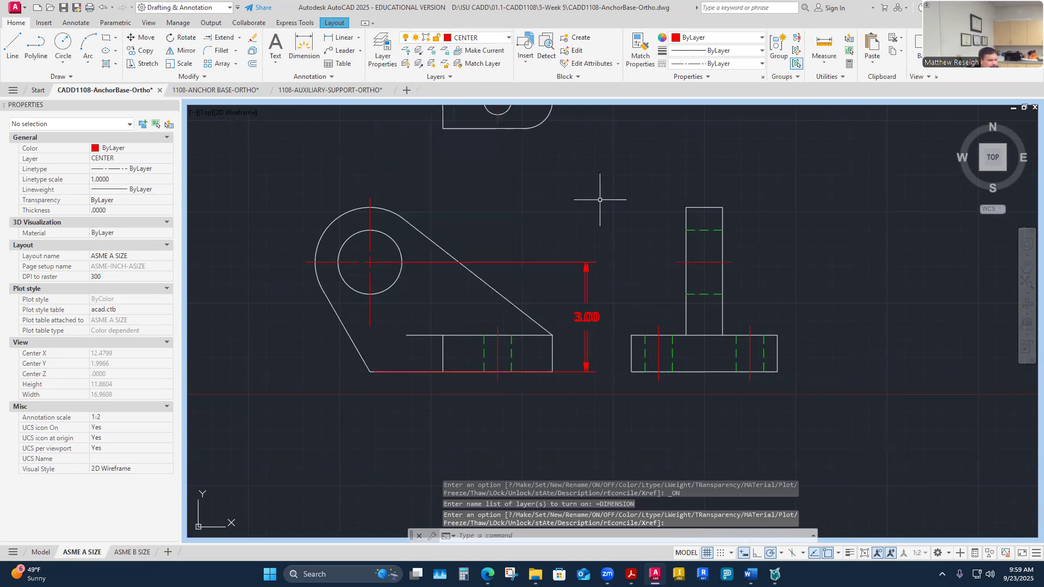
# Delete one of the two overlapping vertical dimensions between the front and side views.
pyautogui.scroll(2, 586, 338)
pyautogui.scroll(-4, 586, 337)
pyautogui.scroll(6, 586, 337)
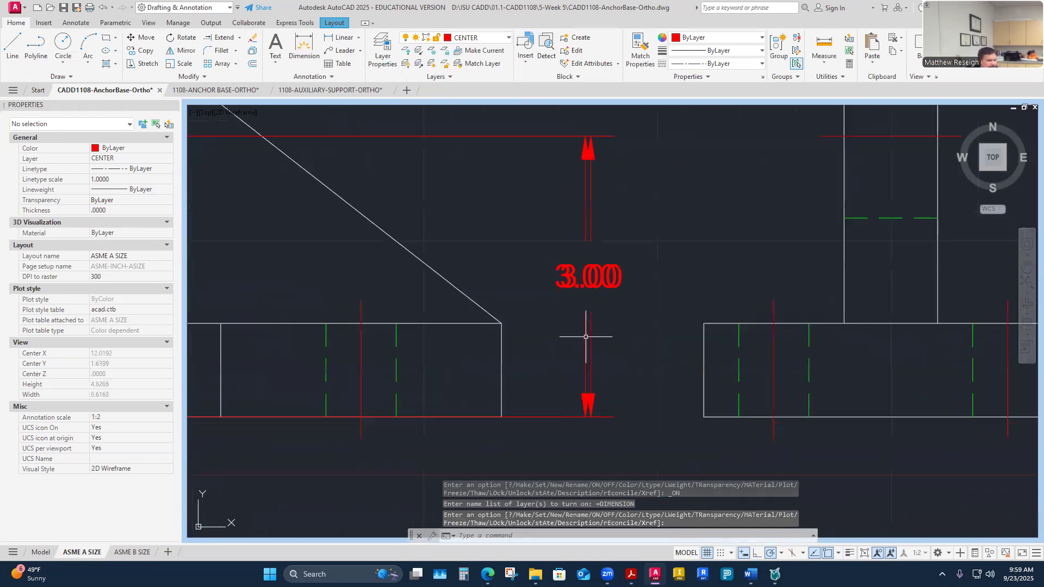
pyautogui.scroll(-2, 587, 335)
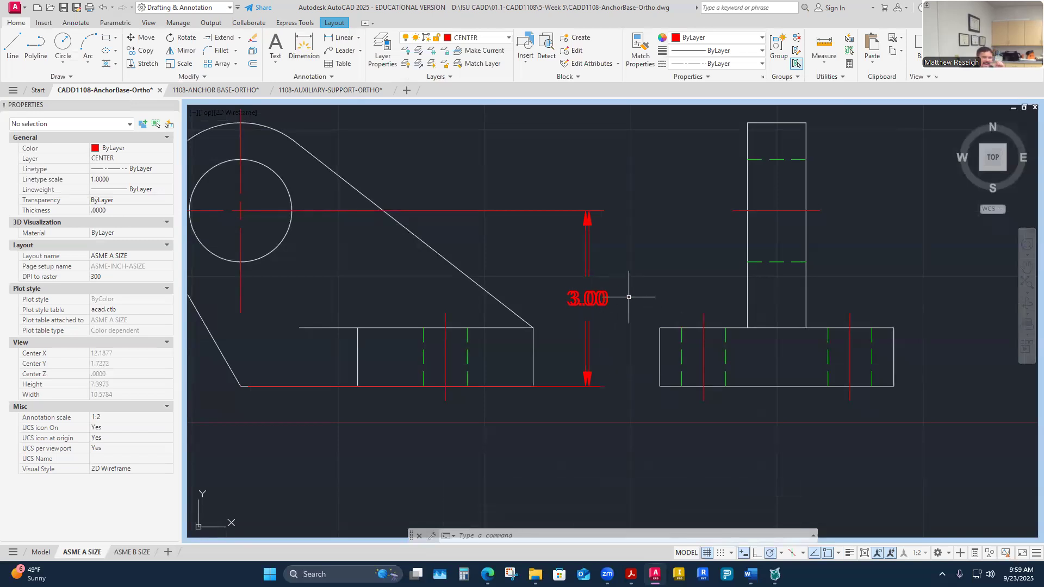
pyautogui.click(603, 304)
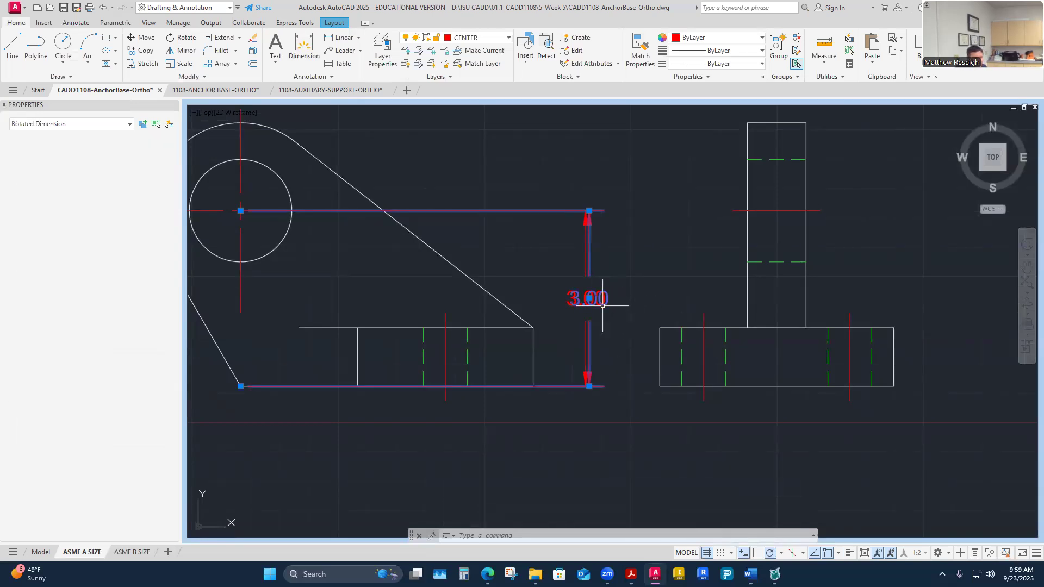
pyautogui.press('Delete')
pyautogui.scroll(-1, 621, 312)
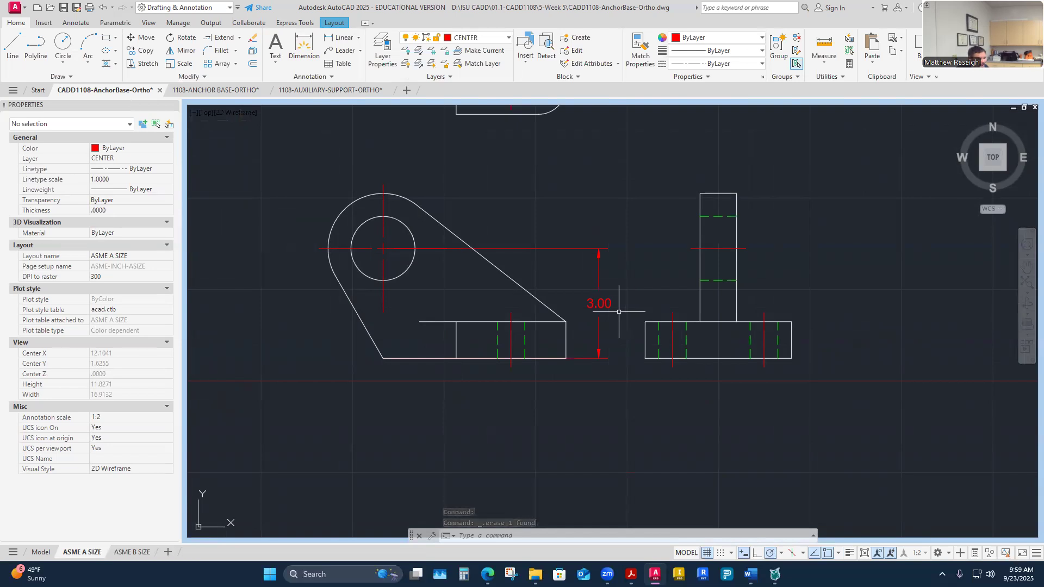
# Move the remaining vertical dimension slightly farther away from the front view, toward the side view.
pyautogui.scroll(2, 607, 310)
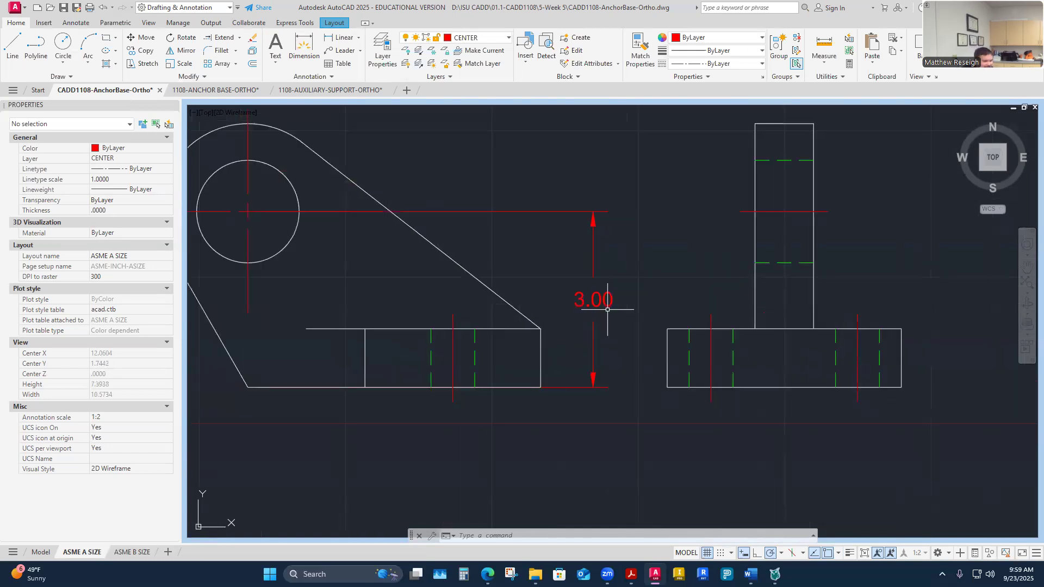
pyautogui.click(592, 306)
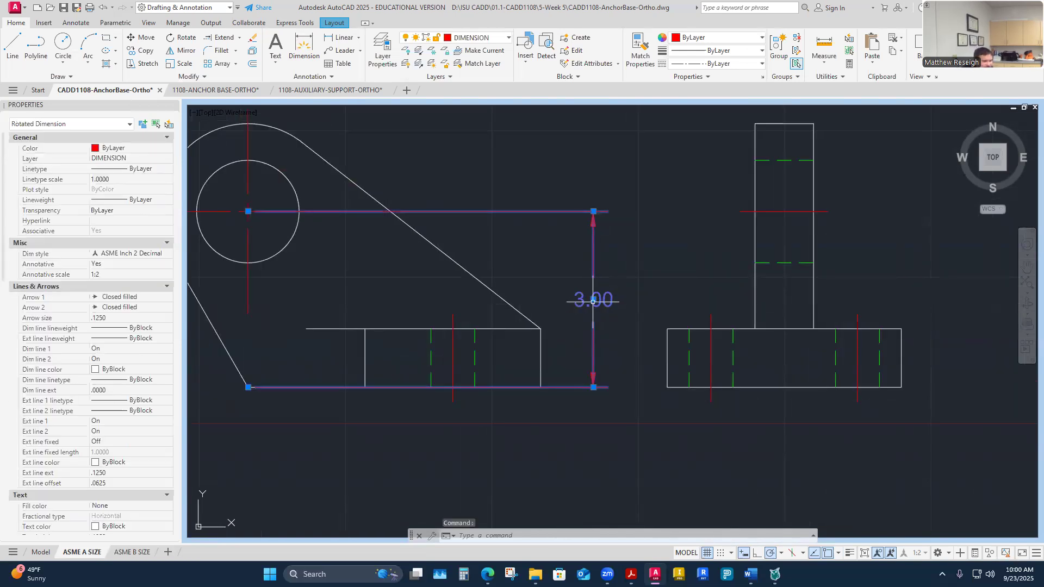
pyautogui.click(594, 299)
pyautogui.click(616, 296)
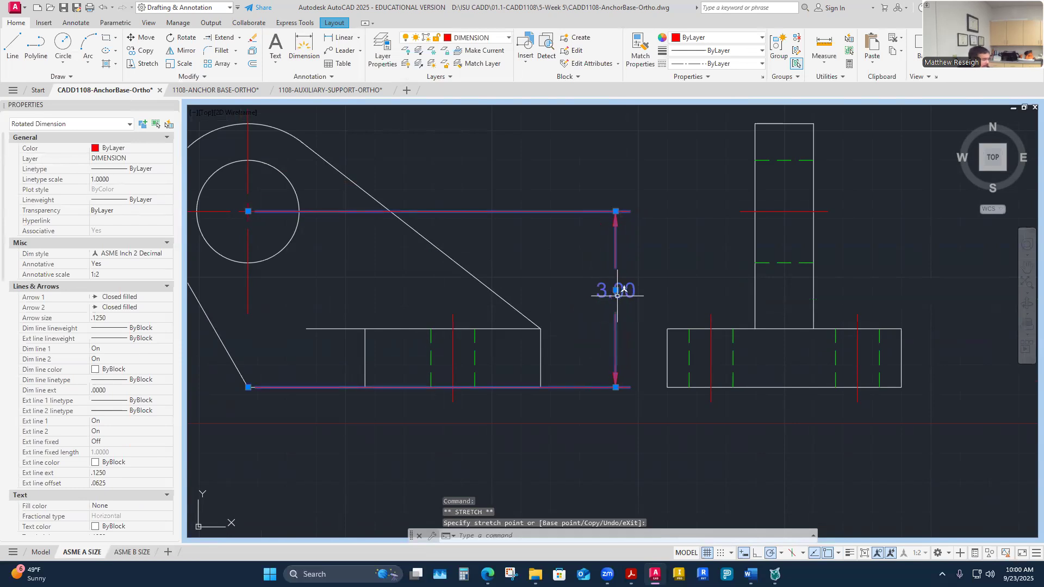
pyautogui.press('Escape')
pyautogui.press('Escape')
pyautogui.scroll(-2, 631, 304)
pyautogui.scroll(2, 611, 358)
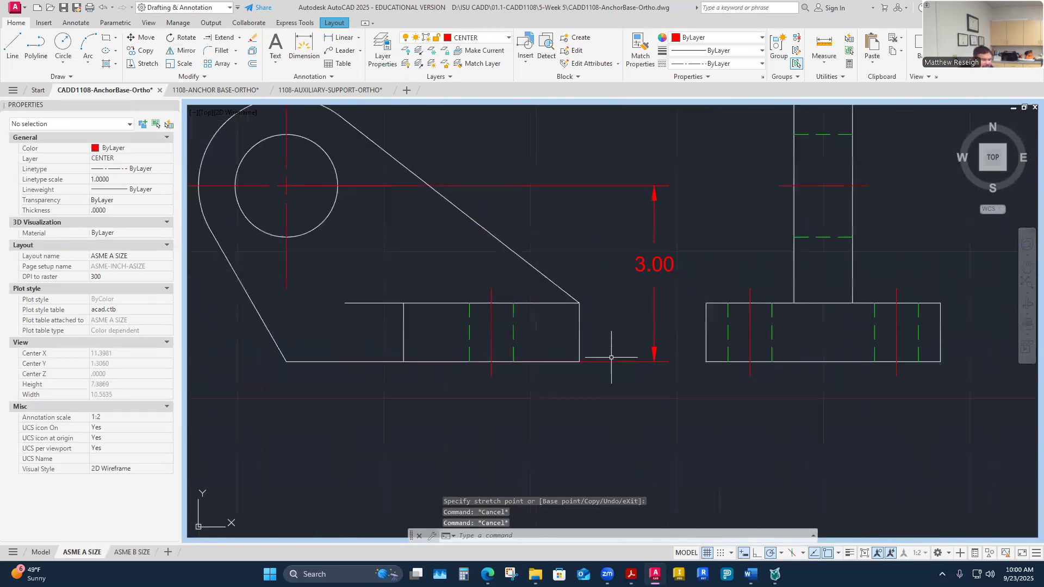
# Relocate the lower extension line origin of the vertical dimension to the lower-right corner of the base in the front view.
pyautogui.click(611, 360)
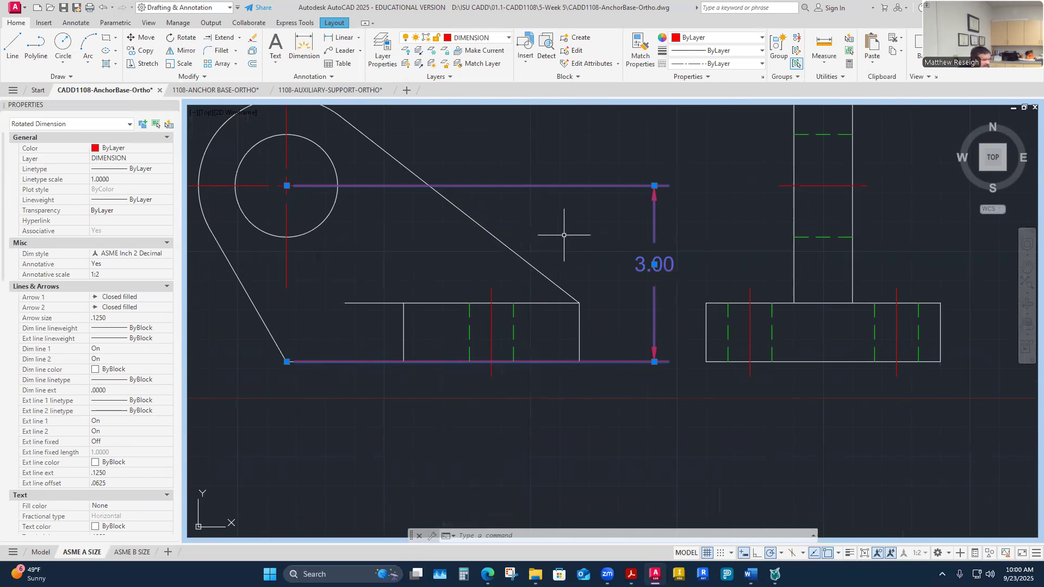
pyautogui.press('Escape')
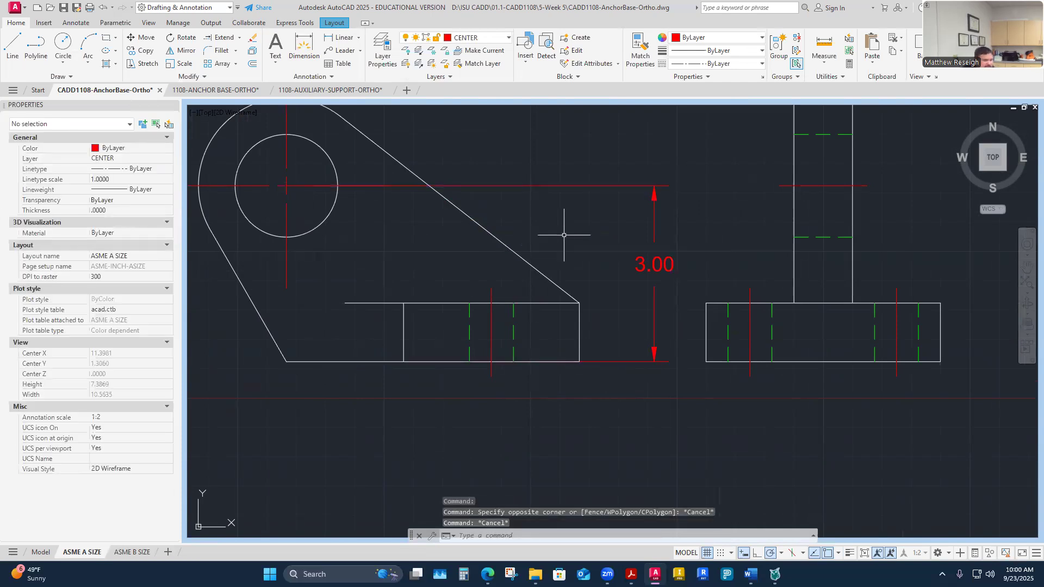
pyautogui.click(615, 362)
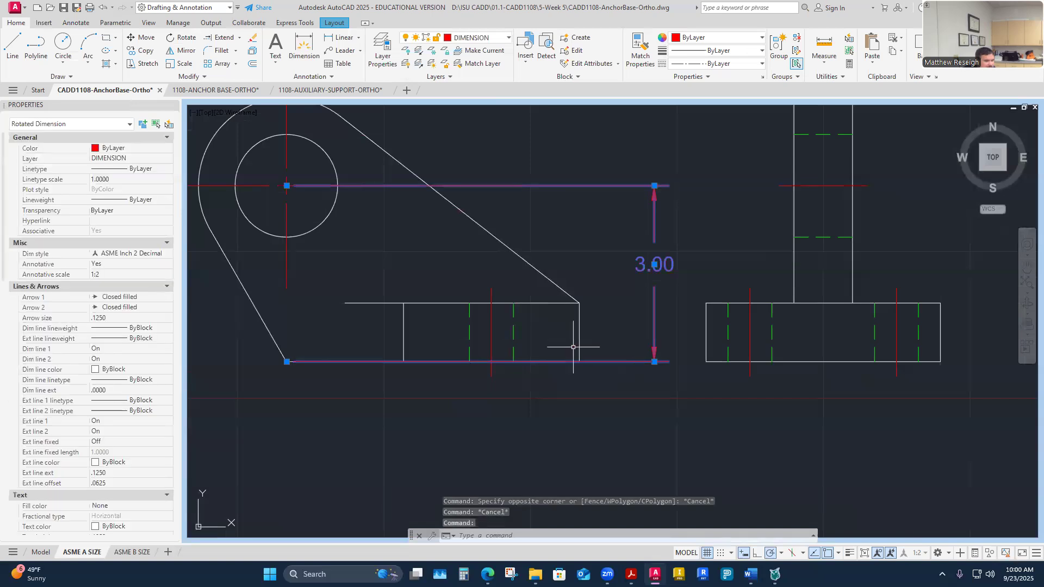
pyautogui.click(287, 362)
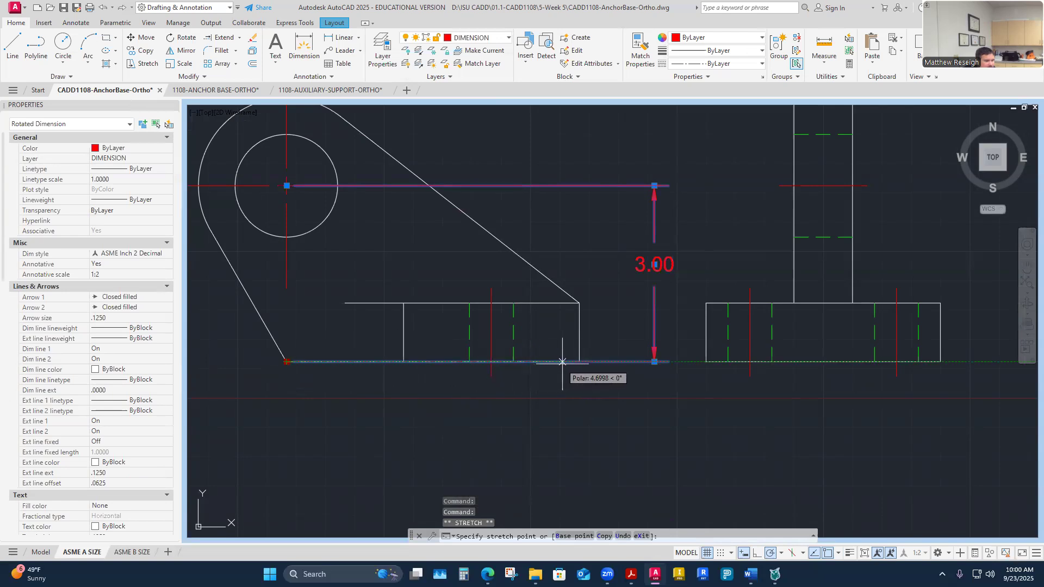
pyautogui.click(579, 361)
pyautogui.rightClick(576, 379)
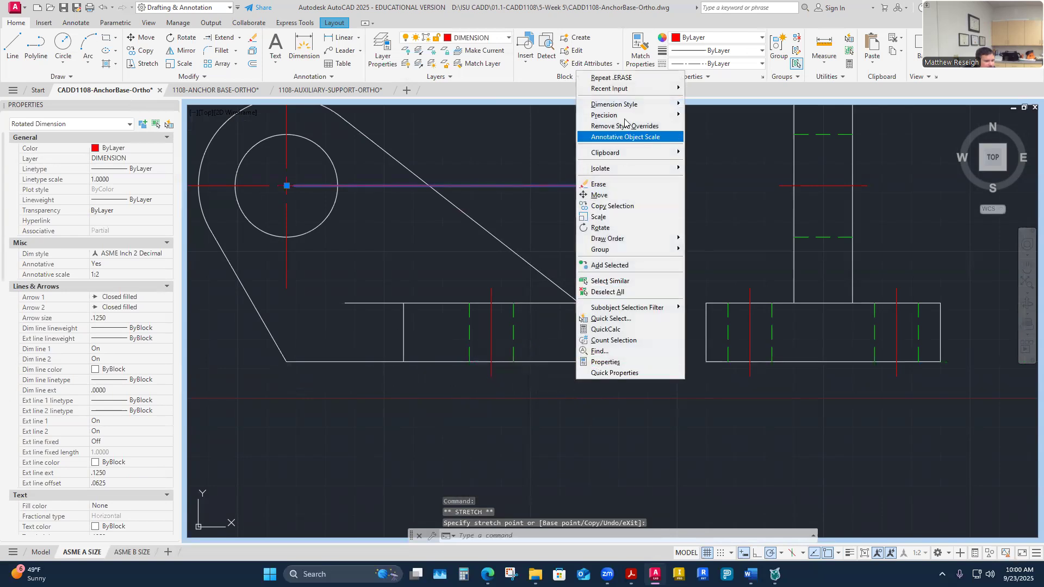
pyautogui.click(519, 174)
pyautogui.press('Escape')
pyautogui.press('Escape')
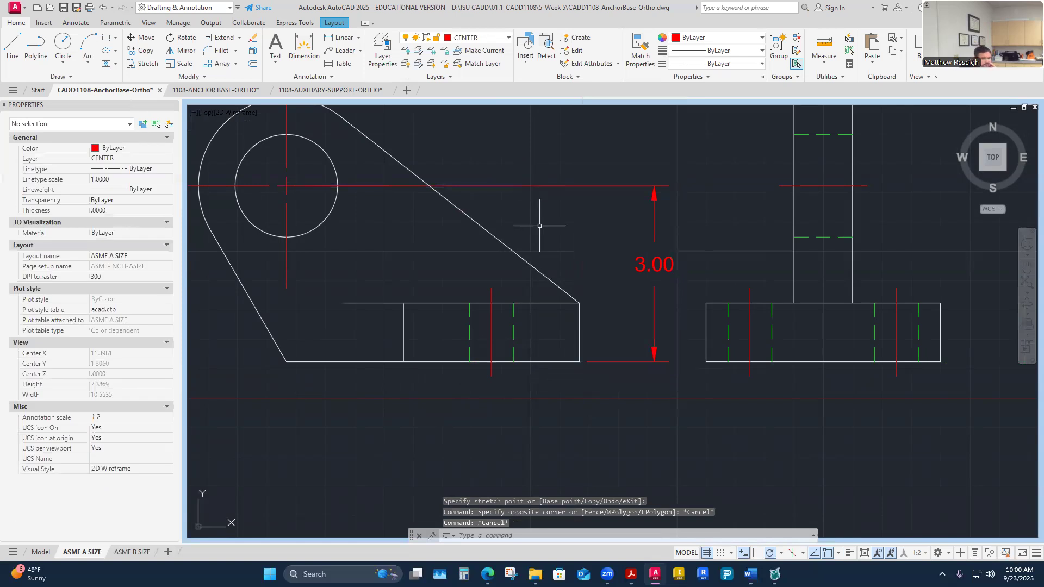
# Delete the vertical dimension and redraw it from the large hole's center to the base's lower-right corner, placing it right of the front view.
pyautogui.click(525, 186)
pyautogui.press('Delete')
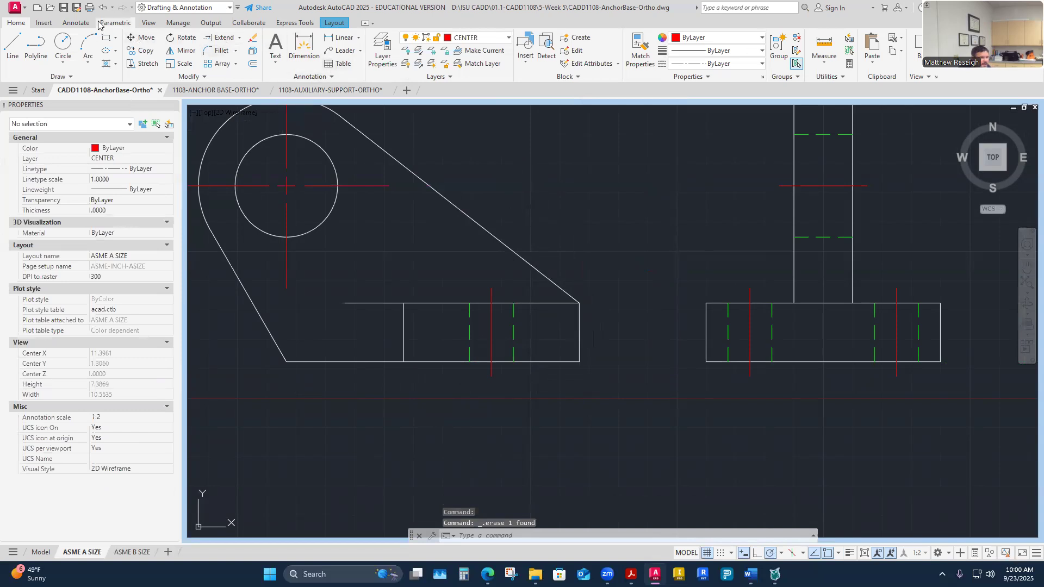
pyautogui.click(74, 23)
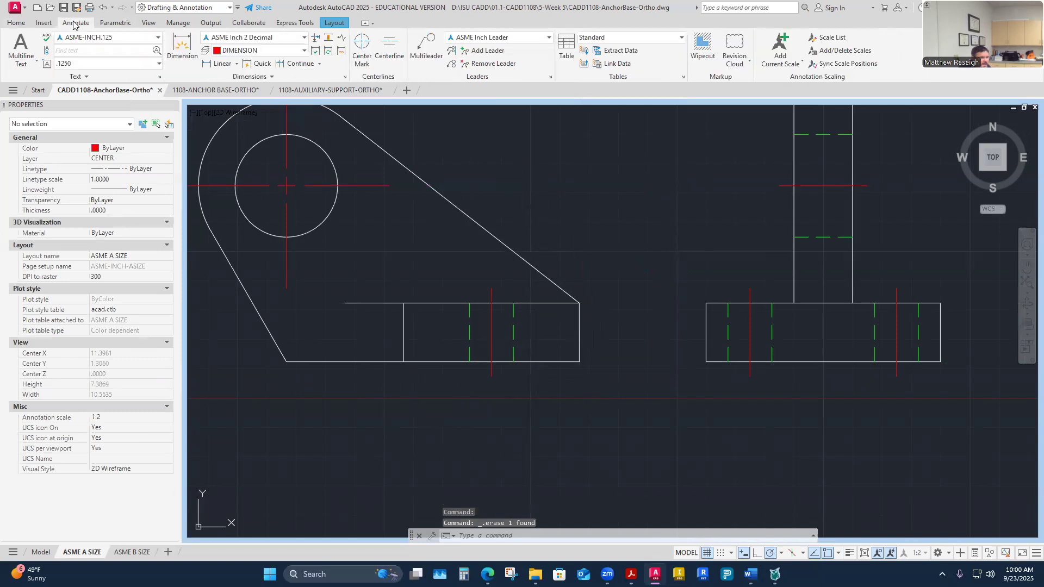
pyautogui.click(184, 52)
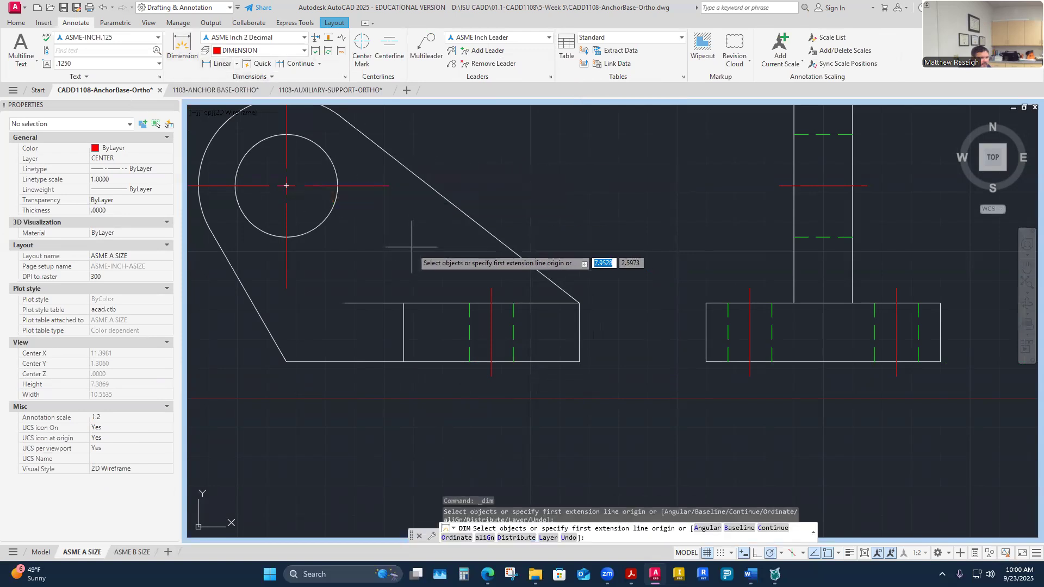
pyautogui.scroll(-2, 456, 239)
pyautogui.scroll(2, 375, 157)
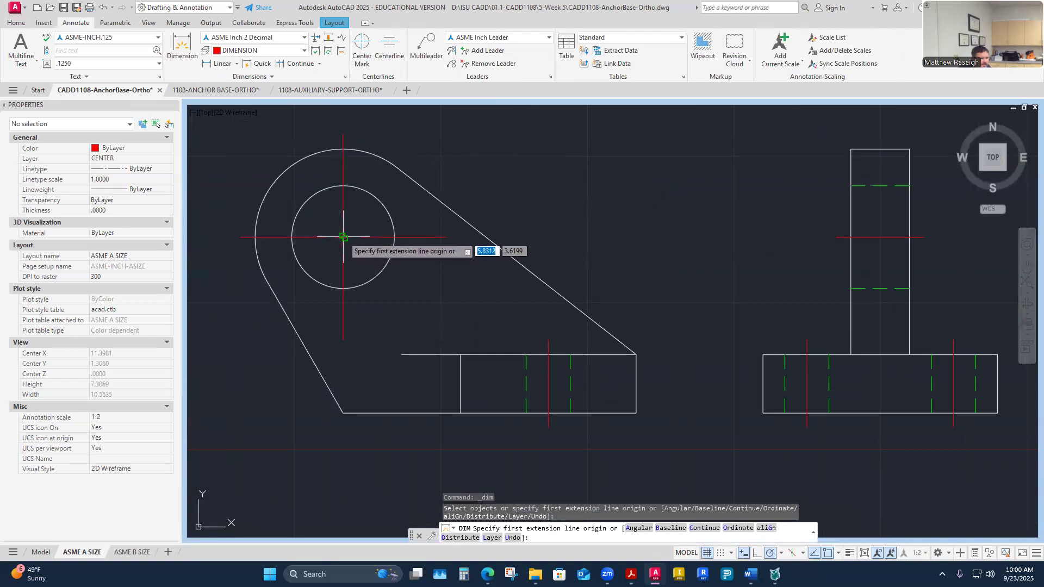
pyautogui.click(343, 237)
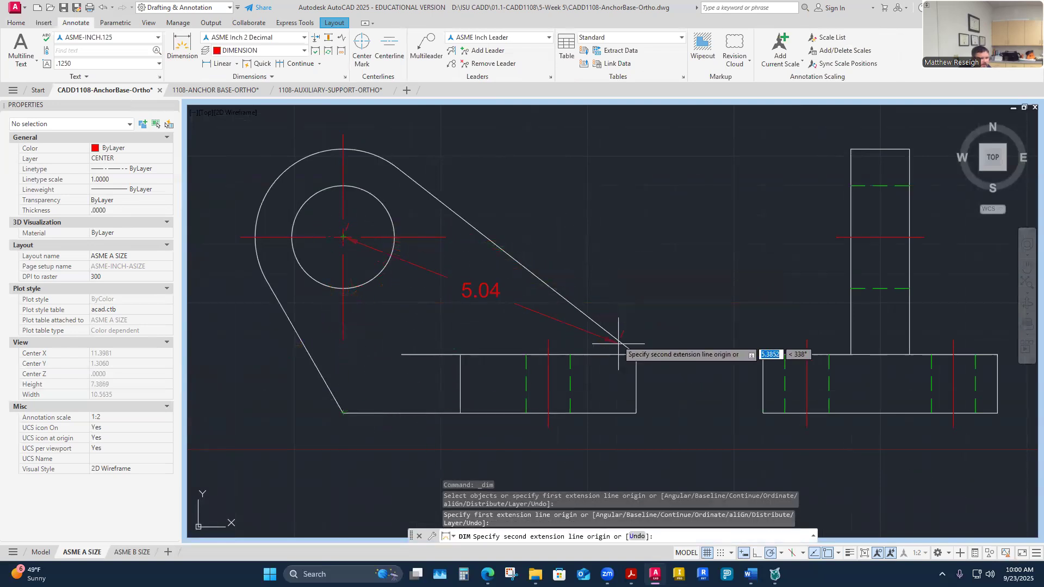
pyautogui.click(636, 412)
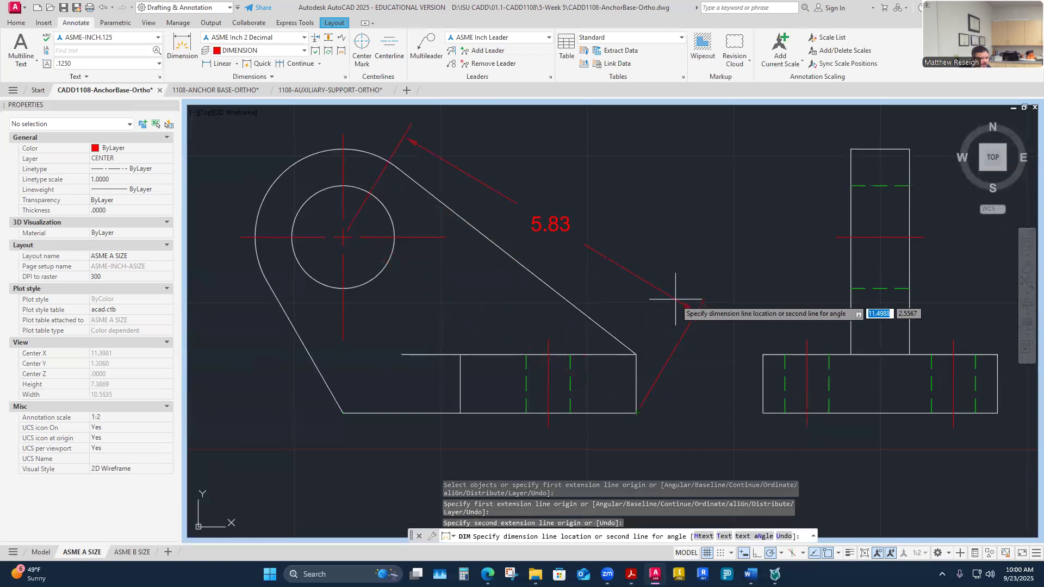
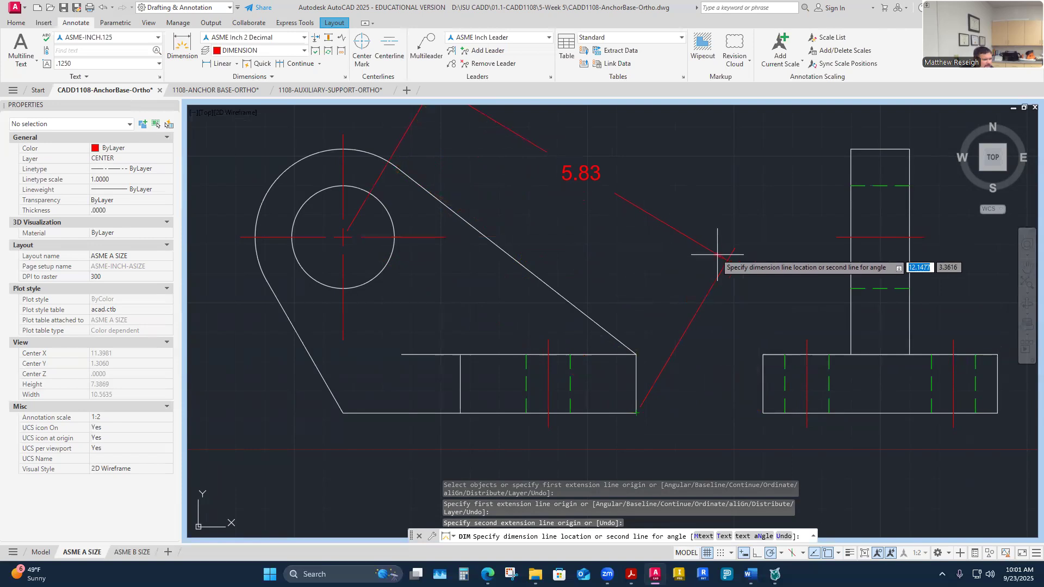
pyautogui.click(723, 316)
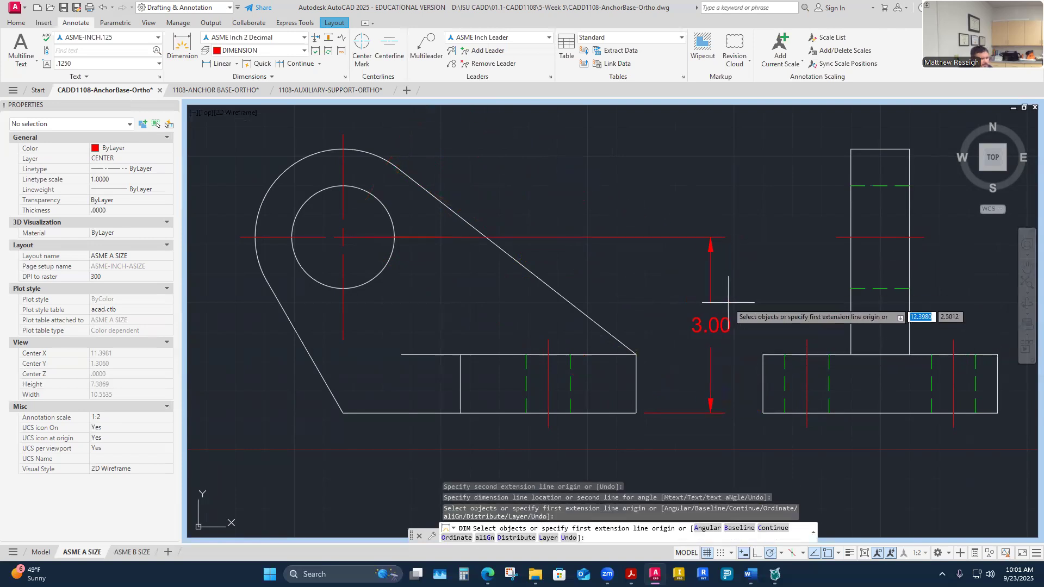
pyautogui.press('Escape')
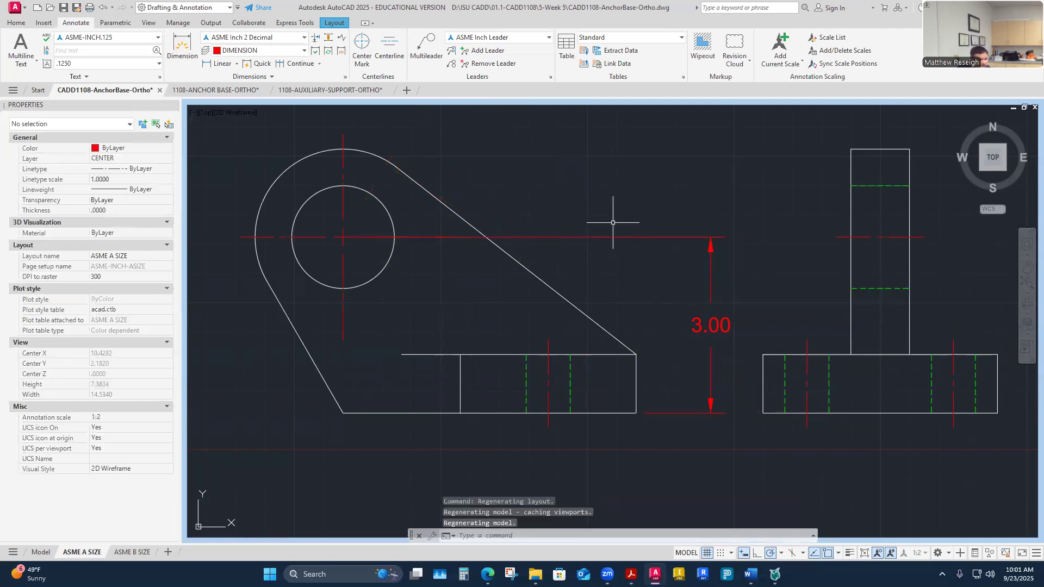
# Replace the vertical dimension with one from the large hole's center to the base's lower-left corner, placed between the front and side views.
pyautogui.click(614, 237)
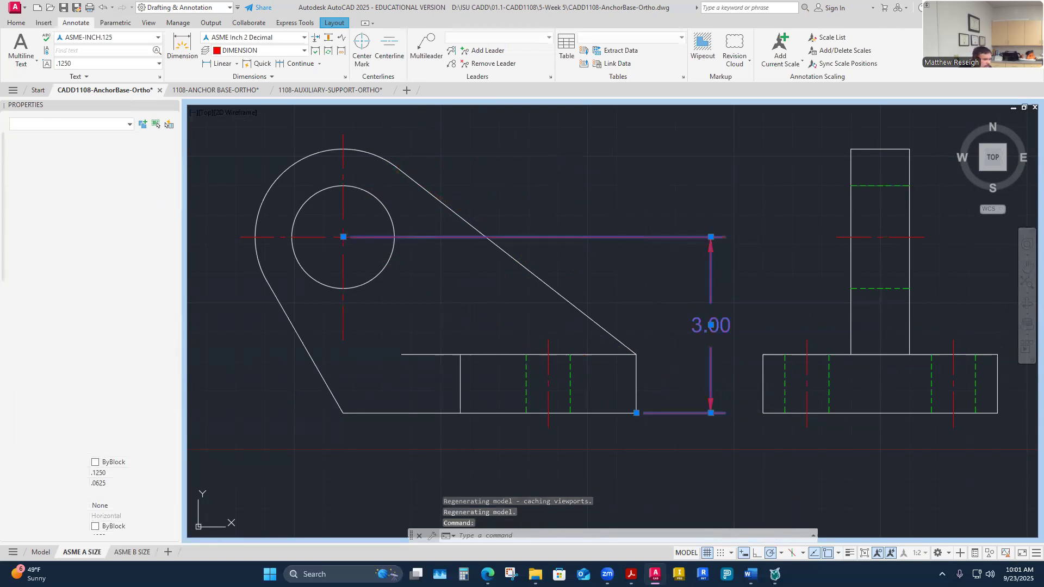
pyautogui.press('Delete')
pyautogui.click(182, 47)
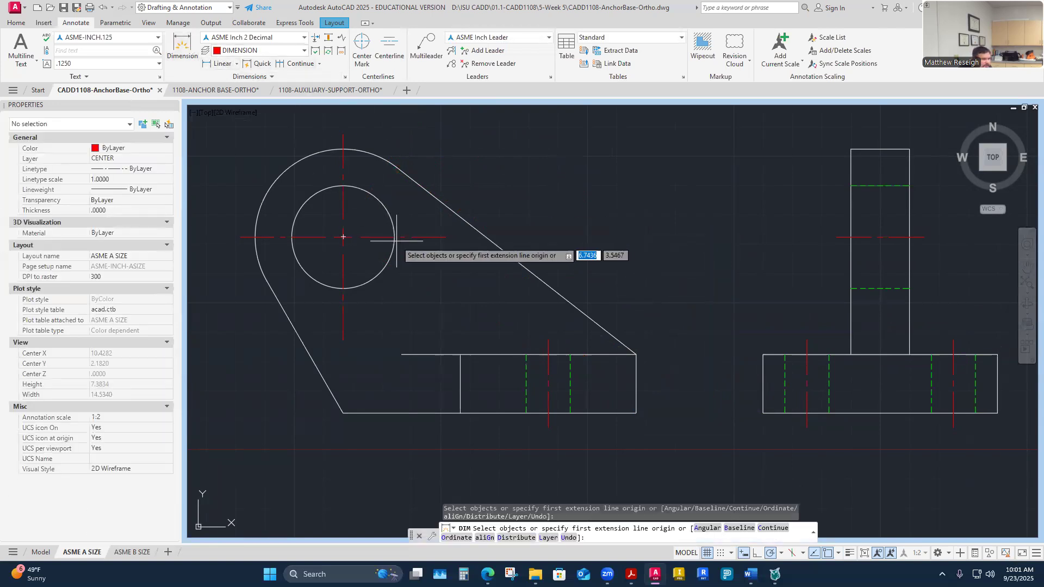
pyautogui.click(343, 237)
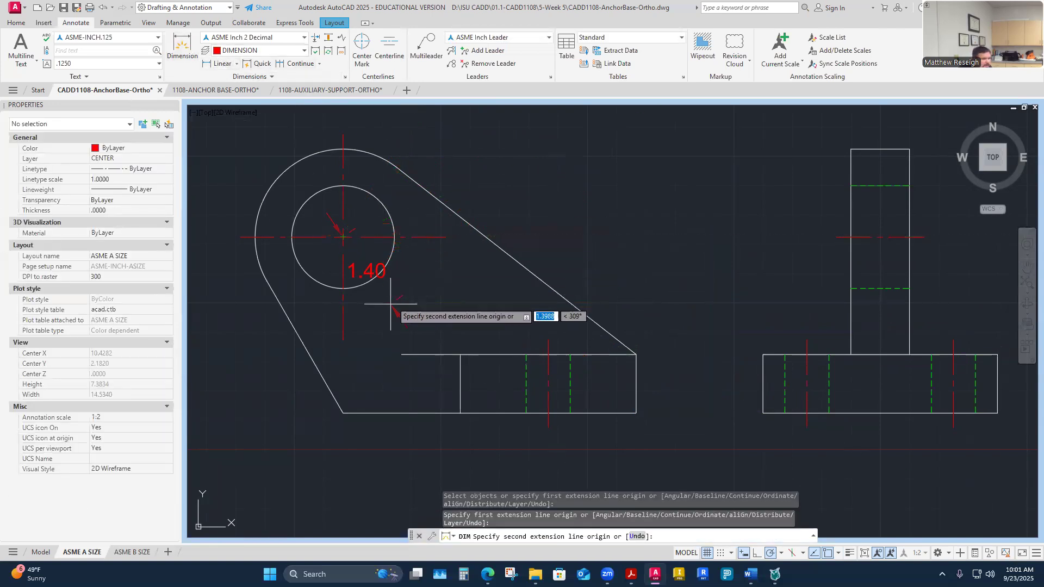
pyautogui.click(343, 412)
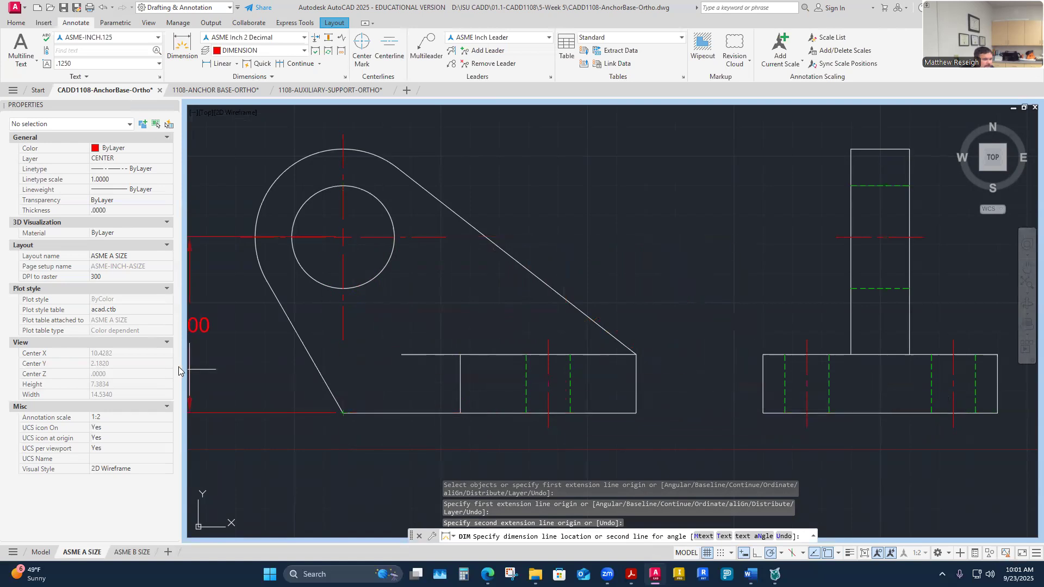
pyautogui.scroll(-2, 485, 377)
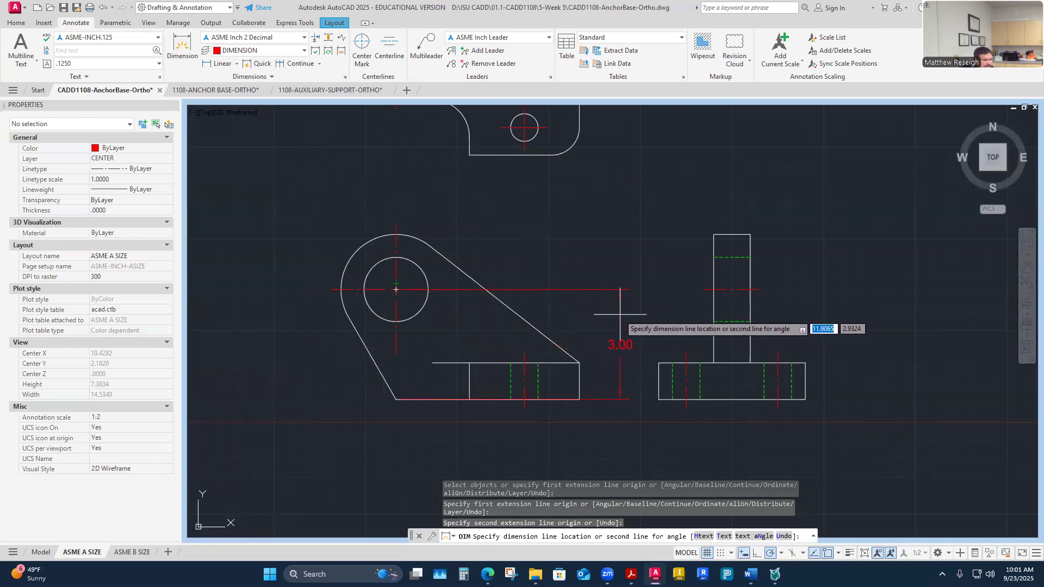
pyautogui.click(627, 299)
pyautogui.press('Return')
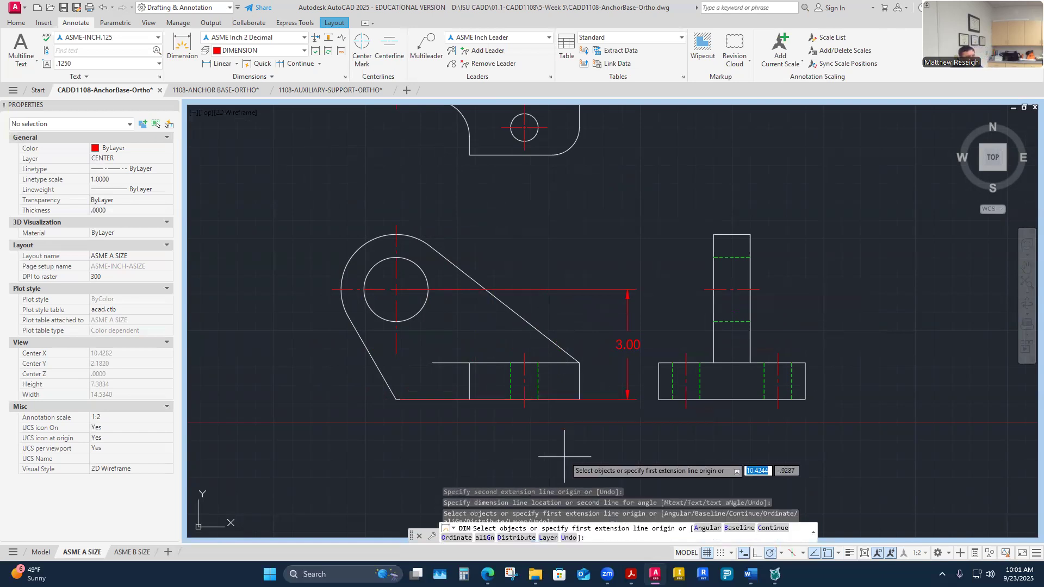
pyautogui.scroll(2, 548, 440)
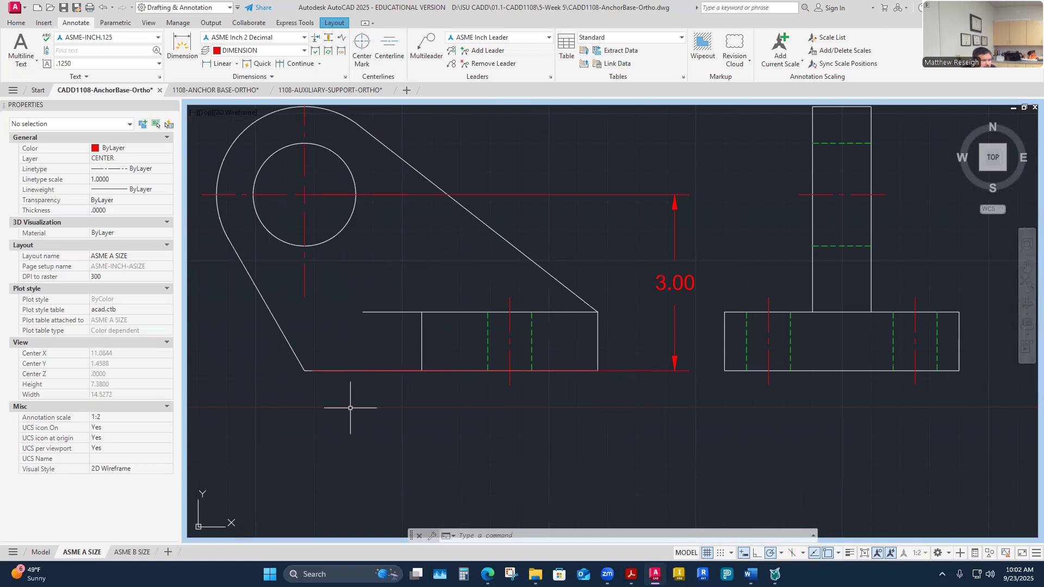
# End the dimension command and stretch the vertical dimension's lower extension line origin to the base's lower-right corner.
pyautogui.click(15, 24)
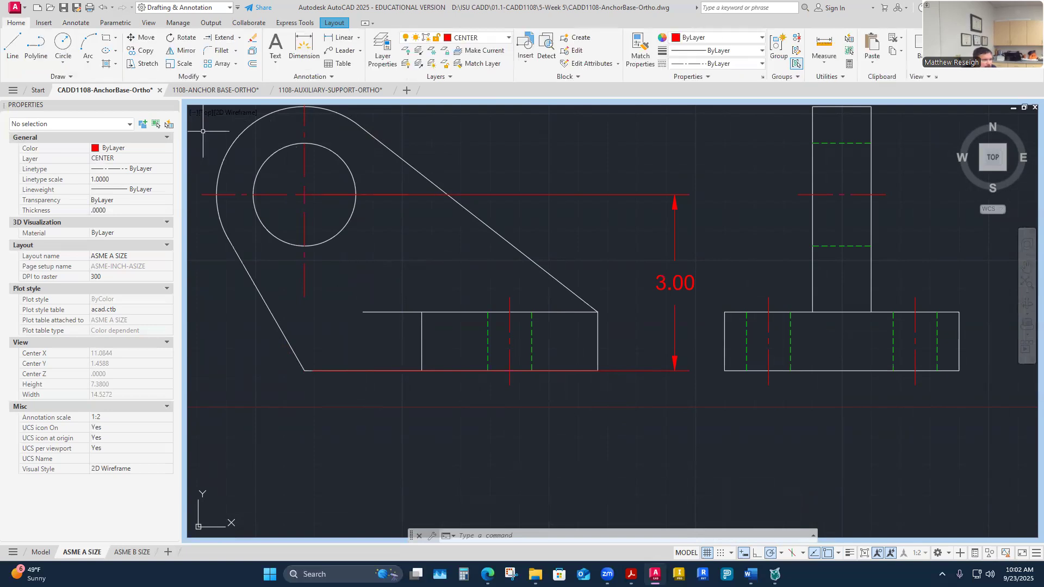
pyautogui.click(203, 76)
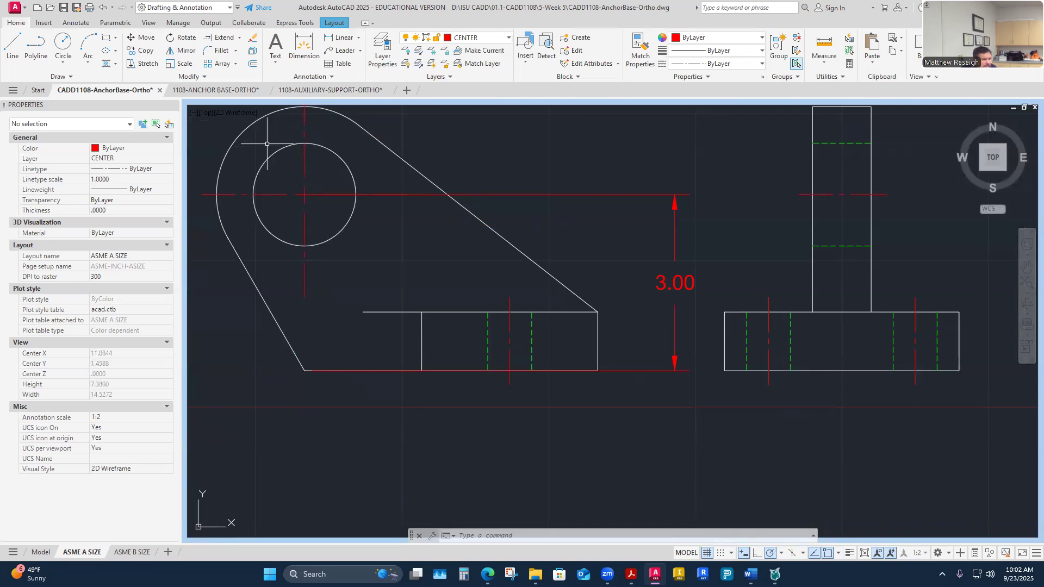
pyautogui.press('Escape')
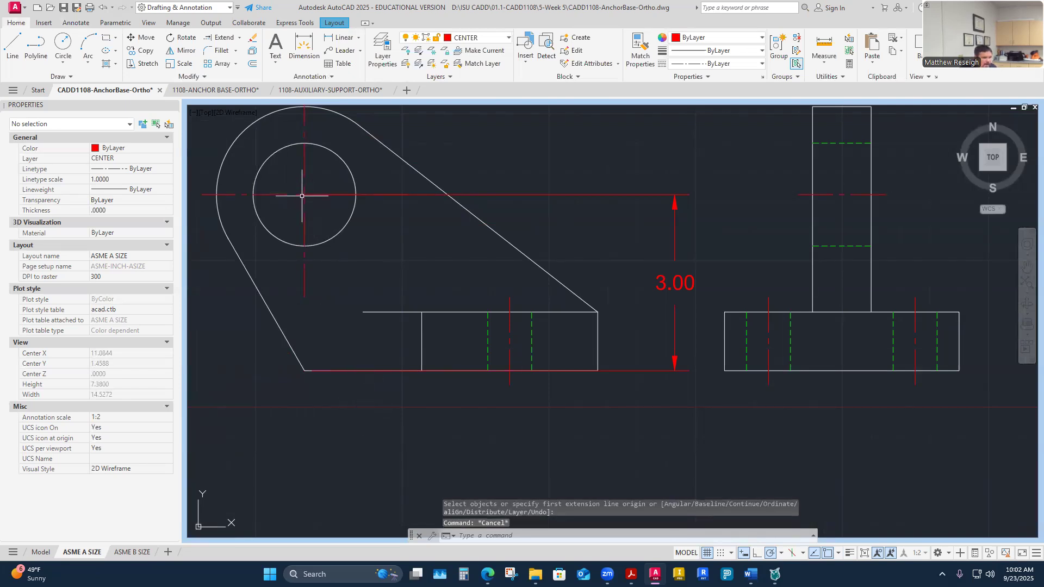
pyautogui.click(337, 371)
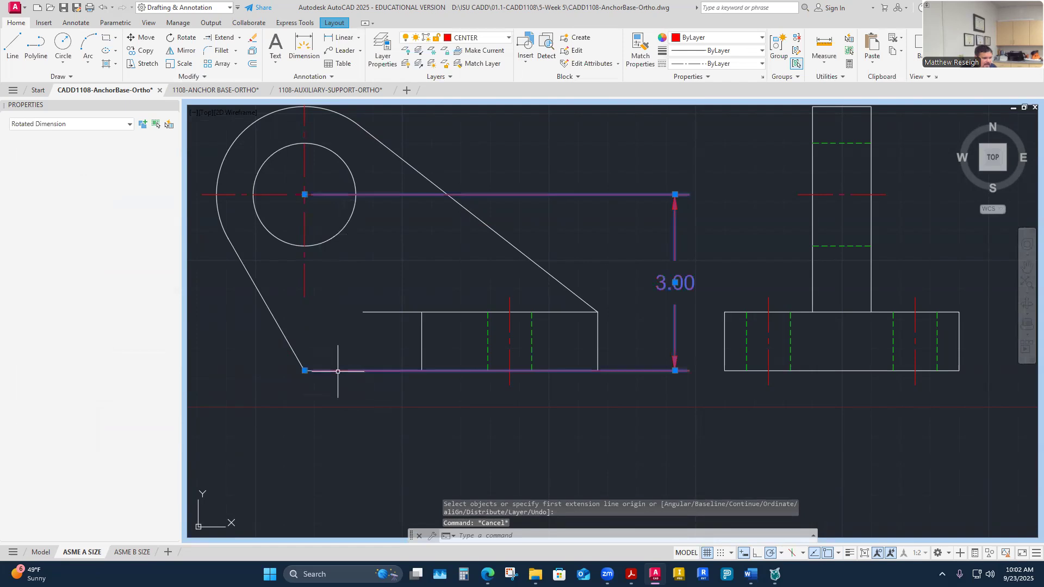
pyautogui.click(305, 371)
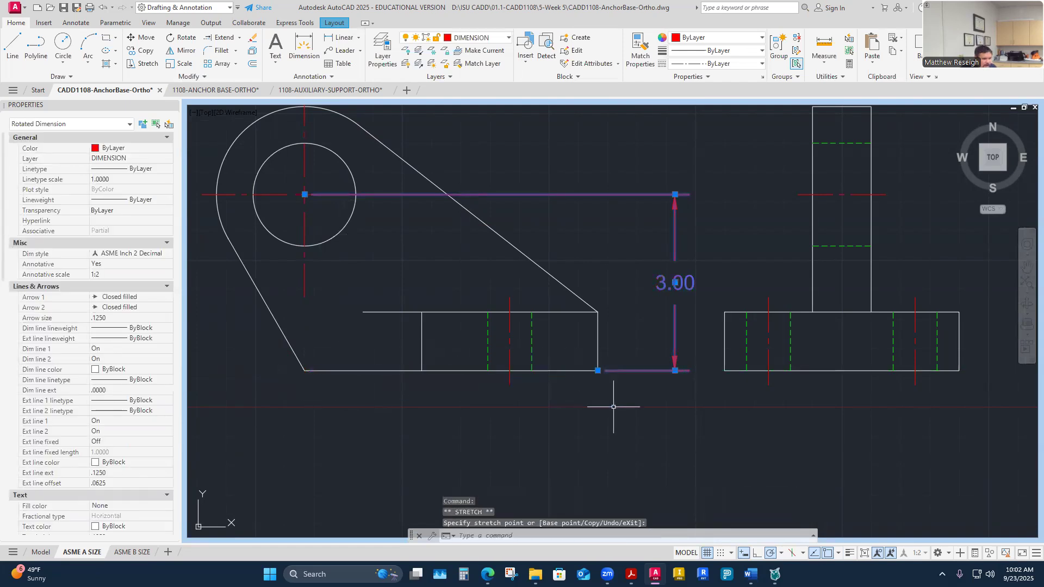
# Stretch the vertical dimension's upper extension line origin from the large hole's center horizontally to the slanted edge in the front view.
pyautogui.press('Escape')
pyautogui.press('Escape')
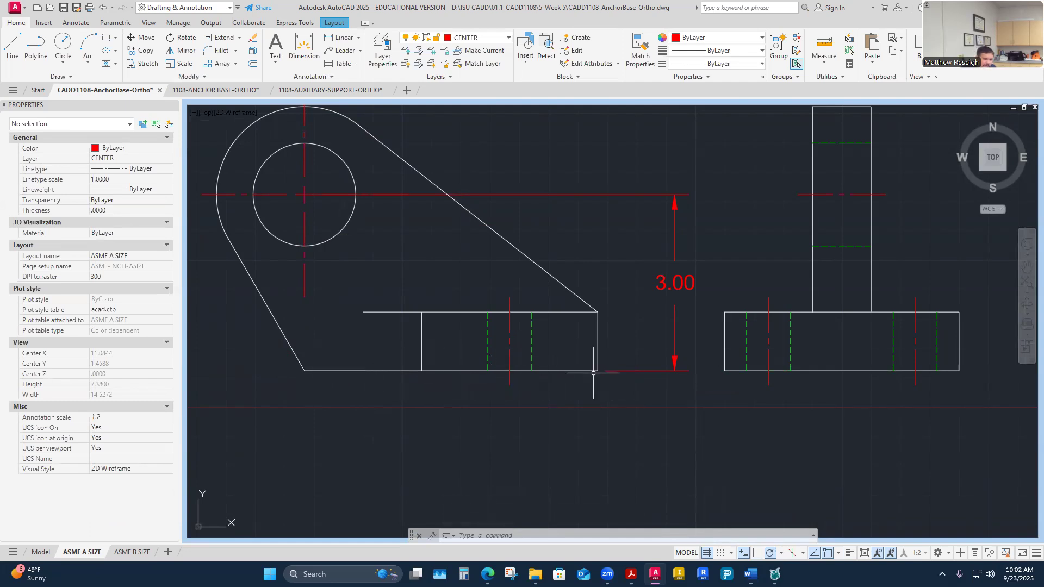
pyautogui.click(535, 195)
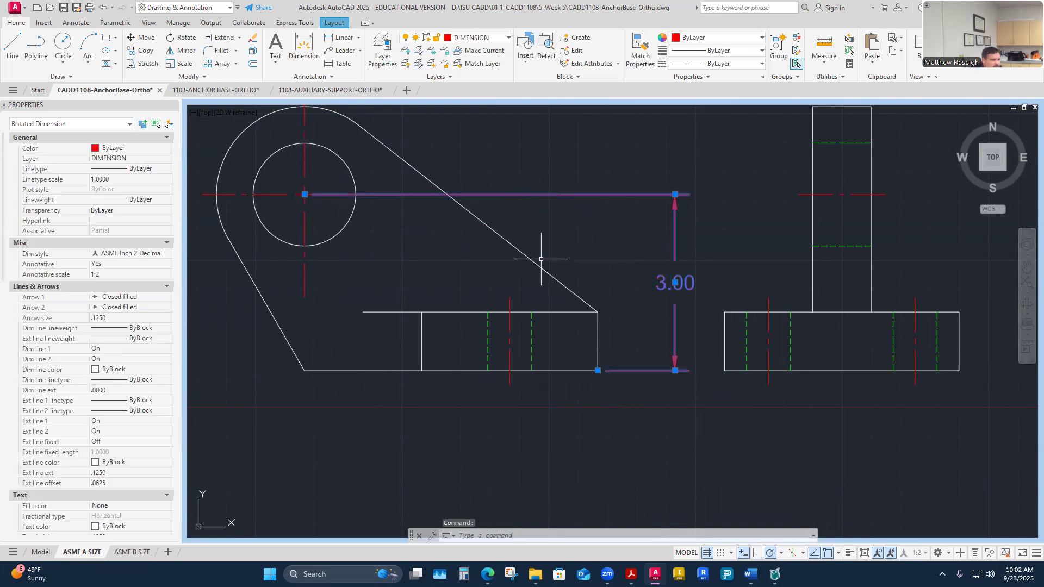
pyautogui.scroll(-2, 543, 262)
pyautogui.scroll(2, 536, 198)
pyautogui.click(328, 305)
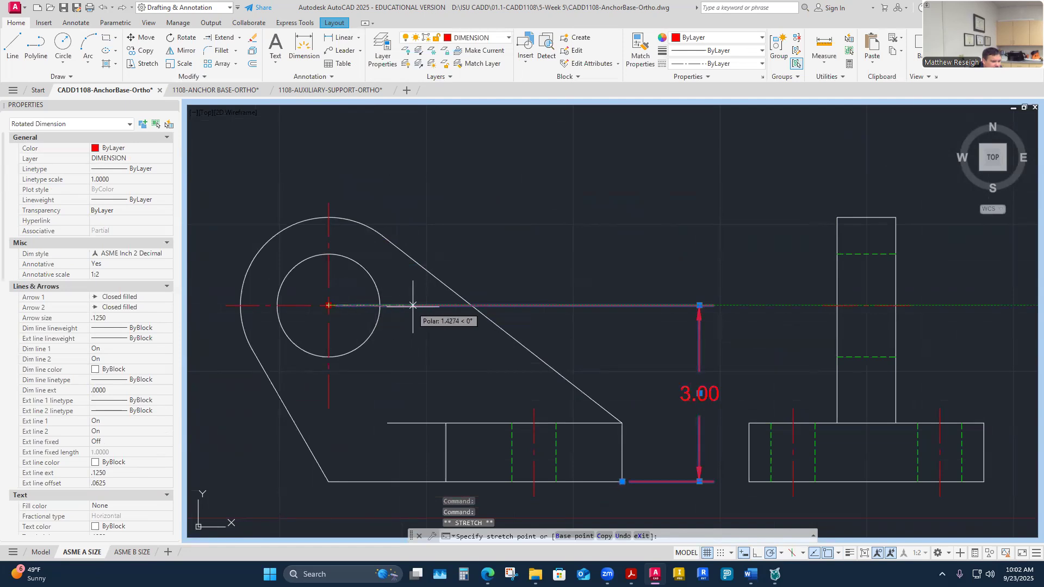
pyautogui.click(471, 305)
pyautogui.rightClick(482, 253)
pyautogui.click(511, 237)
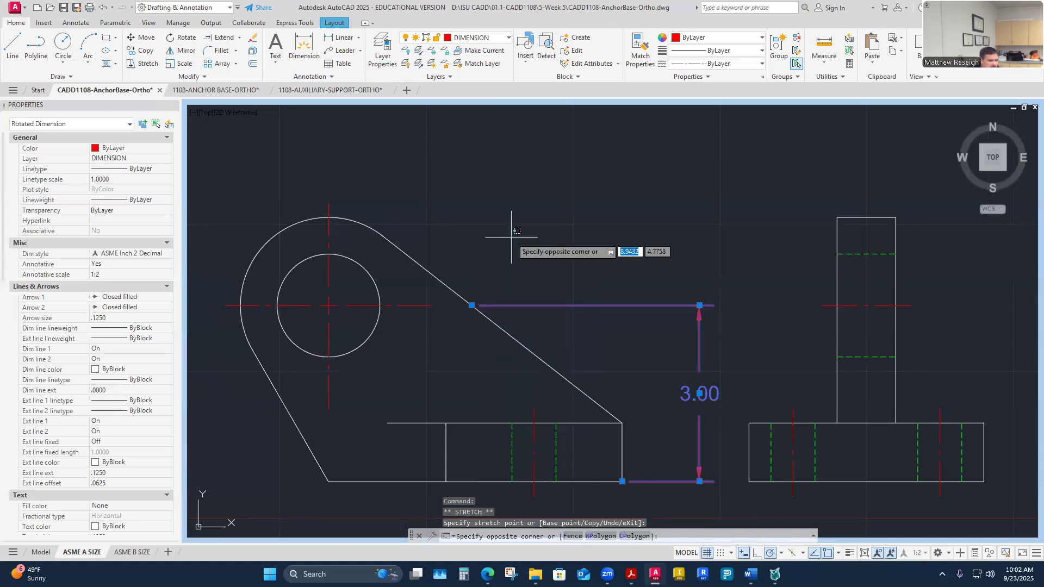
pyautogui.press('Escape')
pyautogui.press('Escape')
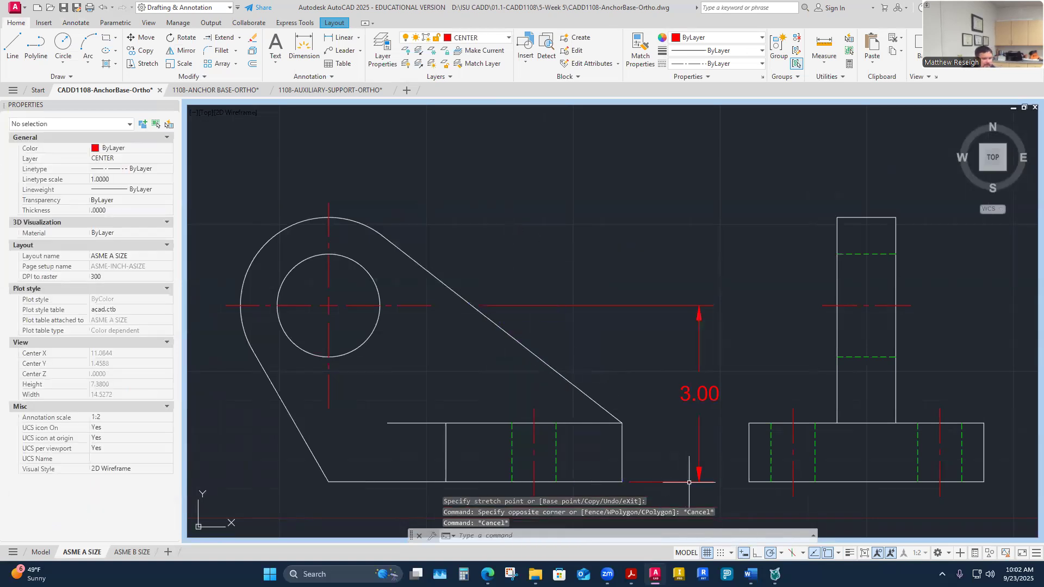
pyautogui.scroll(-3, 699, 380)
pyautogui.scroll(3, 679, 397)
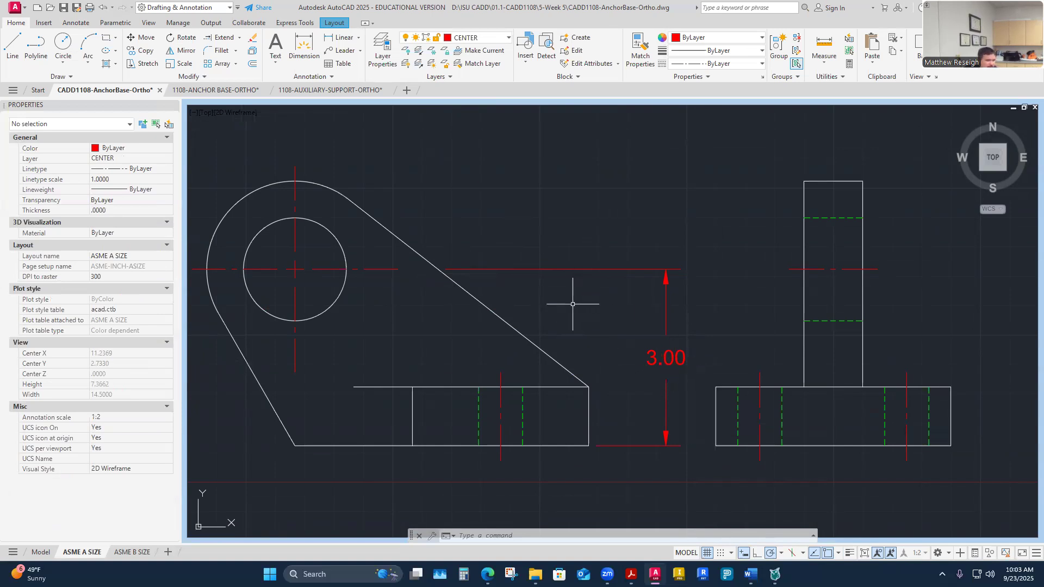
pyautogui.scroll(-2, 451, 337)
pyautogui.scroll(2, 404, 313)
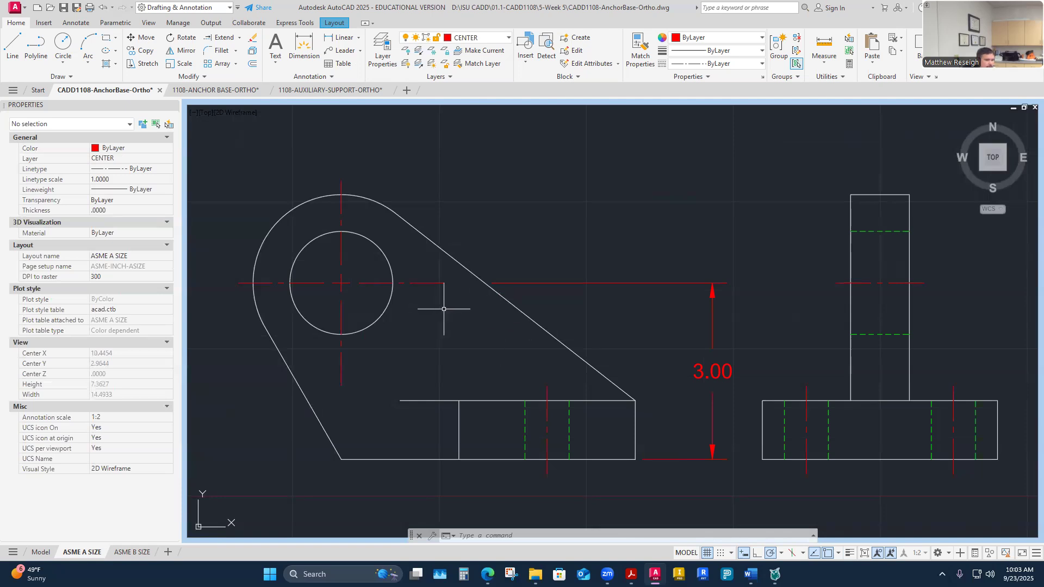
pyautogui.click(431, 282)
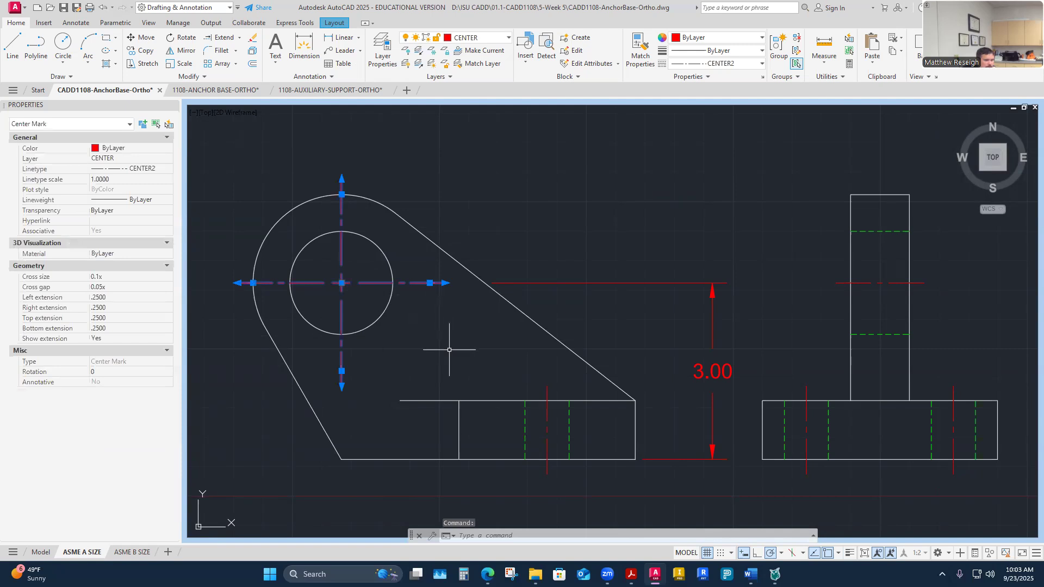
pyautogui.scroll(2, 490, 321)
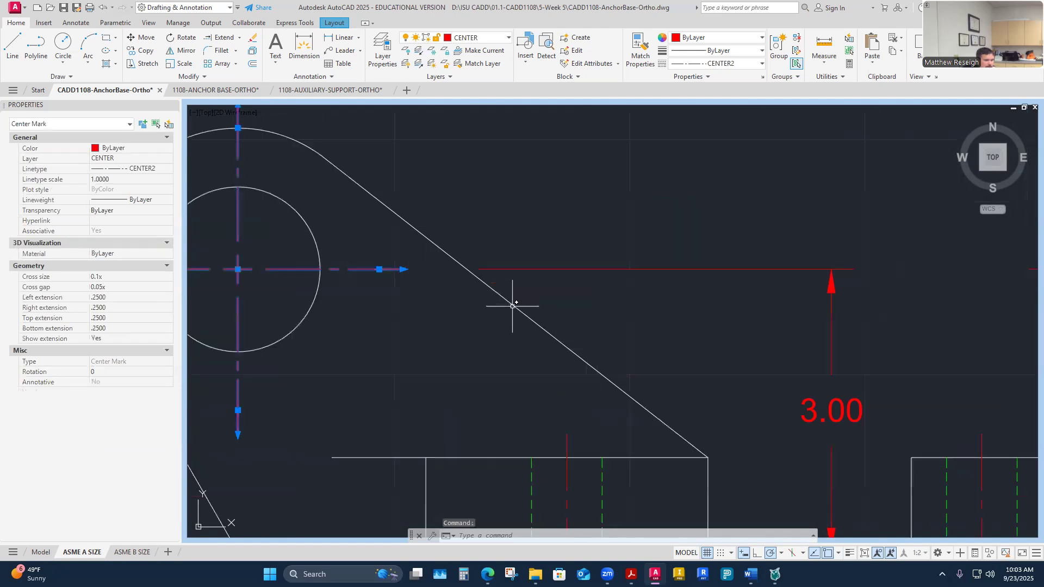
pyautogui.click(379, 269)
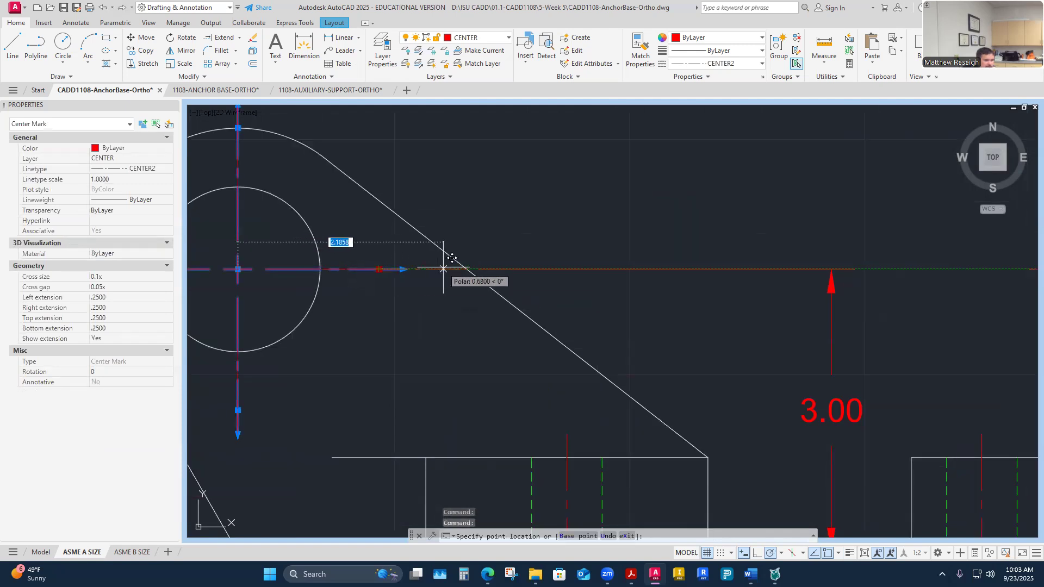
pyautogui.scroll(2, 477, 268)
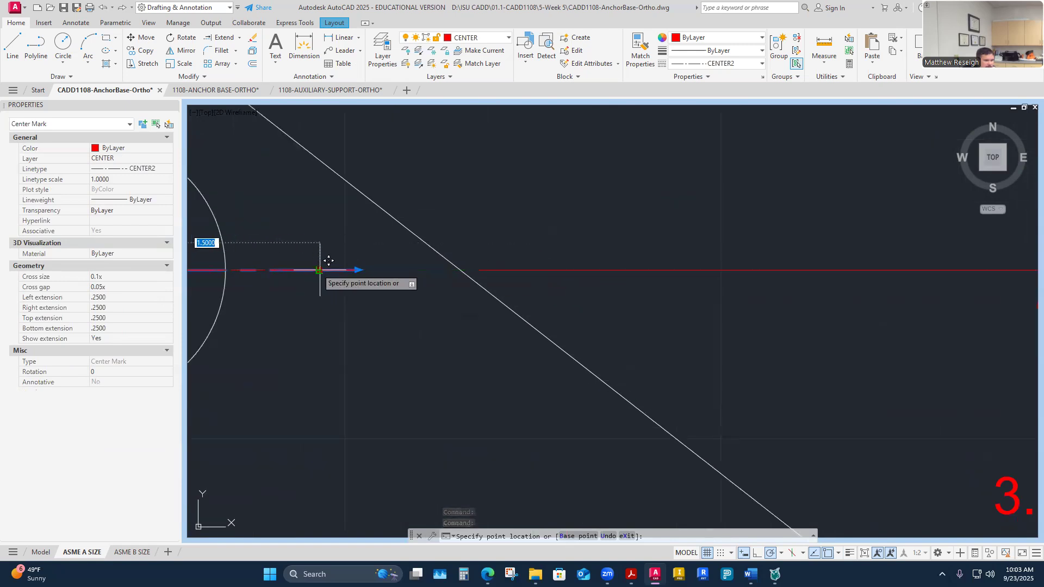
pyautogui.press('Escape')
pyautogui.scroll(-2, 328, 261)
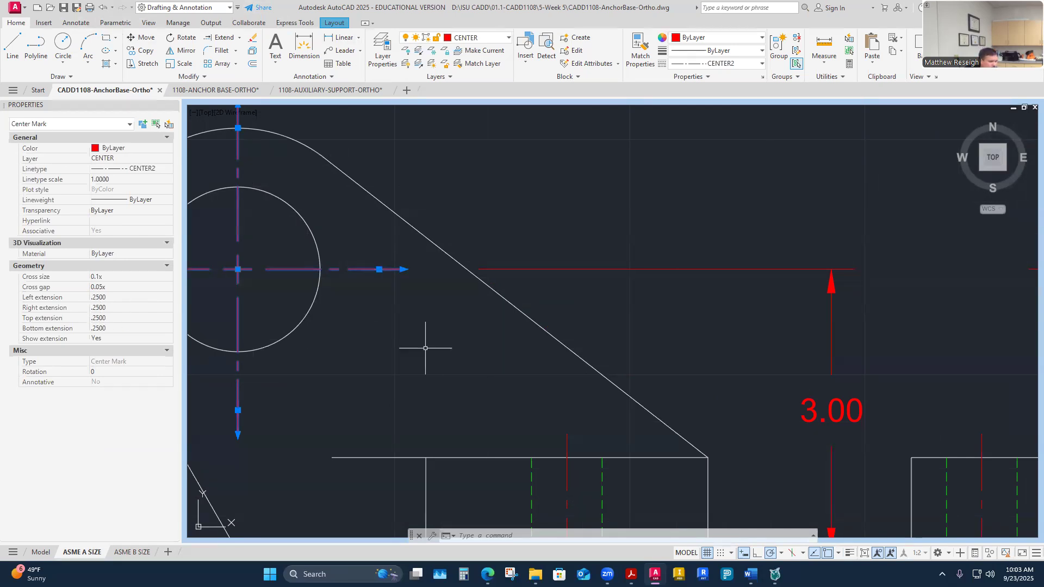
# Stretch the right end of the large hole's center mark to the slanted edge, extending its horizontal centerline to the dimension's extension line.
pyautogui.click(378, 269)
pyautogui.scroll(4, 478, 268)
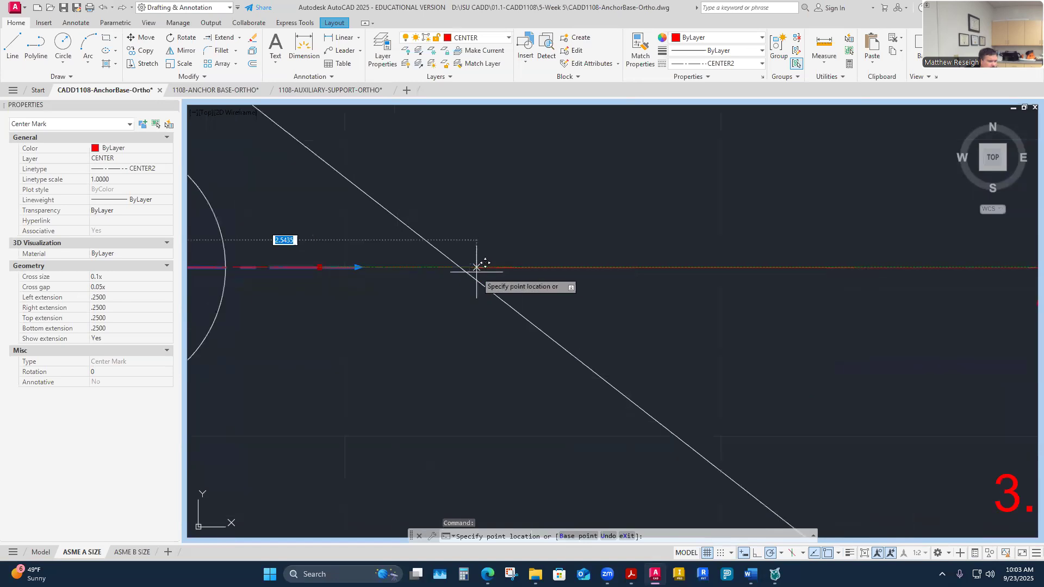
pyautogui.click(450, 264)
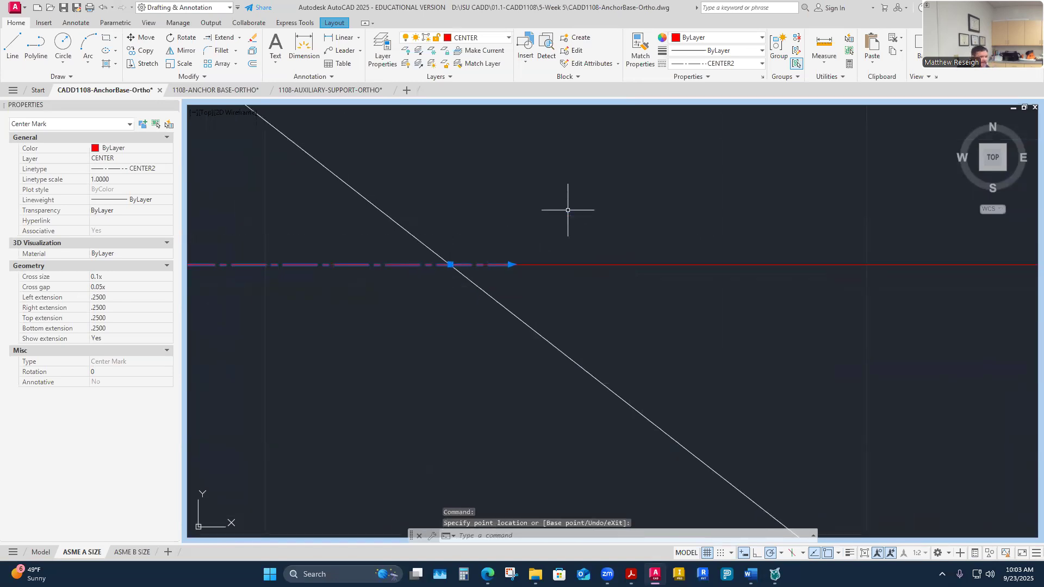
pyautogui.press('Escape')
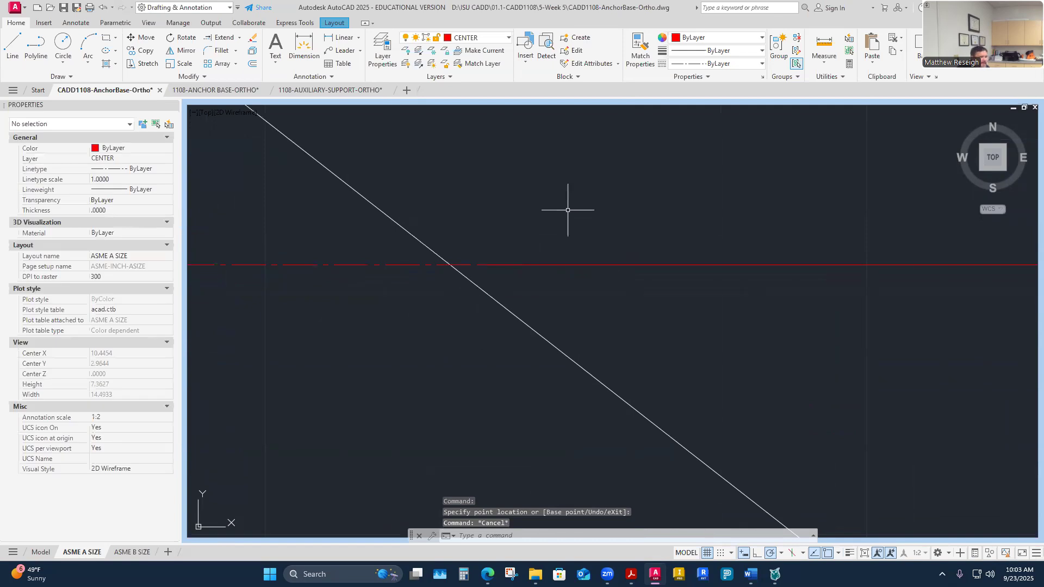
pyautogui.scroll(-4, 554, 217)
pyautogui.click(467, 234)
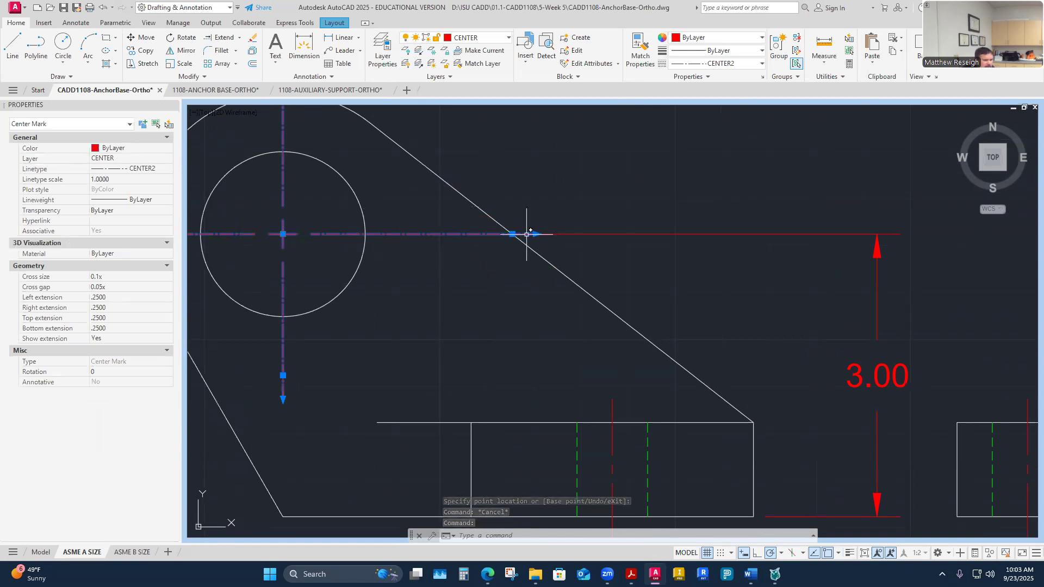
pyautogui.press('Escape')
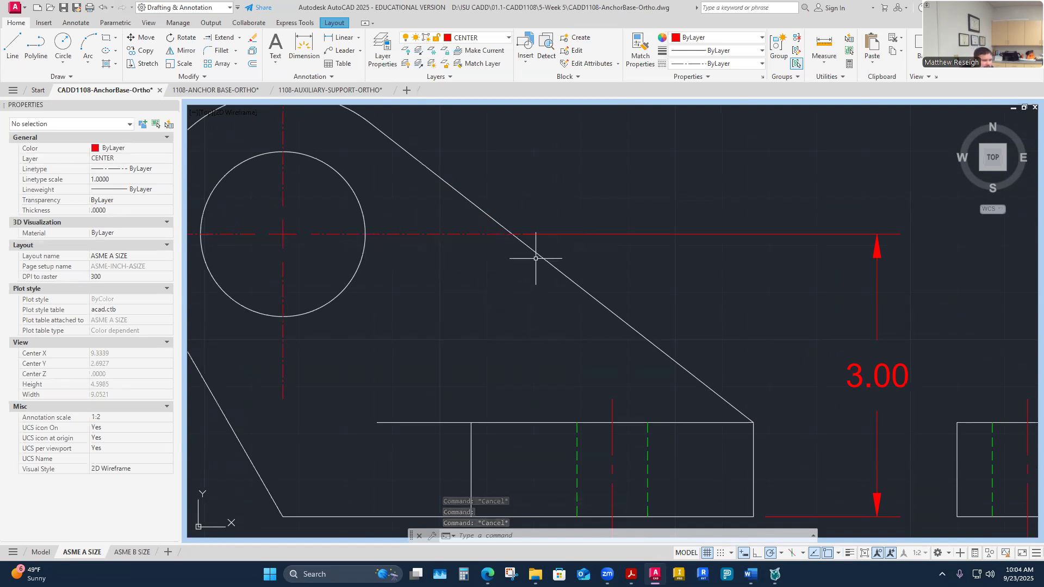
pyautogui.scroll(-4, 537, 260)
pyautogui.scroll(2, 542, 310)
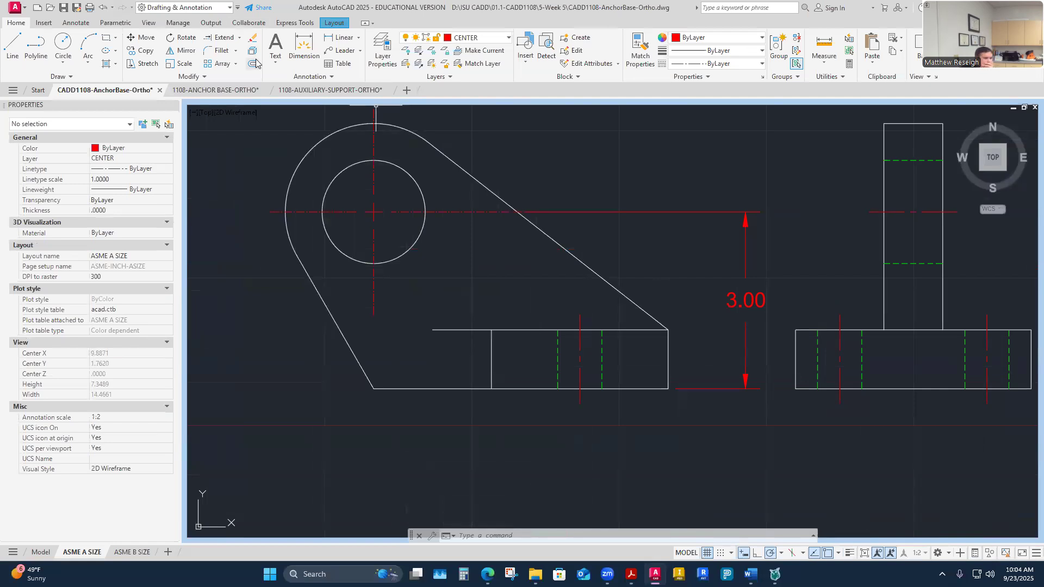
pyautogui.click(75, 22)
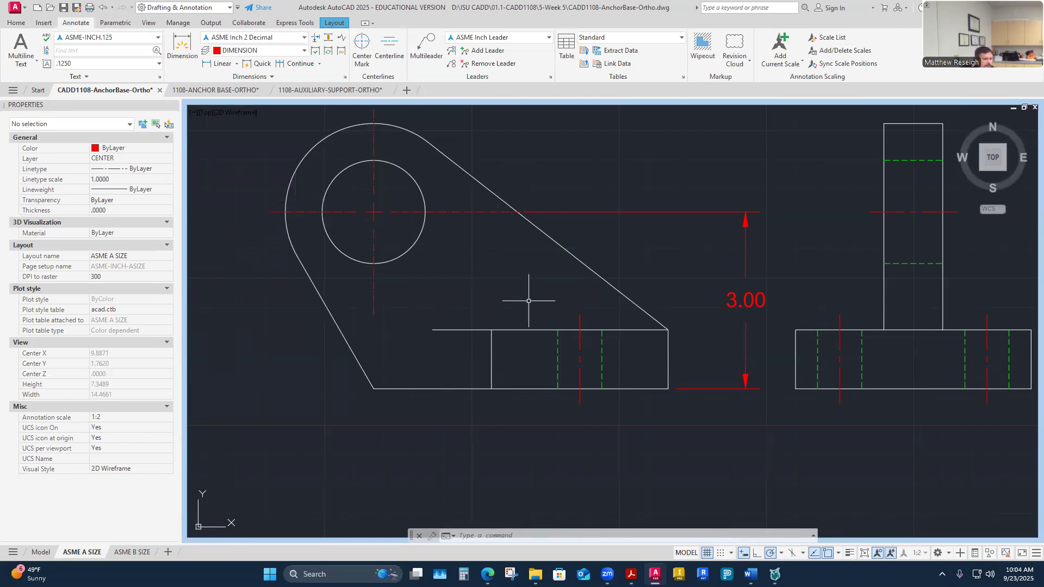
pyautogui.click(182, 48)
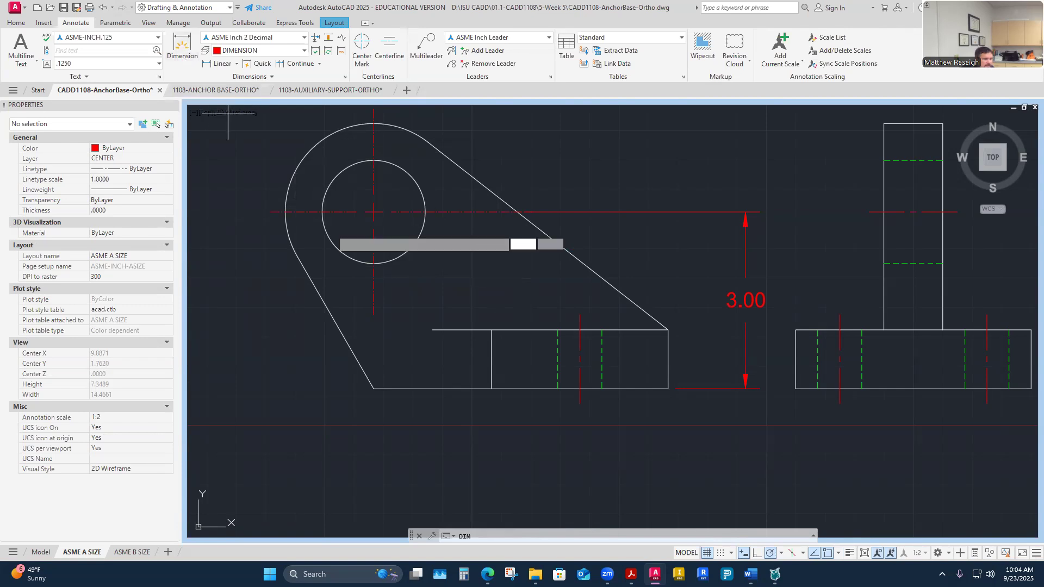
pyautogui.click(668, 388)
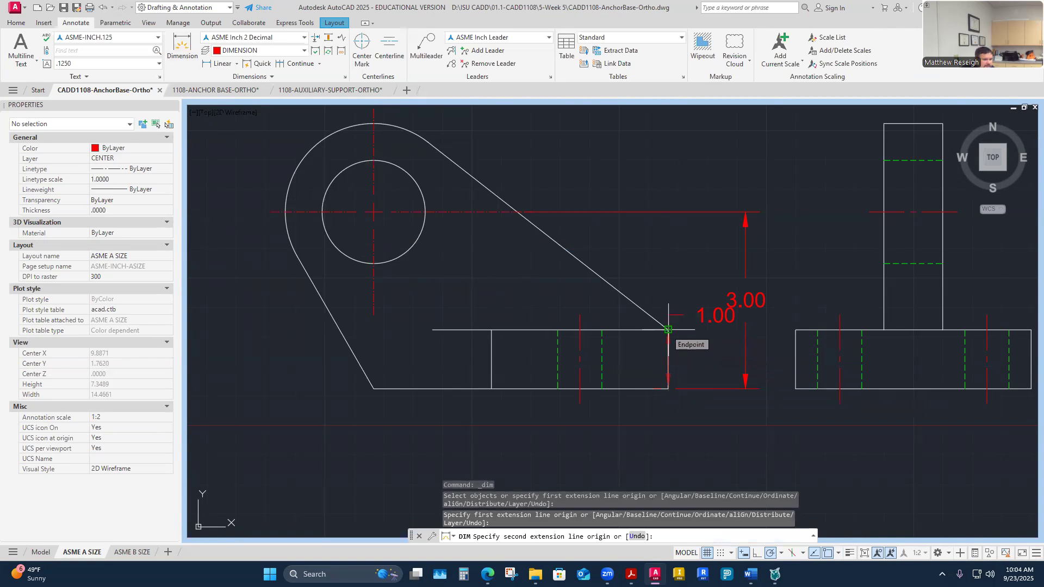
pyautogui.click(669, 330)
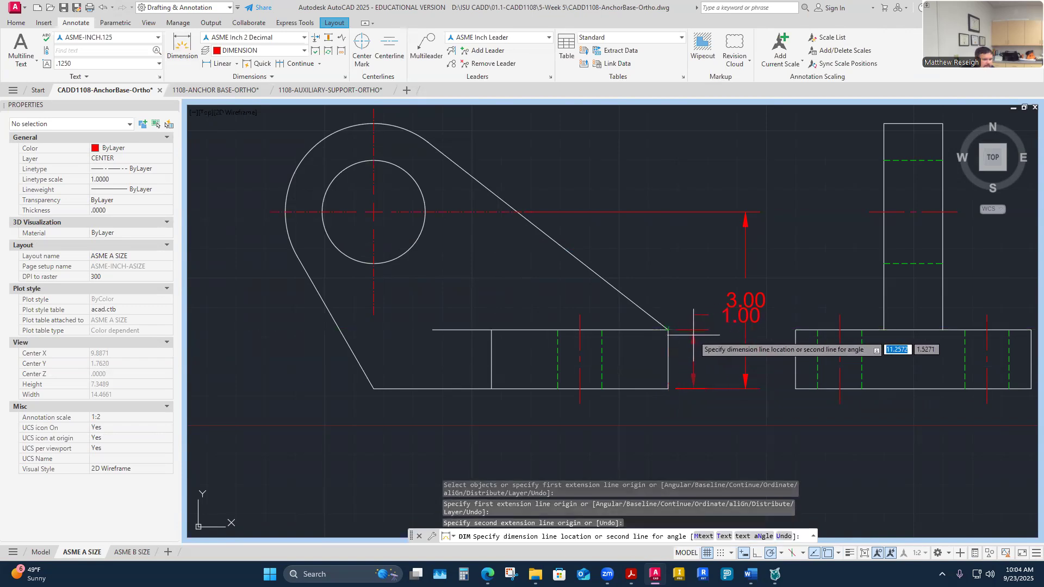
pyautogui.press('Escape')
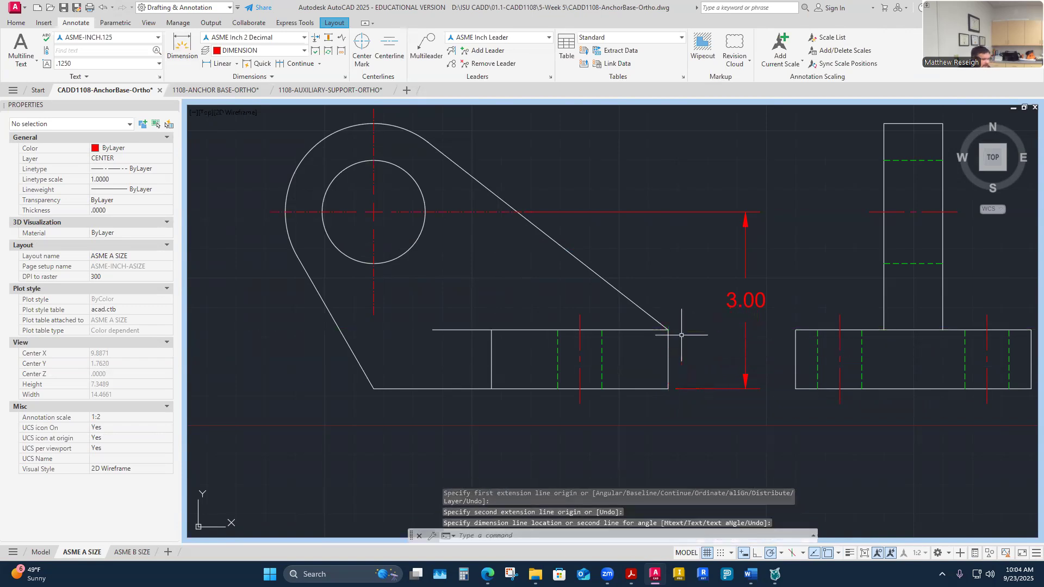
# Dimension the base's height from its lower-right to upper-right corner in the front view, offsetting the dimension line .375 from the edge.
pyautogui.click(182, 52)
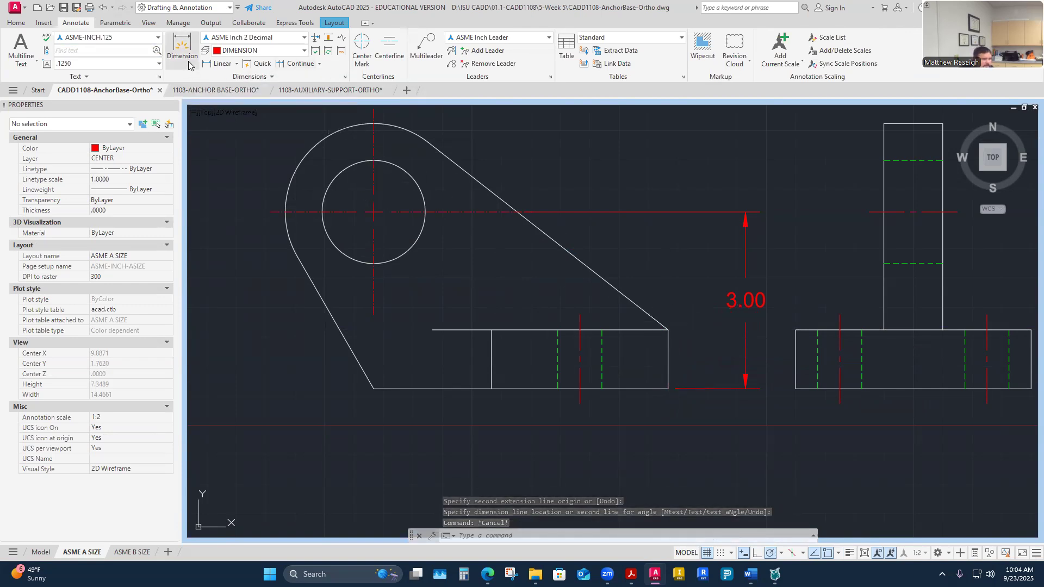
pyautogui.scroll(-2, 700, 351)
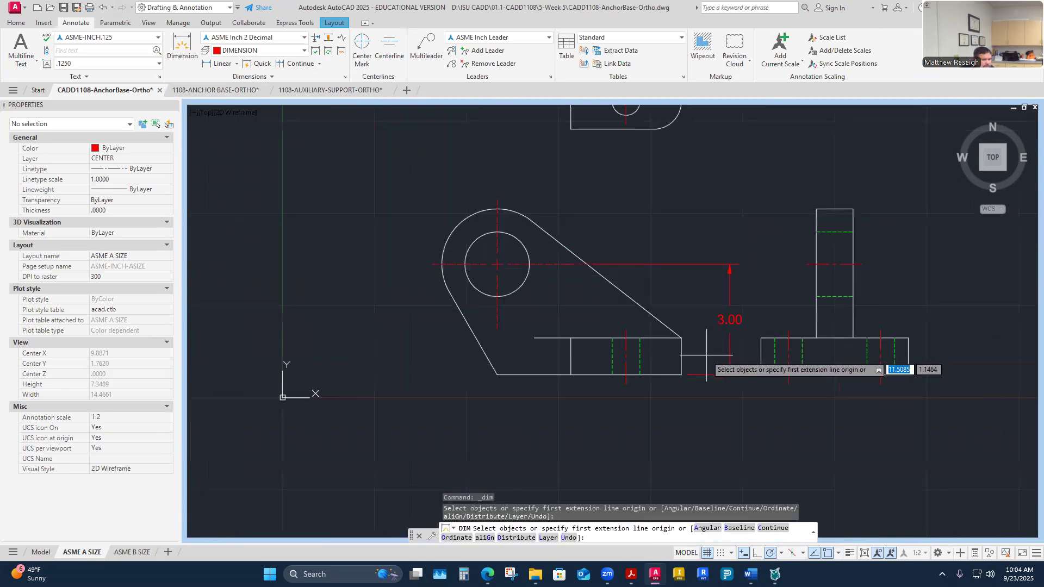
pyautogui.scroll(2, 702, 355)
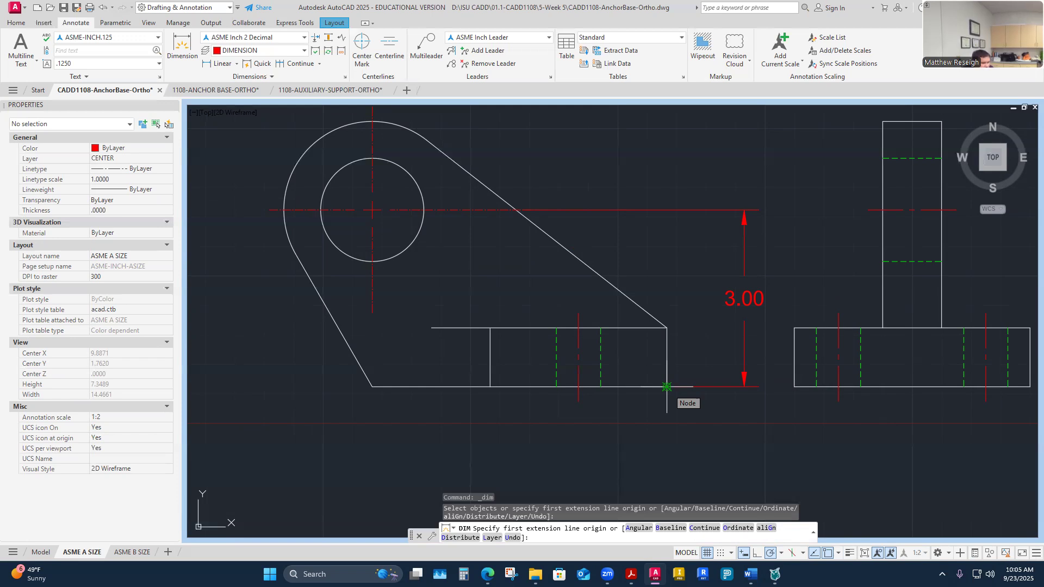
pyautogui.scroll(2, 668, 386)
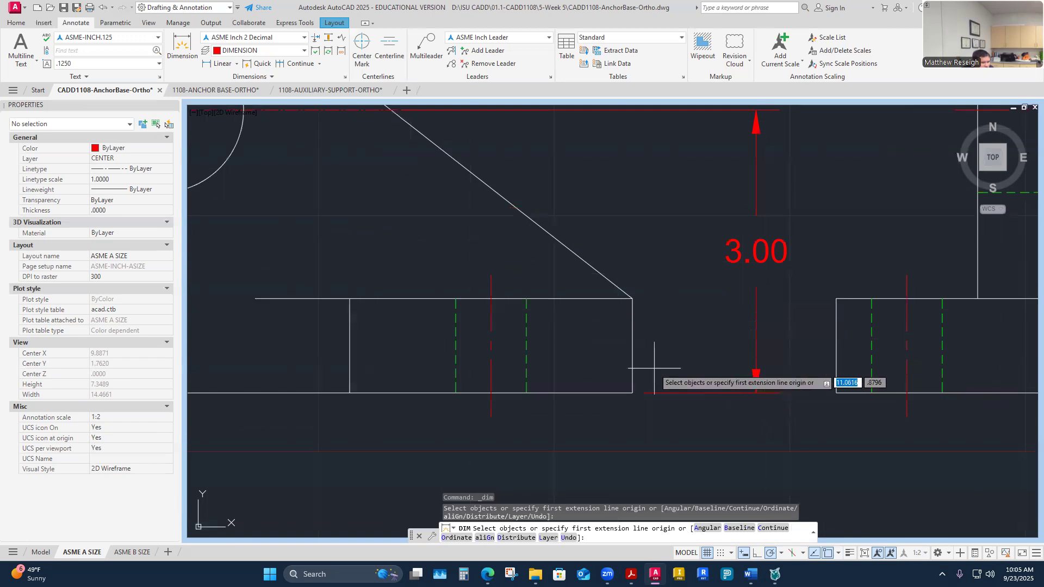
pyautogui.click(178, 50)
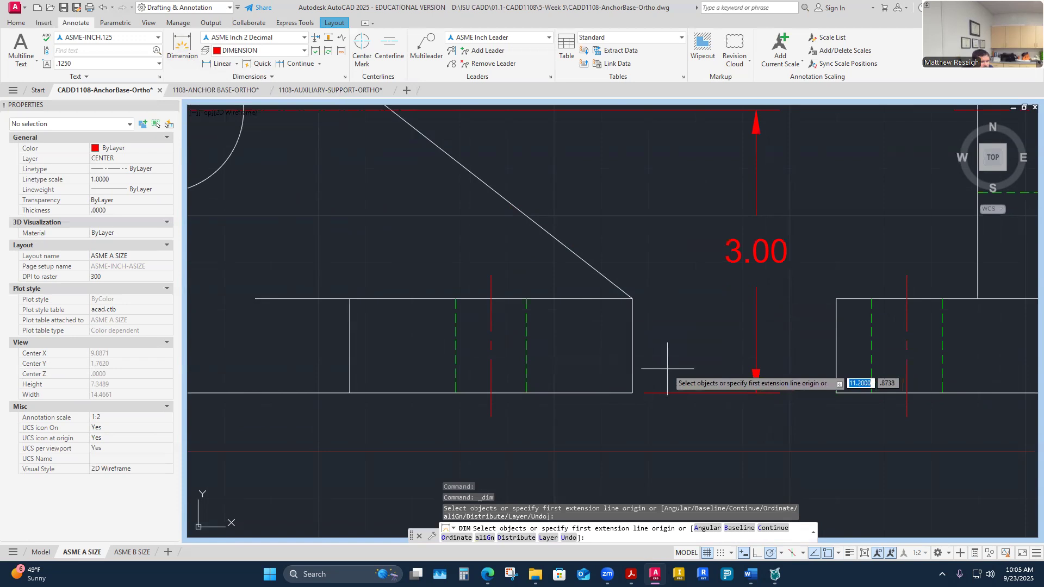
pyautogui.click(633, 392)
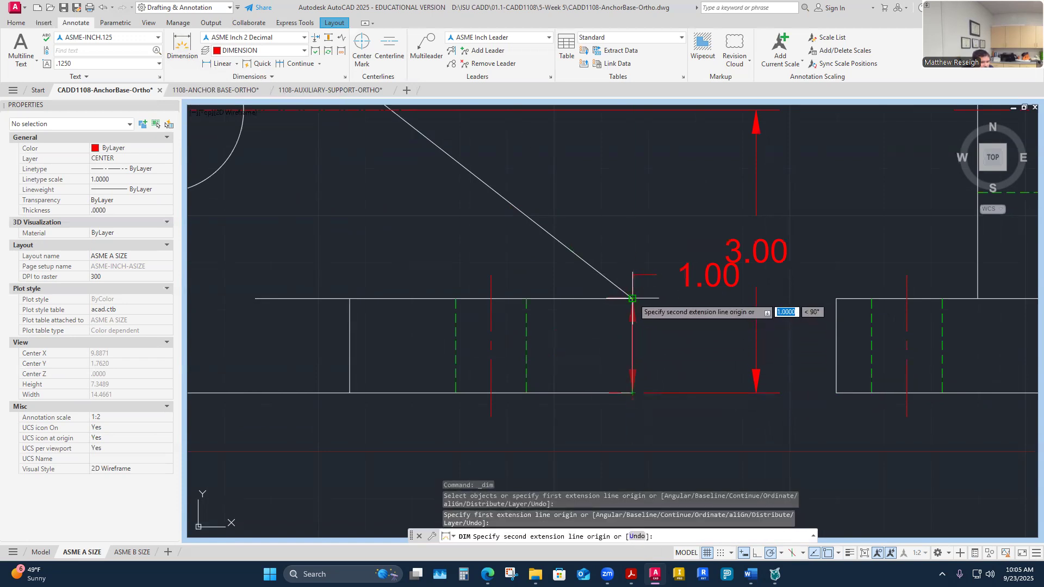
pyautogui.click(632, 298)
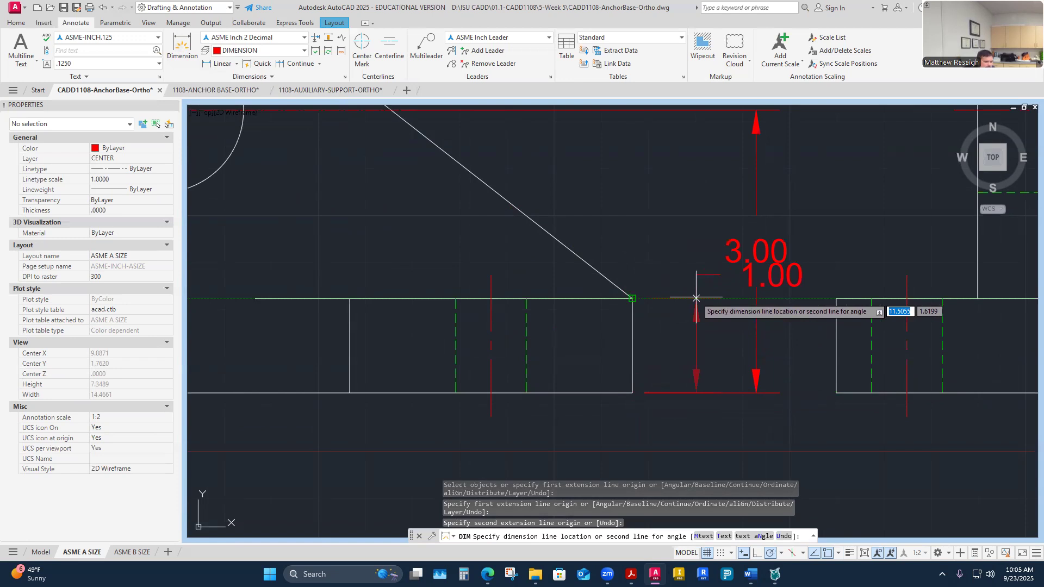
pyautogui.write('.375')
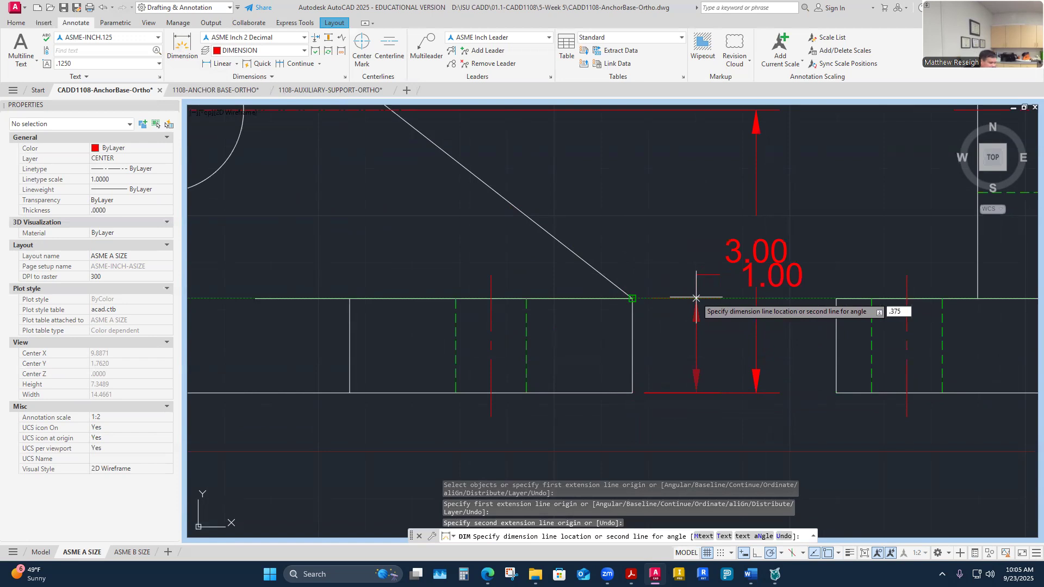
pyautogui.press('Return')
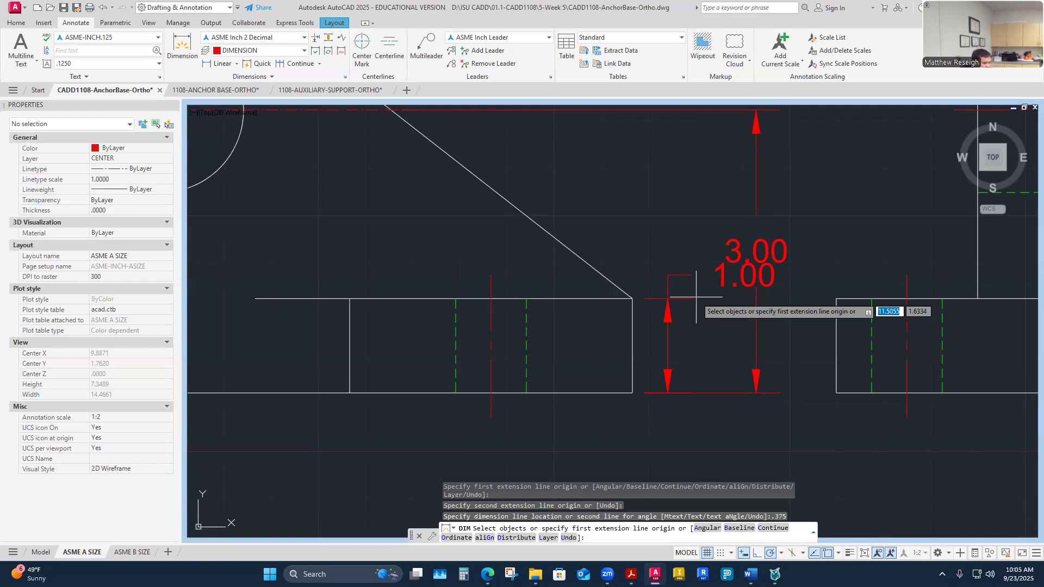
pyautogui.press('Return')
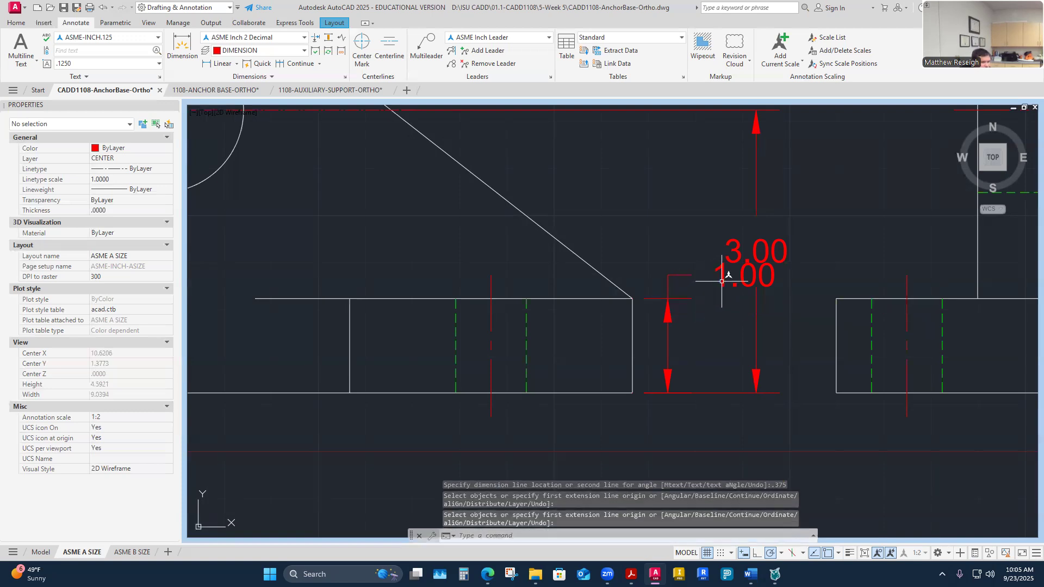
pyautogui.click(721, 280)
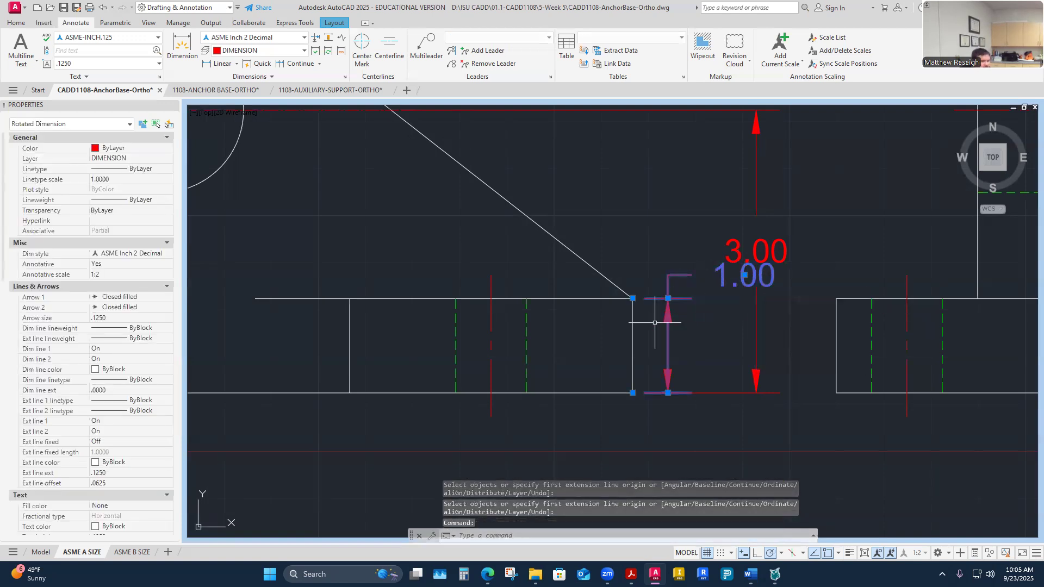
pyautogui.press('Escape')
pyautogui.scroll(-5, 699, 356)
pyautogui.scroll(5, 698, 261)
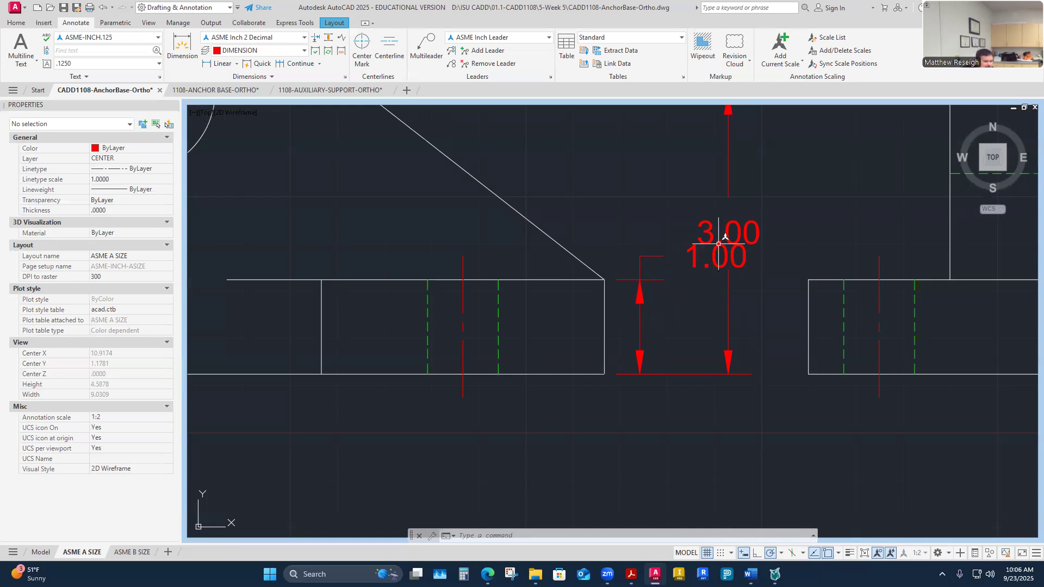
# Move the base height dimension's text down to the middle of its dimension line, between the two extension lines.
pyautogui.scroll(-3, 706, 331)
pyautogui.scroll(3, 719, 343)
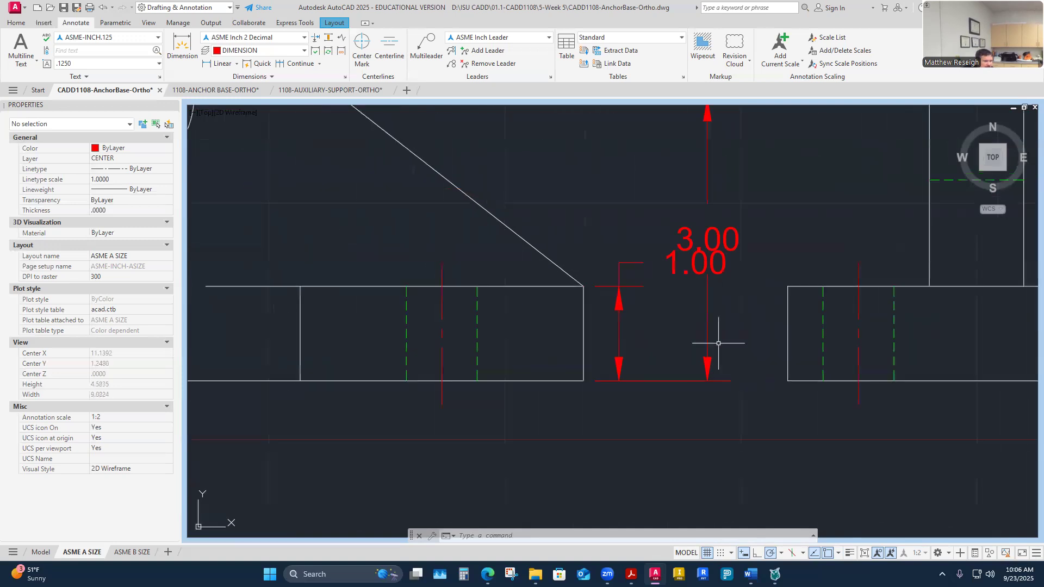
pyautogui.click(701, 267)
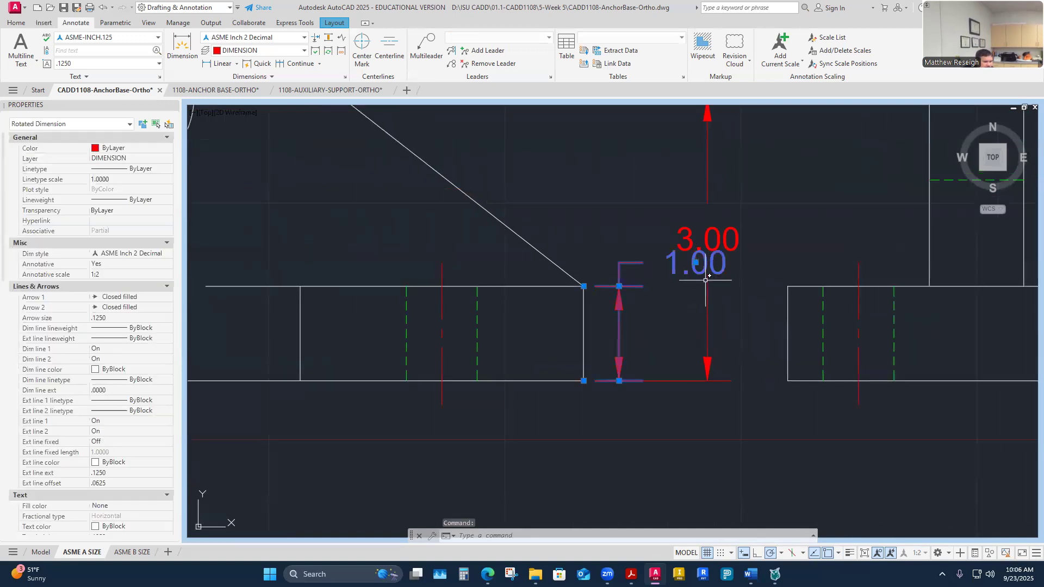
pyautogui.click(696, 262)
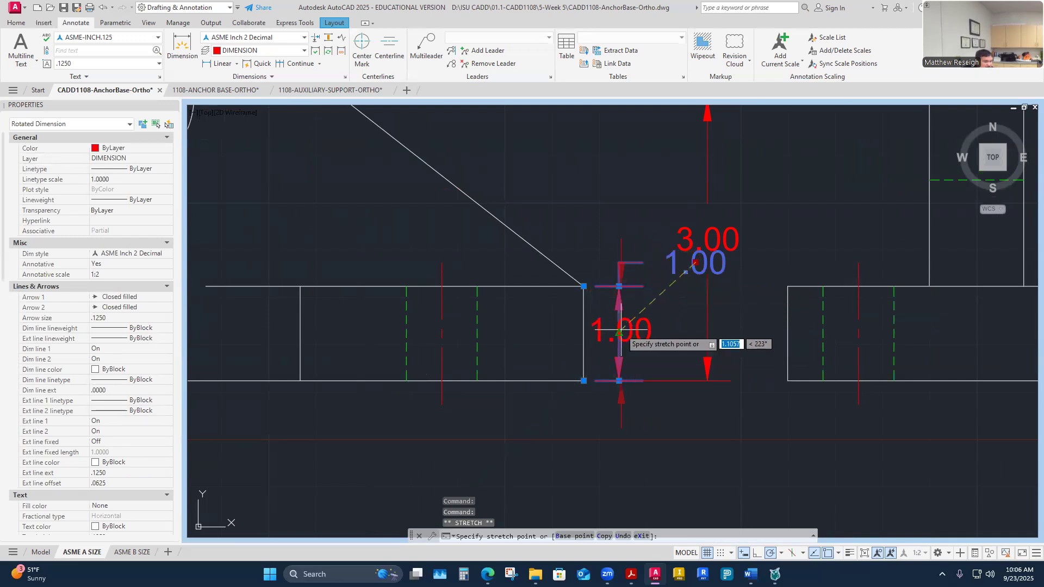
pyautogui.click(626, 333)
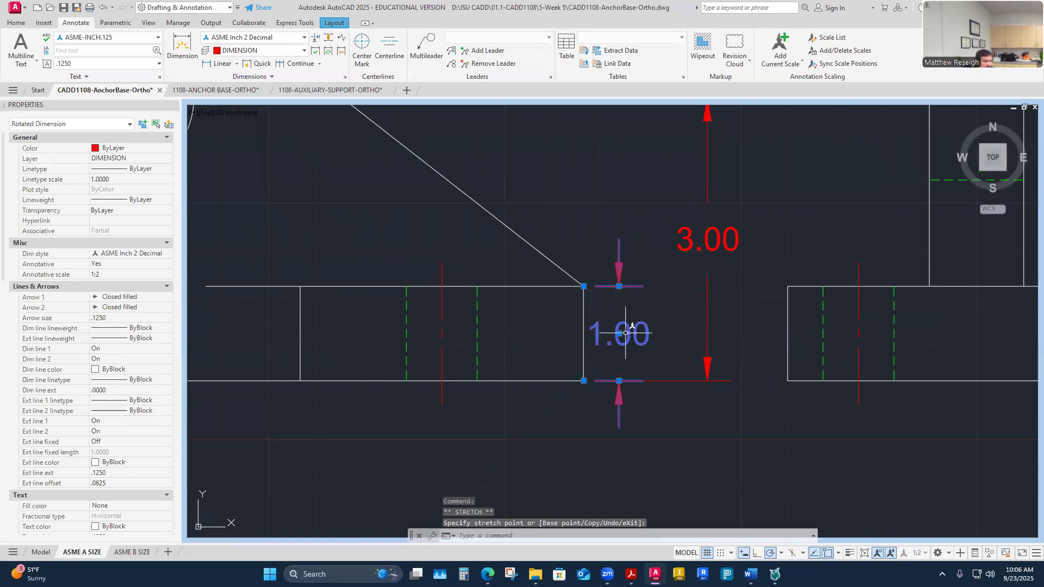
pyautogui.moveTo(618, 336)
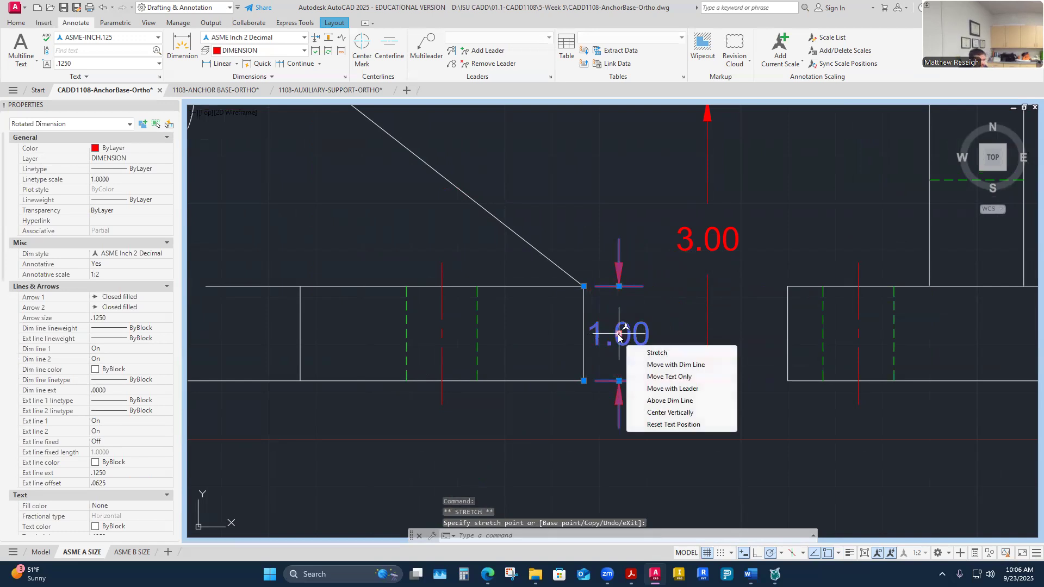
pyautogui.press('Escape')
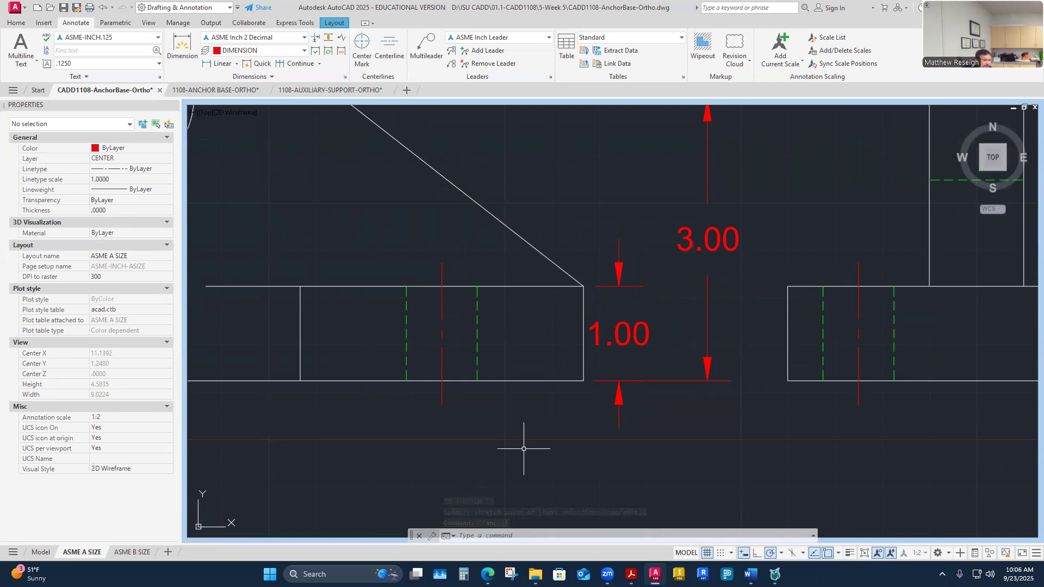
pyautogui.scroll(-4, 530, 405)
pyautogui.scroll(4, 545, 405)
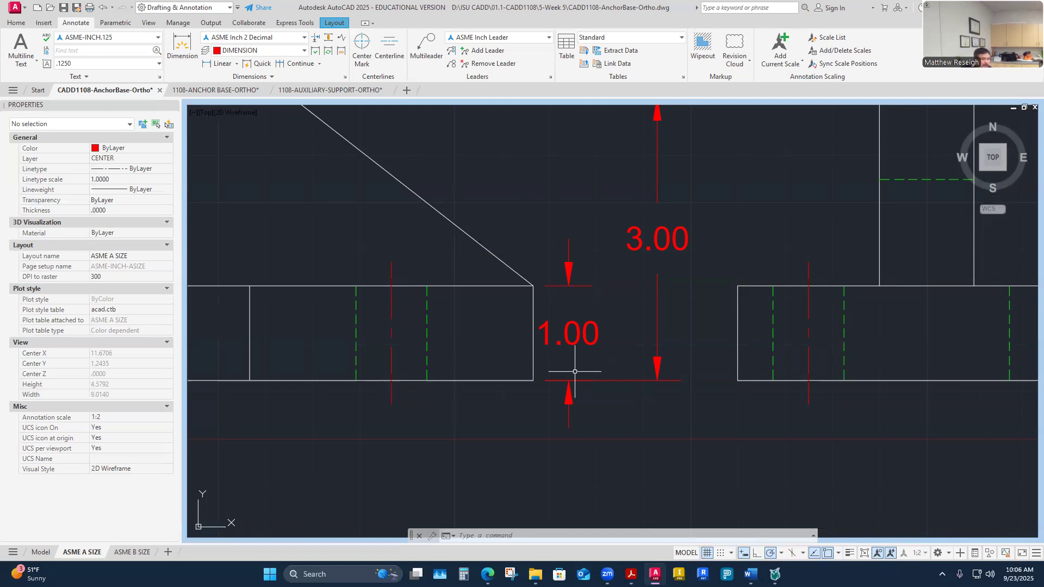
# Try placing the base height dimension's text outside the extension lines, below the base's lower-right corner.
pyautogui.scroll(-3, 560, 391)
pyautogui.scroll(3, 556, 400)
pyautogui.scroll(-2, 555, 400)
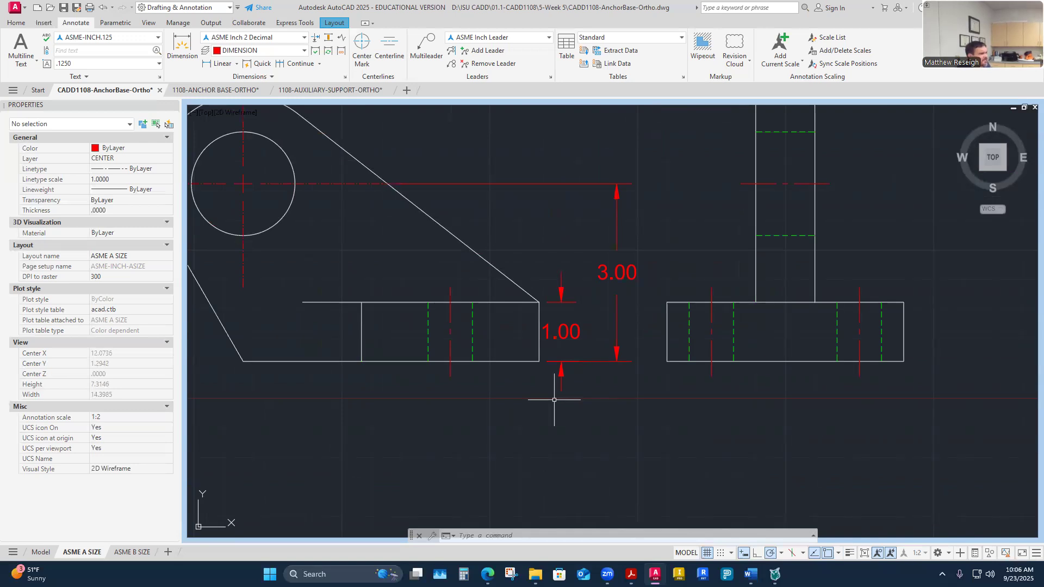
pyautogui.scroll(2, 573, 328)
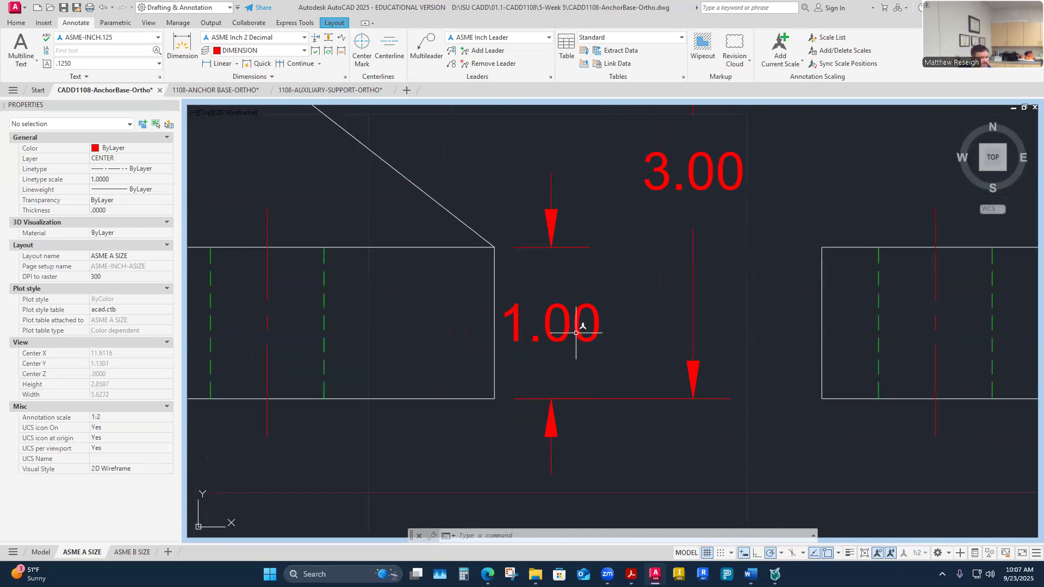
pyautogui.click(577, 333)
pyautogui.click(551, 323)
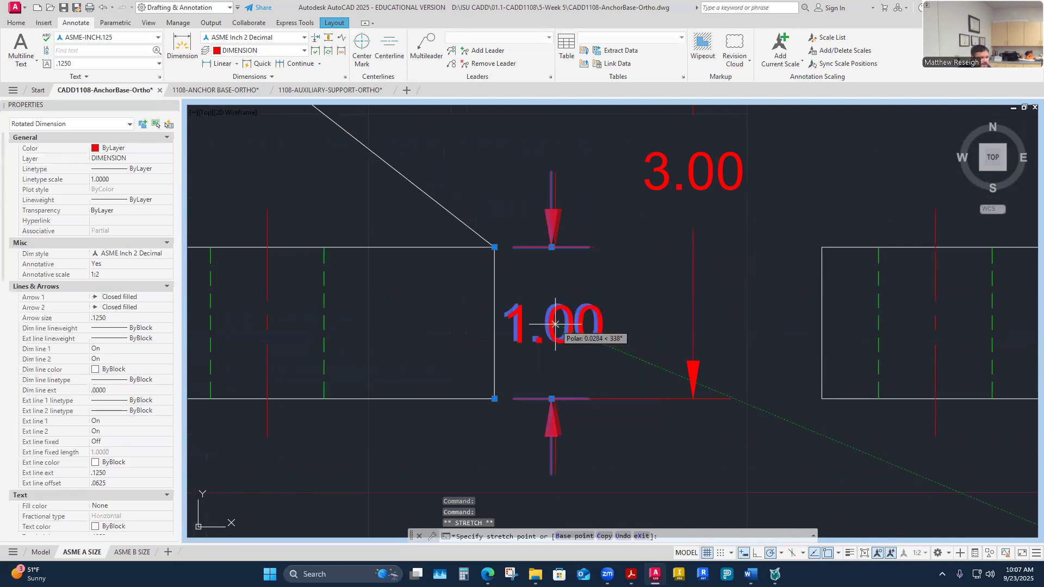
pyautogui.scroll(-2, 555, 324)
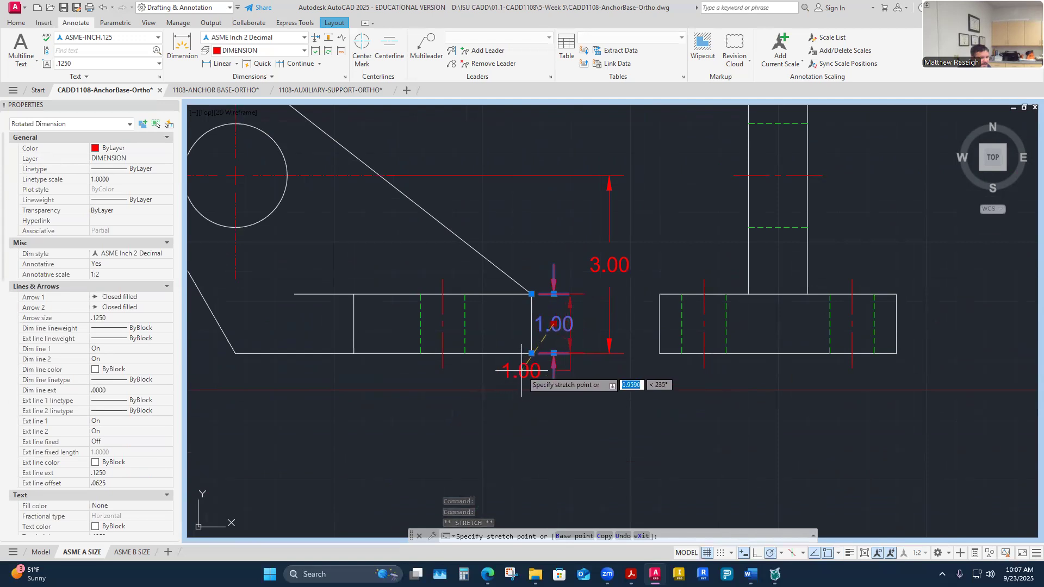
pyautogui.scroll(3, 556, 326)
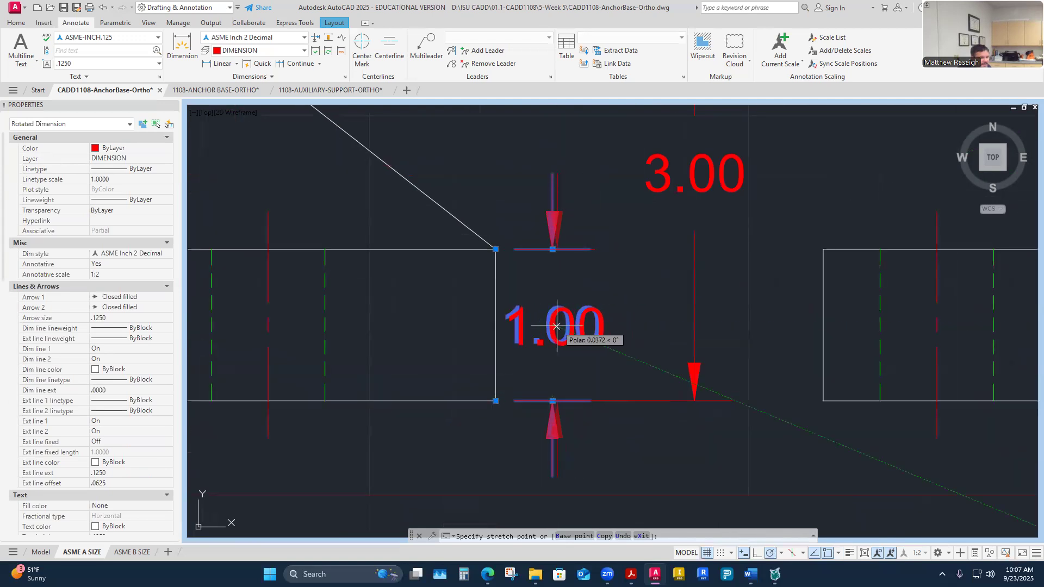
pyautogui.scroll(-2, 552, 325)
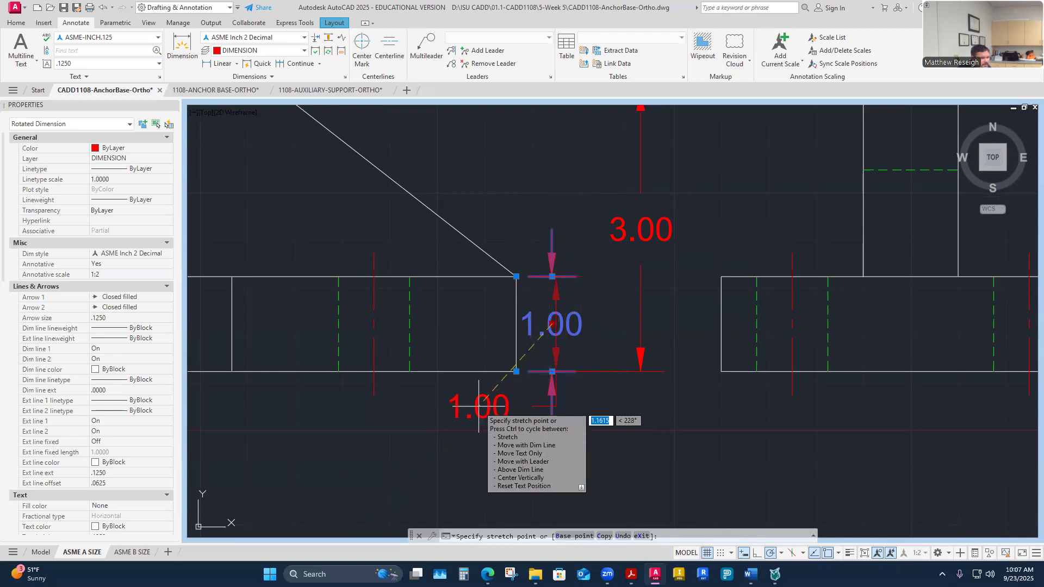
pyautogui.scroll(2, 478, 407)
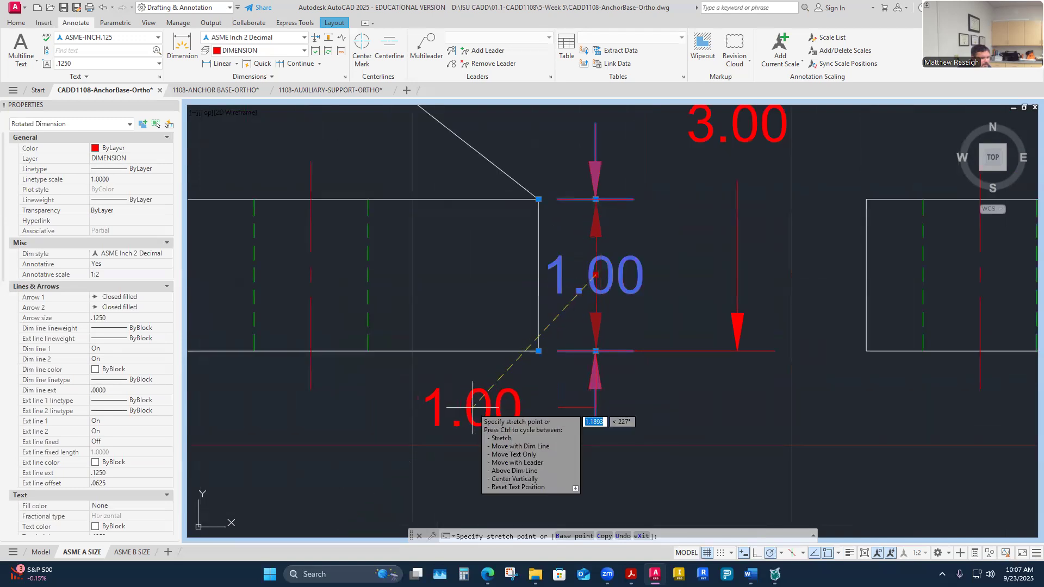
pyautogui.click(473, 406)
pyautogui.press('Escape')
pyautogui.scroll(-4, 516, 413)
pyautogui.scroll(4, 517, 413)
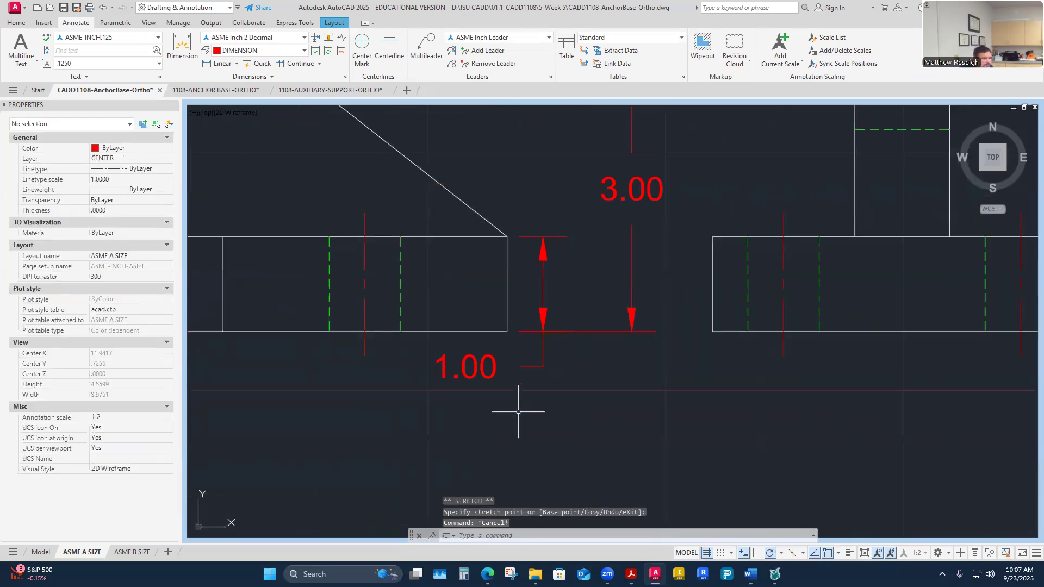
# Return the base height dimension's text to the midpoint of its dimension line, between the extension lines.
pyautogui.click(463, 366)
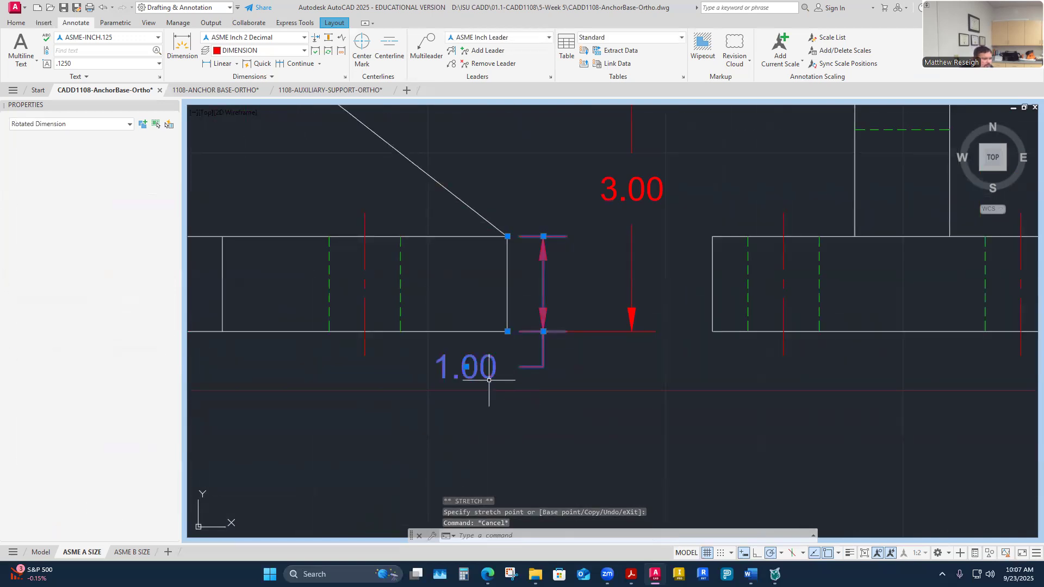
pyautogui.click(464, 367)
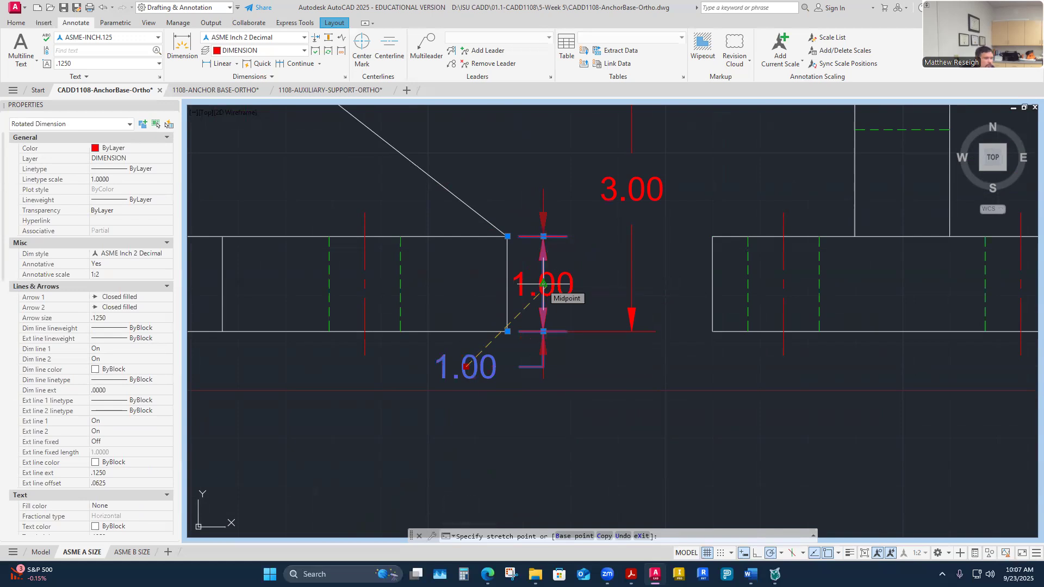
pyautogui.press('Escape')
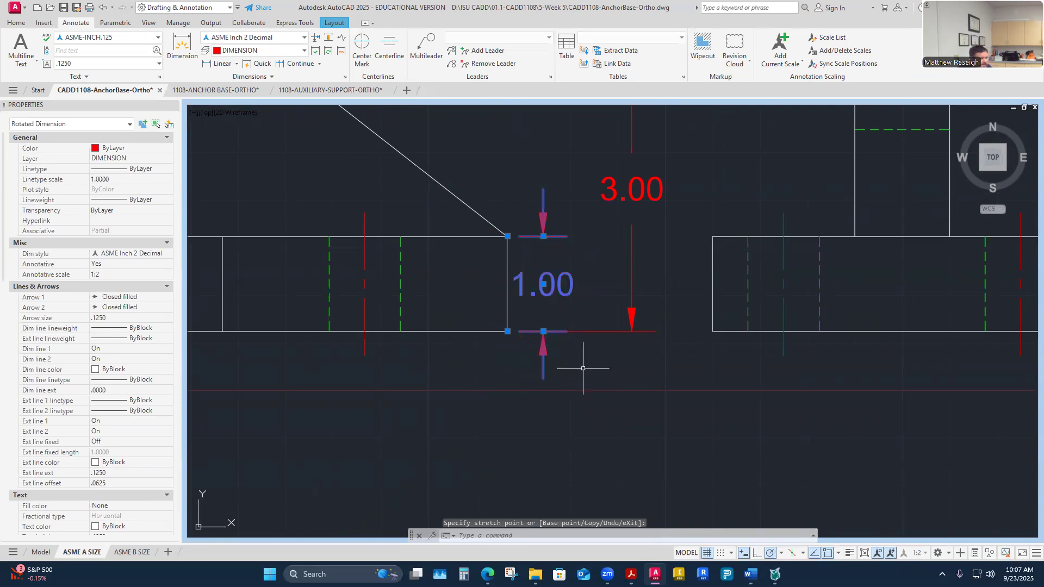
pyautogui.press('Escape')
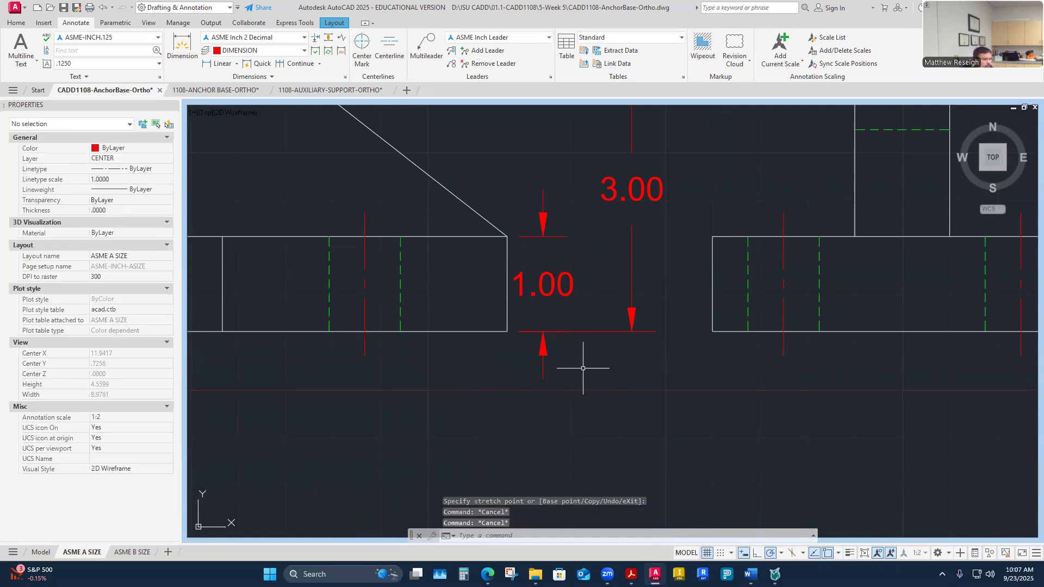
# Review the Fit settings of the ASME Inch 2 Decimal dimension style without changing them.
pyautogui.scroll(-2, 568, 335)
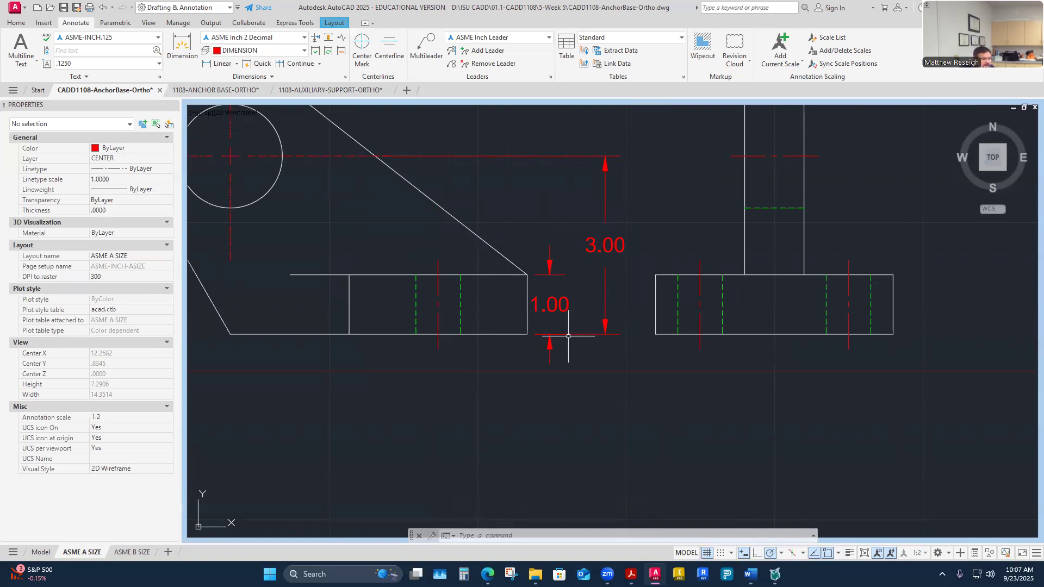
pyautogui.click(345, 77)
pyautogui.click(784, 232)
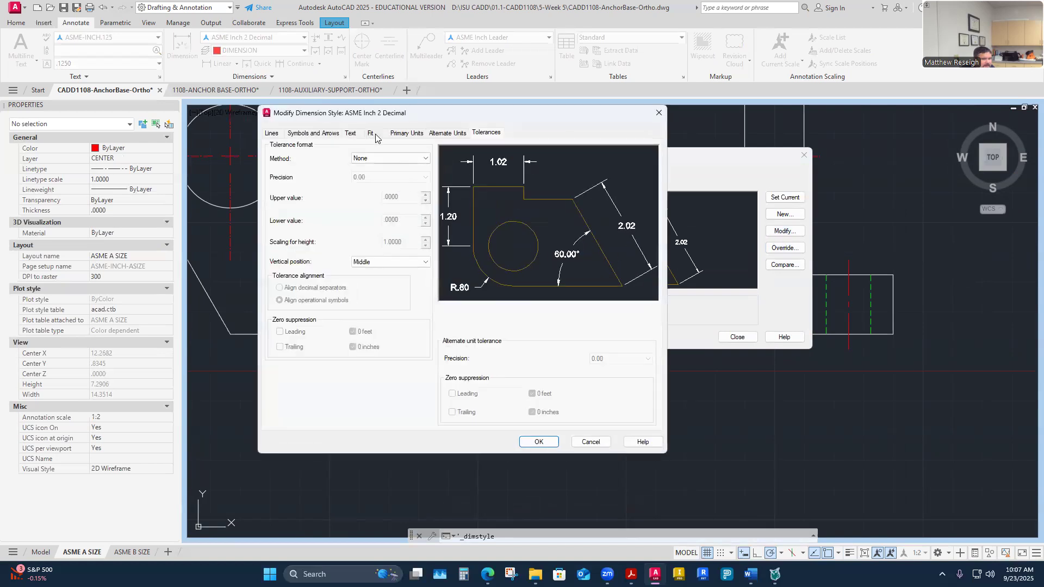
pyautogui.click(372, 133)
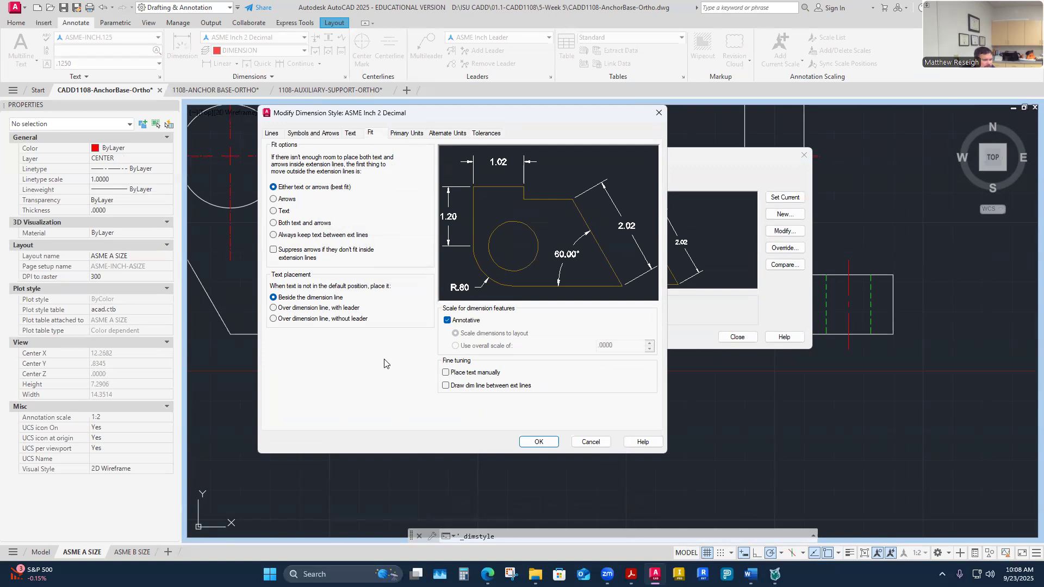
pyautogui.click(597, 443)
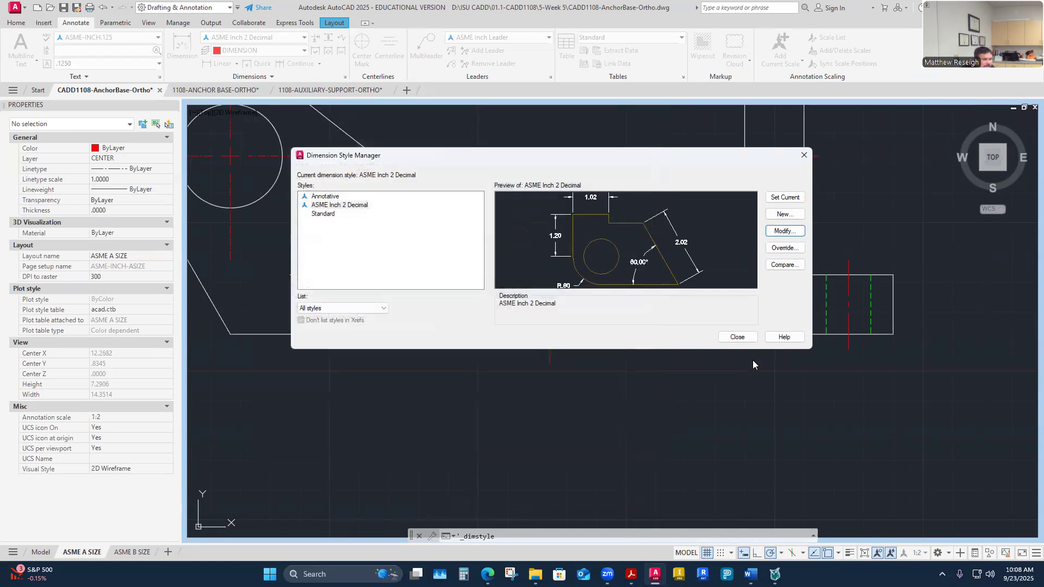
pyautogui.click(746, 342)
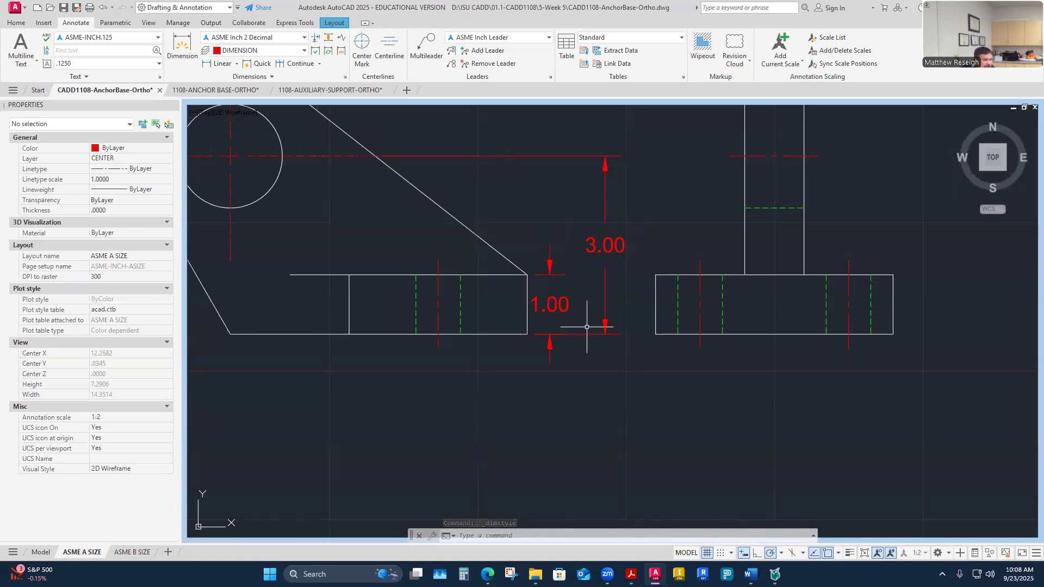
# Check the dimensions in the anchor base reference PDF in Acrobat and return to the AutoCAD drawing.
pyautogui.scroll(-2, 601, 275)
pyautogui.scroll(2, 581, 307)
pyautogui.scroll(-2, 582, 306)
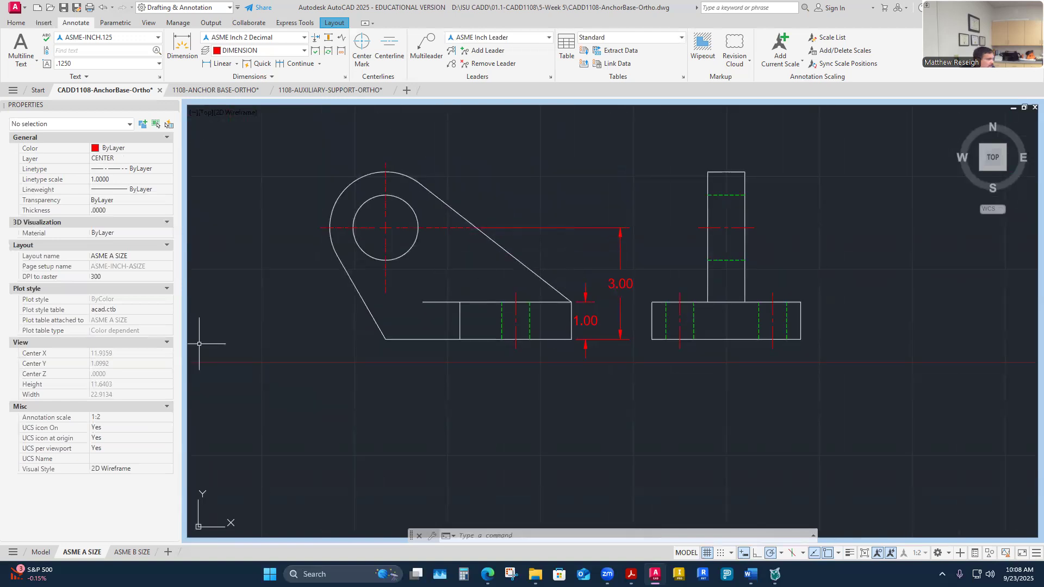
pyautogui.click(630, 574)
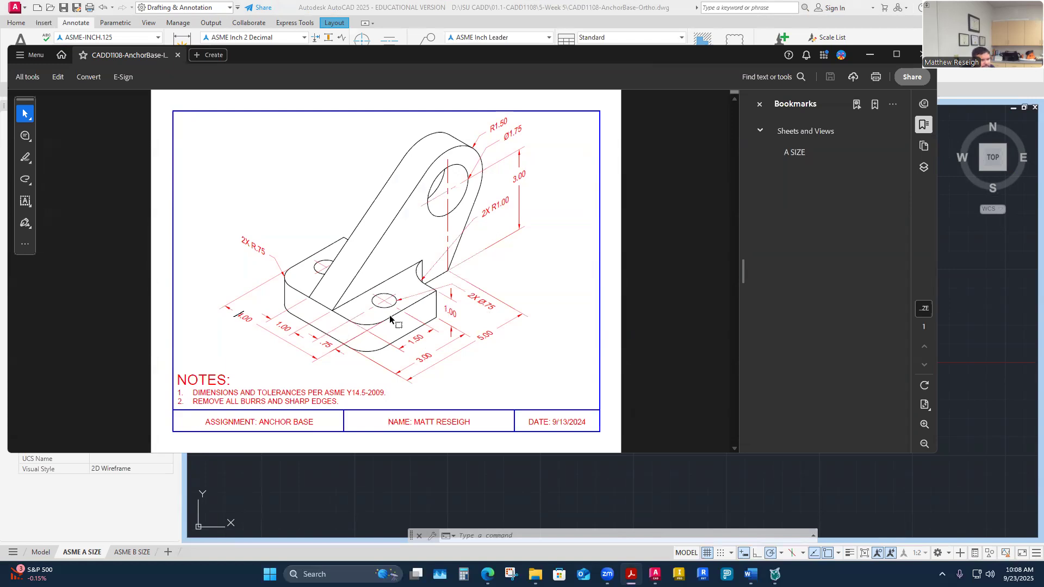
pyautogui.click(602, 514)
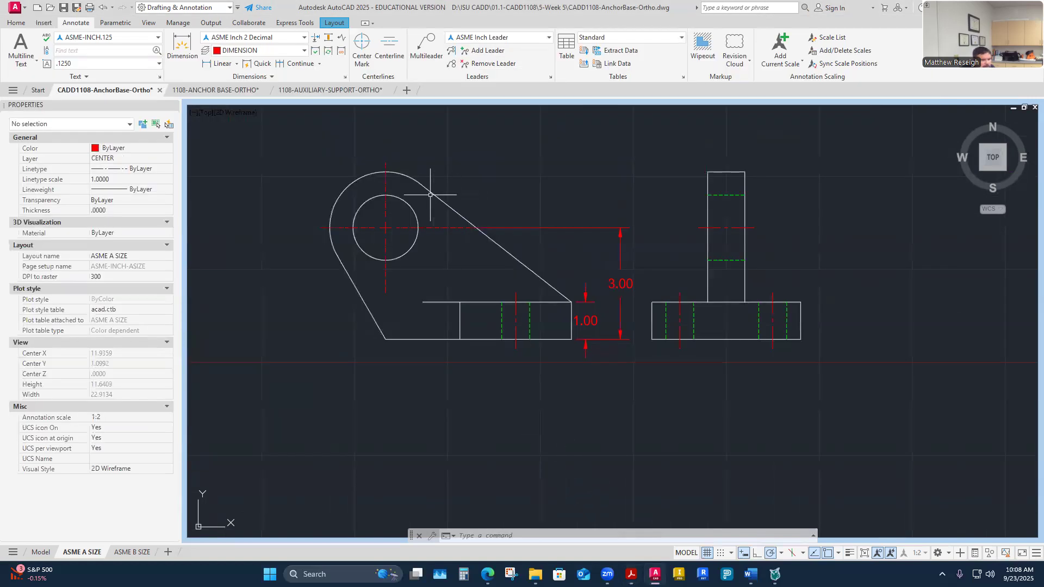
pyautogui.scroll(-2, 489, 264)
pyautogui.scroll(2, 515, 264)
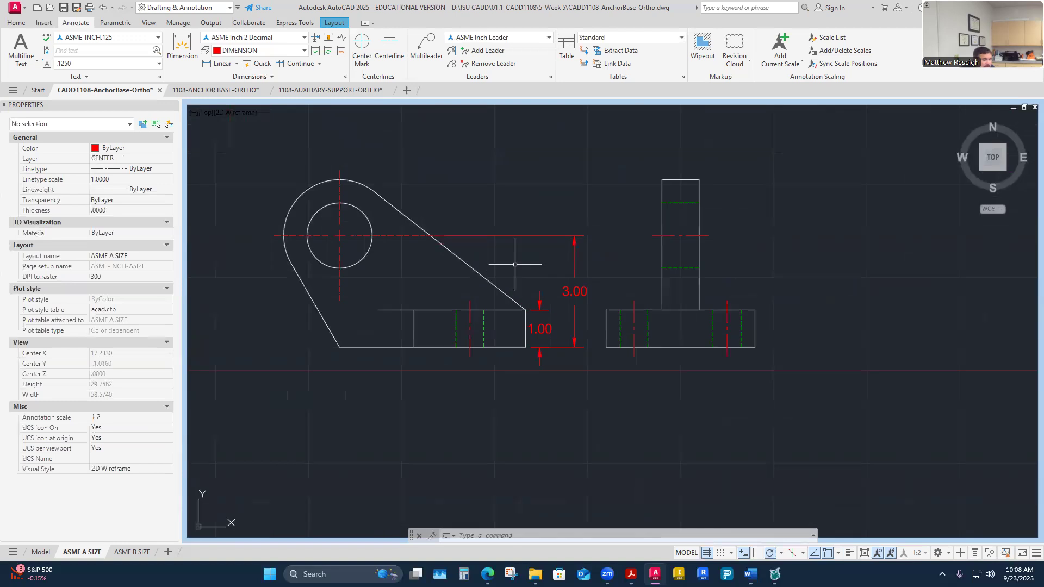
pyautogui.scroll(2, 542, 314)
pyautogui.scroll(-3, 541, 314)
pyautogui.scroll(2, 429, 260)
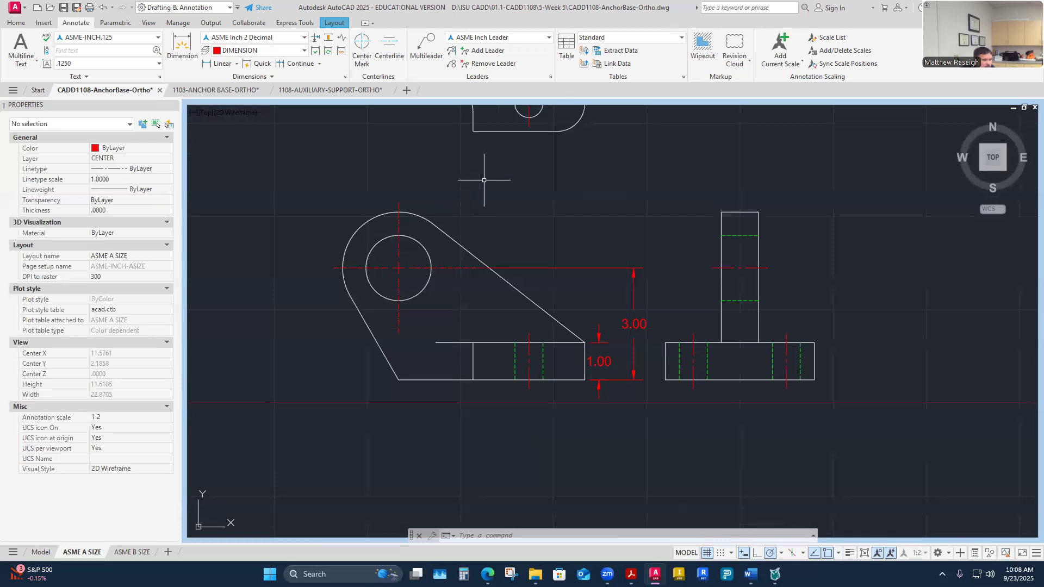
pyautogui.scroll(2, 647, 368)
pyautogui.scroll(-2, 647, 368)
# Dimension the front view's overall height from the top of the arc to the base's lower-right corner, outside the hole-center height dimension.
pyautogui.click(182, 46)
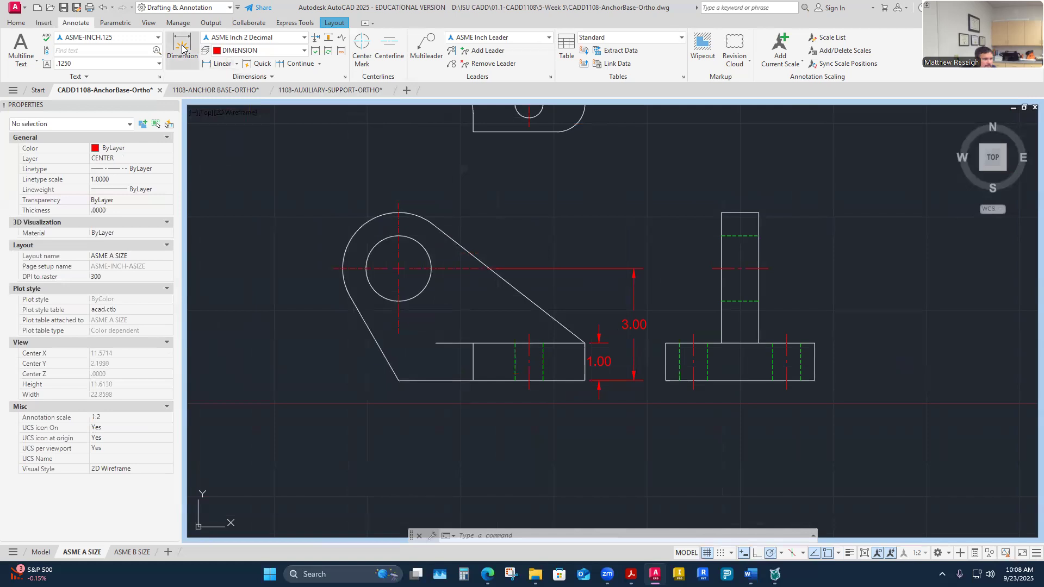
pyautogui.scroll(2, 402, 215)
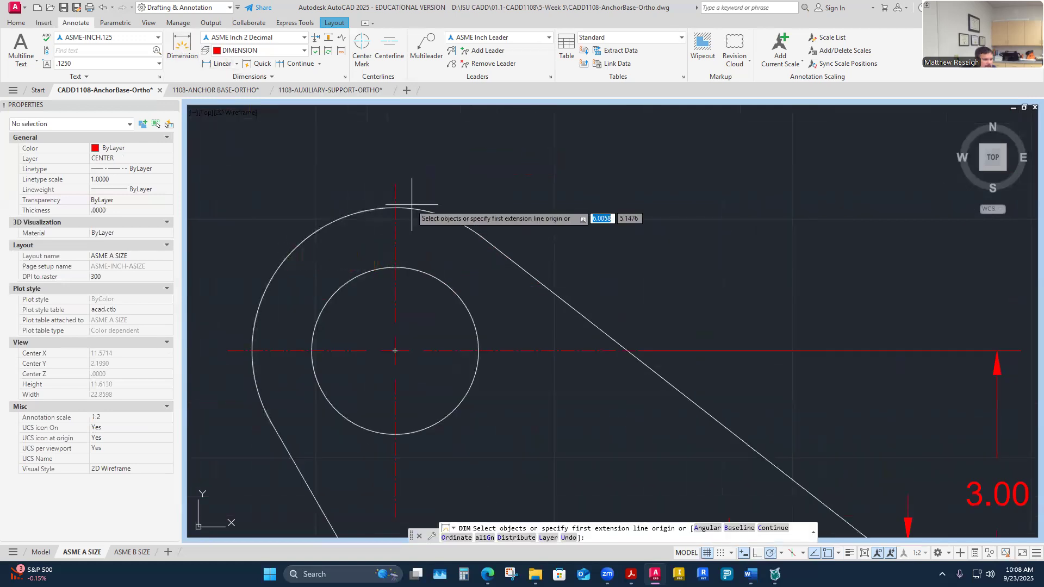
pyautogui.click(393, 207)
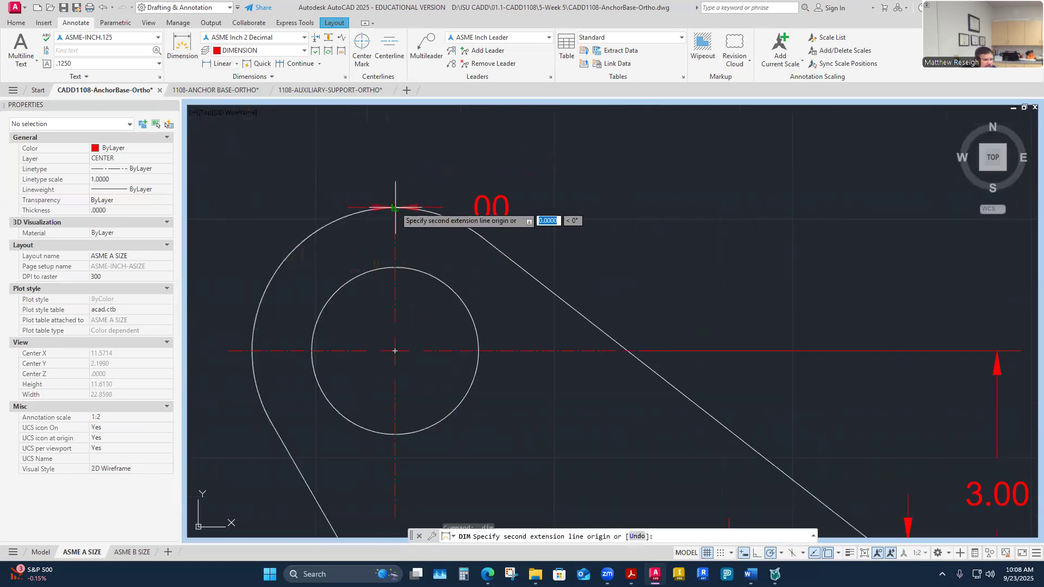
pyautogui.scroll(-3, 397, 206)
pyautogui.scroll(2, 397, 206)
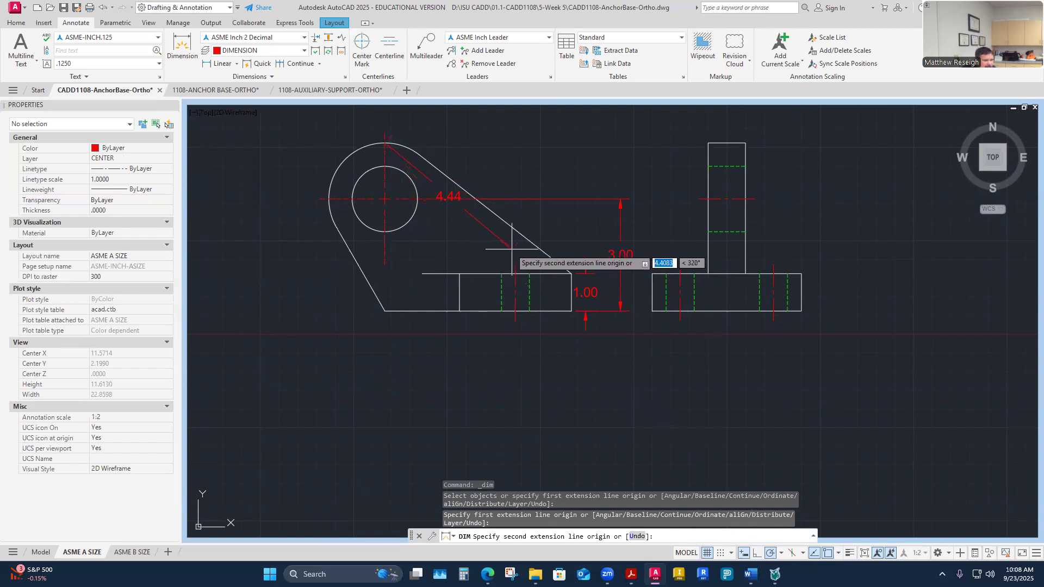
pyautogui.click(572, 311)
pyautogui.scroll(-2, 571, 310)
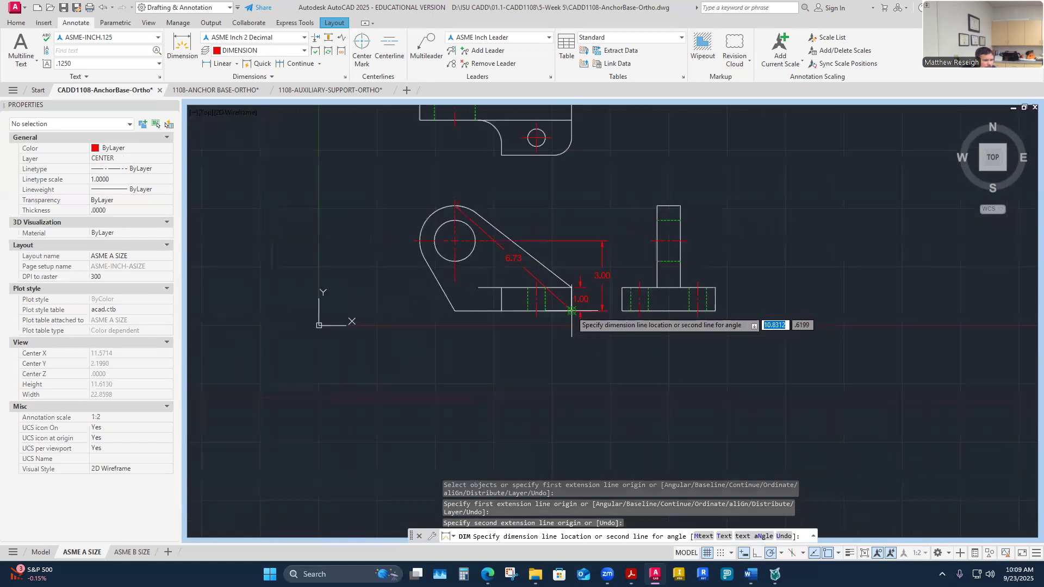
pyautogui.scroll(2, 619, 283)
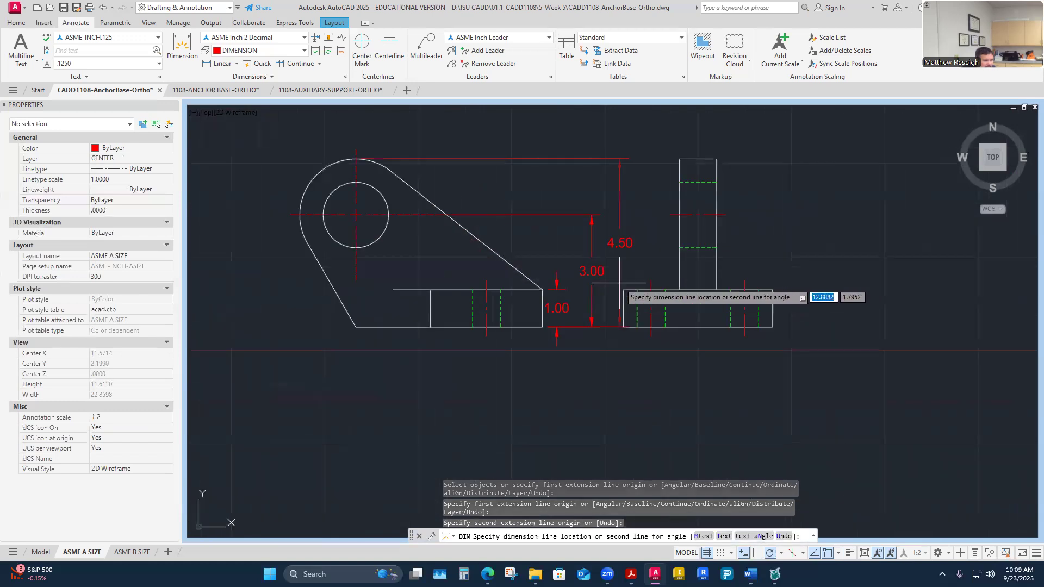
pyautogui.click(613, 272)
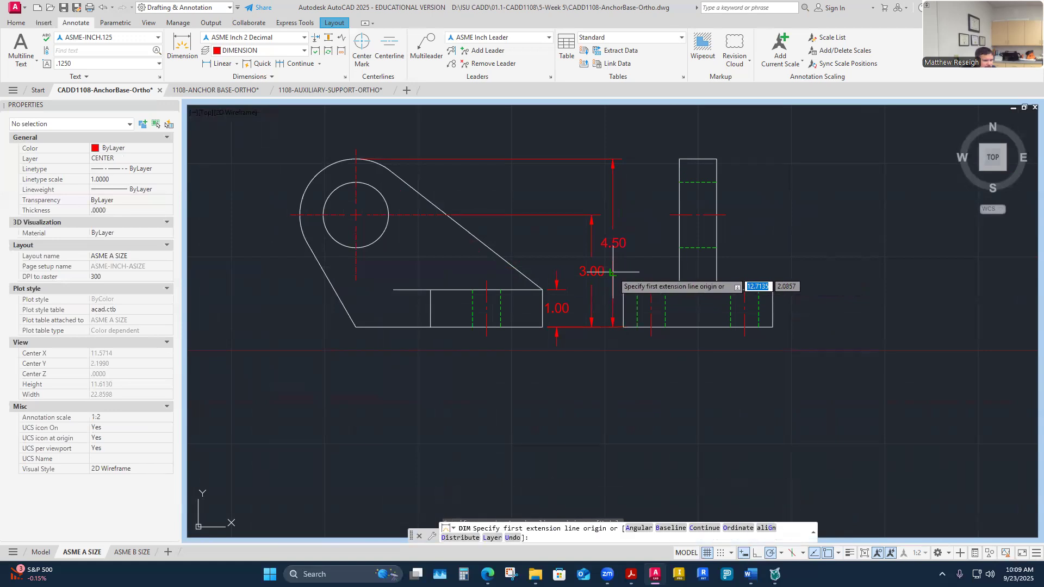
pyautogui.press('Return')
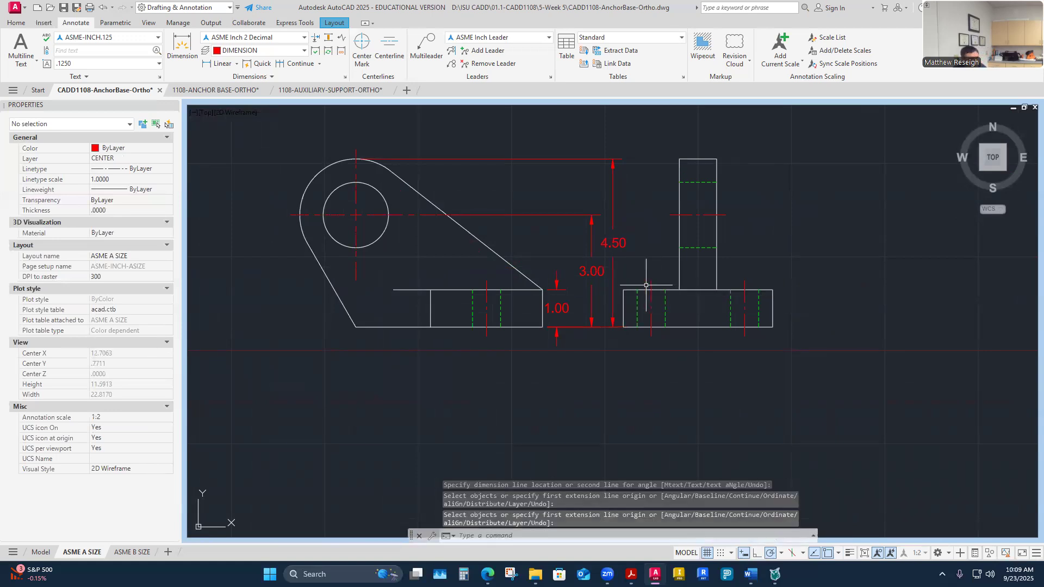
# Examine the spacing and extension lines of the stacked height dimensions between the front and right-side views.
pyautogui.scroll(-2, 606, 340)
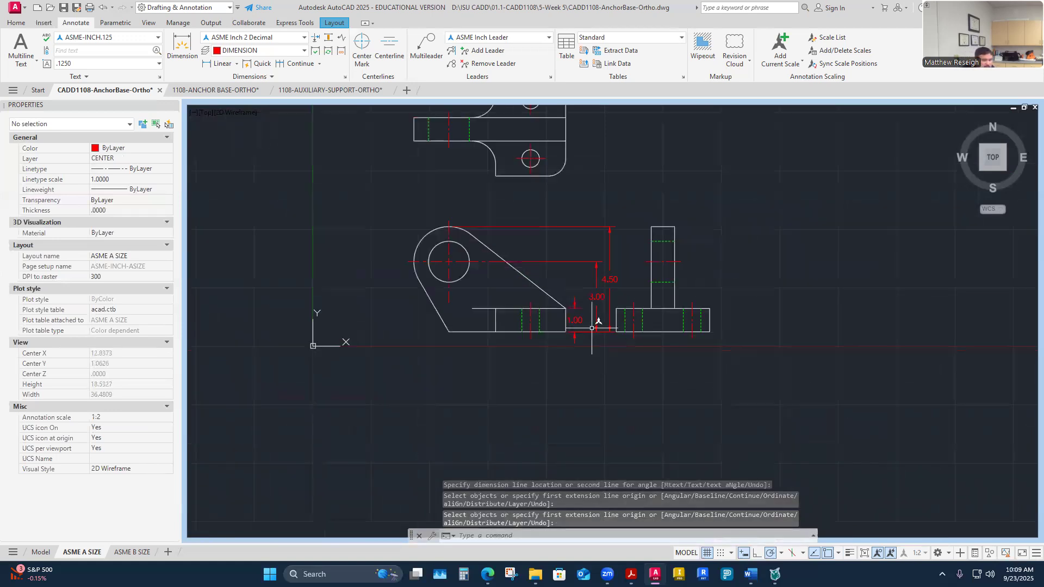
pyautogui.scroll(2, 596, 313)
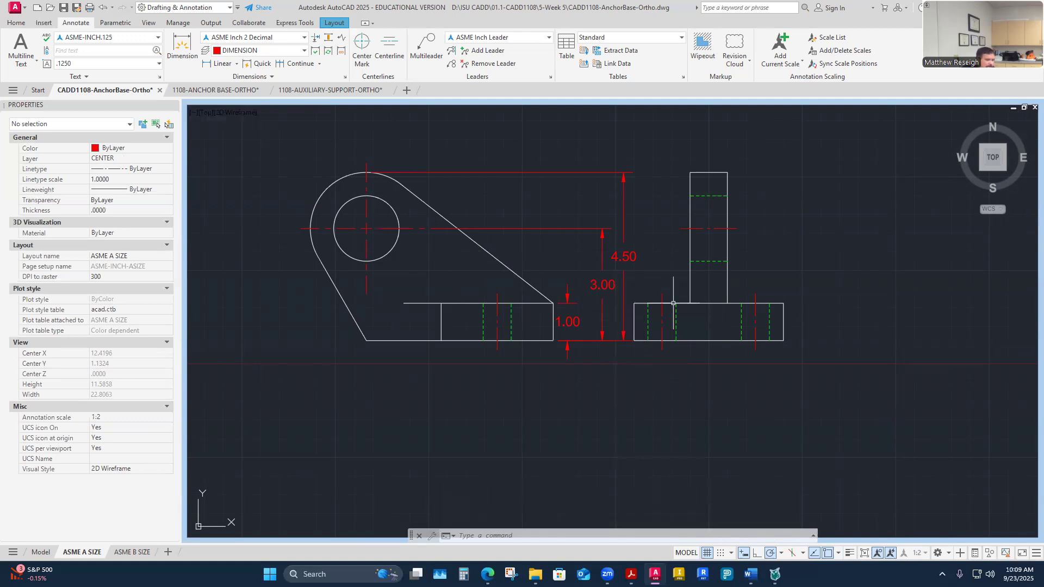
pyautogui.scroll(-2, 641, 351)
pyautogui.scroll(2, 599, 322)
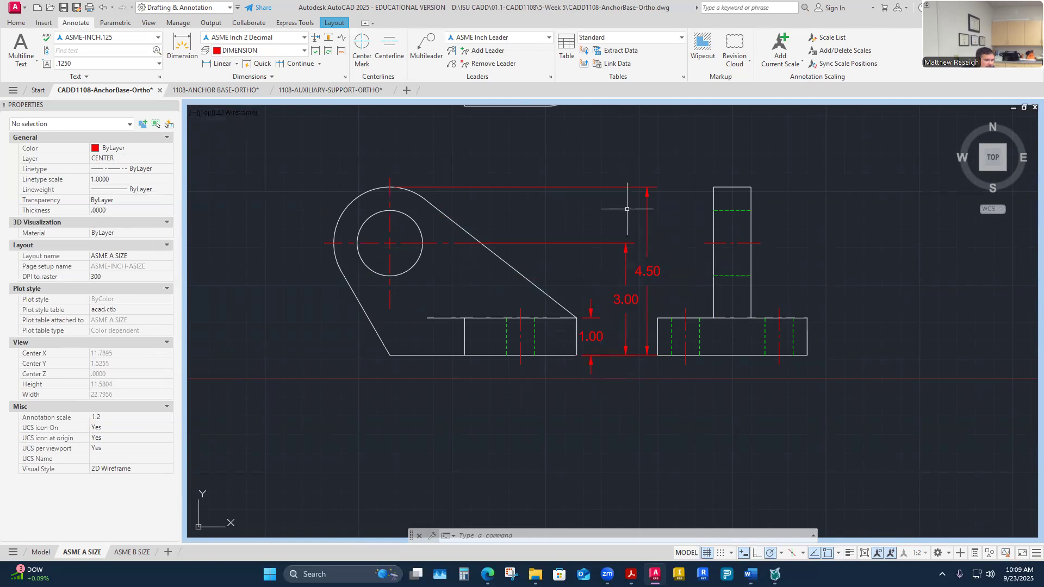
pyautogui.click(603, 186)
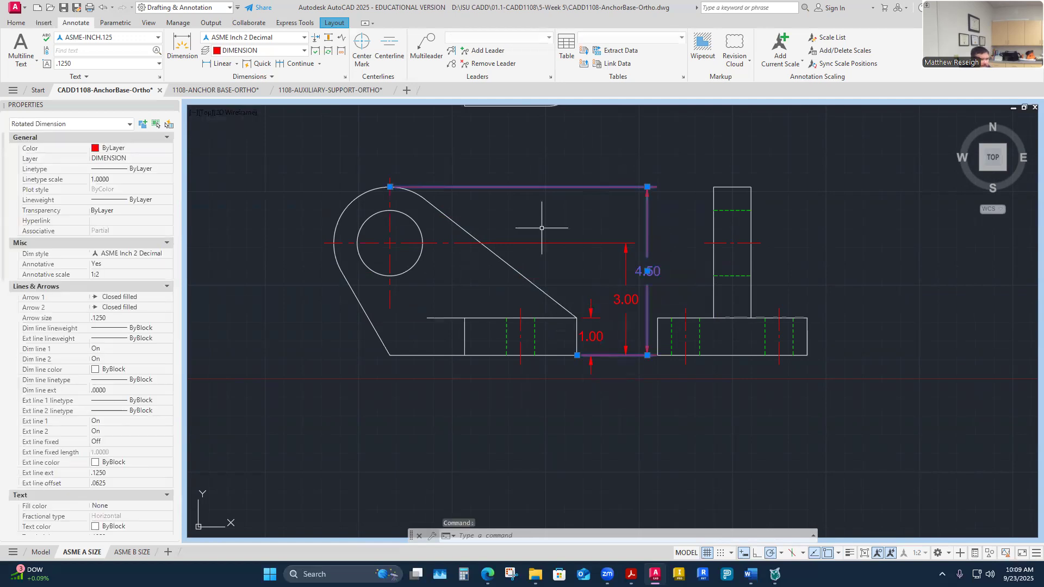
pyautogui.press('Escape')
pyautogui.press('Escape')
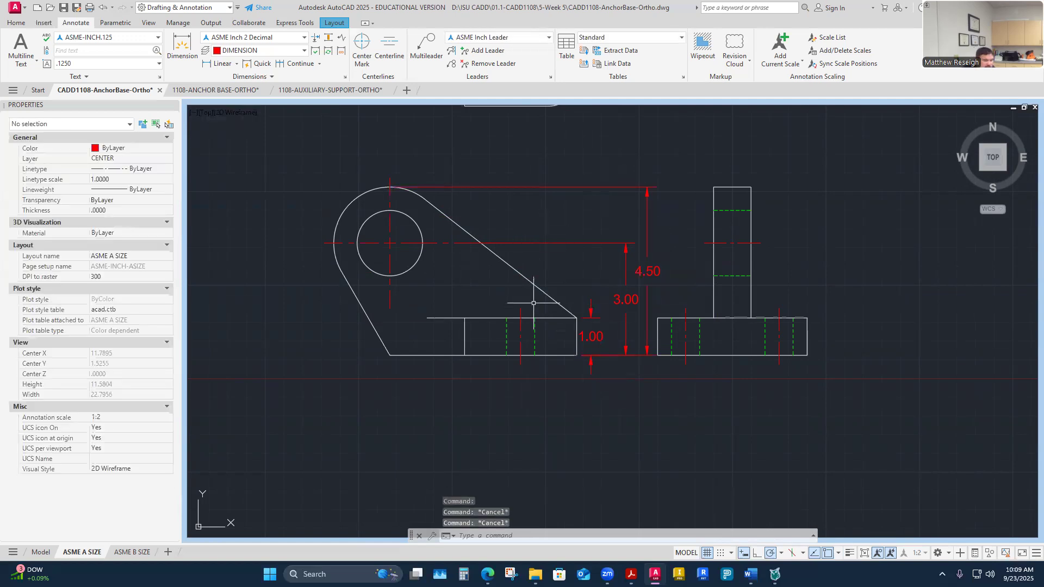
pyautogui.scroll(2, 572, 349)
pyautogui.scroll(-2, 573, 350)
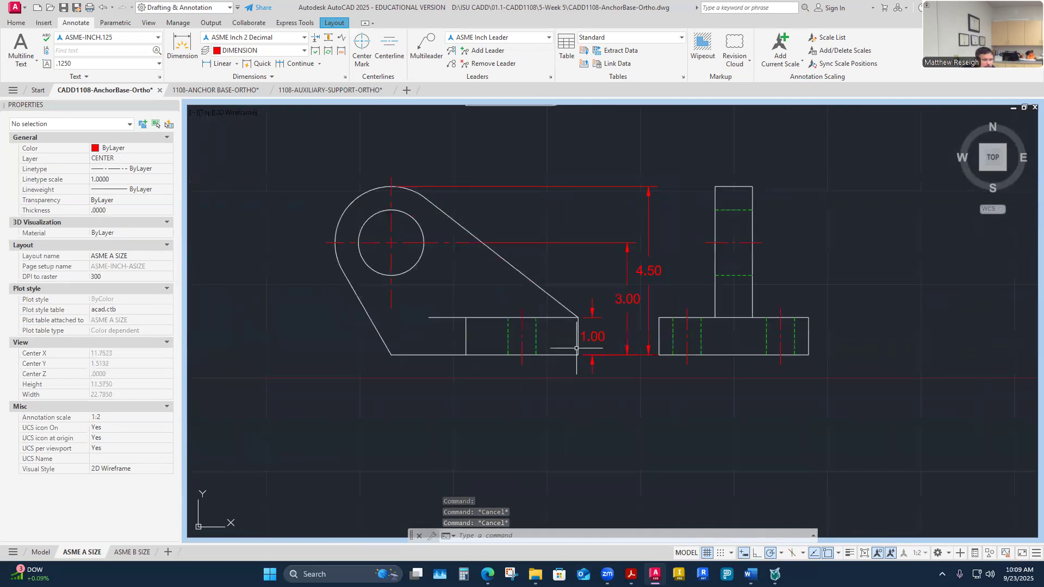
pyautogui.scroll(2, 667, 176)
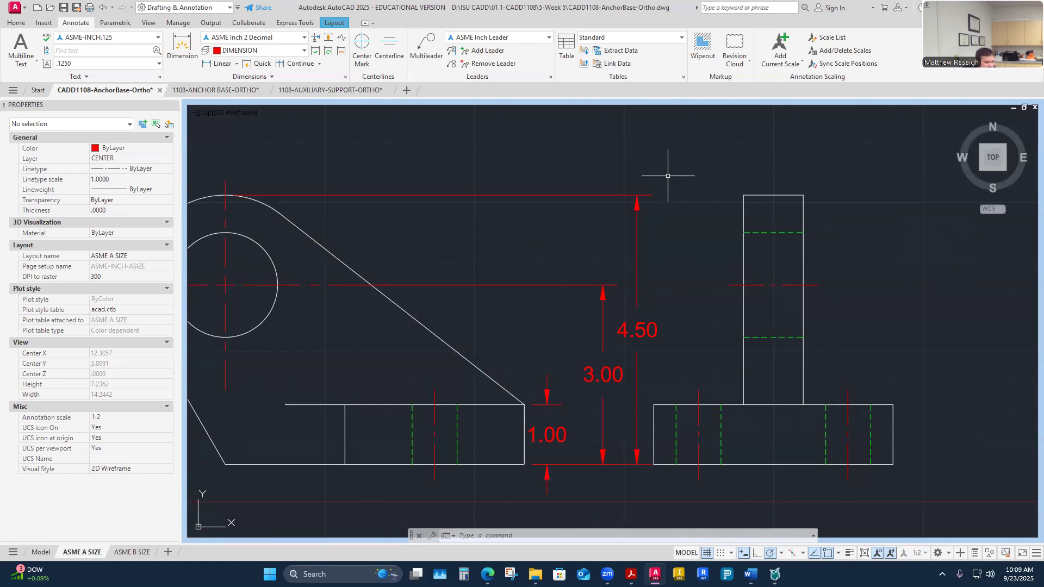
pyautogui.scroll(-4, 636, 313)
pyautogui.scroll(2, 647, 318)
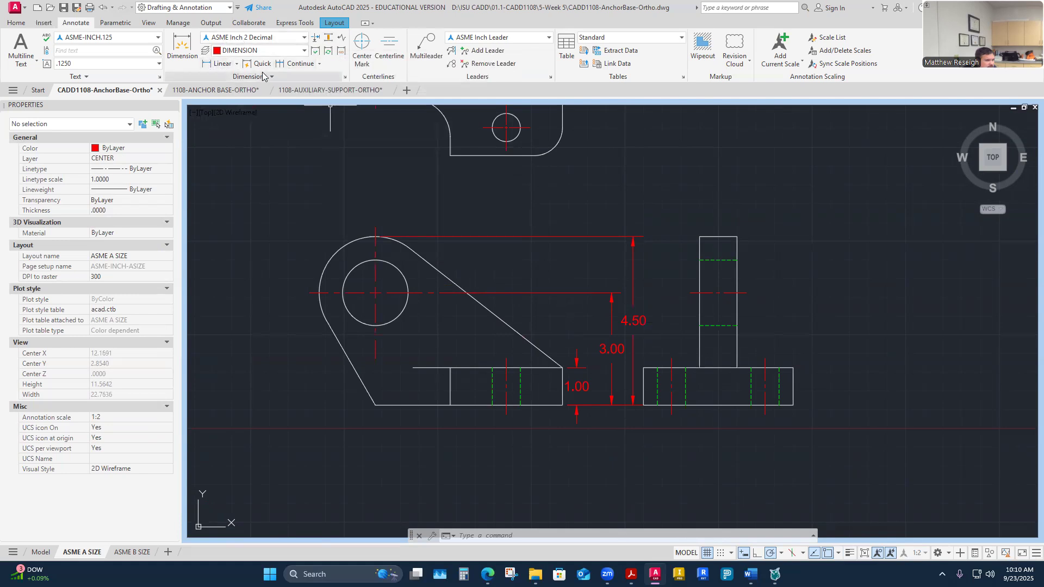
# Space the hole-center and overall height dimensions evenly from the base height dimension with Dimension Space, using the Auto value.
pyautogui.click(16, 23)
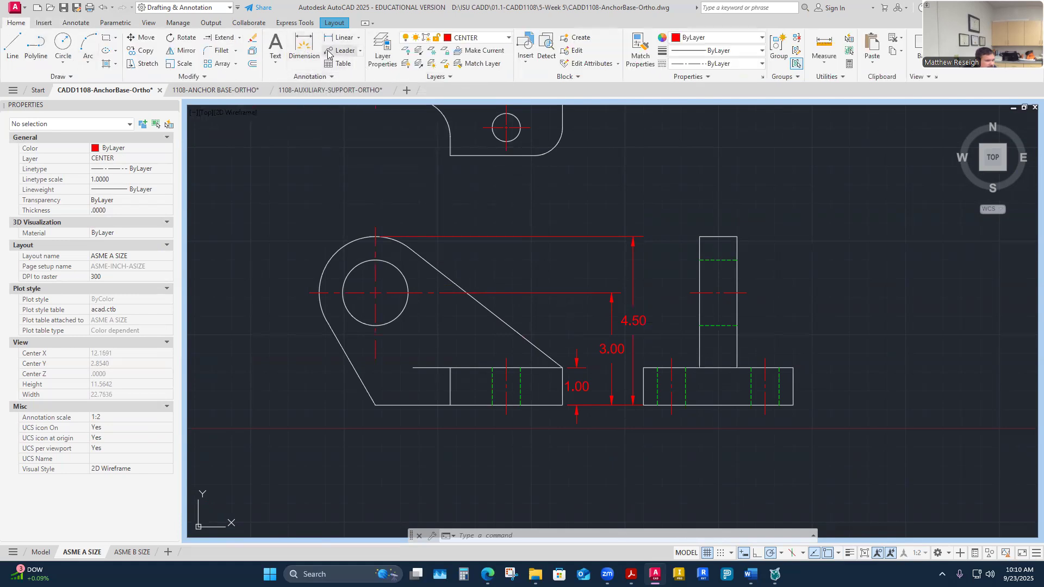
pyautogui.click(74, 24)
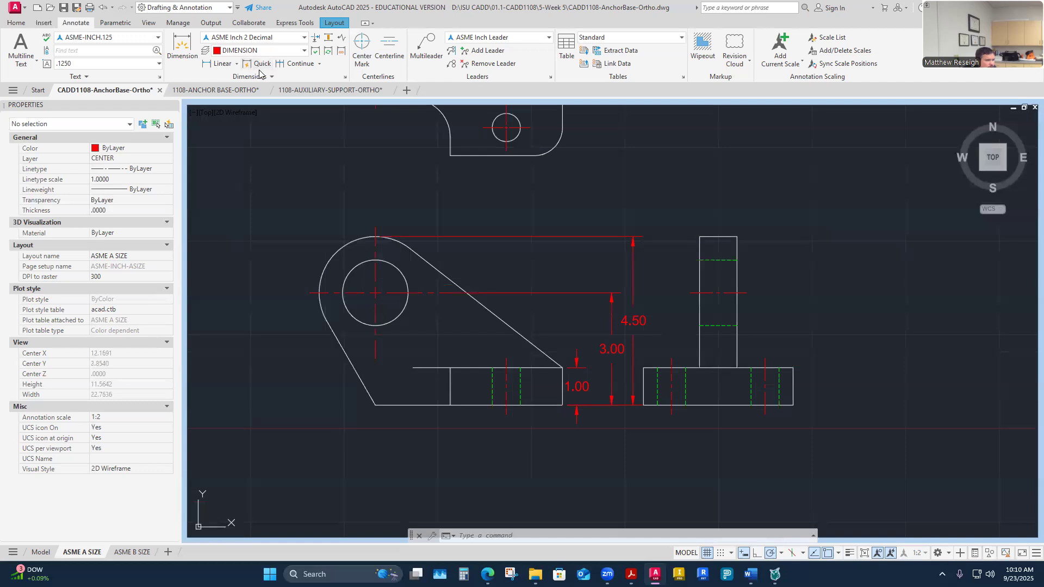
pyautogui.click(328, 38)
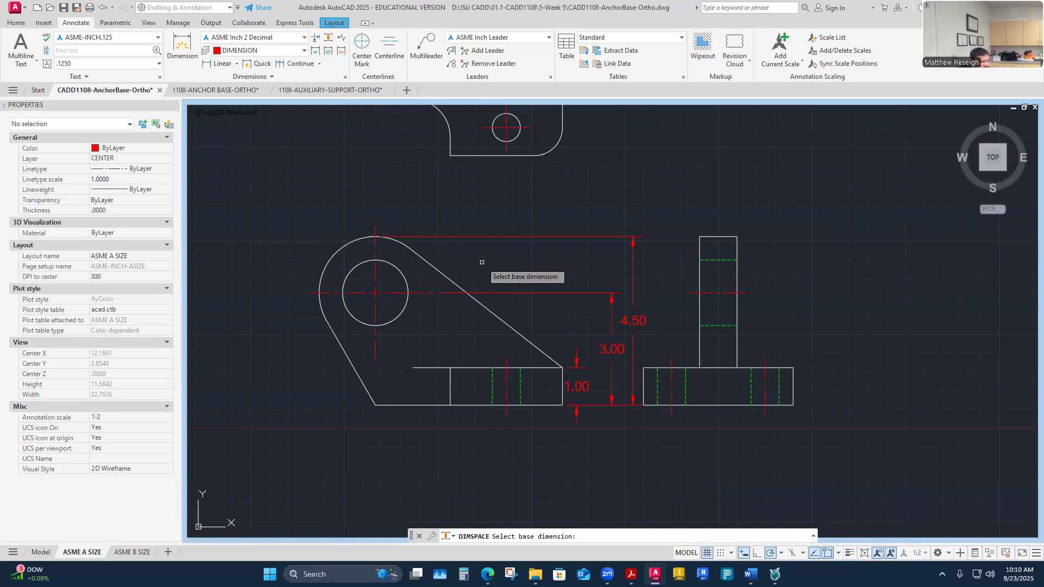
pyautogui.scroll(4, 612, 428)
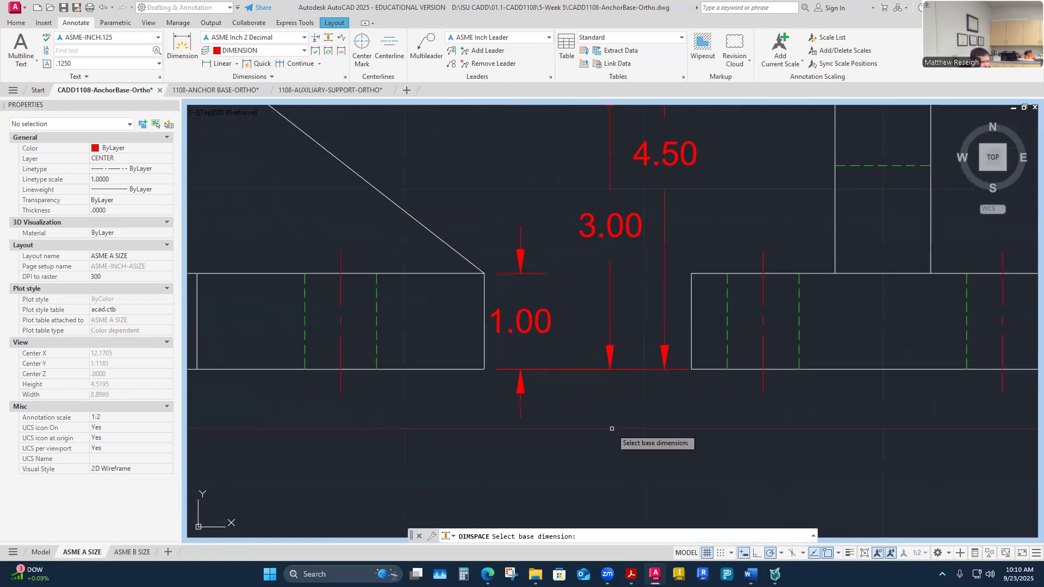
pyautogui.click(530, 327)
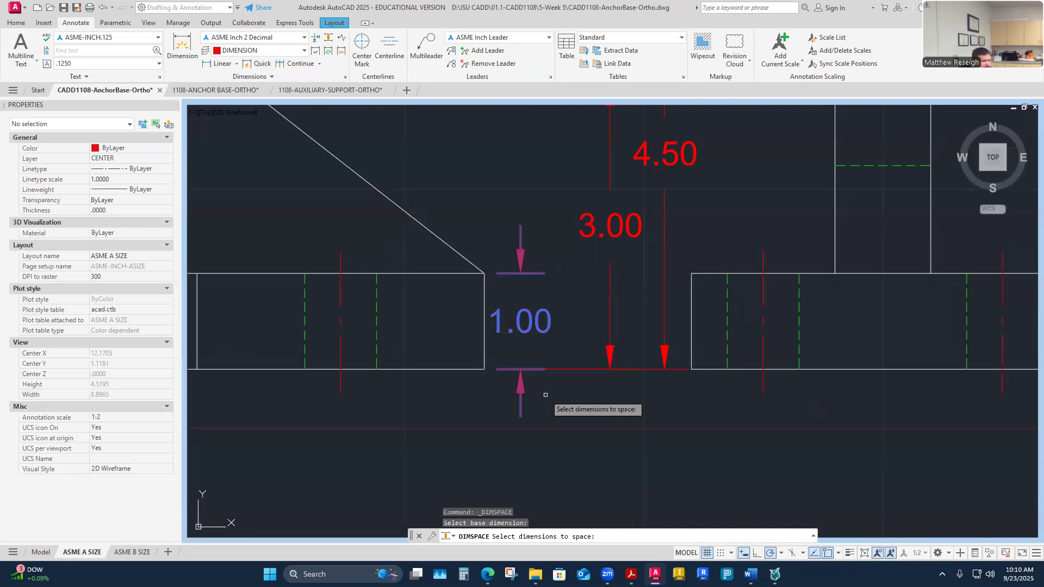
pyautogui.scroll(-5, 571, 396)
pyautogui.scroll(3, 587, 419)
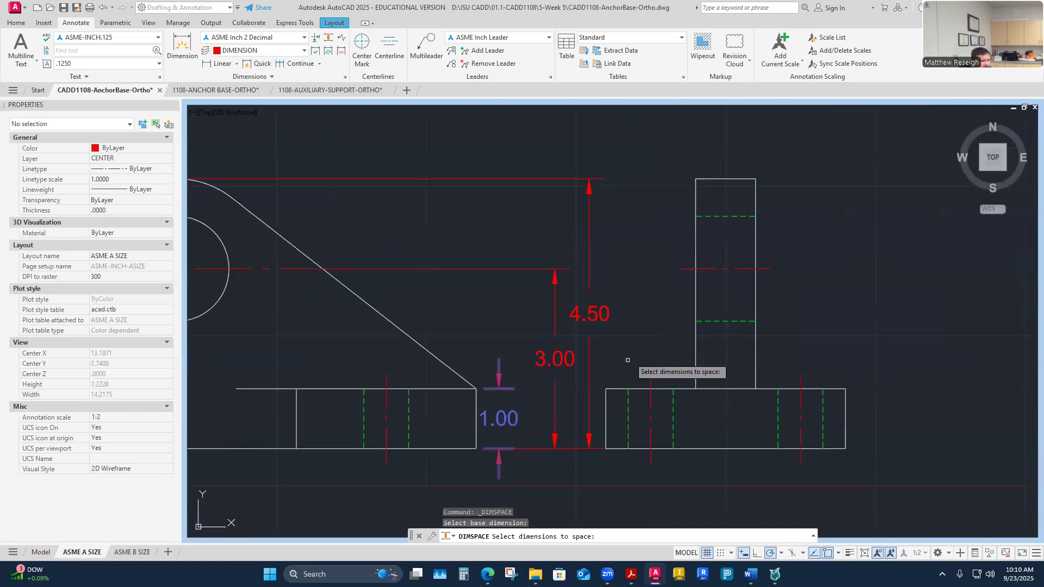
pyautogui.click(565, 359)
pyautogui.click(588, 315)
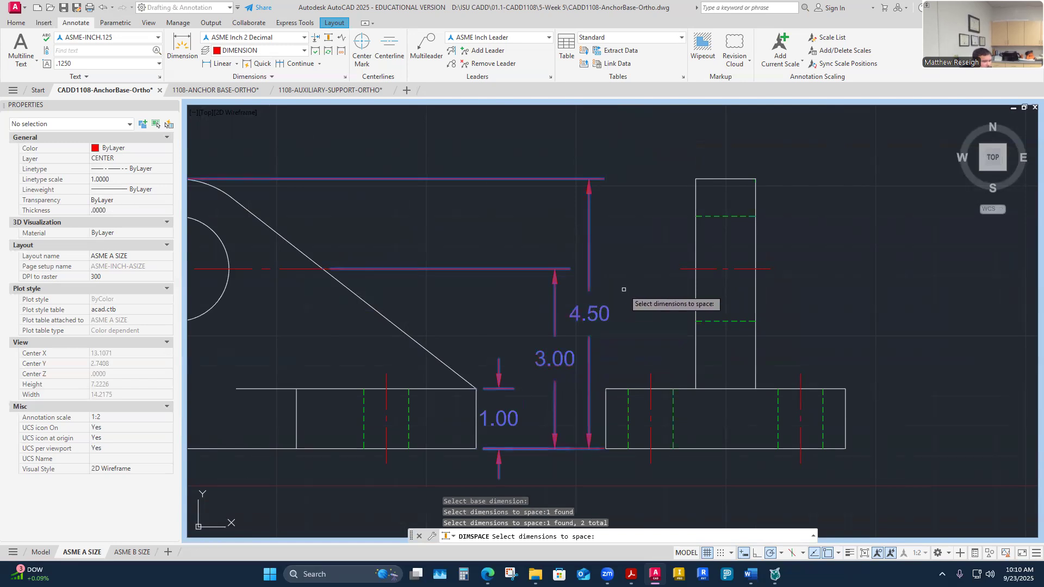
pyautogui.press('Return')
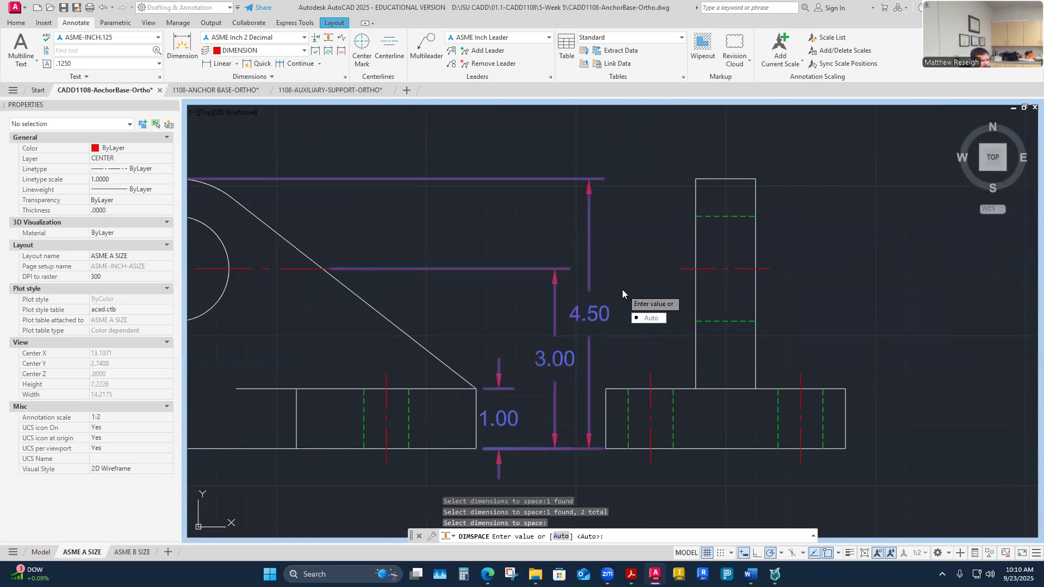
pyautogui.click(650, 318)
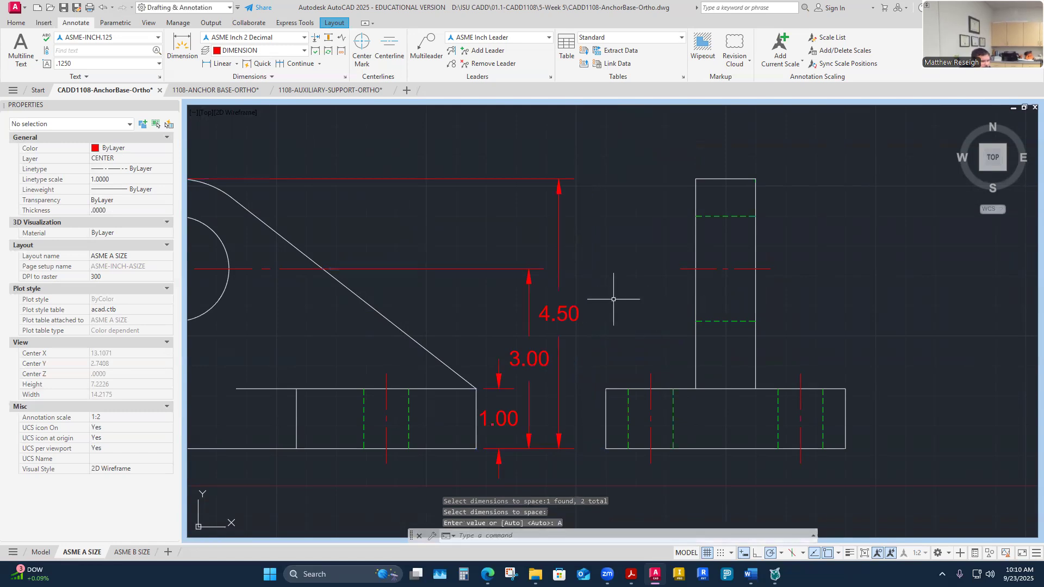
# Move the overall height dimension's text about 1.19 inches up along its dimension line to stagger it from the neighboring text.
pyautogui.moveTo(592, 404); pyautogui.dragTo(600, 360, button='middle')
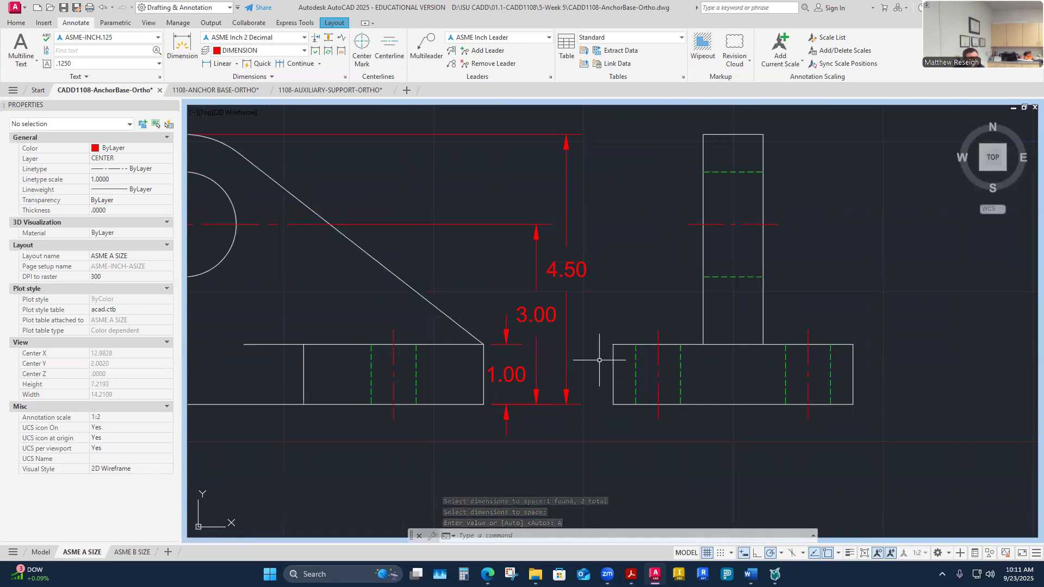
pyautogui.scroll(-2, 581, 304)
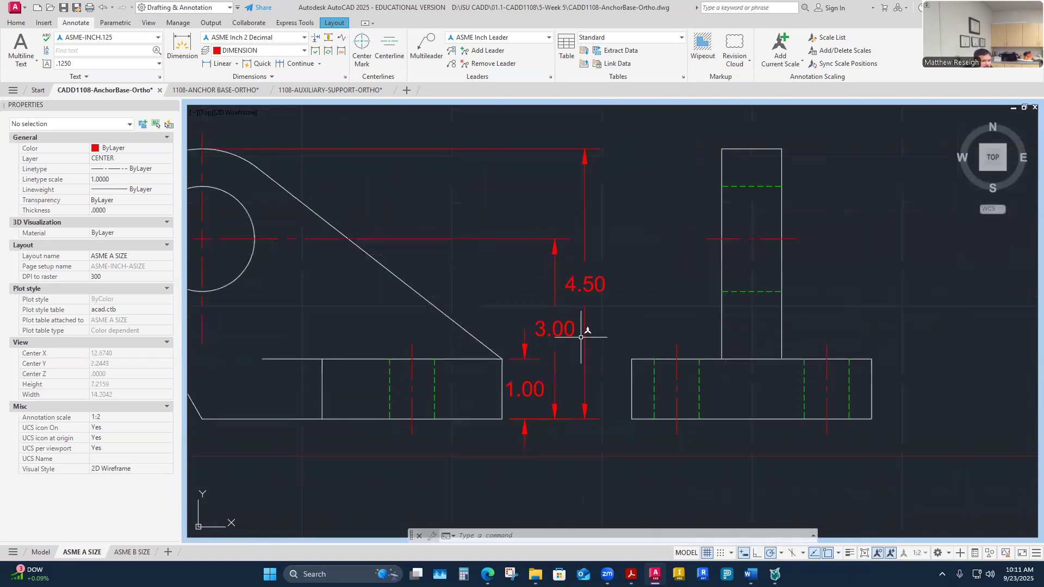
pyautogui.click(587, 288)
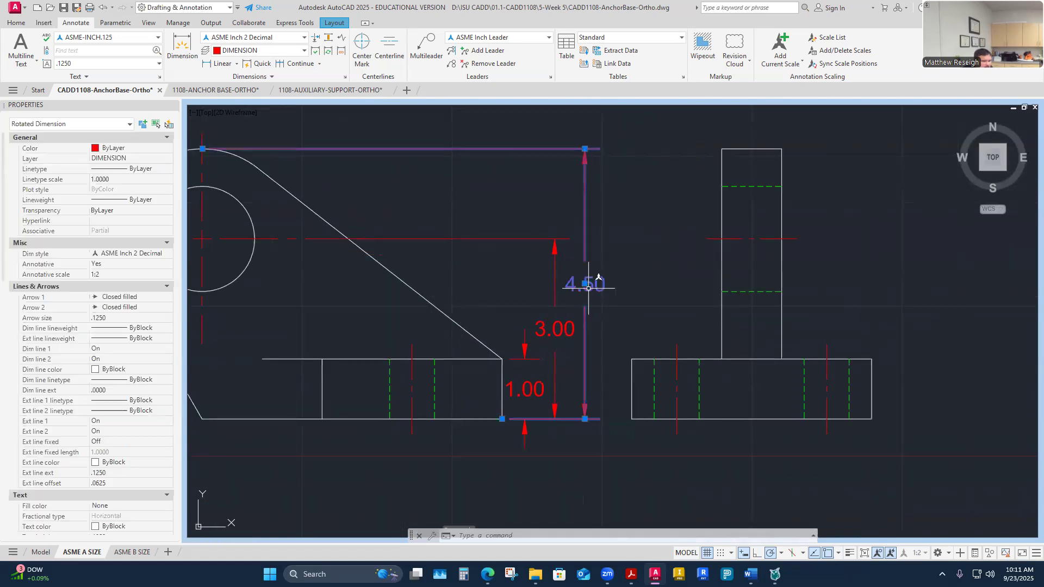
pyautogui.click(585, 284)
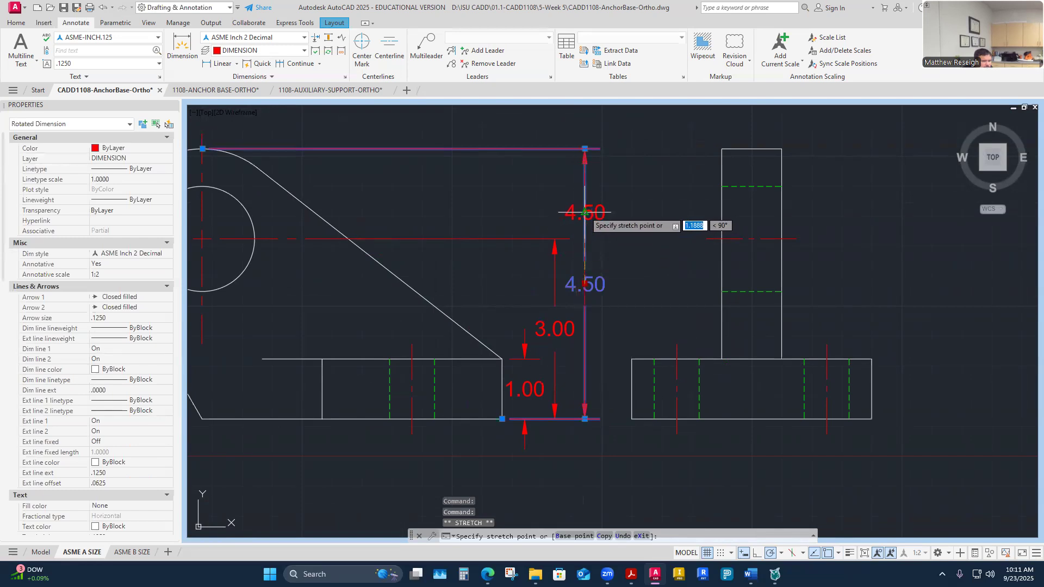
pyautogui.click(579, 213)
pyautogui.press('Escape')
pyautogui.press('Escape')
pyautogui.scroll(-3, 609, 286)
pyautogui.scroll(3, 569, 314)
# Move the hole-center height dimension's text about 0.38 inches up along its dimension line.
pyautogui.click(570, 313)
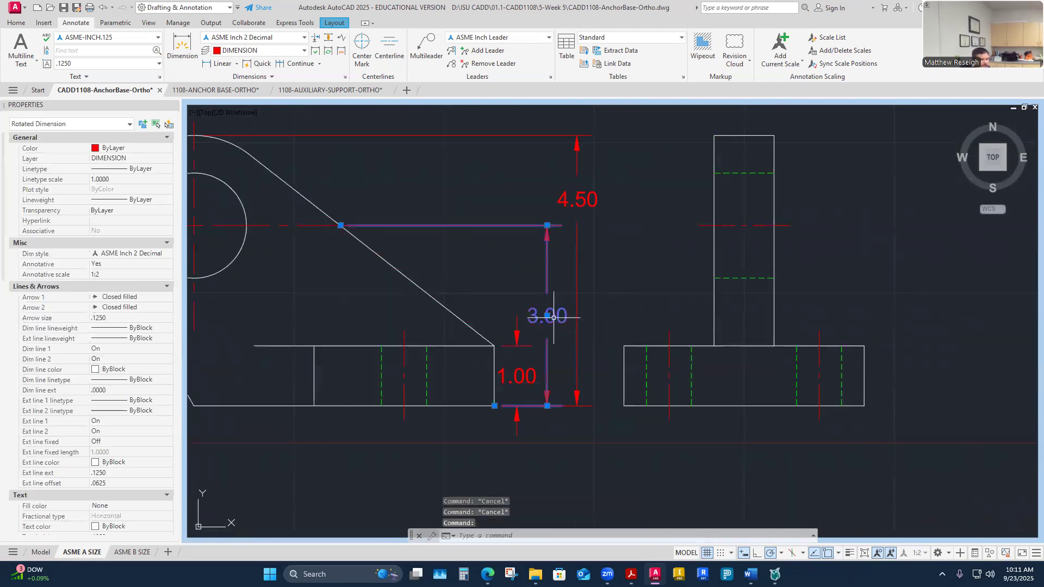
pyautogui.click(547, 316)
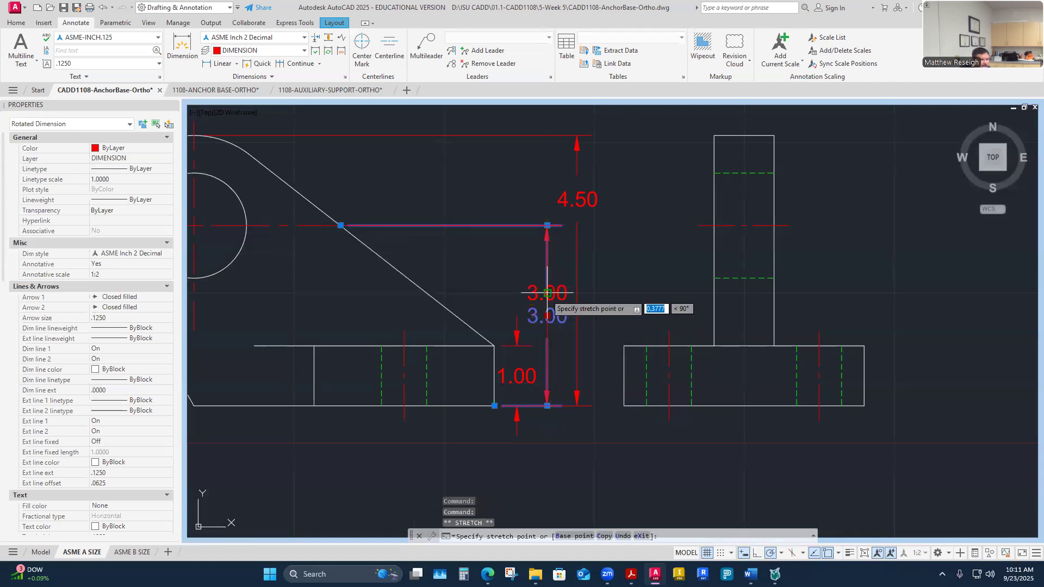
pyautogui.click(546, 293)
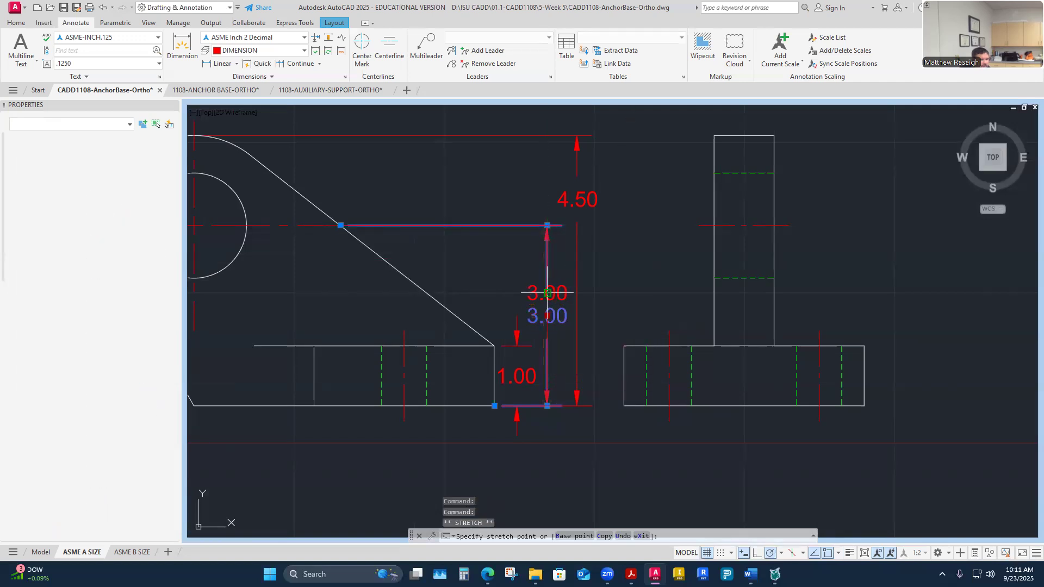
pyautogui.press('Escape')
pyautogui.scroll(-4, 636, 291)
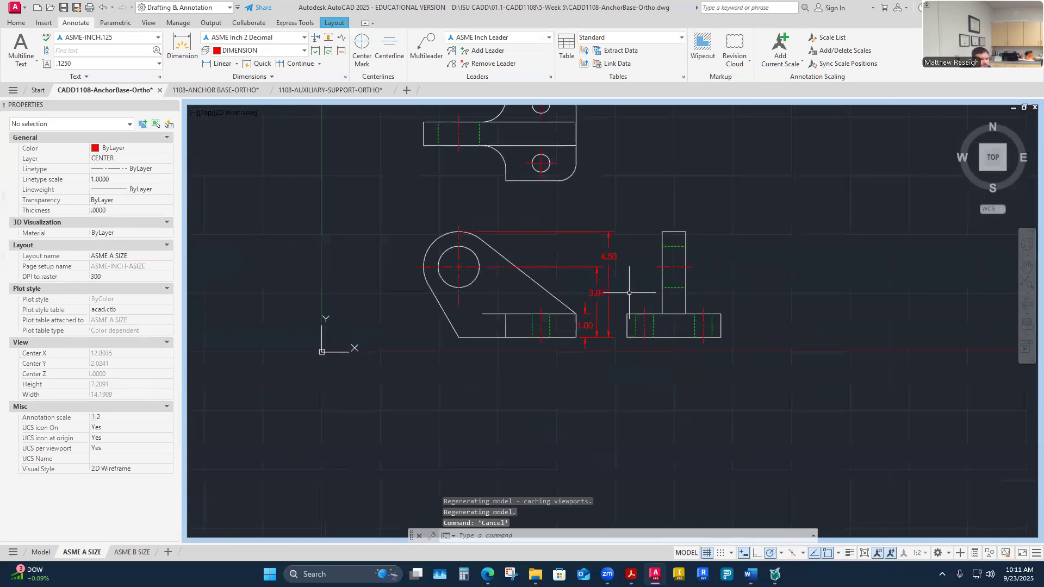
# Examine the extension-line gap at the top arc and the staggered height dimensions between the front and right-side views.
pyautogui.scroll(2, 648, 273)
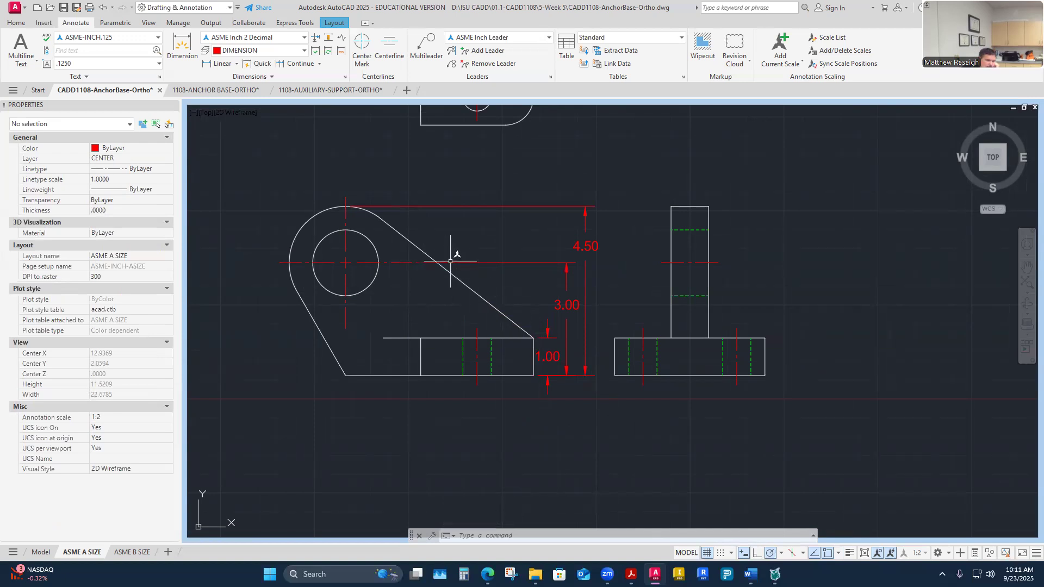
pyautogui.scroll(6, 348, 204)
pyautogui.scroll(8, 348, 204)
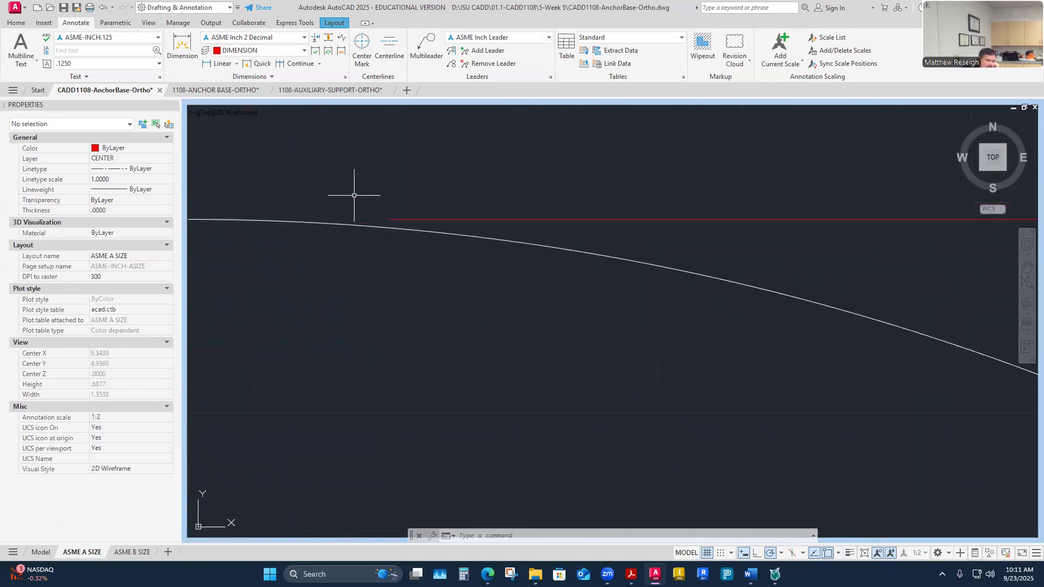
pyautogui.scroll(-13, 381, 220)
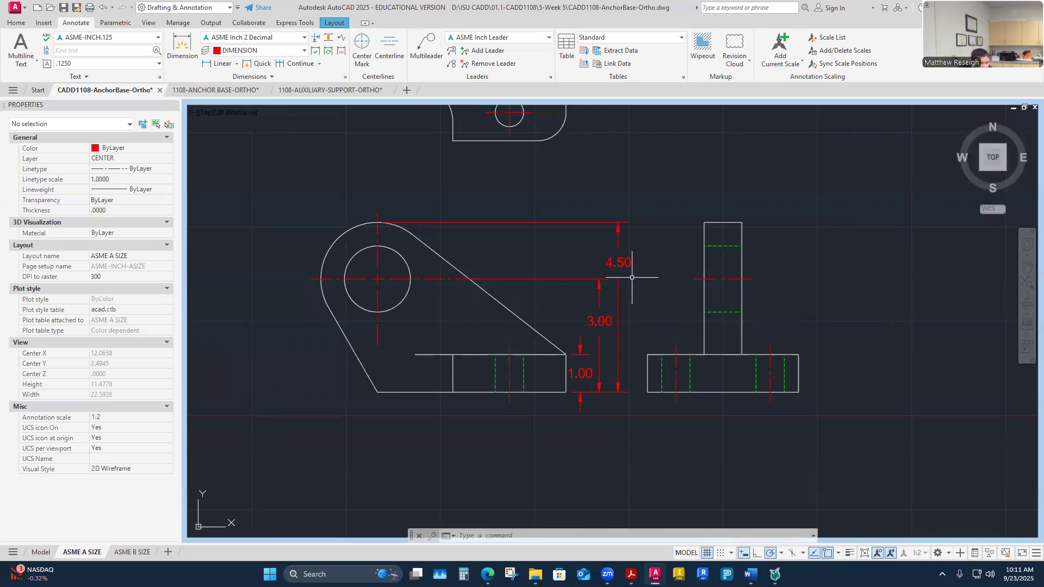
pyautogui.scroll(-2, 610, 394)
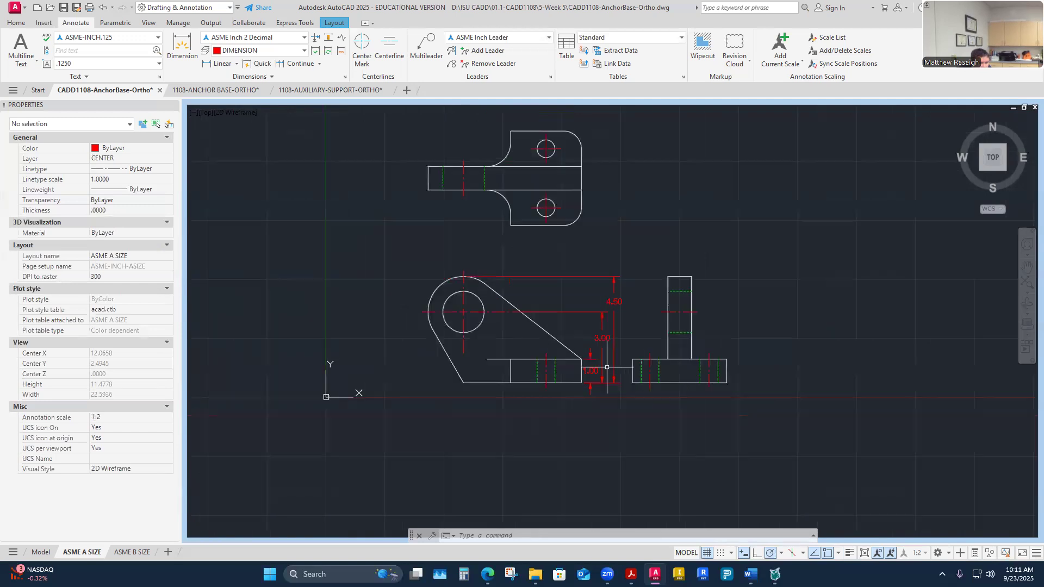
pyautogui.scroll(2, 664, 383)
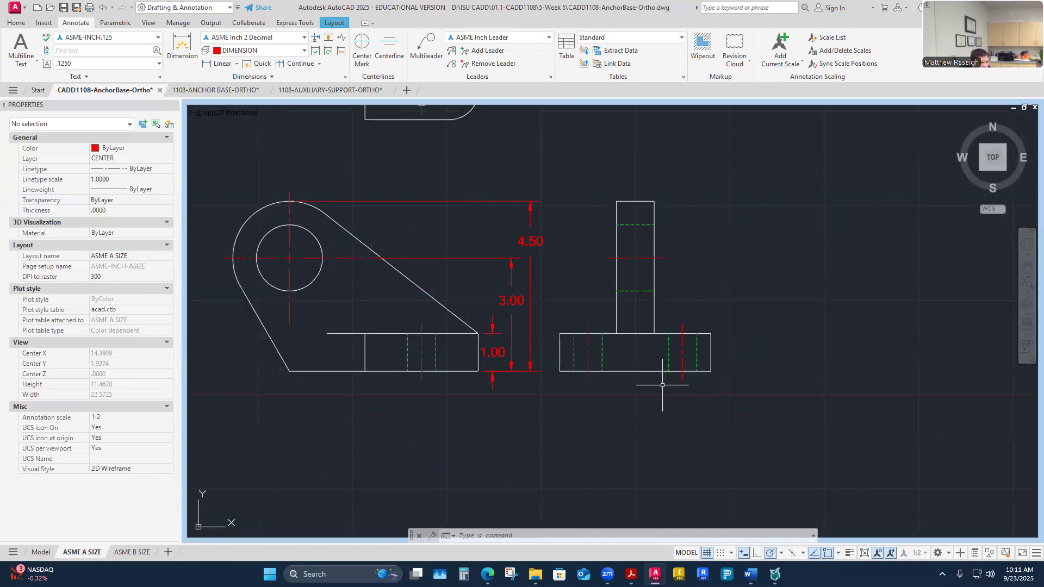
# Return the maximized viewport to the sheet and erase the template's title block width and height dimensions.
pyautogui.click(865, 555)
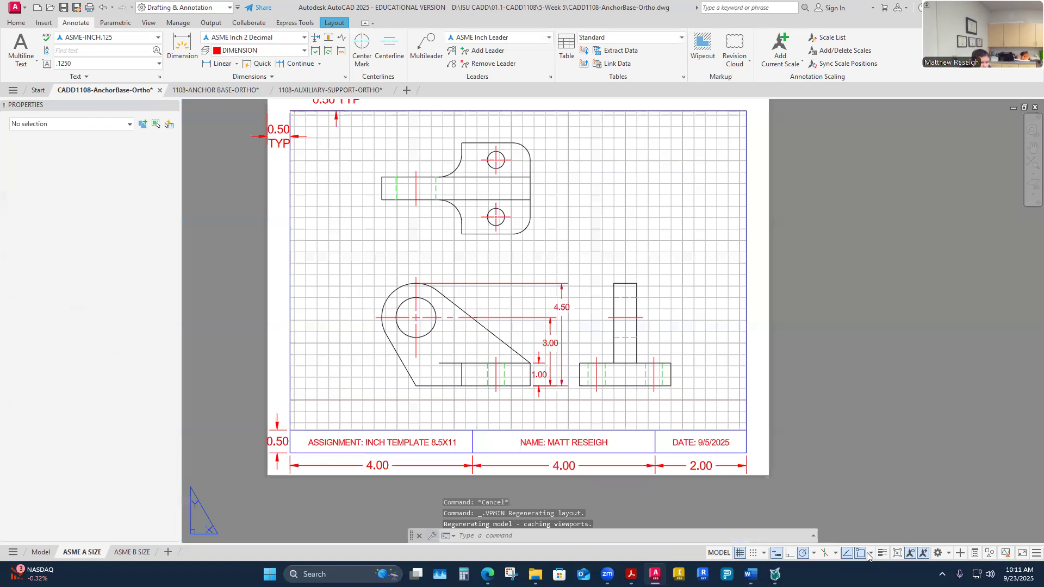
pyautogui.scroll(-2, 507, 411)
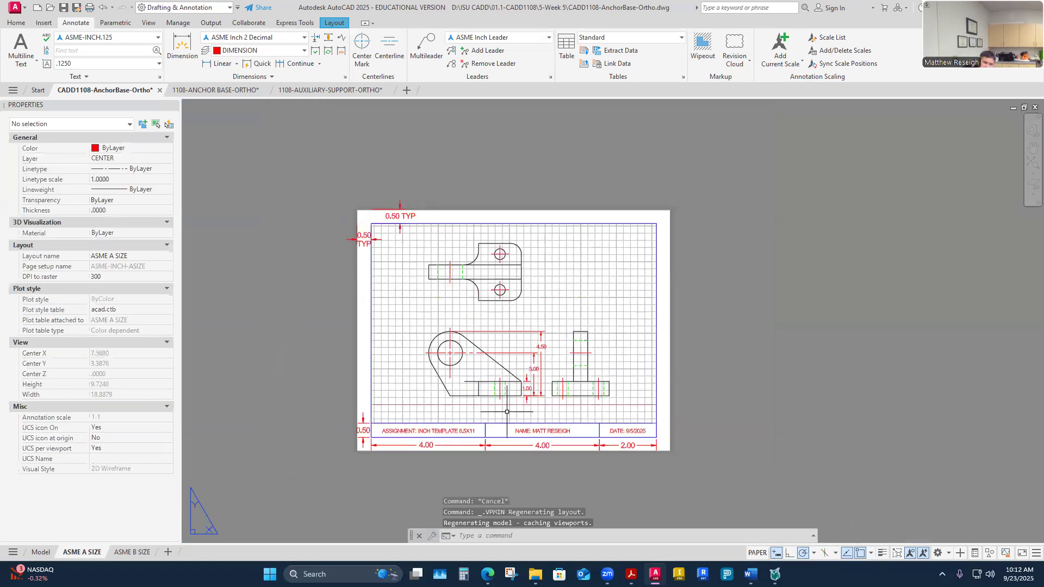
pyautogui.scroll(2, 529, 448)
pyautogui.click(546, 445)
pyautogui.press('Delete')
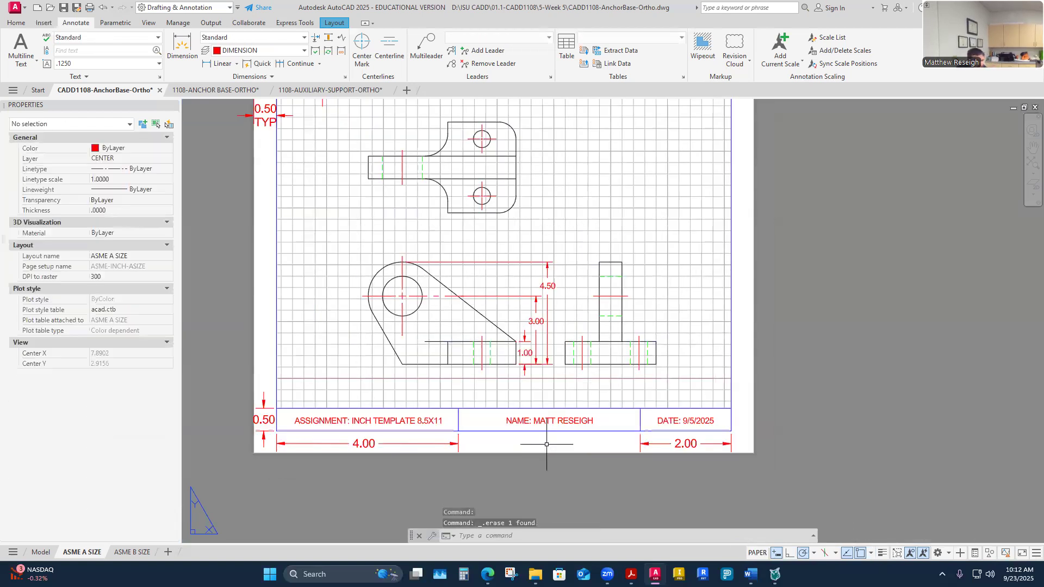
pyautogui.click(363, 444)
pyautogui.press('Delete')
pyautogui.click(259, 422)
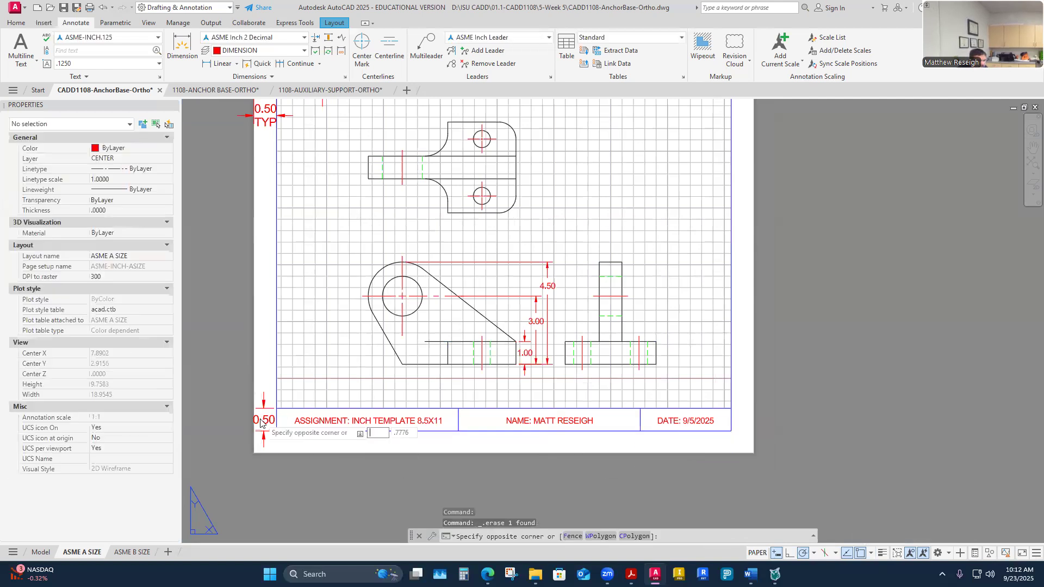
pyautogui.click(265, 420)
pyautogui.click(266, 420)
pyautogui.press('Delete')
# Erase the two 0.50 TYP margin dimensions at the sheet's upper-left corner.
pyautogui.scroll(-2, 276, 456)
pyautogui.scroll(2, 266, 244)
pyautogui.scroll(2, 267, 243)
pyautogui.click(268, 242)
pyautogui.press('Delete')
pyautogui.click(317, 208)
pyautogui.press('Delete')
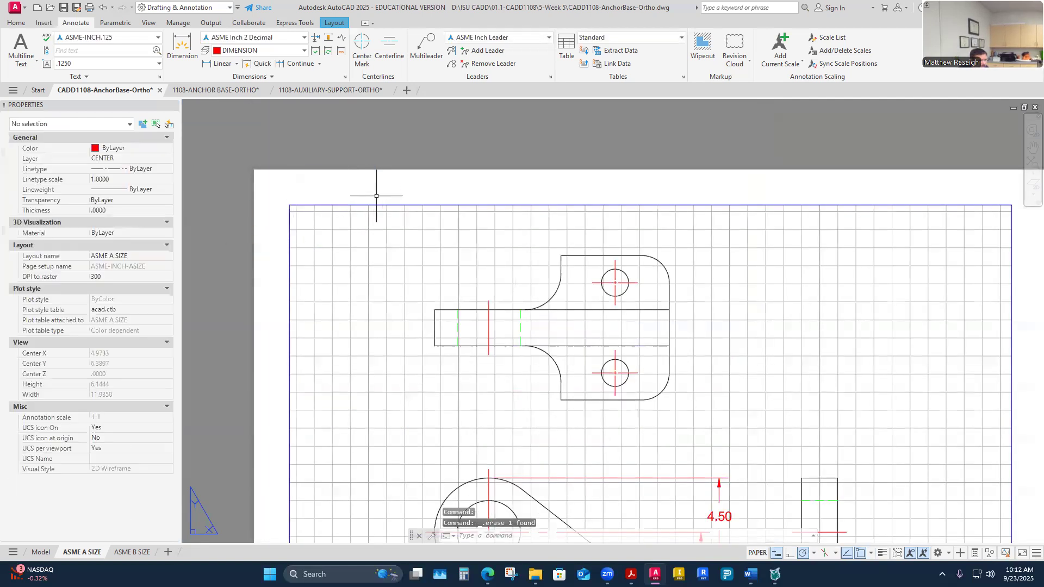
pyautogui.scroll(-4, 378, 195)
pyautogui.scroll(2, 421, 296)
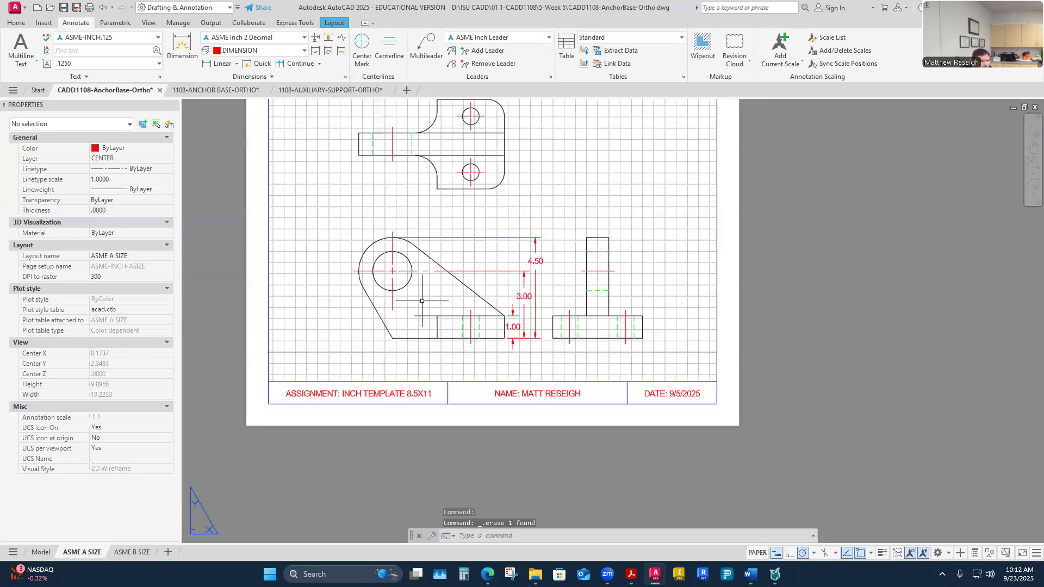
# Activate the viewport and try a 2:1 scale to see how the height dimensions adapt.
pyautogui.doubleClick(580, 355)
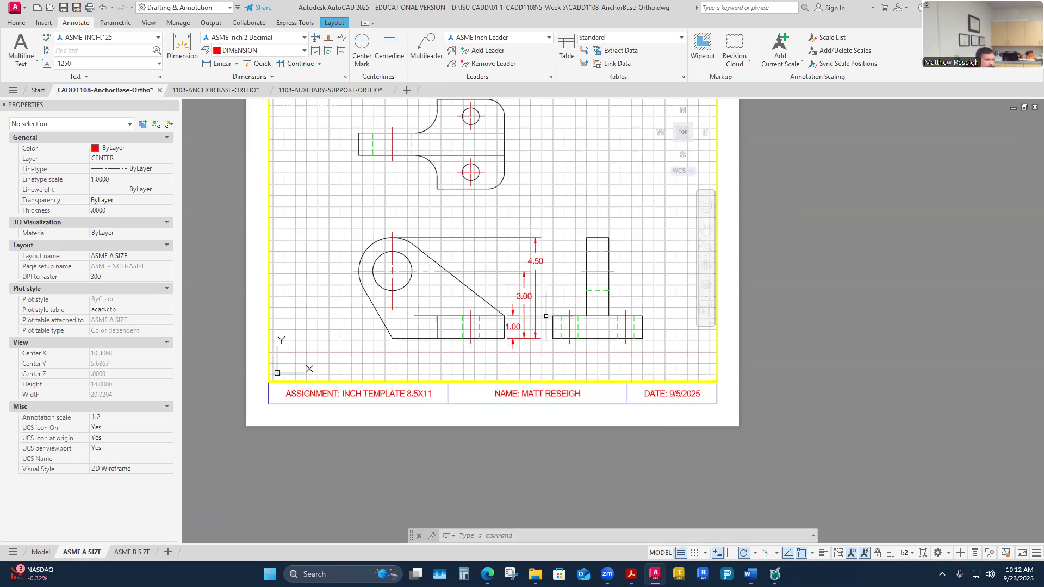
pyautogui.click(911, 555)
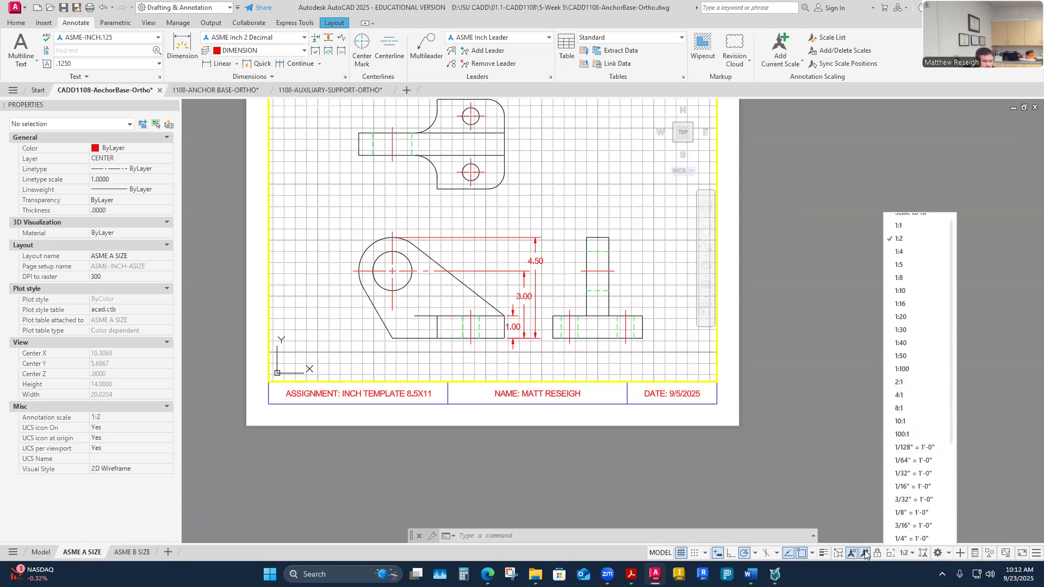
pyautogui.click(902, 382)
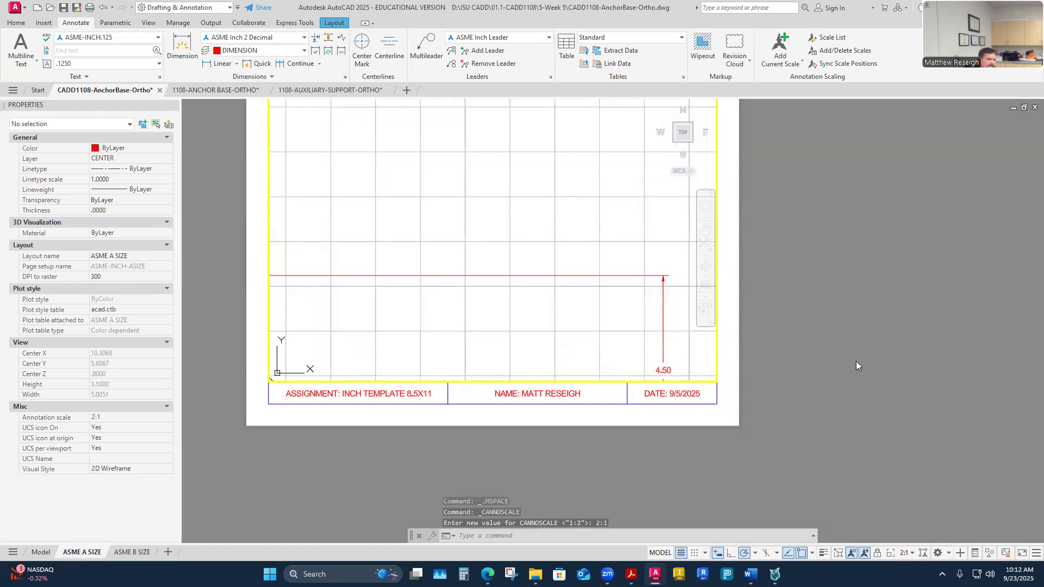
pyautogui.moveTo(571, 345); pyautogui.dragTo(559, 163, button='middle')
pyautogui.moveTo(540, 345)
pyautogui.mouseDown(button='middle')
pyautogui.moveTo(520, 253)
pyautogui.moveTo(505, 238)
pyautogui.mouseUp(button='middle')
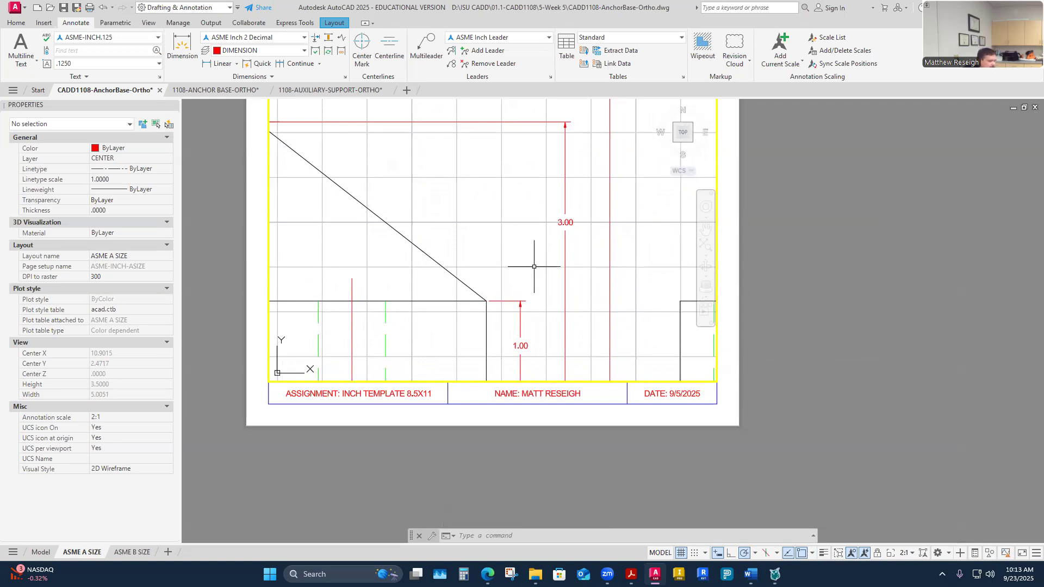
# Try the viewport at 1:8 and 1:4 scale to compare the dimension text size against the views.
pyautogui.click(912, 553)
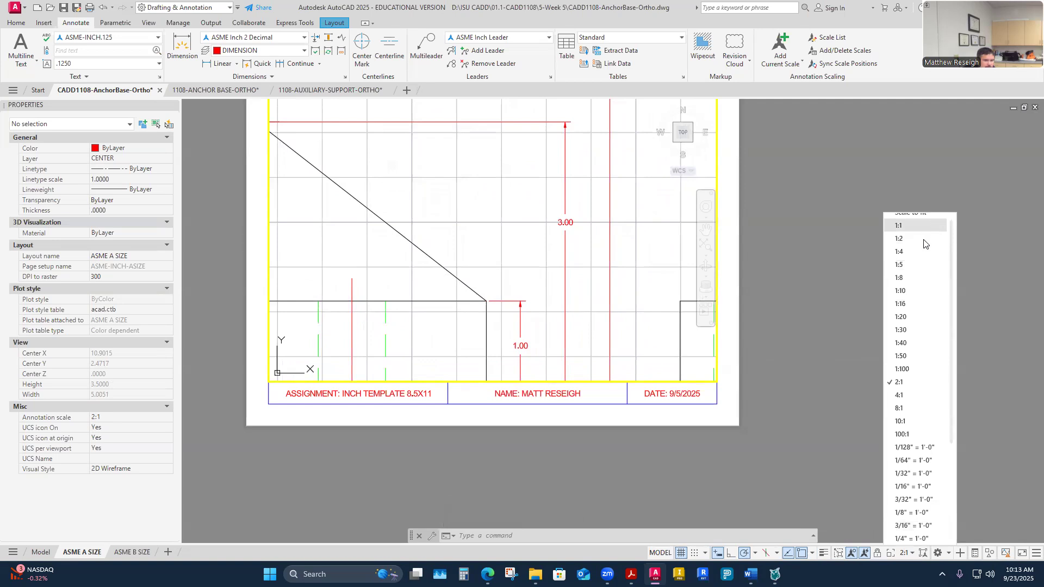
pyautogui.click(906, 278)
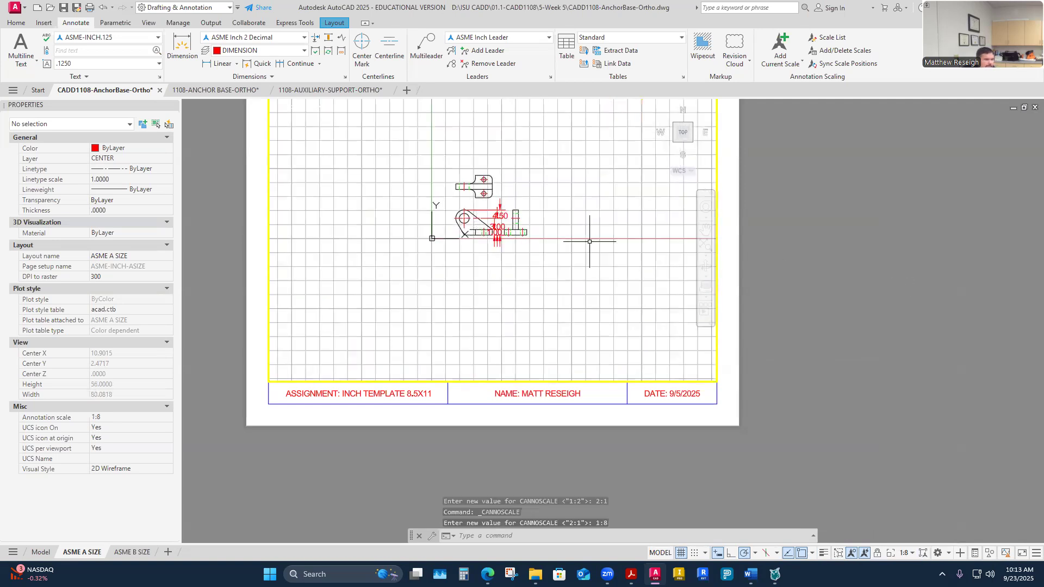
pyautogui.scroll(2, 498, 198)
pyautogui.scroll(2, 505, 217)
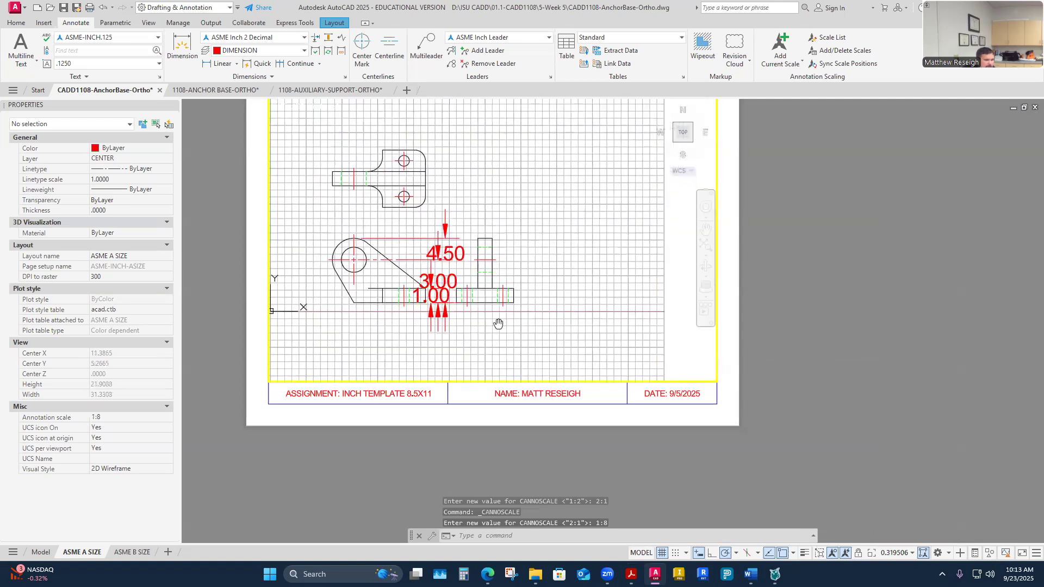
pyautogui.click(912, 554)
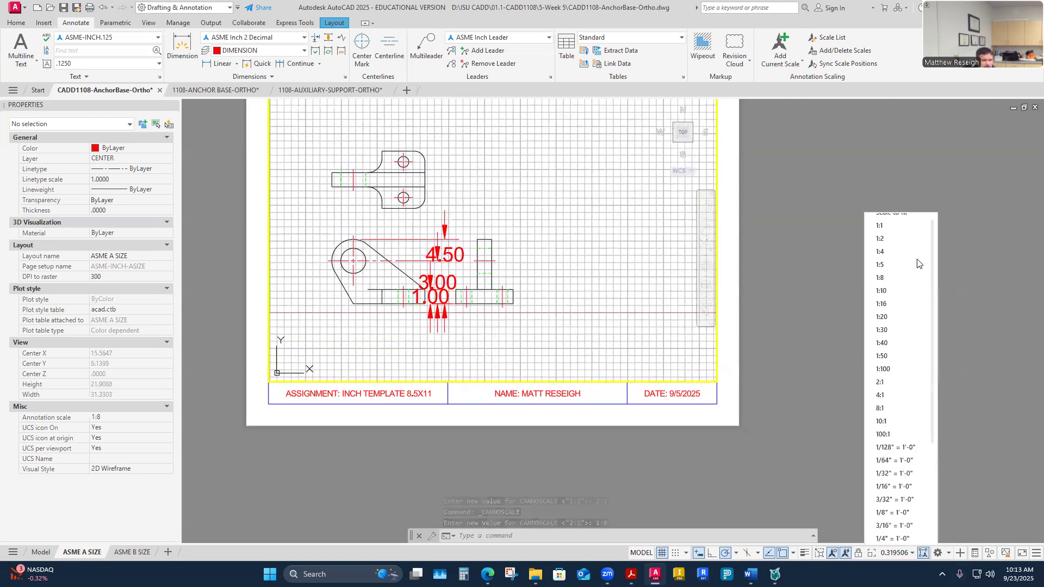
pyautogui.click(884, 252)
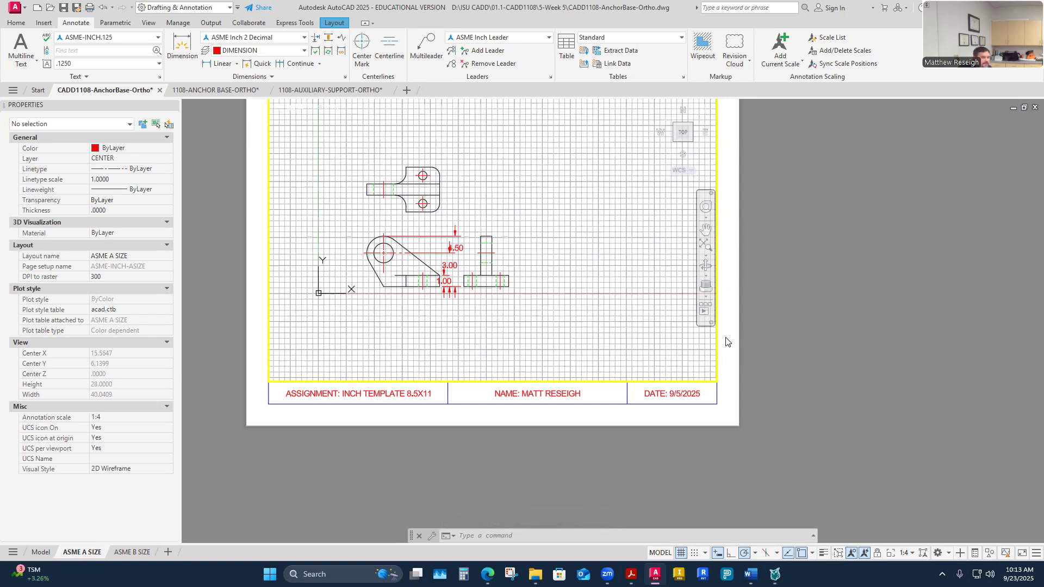
# Set the viewport scale to 1:2 and recenter the orthographic views inside the border.
pyautogui.click(911, 555)
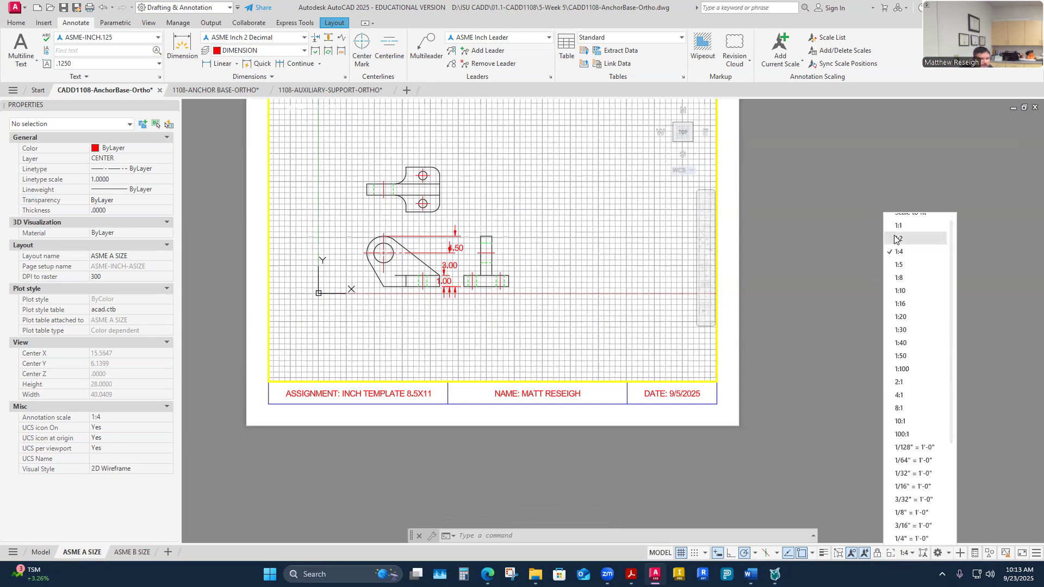
pyautogui.click(891, 238)
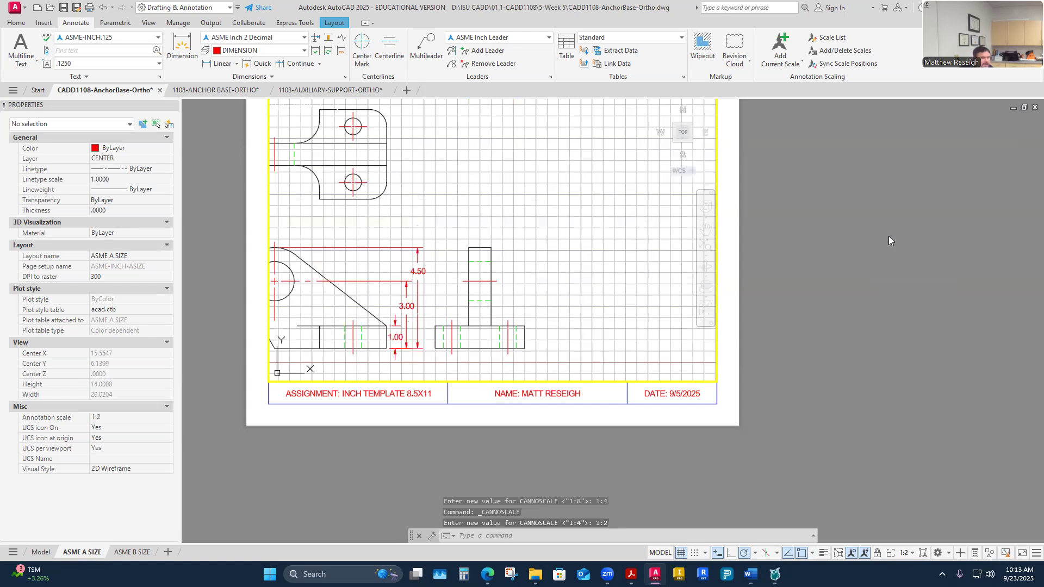
pyautogui.moveTo(560, 311)
pyautogui.mouseDown(button='middle')
pyautogui.moveTo(592, 303)
pyautogui.moveTo(643, 334)
pyautogui.moveTo(672, 337)
pyautogui.mouseUp(button='middle')
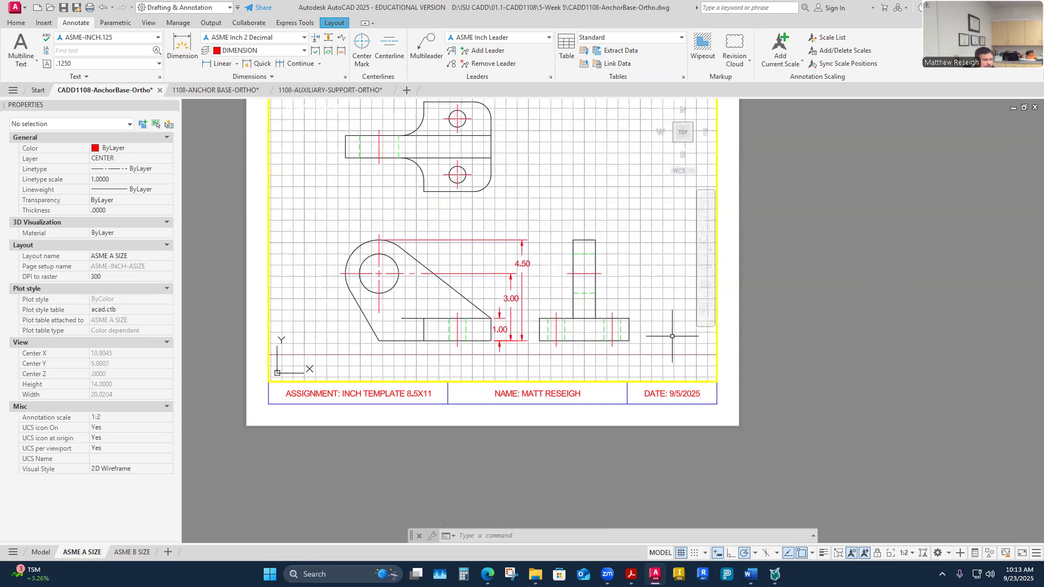
# Lock the viewport's view and maximize the viewport for further dimensioning.
pyautogui.click(876, 553)
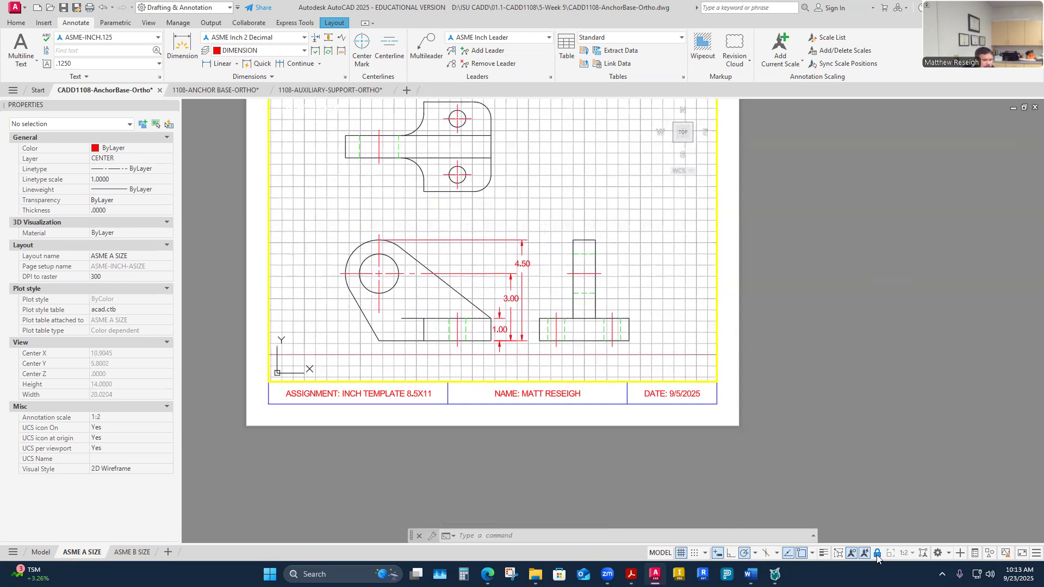
pyautogui.scroll(-2, 812, 447)
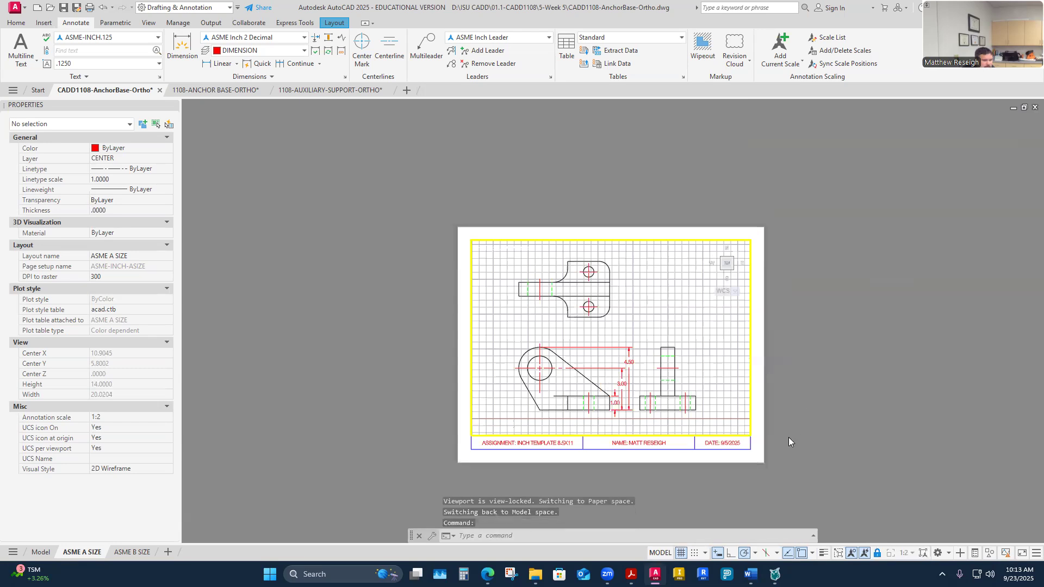
pyautogui.scroll(2, 789, 438)
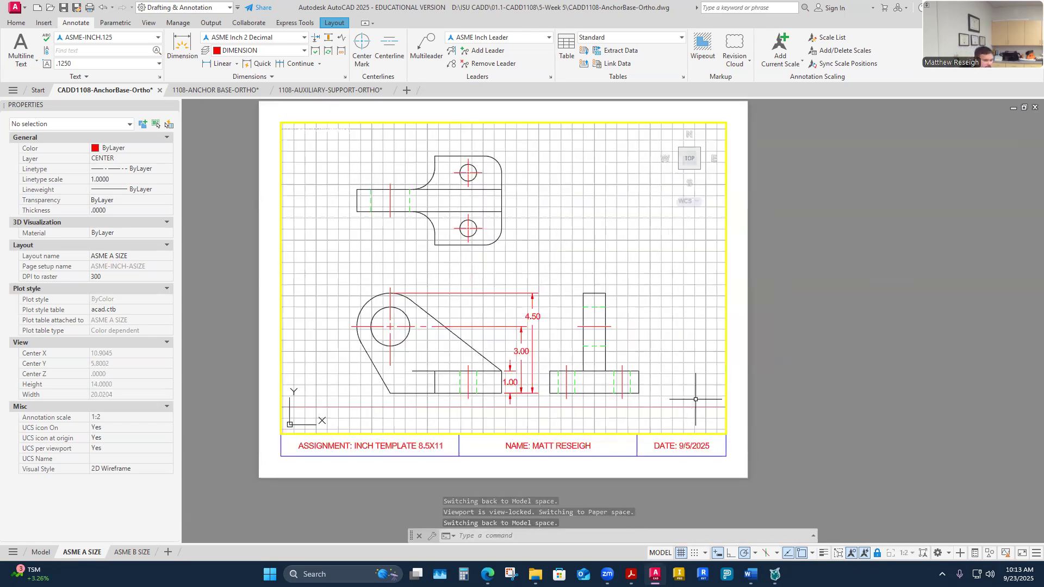
pyautogui.click(838, 553)
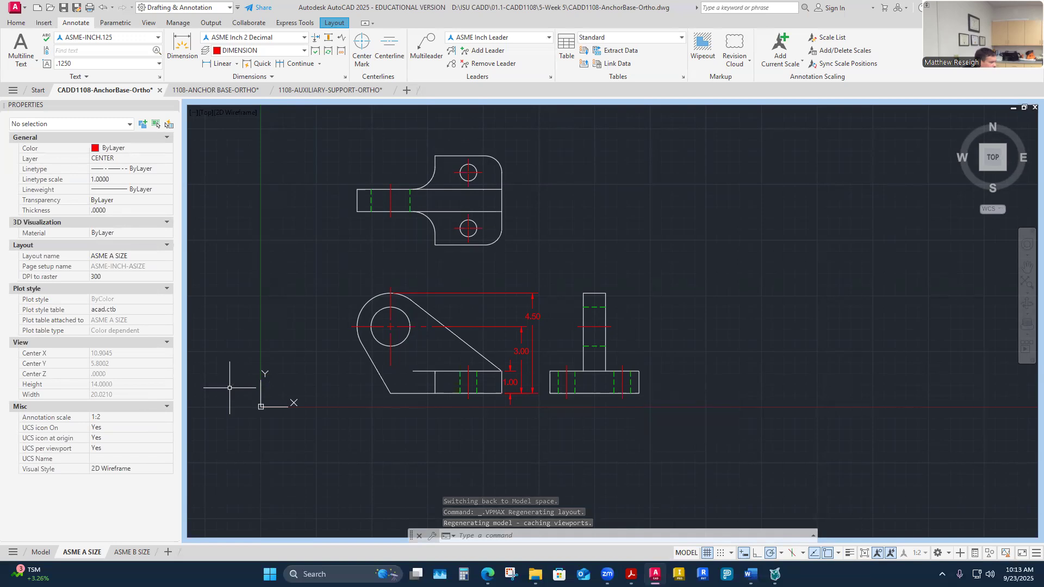
# Examine the top and front views against the dimensioned isometric in the anchor base reference PDF.
pyautogui.hotkey('alt', 'Tab')
pyautogui.hotkey('alt', 'Tab')
pyautogui.scroll(5, 370, 323)
pyautogui.scroll(-4, 435, 347)
pyautogui.scroll(4, 446, 321)
pyautogui.scroll(-2, 466, 328)
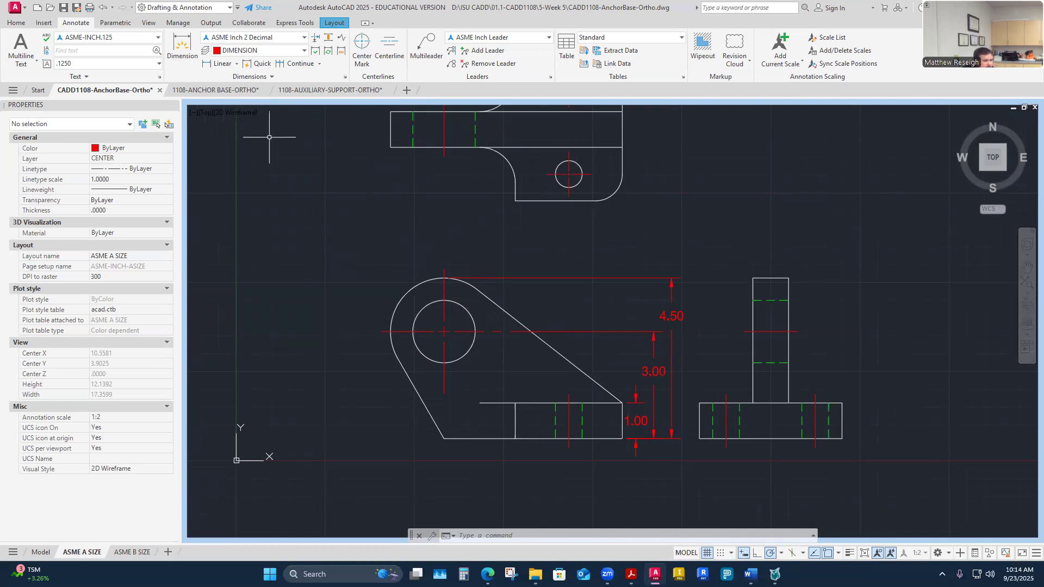
pyautogui.scroll(-5, 422, 321)
pyautogui.scroll(2, 422, 314)
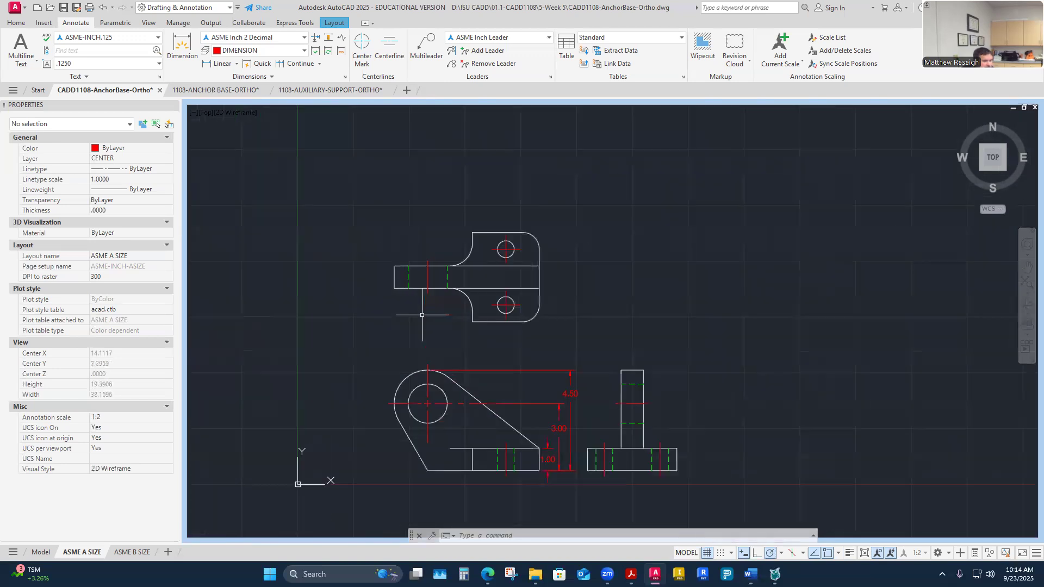
pyautogui.scroll(2, 418, 275)
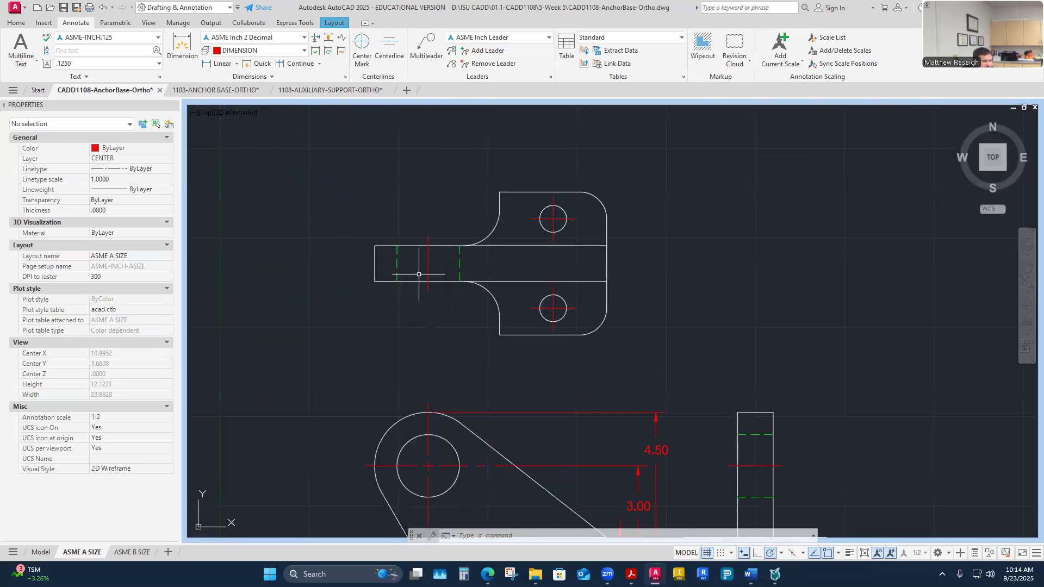
pyautogui.scroll(-4, 446, 467)
pyautogui.scroll(4, 447, 468)
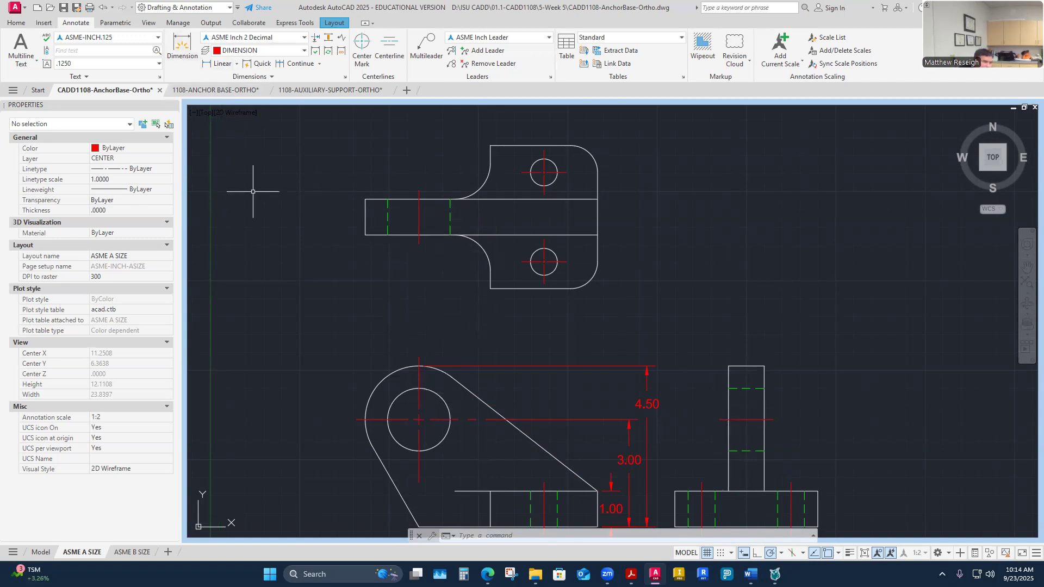
pyautogui.hotkey('alt', 'Tab')
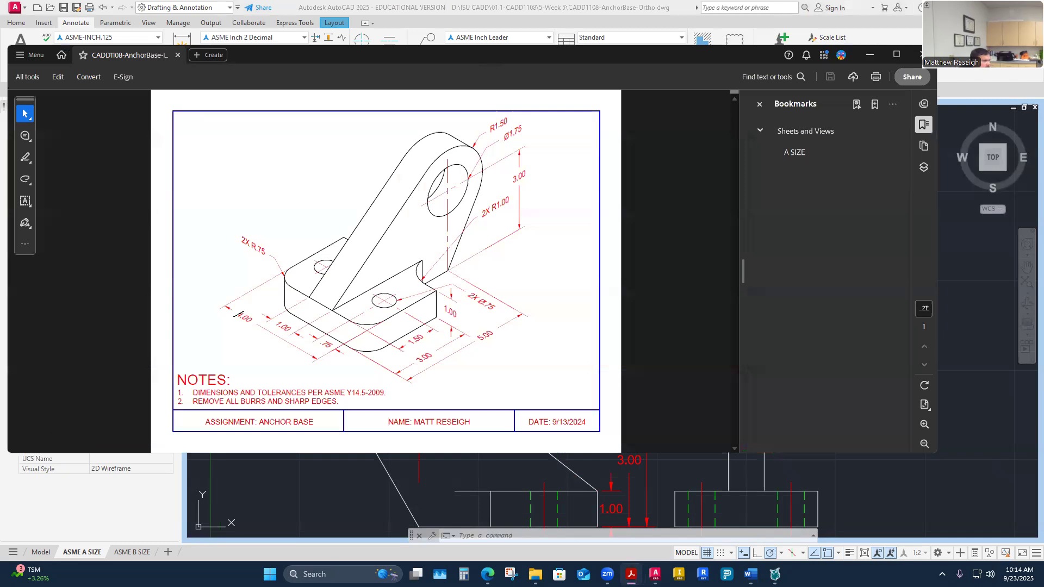
pyautogui.hotkey('alt', 'Tab')
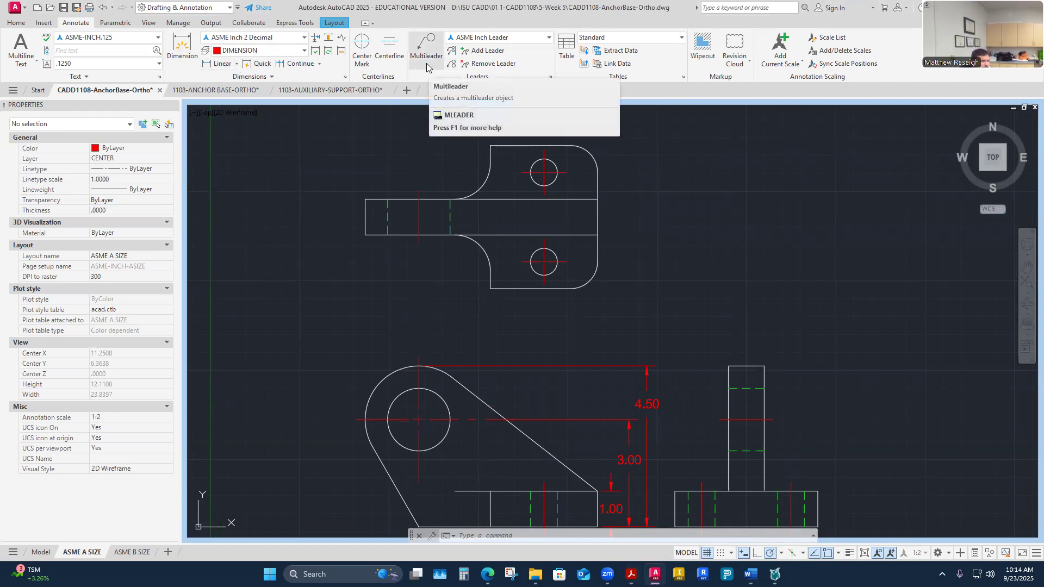
# Add a diameter dimension to the large hole in the front view, placing its text just above the rounded end.
pyautogui.click(236, 65)
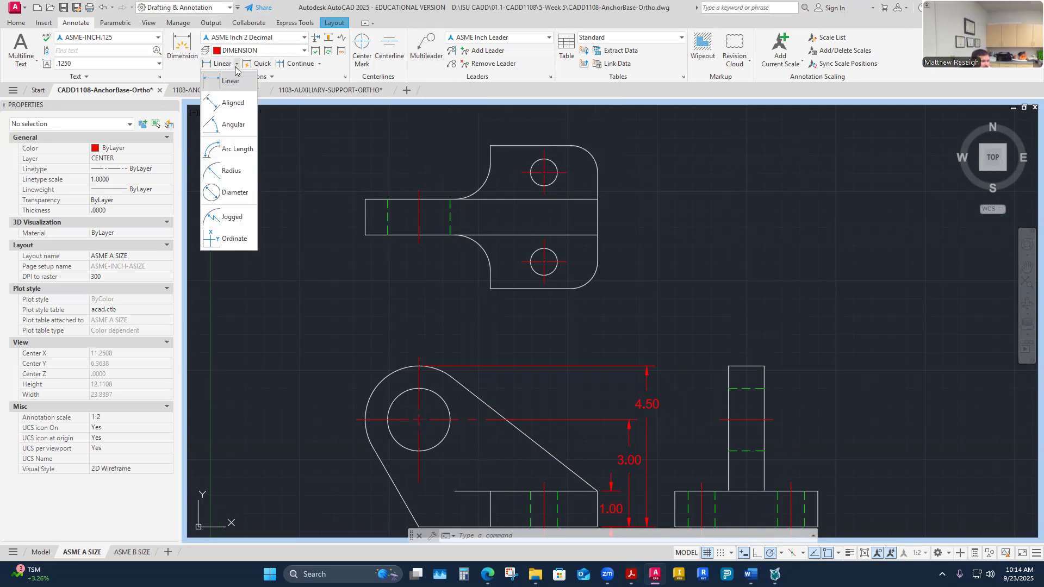
pyautogui.click(225, 194)
pyautogui.scroll(2, 432, 484)
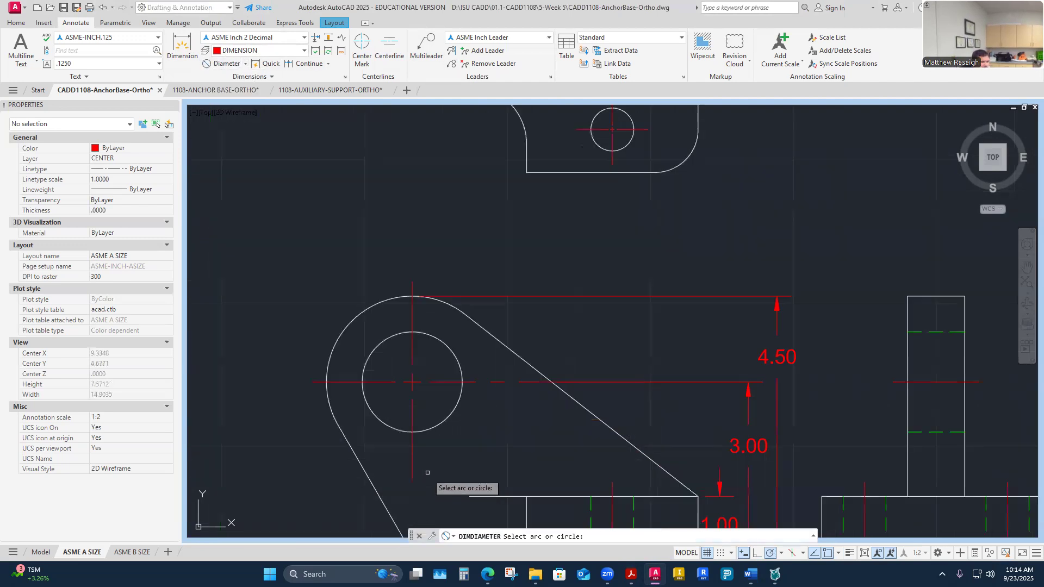
pyautogui.click(449, 347)
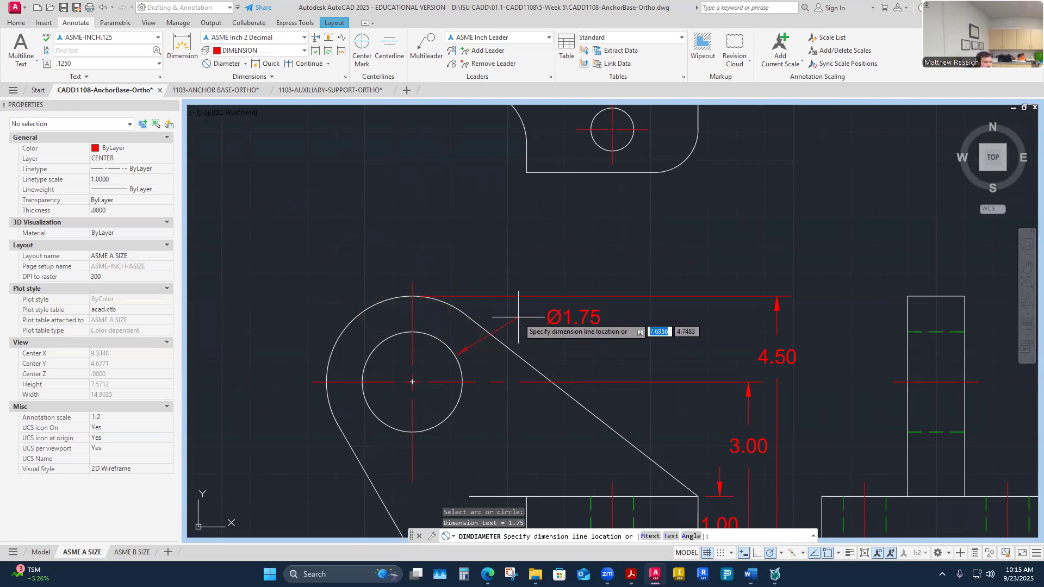
pyautogui.moveTo(518, 314); pyautogui.dragTo(515, 306, button='middle')
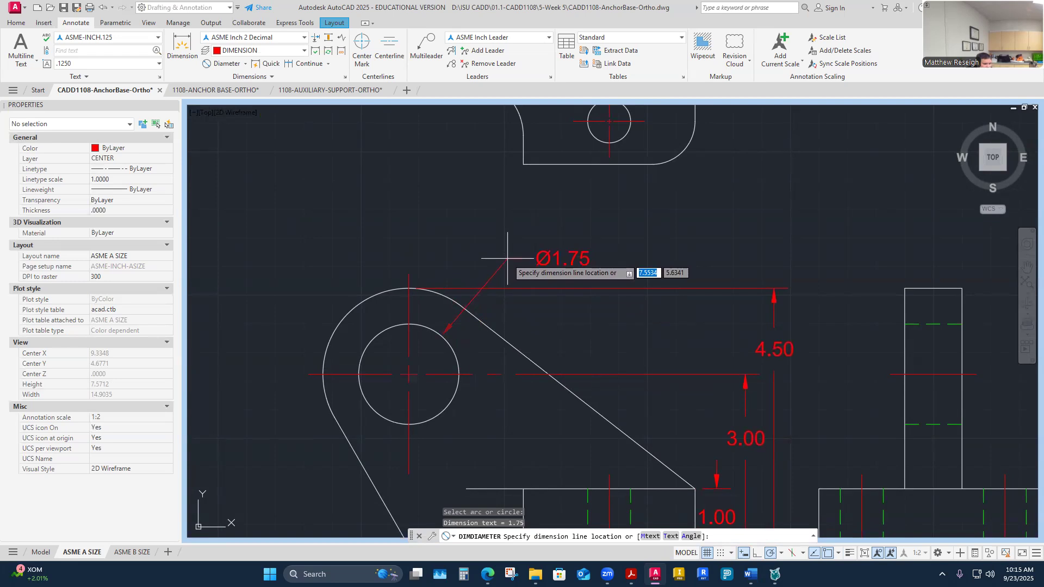
pyautogui.scroll(3, 498, 304)
pyautogui.scroll(-3, 498, 305)
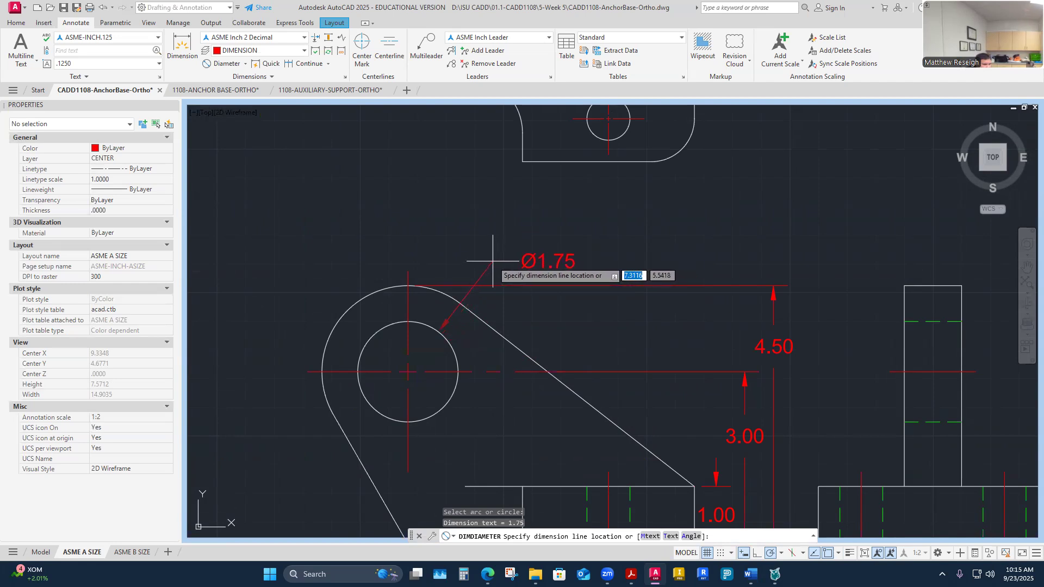
pyautogui.click(493, 257)
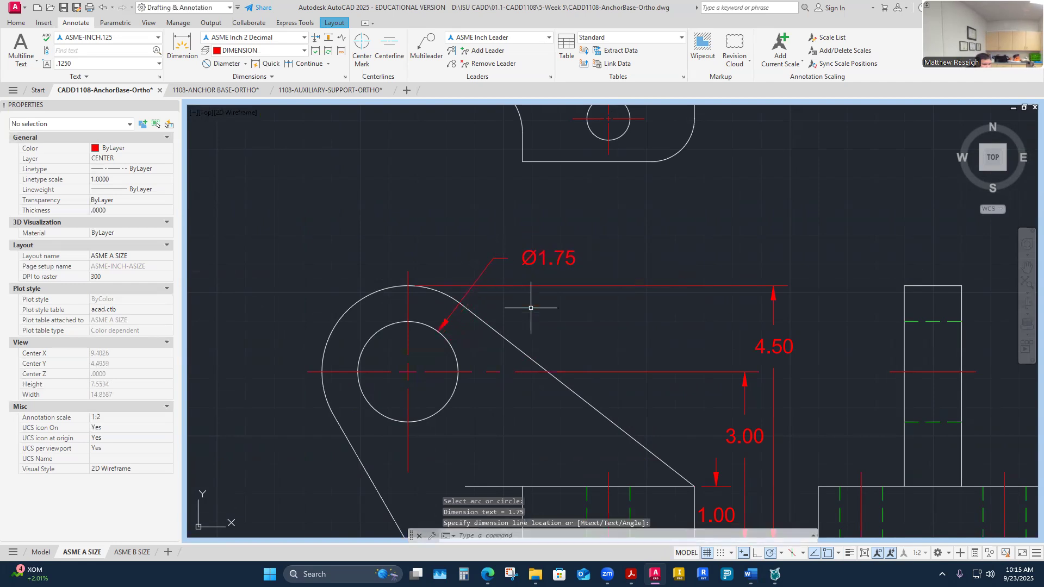
pyautogui.scroll(4, 477, 291)
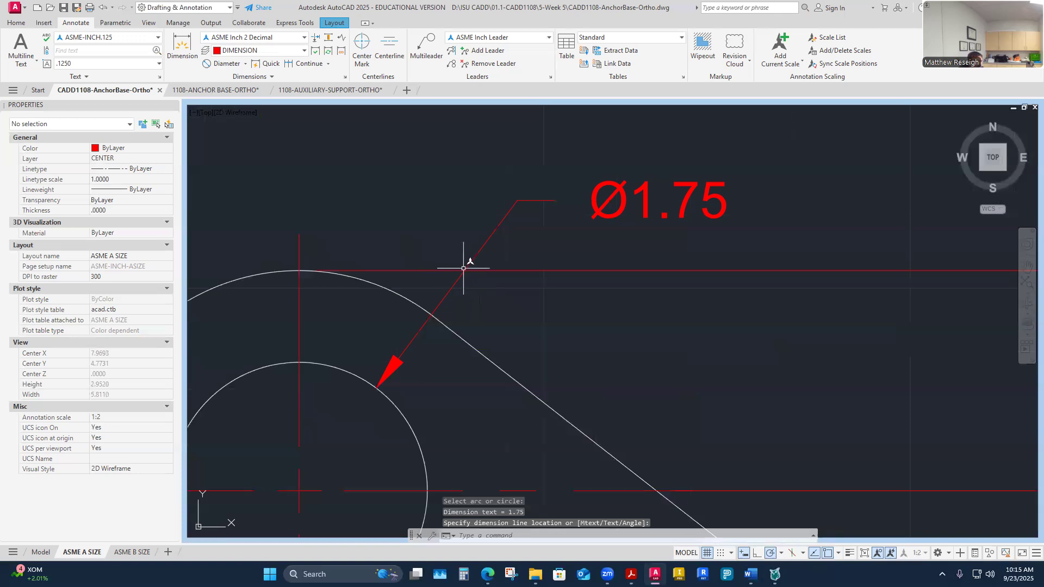
pyautogui.press('Escape')
pyautogui.press('Escape')
pyautogui.scroll(-4, 467, 301)
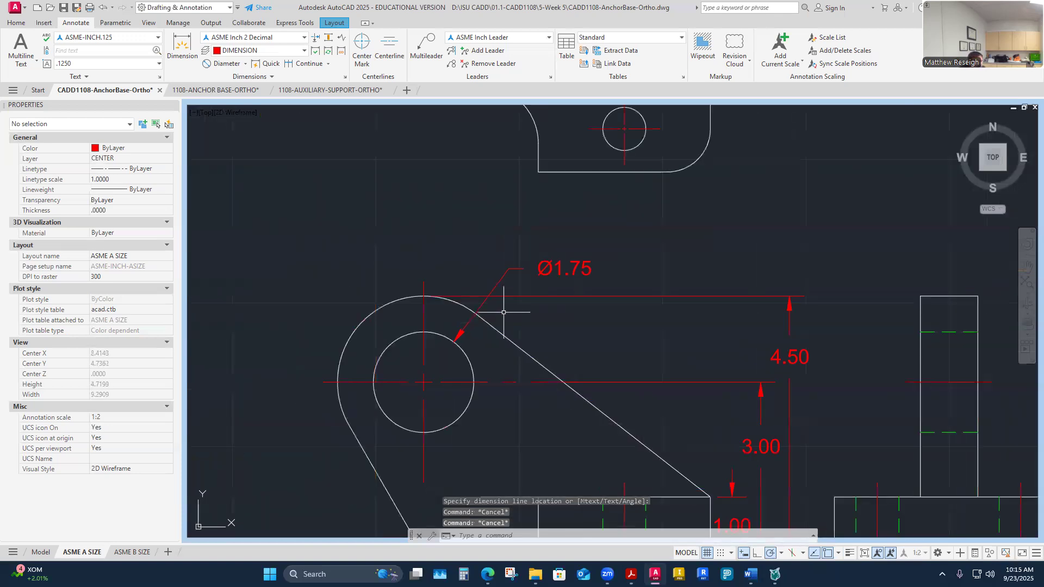
# Break the 4.50 height dimension's upper extension line where the hole's diameter leader crosses it.
pyautogui.scroll(2, 473, 302)
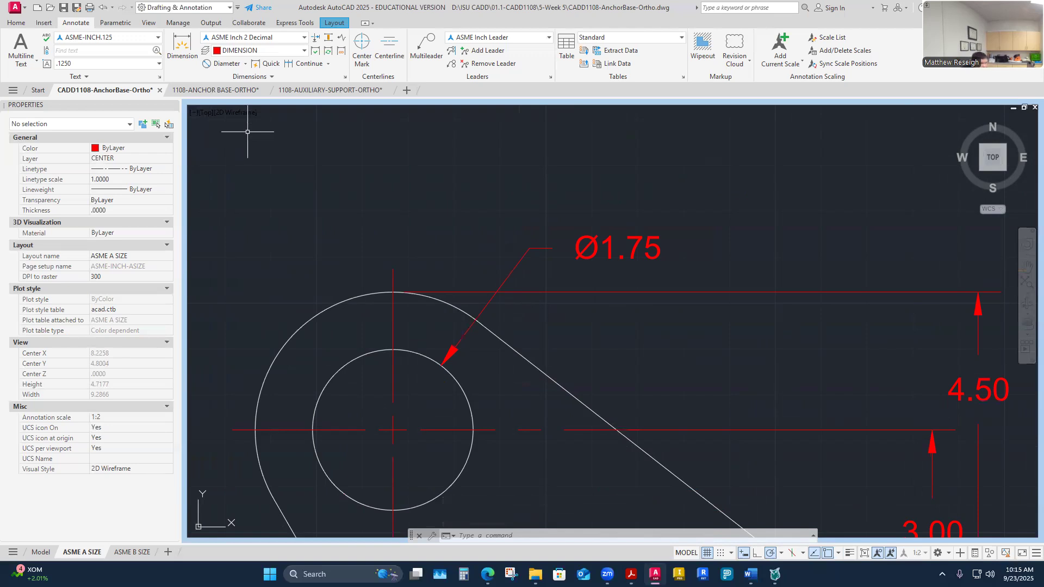
pyautogui.click(315, 39)
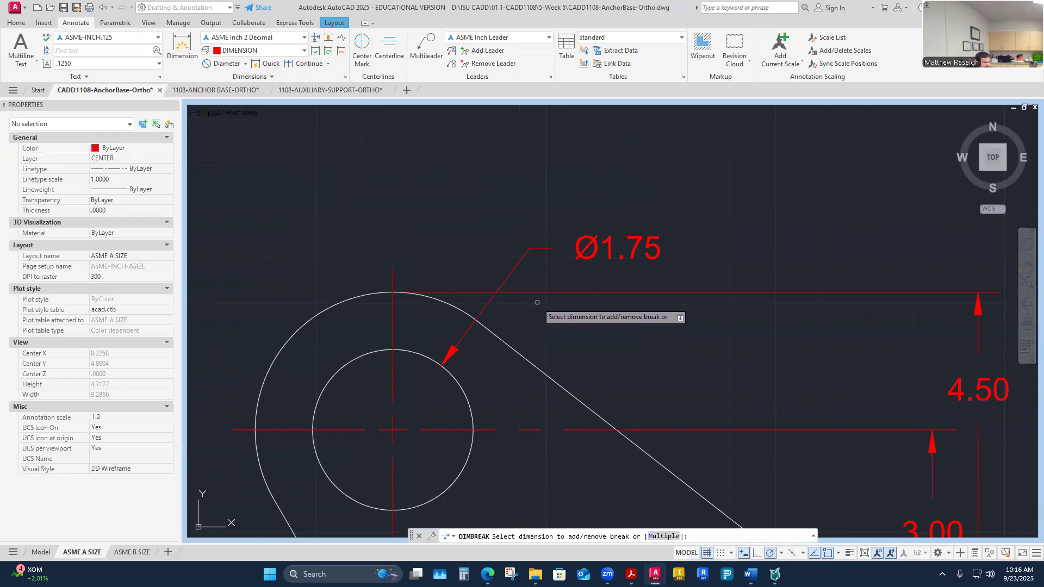
pyautogui.click(537, 292)
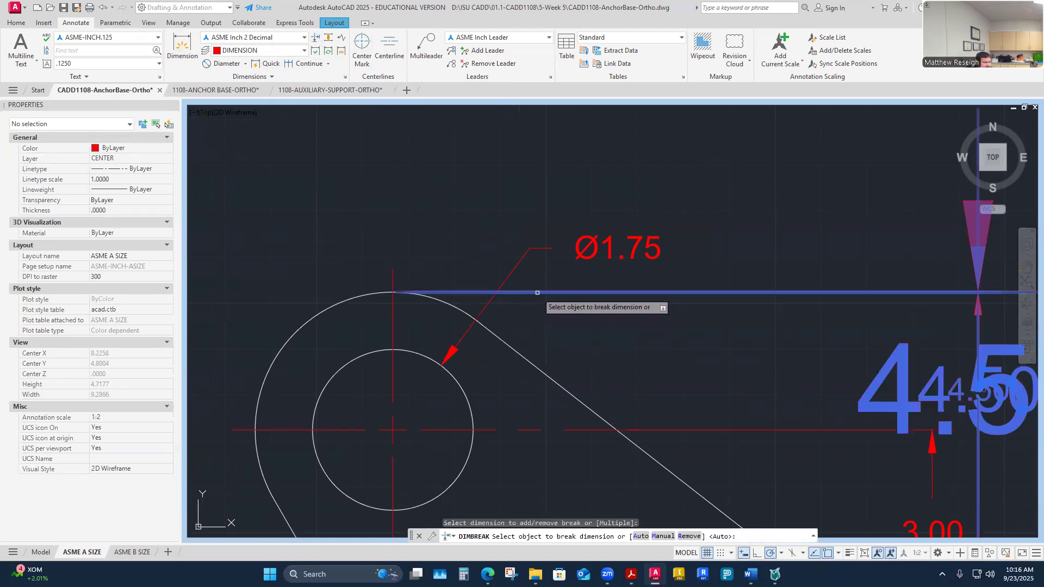
pyautogui.click(511, 270)
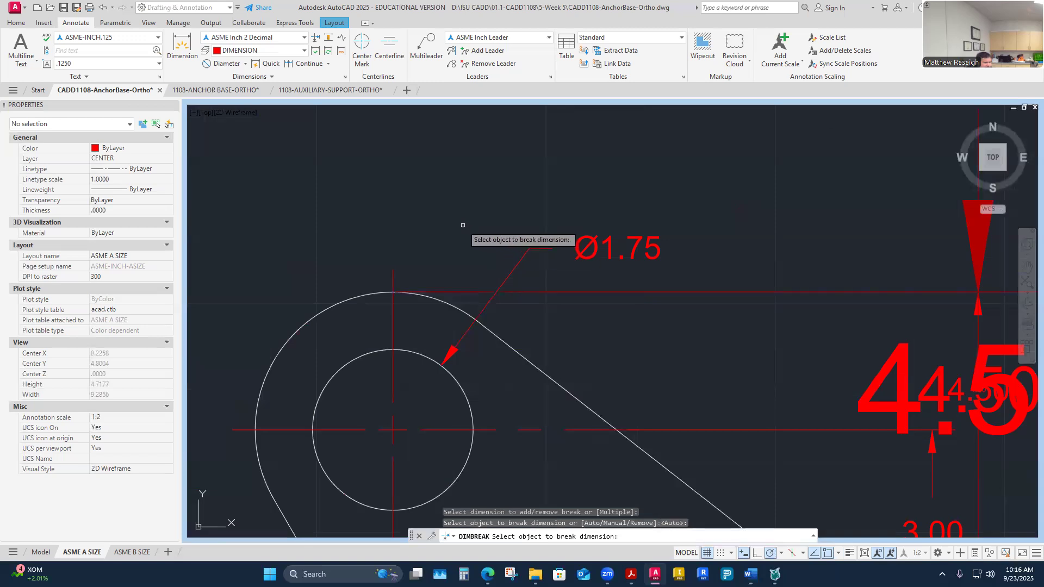
pyautogui.press('Return')
pyautogui.scroll(-3, 416, 256)
pyautogui.scroll(1, 432, 291)
pyautogui.scroll(-4, 415, 350)
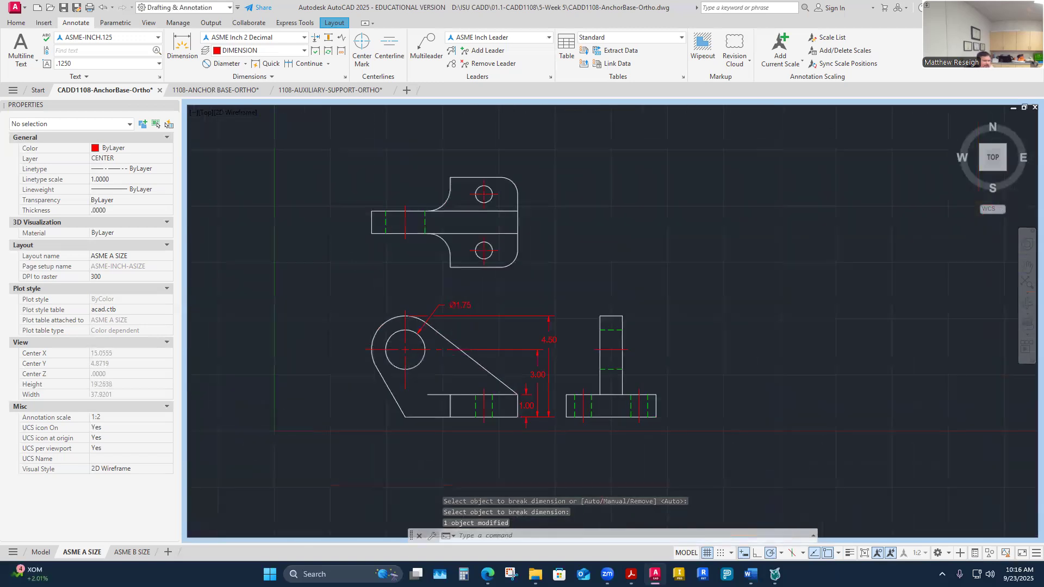
pyautogui.scroll(2, 402, 341)
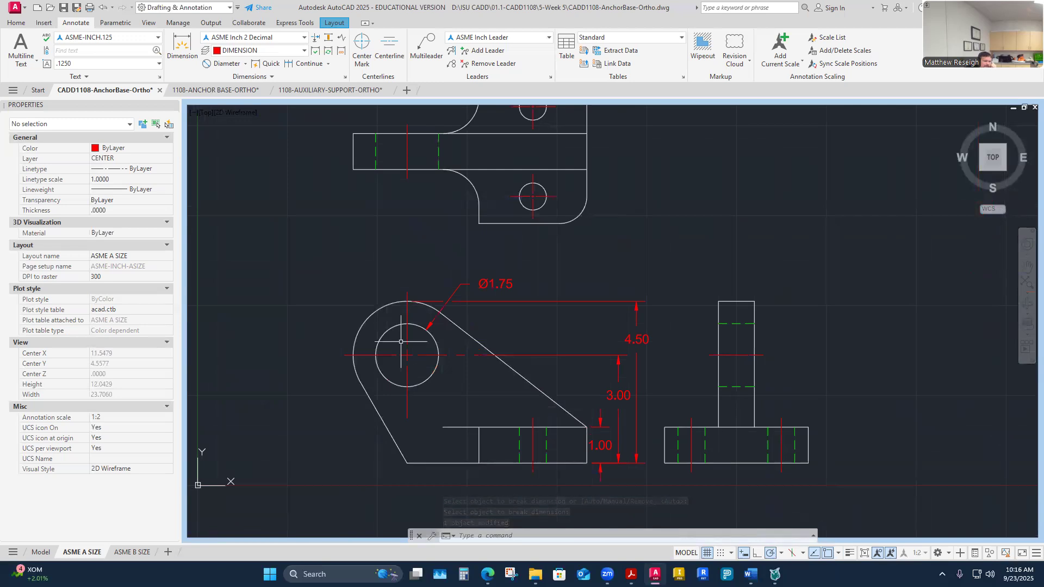
pyautogui.scroll(2, 442, 307)
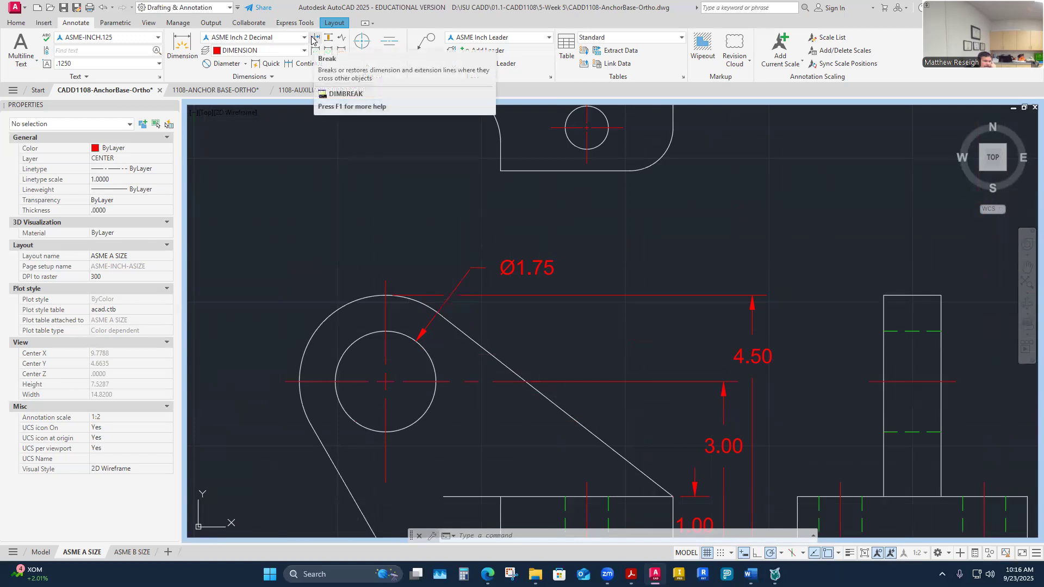
# Undo the extension line break and break the hole's diameter leader where it crosses the 4.50 dimension's extension line instead.
pyautogui.click(103, 8)
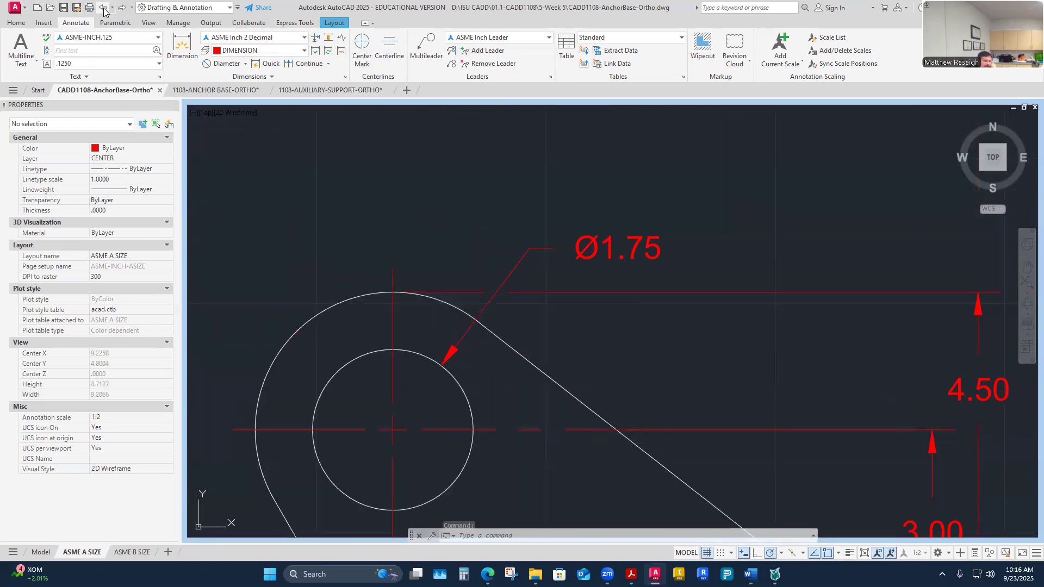
pyautogui.click(103, 8)
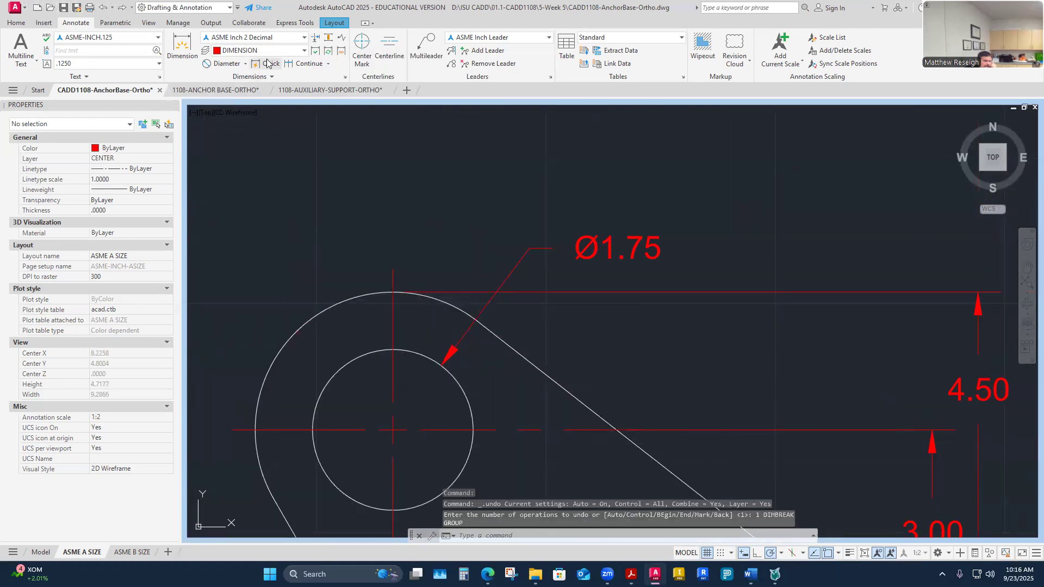
pyautogui.click(315, 37)
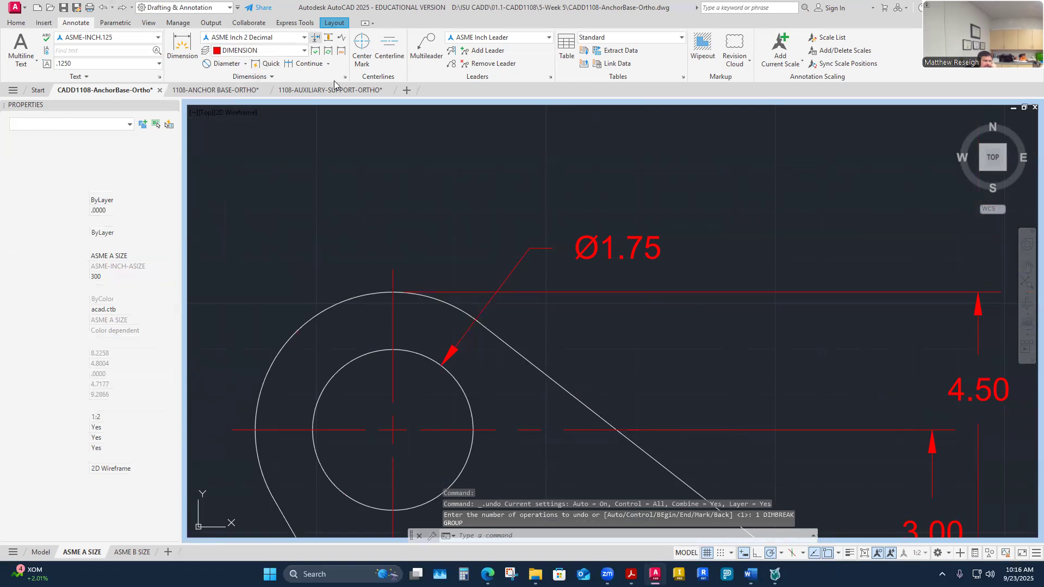
pyautogui.click(486, 305)
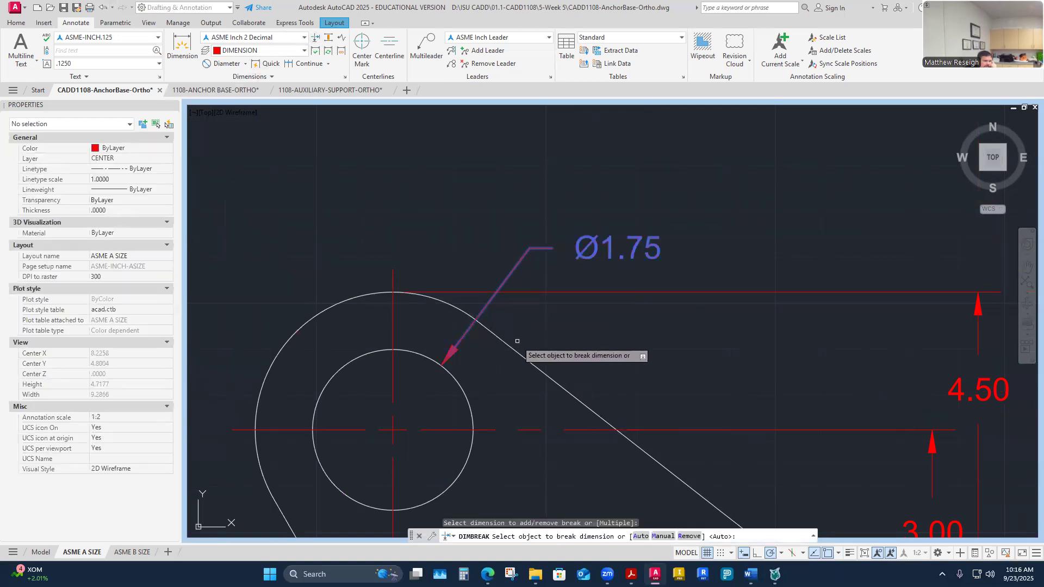
pyautogui.click(533, 292)
# Examine the broken diameter leader and the spacing of the 3.00 and 4.50 height dimensions beside the front view.
pyautogui.scroll(-2, 451, 242)
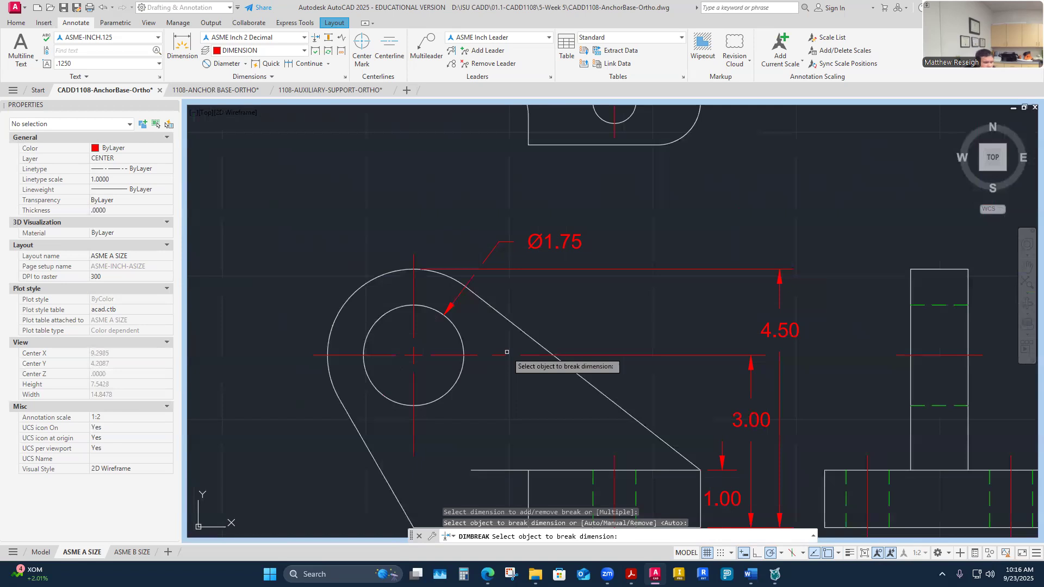
pyautogui.scroll(-3, 727, 373)
pyautogui.scroll(1, 752, 410)
pyautogui.scroll(4, 717, 328)
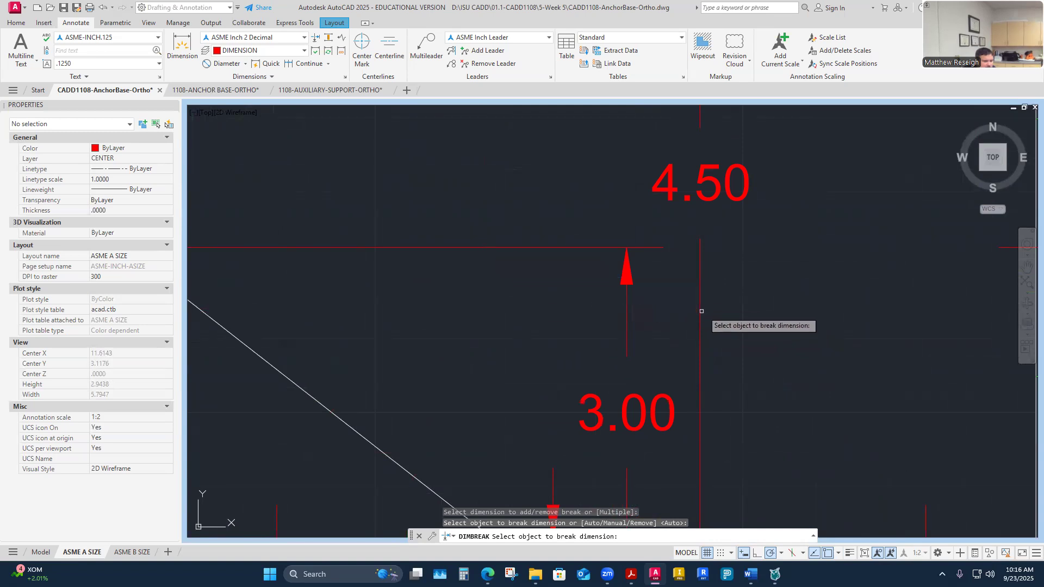
pyautogui.scroll(-2, 701, 311)
pyautogui.scroll(1, 701, 310)
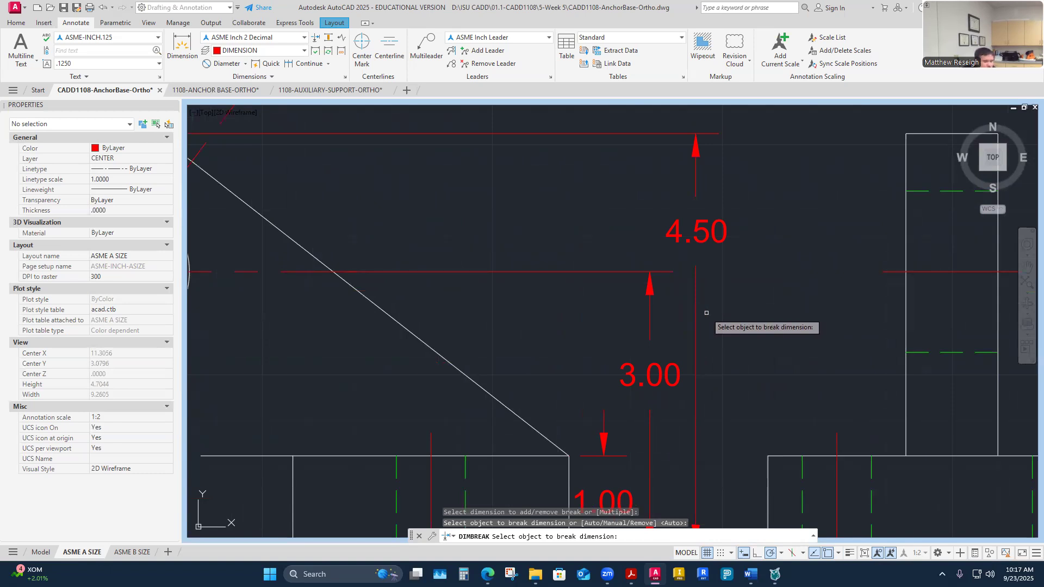
pyautogui.scroll(-3, 507, 314)
pyautogui.scroll(2, 387, 248)
pyautogui.scroll(1, 397, 240)
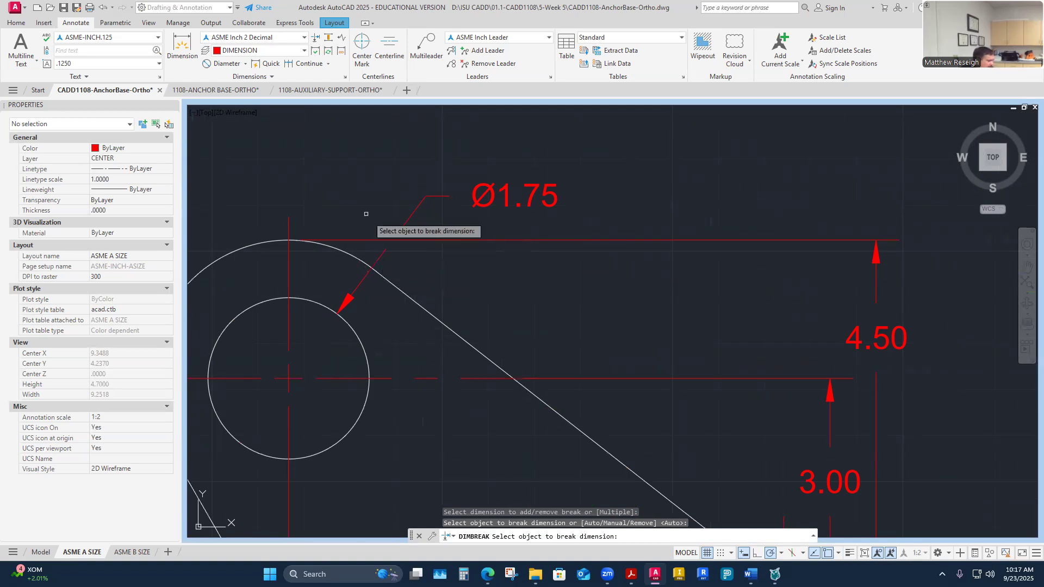
# Undo the diameter leader break and break the 4.50 dimension's upper extension line around the leader again.
pyautogui.press('Escape')
pyautogui.press('Escape')
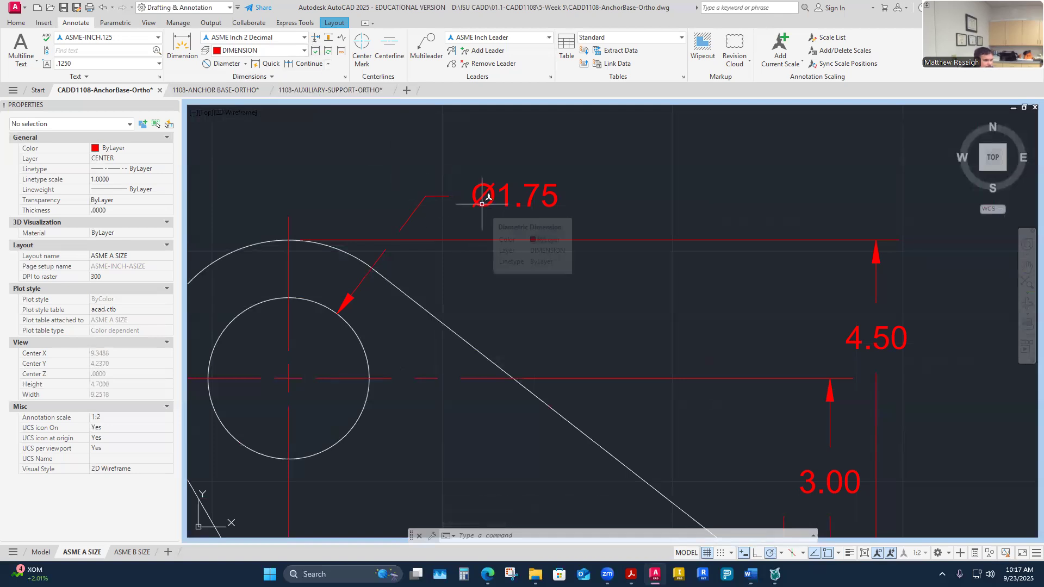
pyautogui.click(101, 8)
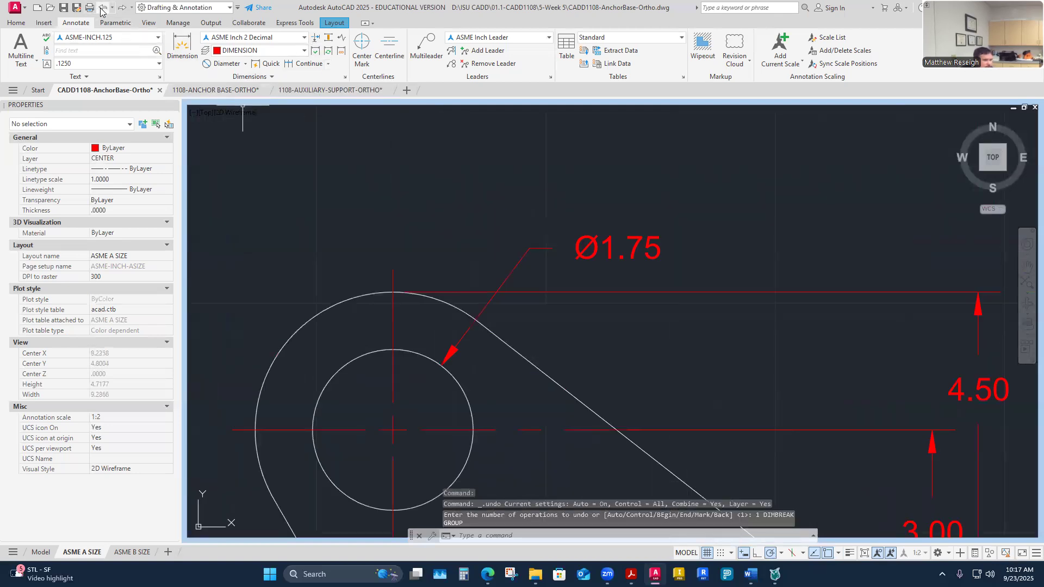
pyautogui.click(315, 42)
pyautogui.scroll(2, 529, 332)
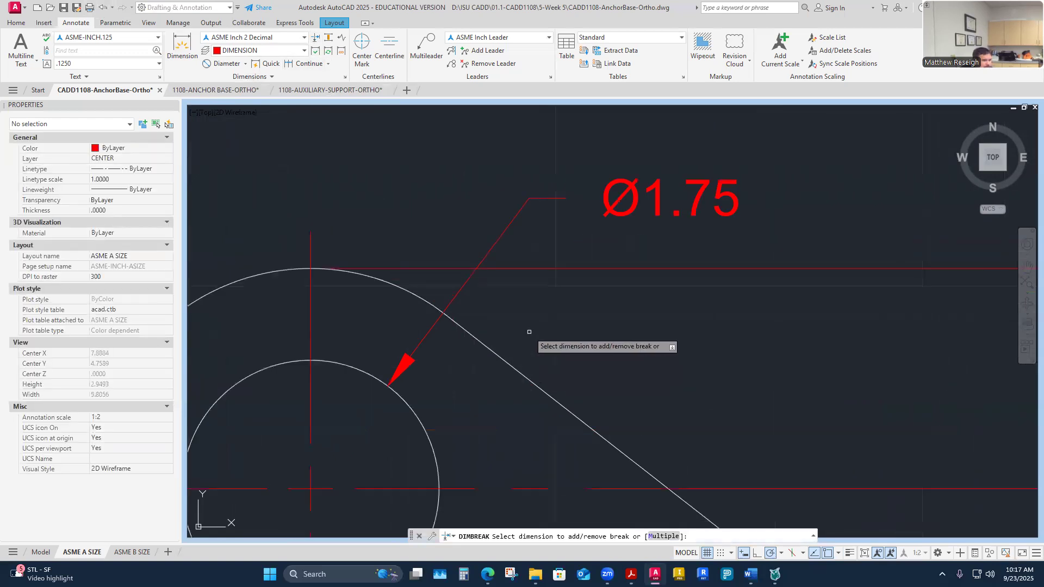
pyautogui.click(528, 268)
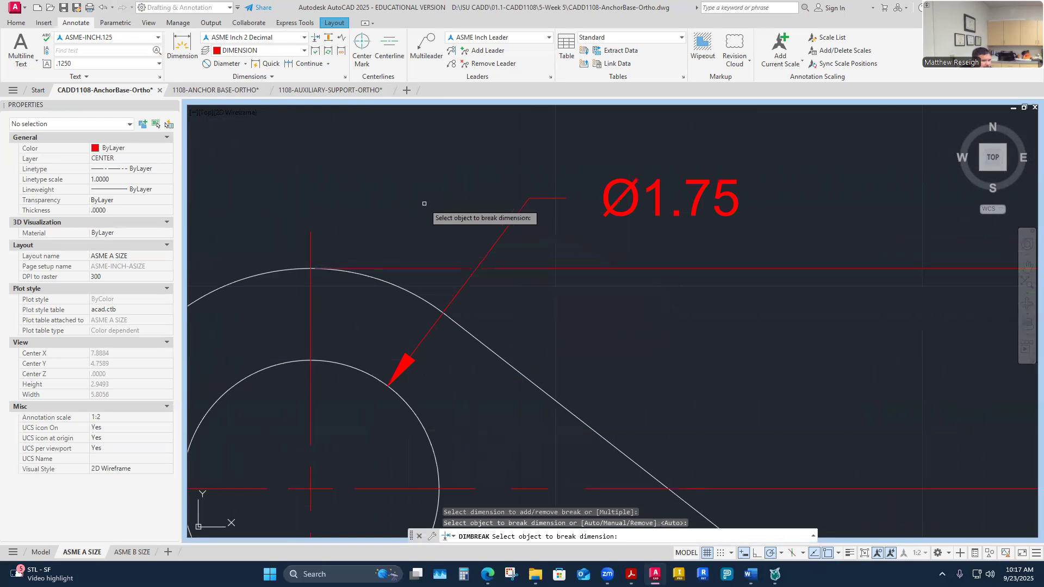
pyautogui.press('Return')
pyautogui.scroll(-2, 443, 205)
pyautogui.scroll(-2, 443, 205)
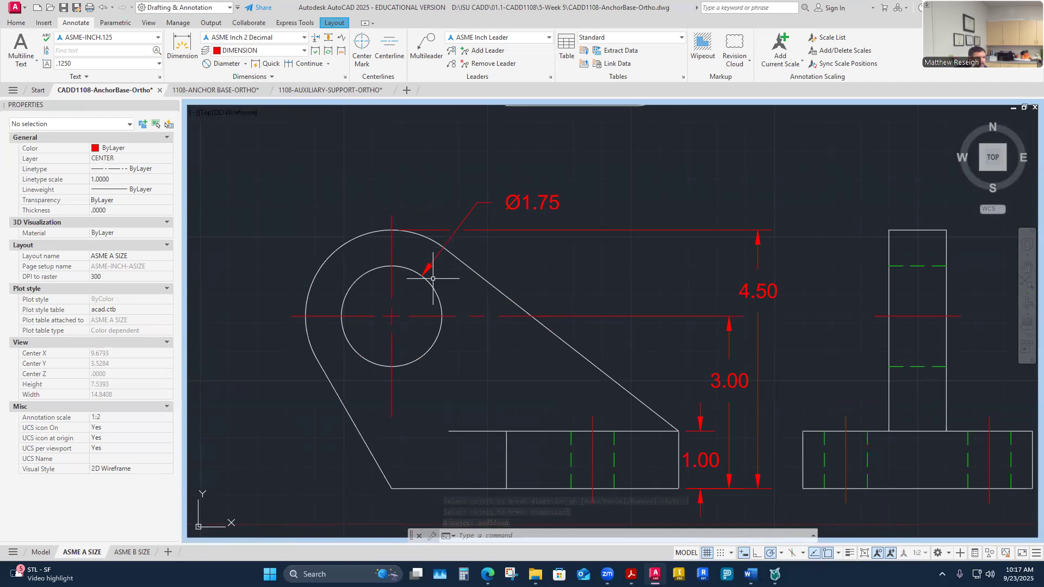
# Undo the extension line break and move the hole's diameter text below the 4.50 dimension's upper extension line.
pyautogui.click(102, 8)
pyautogui.click(102, 8)
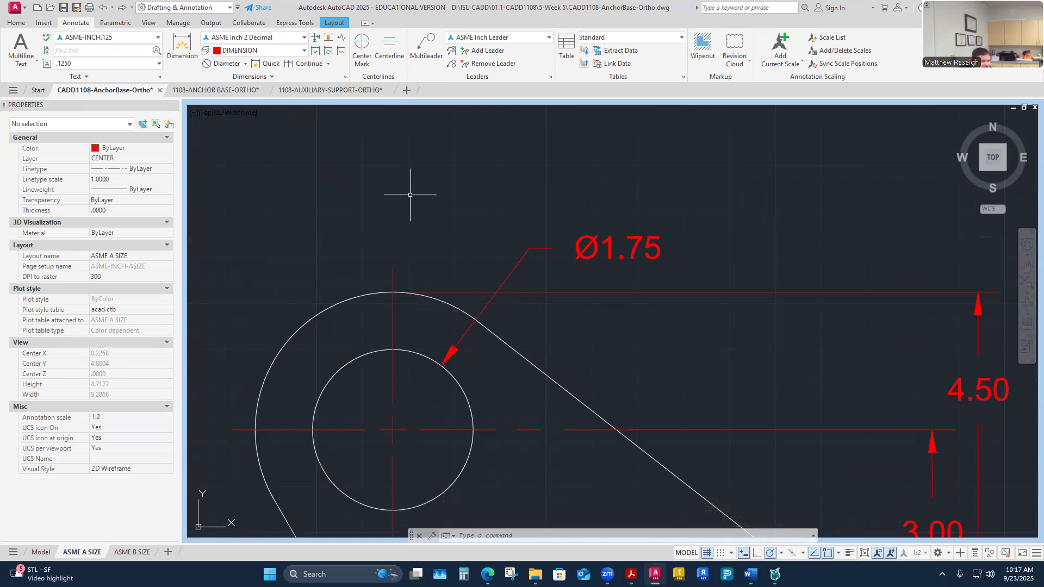
pyautogui.scroll(-3, 417, 201)
pyautogui.scroll(3, 541, 242)
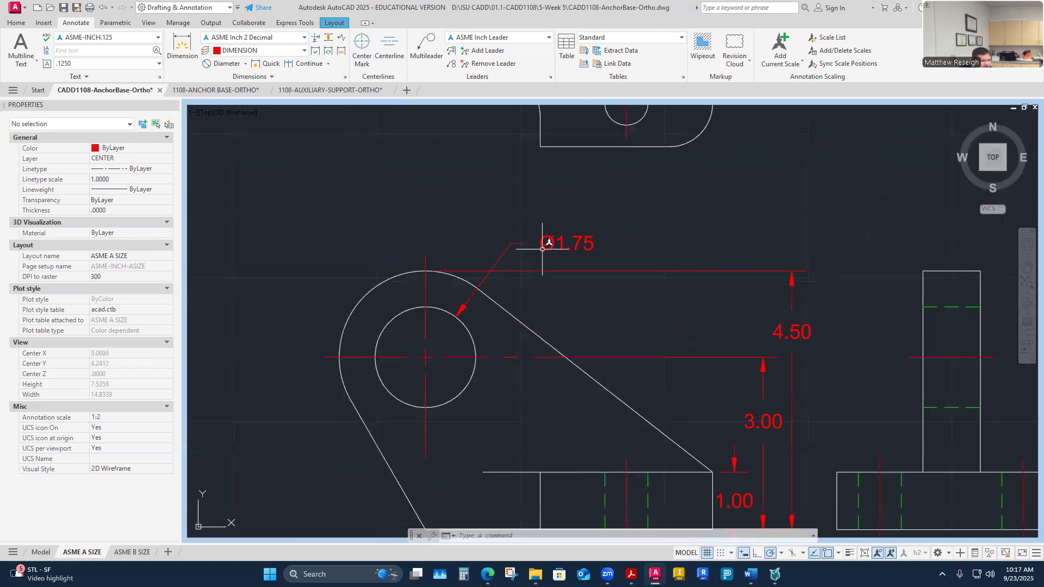
pyautogui.click(544, 246)
pyautogui.click(566, 243)
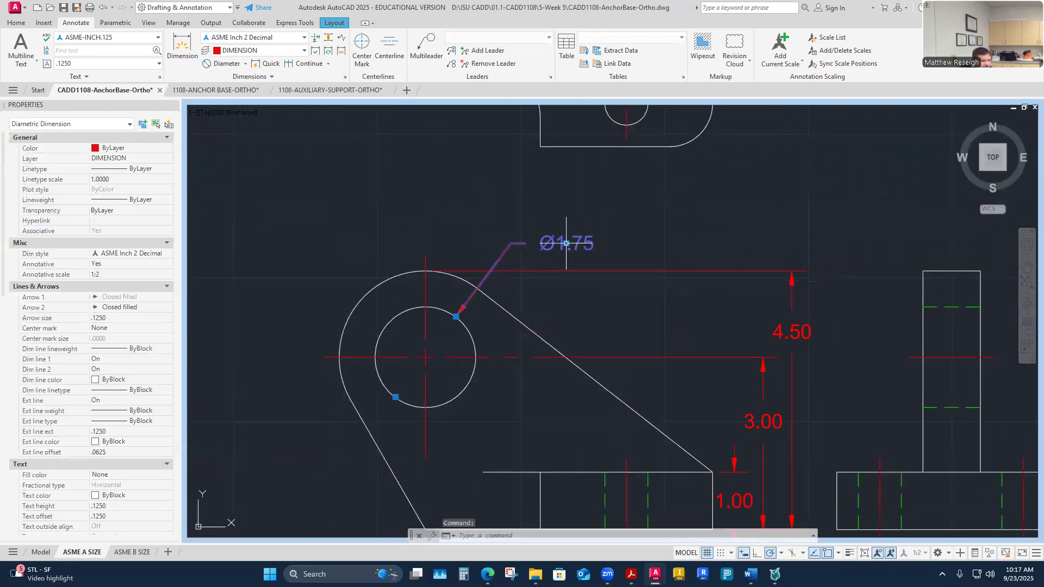
pyautogui.click(505, 287)
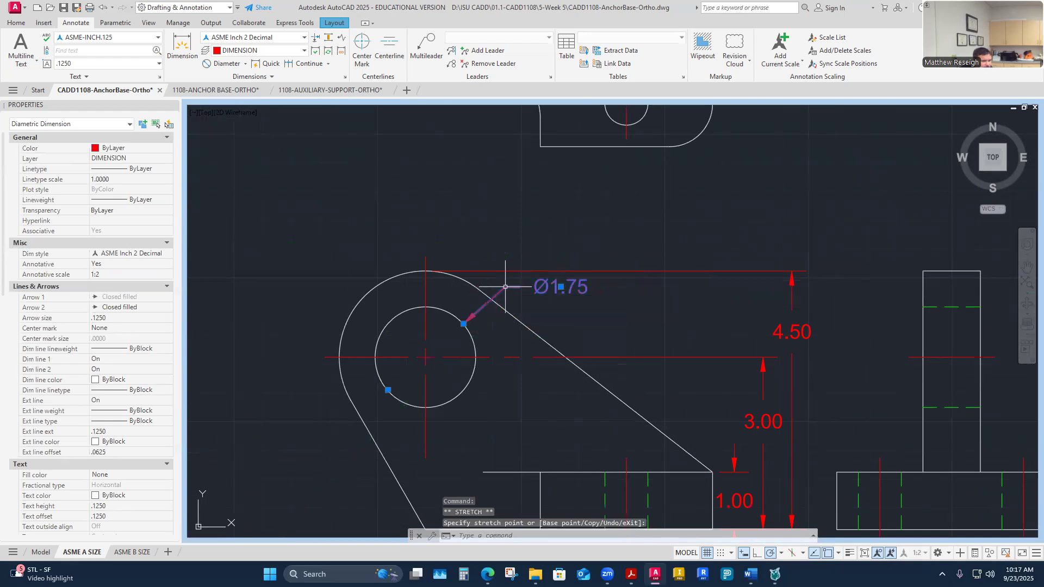
pyautogui.click(531, 209)
pyautogui.press('Escape')
pyautogui.press('Escape')
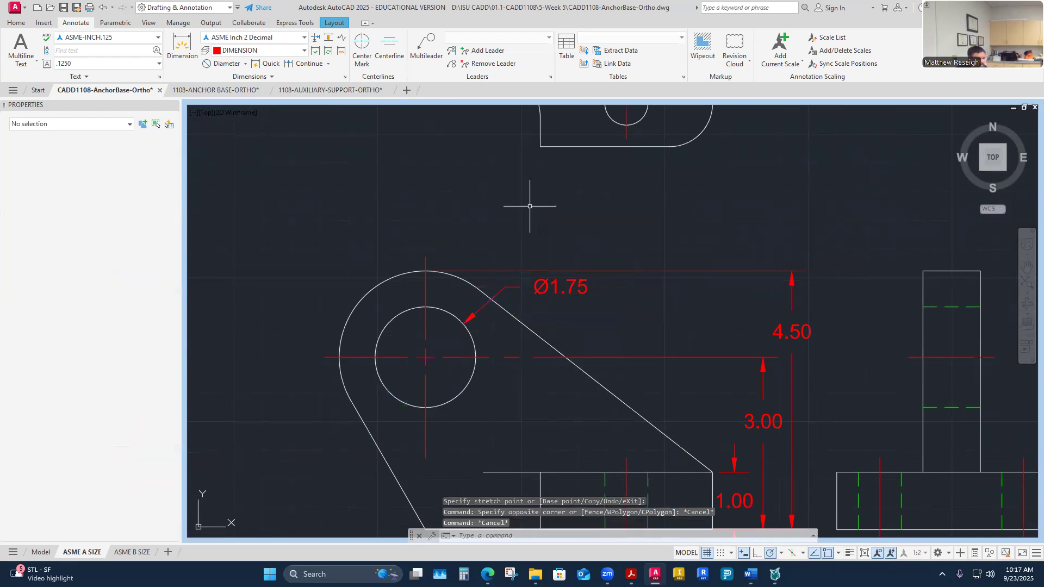
# Move the hole's diameter text to the upper-left outside of the rounded end, clear of the 4.50 dimension's extension line.
pyautogui.scroll(-2, 537, 327)
pyautogui.scroll(2, 523, 322)
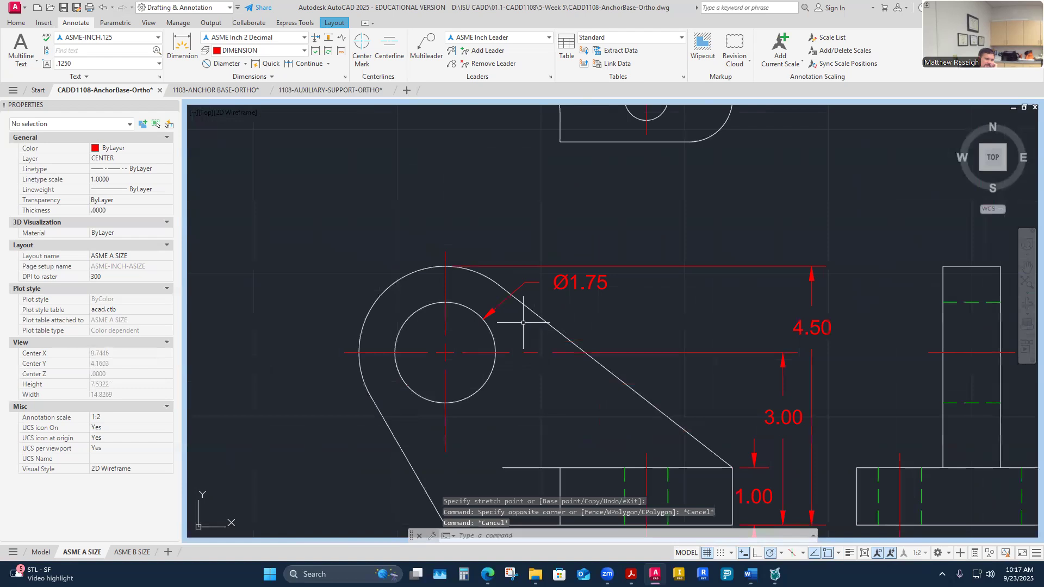
pyautogui.click(573, 290)
pyautogui.click(565, 277)
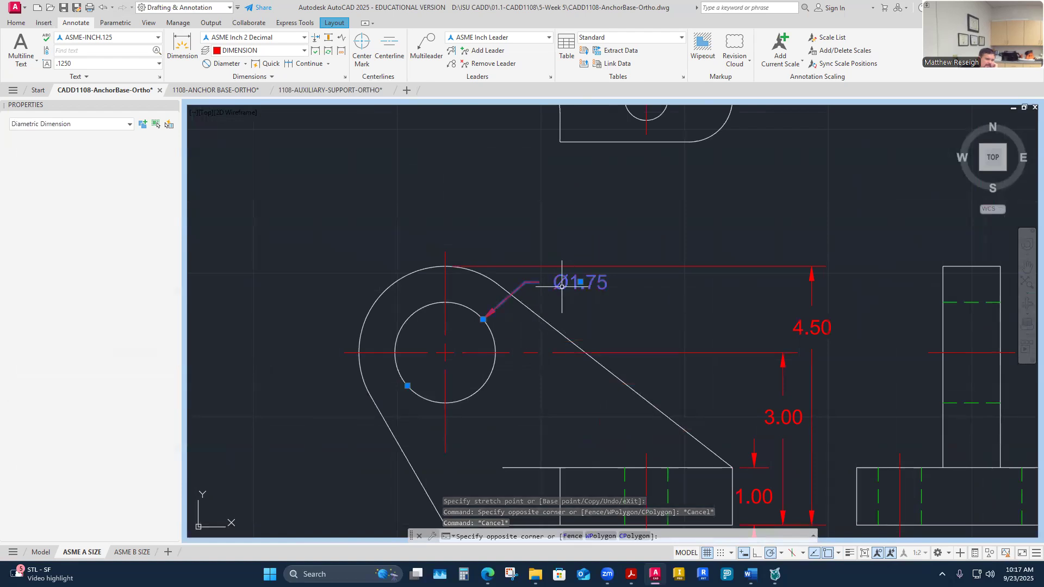
pyautogui.click(580, 283)
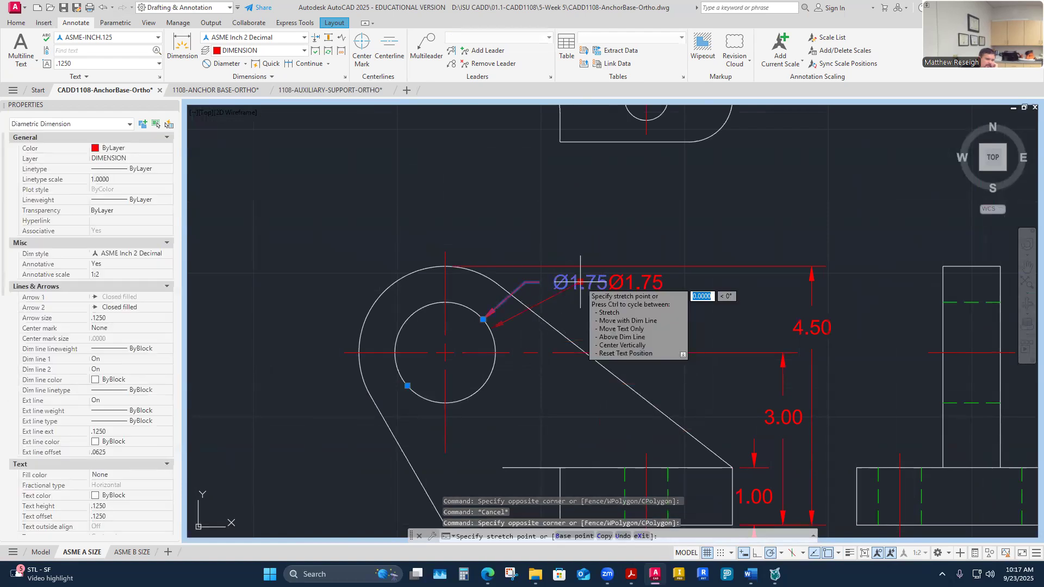
pyautogui.click(397, 248)
pyautogui.press('Escape')
pyautogui.press('Escape')
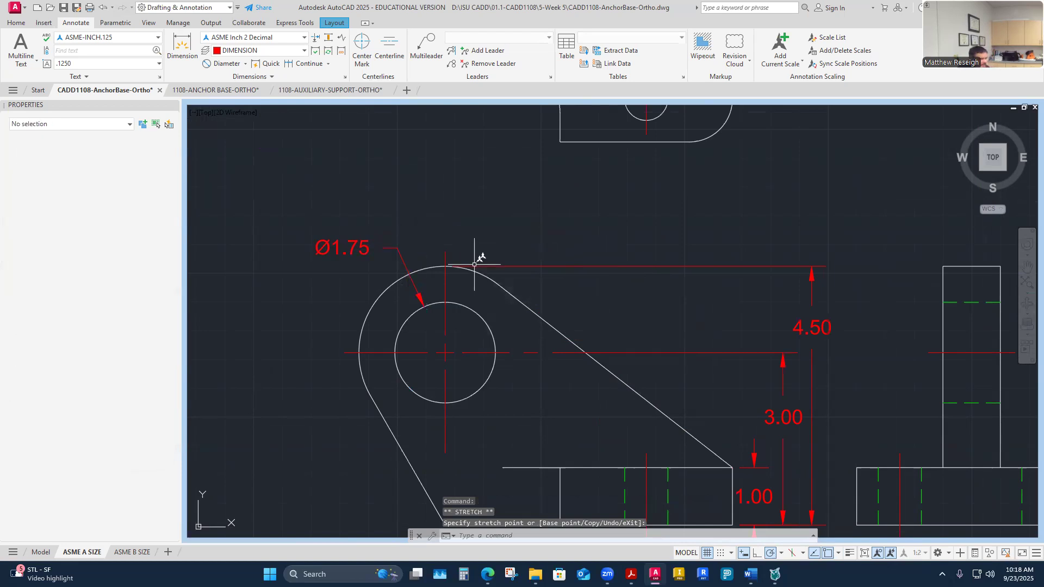
pyautogui.scroll(-4, 508, 307)
pyautogui.scroll(4, 465, 315)
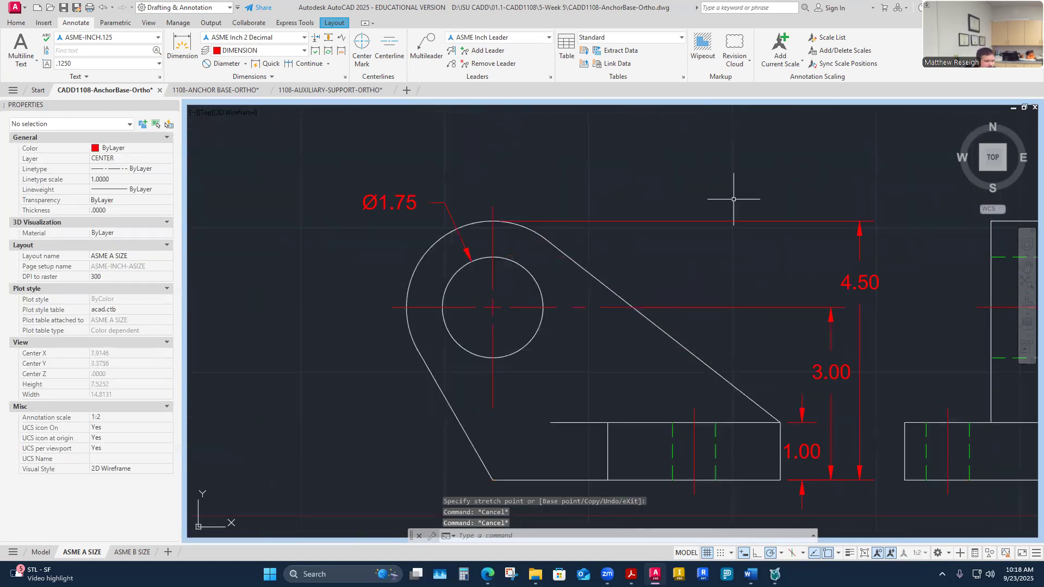
pyautogui.scroll(-4, 522, 299)
pyautogui.scroll(4, 530, 296)
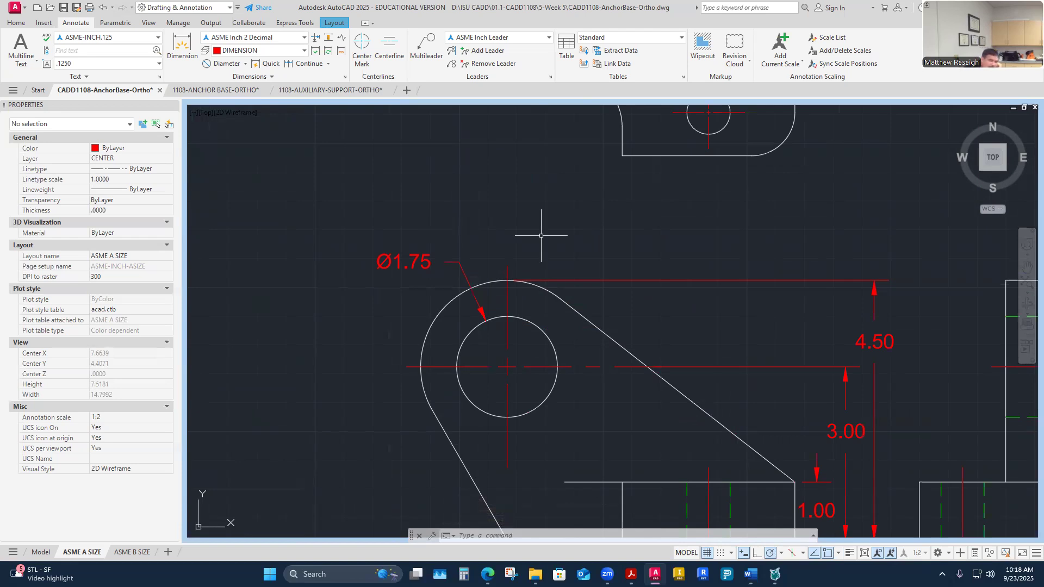
pyautogui.scroll(-4, 505, 341)
pyautogui.scroll(4, 493, 321)
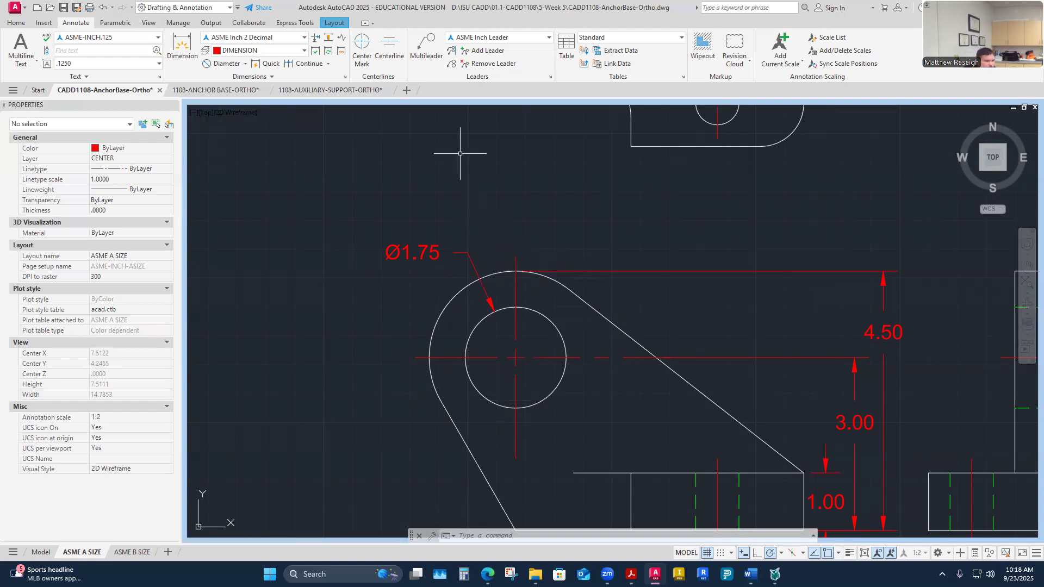
# Add a radius dimension to the front view's outer rounded end, placing its text above the hole's diameter text.
pyautogui.click(245, 63)
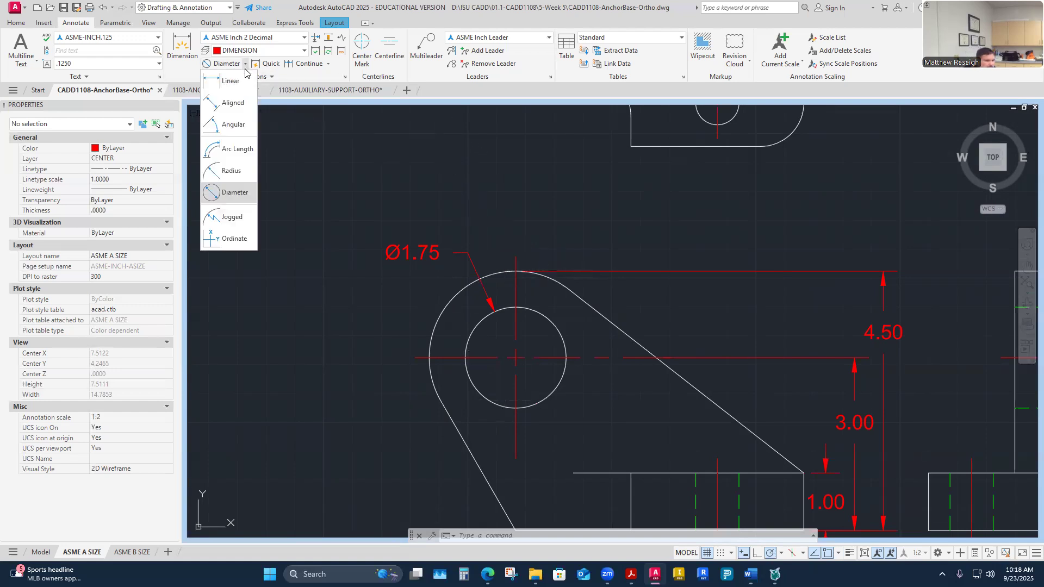
pyautogui.click(231, 172)
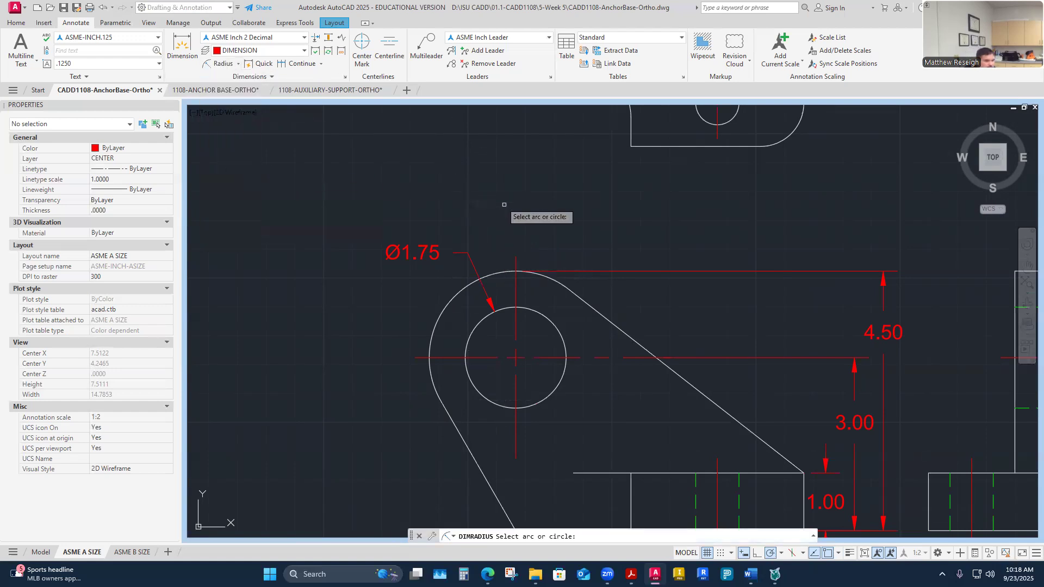
pyautogui.click(496, 271)
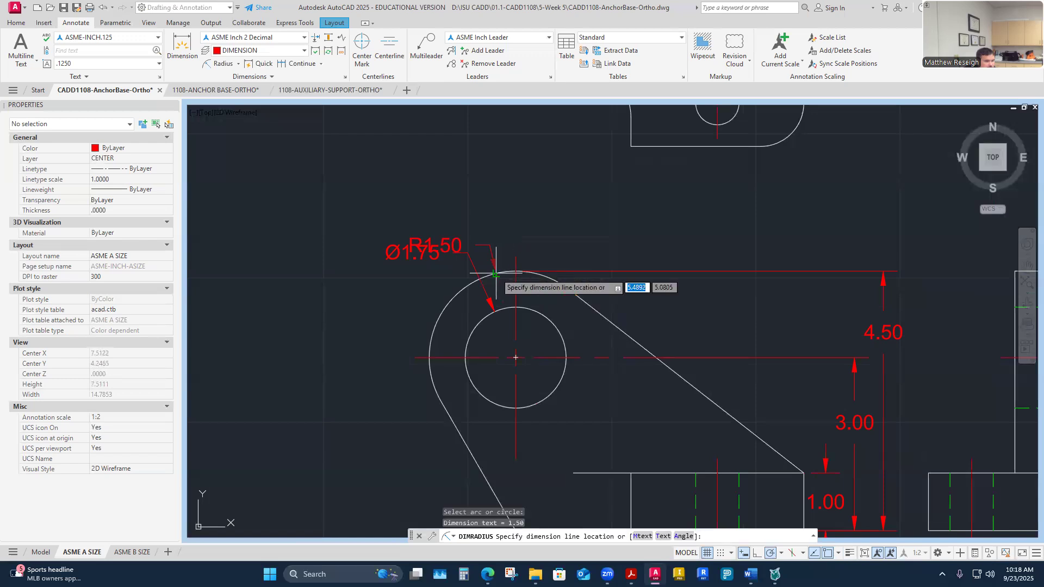
pyautogui.click(483, 210)
pyautogui.rightClick(548, 205)
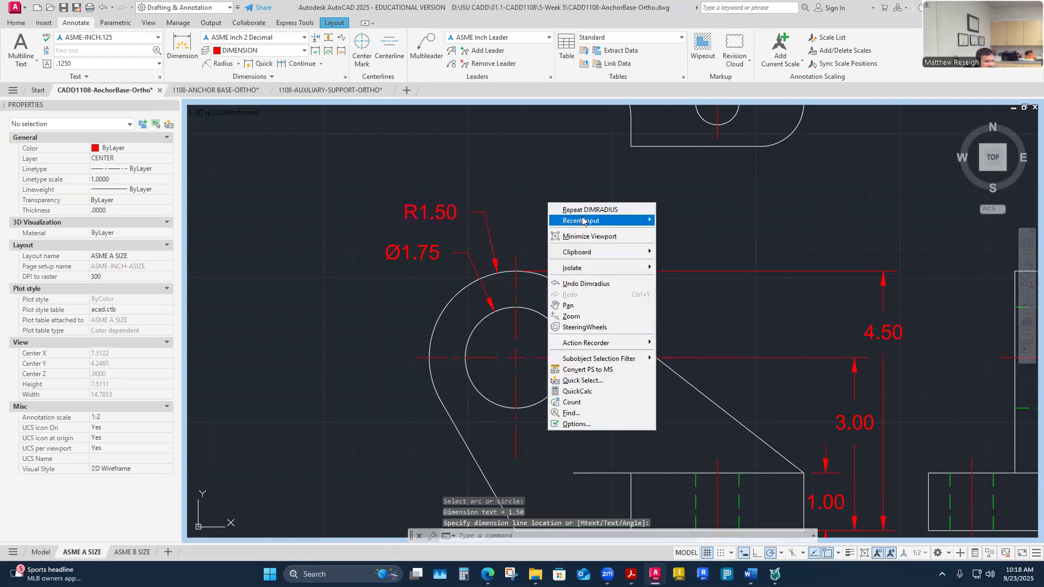
pyautogui.press('Escape')
pyautogui.press('Escape')
# Move the hole's diameter text down and left so its leader is angled farther away from the outer arc's radius dimension.
pyautogui.scroll(-4, 570, 218)
pyautogui.scroll(-1, 574, 257)
pyautogui.scroll(5, 494, 278)
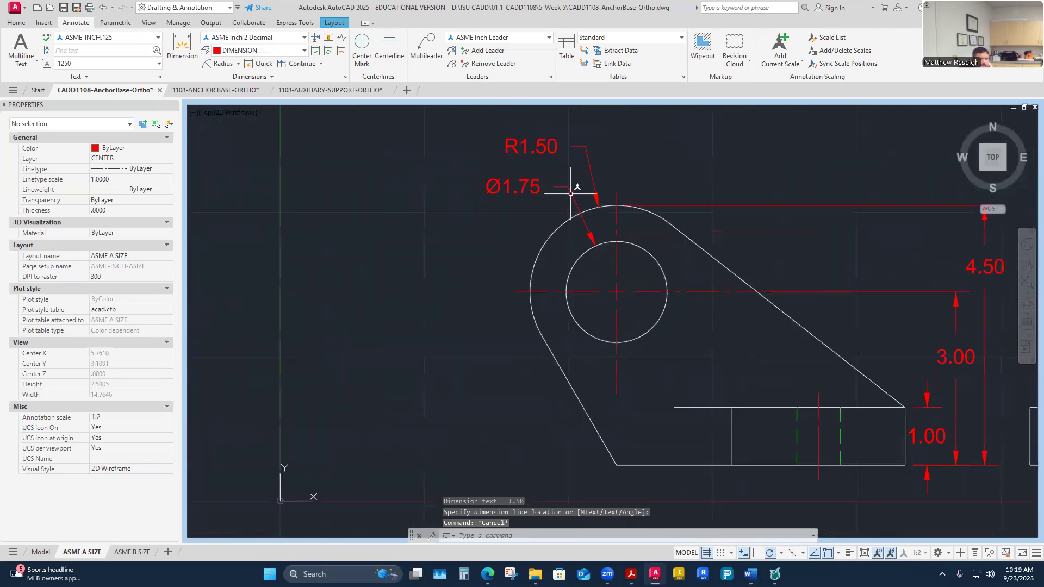
pyautogui.click(570, 193)
pyautogui.click(516, 185)
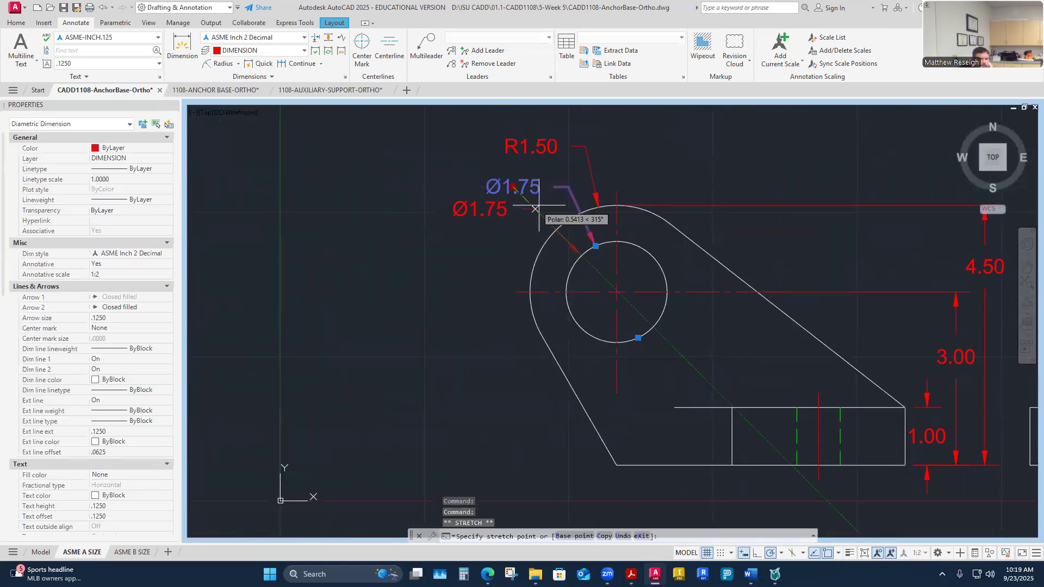
pyautogui.click(574, 209)
pyautogui.click(570, 185)
pyautogui.press('Escape')
pyautogui.press('Escape')
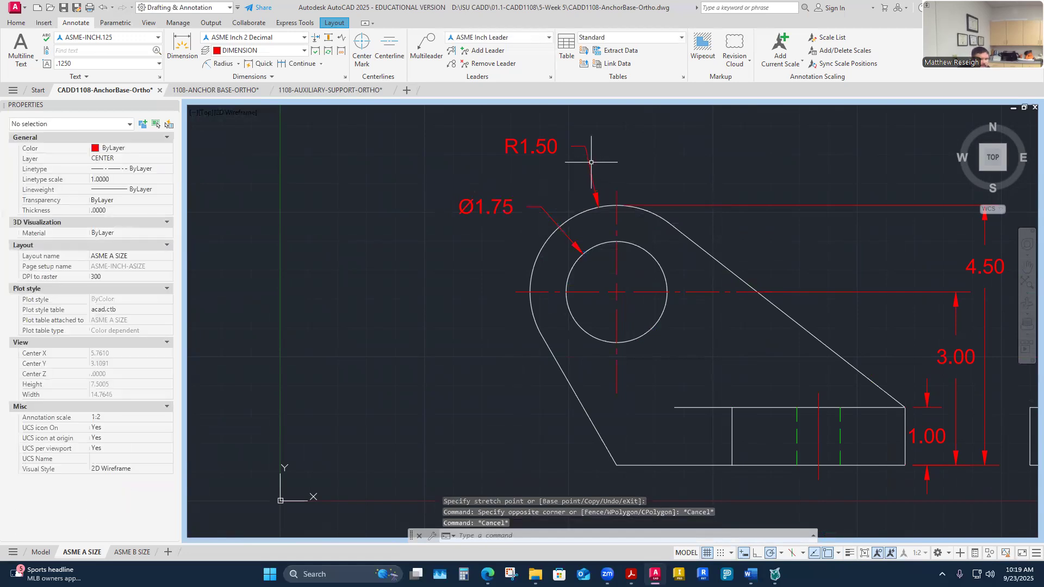
# Move the R1.50 radius dimension's text to the upper left of the rounded end, above the Ø1.75 dimension.
pyautogui.click(591, 162)
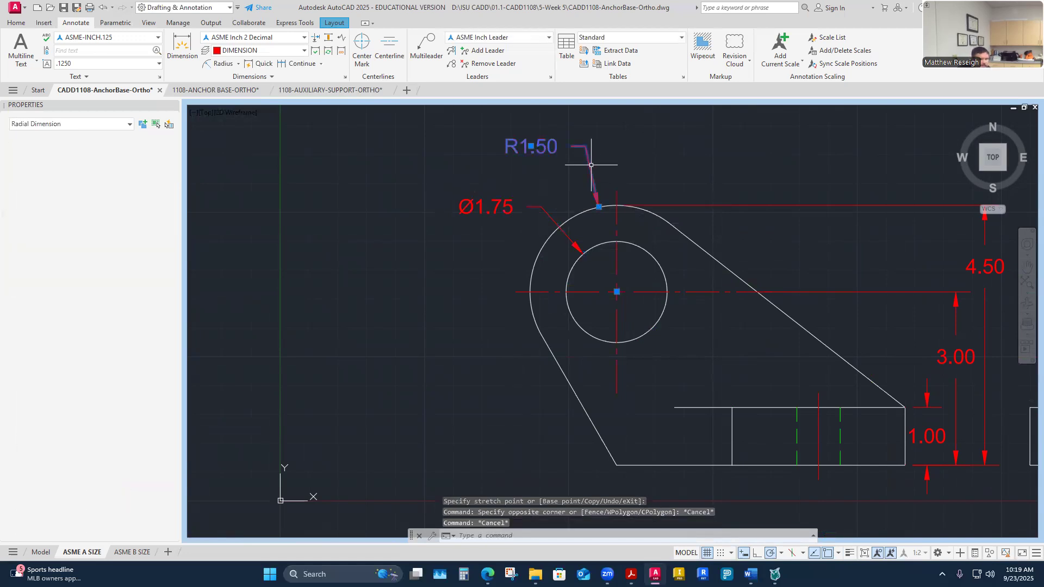
pyautogui.click(531, 145)
pyautogui.rightClick(551, 163)
pyautogui.press('Escape')
pyautogui.press('Escape')
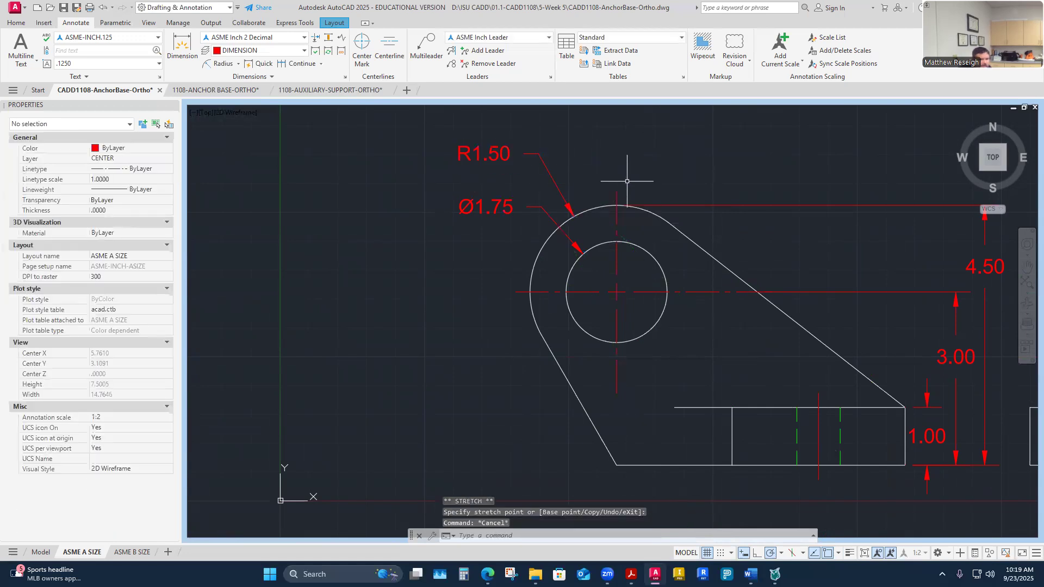
# Dimension the lower flange's depth in the top view, from its bottom edge to the web's lower face, placing it right of the view.
pyautogui.scroll(-3, 626, 243)
pyautogui.scroll(4, 507, 177)
pyautogui.scroll(-3, 419, 210)
pyautogui.scroll(2, 416, 208)
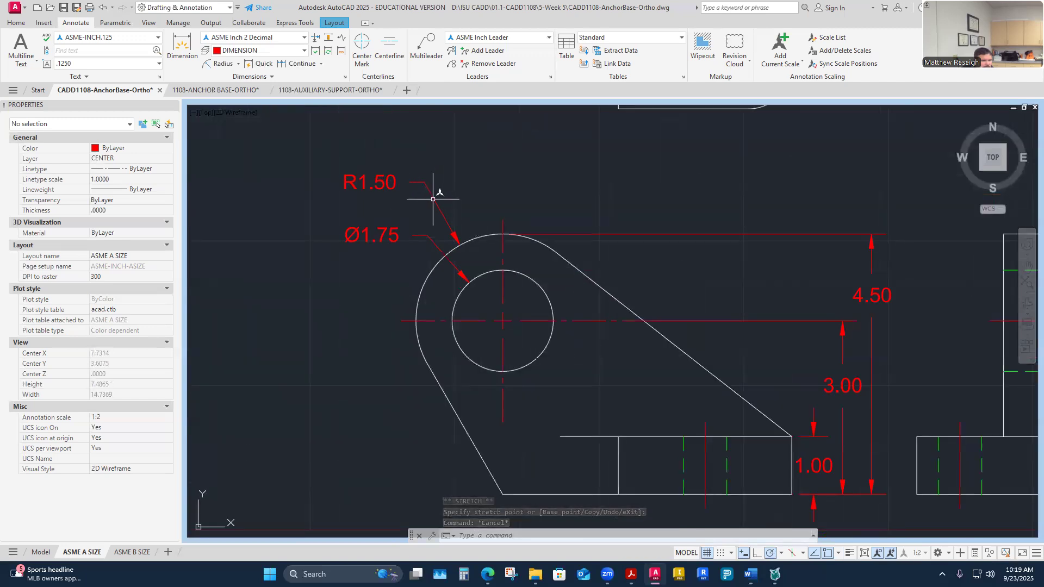
pyautogui.scroll(-4, 501, 339)
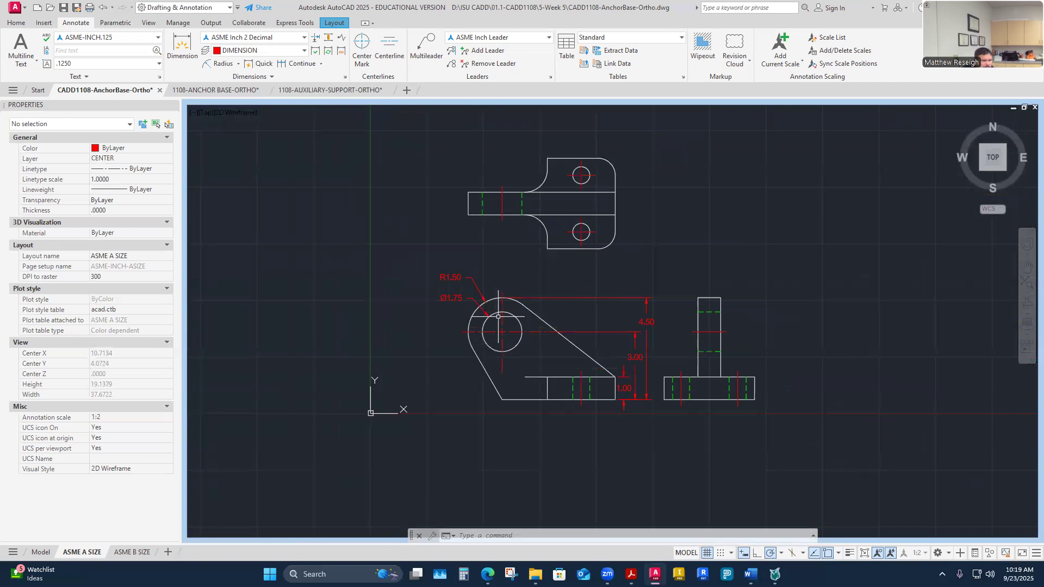
pyautogui.scroll(2, 632, 185)
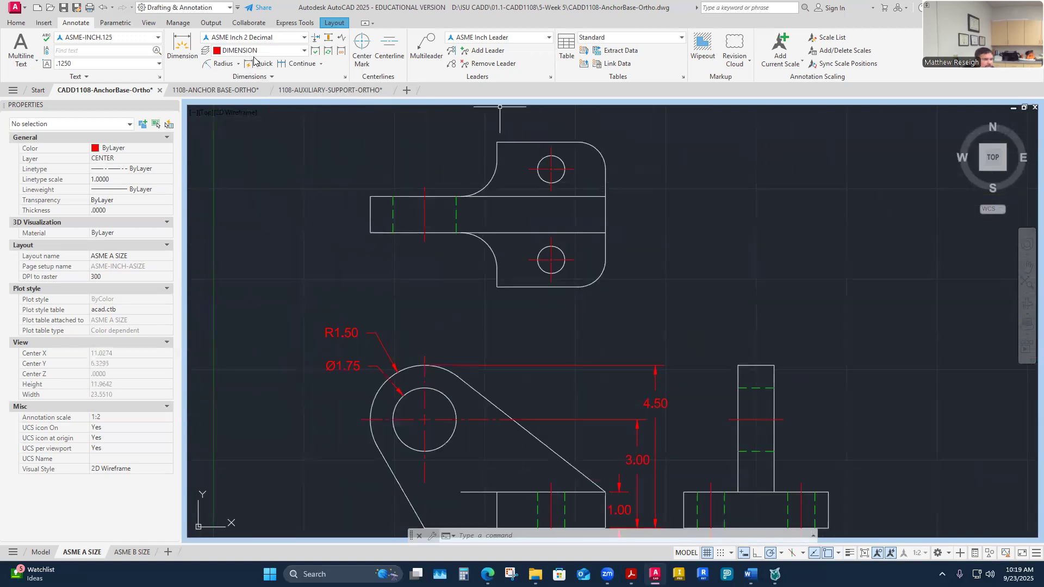
pyautogui.click(185, 51)
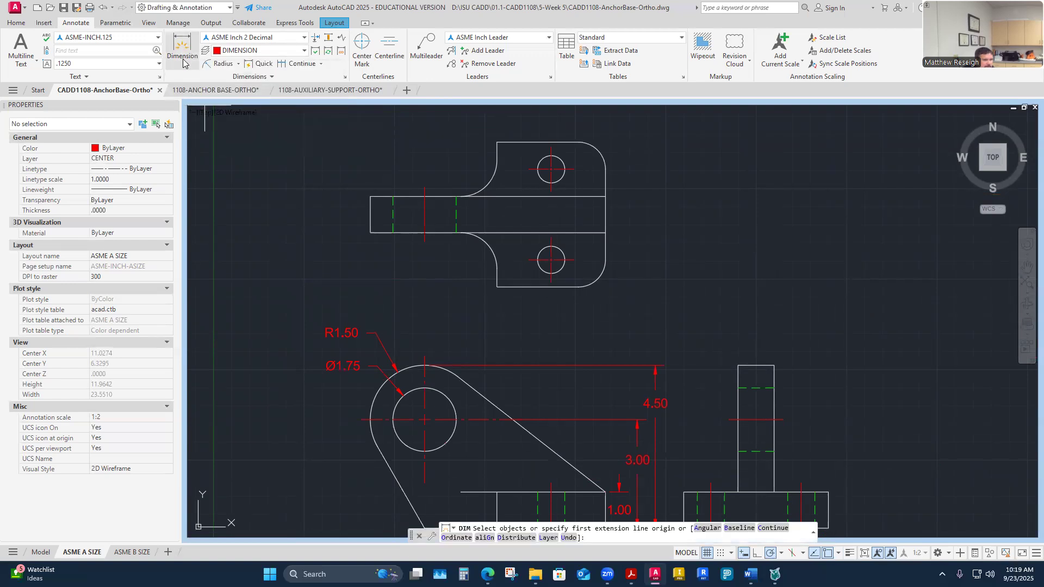
pyautogui.click(578, 288)
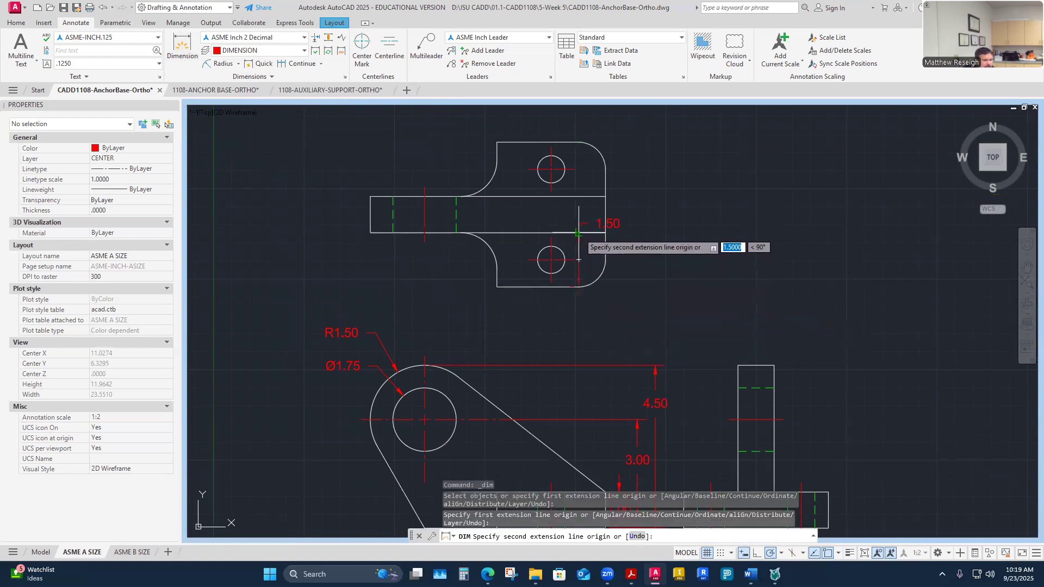
pyautogui.click(581, 233)
pyautogui.click(652, 253)
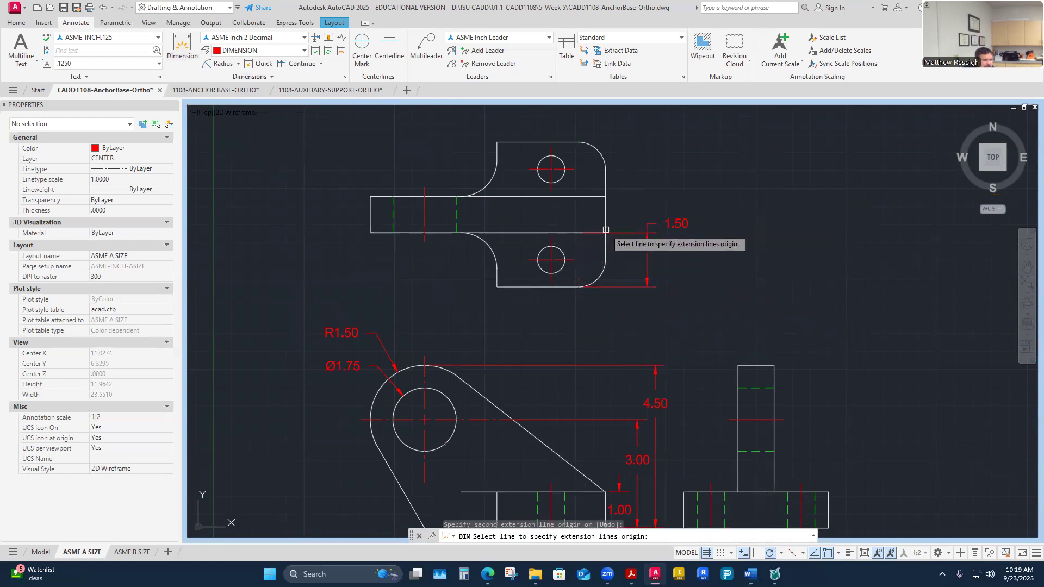
# Dimension the thickness of the central web at its right end in the top view.
pyautogui.click(605, 233)
pyautogui.click(605, 196)
pyautogui.click(634, 207)
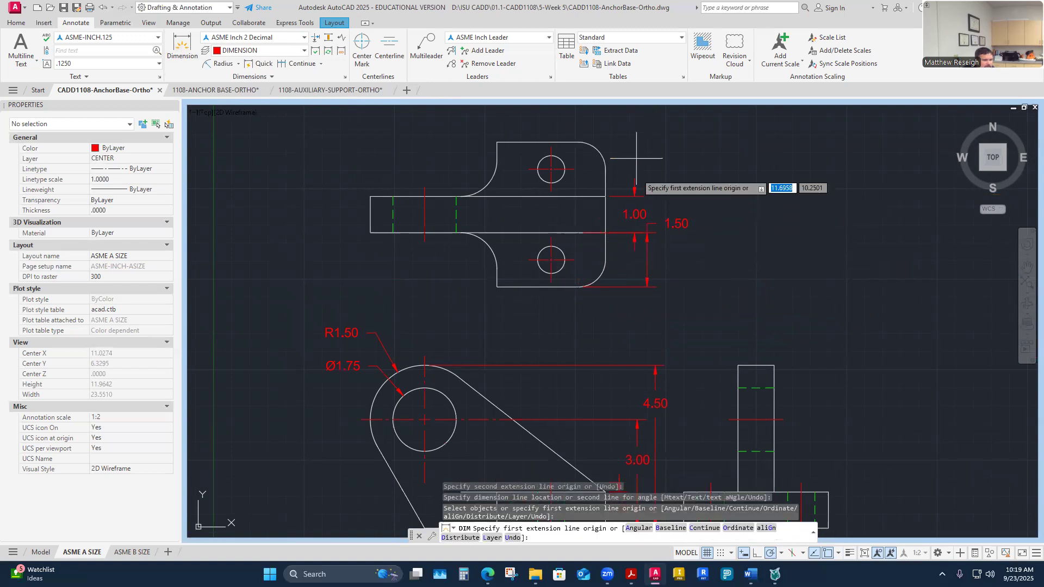
# Dimension the base plate's overall depth in the top view, placing it outside the web and flange dimensions.
pyautogui.click(578, 286)
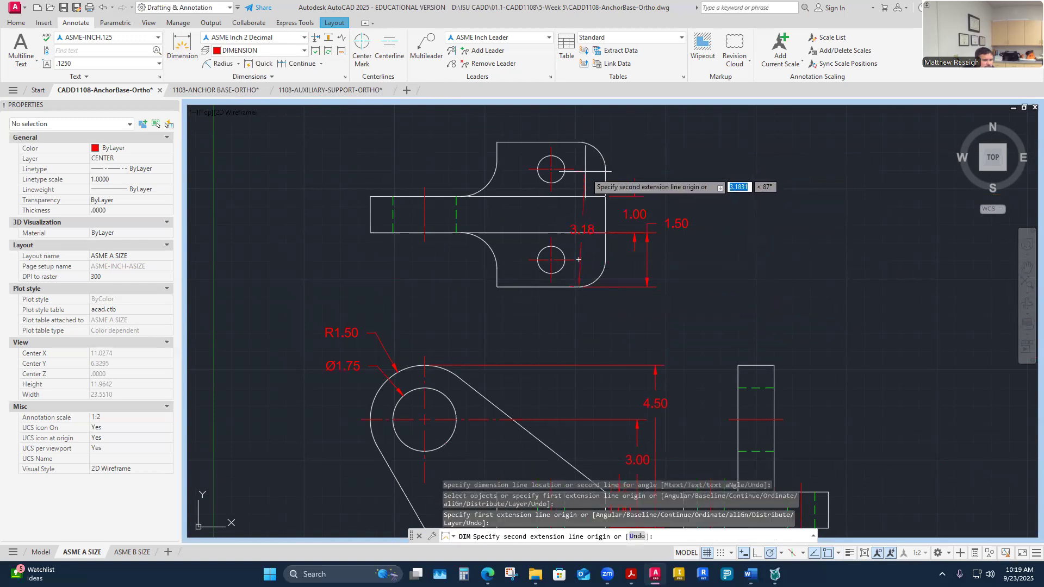
pyautogui.click(578, 142)
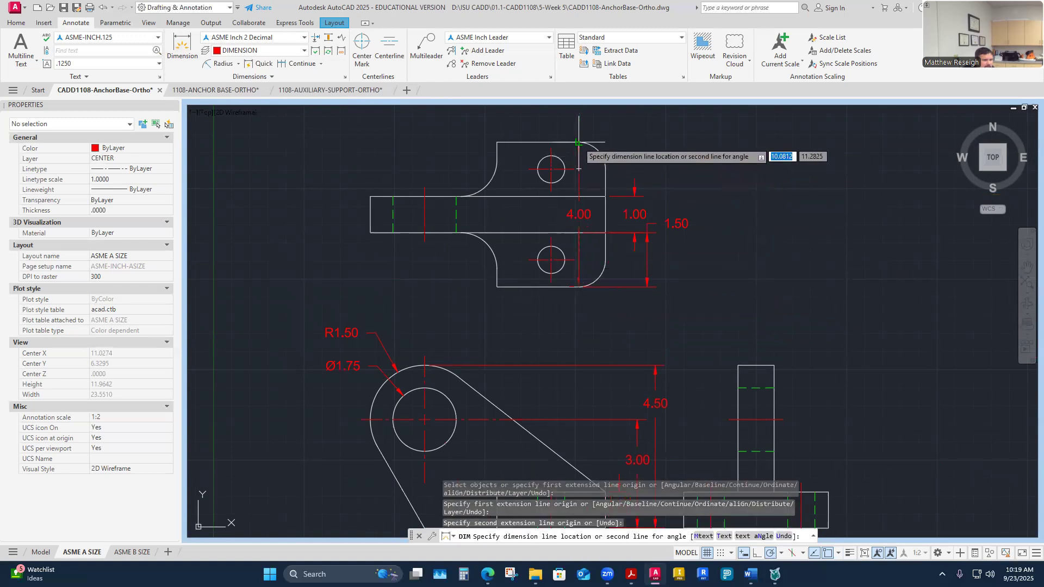
pyautogui.click(714, 182)
pyautogui.rightClick(668, 338)
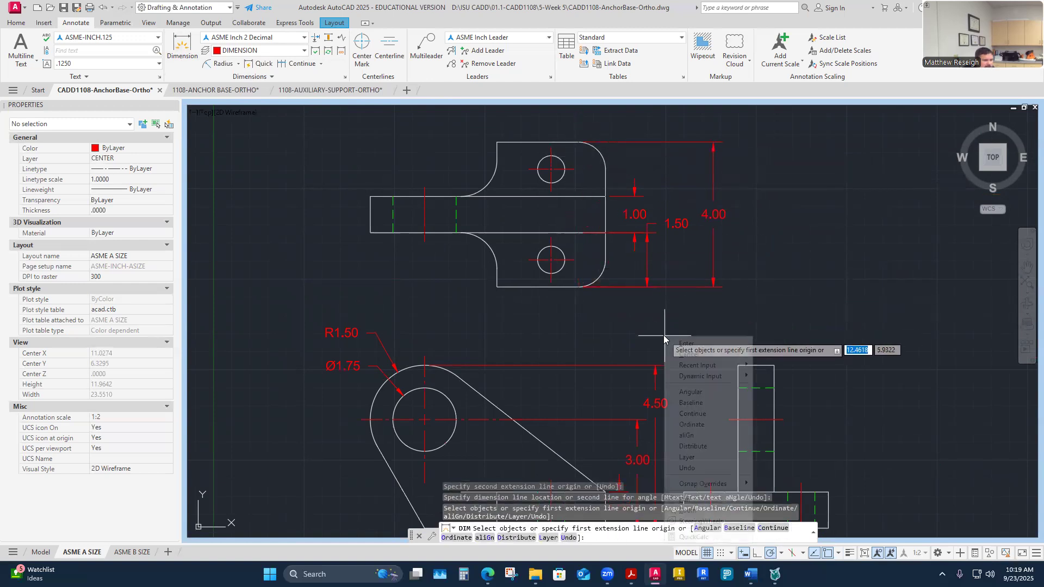
pyautogui.click(698, 351)
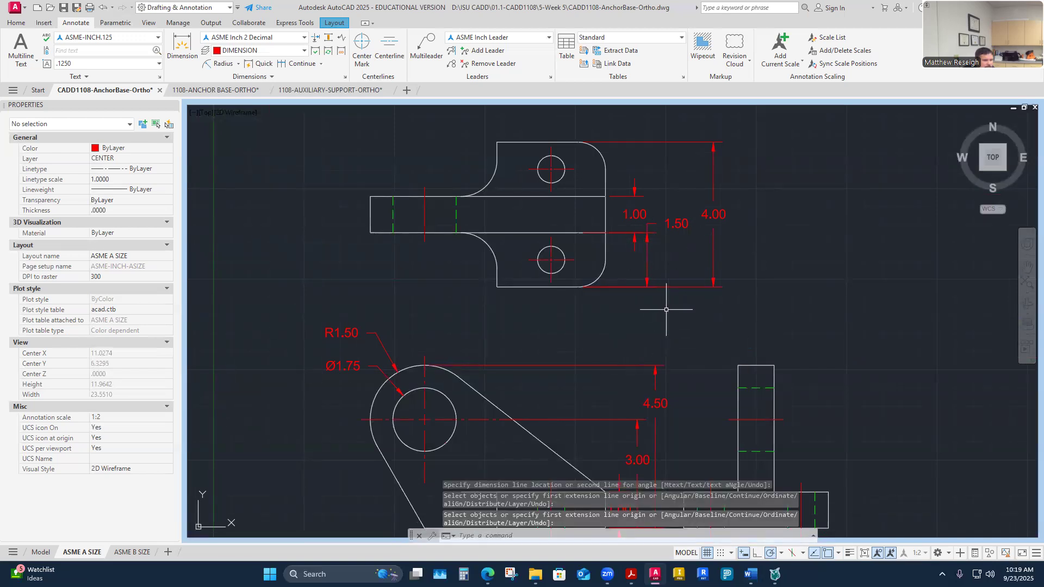
pyautogui.click(183, 54)
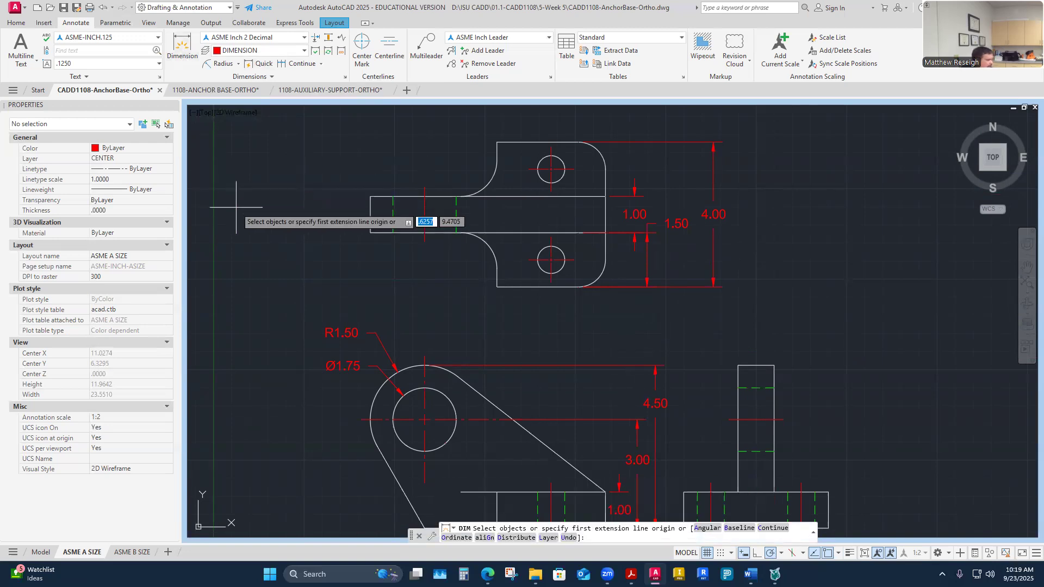
pyautogui.click(238, 63)
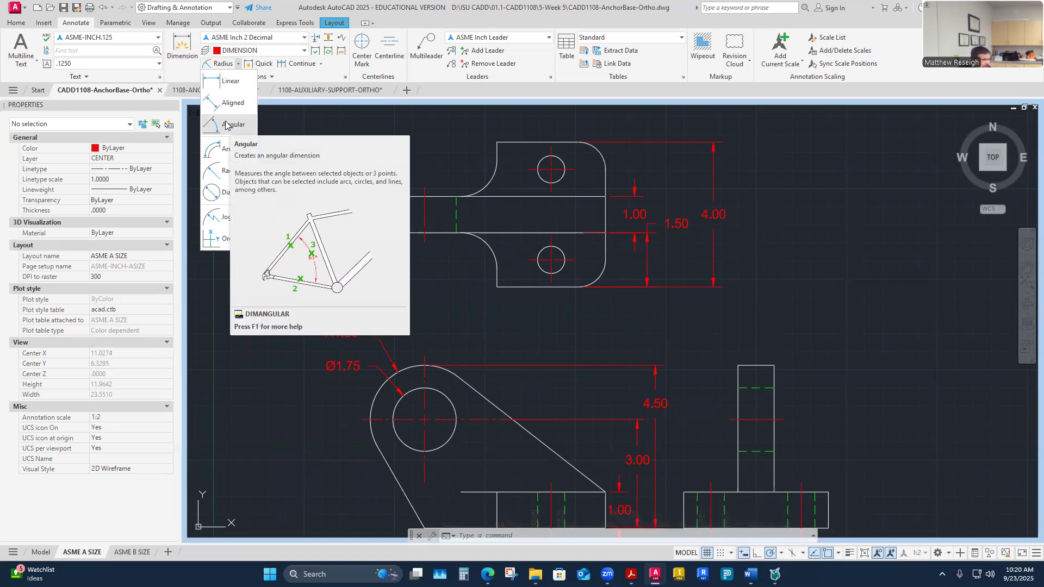
pyautogui.click(433, 146)
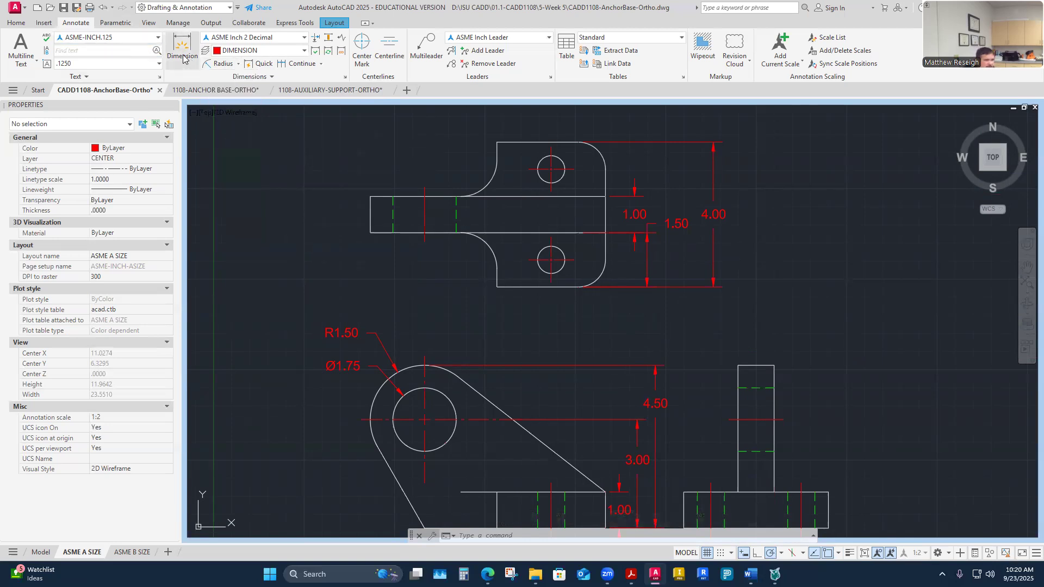
# Dimension the part's overall length in the top view, from the base's right edge to the web's left end, placed below the view.
pyautogui.scroll(-4, 476, 289)
pyautogui.scroll(2, 476, 289)
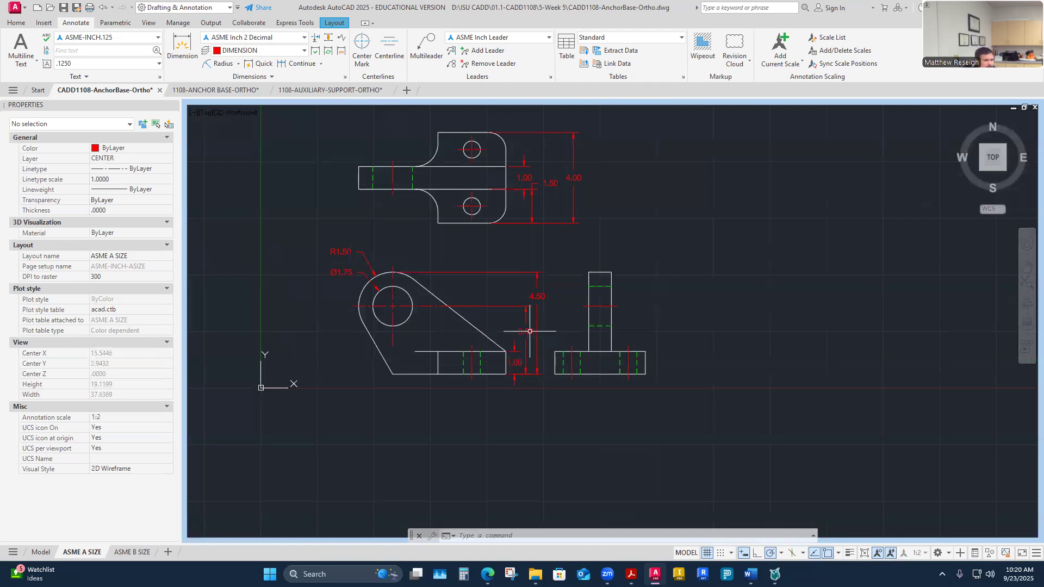
pyautogui.scroll(2, 446, 153)
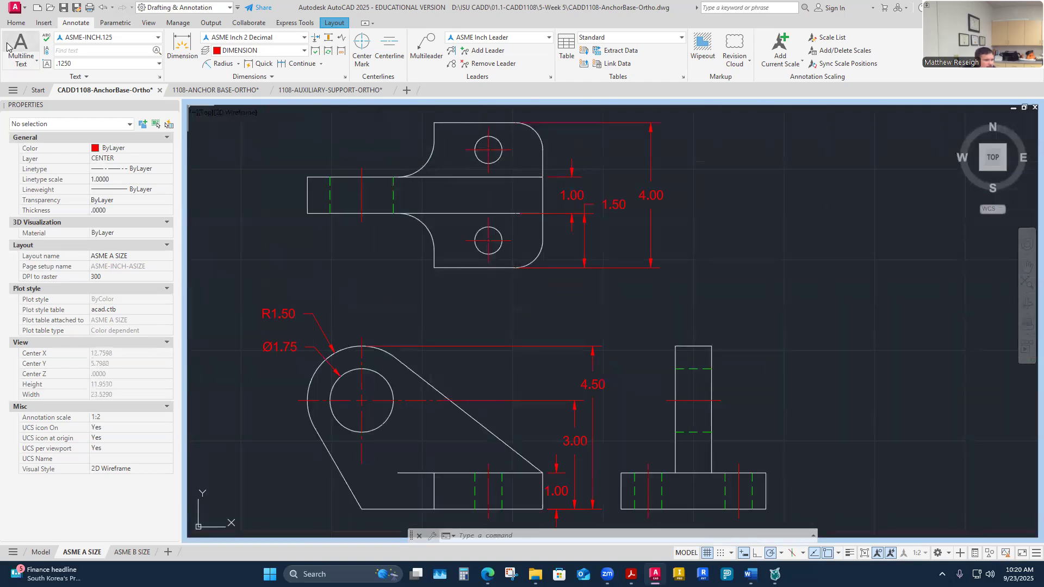
pyautogui.click(182, 46)
pyautogui.press('Return')
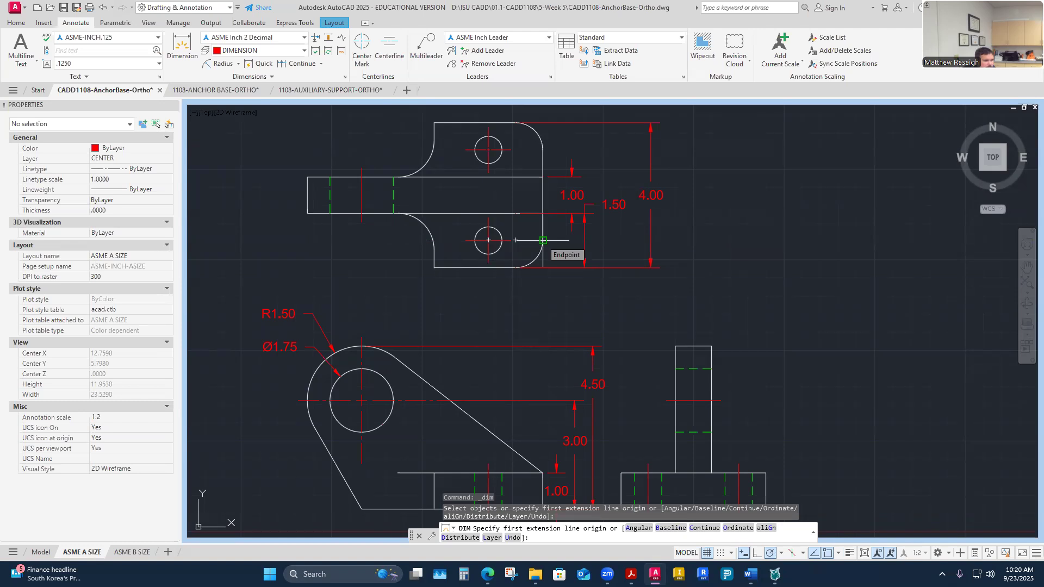
pyautogui.click(543, 240)
pyautogui.click(307, 214)
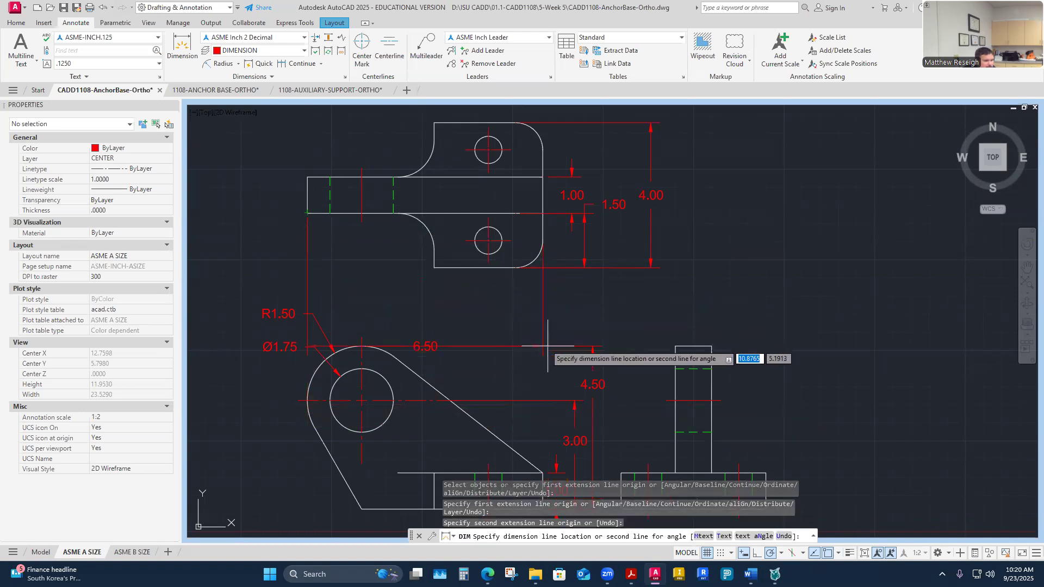
pyautogui.click(595, 306)
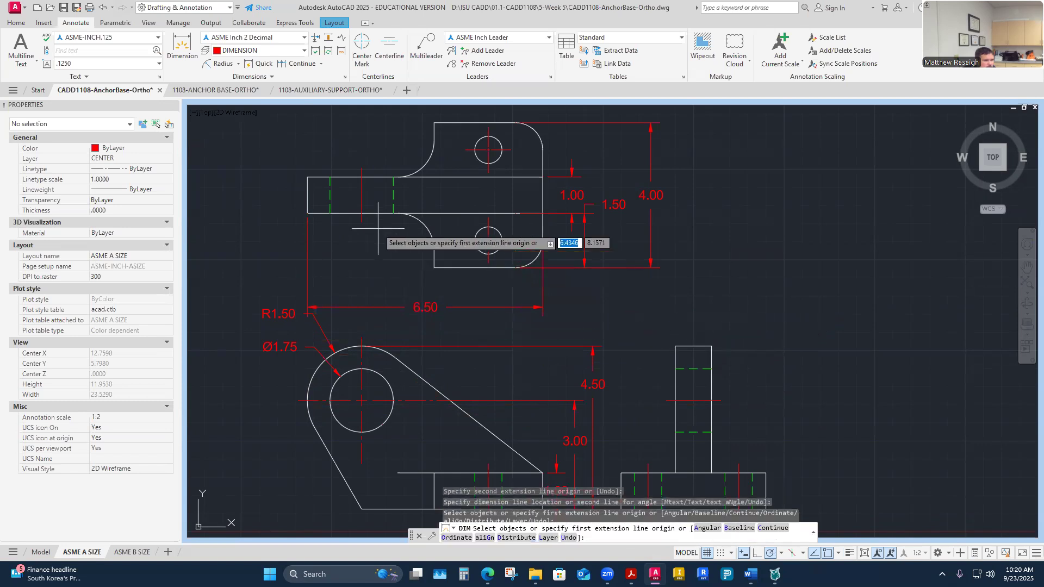
# Examine how the large hole's center in the front view relates to its centerline in the top view.
pyautogui.scroll(2, 367, 210)
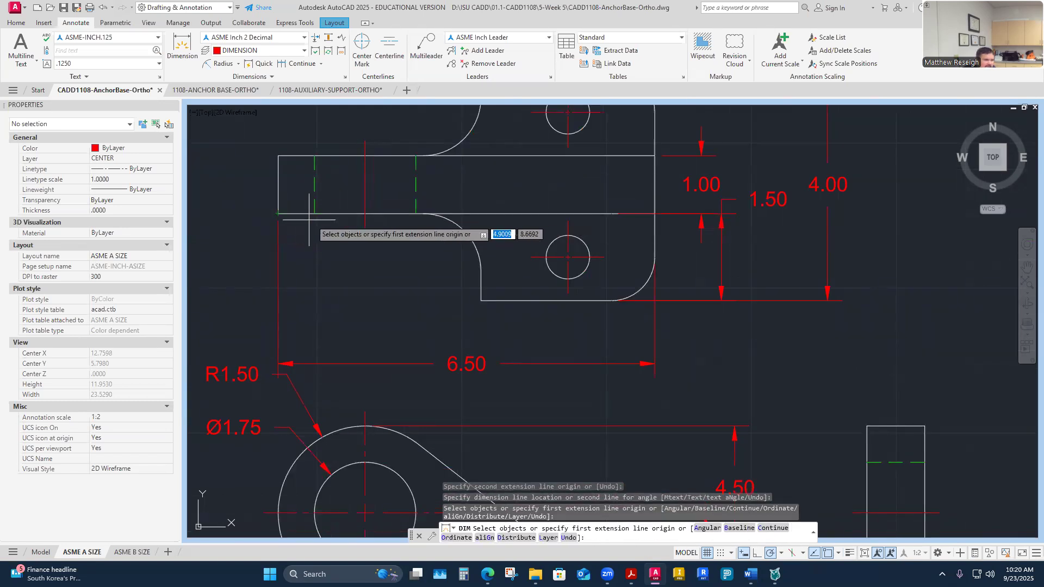
pyautogui.scroll(-1, 343, 305)
pyautogui.scroll(1, 307, 413)
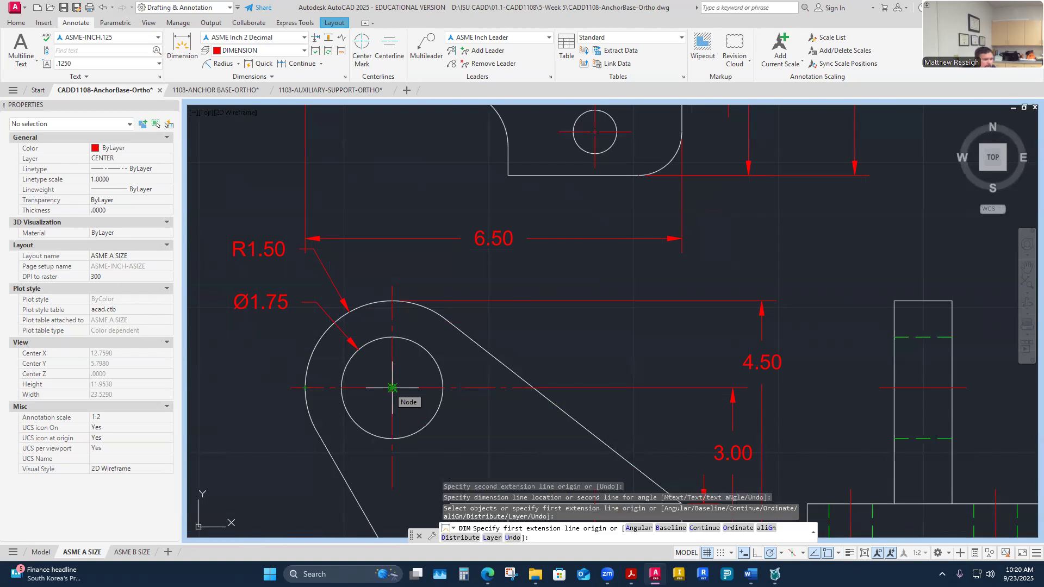
pyautogui.press('Return')
pyautogui.scroll(-4, 625, 365)
pyautogui.scroll(2, 652, 229)
pyautogui.press('Escape')
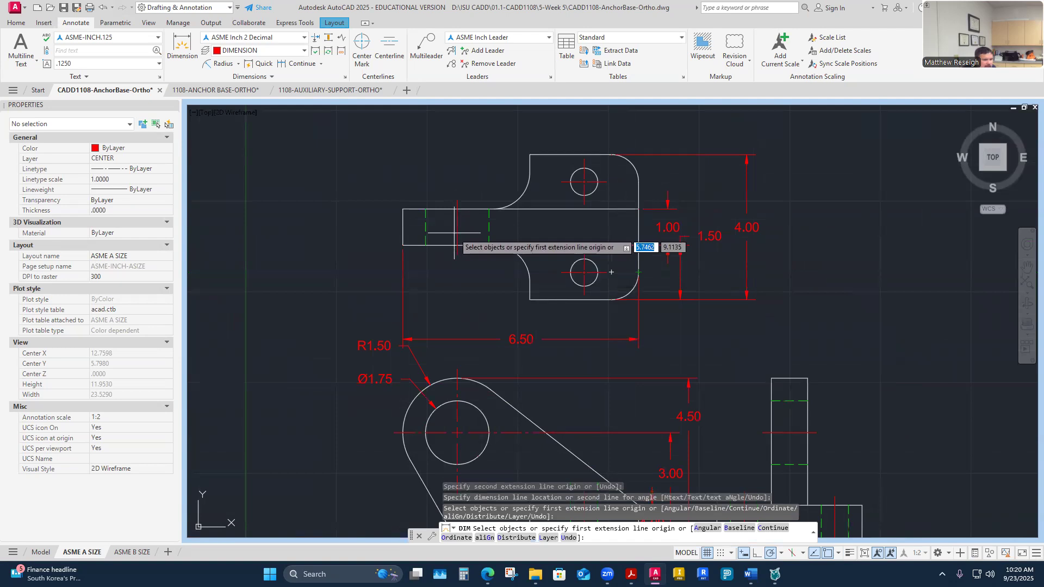
pyautogui.scroll(-3, 640, 280)
pyautogui.scroll(3, 655, 375)
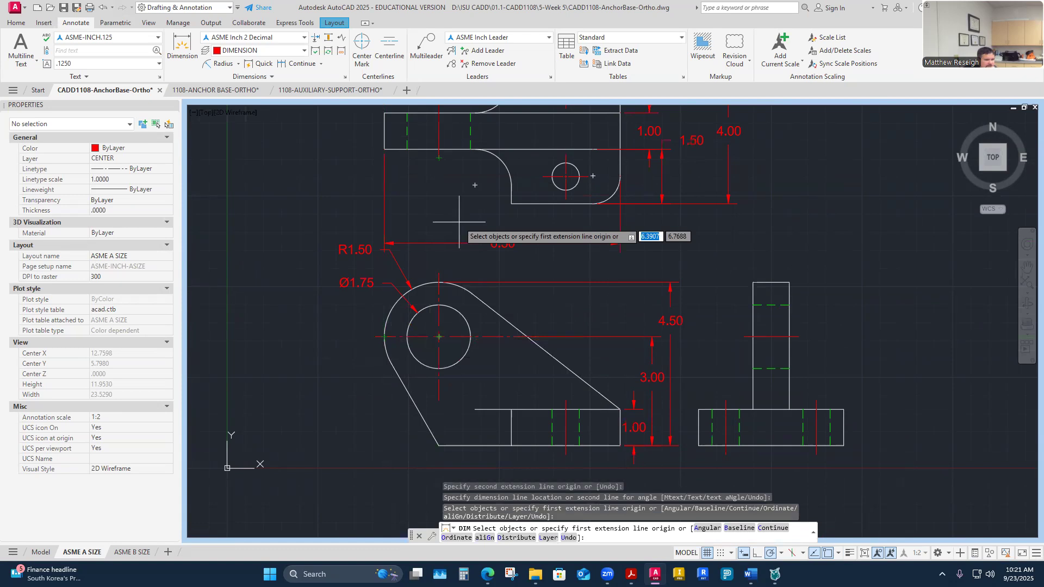
pyautogui.scroll(-2, 440, 261)
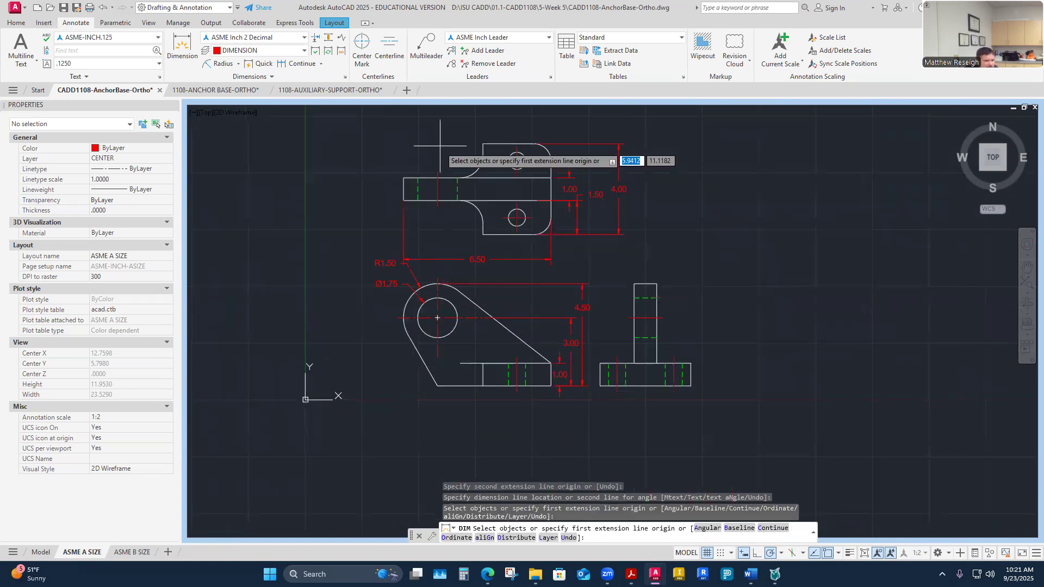
# Dimension the distance from the base's right edge to the large hole's centerline in the top view, placed above the overall length dimension.
pyautogui.scroll(2, 440, 141)
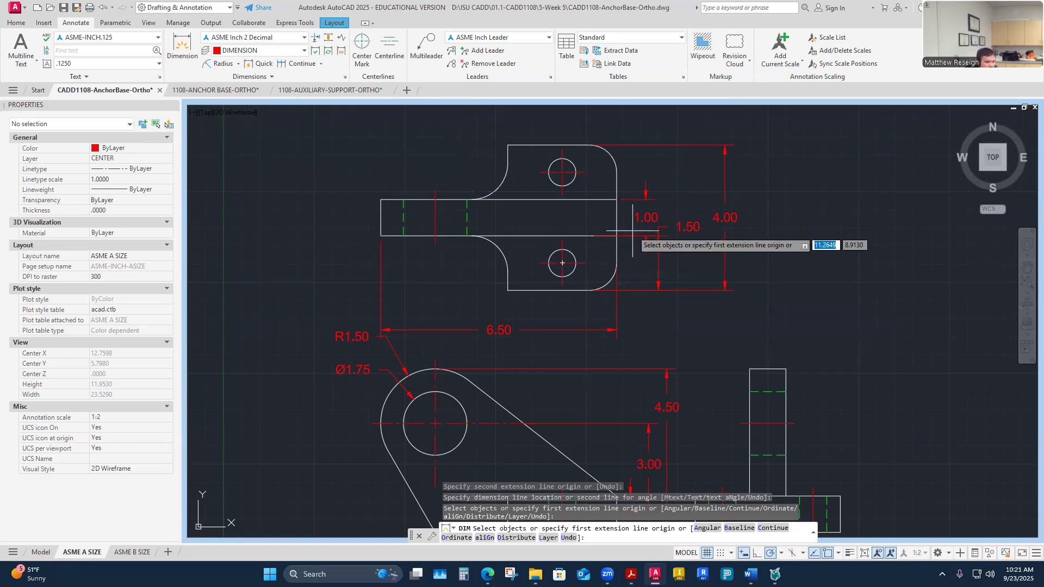
pyautogui.scroll(2, 630, 228)
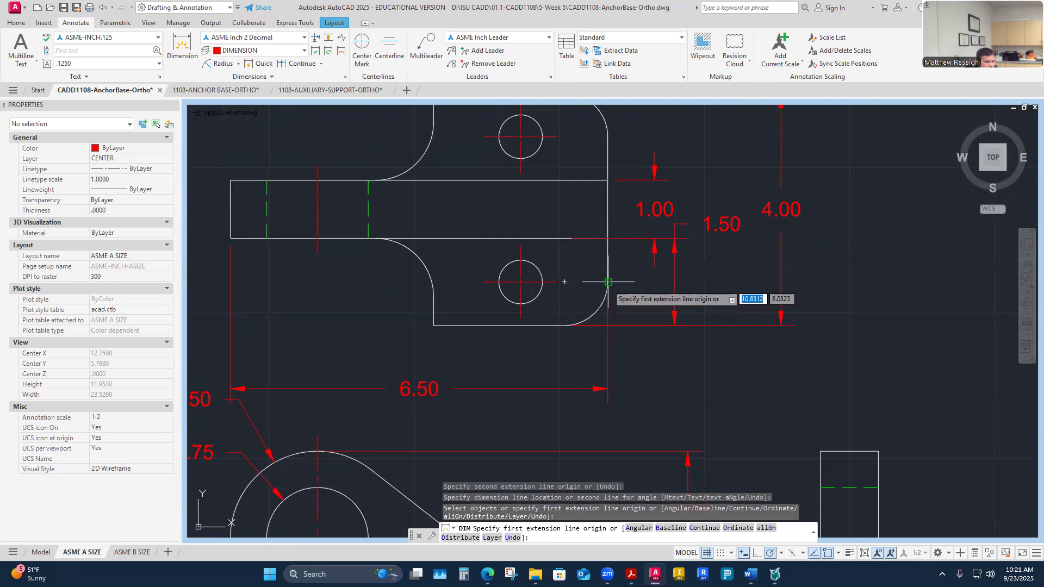
pyautogui.click(607, 282)
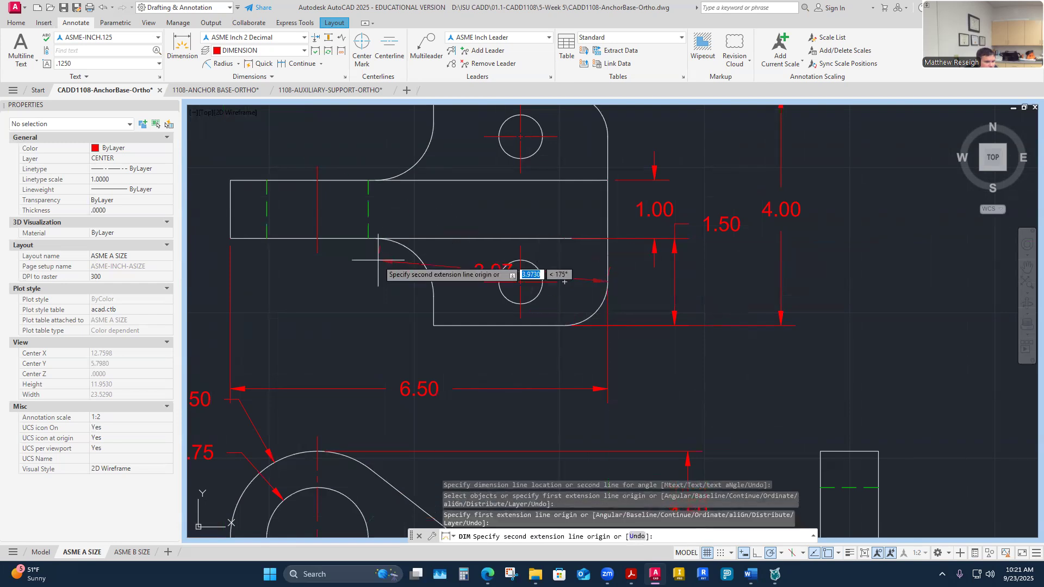
pyautogui.click(319, 240)
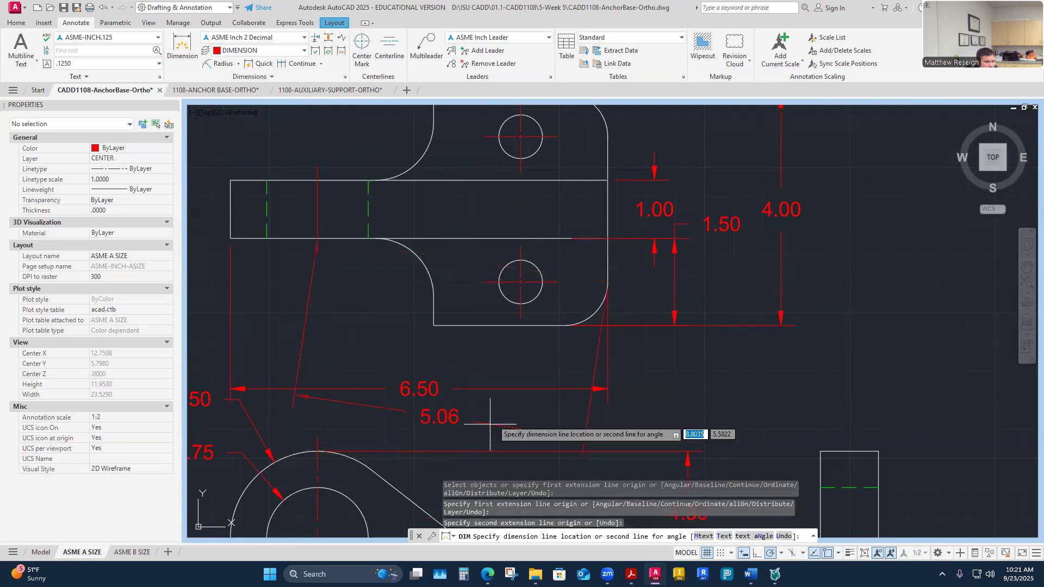
pyautogui.scroll(-4, 625, 379)
pyautogui.scroll(2, 632, 379)
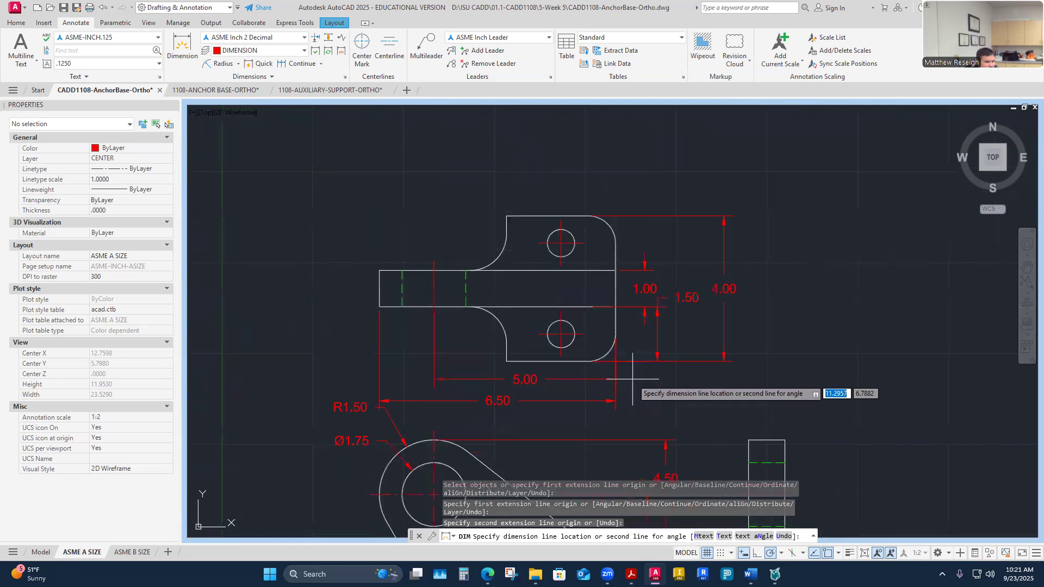
pyautogui.click(633, 378)
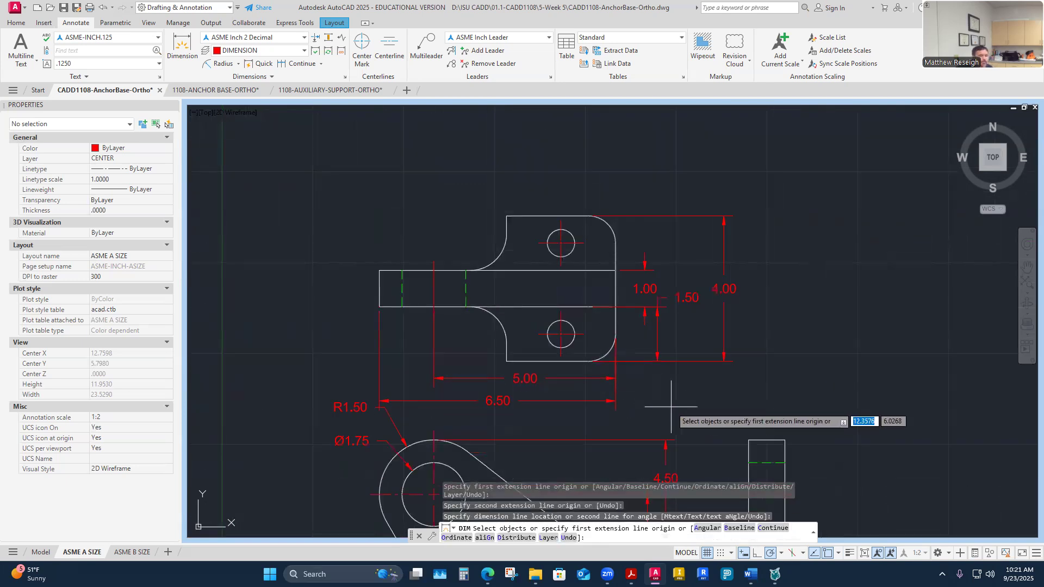
pyautogui.scroll(-1, 669, 402)
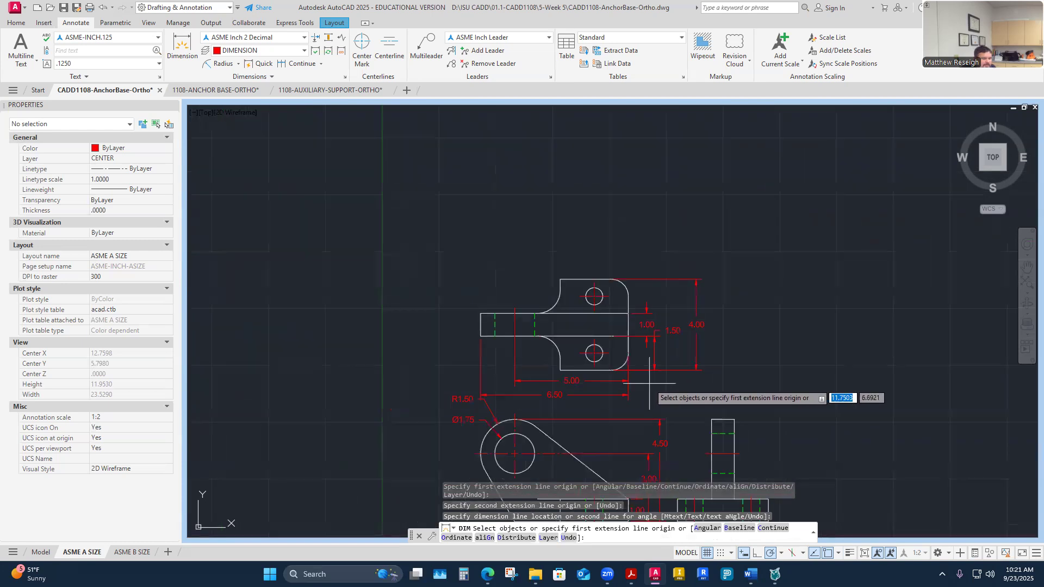
pyautogui.scroll(3, 652, 405)
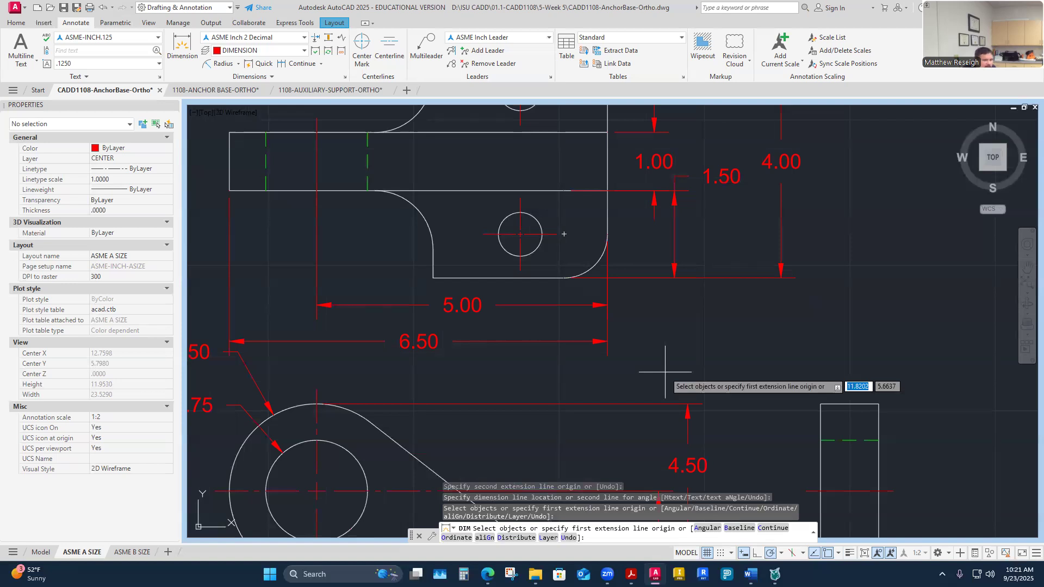
pyautogui.scroll(-2, 664, 373)
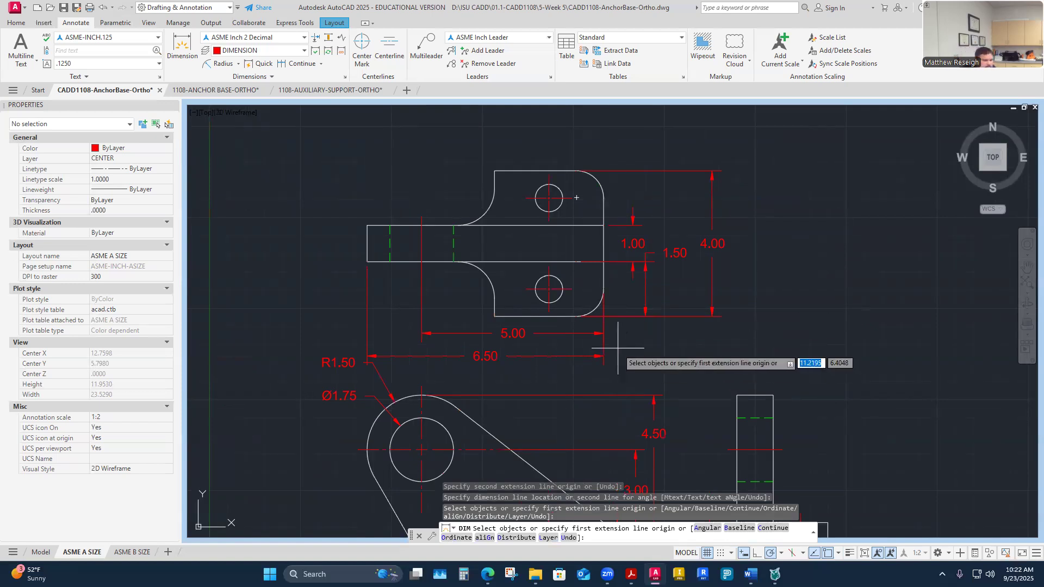
pyautogui.scroll(-4, 571, 359)
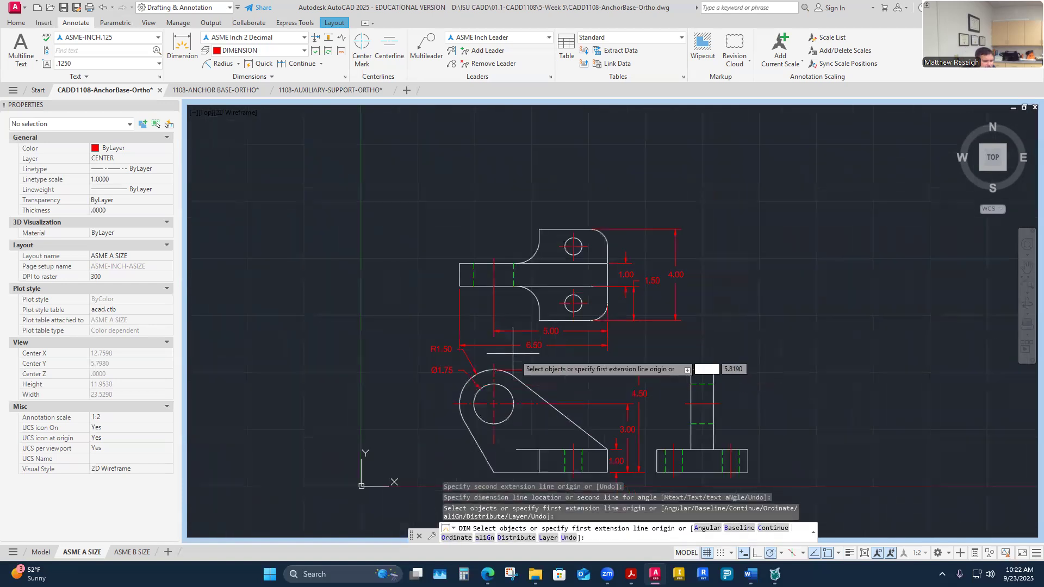
pyautogui.scroll(4, 520, 351)
pyautogui.scroll(-1, 520, 327)
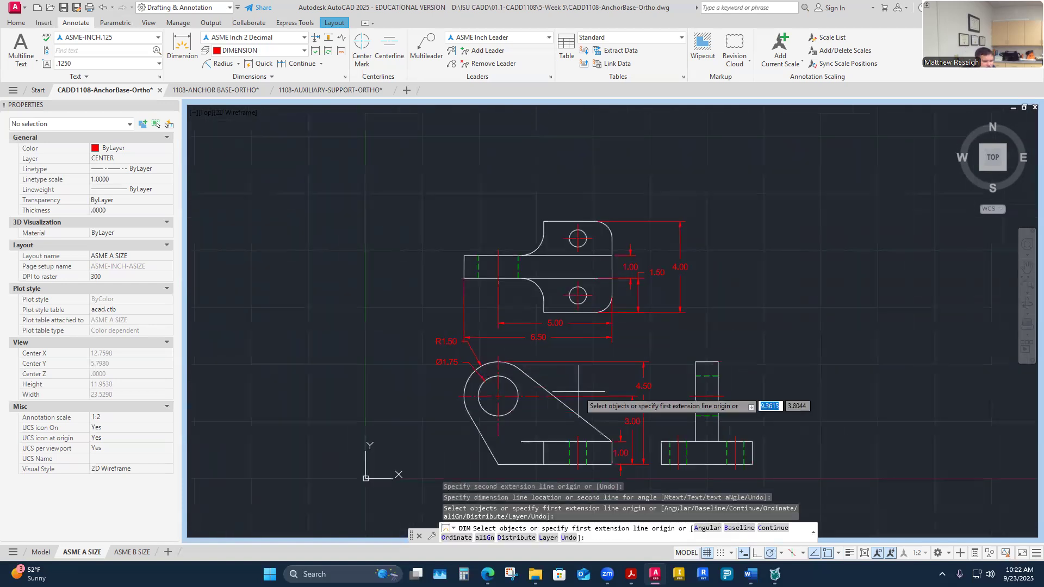
pyautogui.scroll(-1, 567, 392)
pyautogui.scroll(1, 580, 434)
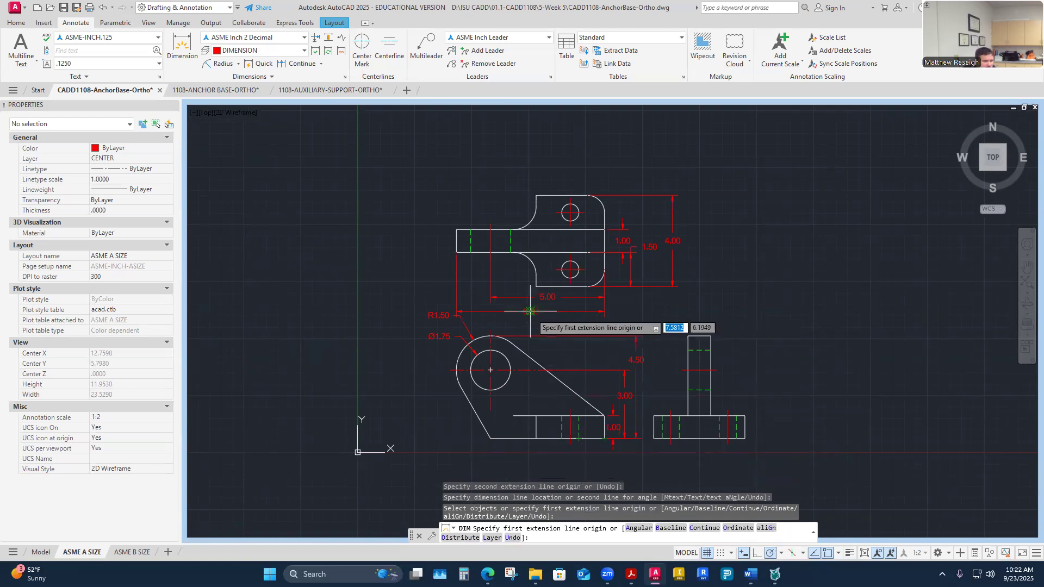
pyautogui.write('c')
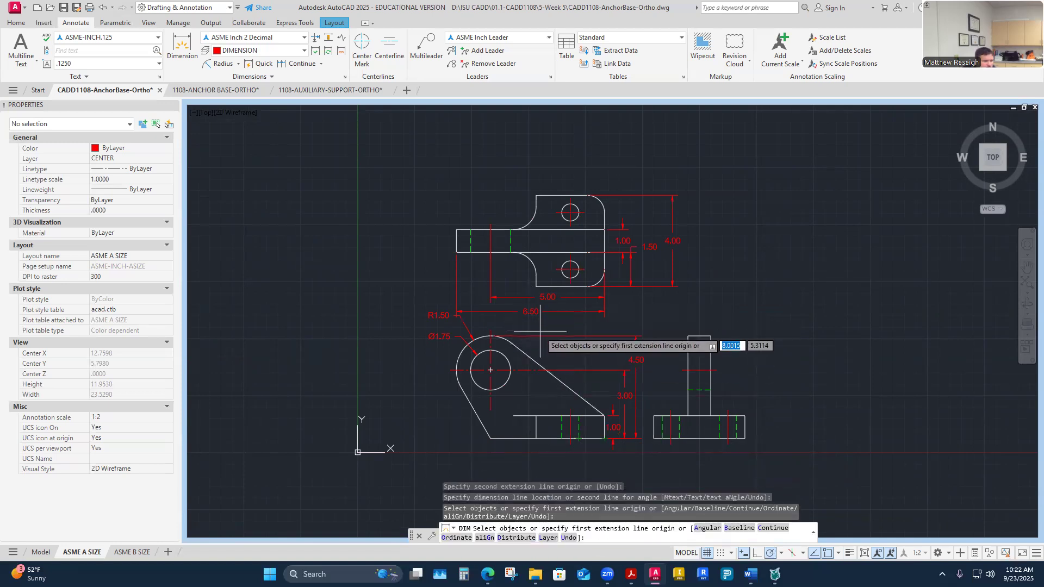
pyautogui.press('Return')
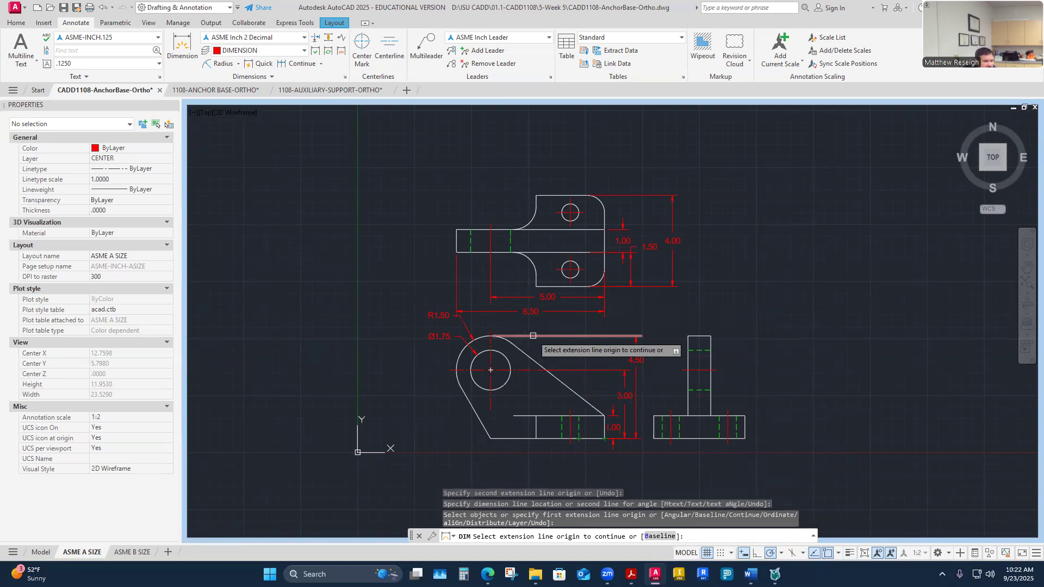
pyautogui.press('Escape')
pyautogui.scroll(4, 607, 298)
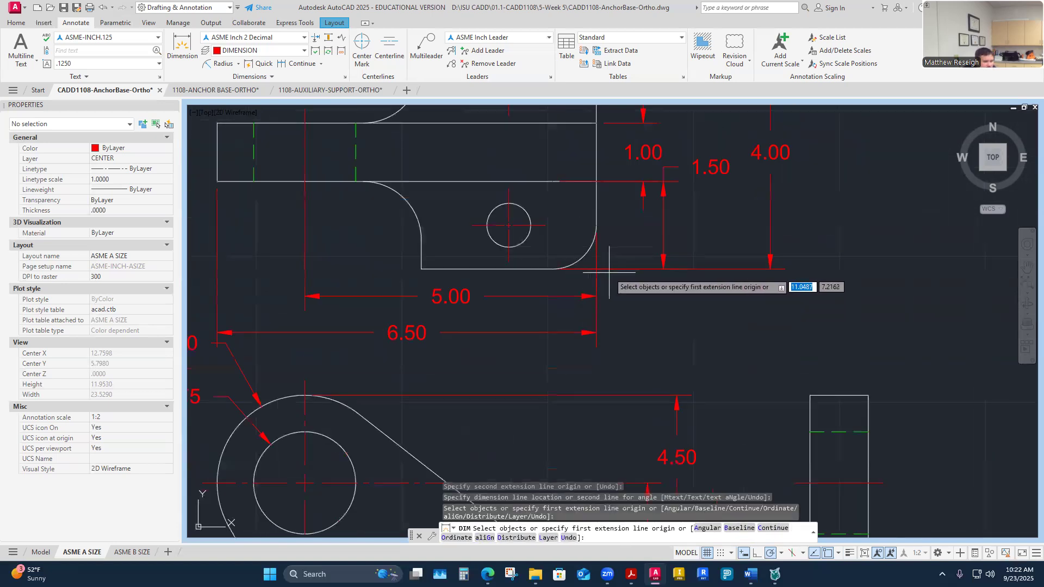
pyautogui.press('Escape')
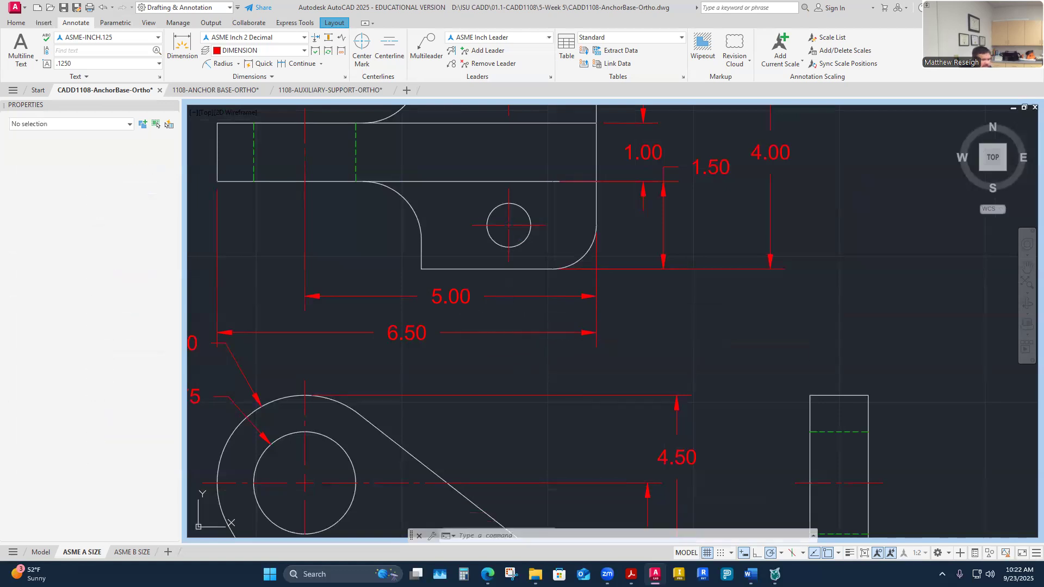
pyautogui.click(466, 296)
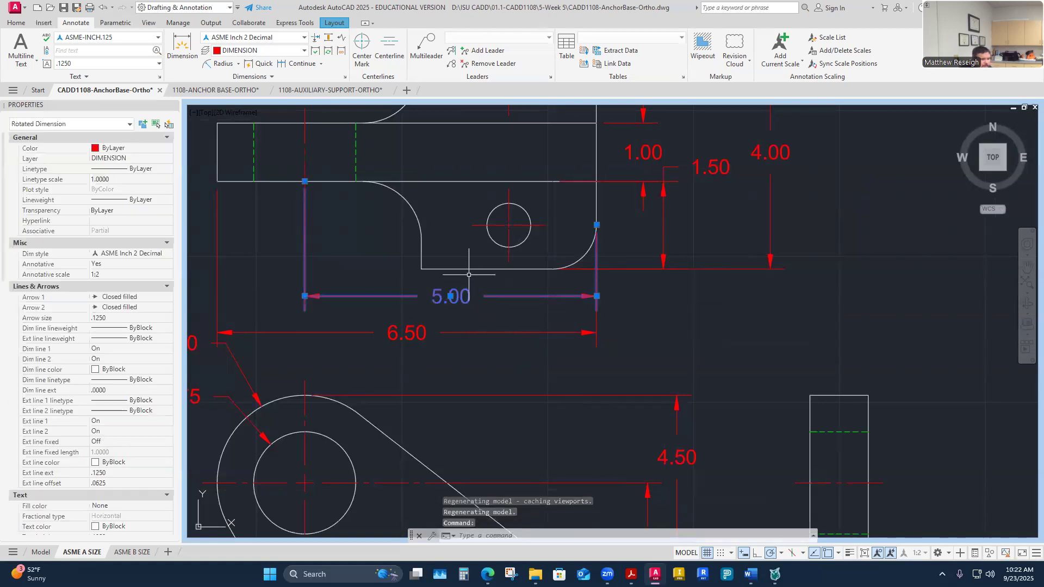
pyautogui.press('Escape')
pyautogui.press('Escape')
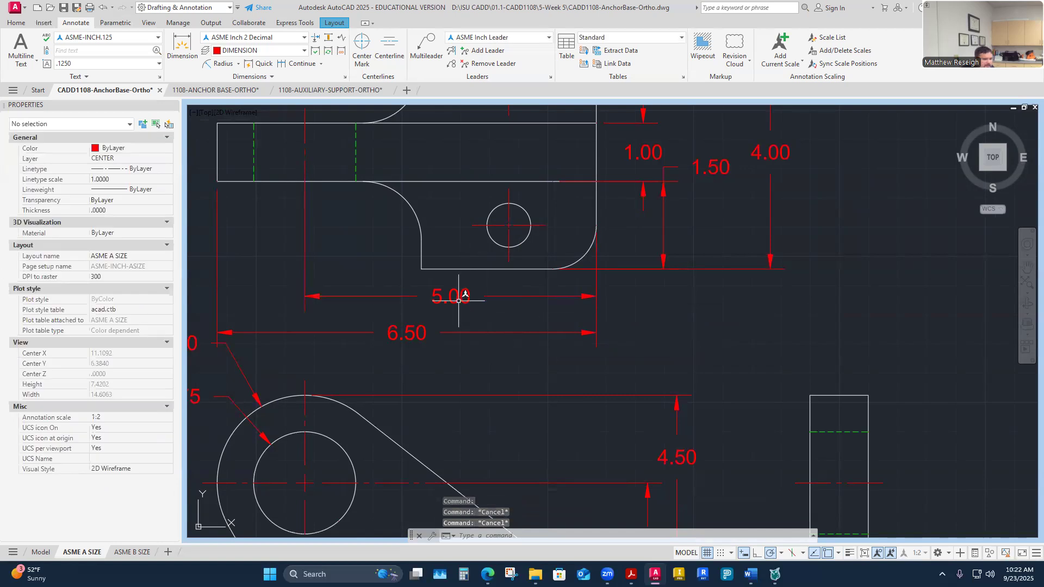
# Move the top view's overall length dimension farther below the view to make room for another dimension row.
pyautogui.scroll(-4, 488, 294)
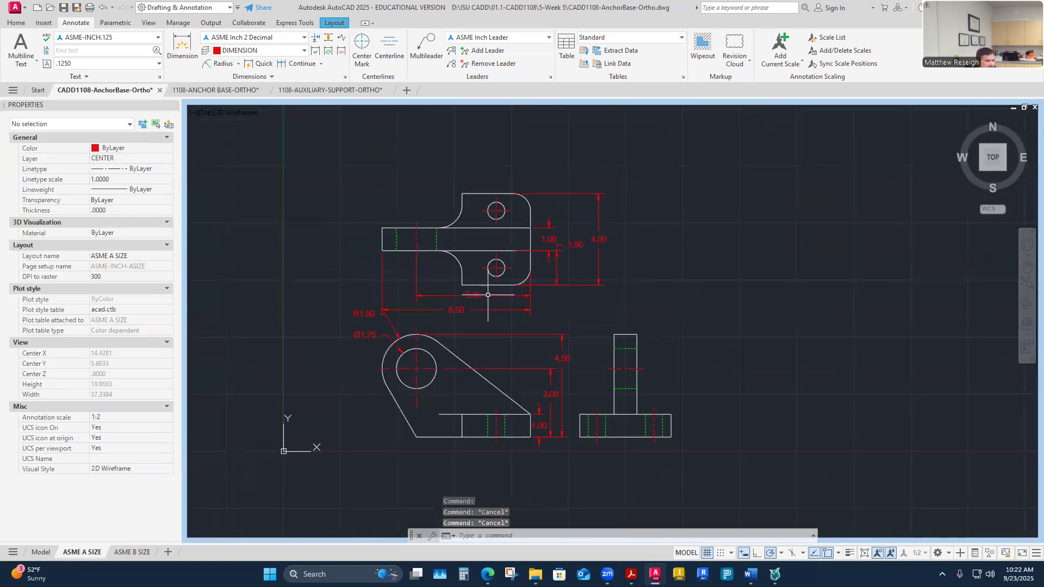
pyautogui.scroll(2, 455, 284)
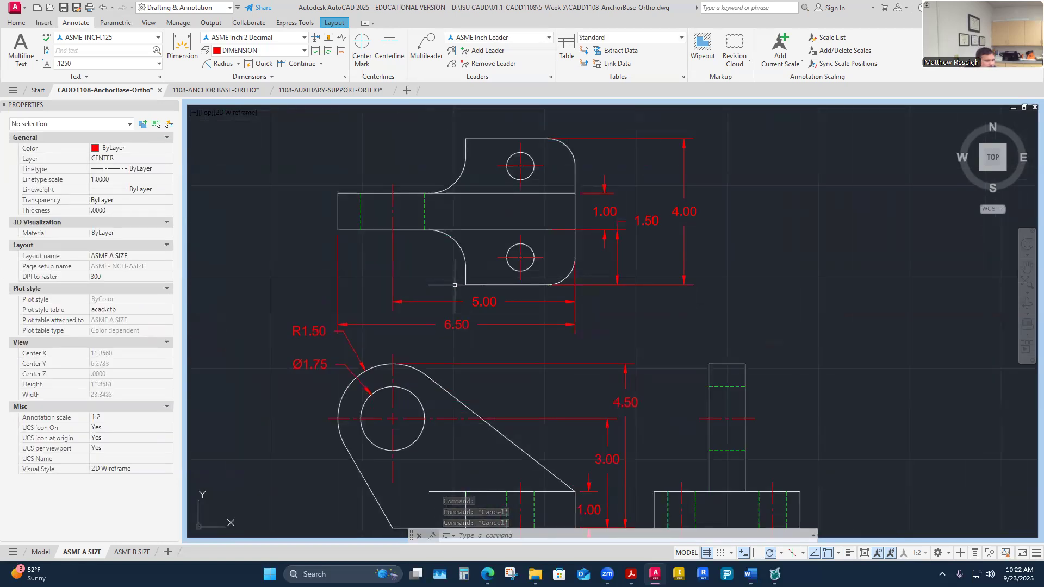
pyautogui.scroll(2, 488, 301)
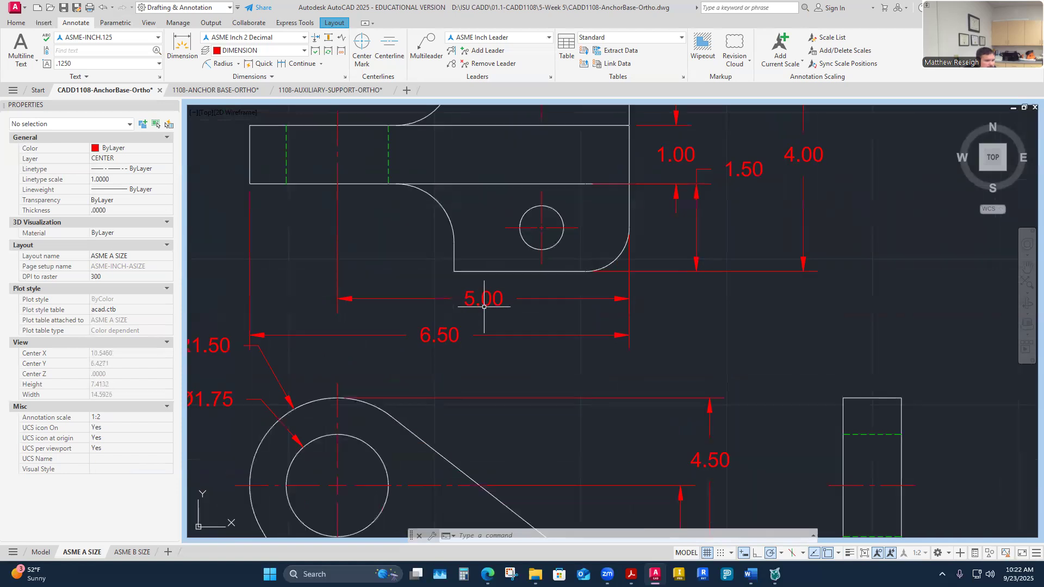
pyautogui.scroll(-2, 500, 302)
pyautogui.scroll(-1, 566, 323)
pyautogui.scroll(3, 531, 337)
pyautogui.click(450, 313)
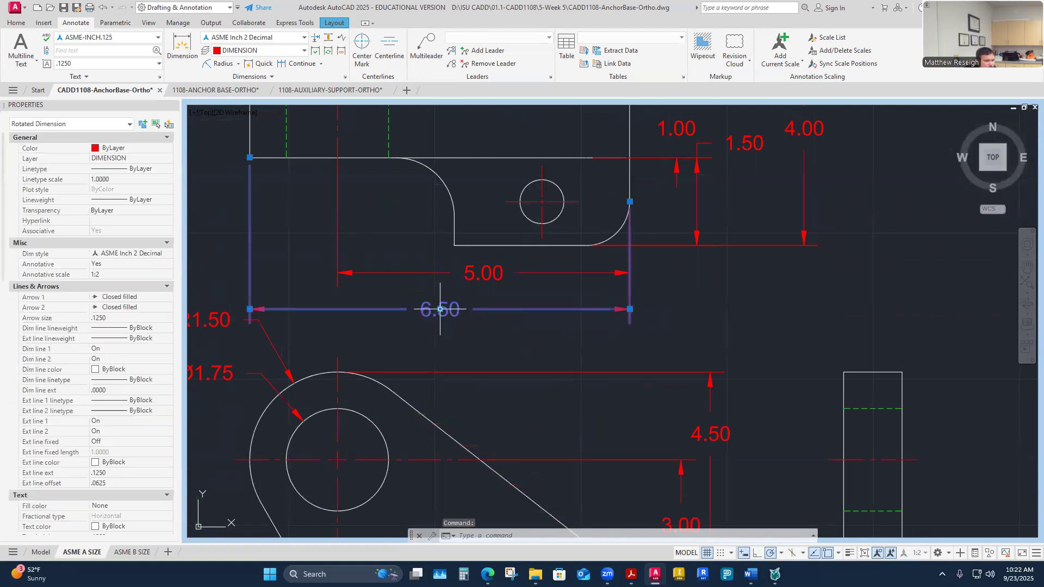
pyautogui.click(440, 309)
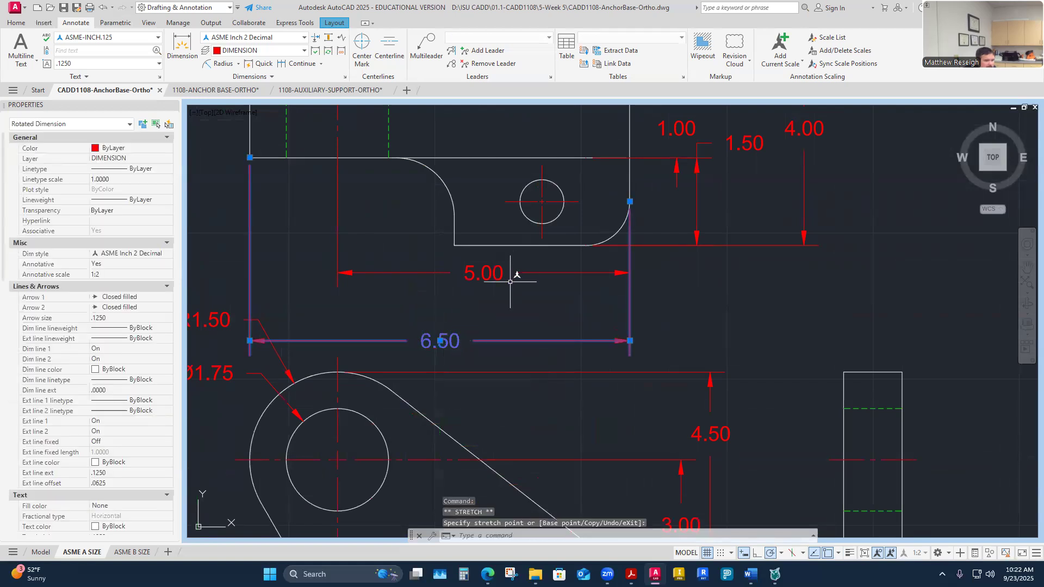
pyautogui.press('Escape')
pyautogui.press('Escape')
# Move the top view's dimension to the large hole's centerline down, just above the overall length dimension.
pyautogui.click(484, 273)
pyautogui.click(485, 274)
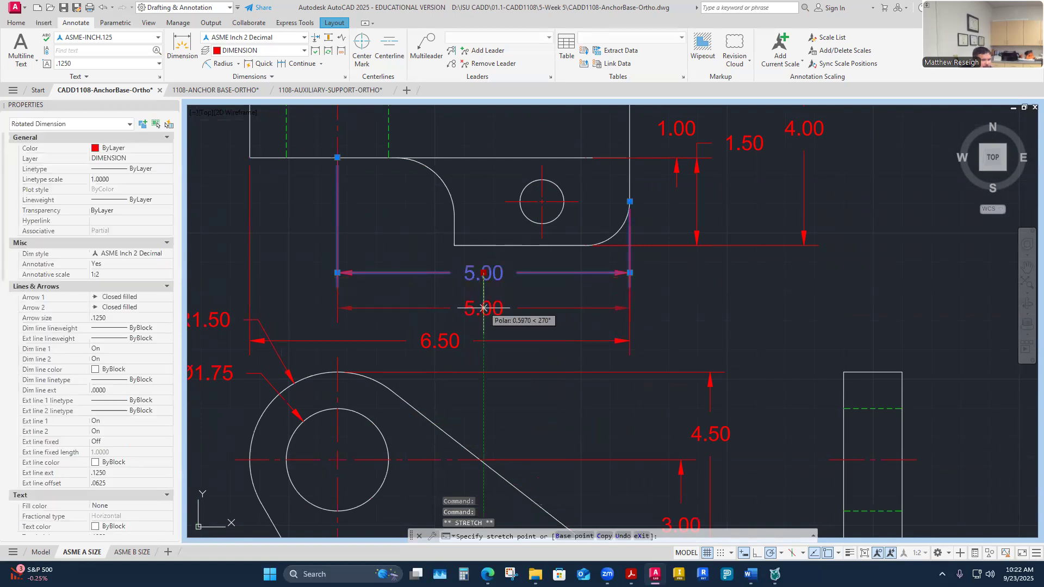
pyautogui.click(484, 314)
pyautogui.press('Escape')
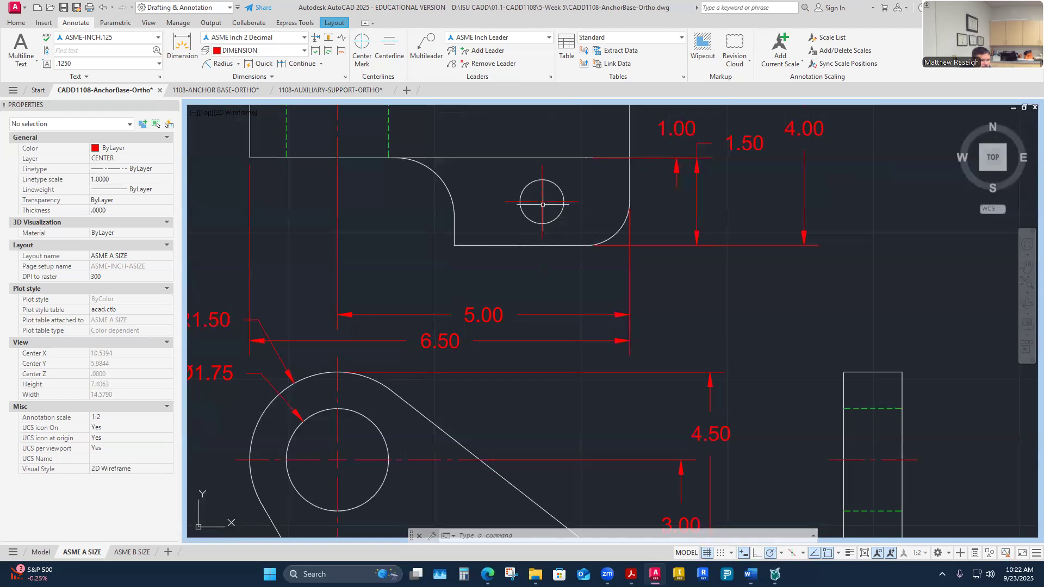
# Dimension the horizontal distance from the lower small hole's center to the base's right edge, placed directly below the base in the top view.
pyautogui.scroll(-3, 552, 250)
pyautogui.scroll(1, 594, 234)
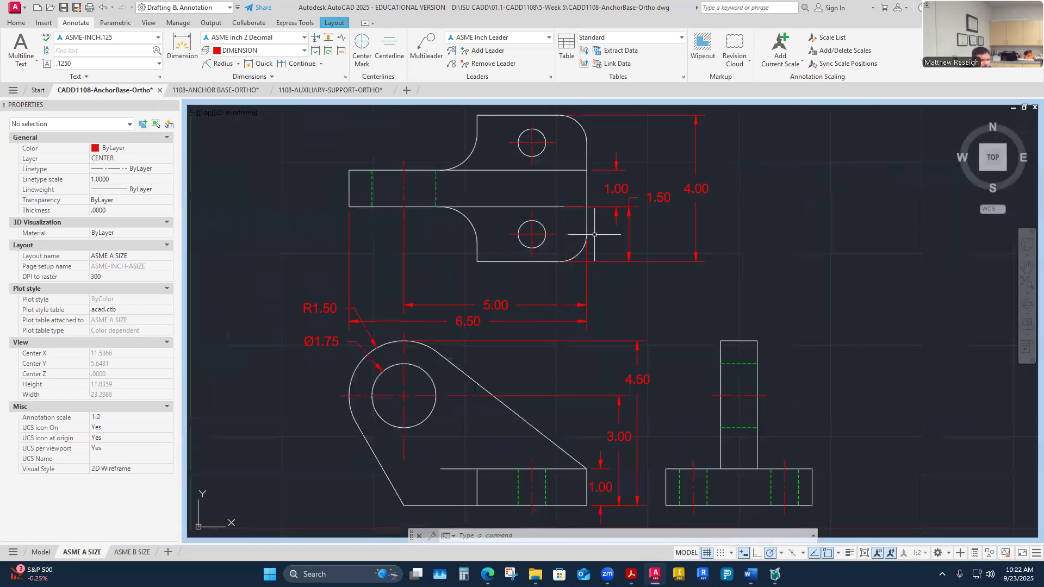
pyautogui.scroll(2, 597, 234)
pyautogui.click(183, 47)
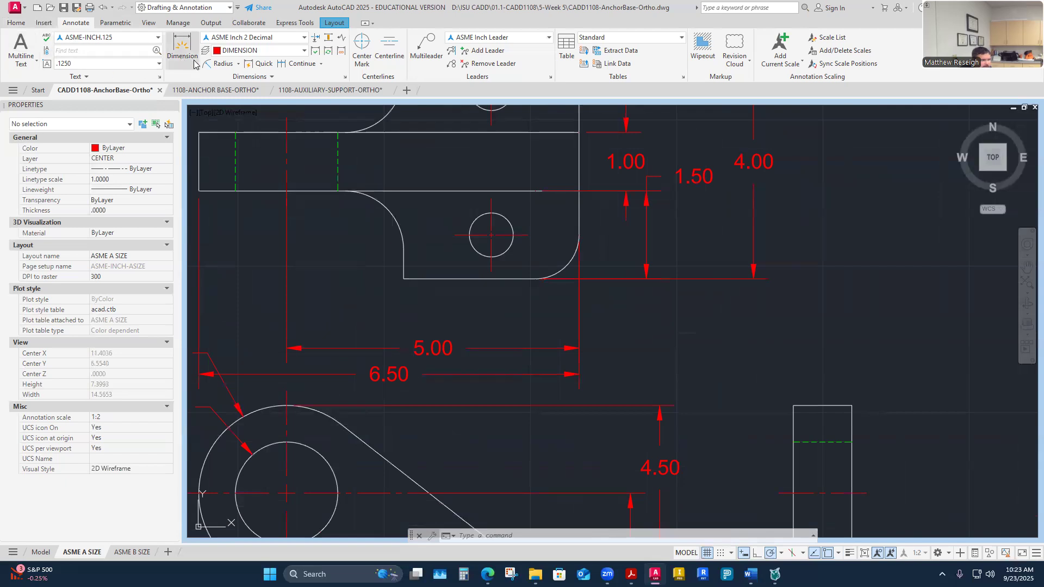
pyautogui.press('Return')
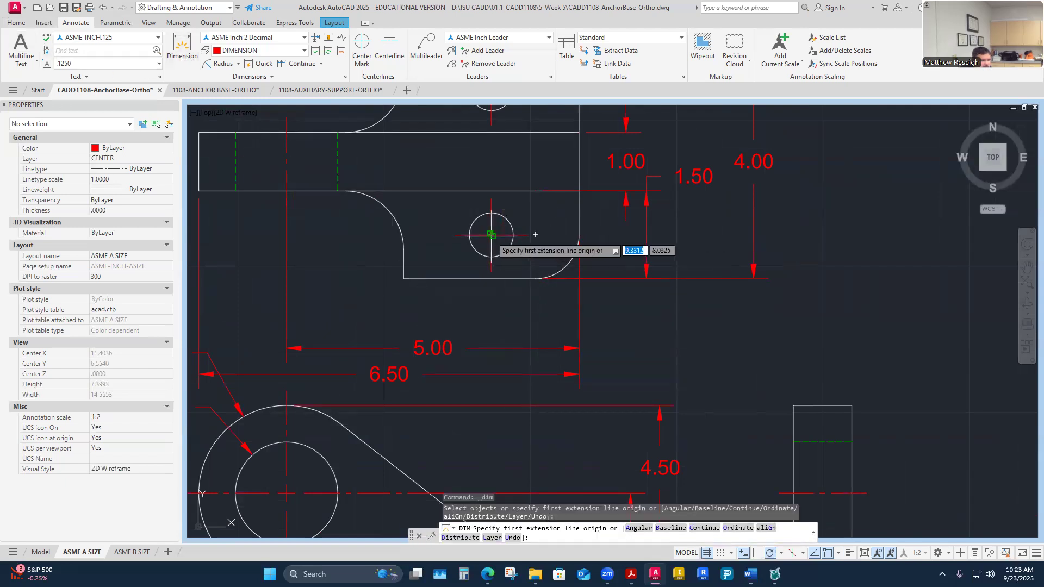
pyautogui.click(491, 234)
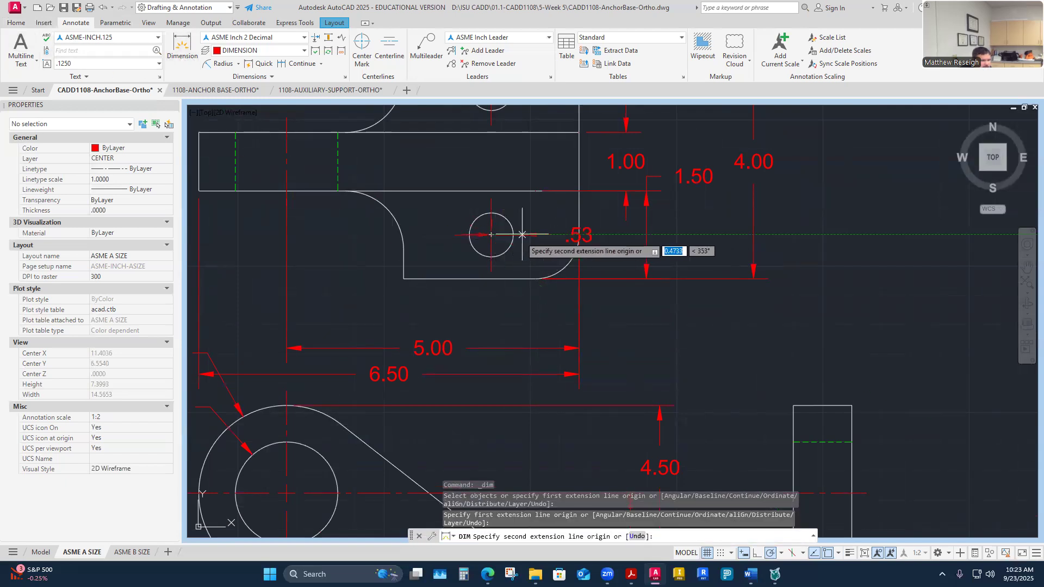
pyautogui.click(579, 235)
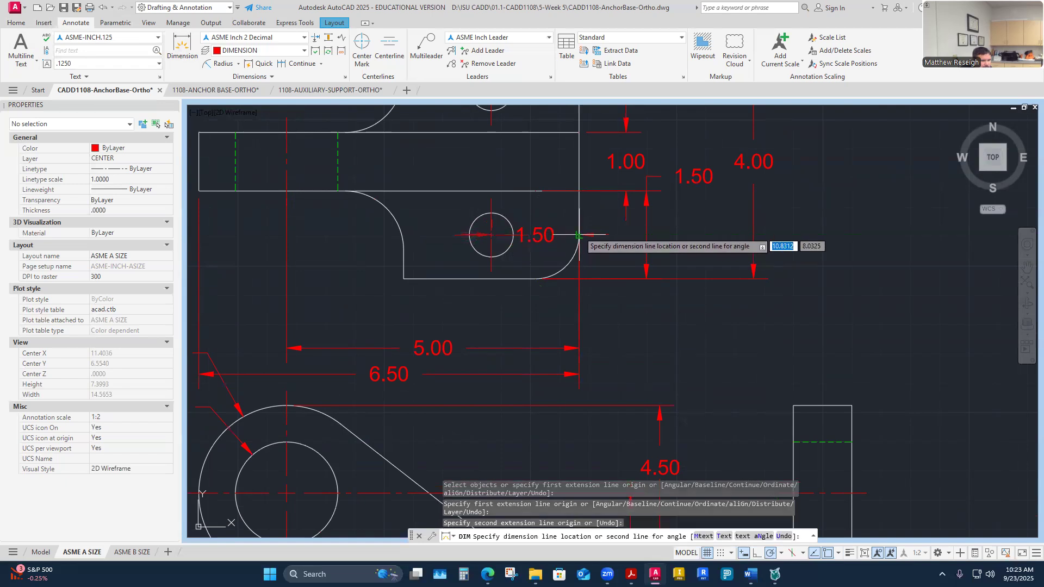
pyautogui.click(563, 307)
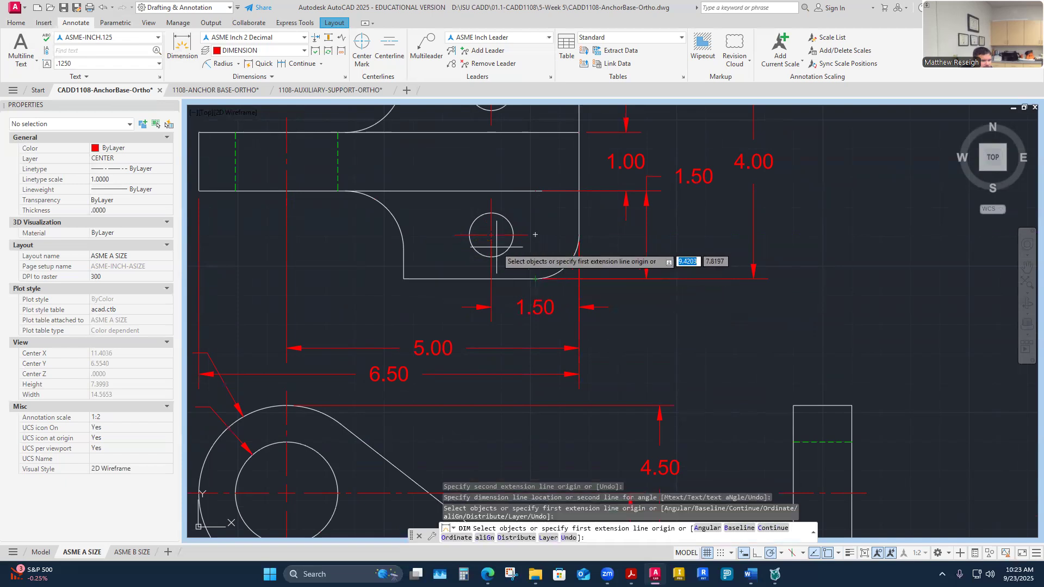
# Dimension the vertical distance from the lower small hole's center to the base's lower edge, placed just right of the base in the top view.
pyautogui.click(491, 234)
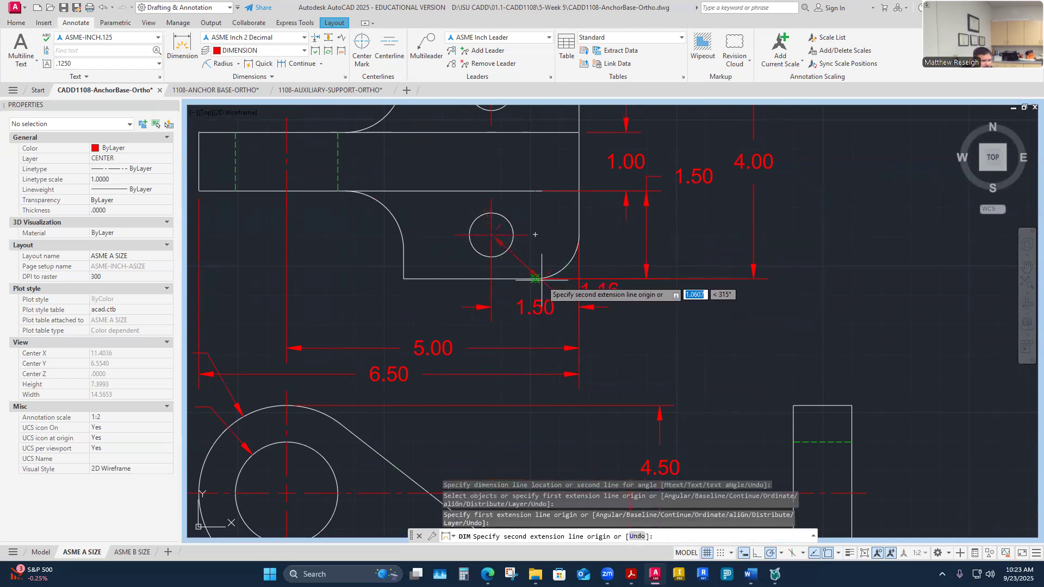
pyautogui.click(491, 279)
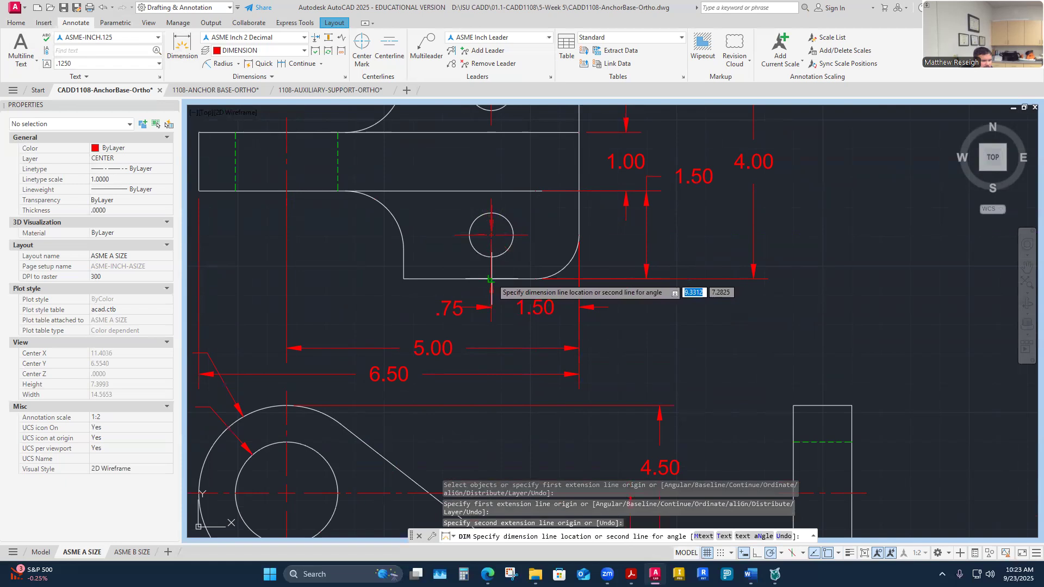
pyautogui.click(610, 283)
pyautogui.press('Escape')
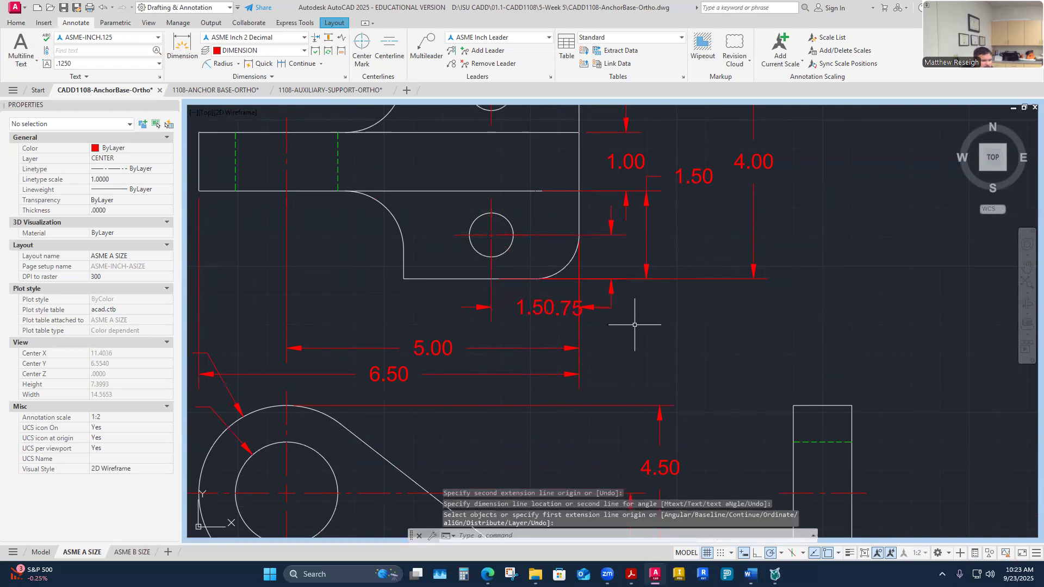
pyautogui.press('Escape')
# Move the lower small hole's vertical dimension text up between its two extension lines, clear of the horizontal hole dimension.
pyautogui.click(569, 308)
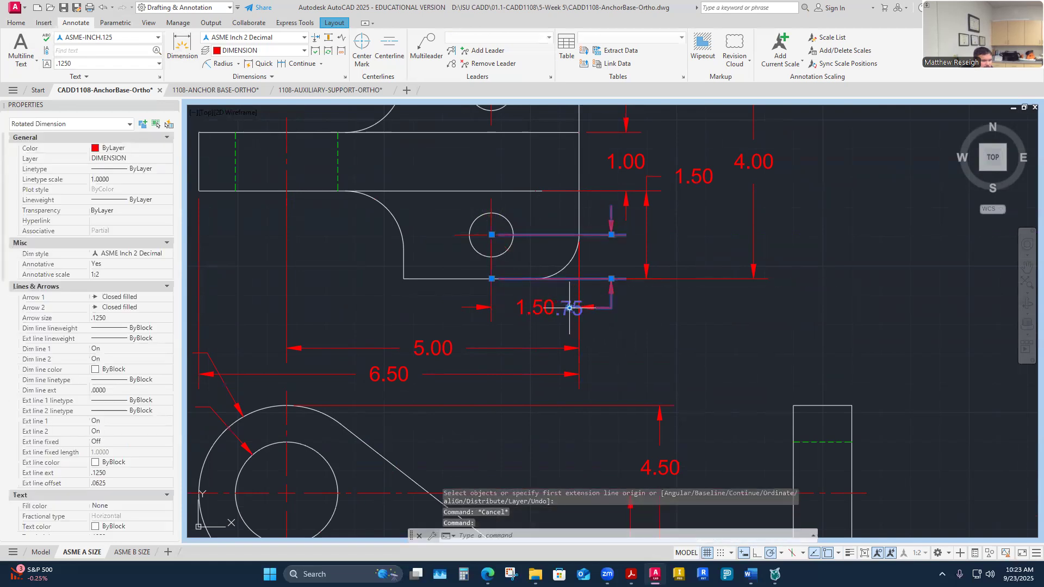
pyautogui.click(569, 308)
pyautogui.click(611, 256)
pyautogui.press('Escape')
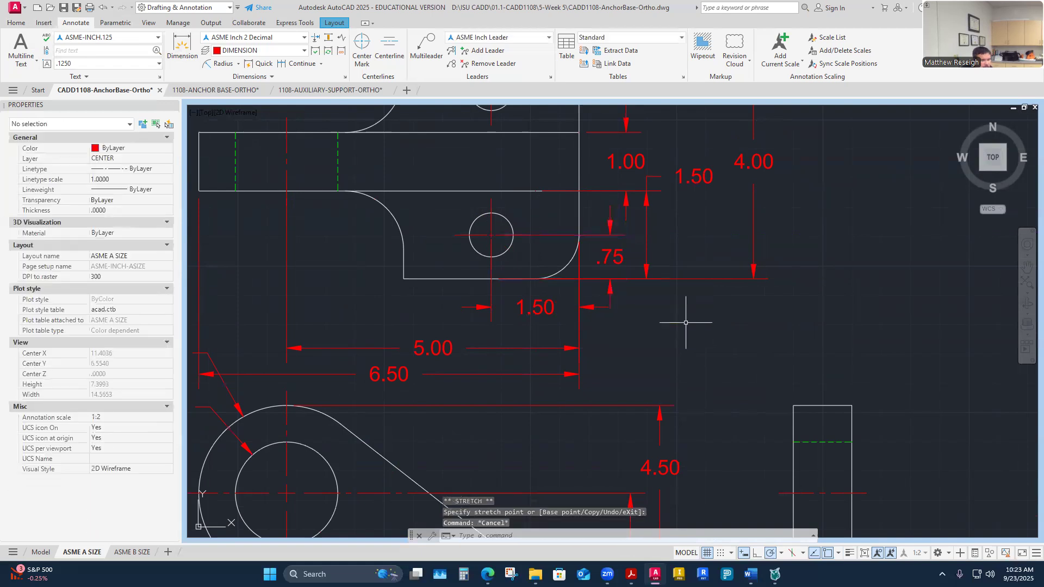
pyautogui.scroll(-2, 625, 297)
pyautogui.scroll(2, 629, 296)
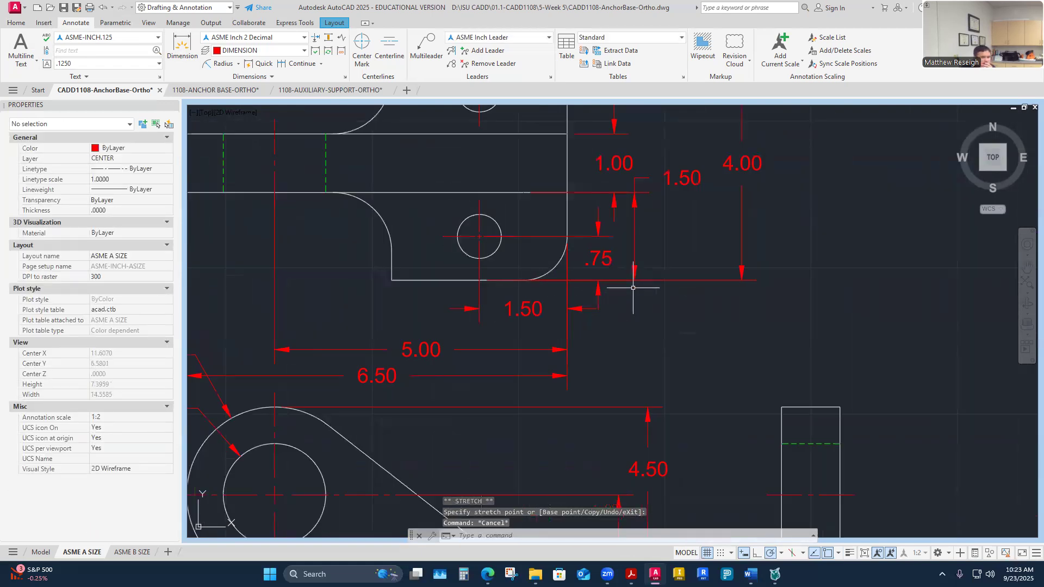
pyautogui.scroll(-2, 622, 326)
pyautogui.scroll(1, 676, 237)
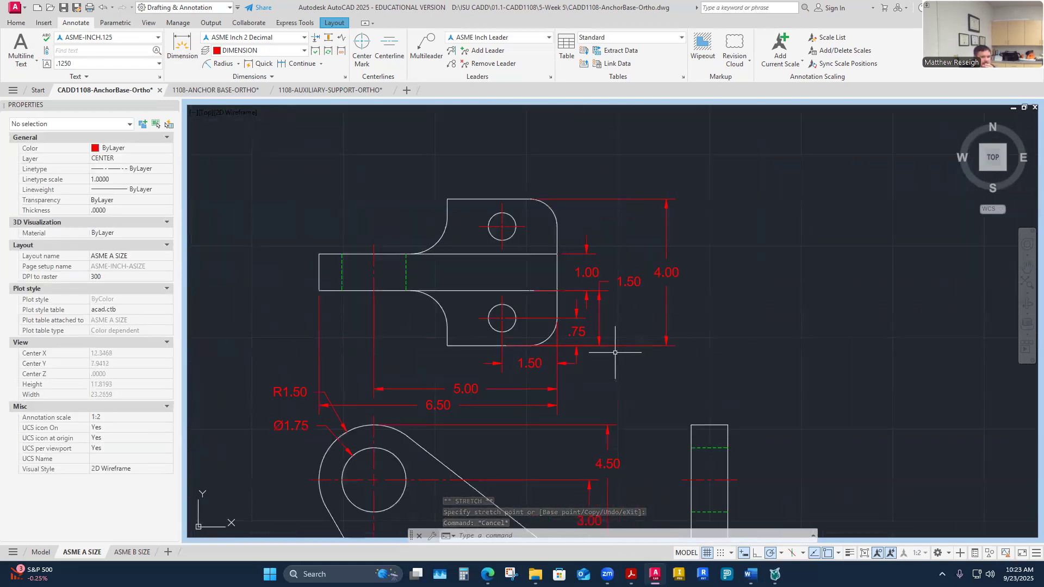
pyautogui.scroll(2, 610, 361)
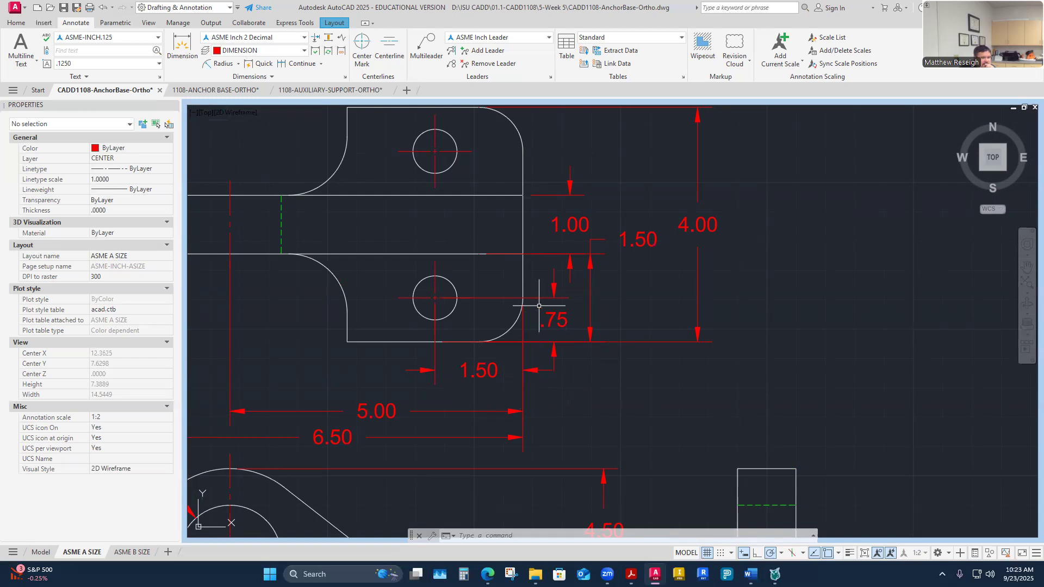
pyautogui.scroll(-2, 560, 329)
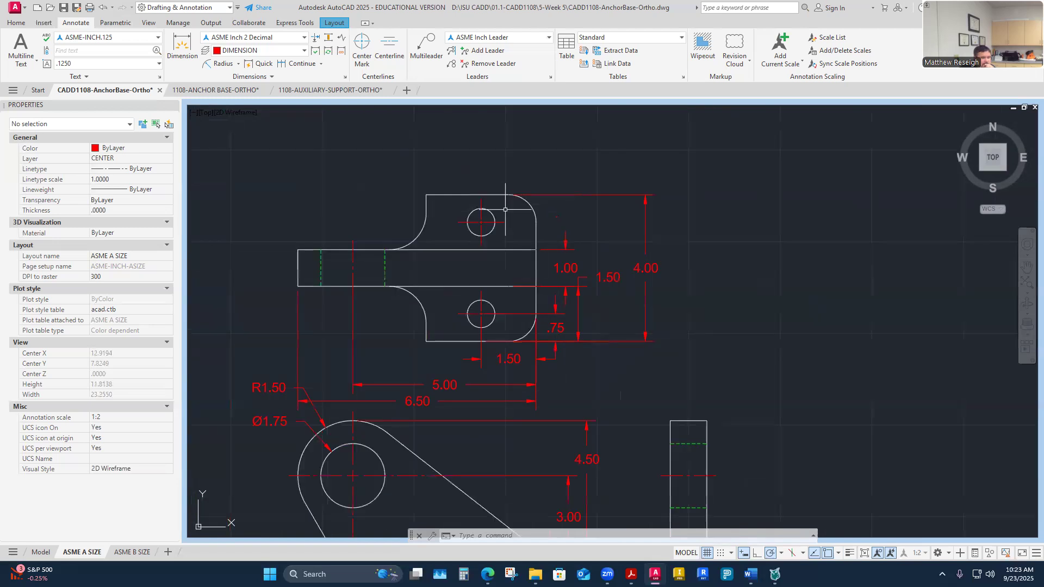
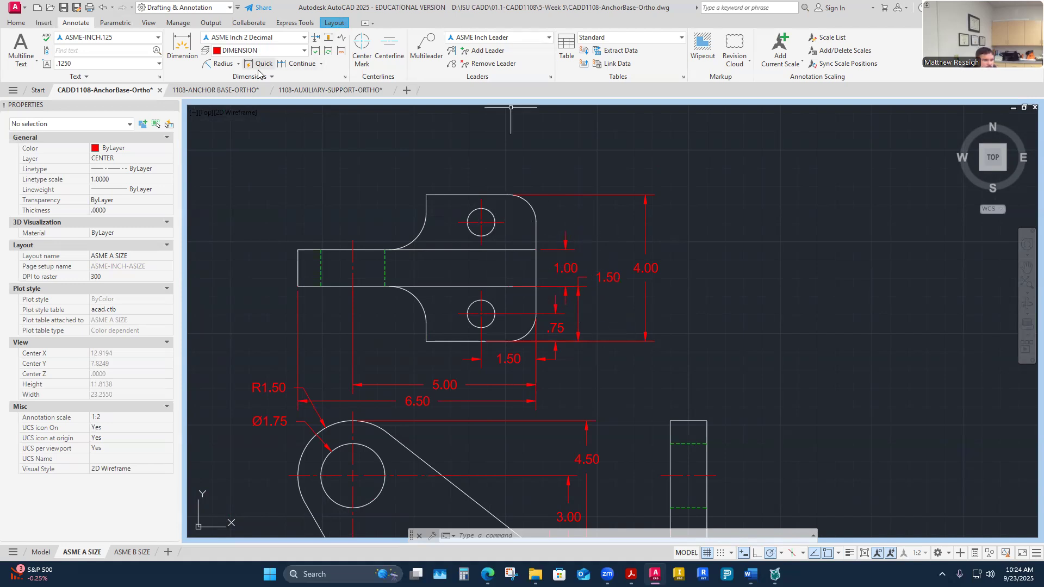
# Dimension the vertical distance from the upper small hole's center to the base's lower edge, placed just inside the top view's overall vertical dimension.
pyautogui.click(193, 60)
pyautogui.scroll(2, 547, 354)
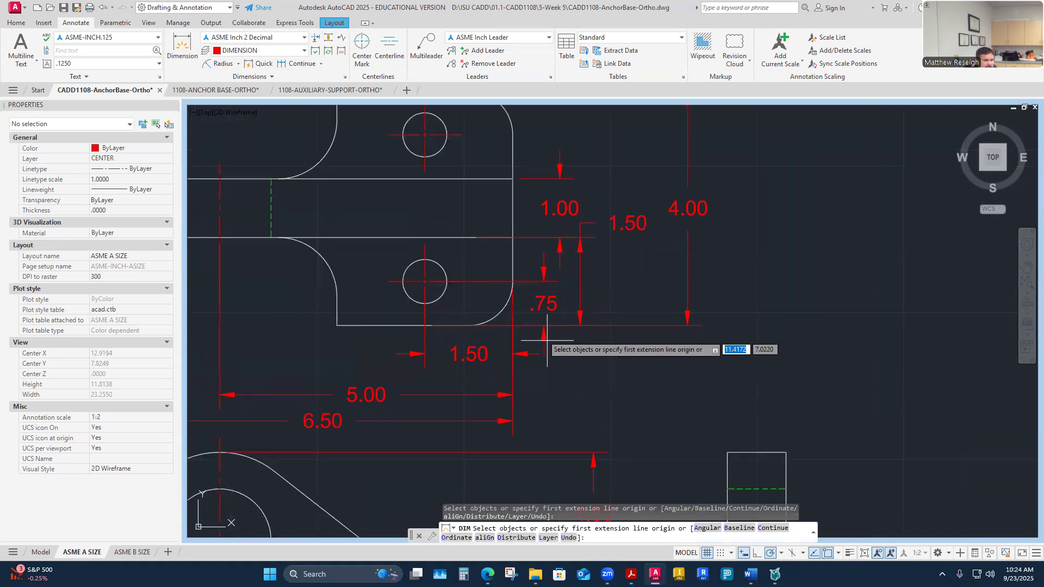
pyautogui.click(424, 134)
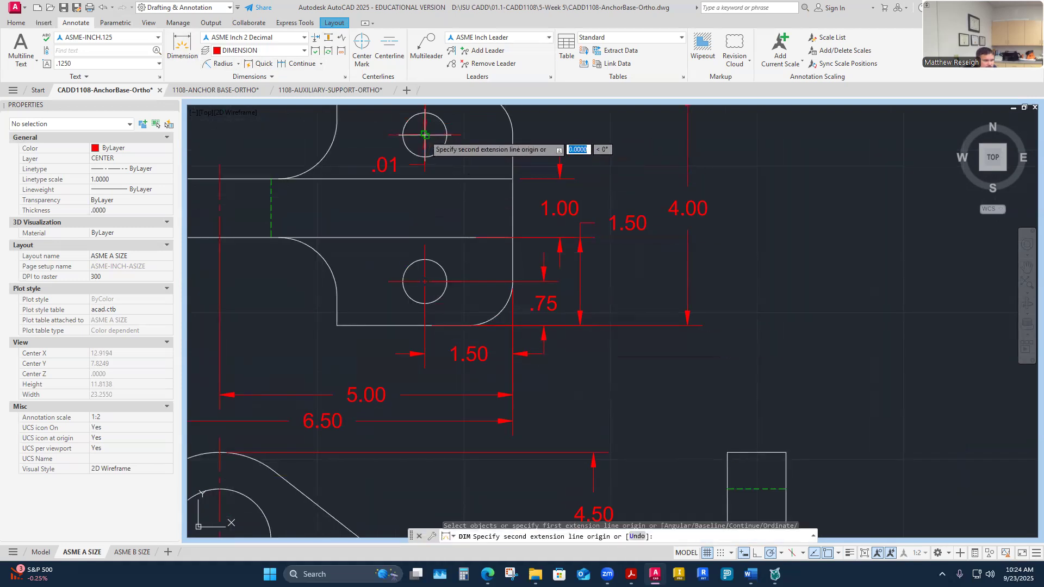
pyautogui.click(425, 325)
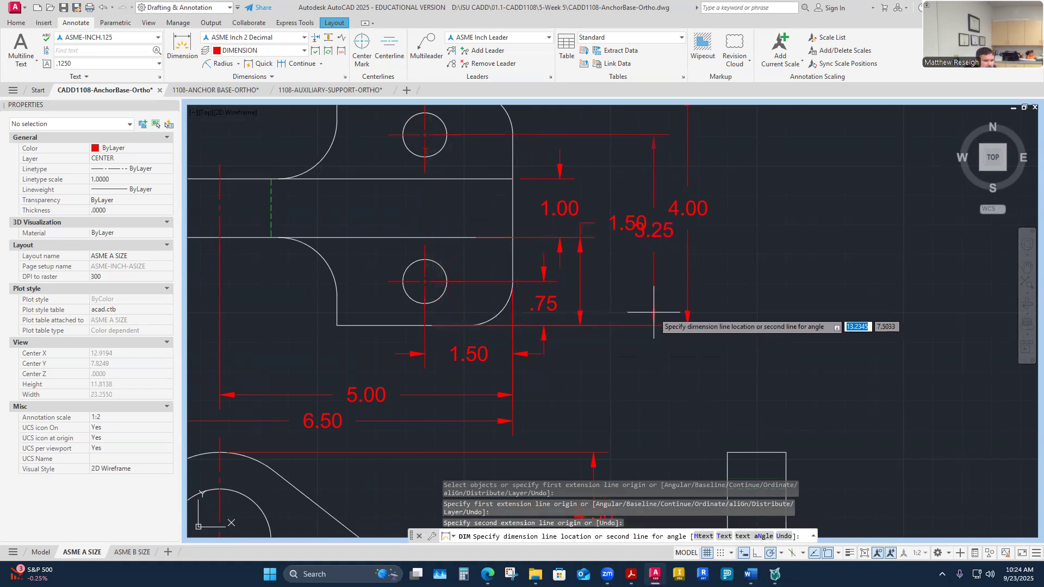
pyautogui.click(654, 332)
pyautogui.scroll(2, 591, 350)
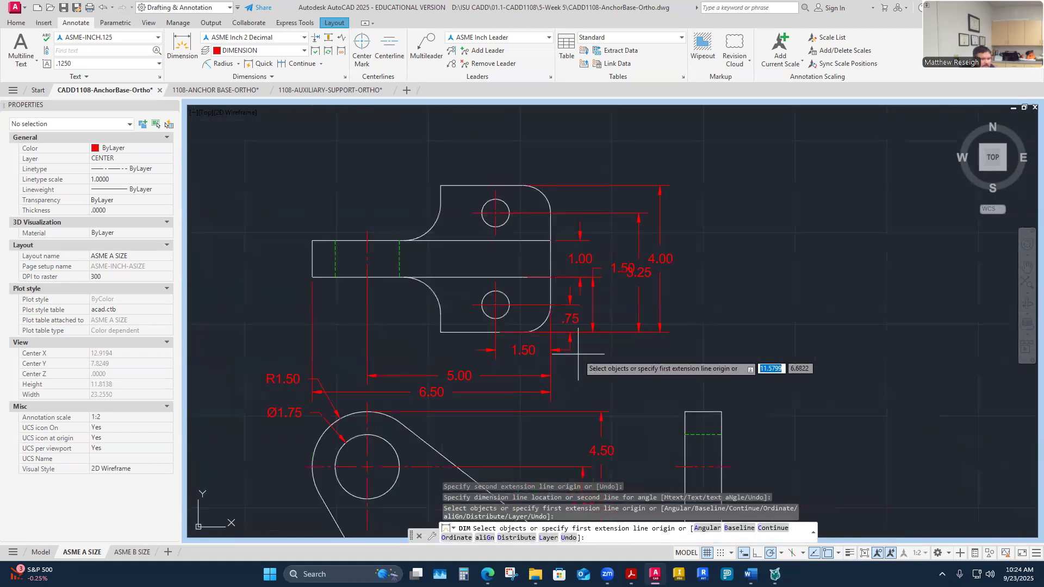
pyautogui.scroll(2, 578, 354)
pyautogui.press('Return')
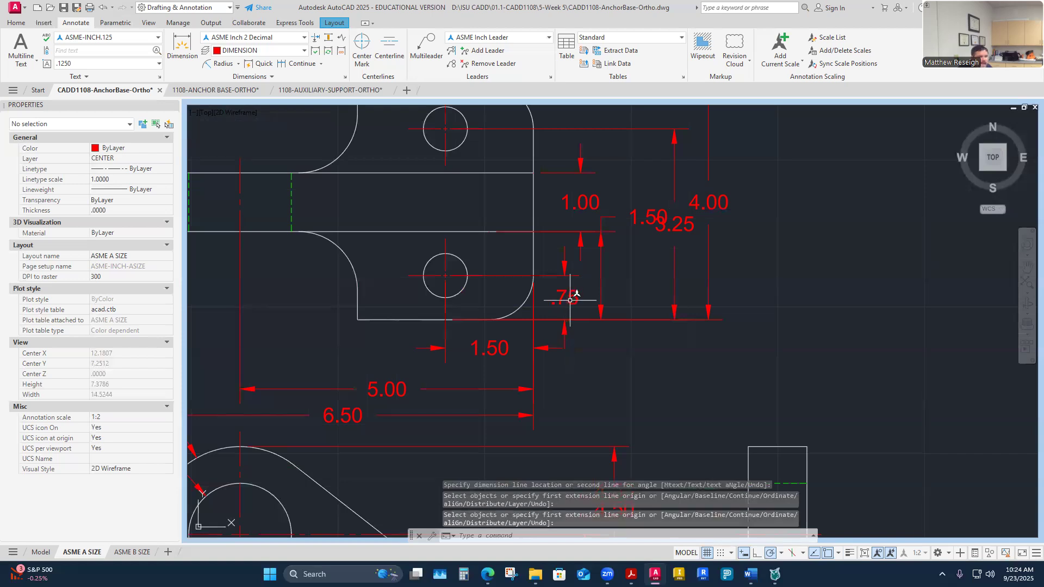
pyautogui.scroll(-2, 566, 315)
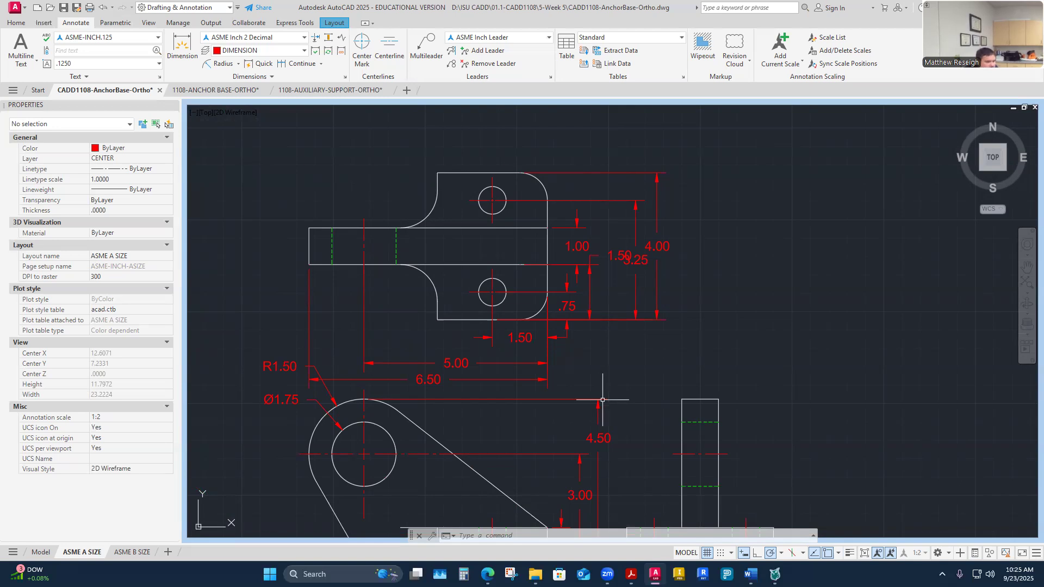
pyautogui.scroll(-2, 601, 316)
pyautogui.scroll(4, 601, 312)
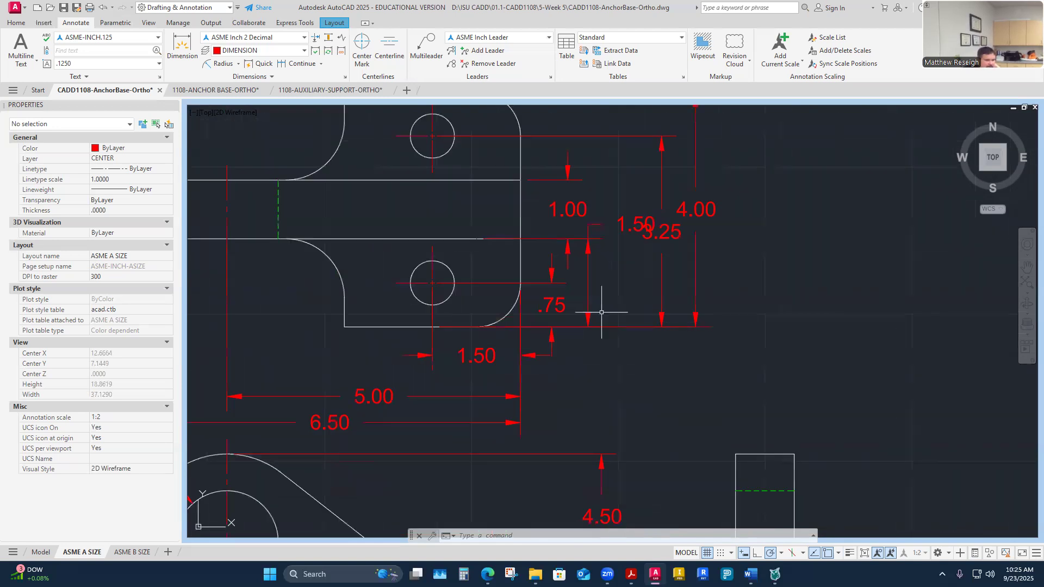
pyautogui.click(621, 218)
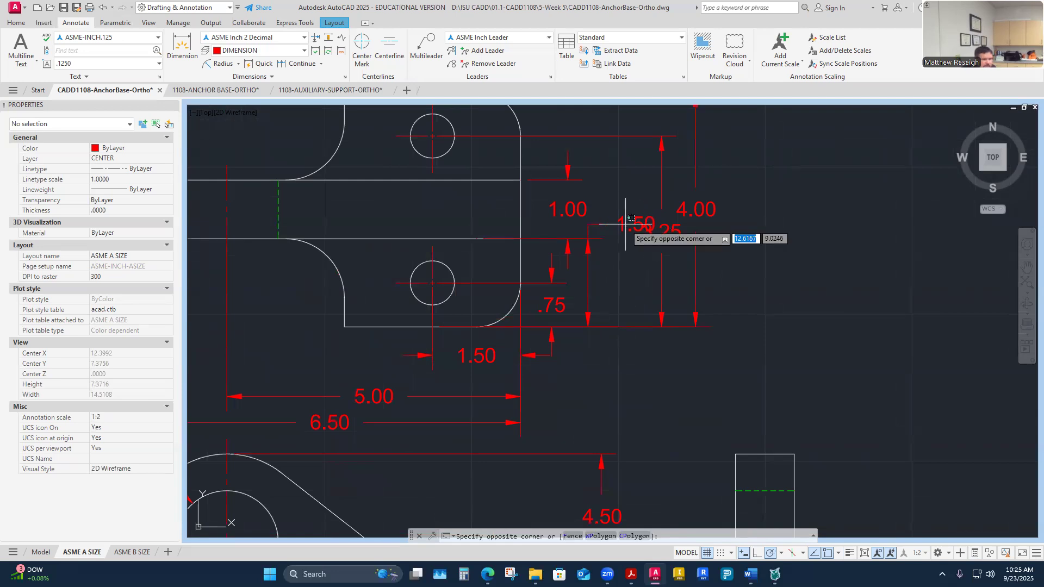
pyautogui.click(620, 222)
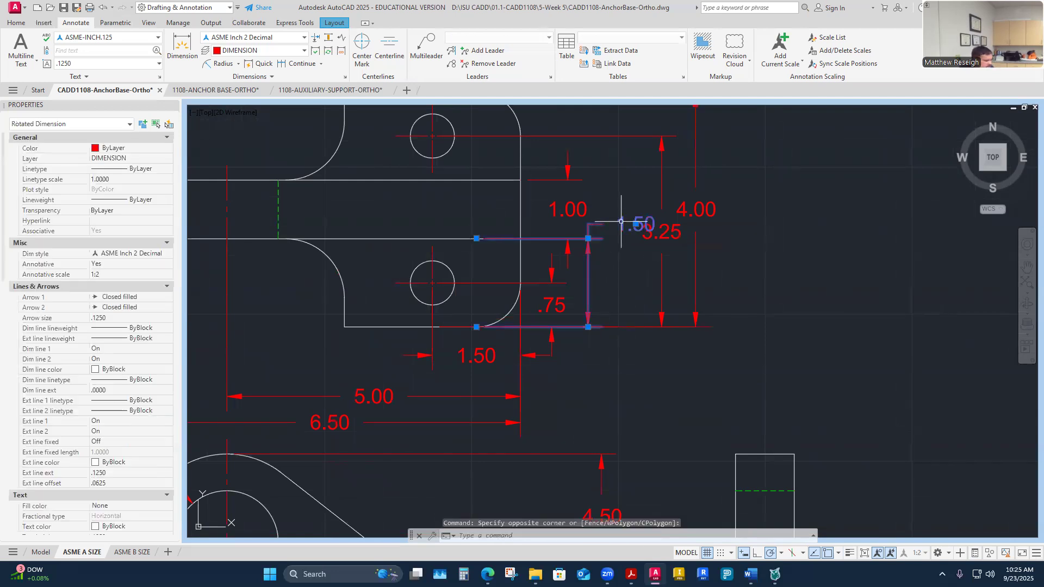
pyautogui.press('Escape')
pyautogui.press('Escape')
pyautogui.scroll(-5, 609, 279)
pyautogui.scroll(3, 508, 293)
# Dimension the vertical distance from the base's lower edge to the lower small hole's center, placed left of the base in the top view.
pyautogui.click(183, 49)
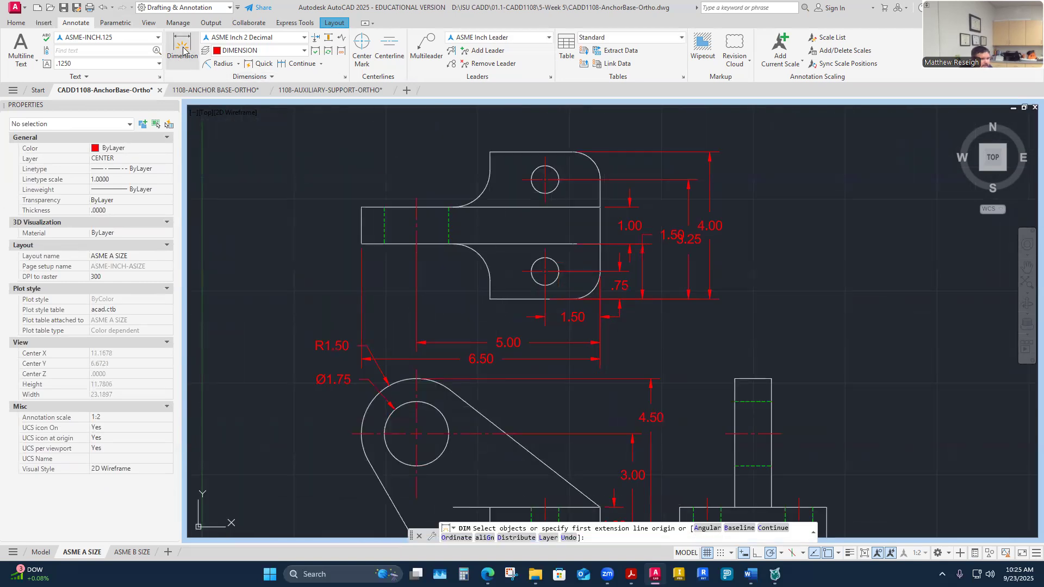
pyautogui.scroll(3, 480, 326)
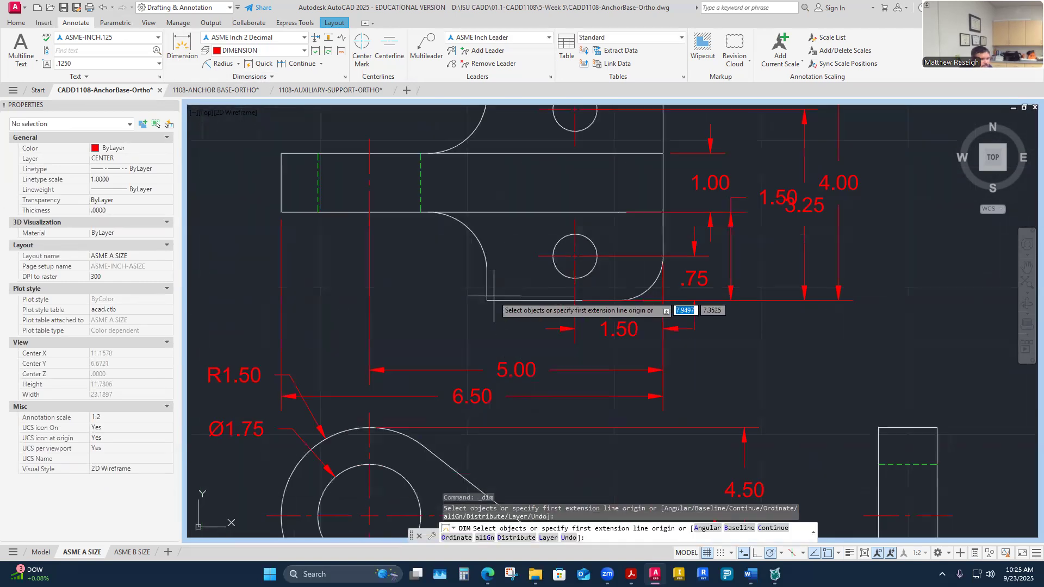
pyautogui.click(575, 299)
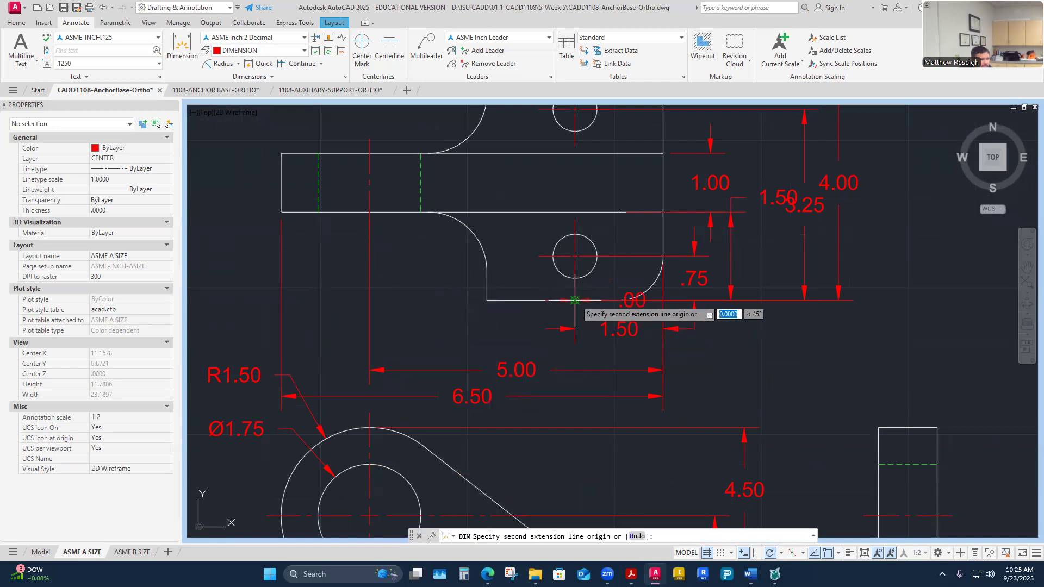
pyautogui.click(575, 255)
pyautogui.click(425, 267)
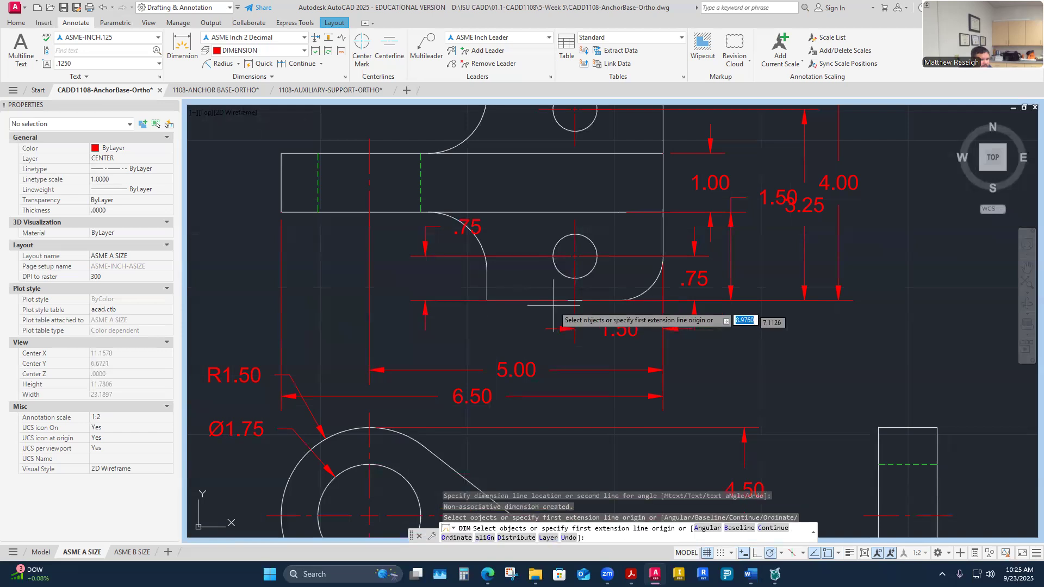
# Dimension vertically from the lower small hole's center to the rib's lower edge and across the rib's thickness, left of the base in the top view.
pyautogui.click(575, 255)
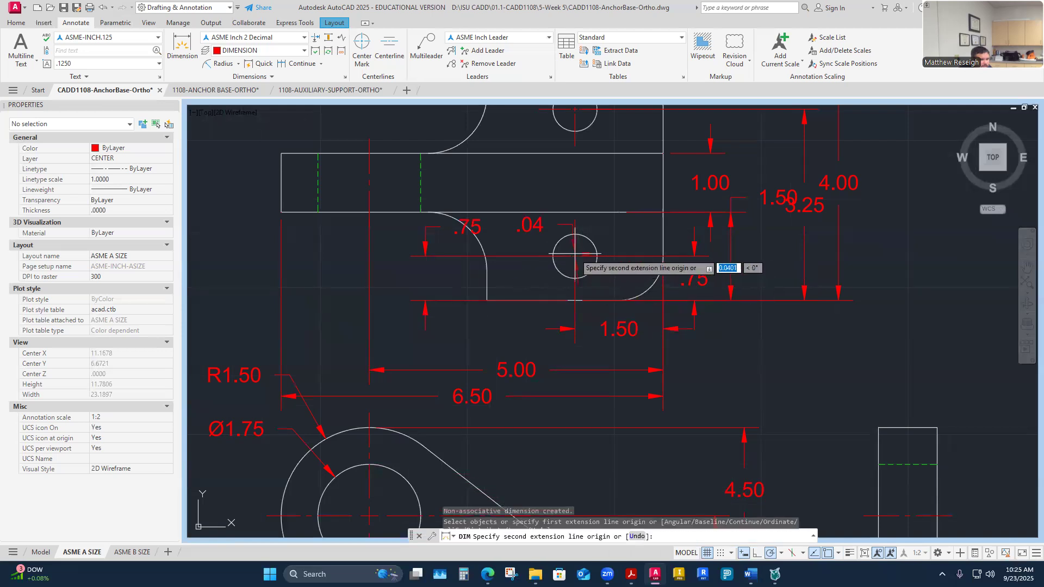
pyautogui.click(575, 212)
pyautogui.click(389, 234)
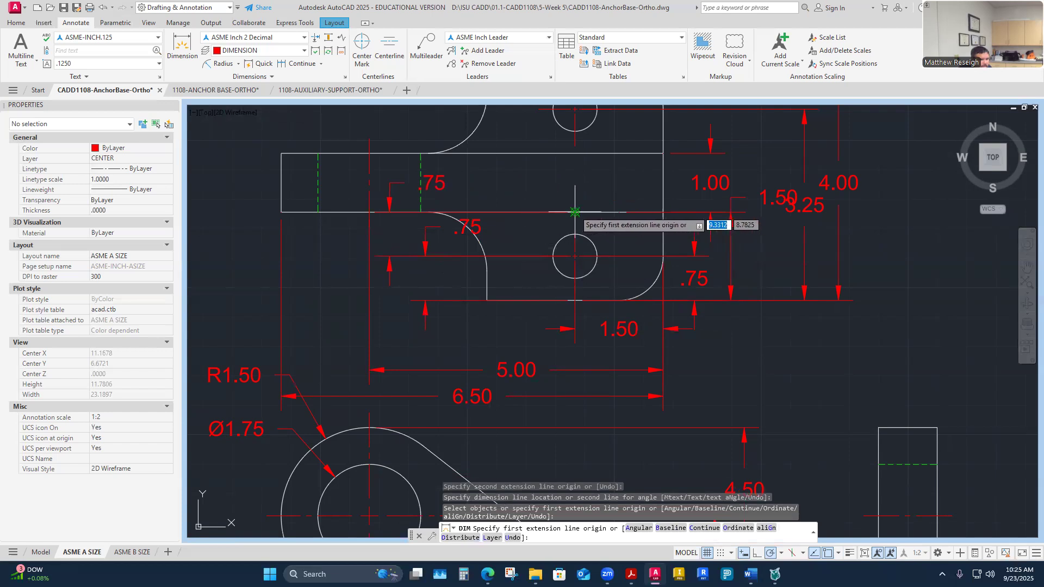
pyautogui.click(575, 212)
pyautogui.click(575, 154)
pyautogui.click(392, 183)
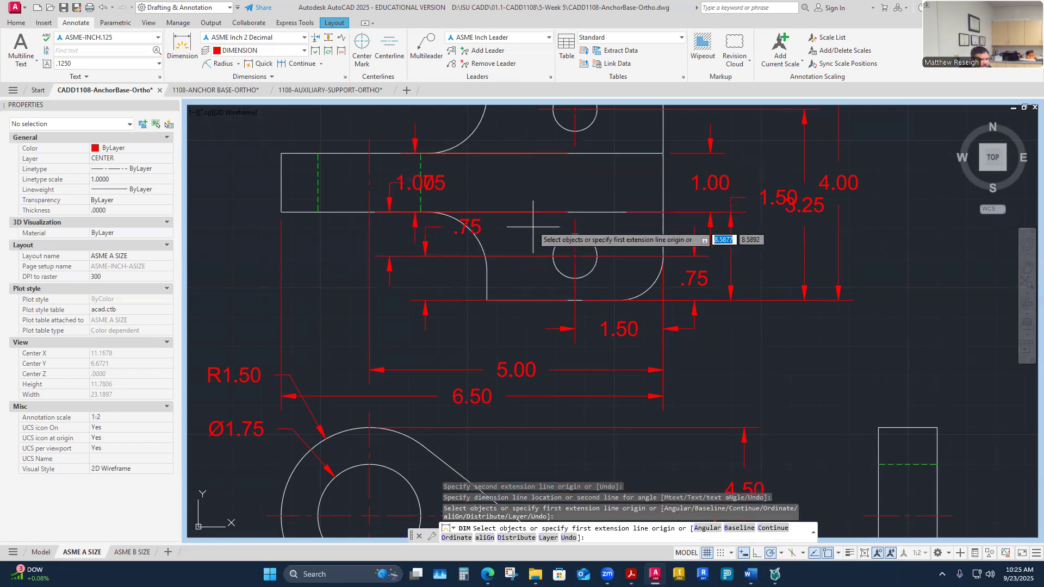
# Dimension vertically from the rib's upper edge to the upper small hole's center and from that center to the base's upper edge, left of the base.
pyautogui.moveTo(528, 133); pyautogui.dragTo(531, 169, button='middle')
pyautogui.click(578, 144)
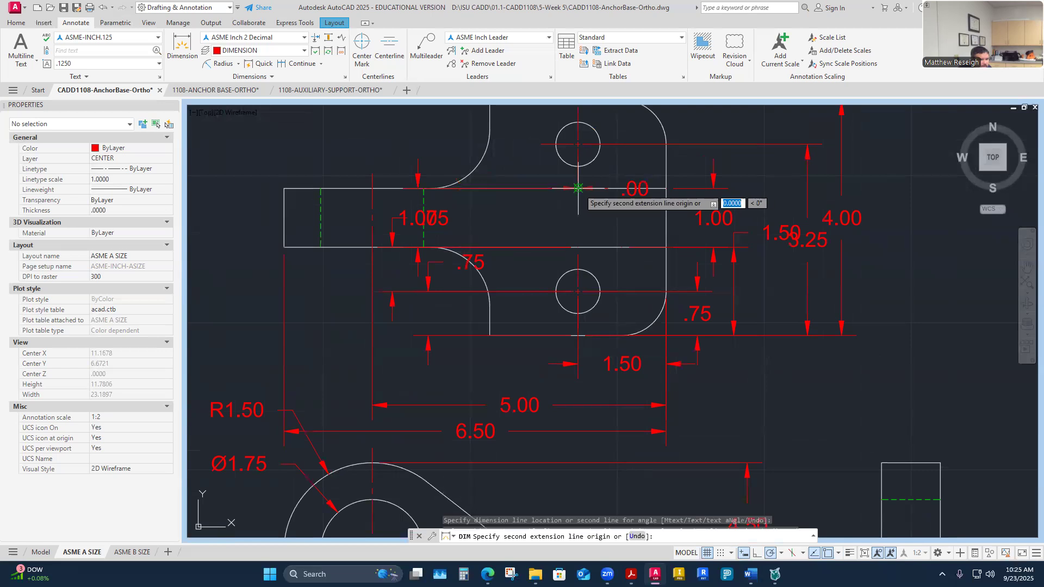
pyautogui.click(578, 144)
pyautogui.scroll(-2, 579, 148)
pyautogui.click(487, 147)
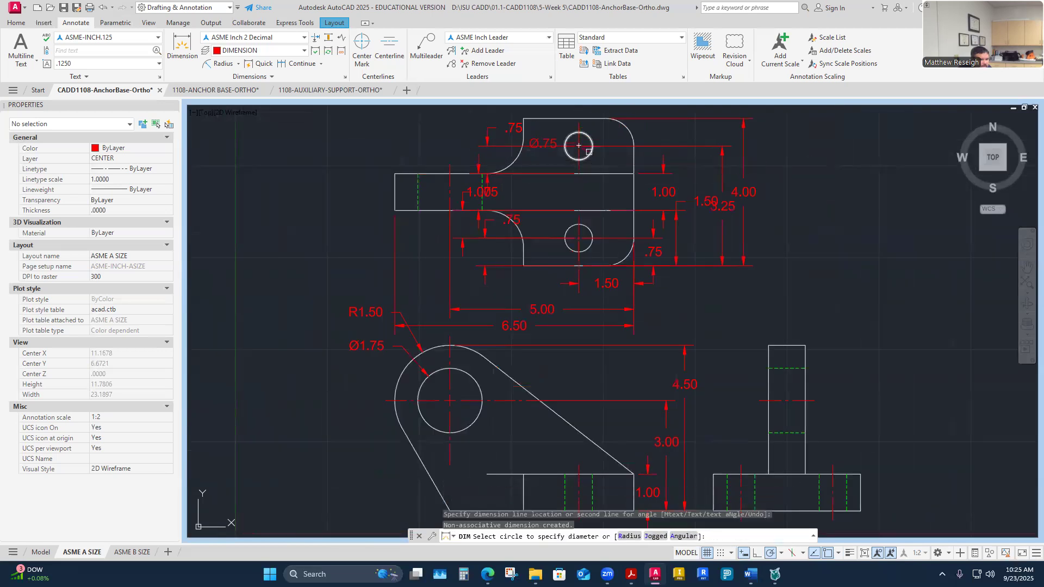
pyautogui.click(578, 146)
pyautogui.click(578, 118)
pyautogui.click(475, 123)
pyautogui.press('Return')
# Move the text of the lowest chain dimension left of the base down between its two extension lines.
pyautogui.scroll(-2, 484, 235)
pyautogui.scroll(4, 484, 235)
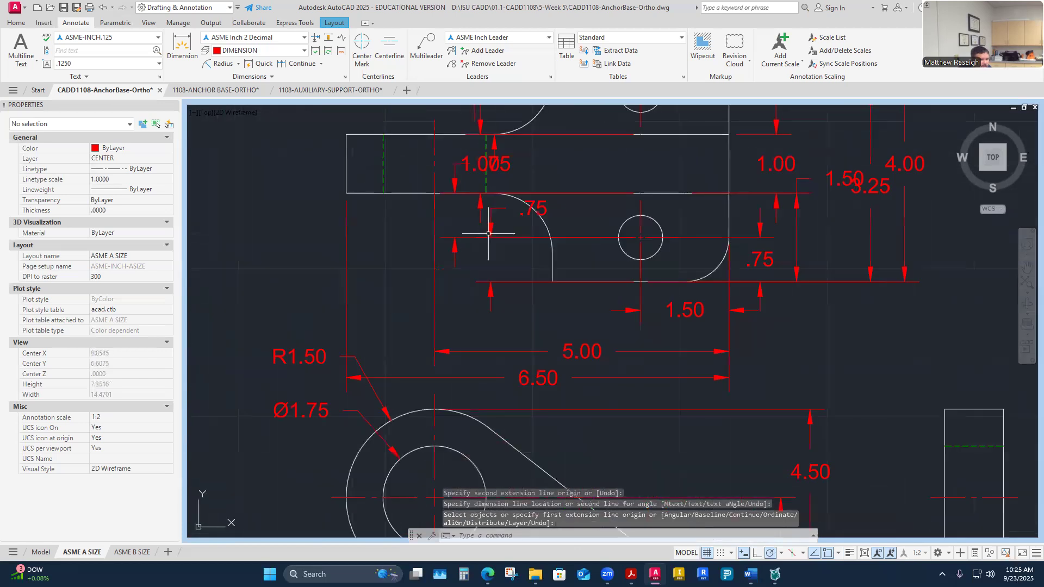
pyautogui.click(514, 216)
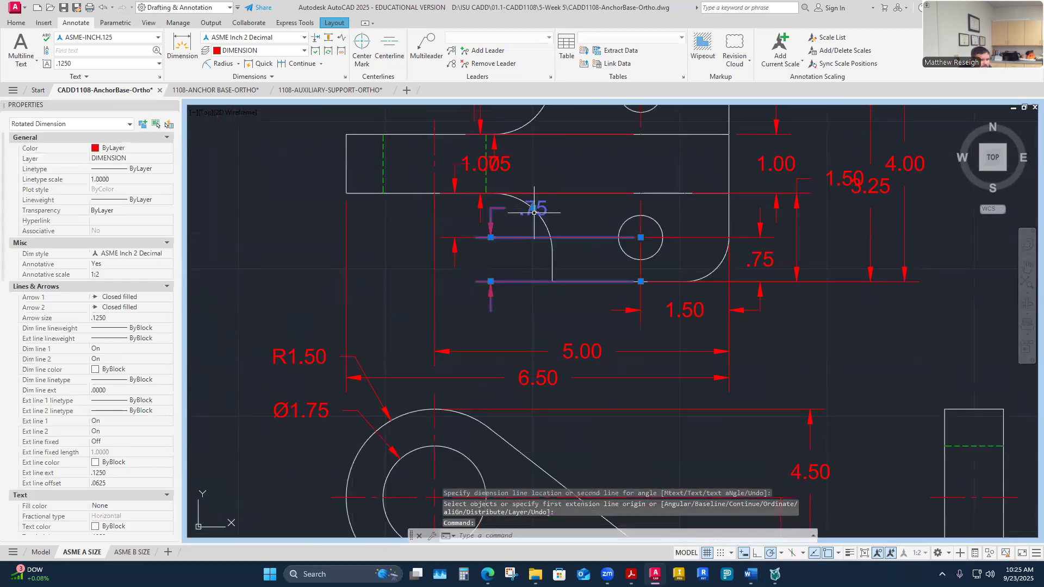
pyautogui.click(527, 211)
pyautogui.click(490, 259)
pyautogui.press('Escape')
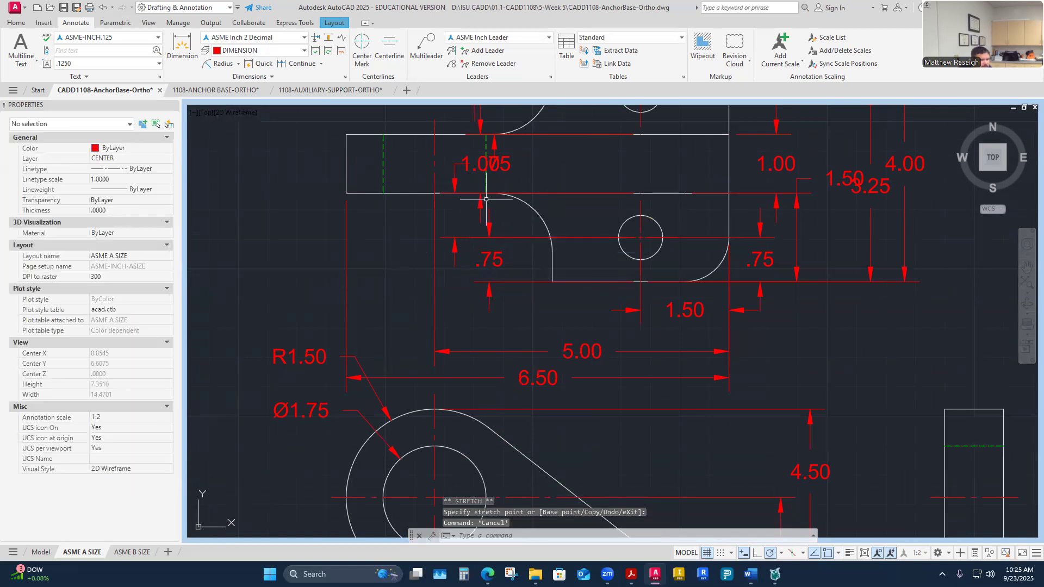
# Delete all the chained vertical dimensions left of the base in the top view.
pyautogui.scroll(-2, 508, 246)
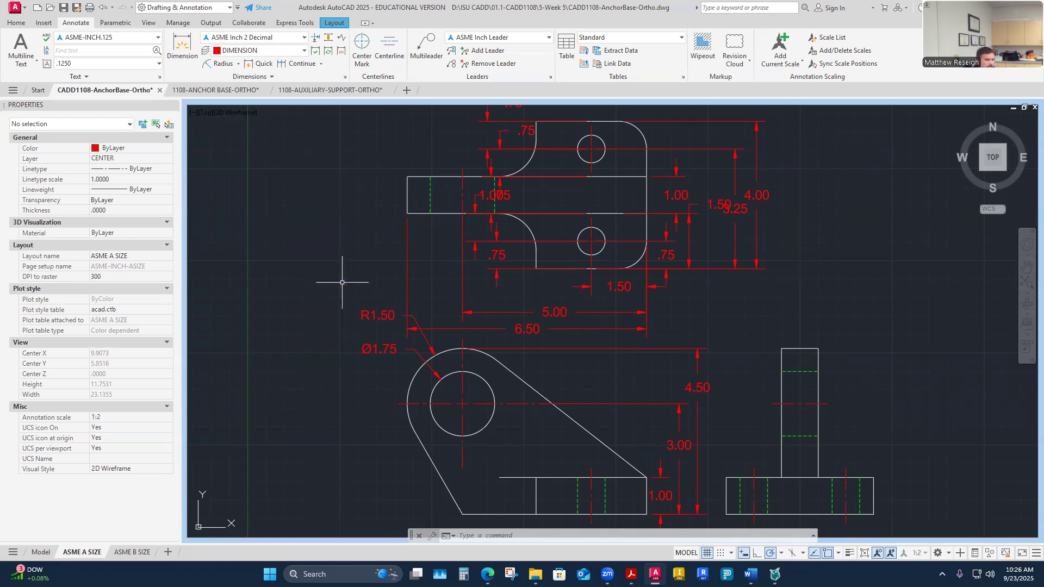
pyautogui.click(496, 255)
pyautogui.moveTo(496, 257)
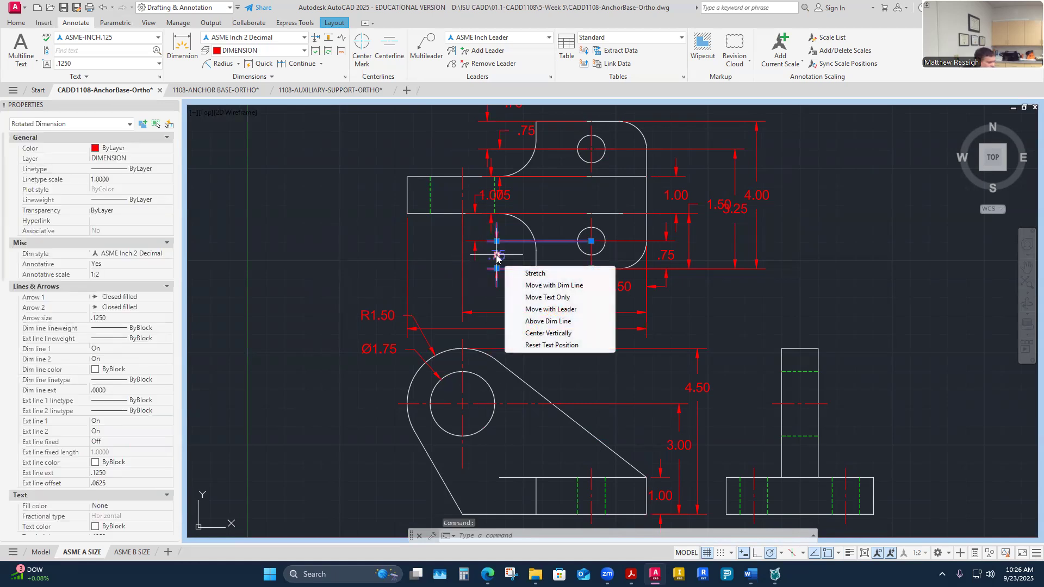
pyautogui.press('Delete')
pyautogui.click(496, 197)
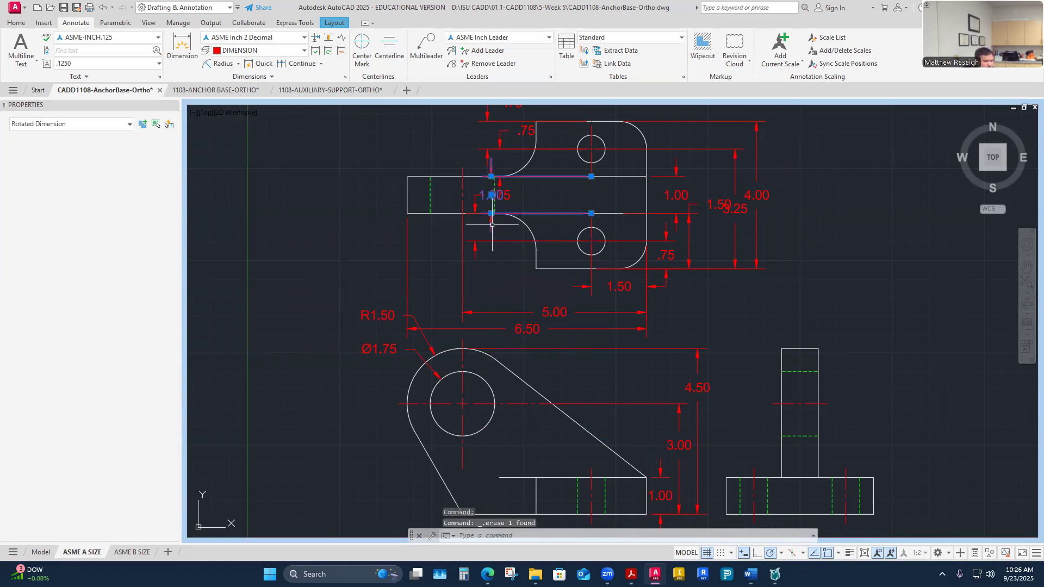
pyautogui.press('Delete')
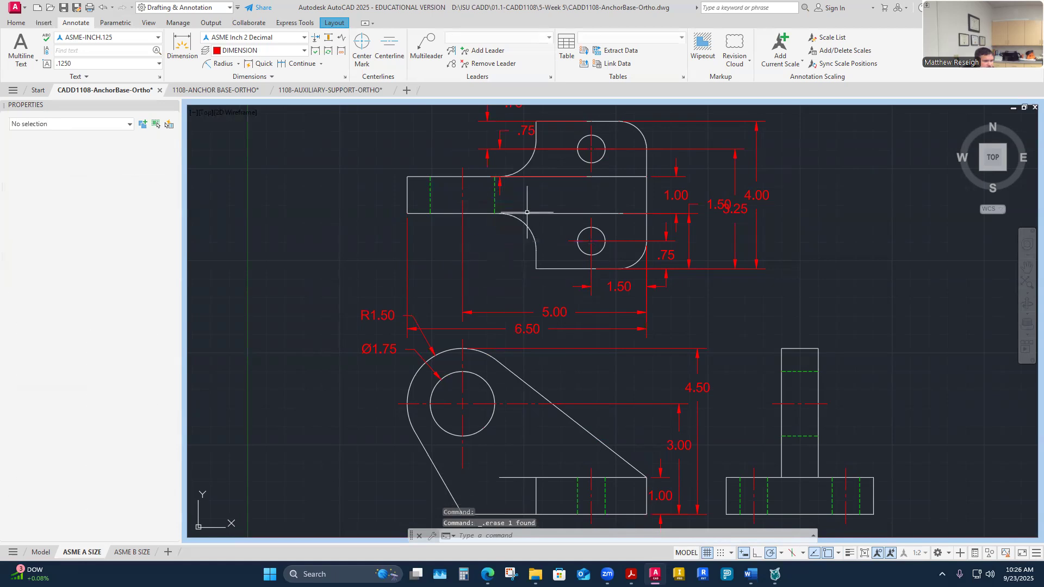
pyautogui.click(513, 130)
pyautogui.press('Delete')
pyautogui.scroll(-2, 530, 258)
pyautogui.scroll(2, 535, 228)
pyautogui.click(540, 233)
pyautogui.press('Delete')
# Examine the dimension layout across the top, front and side views of the anchor base.
pyautogui.scroll(-3, 591, 358)
pyautogui.scroll(3, 639, 400)
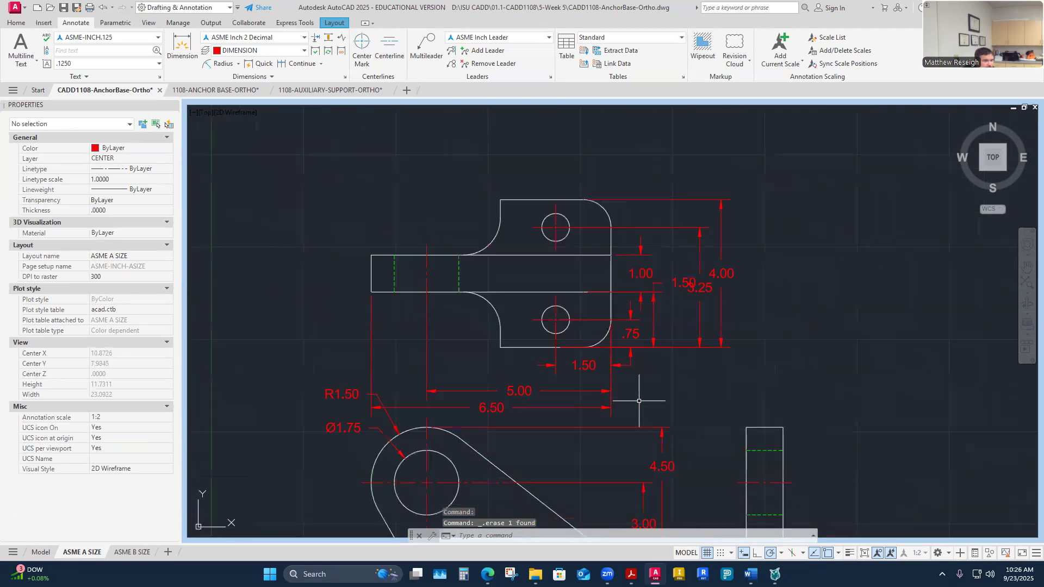
pyautogui.scroll(-3, 611, 367)
pyautogui.scroll(3, 555, 242)
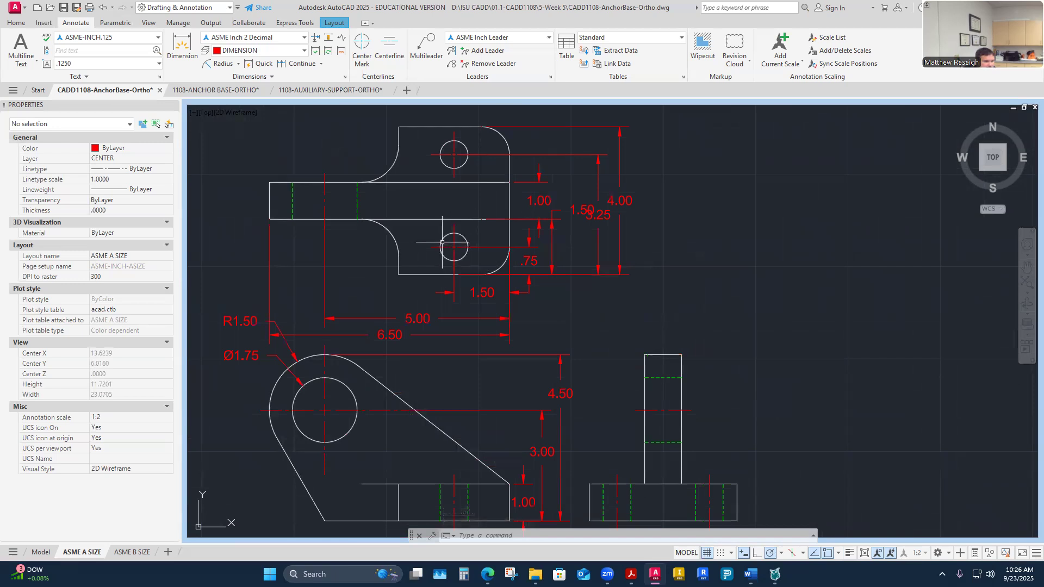
pyautogui.scroll(-2, 611, 303)
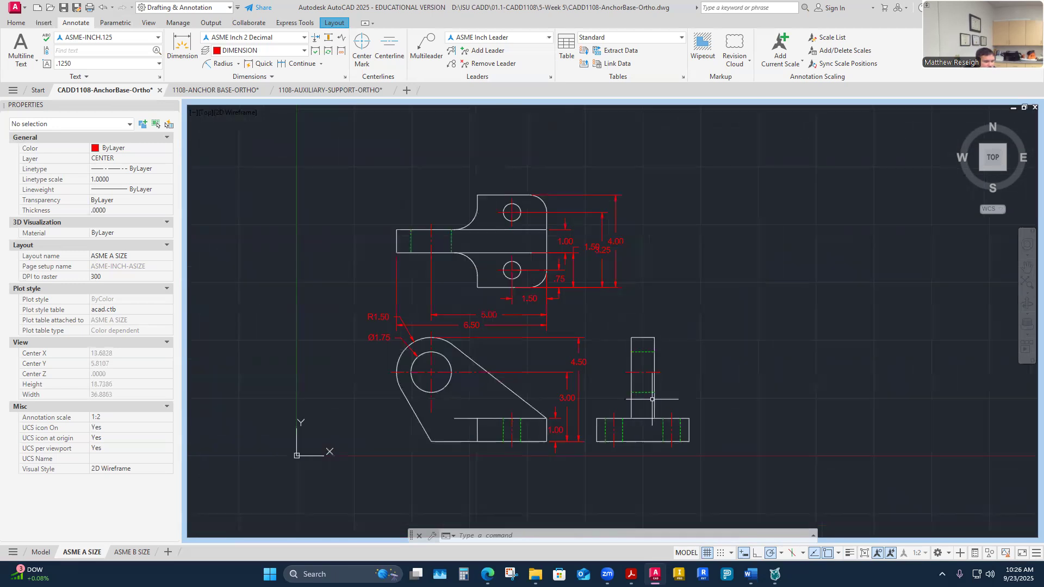
pyautogui.scroll(2, 662, 435)
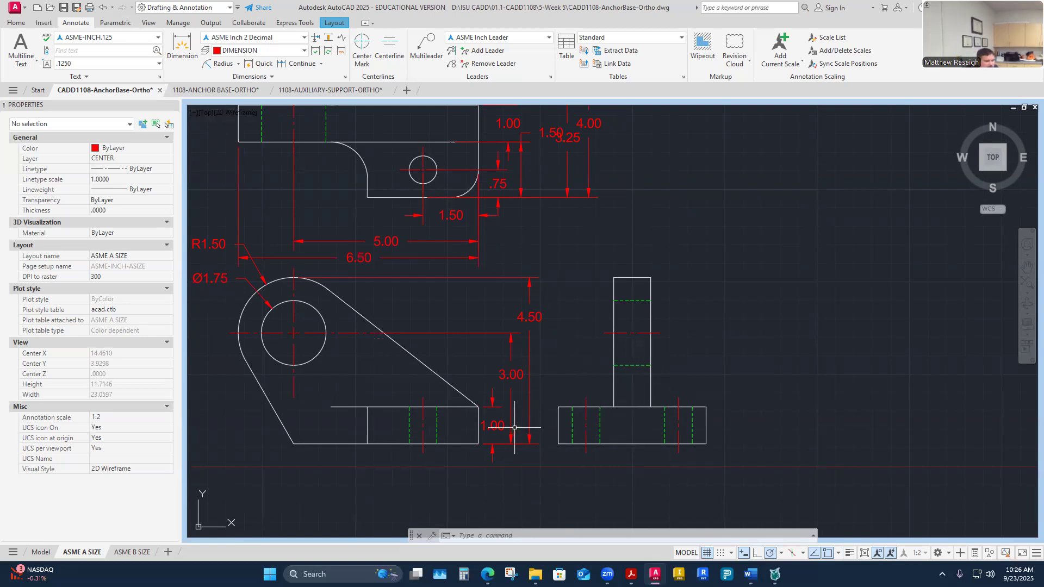
pyautogui.scroll(-4, 574, 408)
pyautogui.scroll(2, 576, 406)
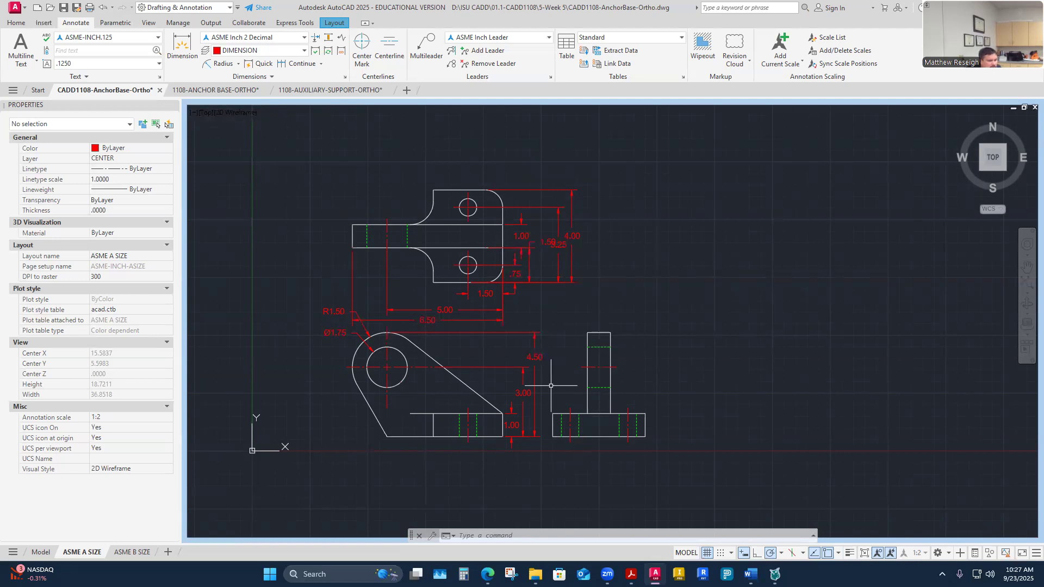
pyautogui.scroll(2, 551, 385)
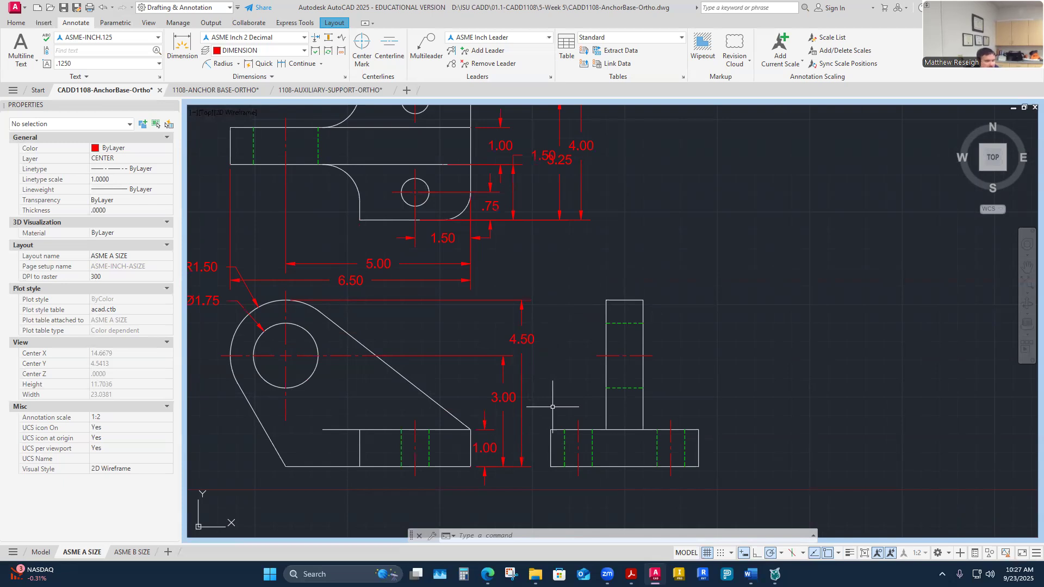
pyautogui.scroll(-2, 554, 397)
pyautogui.scroll(2, 556, 389)
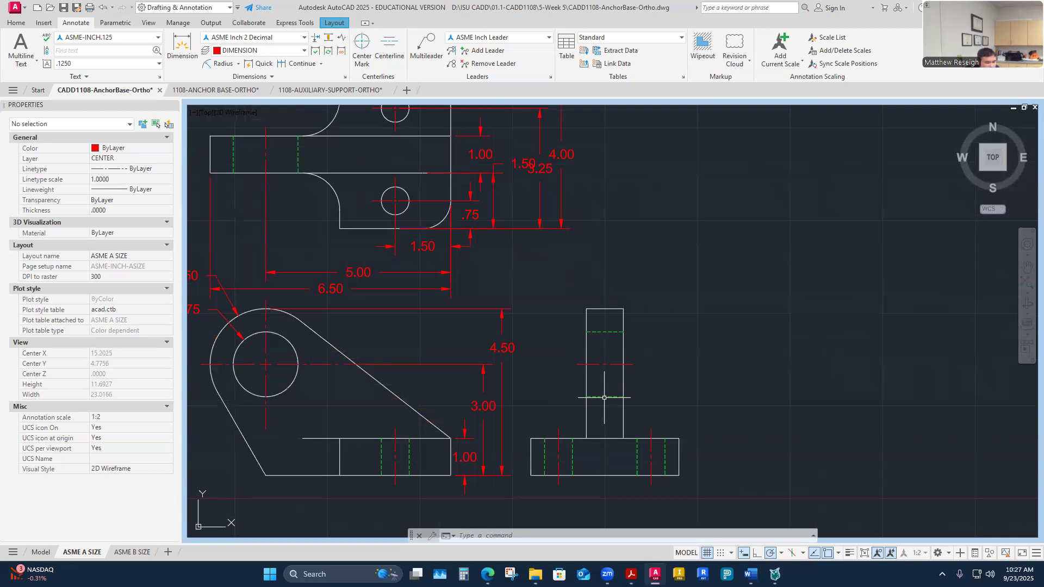
pyautogui.scroll(-2, 604, 398)
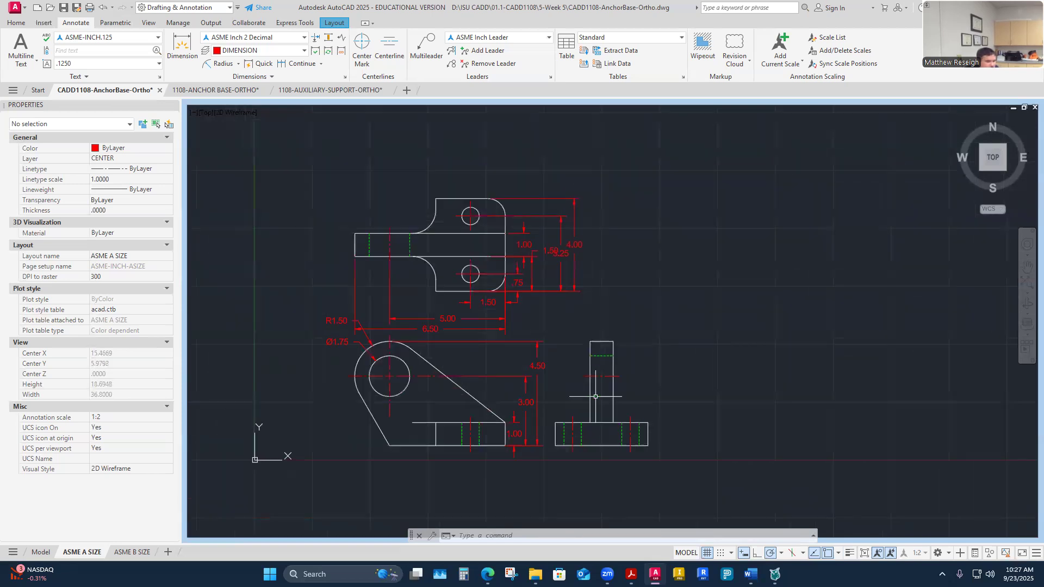
# Place the lower small hole's horizontal location dimension .375 below the base's lower edge in the top view.
pyautogui.scroll(4, 452, 250)
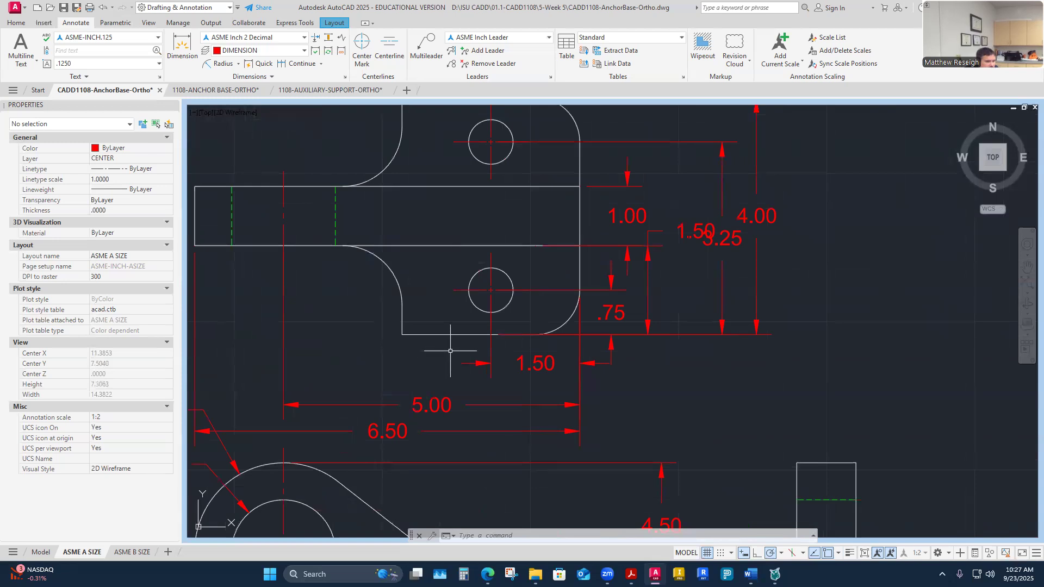
pyautogui.scroll(-6, 473, 418)
pyautogui.scroll(4, 501, 429)
pyautogui.scroll(4, 522, 421)
pyautogui.click(534, 370)
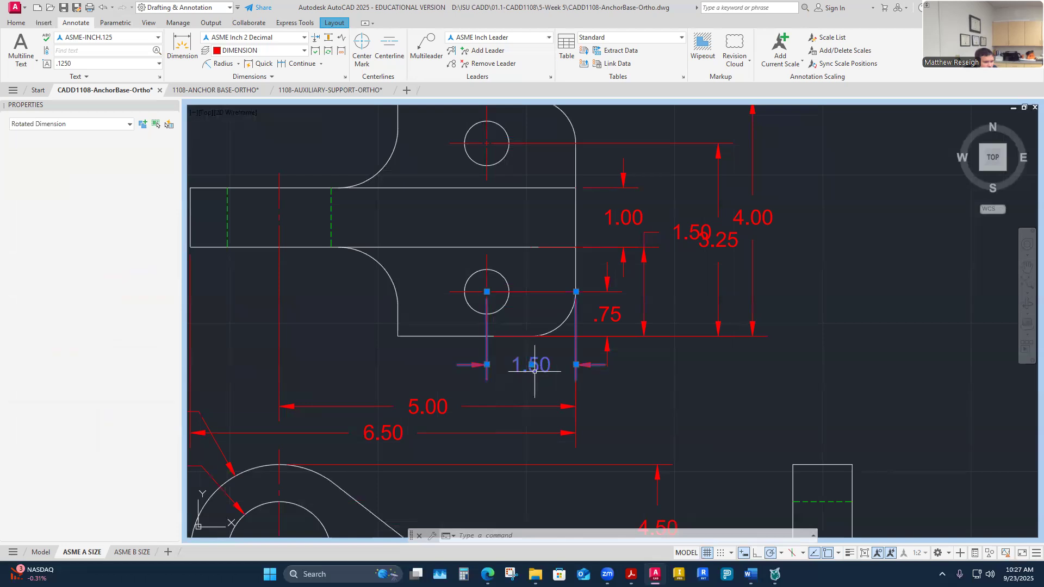
pyautogui.click(531, 364)
pyautogui.press('Escape')
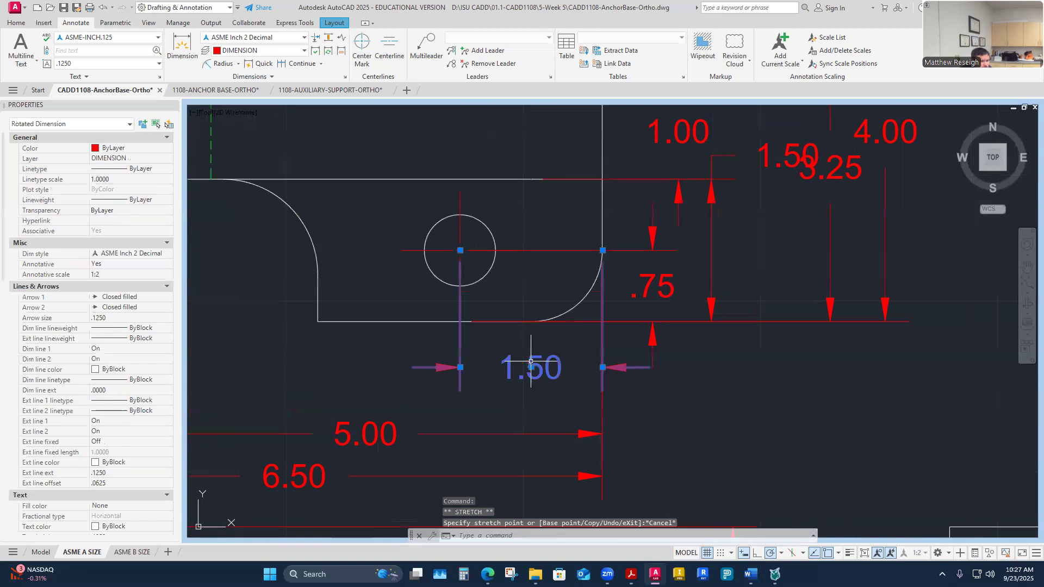
pyautogui.scroll(2, 531, 361)
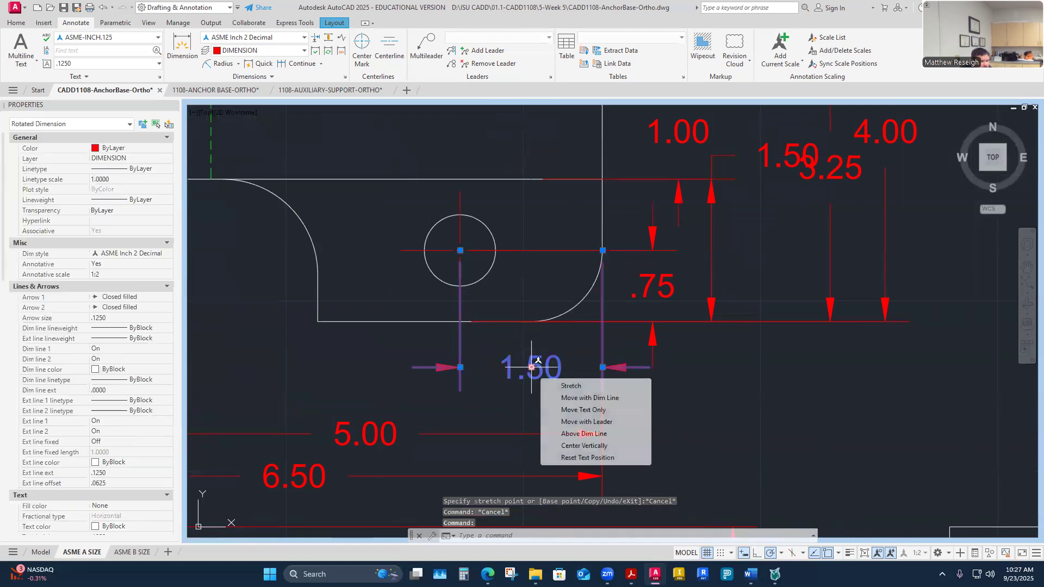
pyautogui.click(531, 368)
pyautogui.click(531, 322)
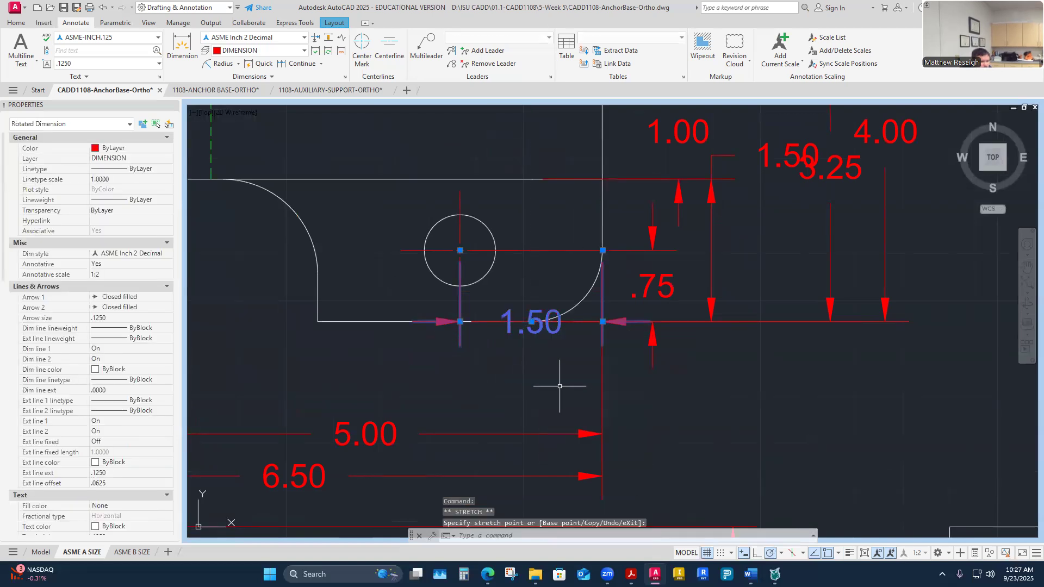
pyautogui.moveTo(532, 324)
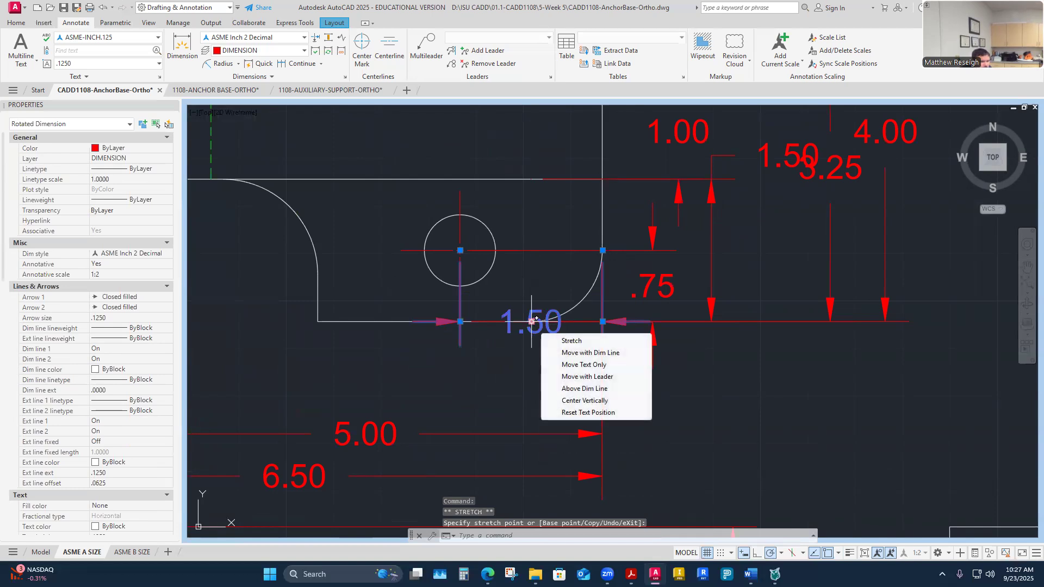
pyautogui.click(531, 321)
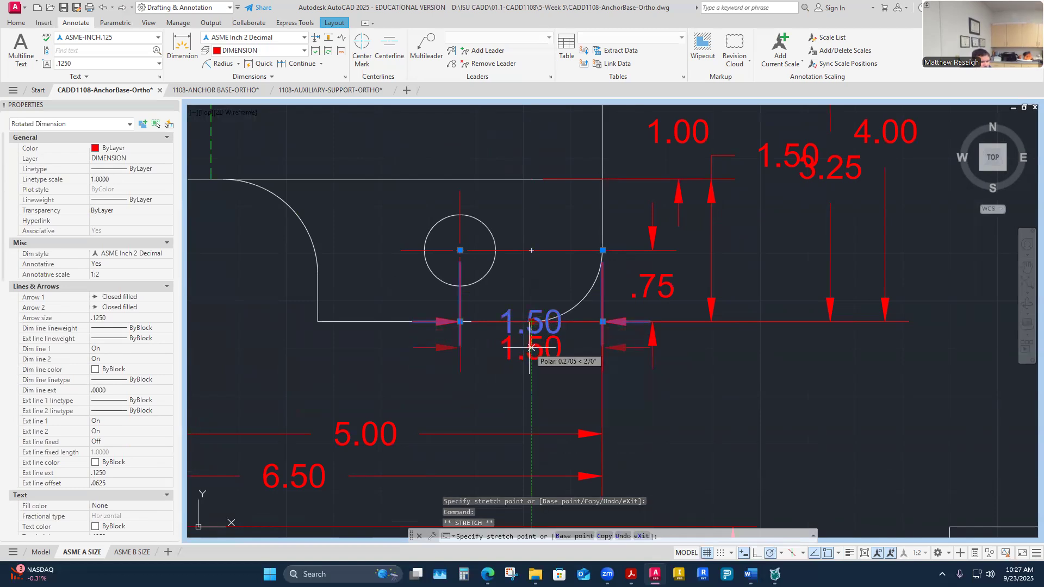
pyautogui.write('.375')
pyautogui.press('Return')
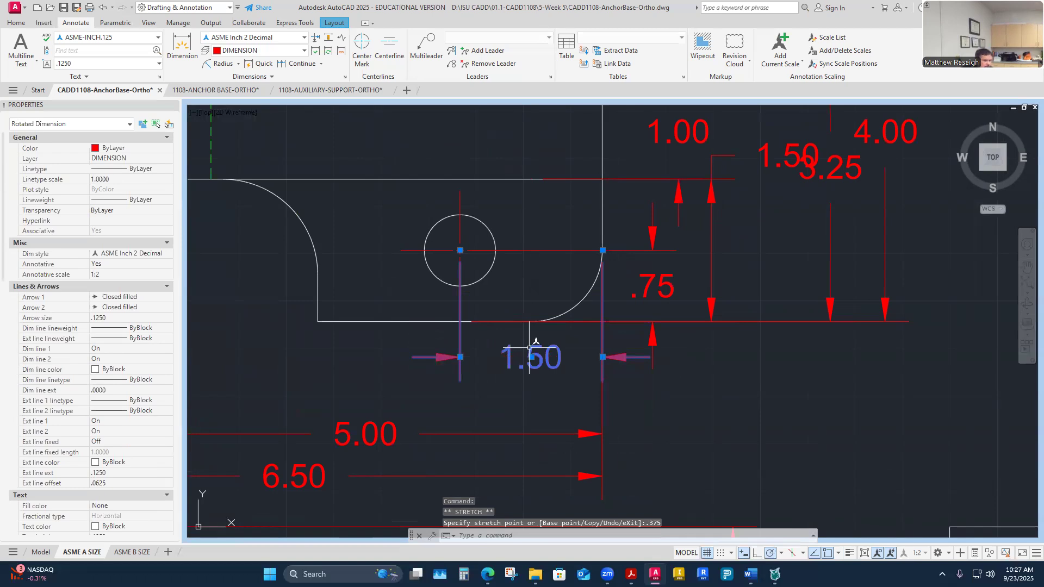
pyautogui.press('Escape')
pyautogui.scroll(-2, 501, 356)
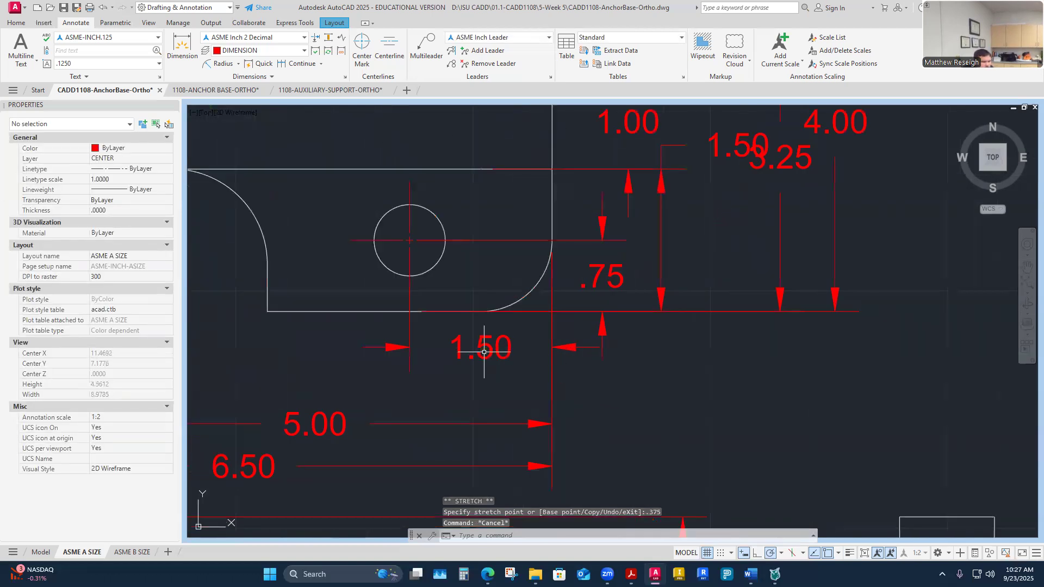
pyautogui.click(480, 354)
pyautogui.click(483, 357)
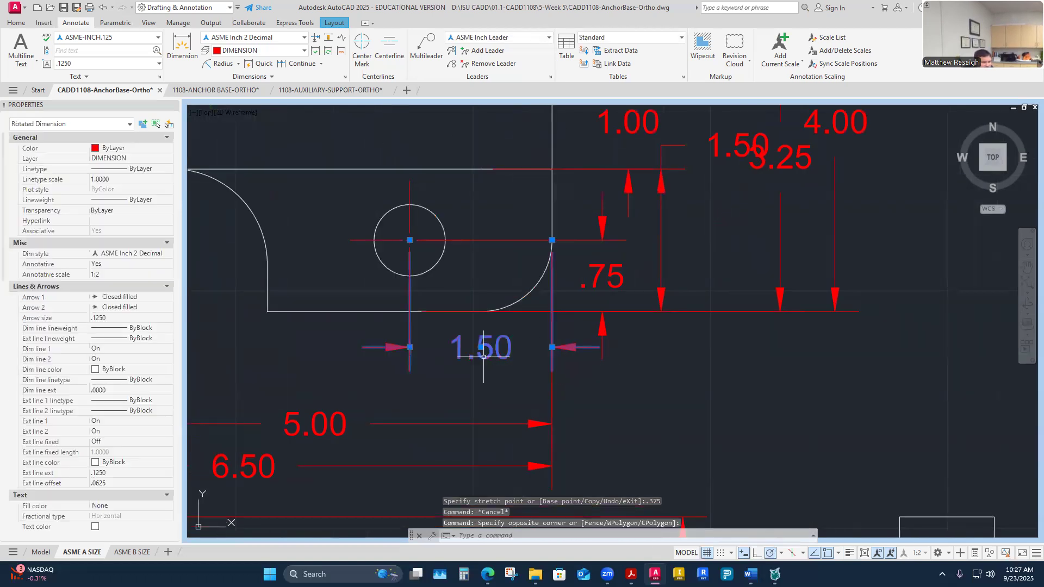
pyautogui.click(409, 239)
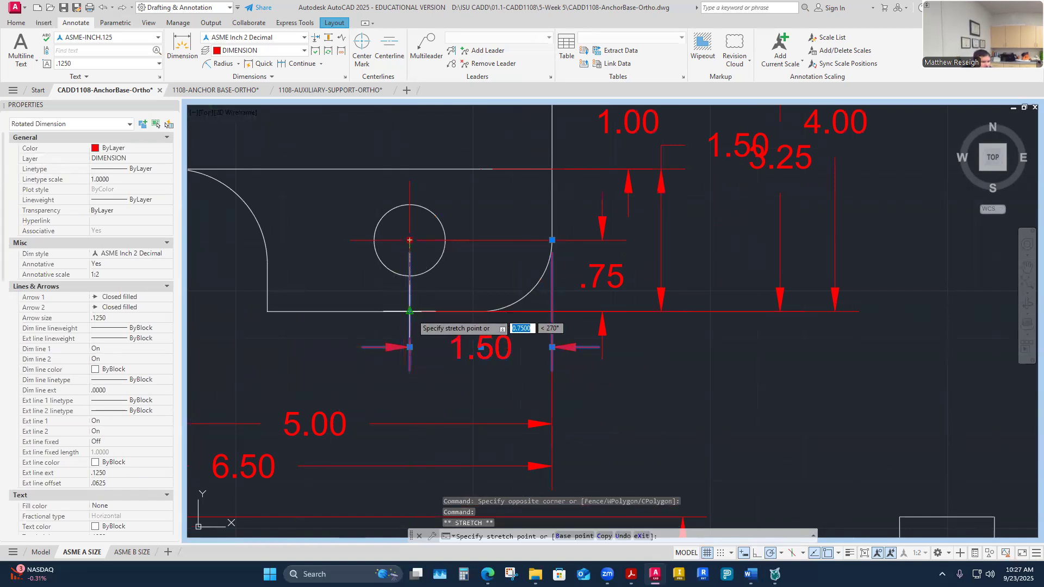
pyautogui.press('Escape')
# Stretch the lower small hole's center mark down to the base's lower edge.
pyautogui.scroll(2, 418, 348)
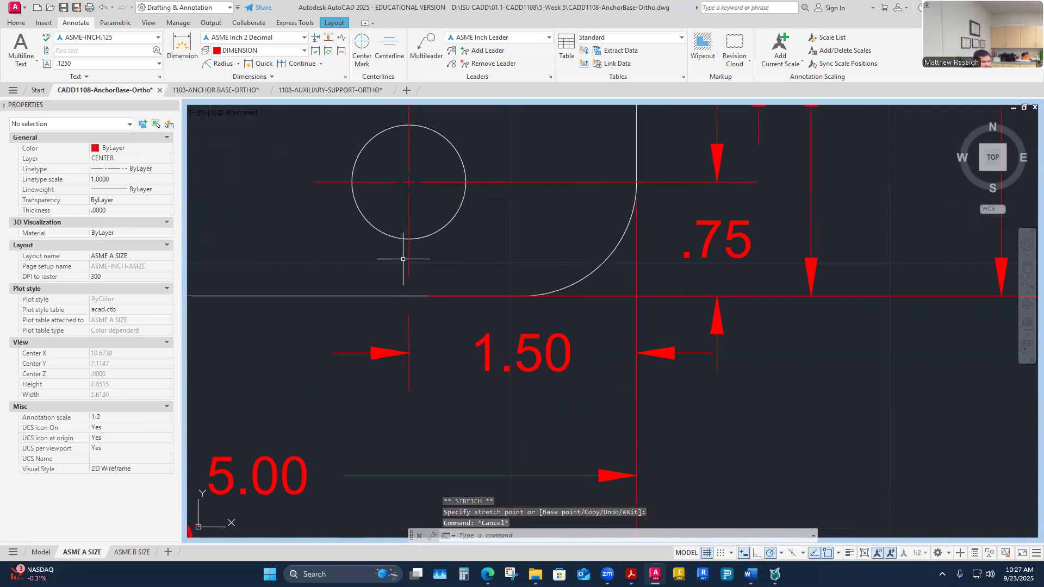
pyautogui.click(408, 258)
pyautogui.click(408, 239)
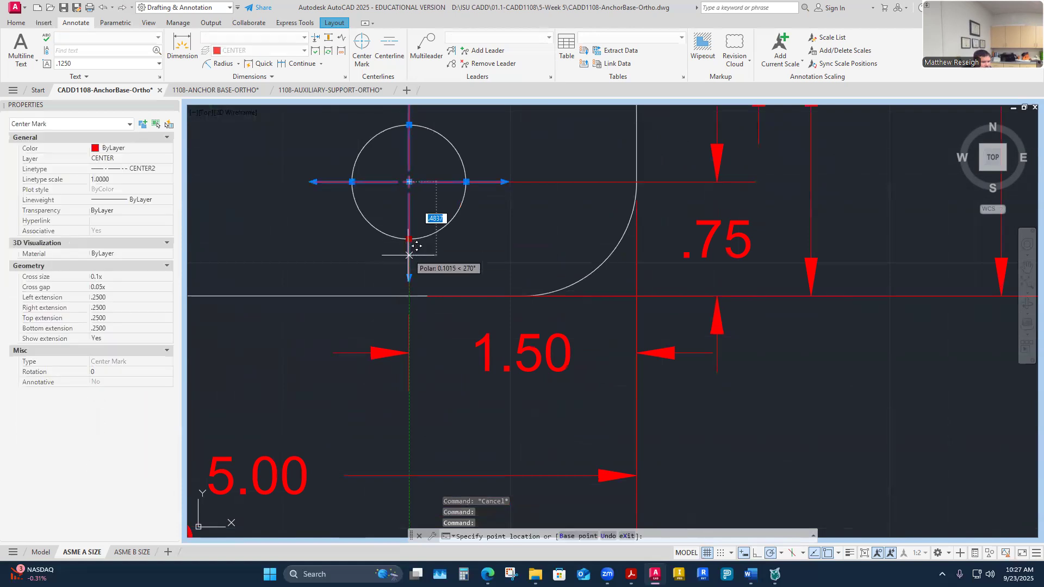
pyautogui.click(409, 296)
pyautogui.press('Escape')
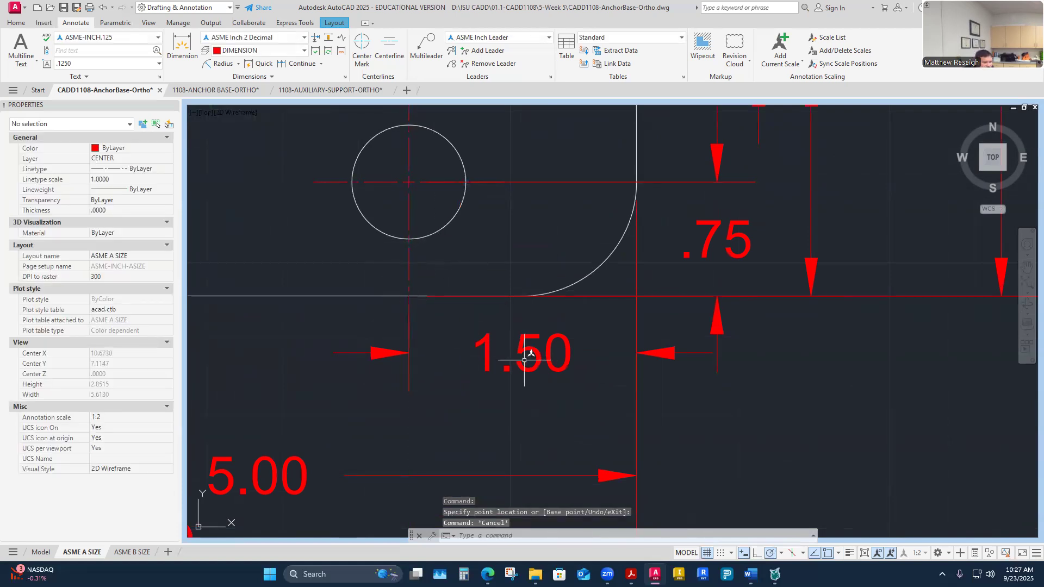
# Apply automatic dimension spacing to the 5.00 and 6.50 horizontal dimensions, using the small hole's 1.50 dimension as the base.
pyautogui.scroll(-4, 536, 362)
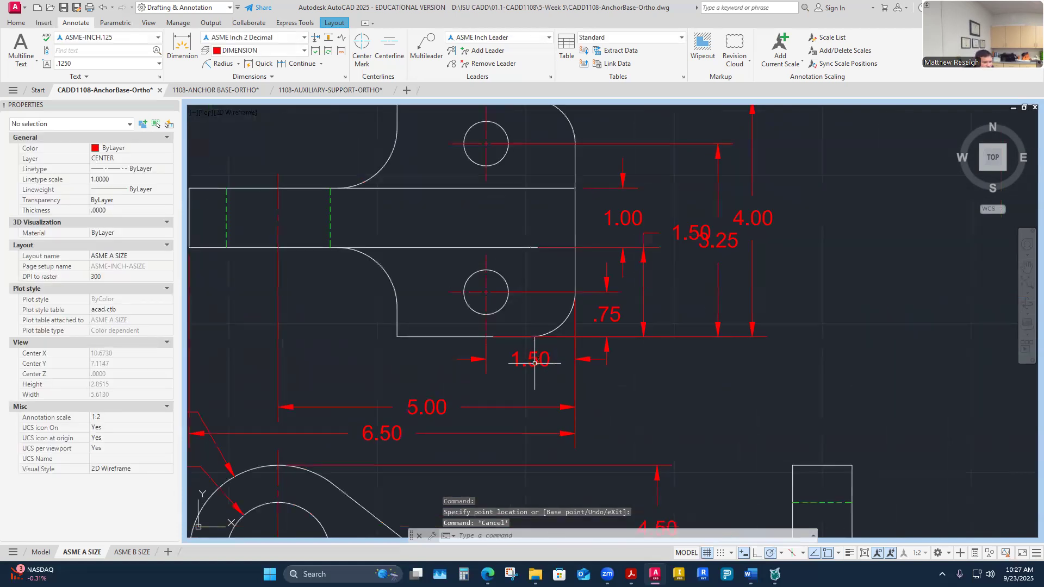
pyautogui.click(328, 38)
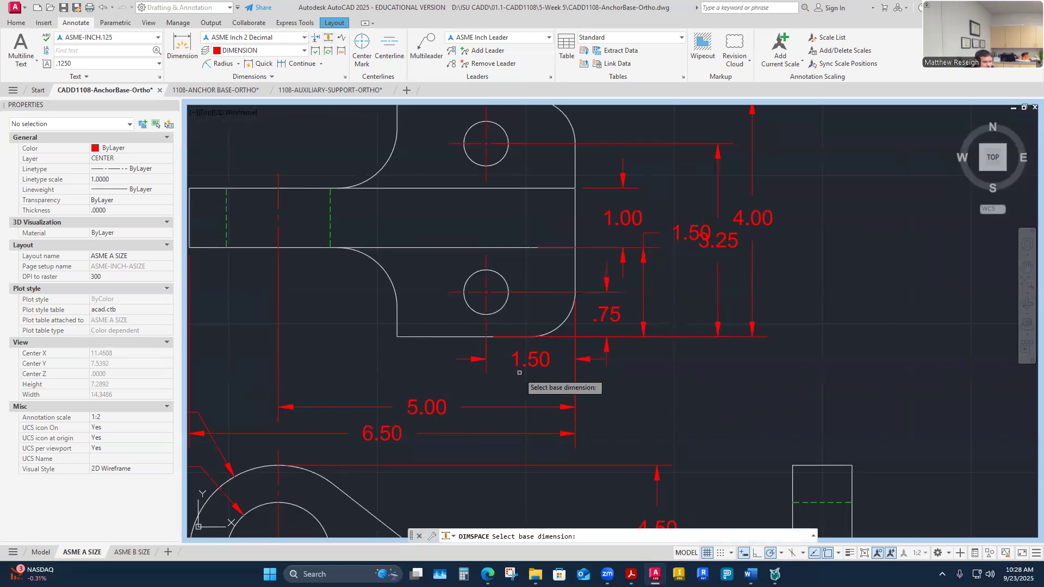
pyautogui.click(532, 360)
pyautogui.click(531, 360)
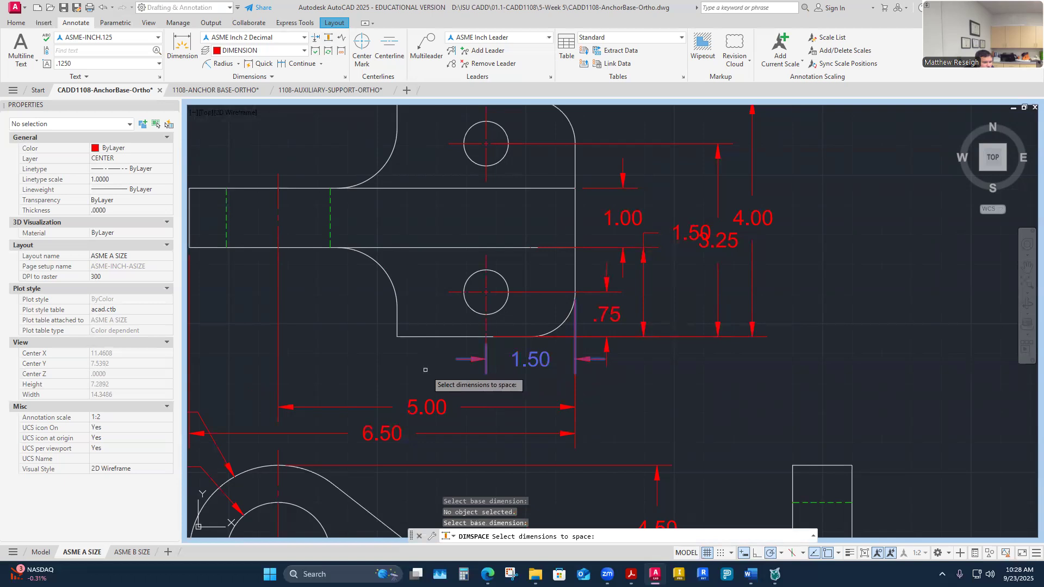
pyautogui.click(434, 409)
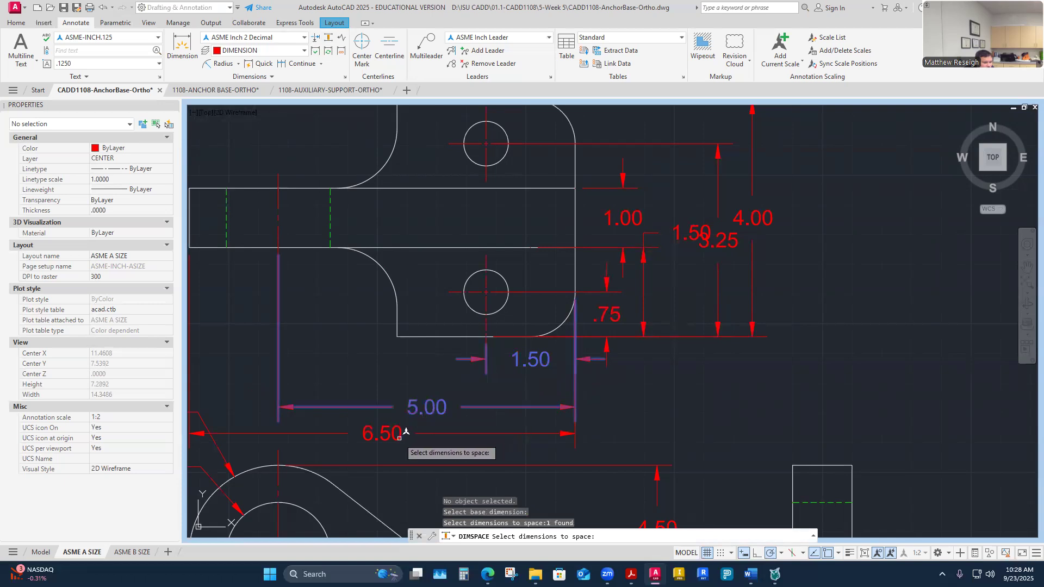
pyautogui.click(399, 434)
pyautogui.press('Return')
pyautogui.write('a')
pyautogui.press('Return')
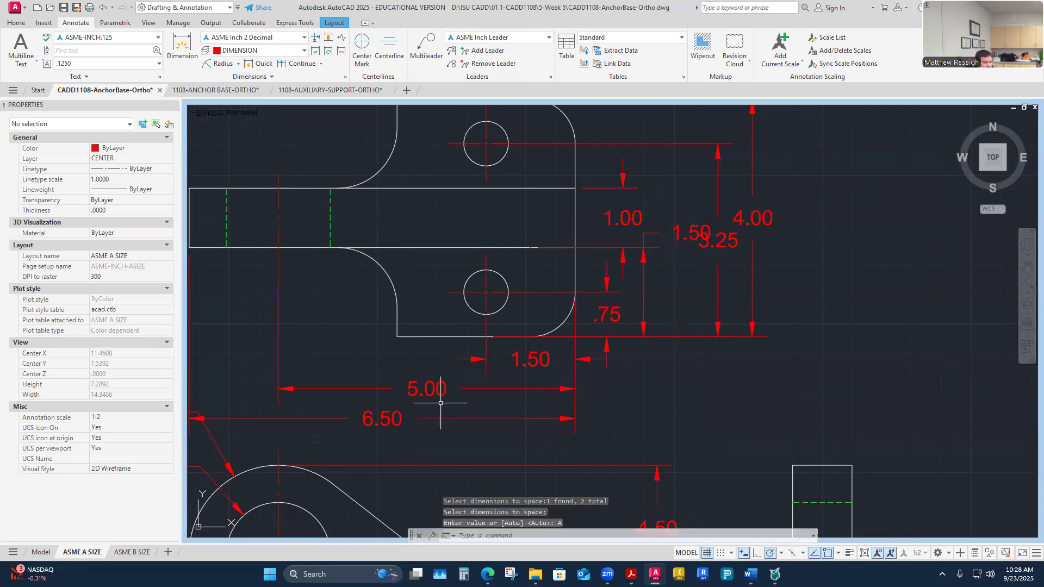
# Lower the large hole's diameter dimension text to the left of the rounded end in the front view.
pyautogui.scroll(-2, 516, 416)
pyautogui.scroll(2, 511, 417)
pyautogui.scroll(-3, 487, 420)
pyautogui.scroll(3, 473, 427)
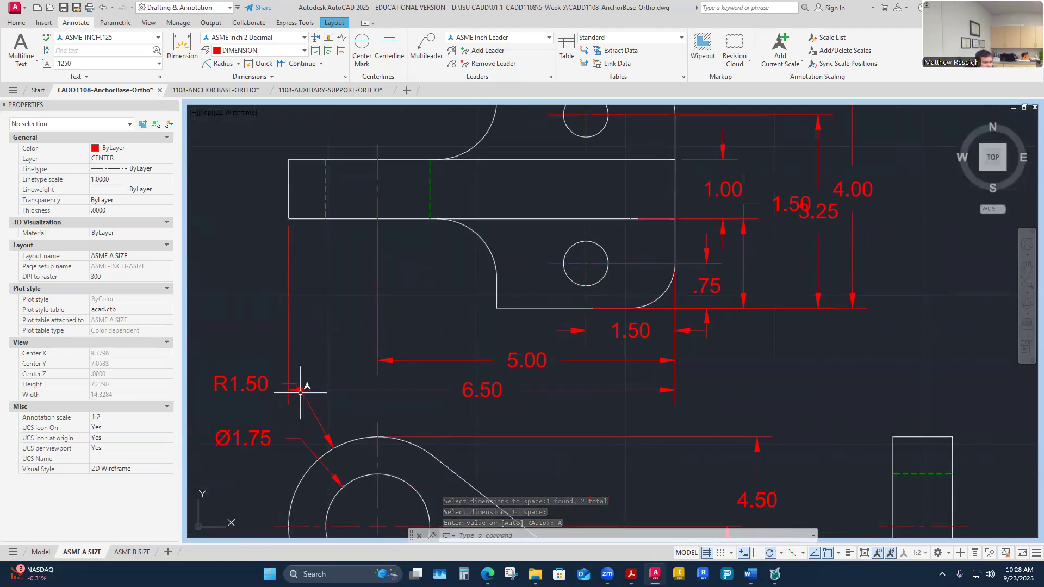
pyautogui.scroll(-3, 317, 362)
pyautogui.scroll(4, 317, 363)
pyautogui.scroll(-2, 337, 380)
pyautogui.scroll(2, 353, 390)
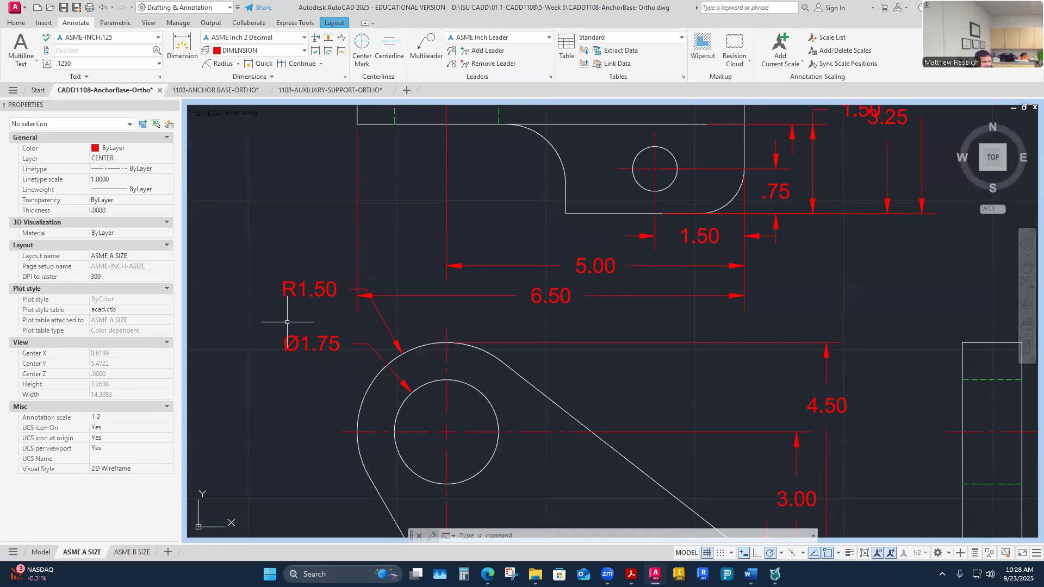
pyautogui.click(311, 343)
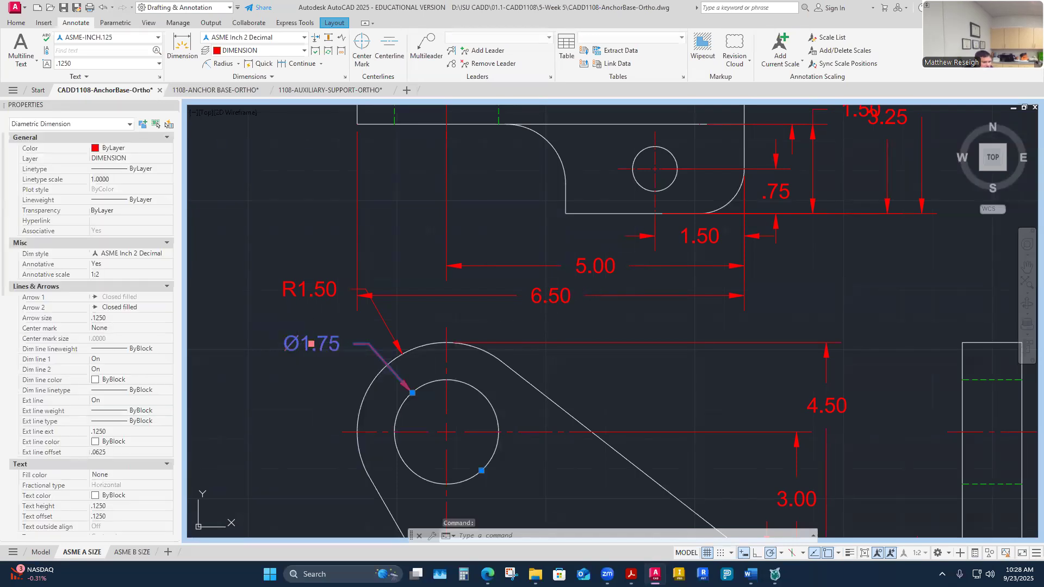
pyautogui.click(310, 343)
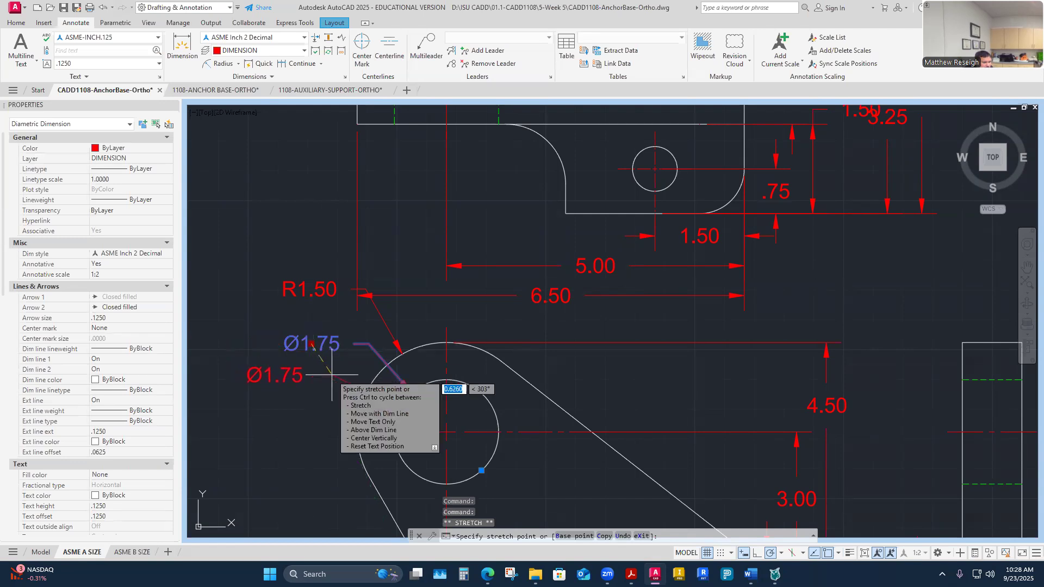
pyautogui.click(336, 379)
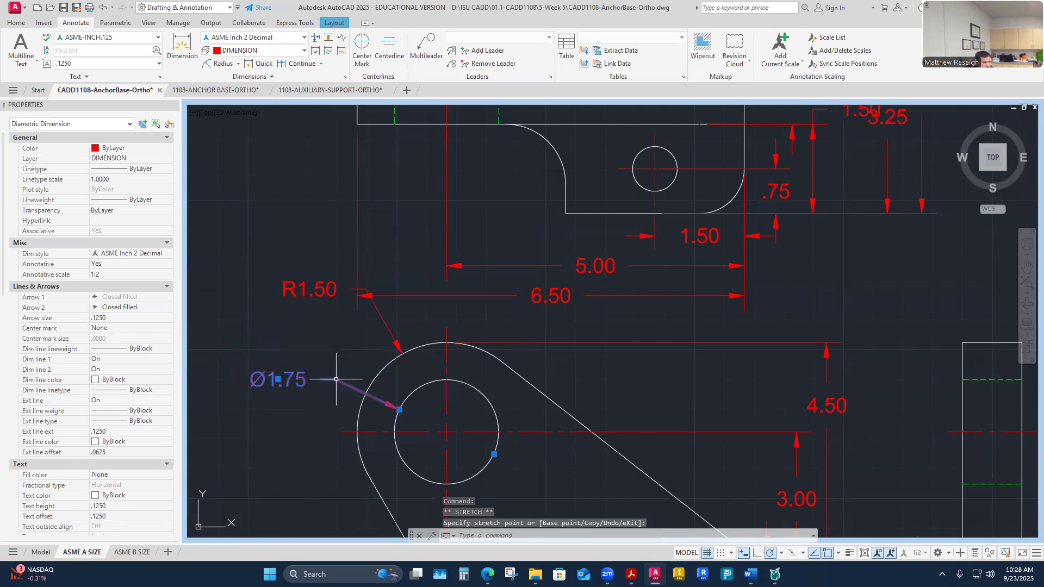
# Lower the rounded end's radius dimension text to just above the large hole's diameter text in the front view.
pyautogui.click(307, 289)
pyautogui.click(309, 289)
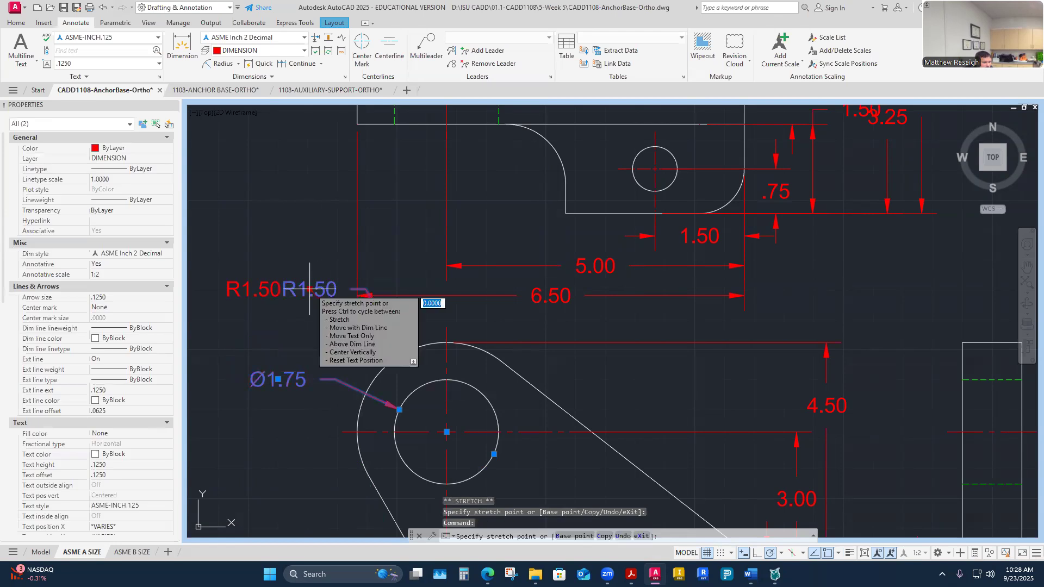
pyautogui.click(333, 325)
pyautogui.click(331, 270)
pyautogui.press('Escape')
pyautogui.press('Escape')
pyautogui.press('Escape')
pyautogui.scroll(-4, 339, 326)
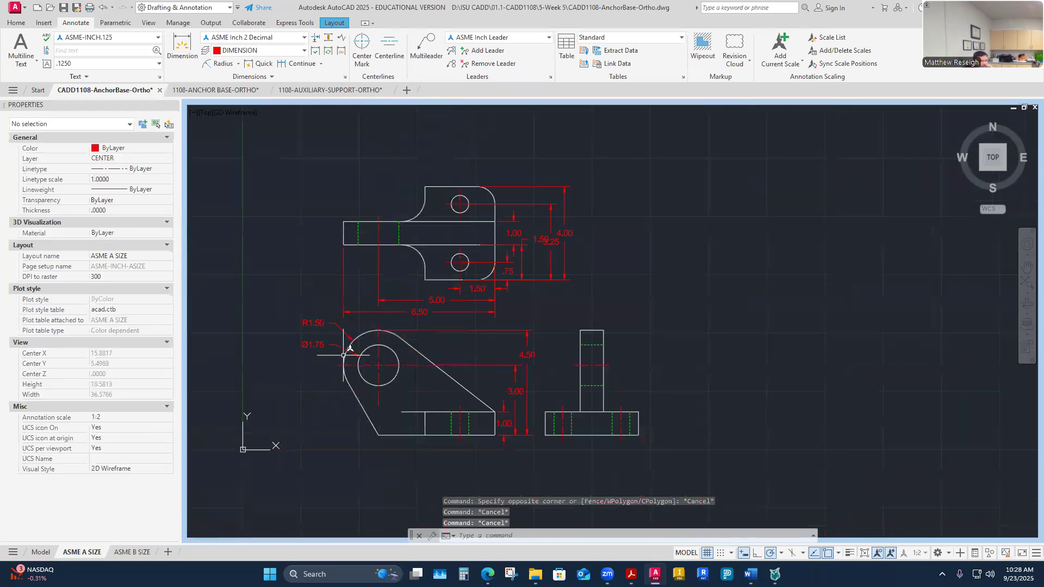
# Move the .75 dimension's extension line origins from the small hole to the two ends of the base's lower rounded corner.
pyautogui.scroll(6, 348, 348)
pyautogui.scroll(-4, 343, 337)
pyautogui.scroll(-3, 657, 304)
pyautogui.scroll(5, 511, 304)
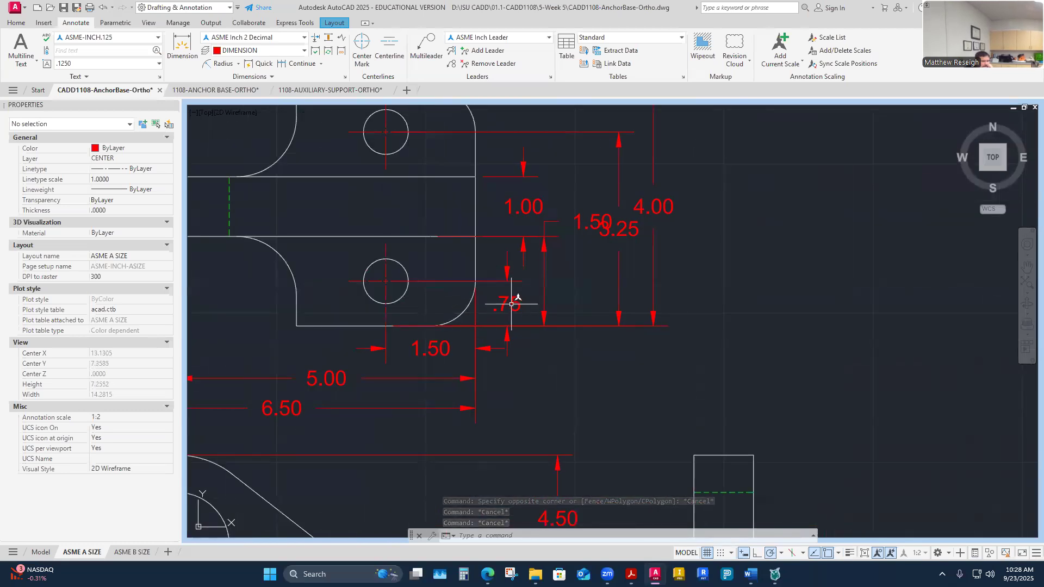
pyautogui.scroll(2, 511, 303)
pyautogui.click(510, 301)
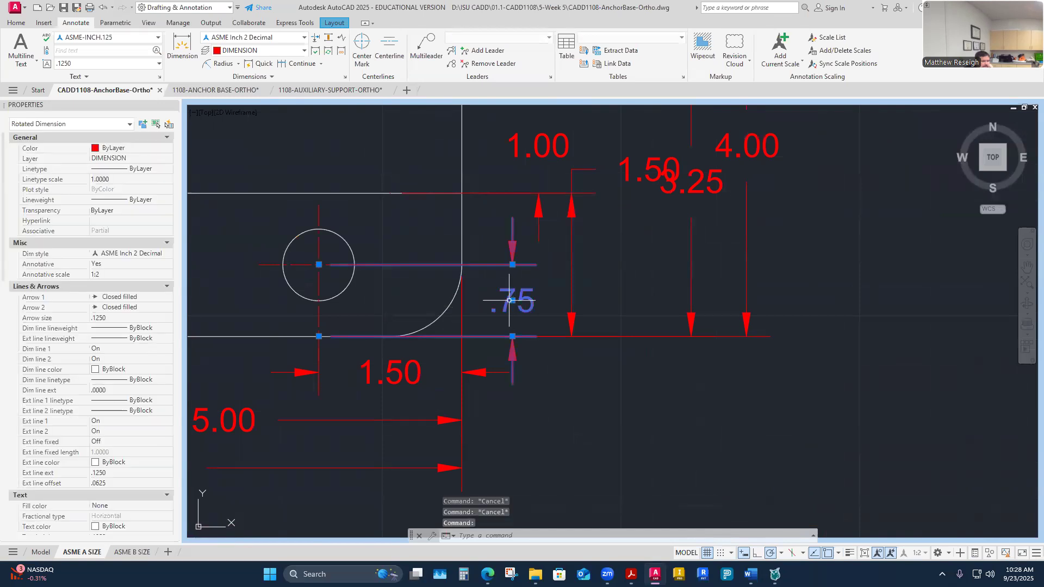
pyautogui.click(319, 265)
pyautogui.click(461, 265)
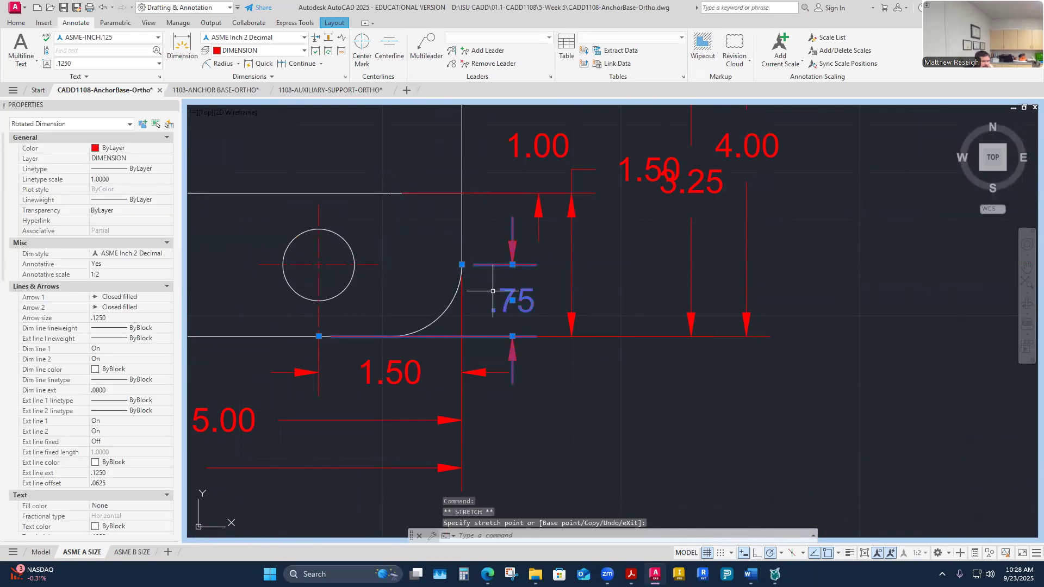
pyautogui.scroll(2, 324, 342)
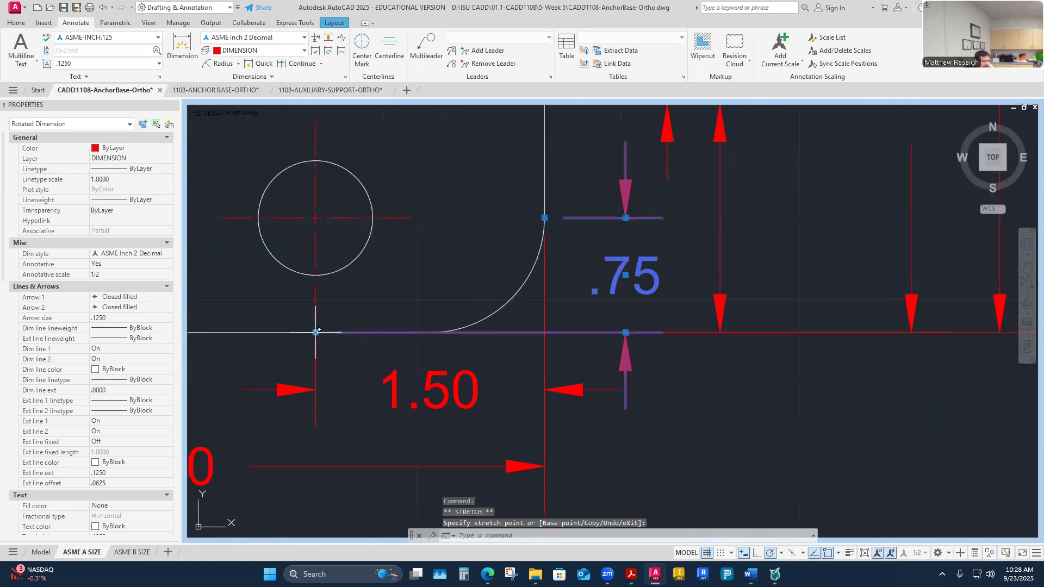
pyautogui.click(315, 332)
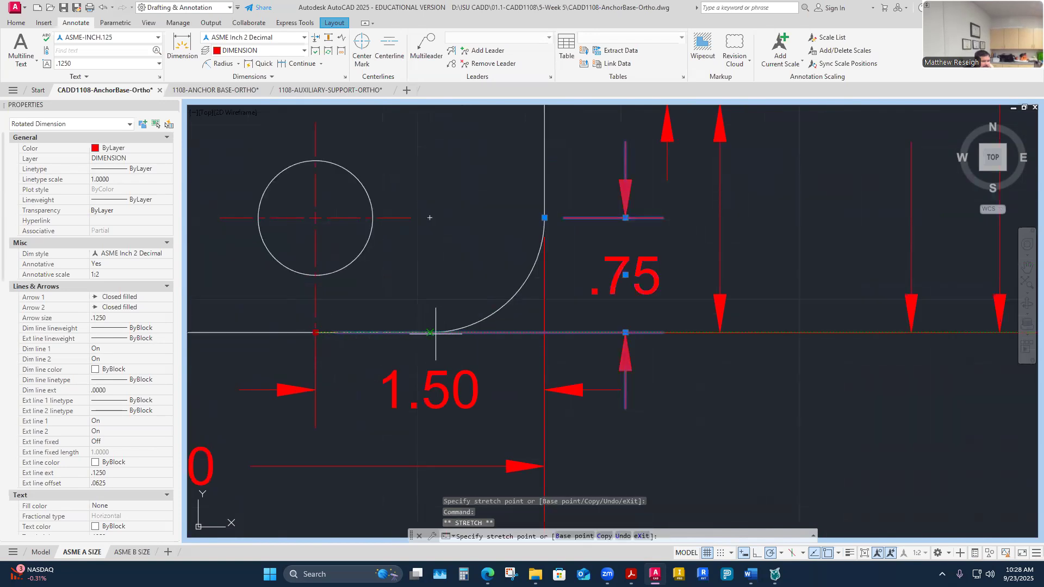
pyautogui.click(430, 332)
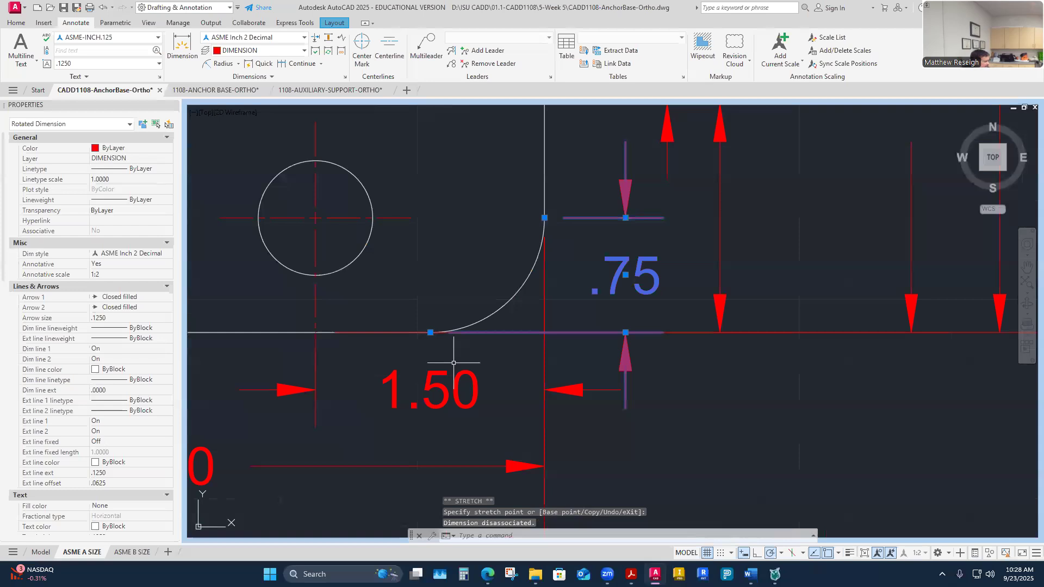
pyautogui.press('Escape')
# Open the .75 dimension's text for editing and leave it unedited.
pyautogui.click(614, 284)
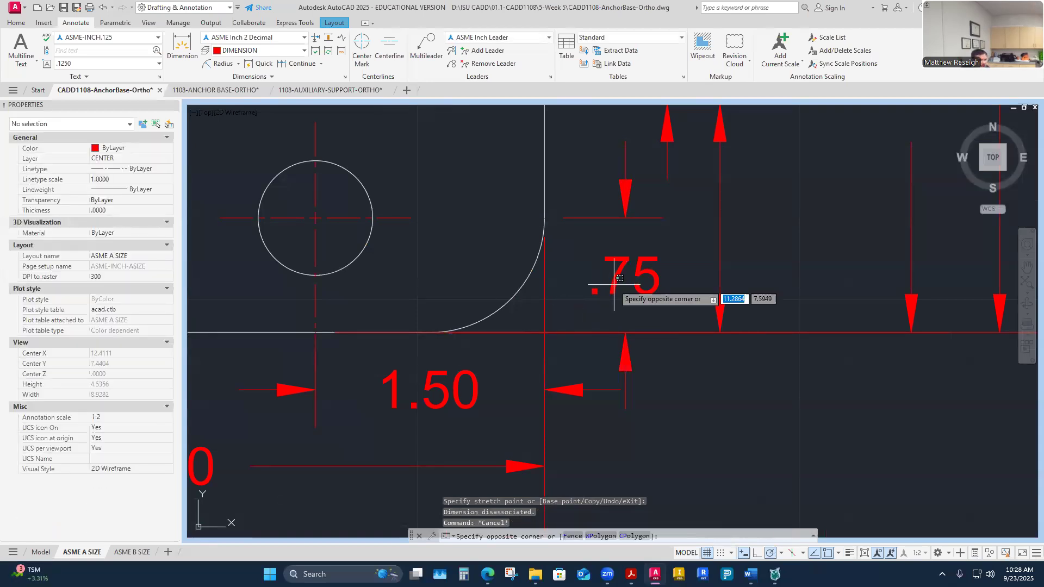
pyautogui.press('Escape')
pyautogui.click(641, 272)
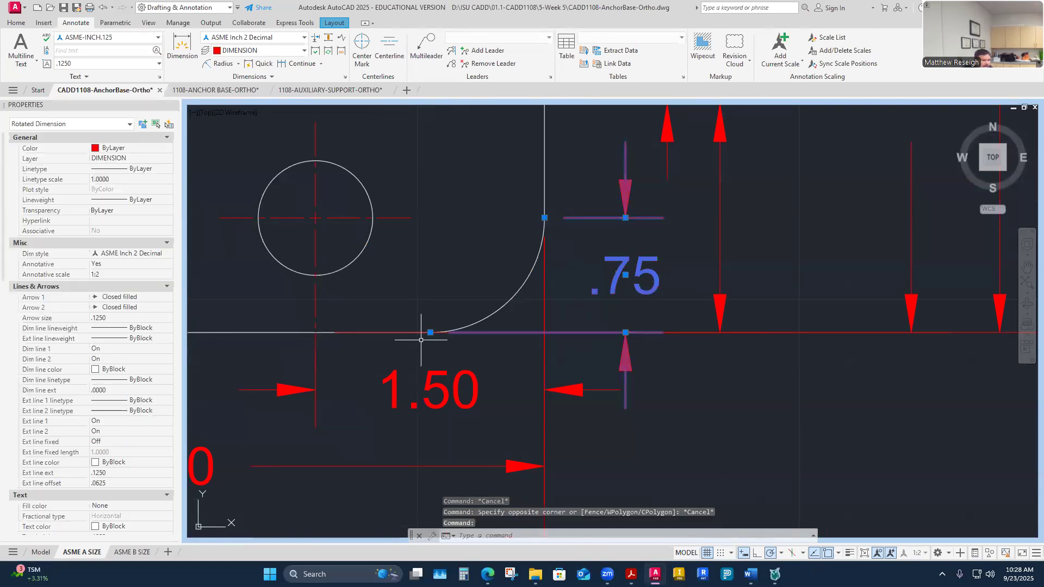
pyautogui.doubleClick(626, 274)
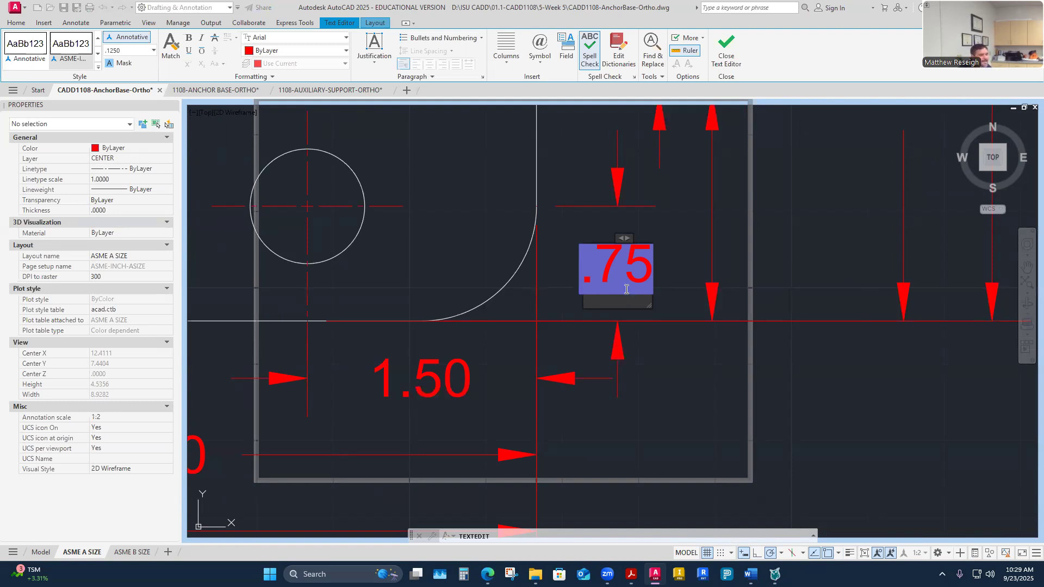
pyautogui.click(706, 472)
pyautogui.press('Escape')
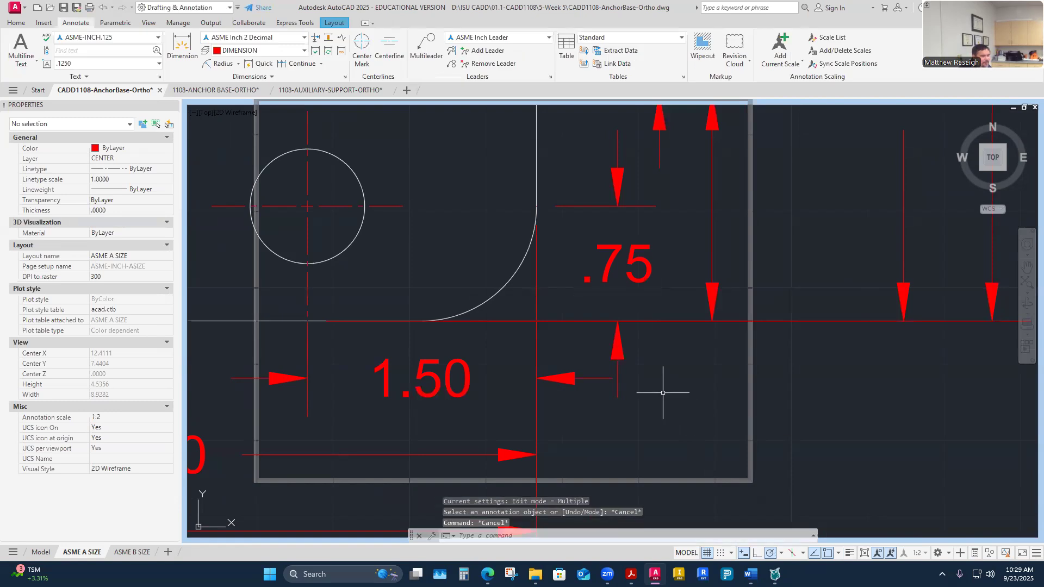
# Examine the extension line origins of the .75 and 1.00 vertical dimensions beside the base in the top view.
pyautogui.scroll(-2, 660, 387)
pyautogui.scroll(2, 655, 378)
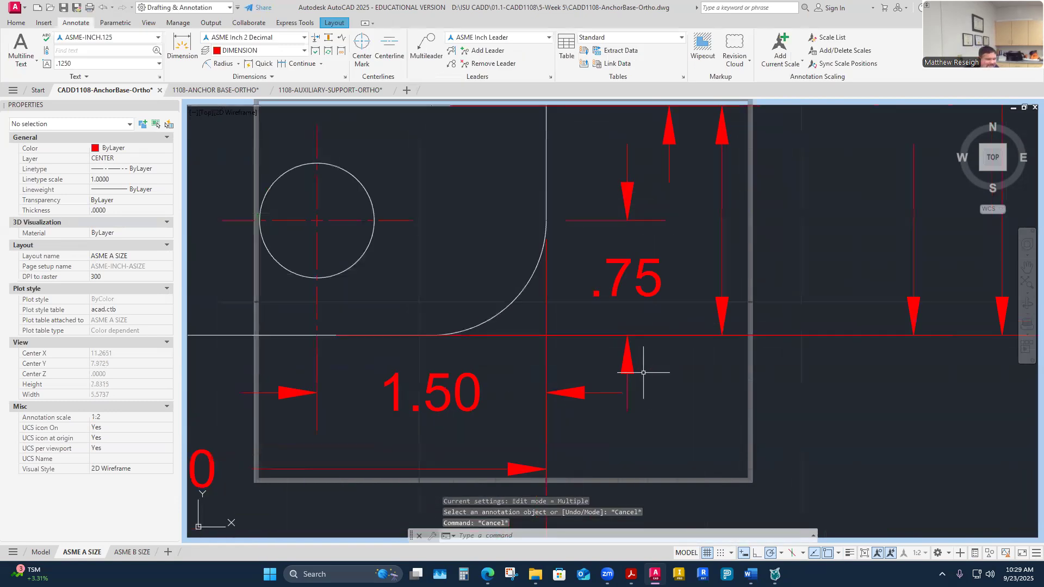
pyautogui.click(647, 284)
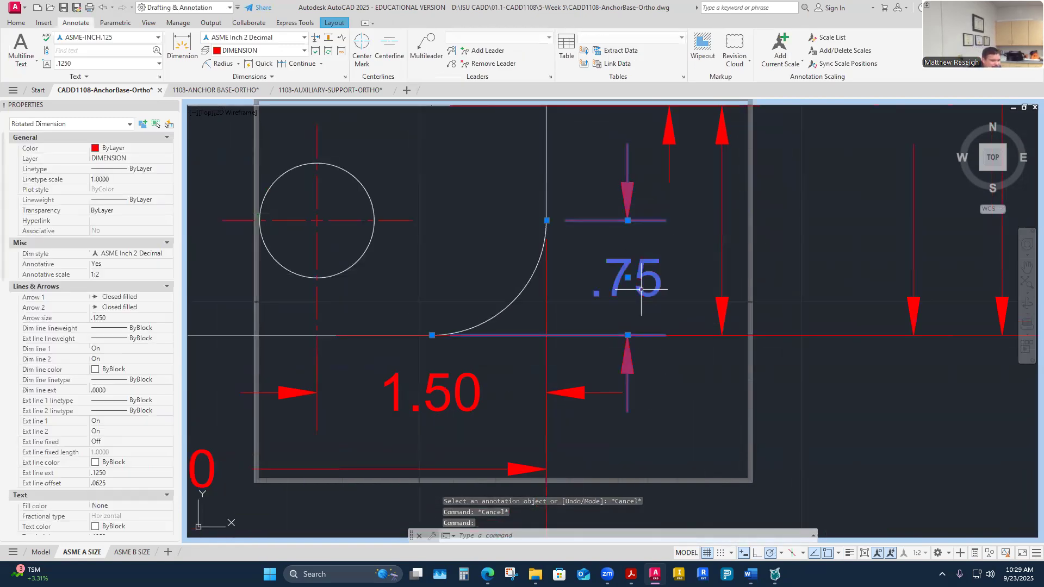
pyautogui.click(692, 377)
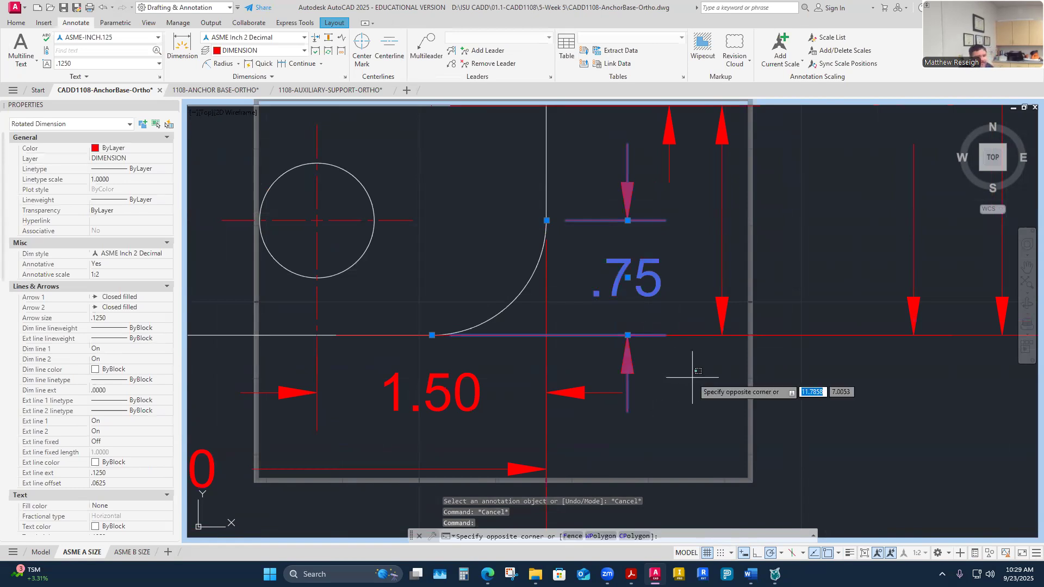
pyautogui.press('Escape')
pyautogui.press('Escape')
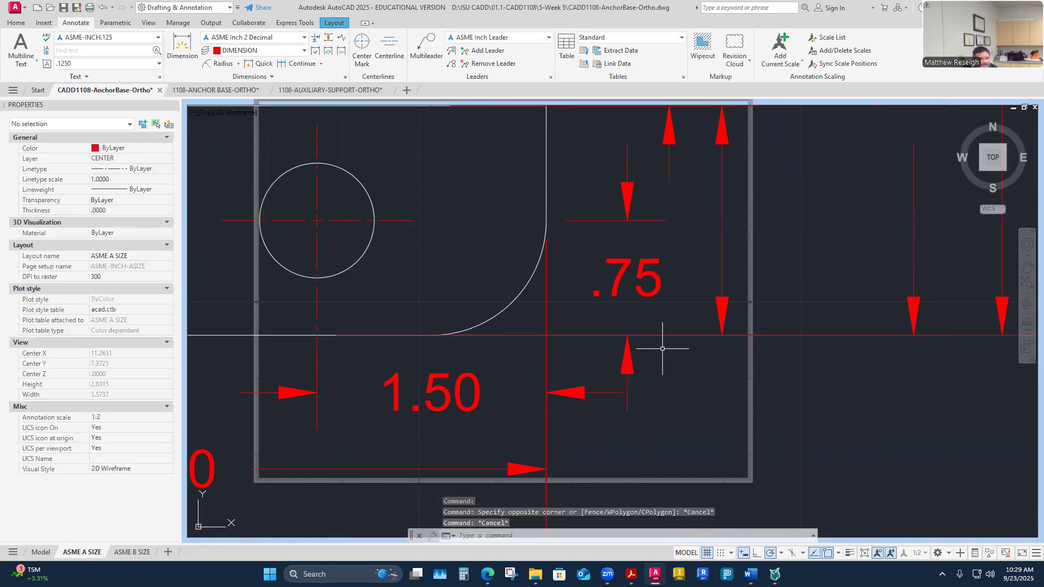
pyautogui.scroll(-4, 664, 345)
pyautogui.scroll(2, 653, 350)
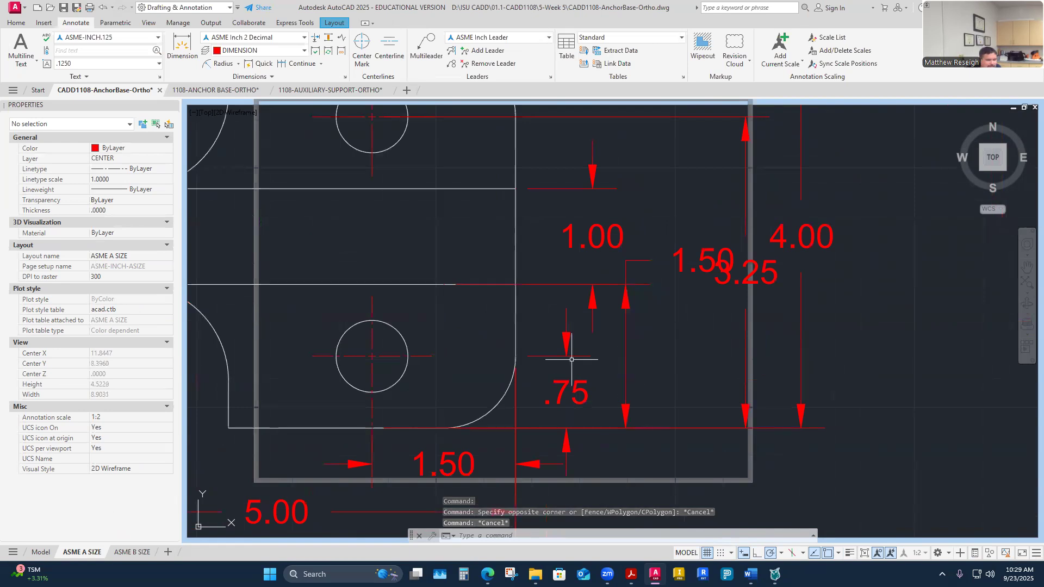
pyautogui.scroll(-4, 582, 344)
pyautogui.scroll(4, 583, 343)
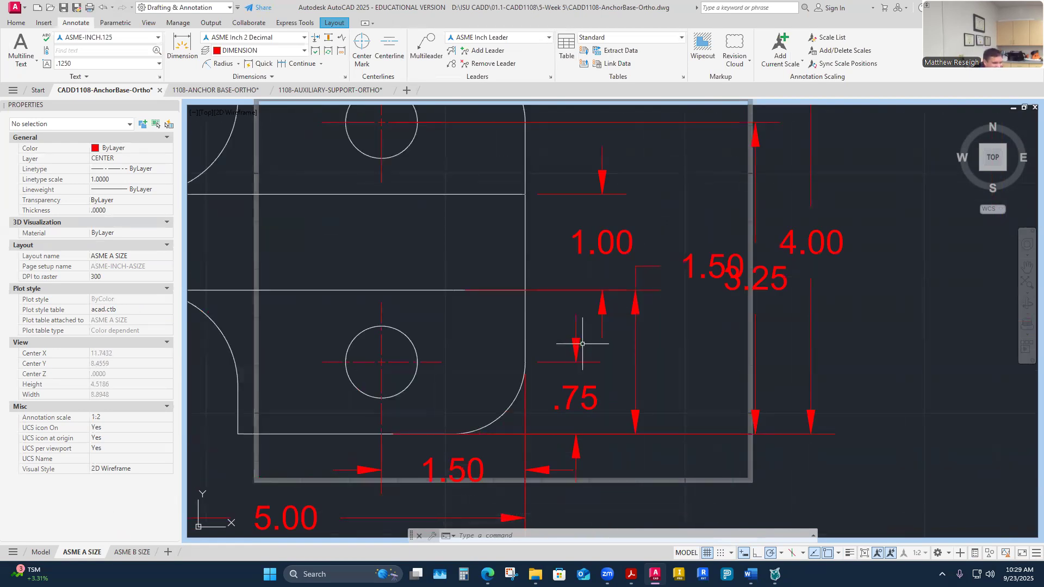
pyautogui.click(605, 250)
pyautogui.moveTo(602, 242)
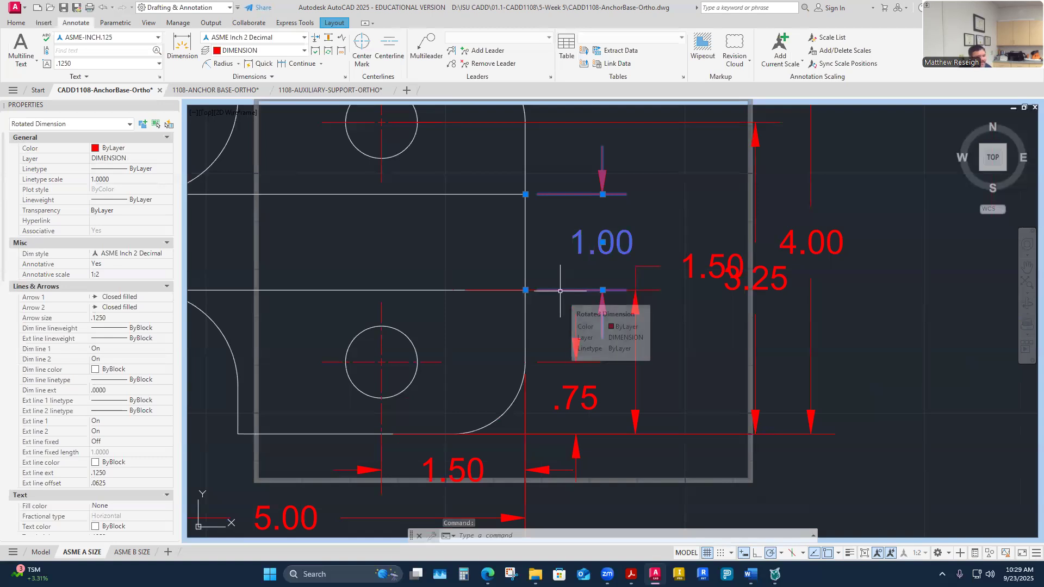
pyautogui.write('``')
pyautogui.press('Escape')
pyautogui.press('Escape')
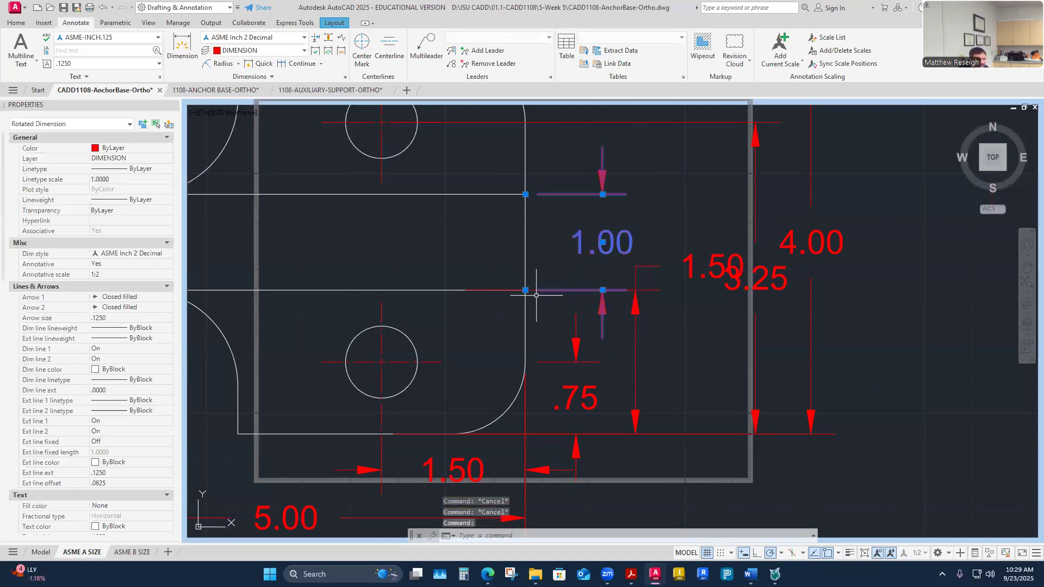
pyautogui.press('Escape')
pyautogui.scroll(-3, 573, 380)
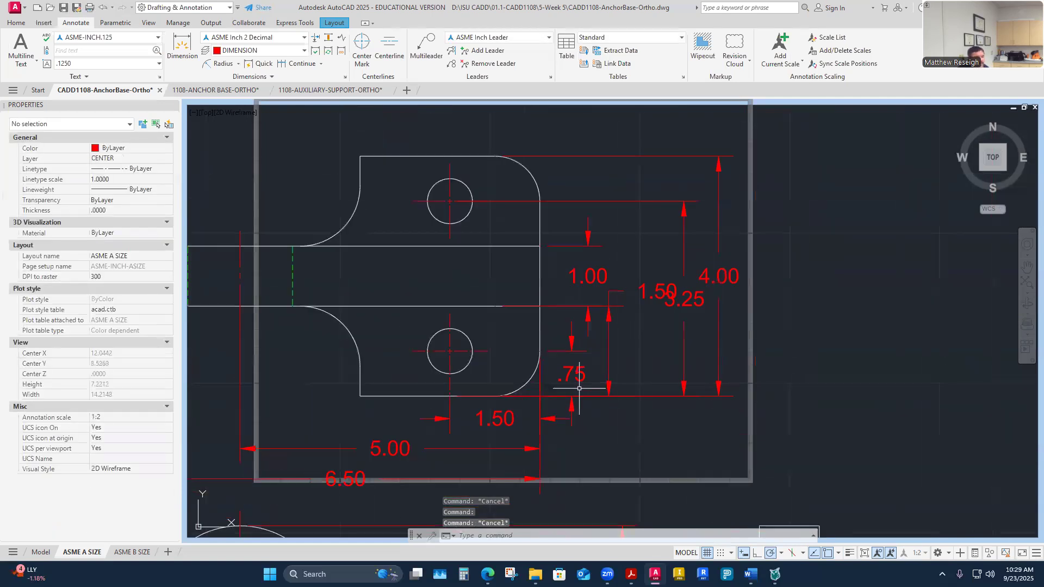
# Open the .75 dimension's text for editing and examine the GDT font's symbols in the Character Map.
pyautogui.click(571, 374)
pyautogui.doubleClick(574, 377)
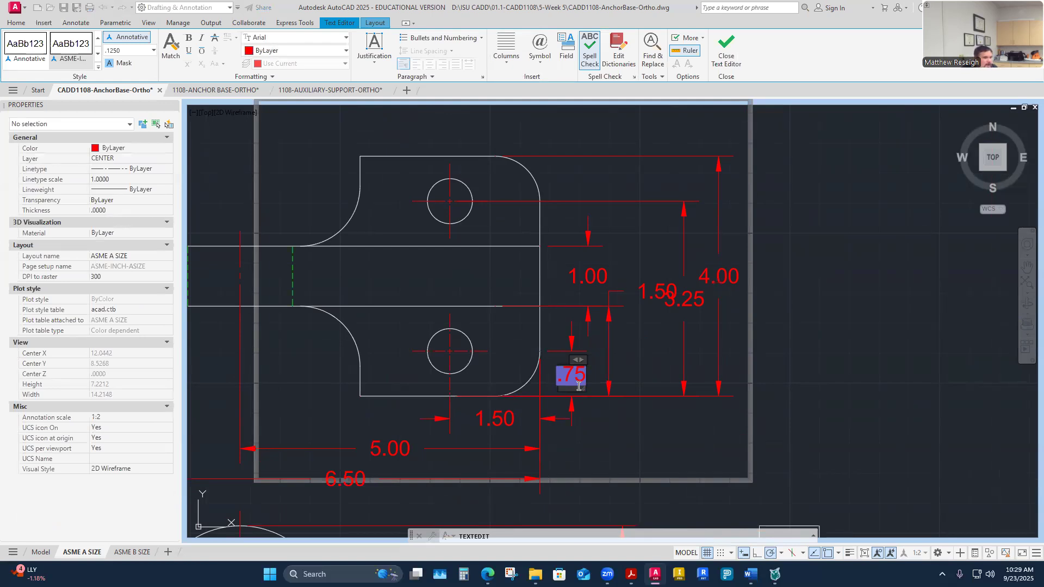
pyautogui.click(610, 421)
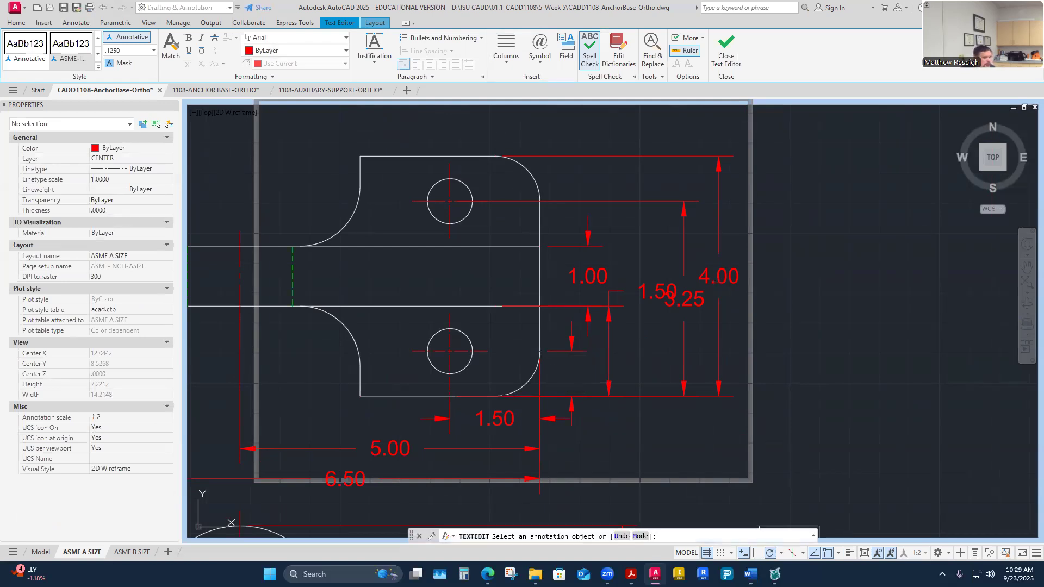
pyautogui.press('Escape')
pyautogui.click(572, 375)
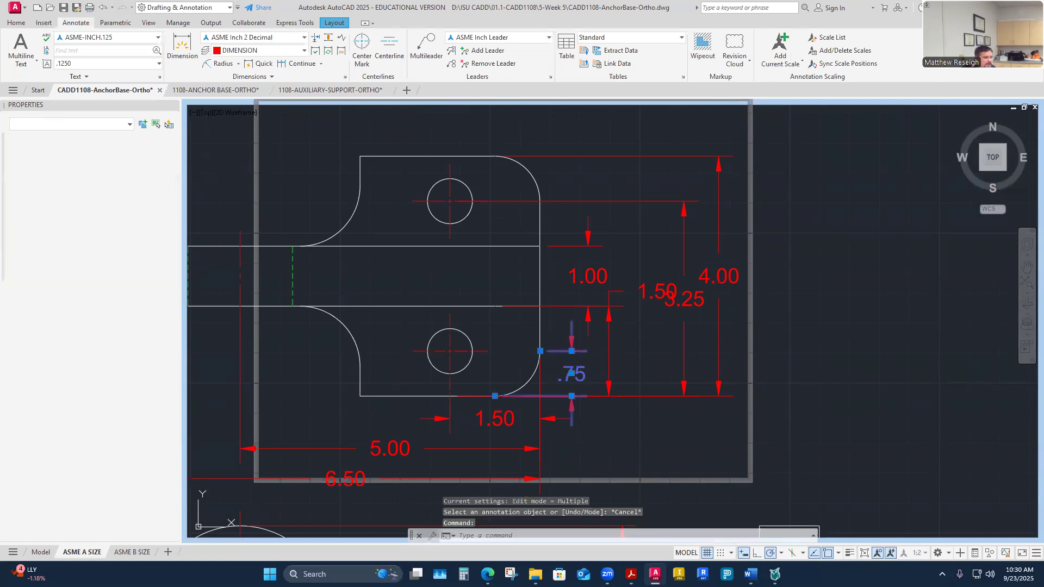
pyautogui.doubleClick(572, 374)
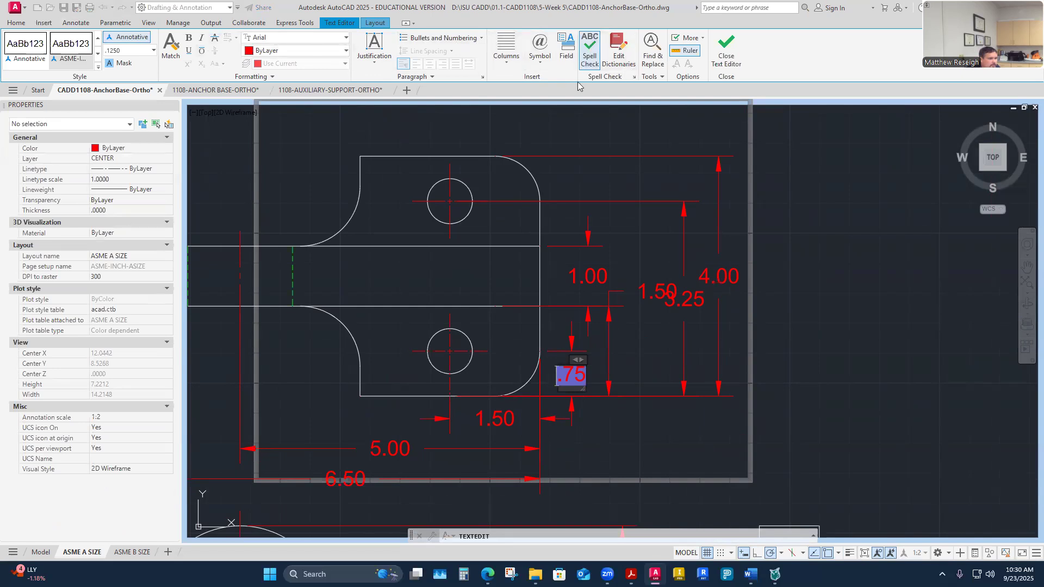
pyautogui.click(547, 62)
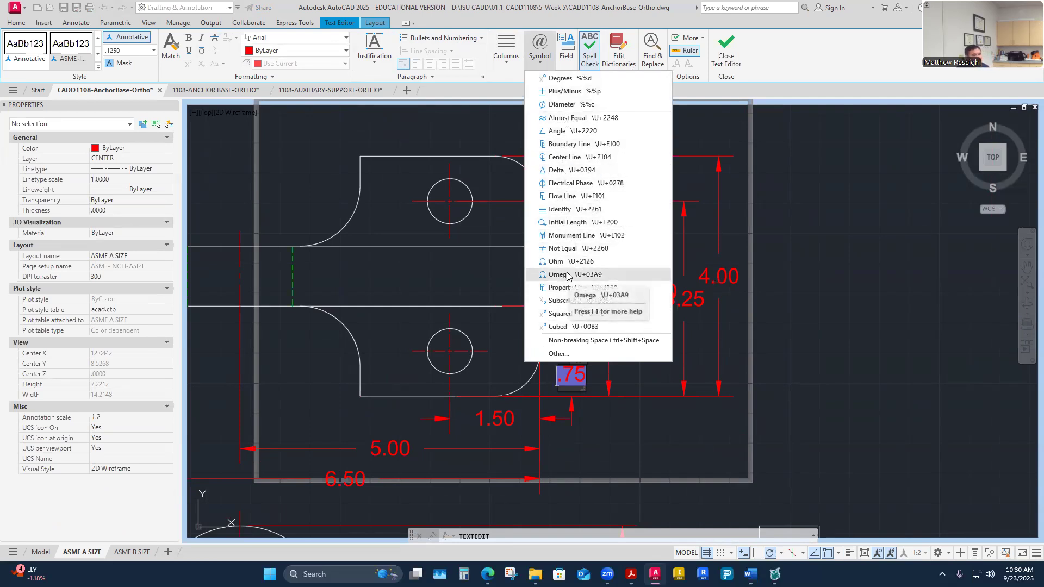
pyautogui.click(559, 354)
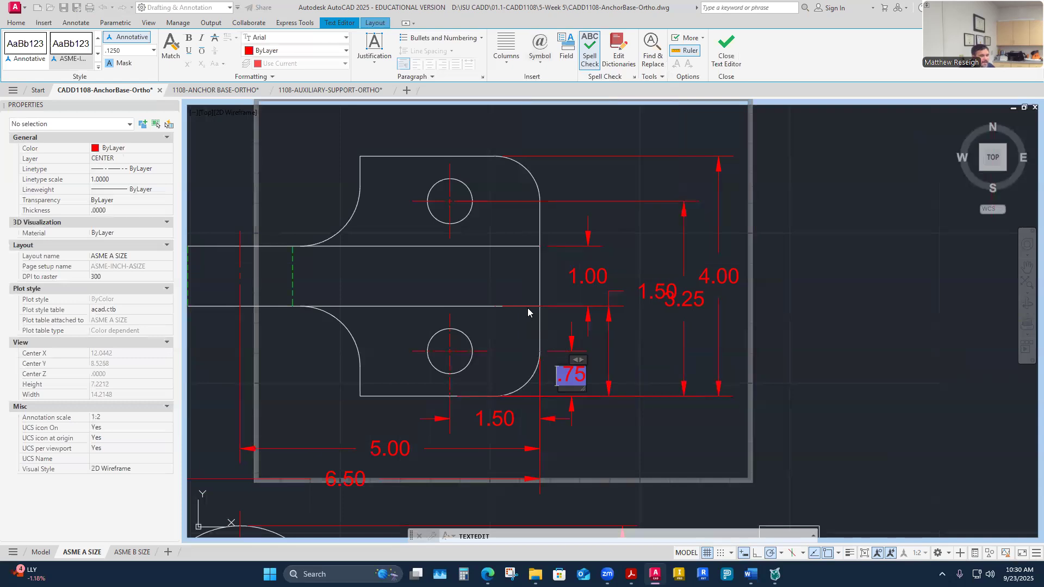
pyautogui.moveTo(173, 48); pyautogui.dragTo(438, 109)
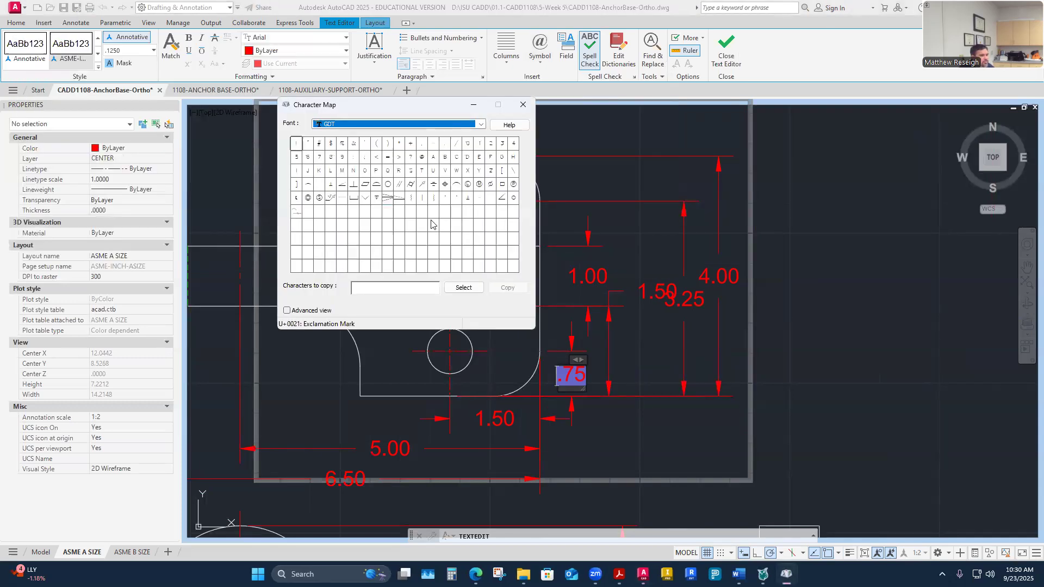
pyautogui.click(523, 105)
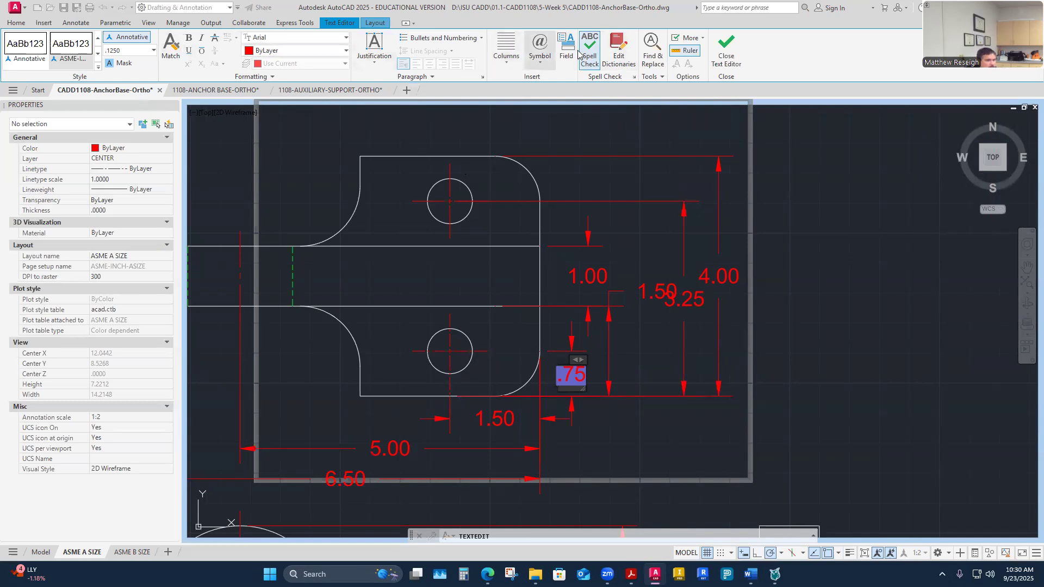
pyautogui.click(628, 458)
pyautogui.press('Escape')
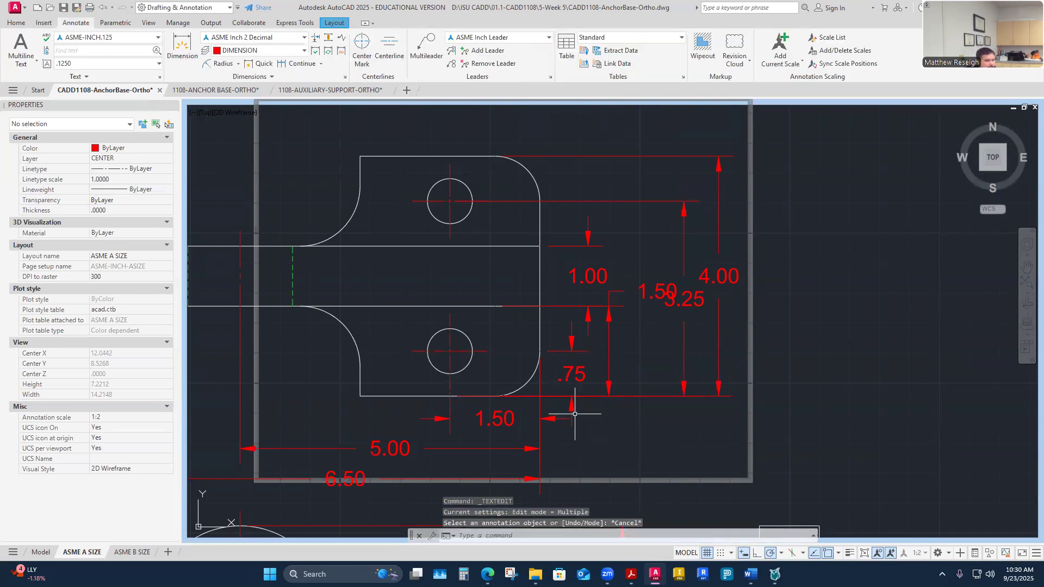
# Examine the dimension style and precision options offered for the .75 dimension.
pyautogui.click(577, 378)
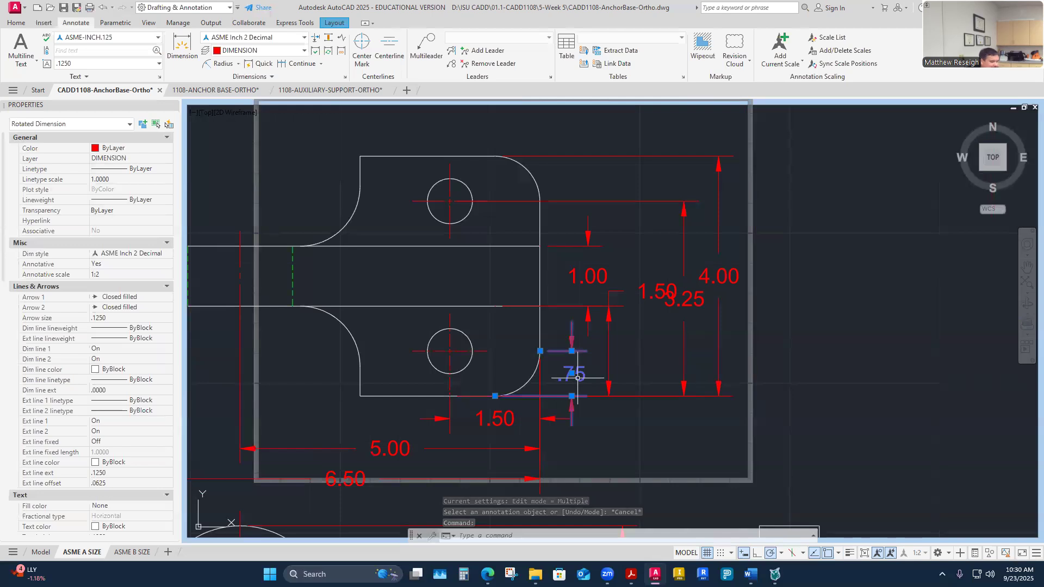
pyautogui.rightClick(578, 381)
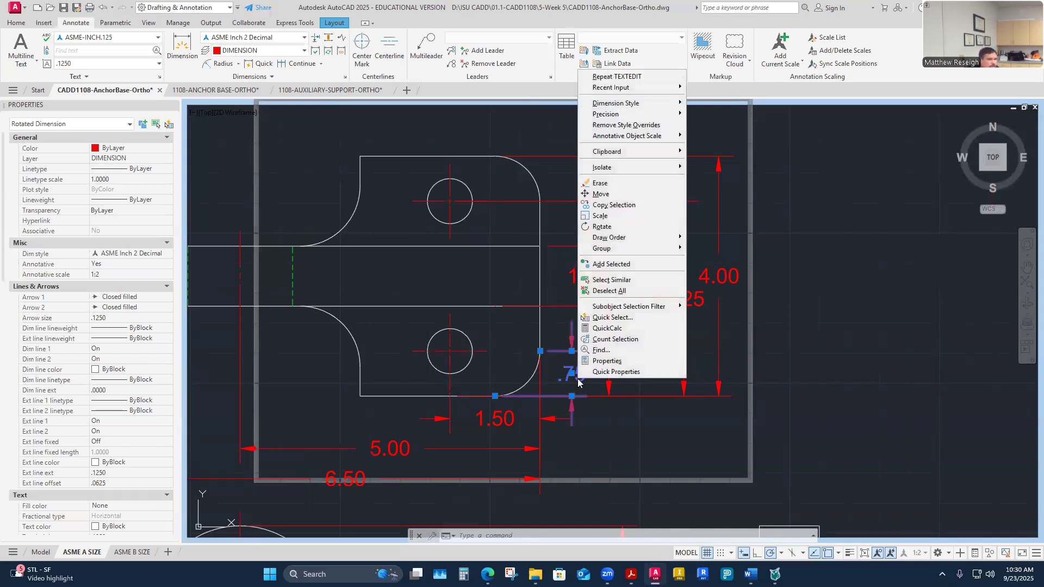
pyautogui.moveTo(632, 110)
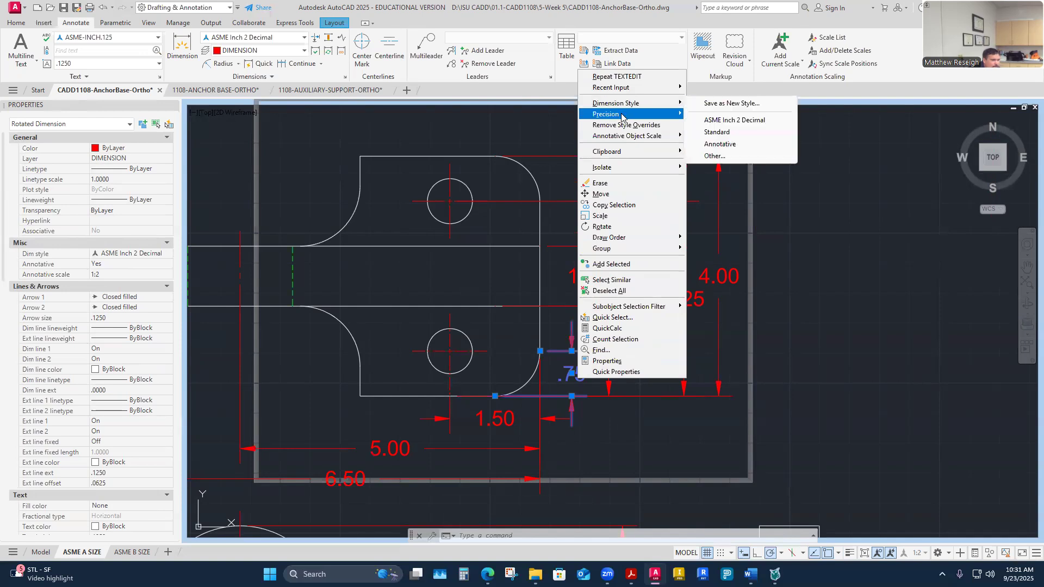
pyautogui.moveTo(622, 117)
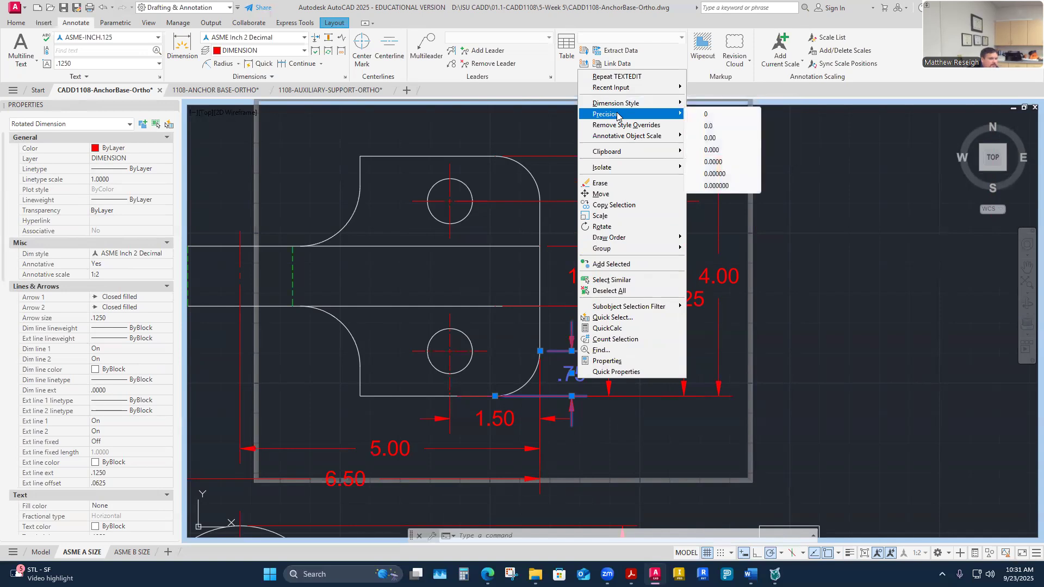
pyautogui.click(647, 450)
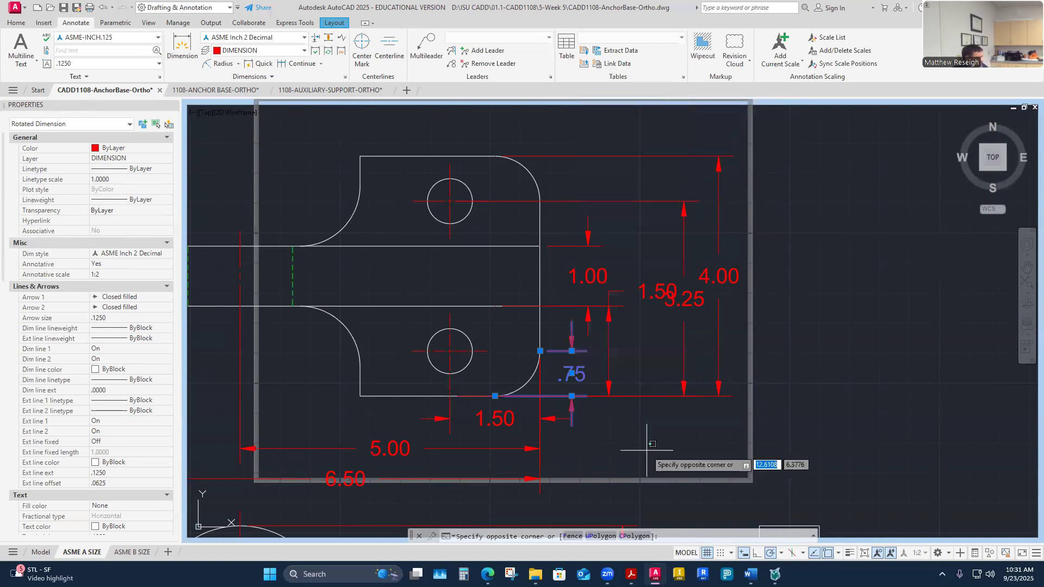
pyautogui.press('Escape')
pyautogui.press('Escape')
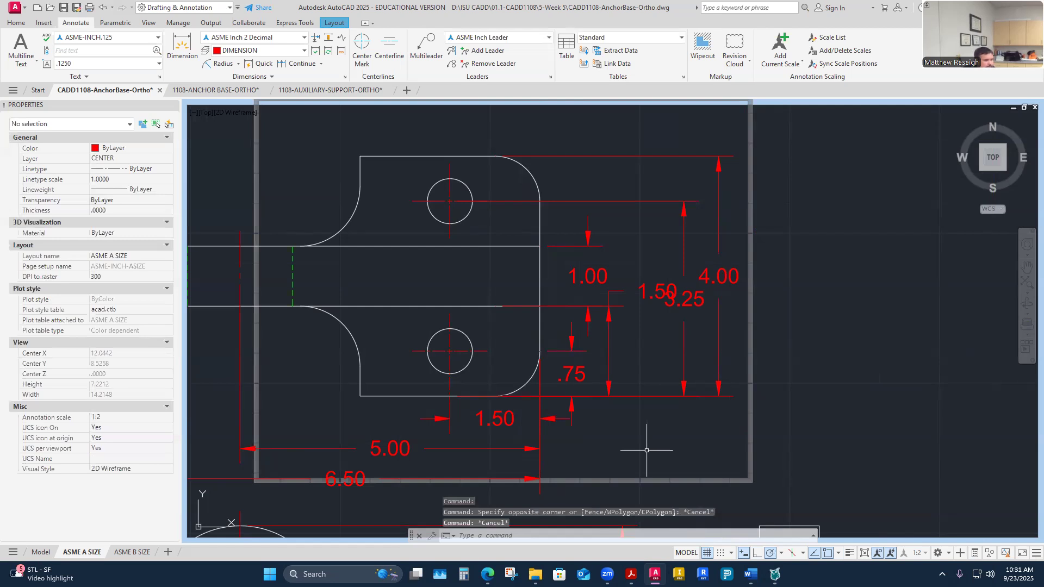
# Move the vertical 1.50 dimension's upper extension line origin to the rib's lower corner on the base's right edge.
pyautogui.scroll(-3, 678, 368)
pyautogui.scroll(3, 641, 361)
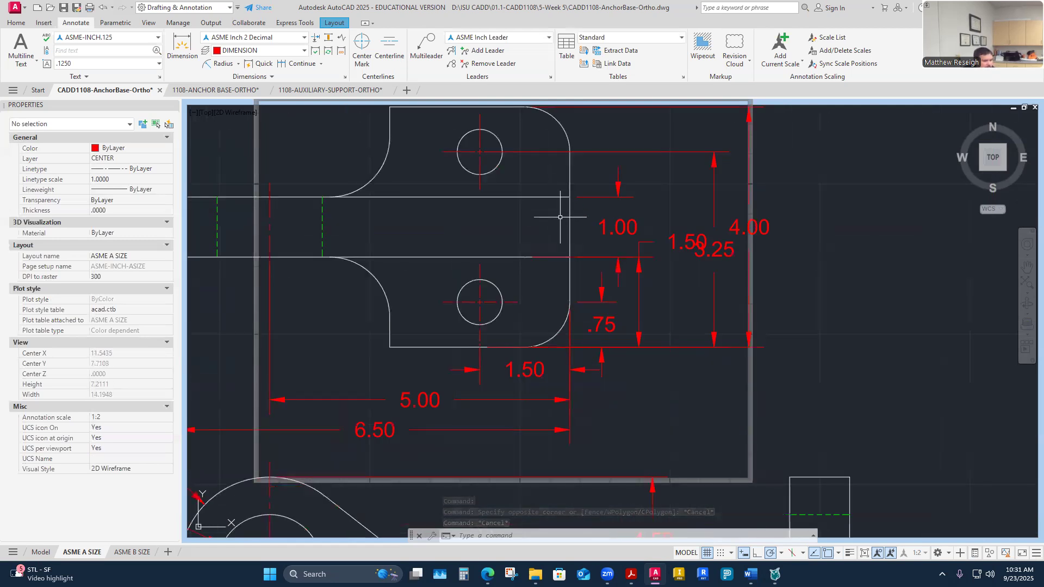
pyautogui.click(615, 229)
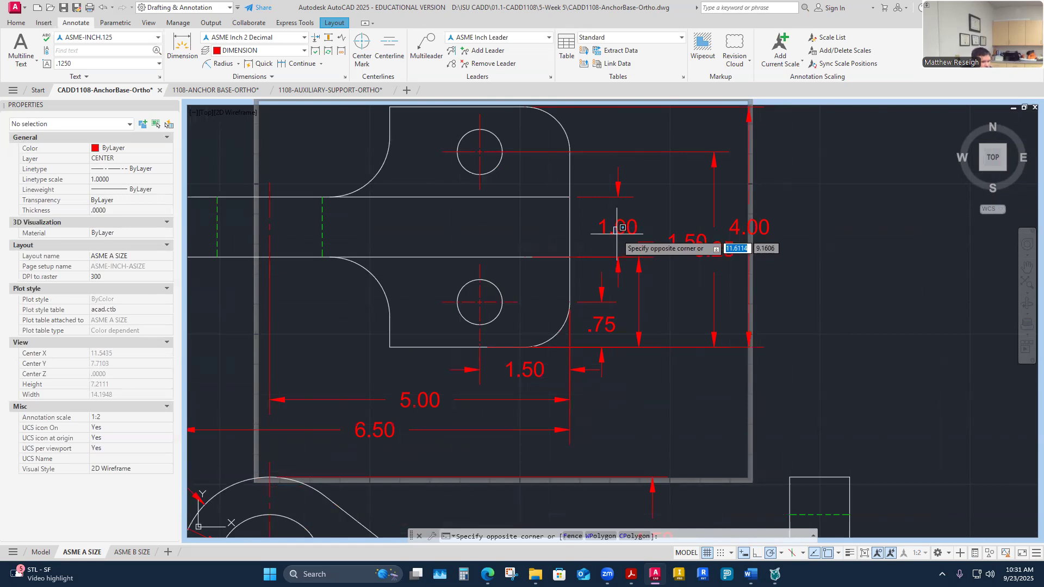
pyautogui.press('Escape')
pyautogui.click(602, 253)
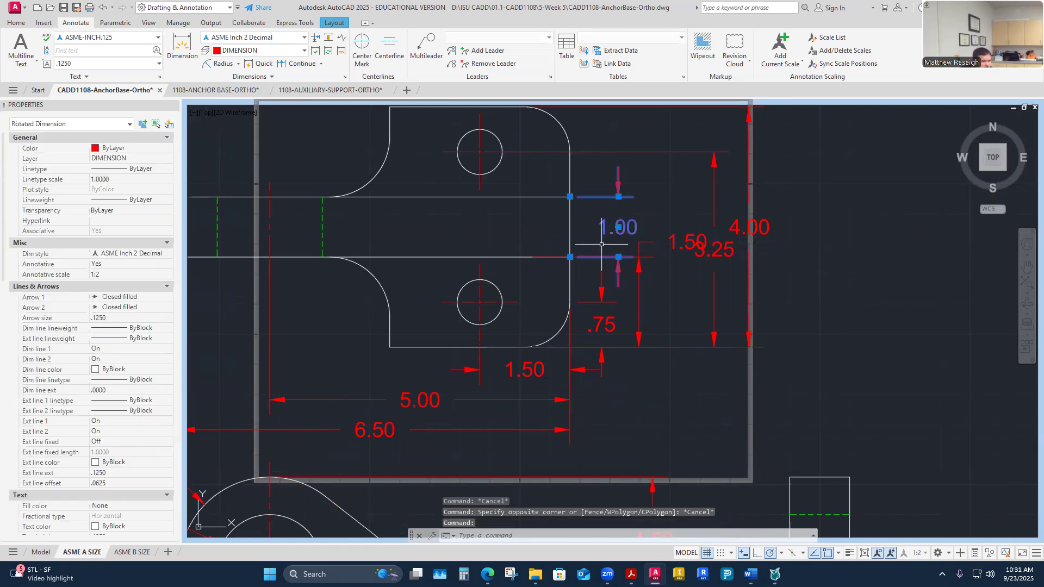
pyautogui.press('Escape')
pyautogui.click(683, 243)
pyautogui.press('Escape')
pyautogui.click(688, 238)
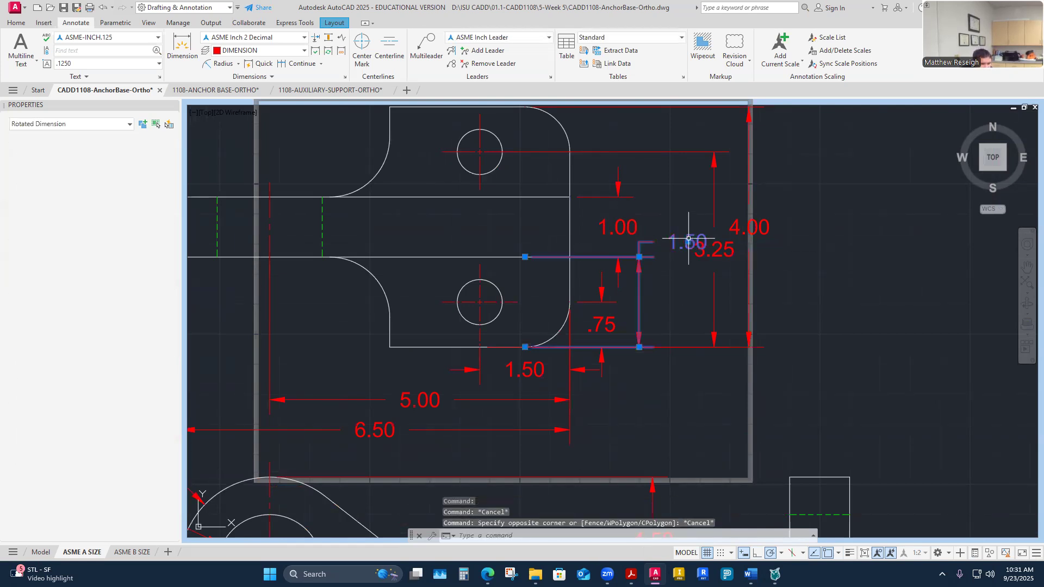
pyautogui.click(524, 257)
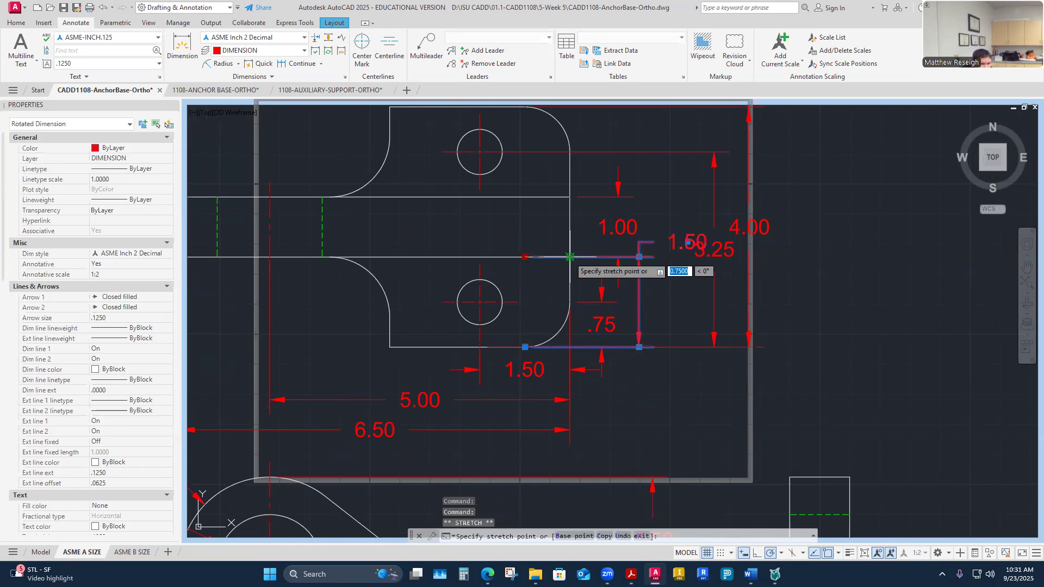
pyautogui.click(570, 257)
pyautogui.press('Escape')
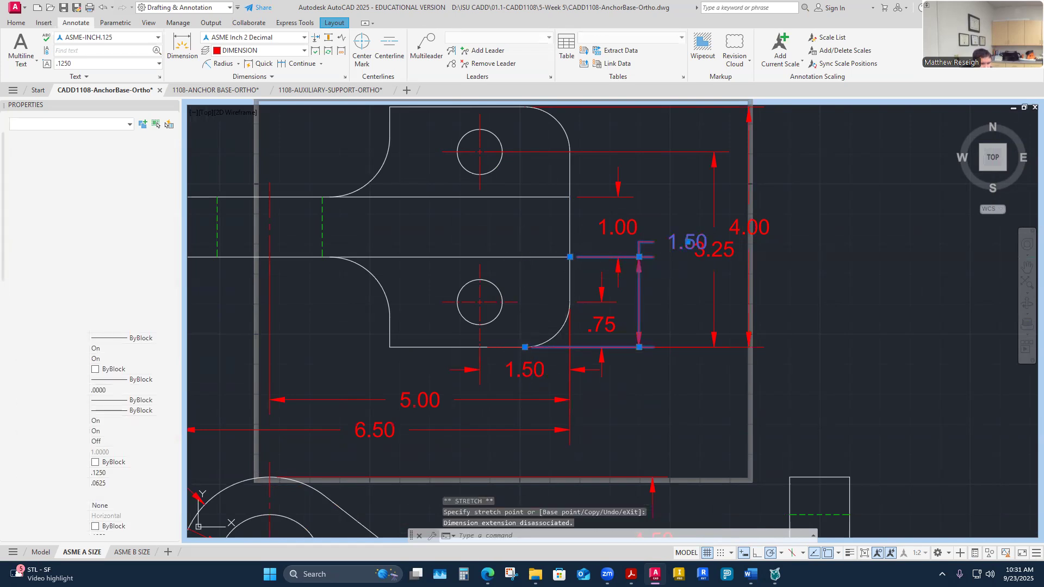
pyautogui.click(683, 243)
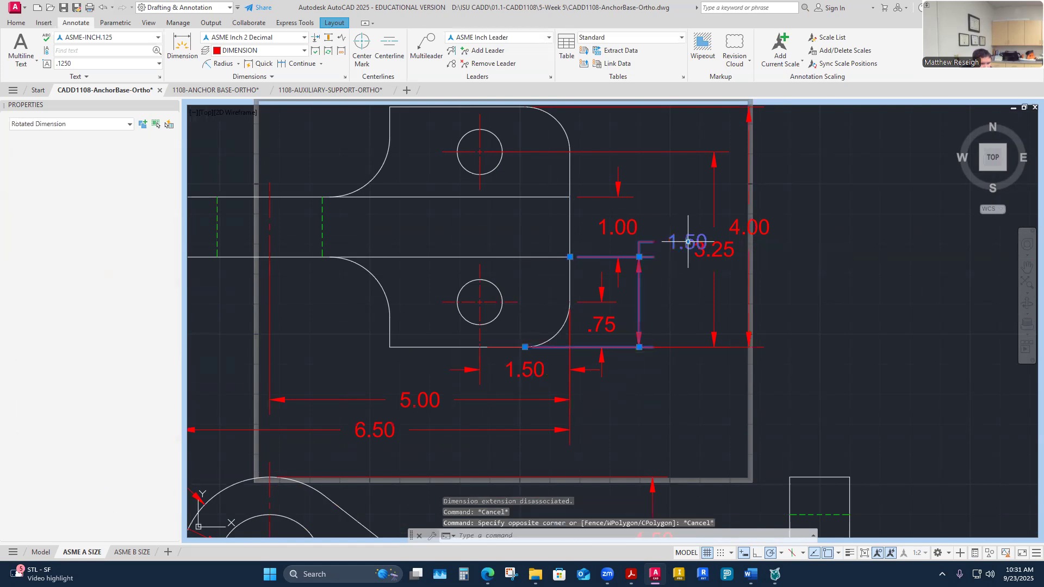
# Move the vertical 1.50 dimension's text down into its dimension line, just outside the .75 dimension beside the base.
pyautogui.click(684, 244)
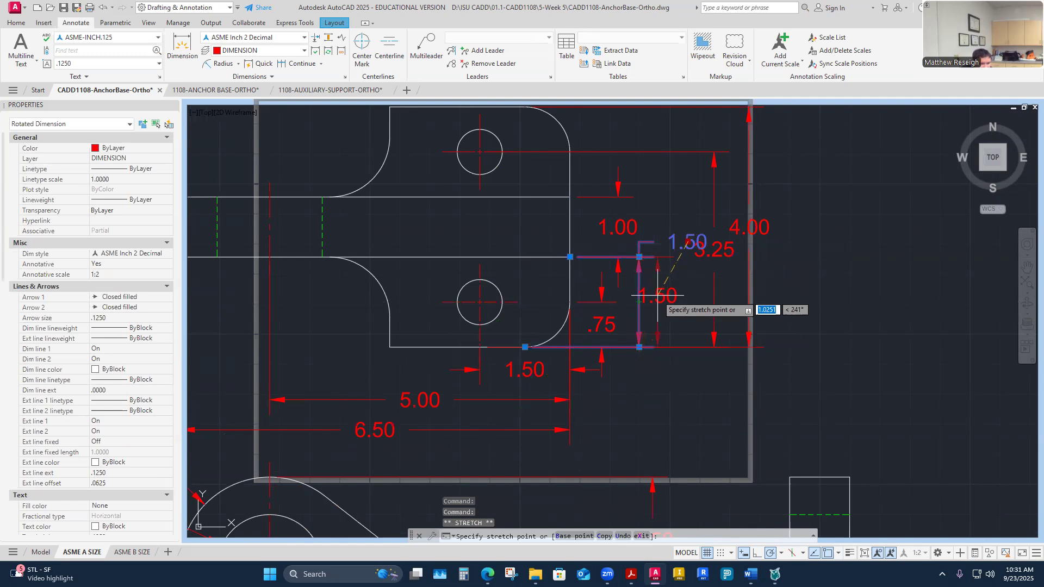
pyautogui.click(658, 296)
pyautogui.press('Escape')
# Place the vertical .75 dimension line .375 outside the base's right edge in the top view.
pyautogui.scroll(2, 621, 330)
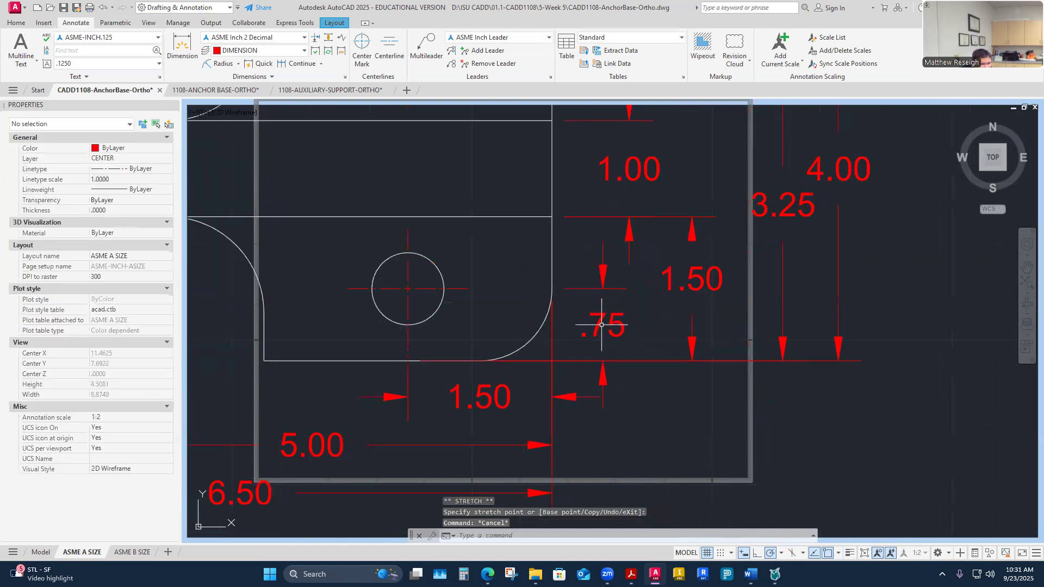
pyautogui.click(611, 323)
pyautogui.click(606, 323)
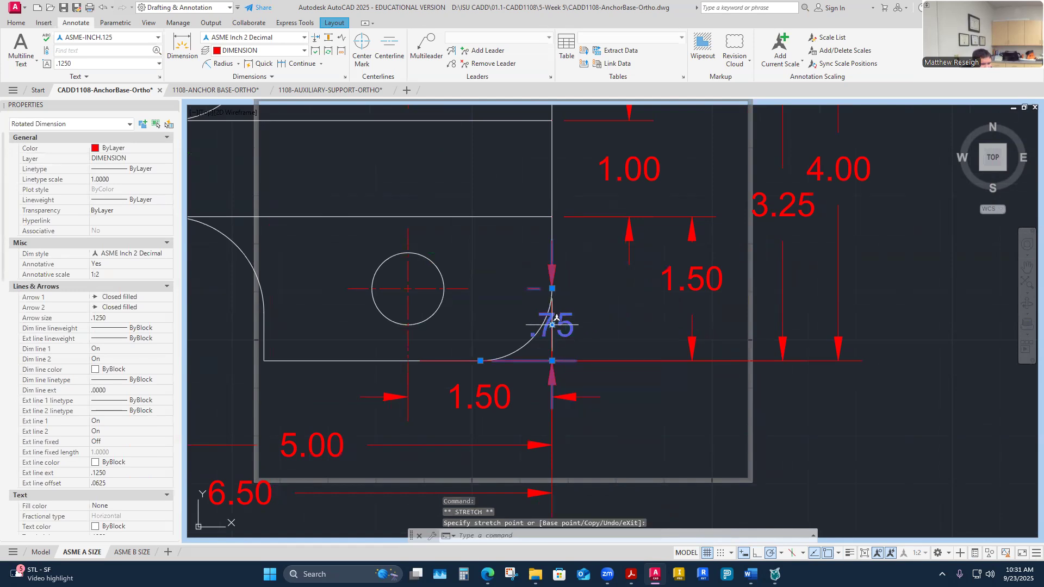
pyautogui.write('.375')
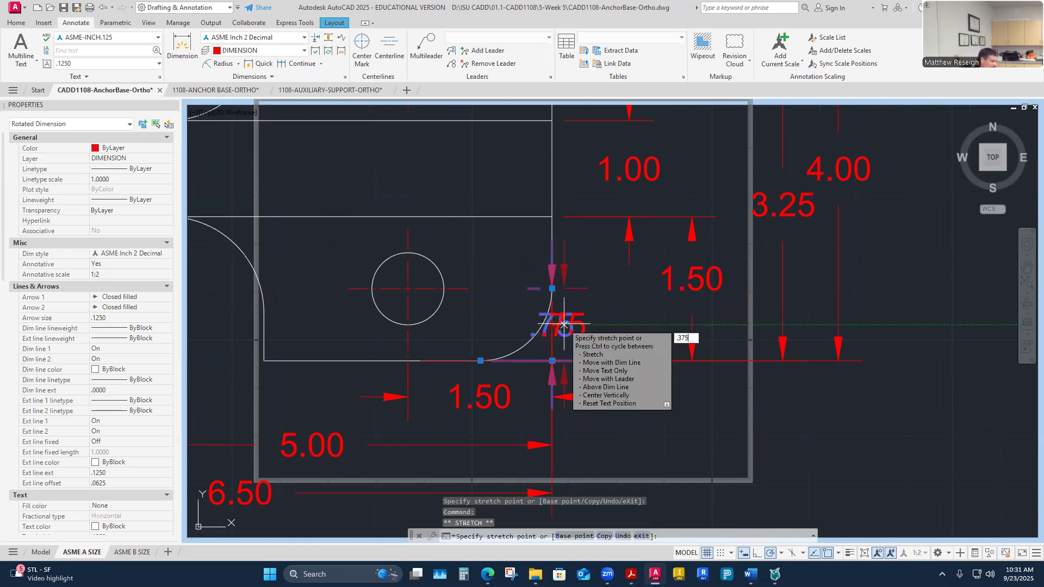
pyautogui.press('Return')
pyautogui.press('Escape')
# Move the rib's 1.00 dimension inward by its text so it lines up with the .75 dimension below it.
pyautogui.scroll(-5, 624, 319)
pyautogui.scroll(5, 624, 320)
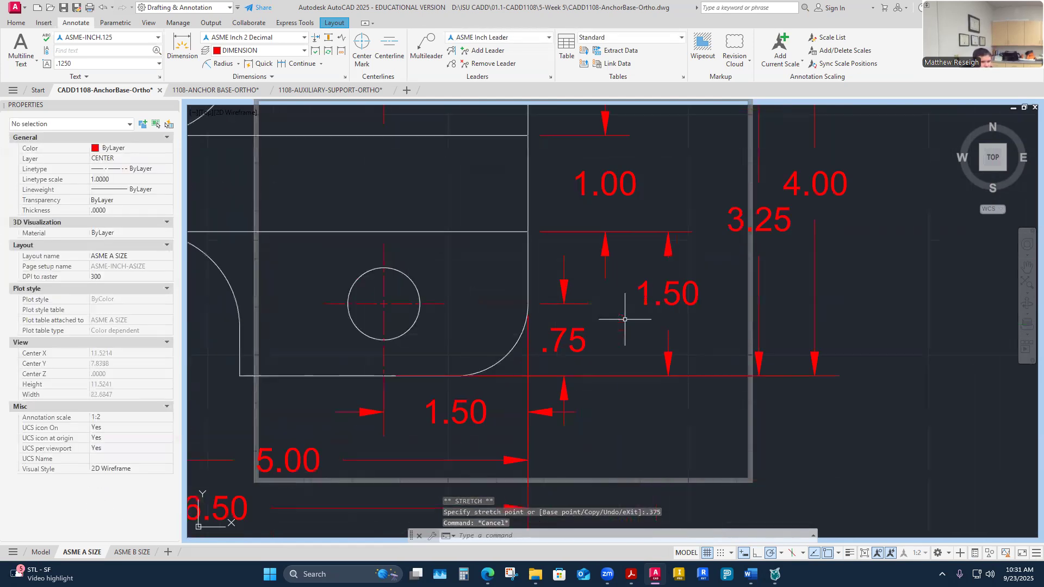
pyautogui.click(604, 187)
pyautogui.scroll(-2, 587, 316)
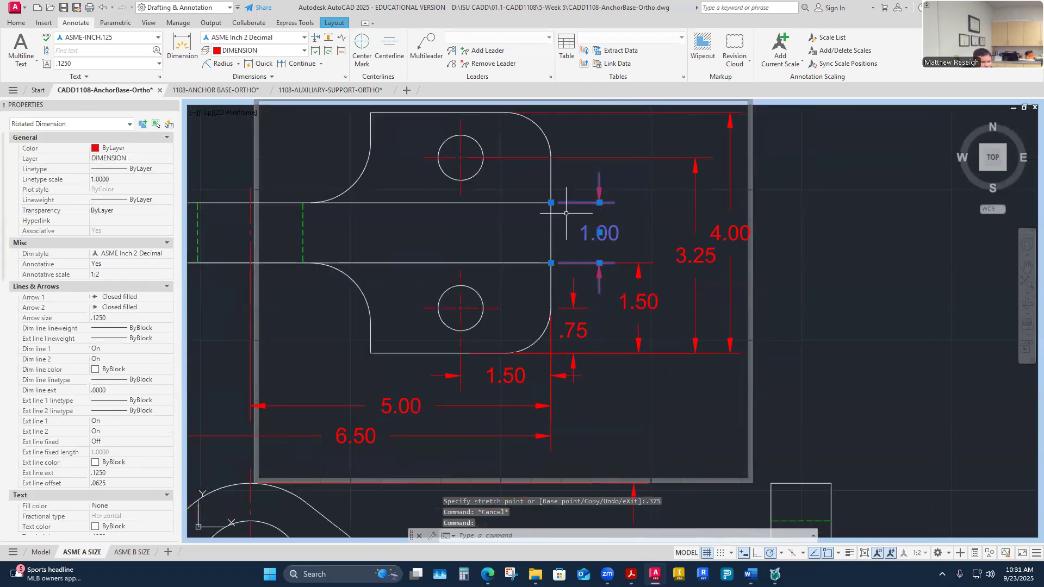
pyautogui.scroll(2, 566, 213)
pyautogui.click(619, 252)
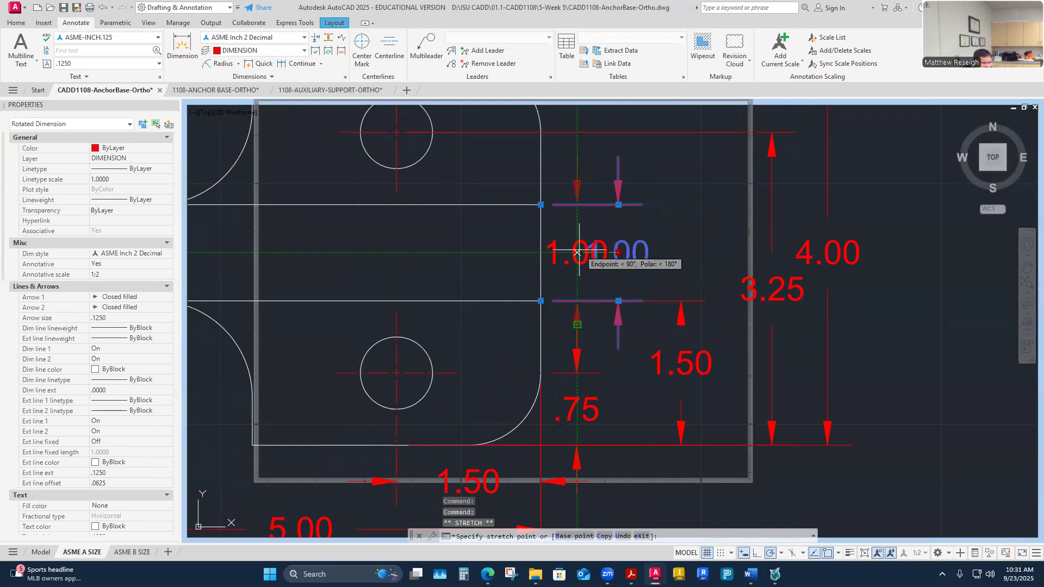
pyautogui.press('Escape')
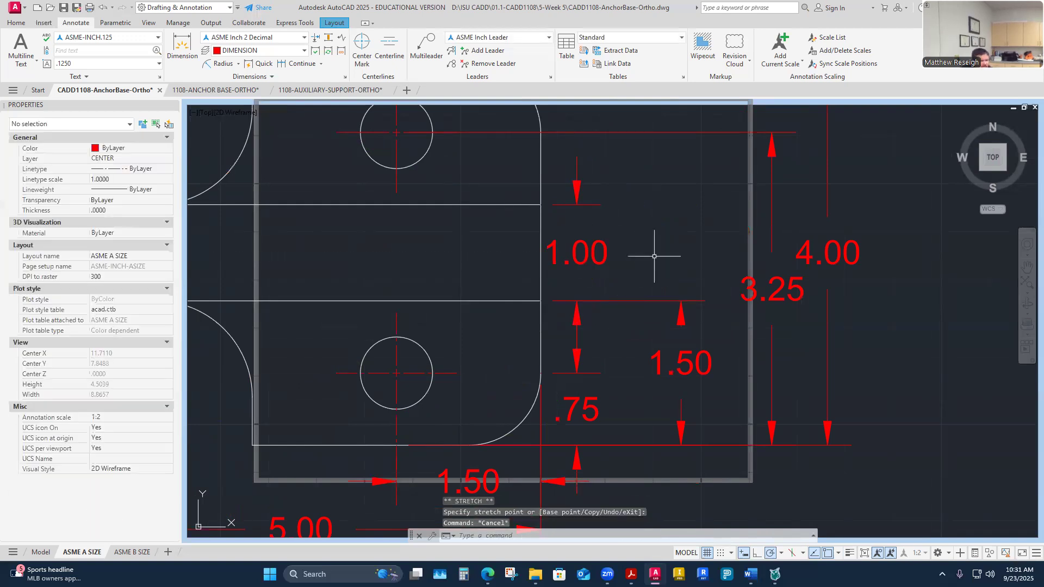
# Move the rib's 1.00 dimension away from the base, out between the .75 and vertical 1.50 dimensions.
pyautogui.scroll(-2, 647, 254)
pyautogui.click(613, 256)
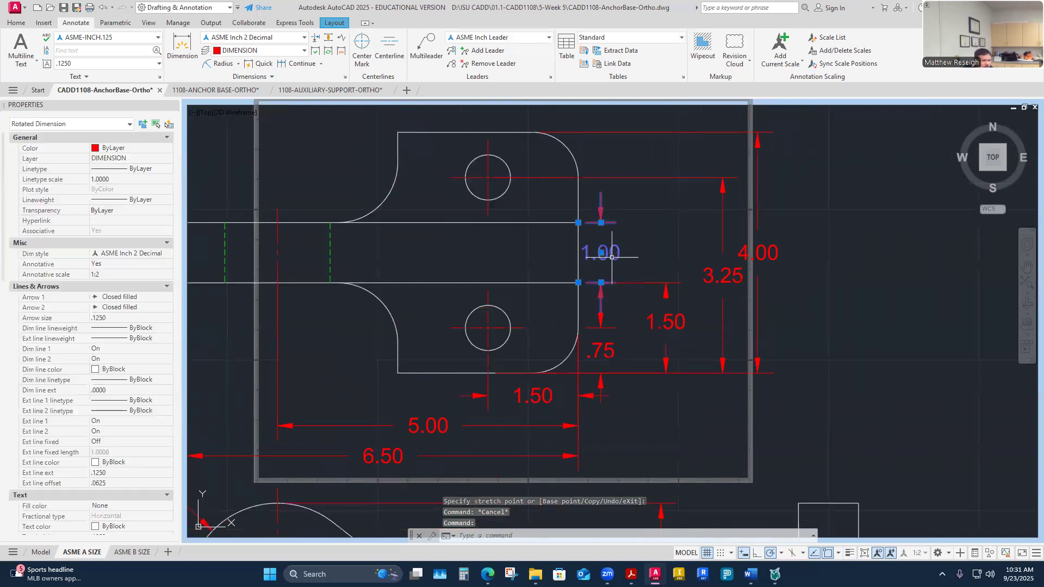
pyautogui.scroll(2, 597, 299)
pyautogui.click(603, 222)
pyautogui.click(652, 223)
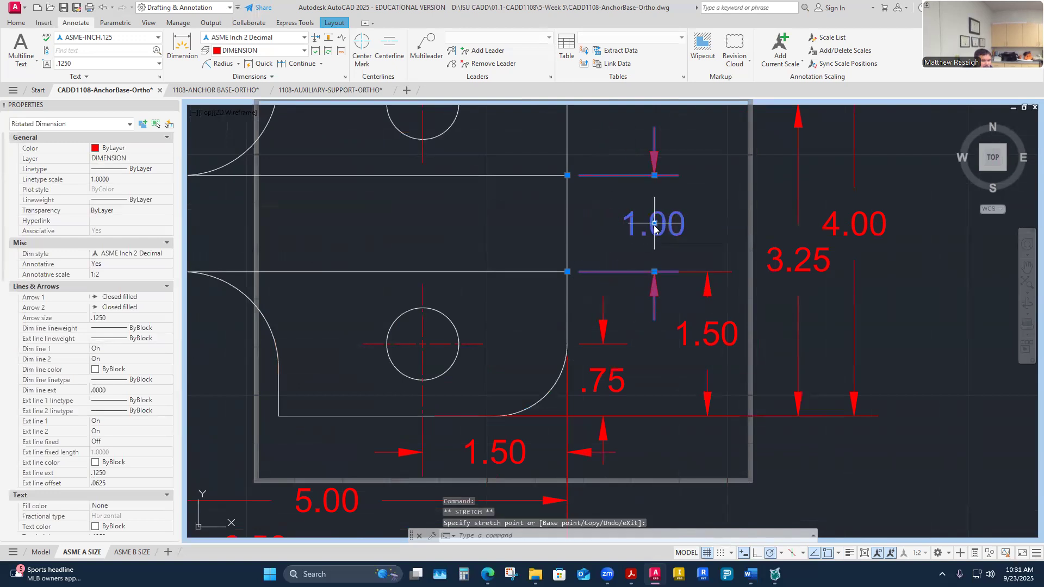
pyautogui.press('Escape')
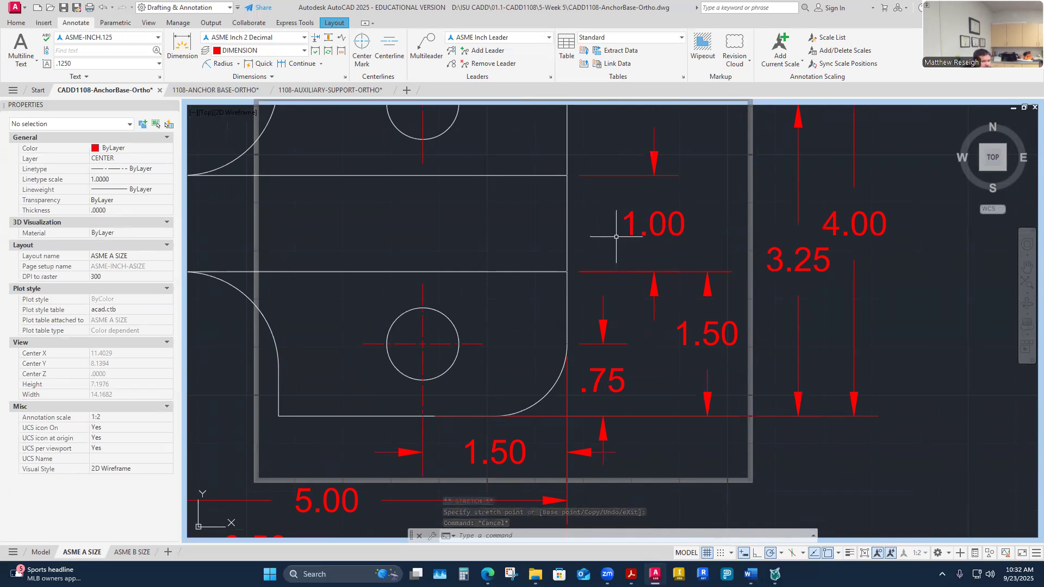
# Stretch the rib's 1.00 dimension line inward from its lower arrow until it is collinear with the .75 dimension line.
pyautogui.click(657, 233)
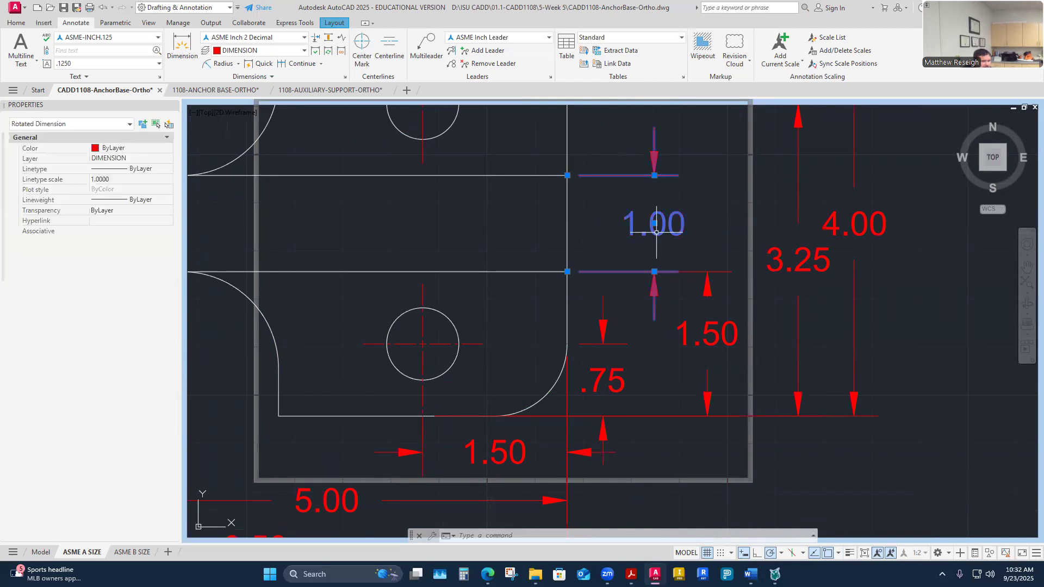
pyautogui.click(654, 271)
pyautogui.scroll(3, 654, 271)
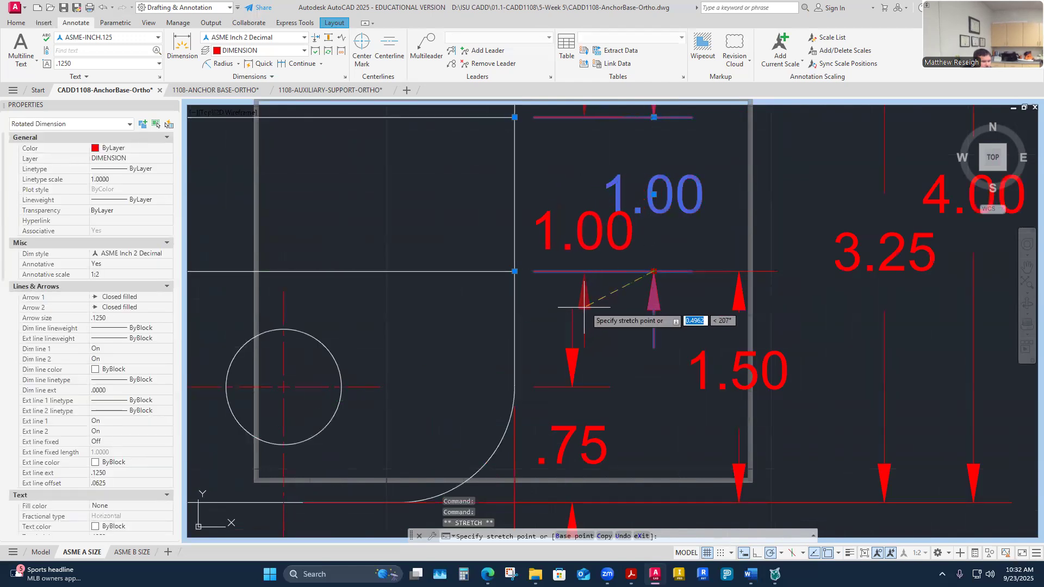
pyautogui.click(572, 271)
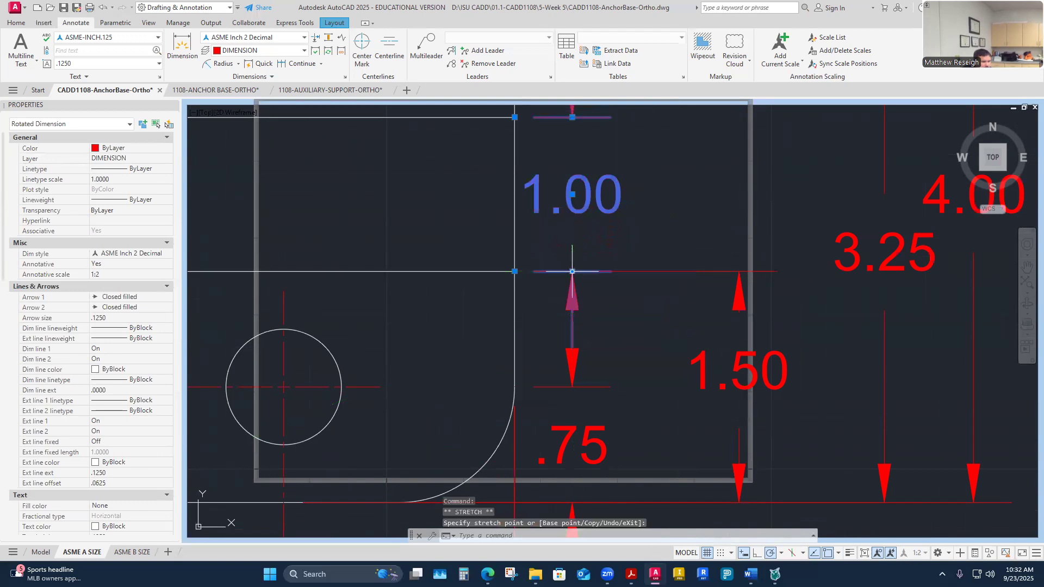
pyautogui.press('Escape')
pyautogui.scroll(-4, 604, 303)
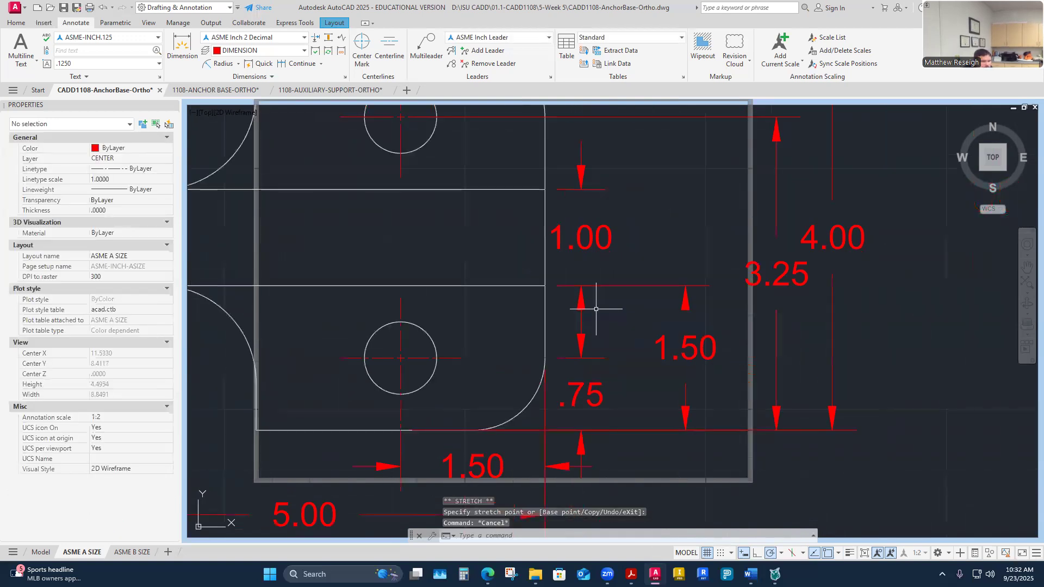
pyautogui.scroll(2, 590, 354)
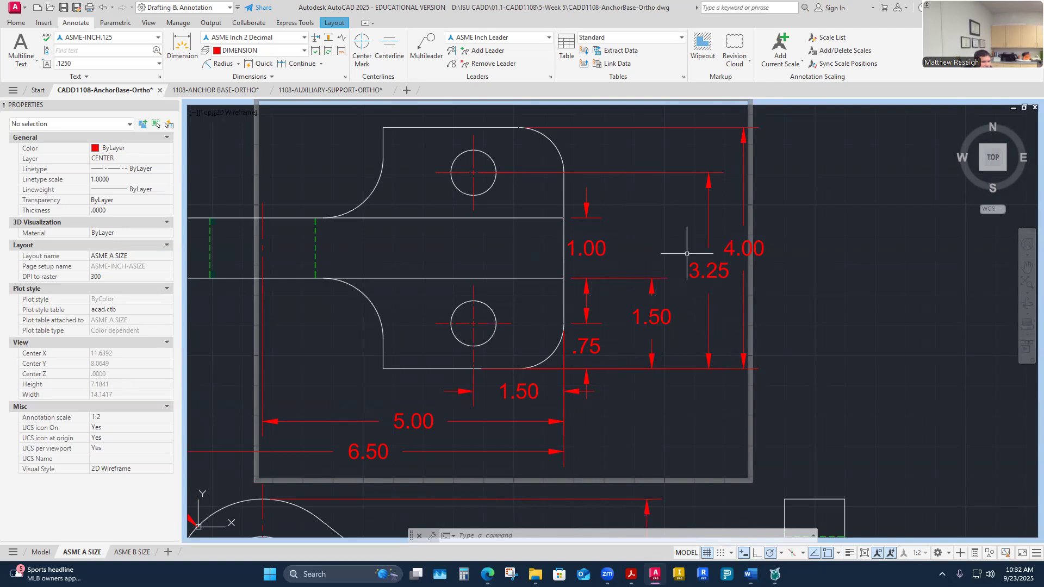
# Move the 3.25 dimension's upper extension line origin to the base's right edge and its lower one to the lower corner arc's end.
pyautogui.click(709, 273)
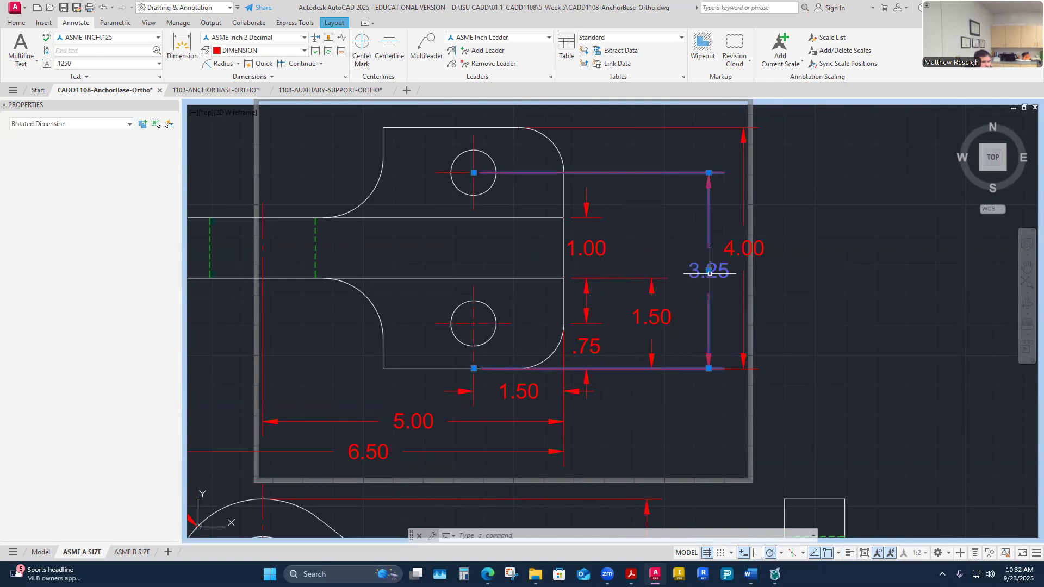
pyautogui.click(474, 172)
pyautogui.click(564, 173)
pyautogui.press('Escape')
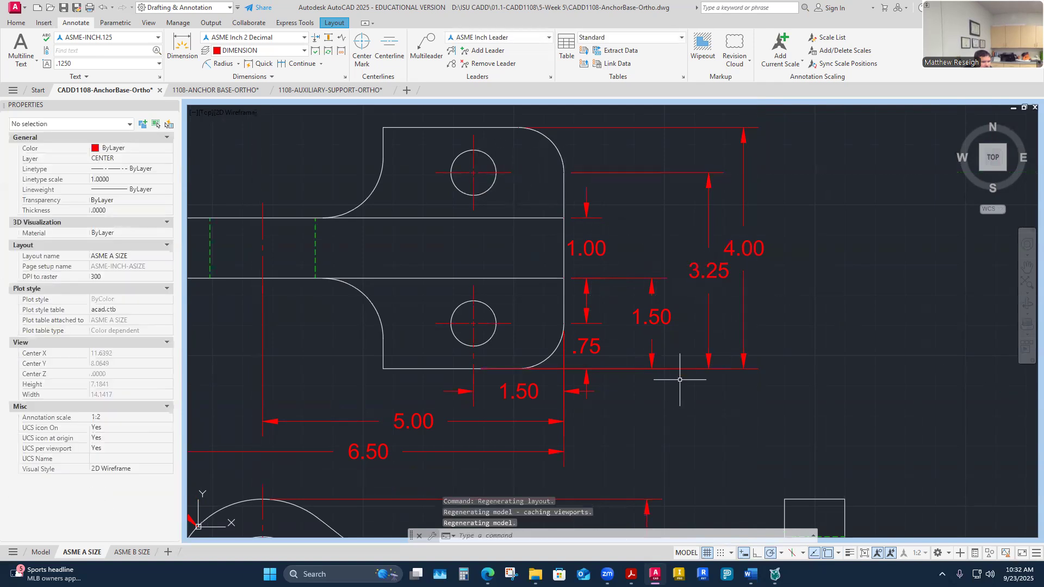
pyautogui.click(687, 282)
pyautogui.press('Escape')
pyautogui.click(709, 270)
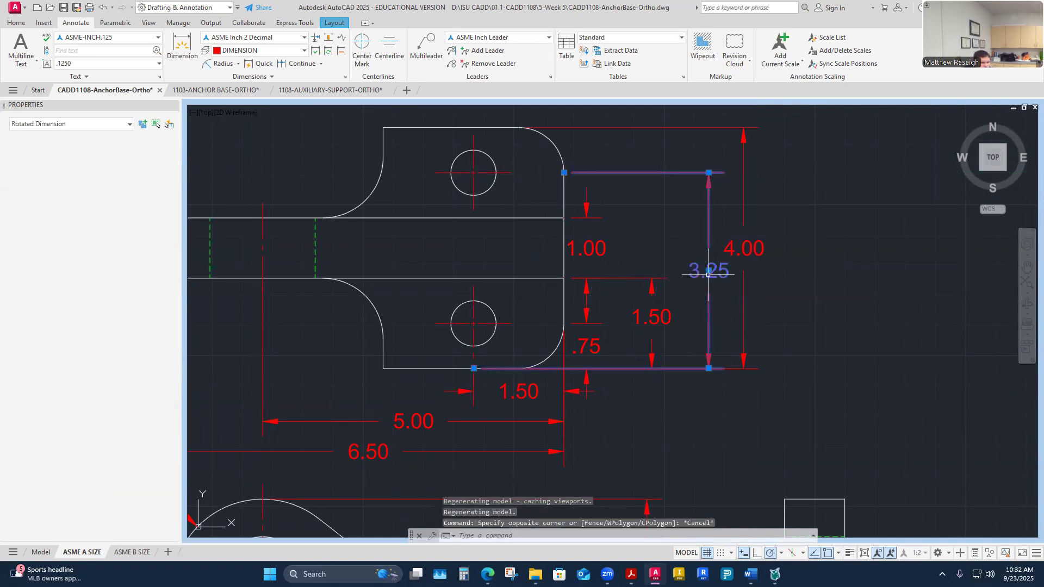
pyautogui.click(474, 368)
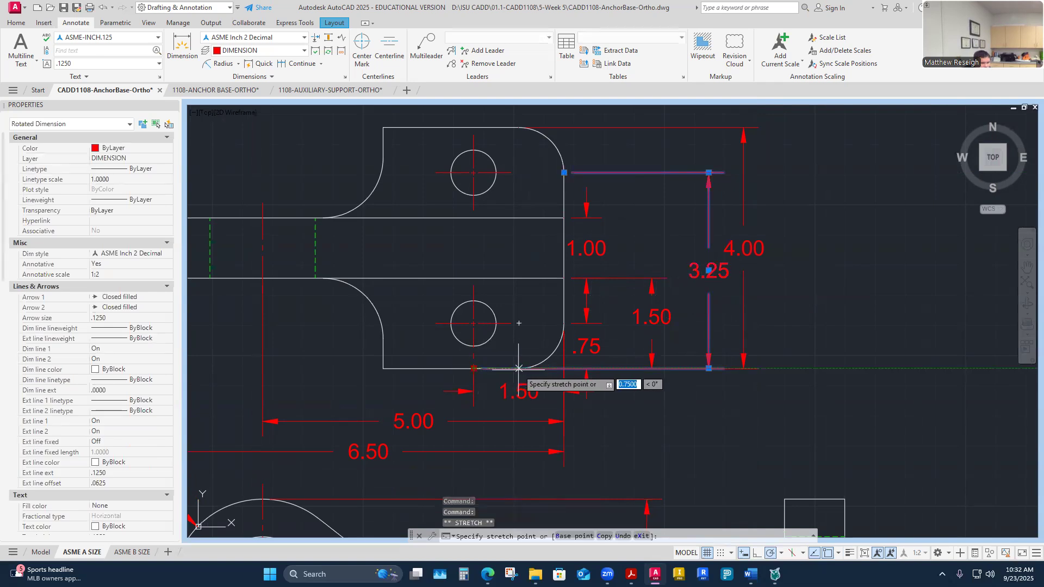
pyautogui.press('Escape')
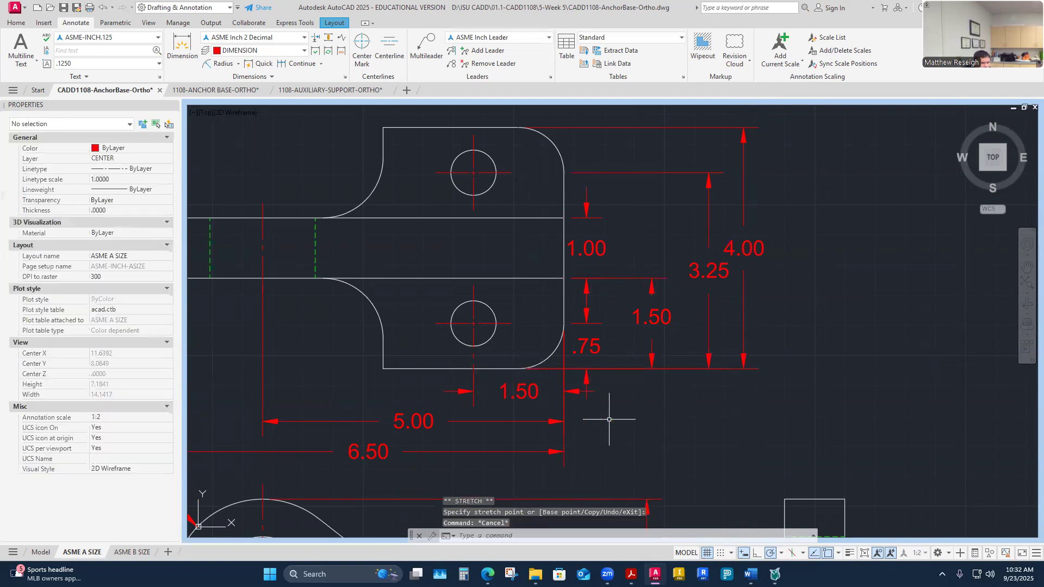
# Extend the upper hole's center mark horizontally to the base's right edge to meet the 3.25 dimension's extension line.
pyautogui.scroll(12, 525, 364)
pyautogui.scroll(-10, 522, 338)
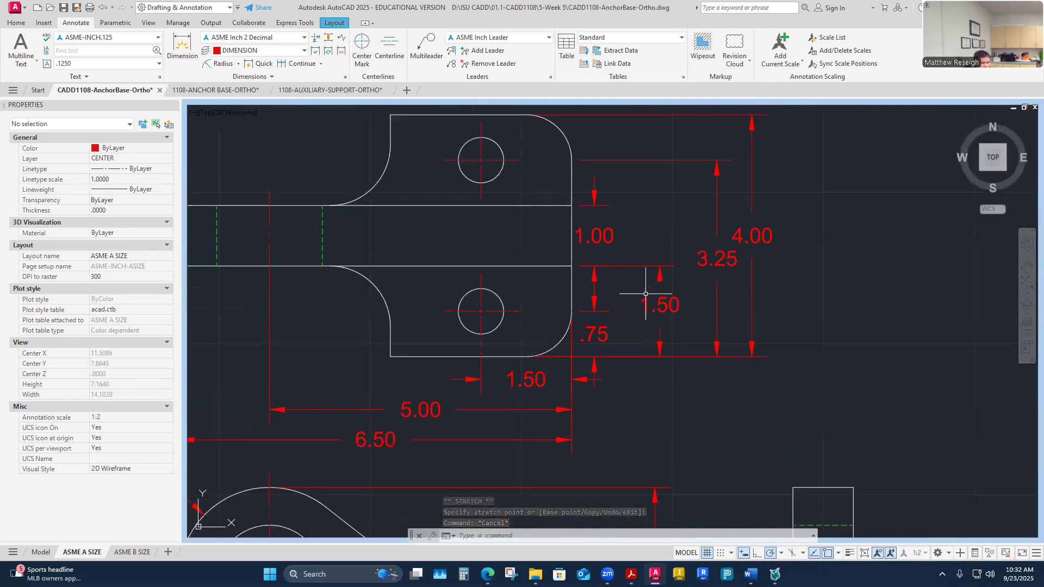
pyautogui.scroll(2, 508, 158)
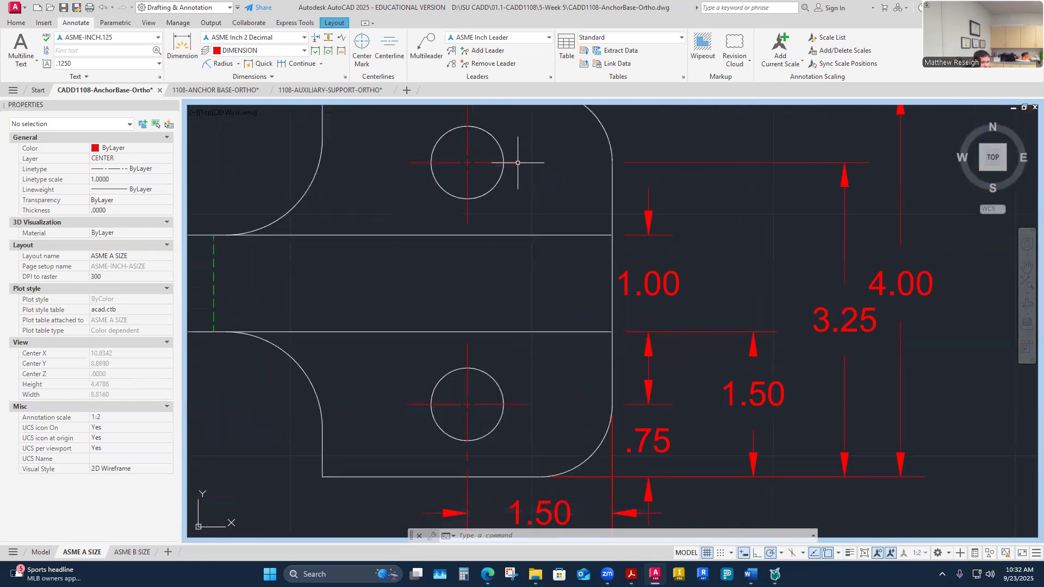
pyautogui.click(518, 162)
pyautogui.click(504, 162)
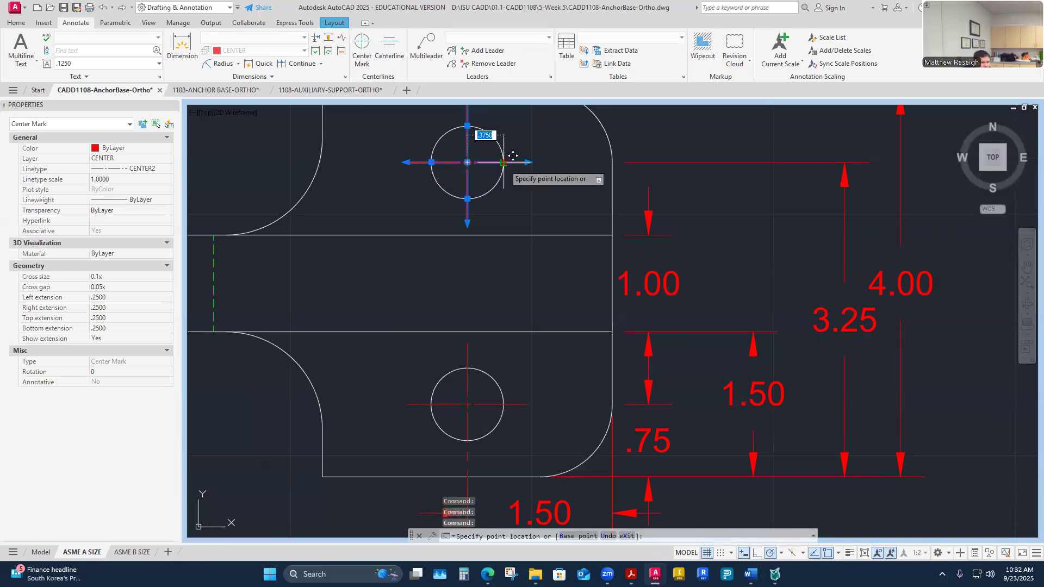
pyautogui.press('Escape')
pyautogui.scroll(-3, 612, 217)
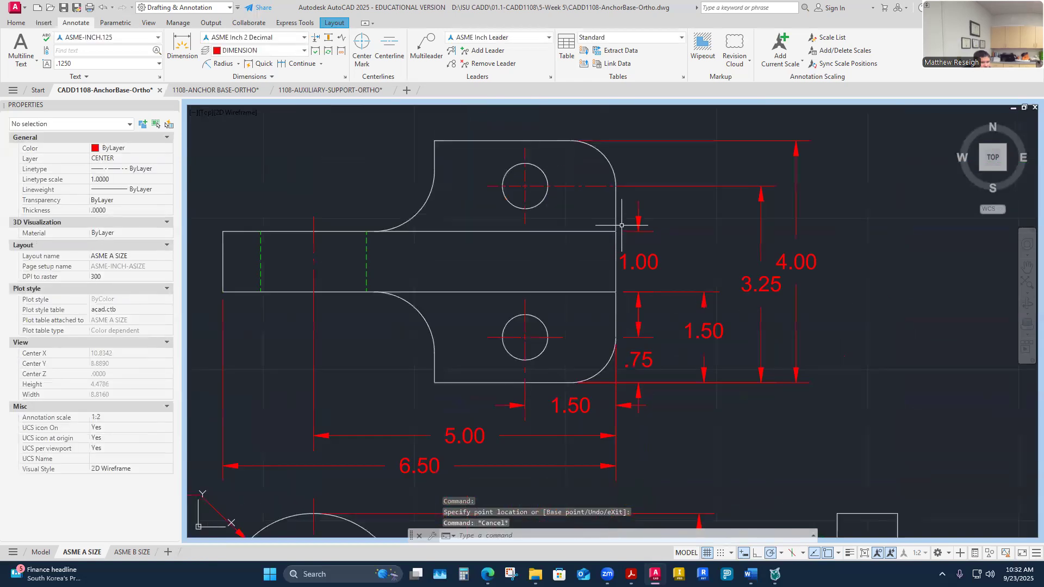
# Extend the lower hole's center mark horizontally to the base's right edge to meet the .75 dimension's extension line.
pyautogui.scroll(3, 536, 234)
pyautogui.click(525, 238)
pyautogui.press('Escape')
pyautogui.click(526, 237)
pyautogui.click(536, 237)
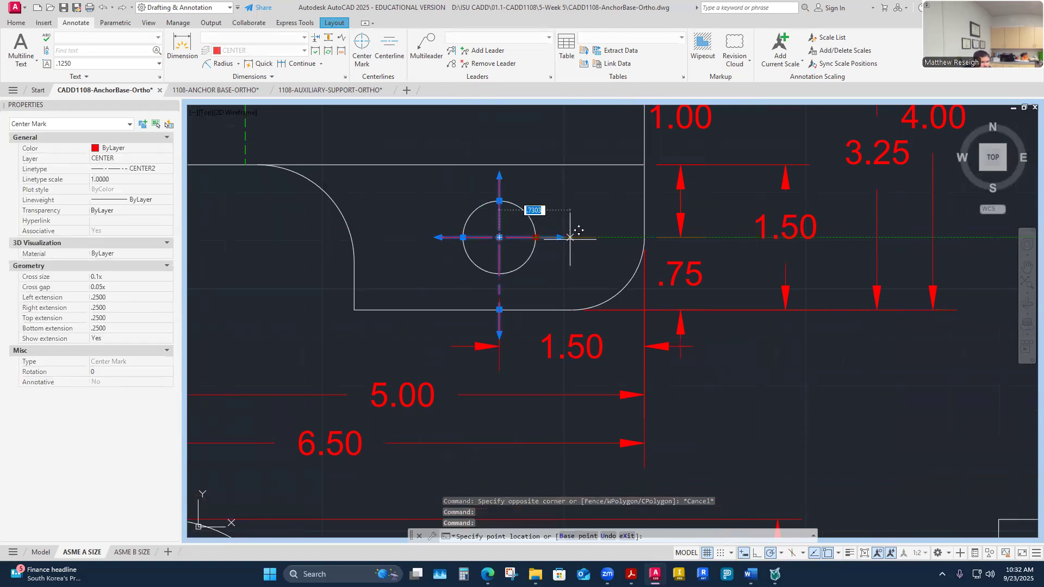
pyautogui.click(643, 238)
pyautogui.press('Escape')
pyautogui.scroll(-5, 550, 262)
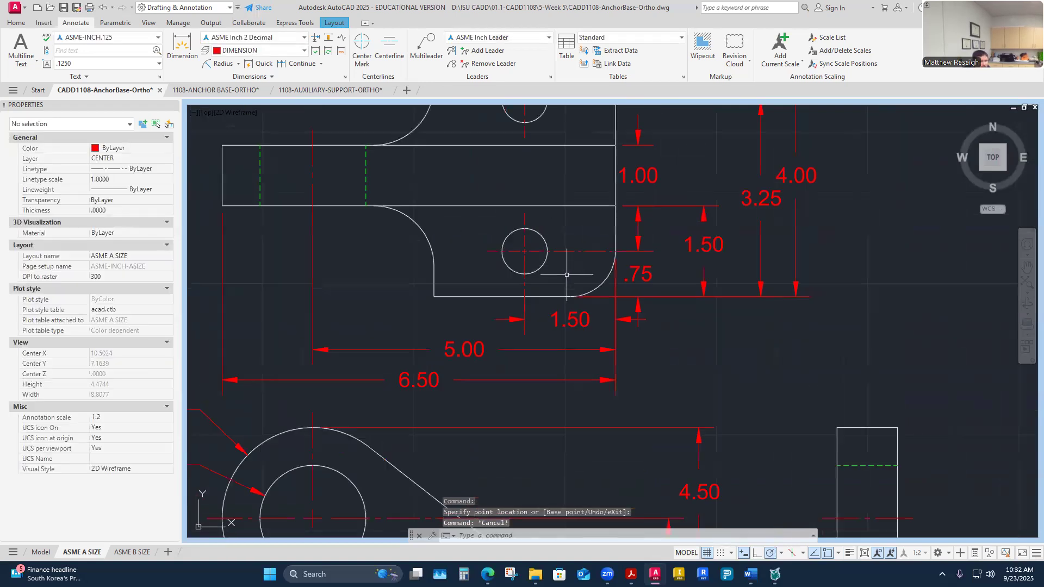
pyautogui.scroll(3, 598, 255)
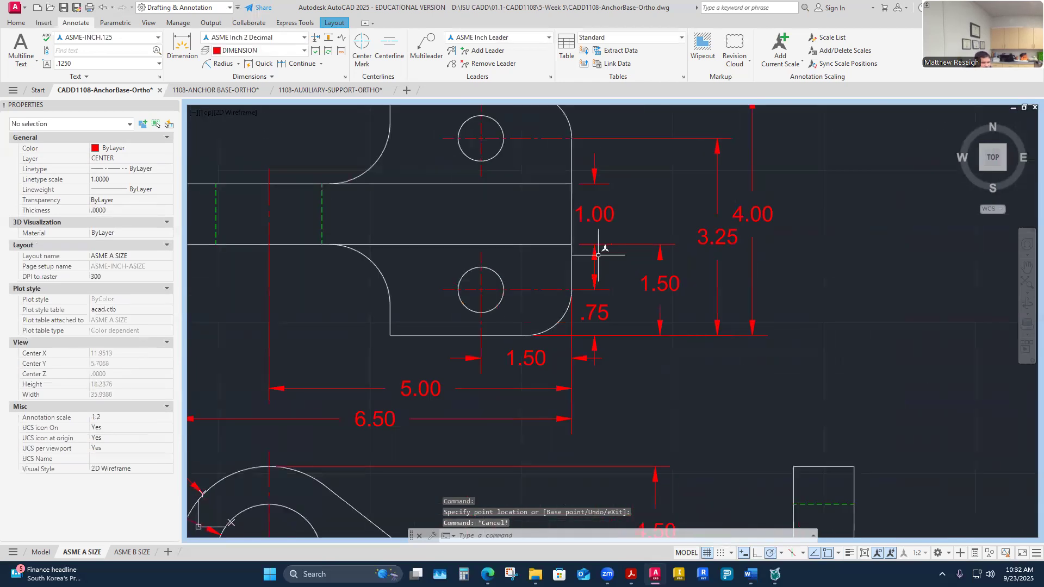
pyautogui.scroll(2, 612, 310)
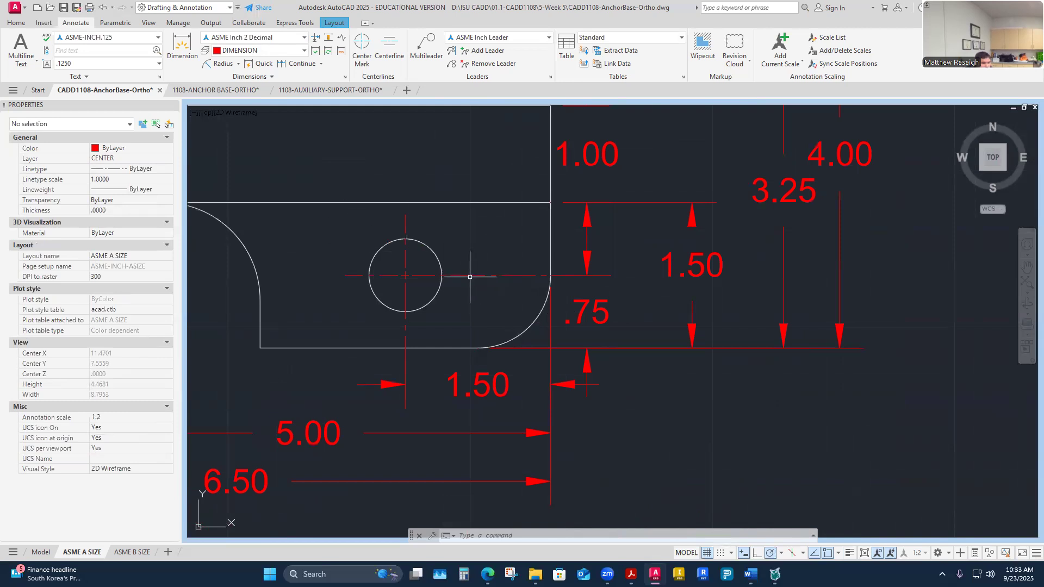
pyautogui.scroll(-2, 578, 327)
pyautogui.scroll(-2, 569, 361)
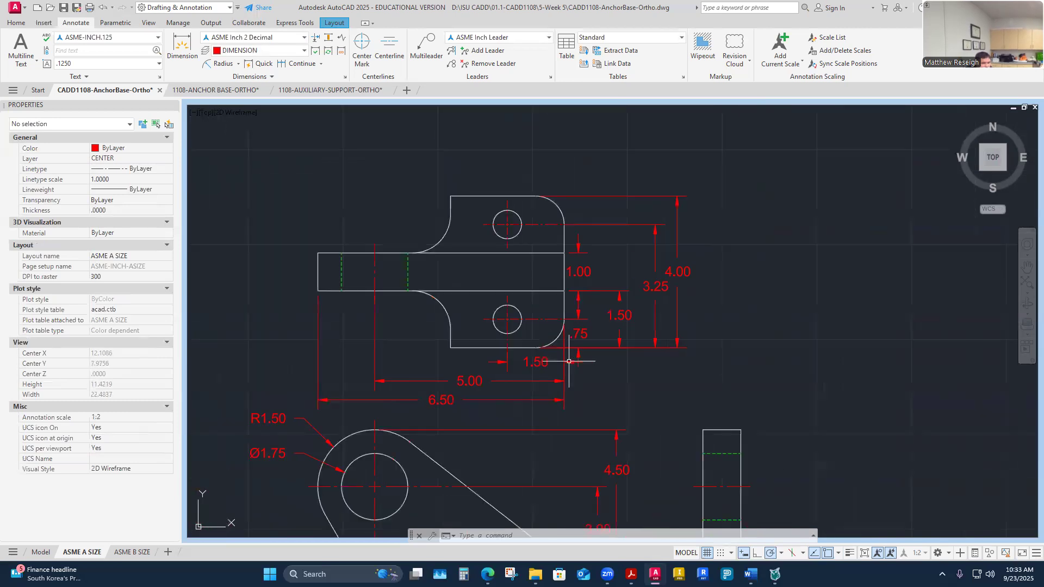
pyautogui.click(684, 271)
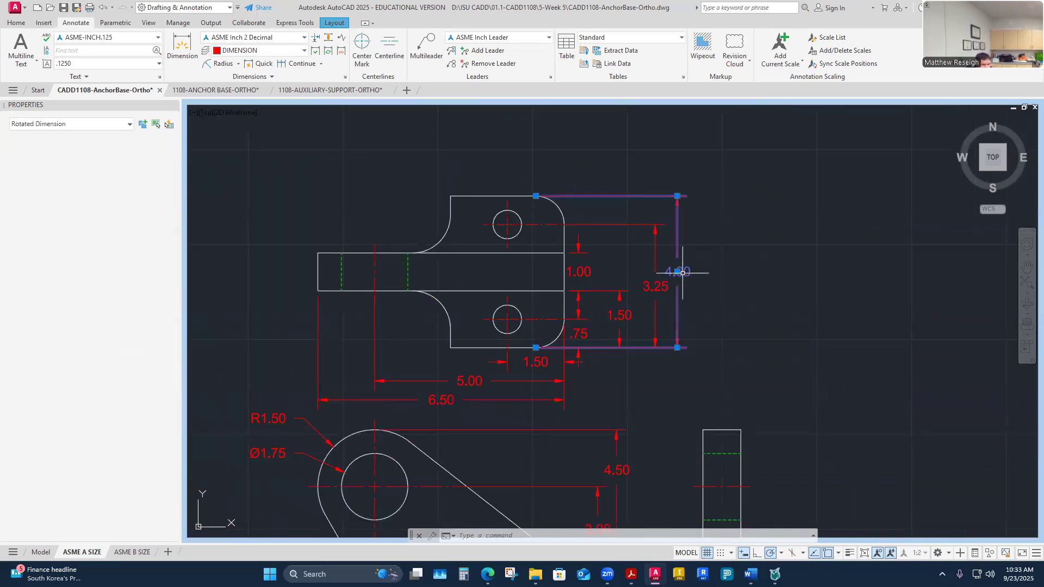
pyautogui.click(772, 254)
pyautogui.press('Escape')
pyautogui.press('Escape')
pyautogui.press('Escape')
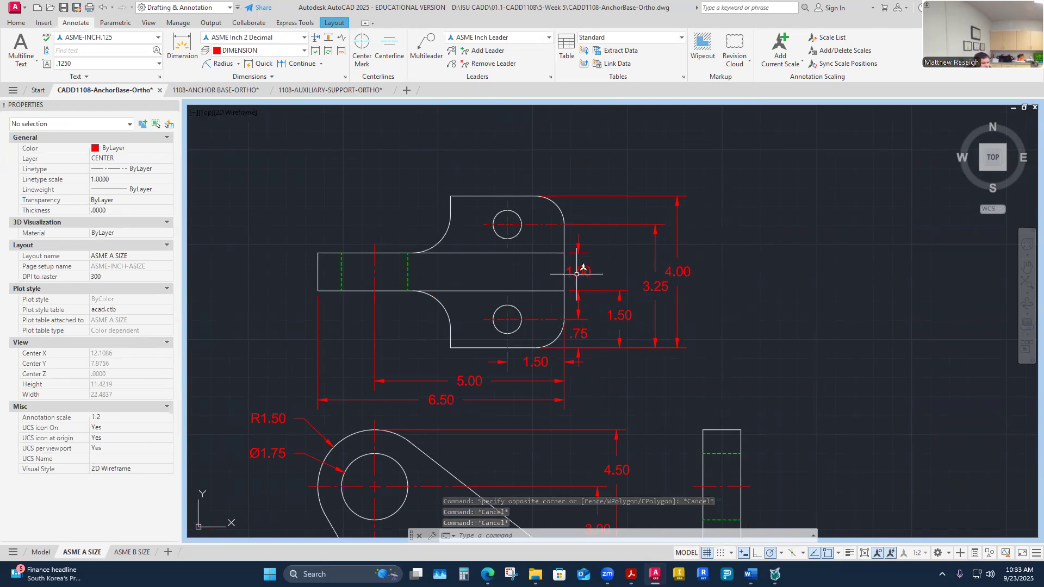
# Apply a Dimension Break to the .75 dimension where it meets the neighbouring 1.50 height dimension.
pyautogui.click(315, 38)
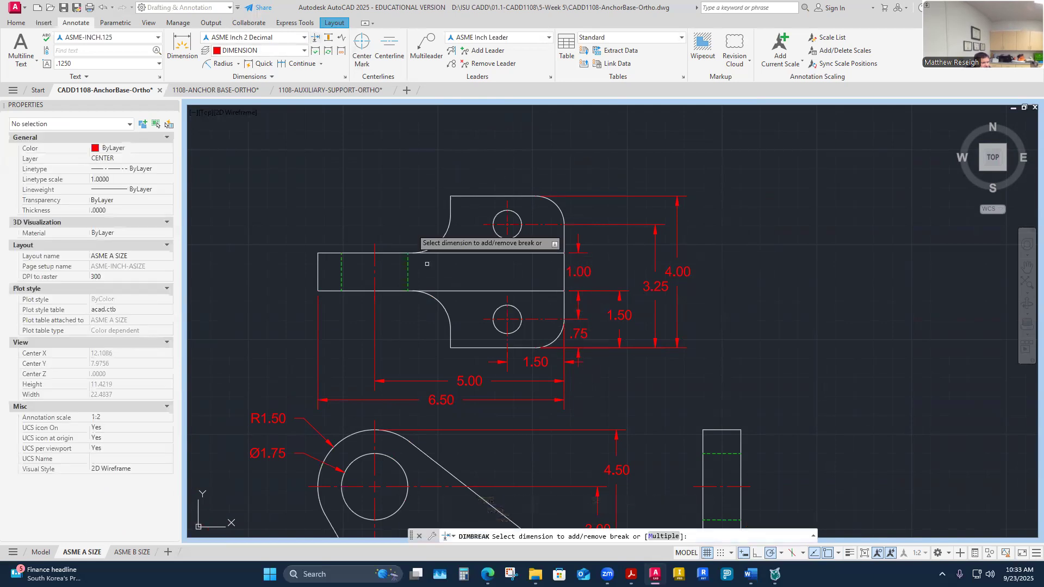
pyautogui.click(580, 333)
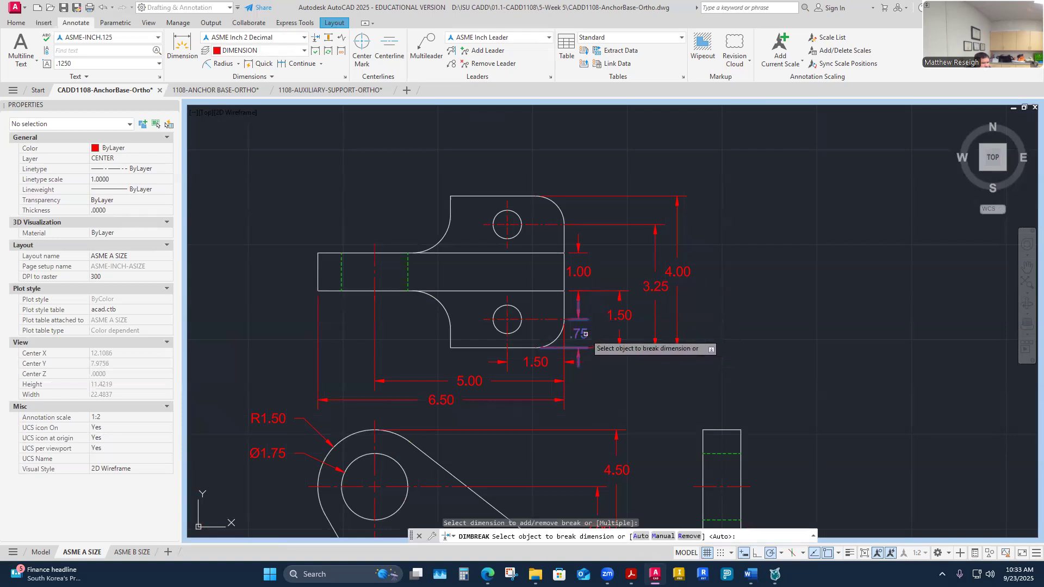
pyautogui.click(624, 318)
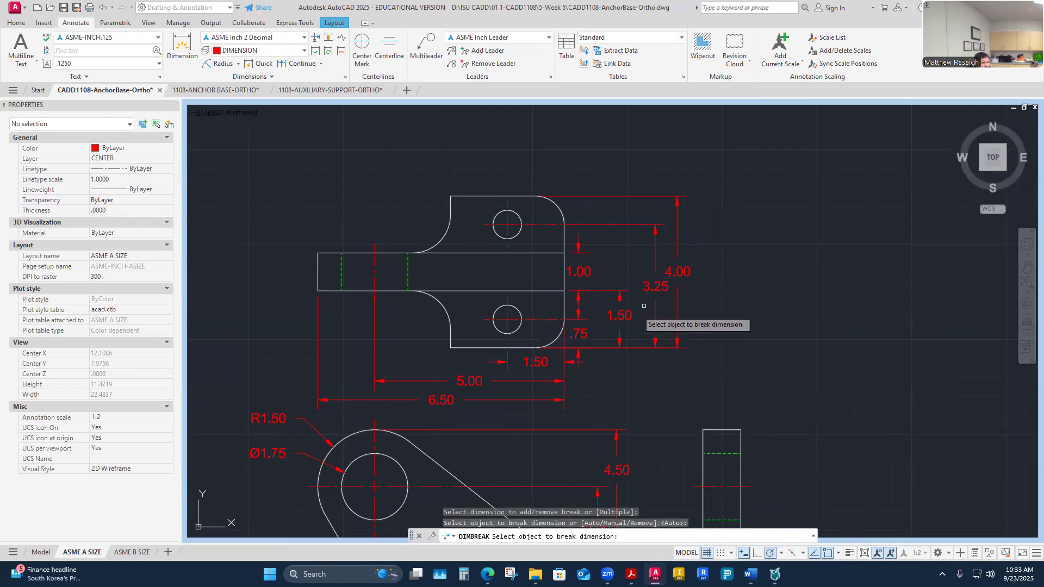
pyautogui.click(582, 332)
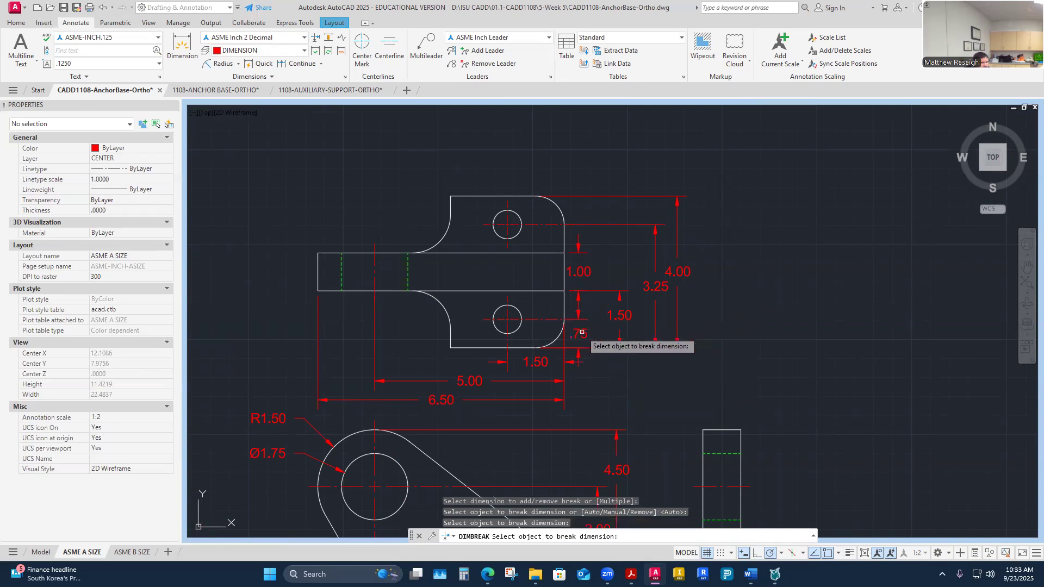
pyautogui.press('Return')
pyautogui.press('Escape')
pyautogui.press('Escape')
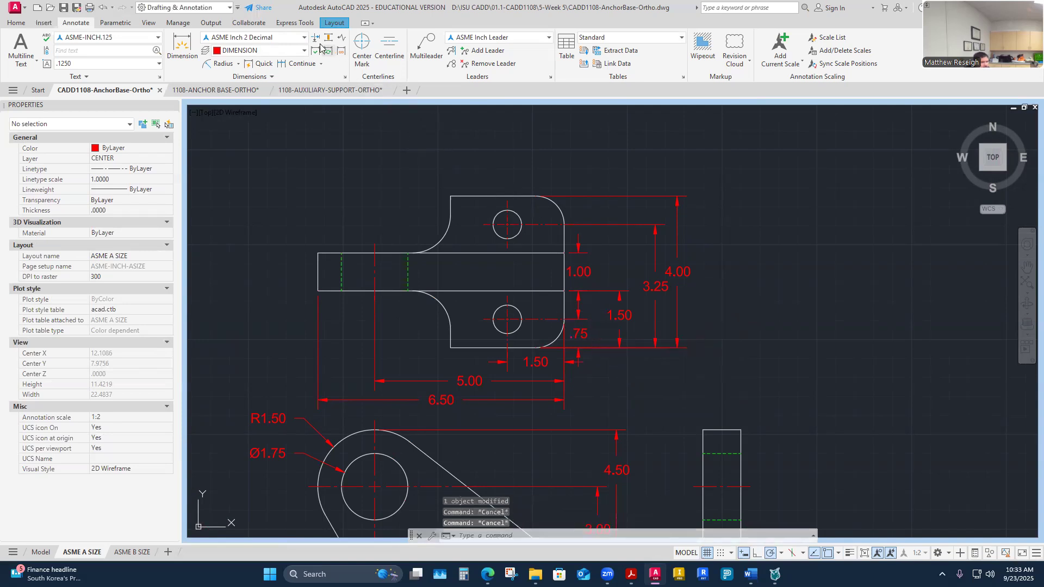
pyautogui.press('Return')
pyautogui.click(585, 333)
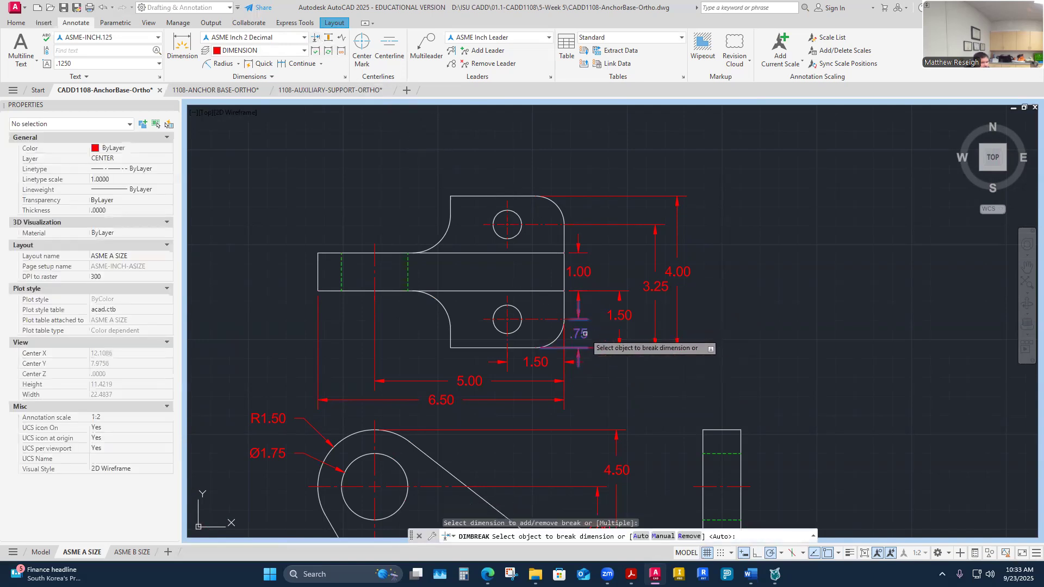
pyautogui.click(621, 313)
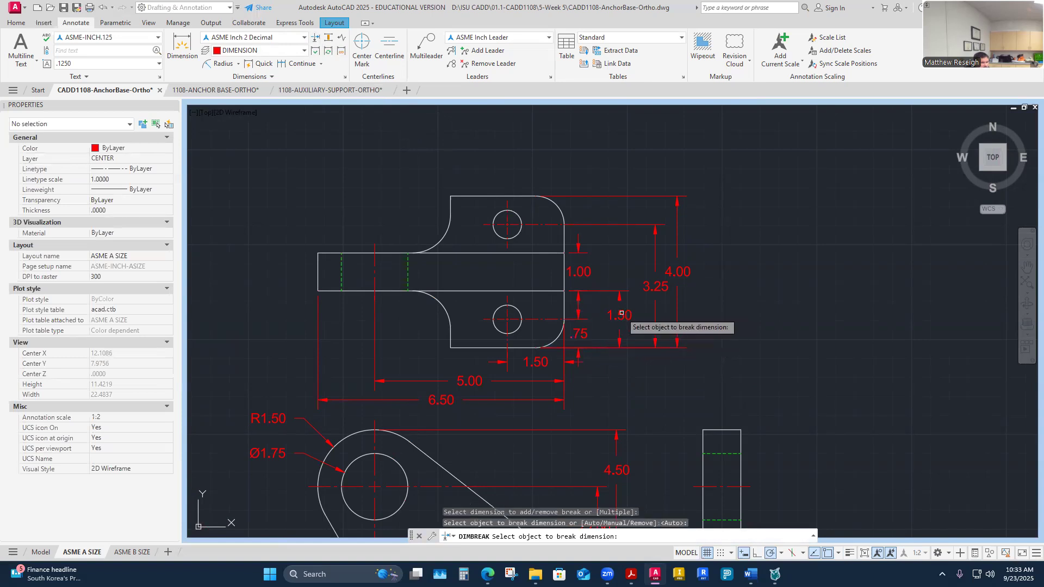
pyautogui.press('Escape')
pyautogui.click(629, 320)
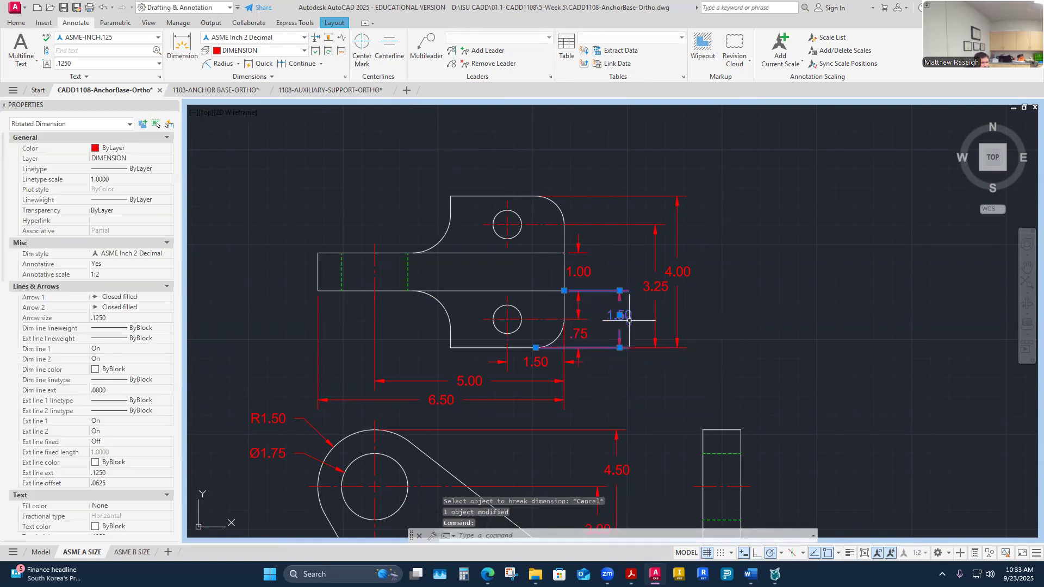
pyautogui.press('Escape')
pyautogui.press('Return')
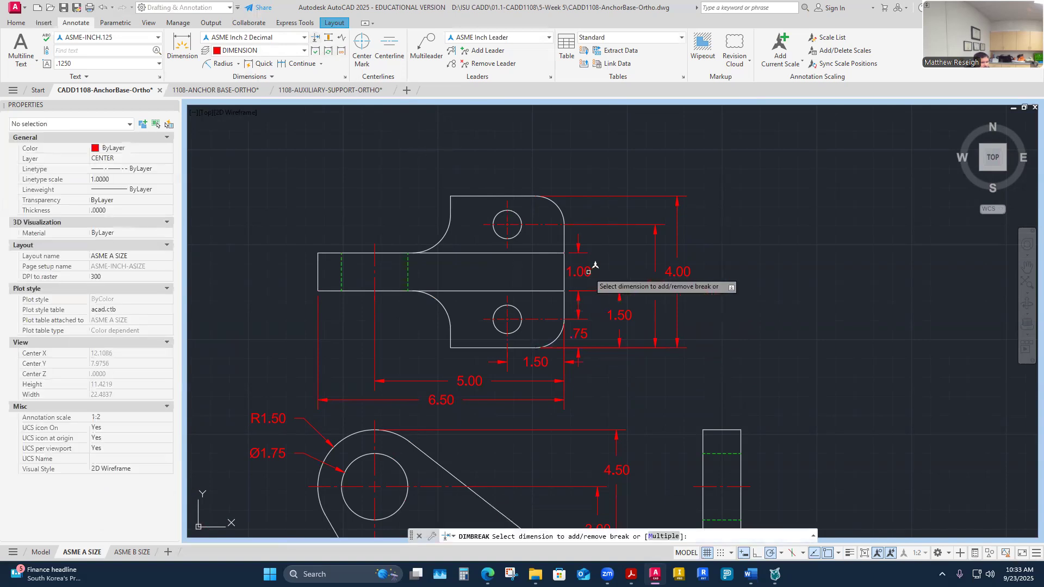
pyautogui.click(588, 272)
pyautogui.press('Escape')
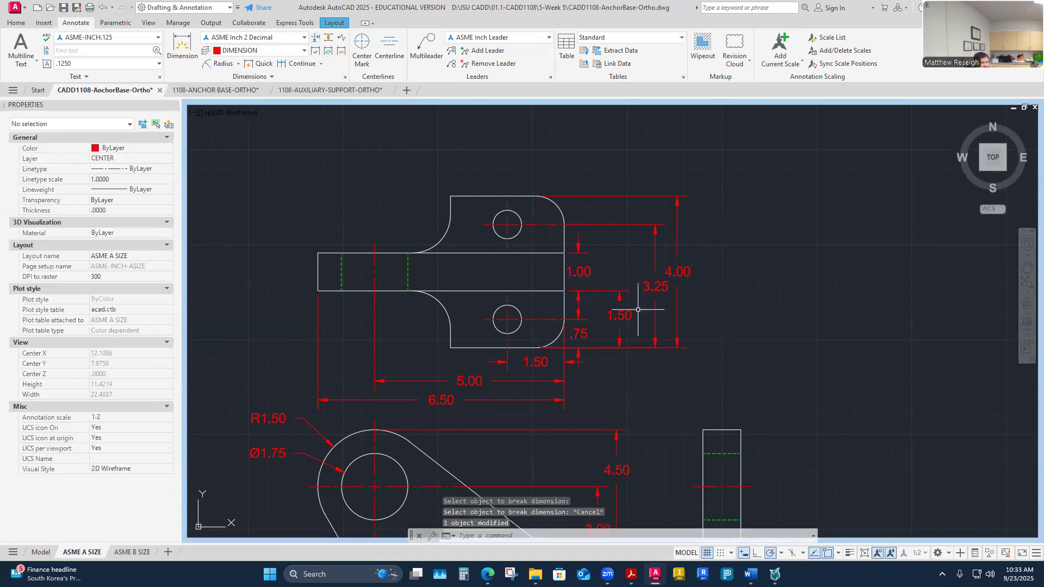
pyautogui.press('Escape')
pyautogui.scroll(3, 638, 309)
pyautogui.click(614, 307)
pyautogui.click(614, 307)
pyautogui.click(610, 315)
pyautogui.press('Escape')
pyautogui.press('Escape')
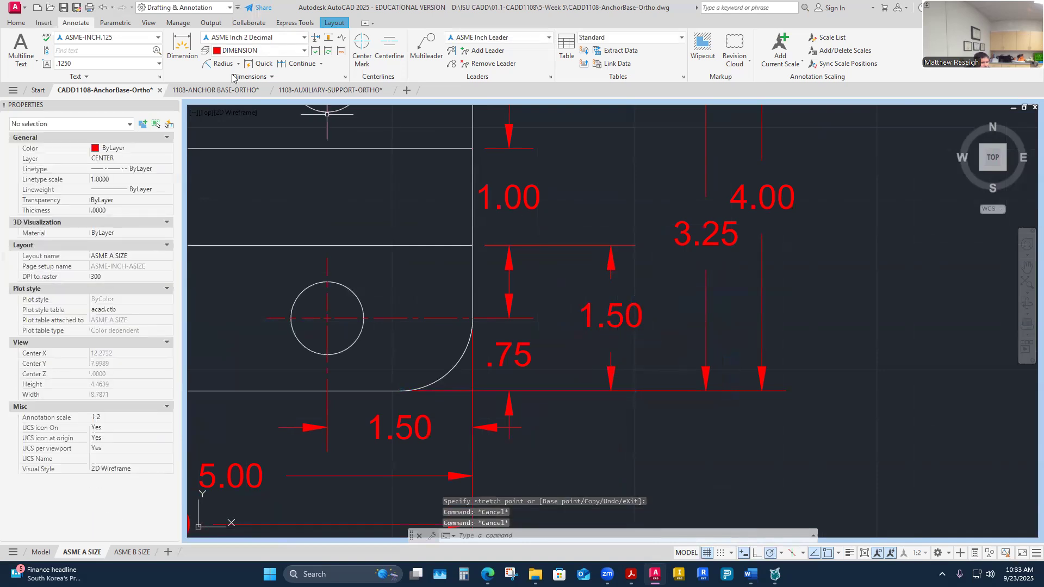
pyautogui.click(319, 39)
pyautogui.press('Escape')
pyautogui.press('Escape')
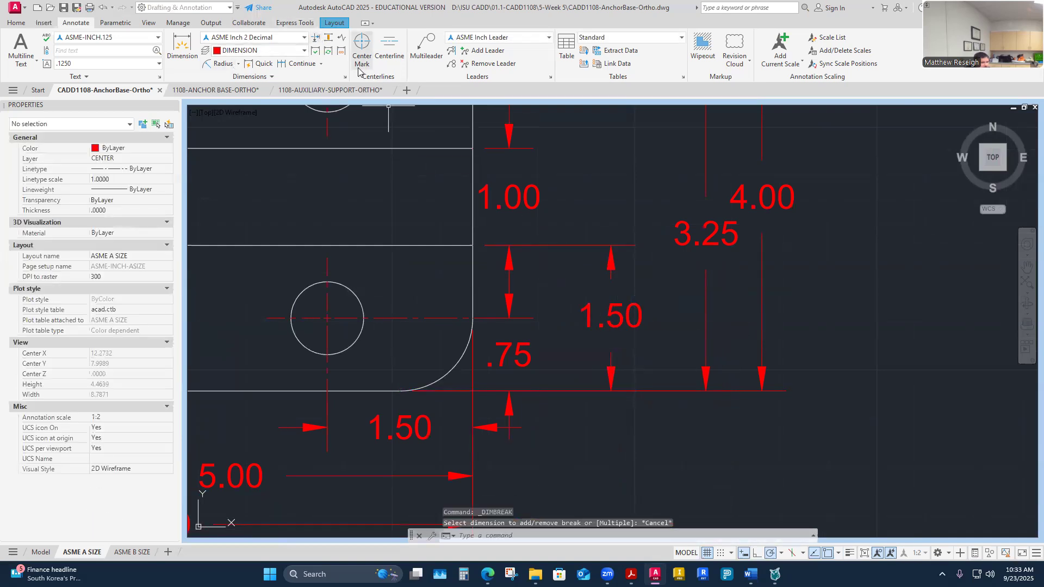
# Space the 1.50, 3.25 and 4.00 height dimensions outward from the .75 base dimension using Auto spacing.
pyautogui.click(328, 38)
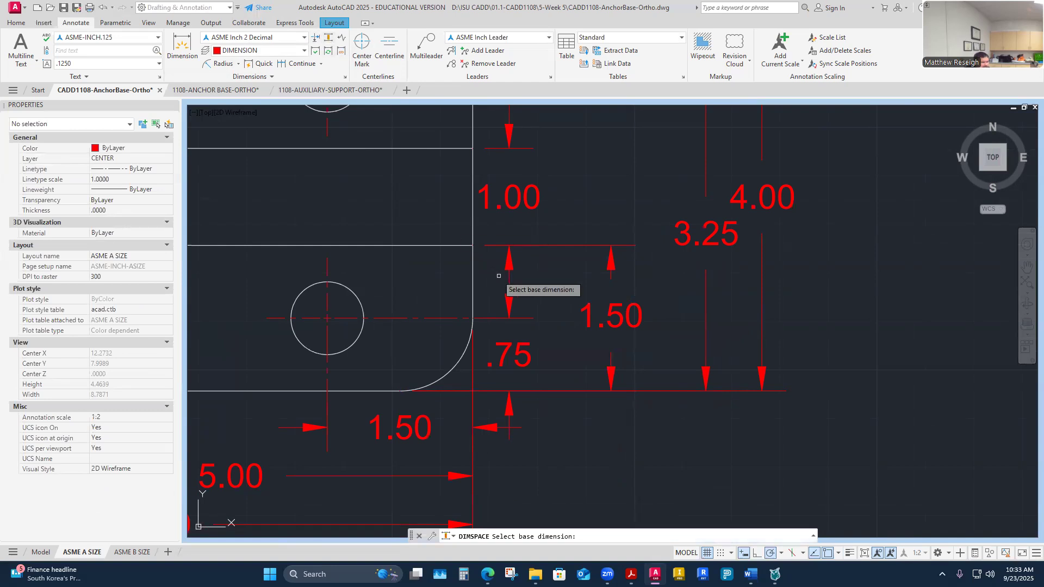
pyautogui.click(520, 355)
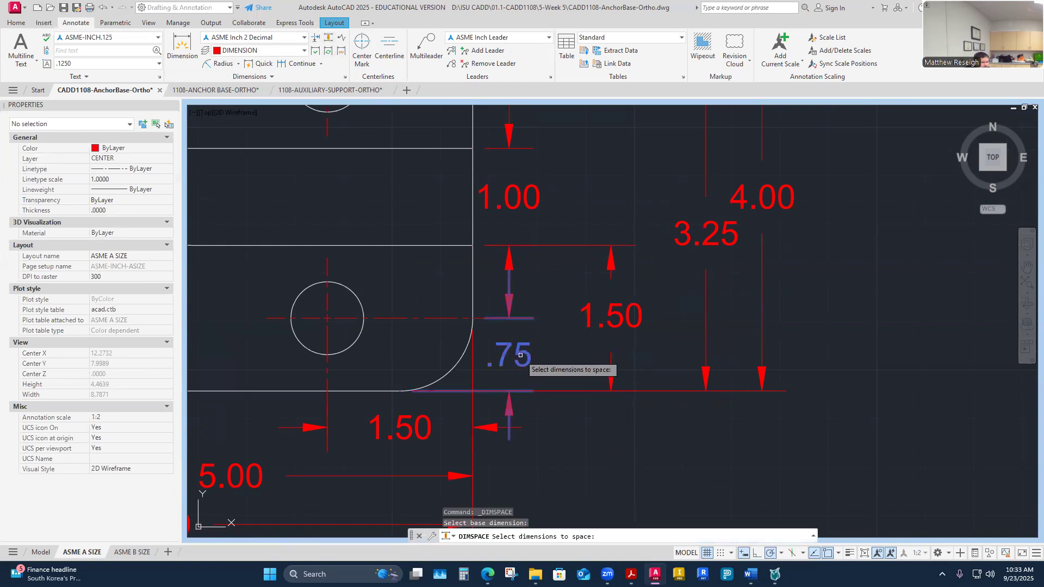
pyautogui.click(587, 314)
pyautogui.scroll(-2, 577, 364)
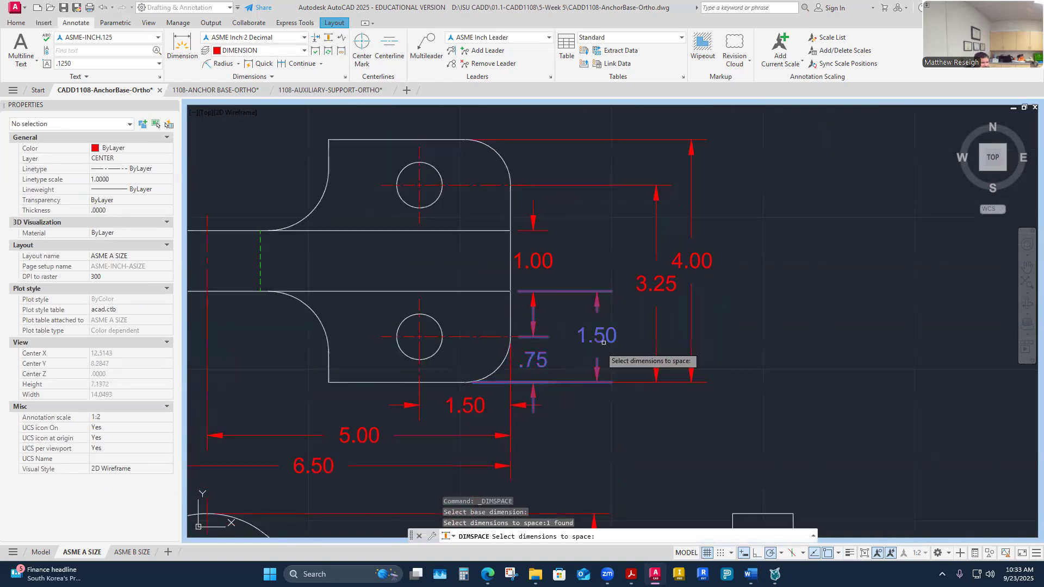
pyautogui.click(642, 285)
pyautogui.click(682, 257)
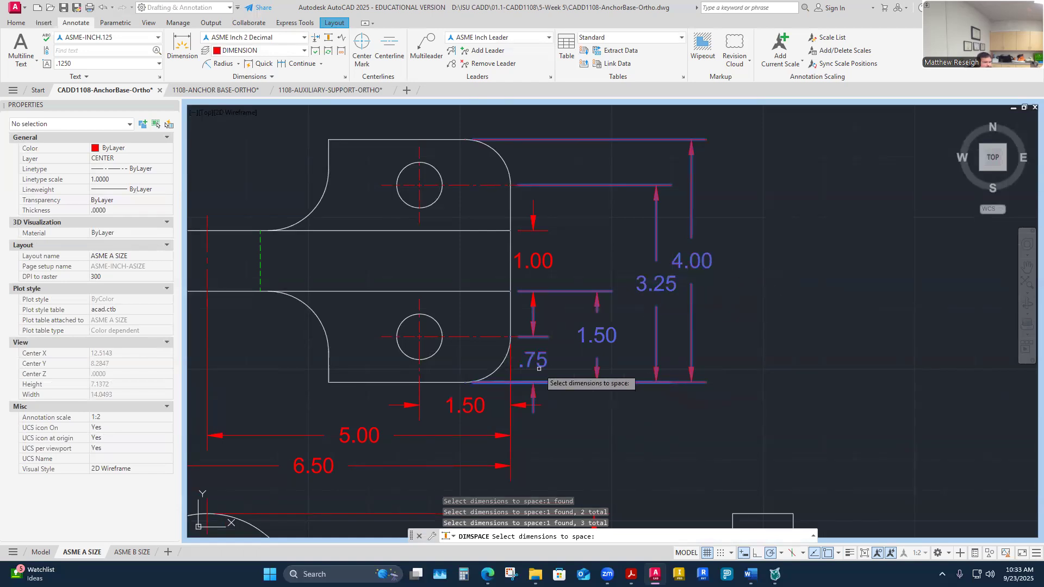
pyautogui.press('Return')
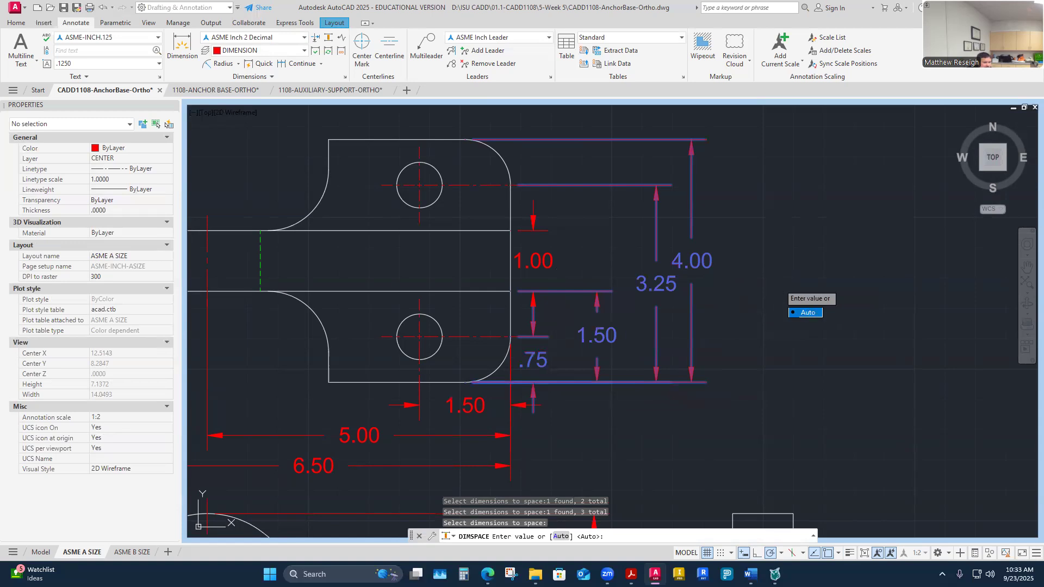
pyautogui.write('A')
pyautogui.press('Return')
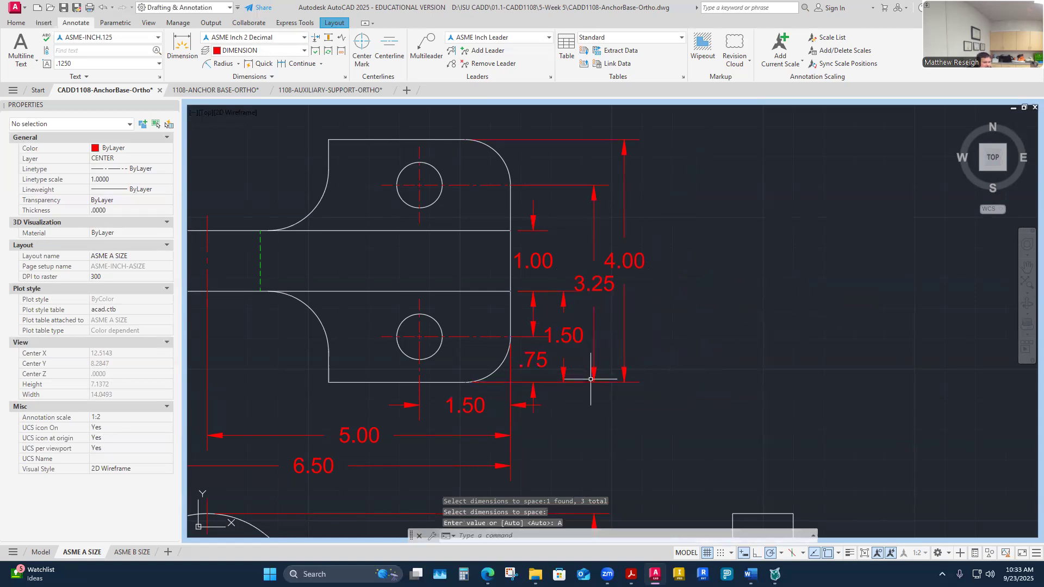
# Move the 4.00 dimension's text straight up along its dimension line by about 0.64, staggering it above the 3.25 text.
pyautogui.scroll(-2, 616, 274)
pyautogui.scroll(4, 616, 273)
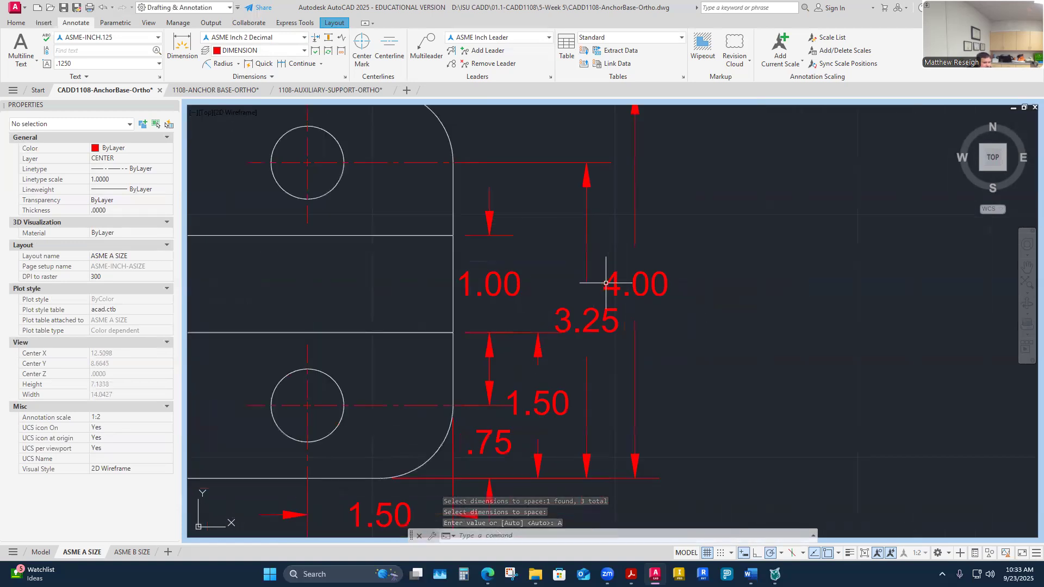
pyautogui.click(643, 292)
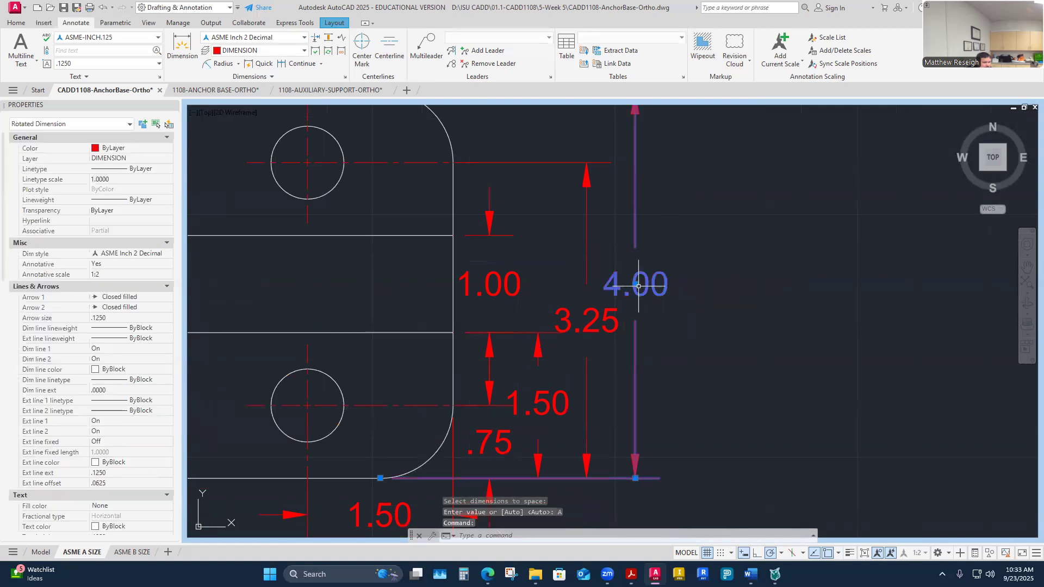
pyautogui.scroll(-2, 638, 285)
pyautogui.rightClick(647, 284)
pyautogui.press('Escape')
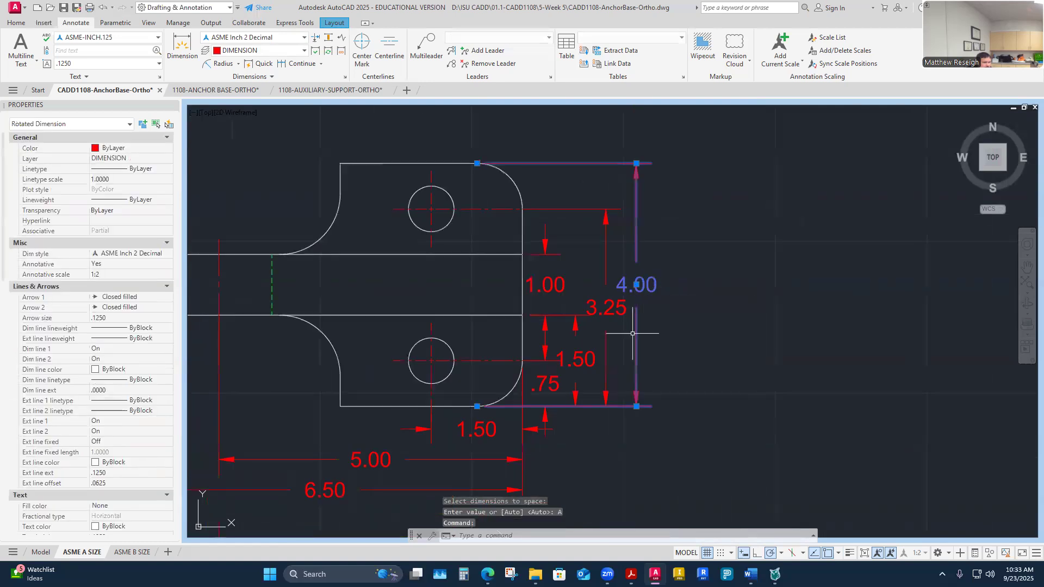
pyautogui.click(636, 284)
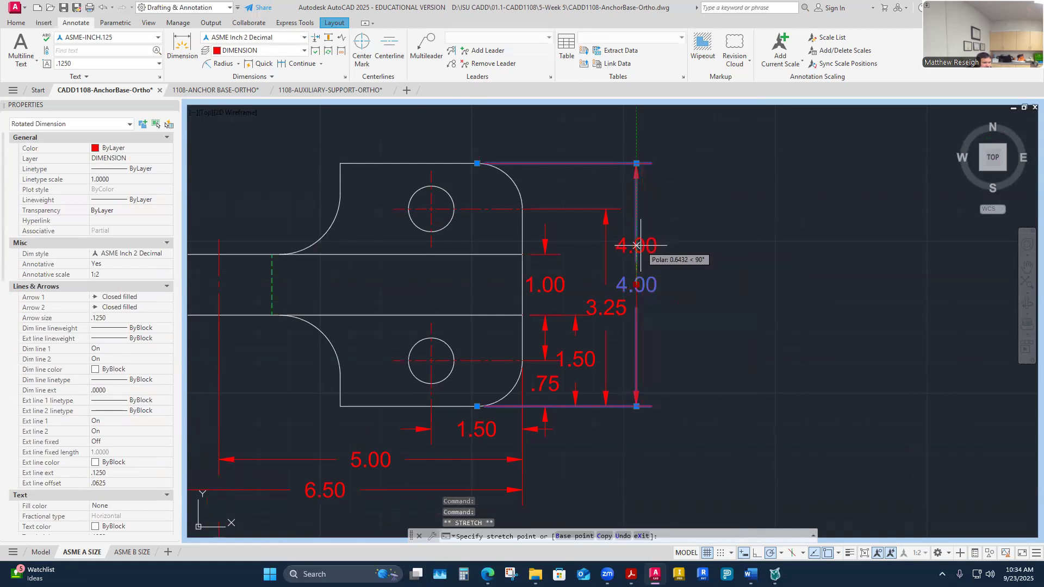
pyautogui.click(636, 245)
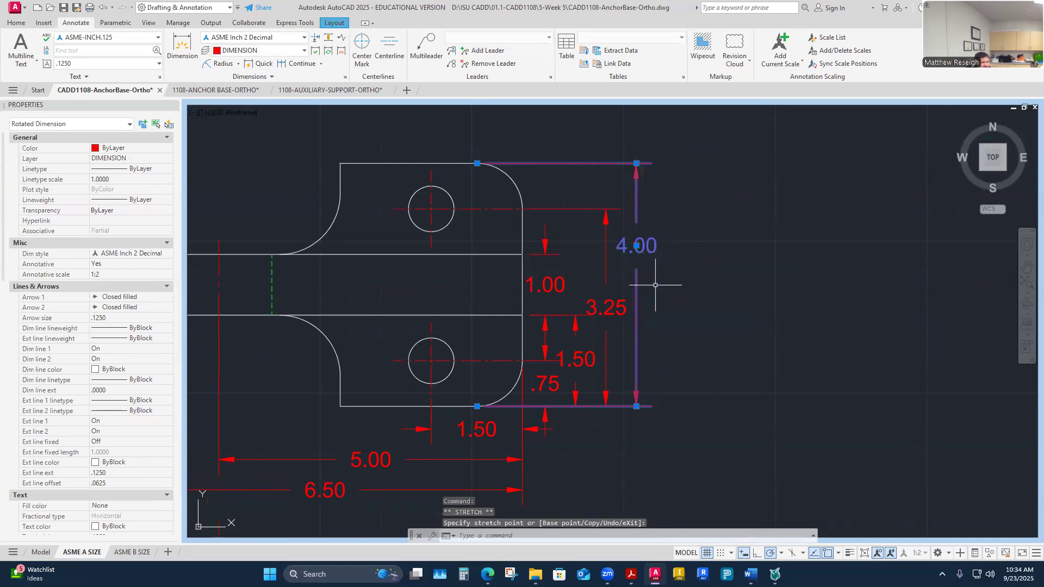
pyautogui.press('Escape')
# Move the 3.25 dimension's text up along its dimension line by about 0.38, level with the 1.00 text.
pyautogui.click(605, 307)
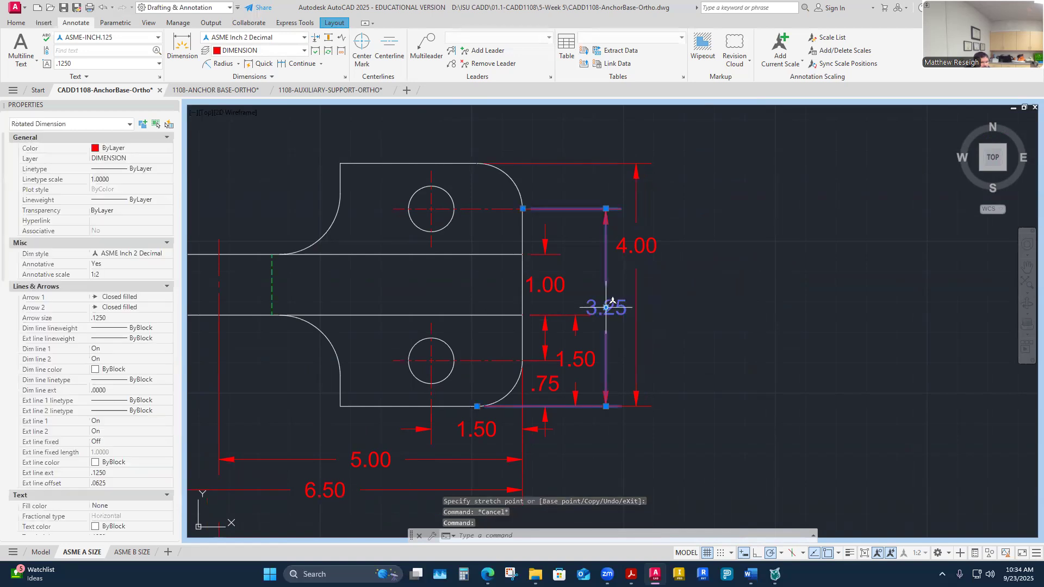
pyautogui.click(605, 307)
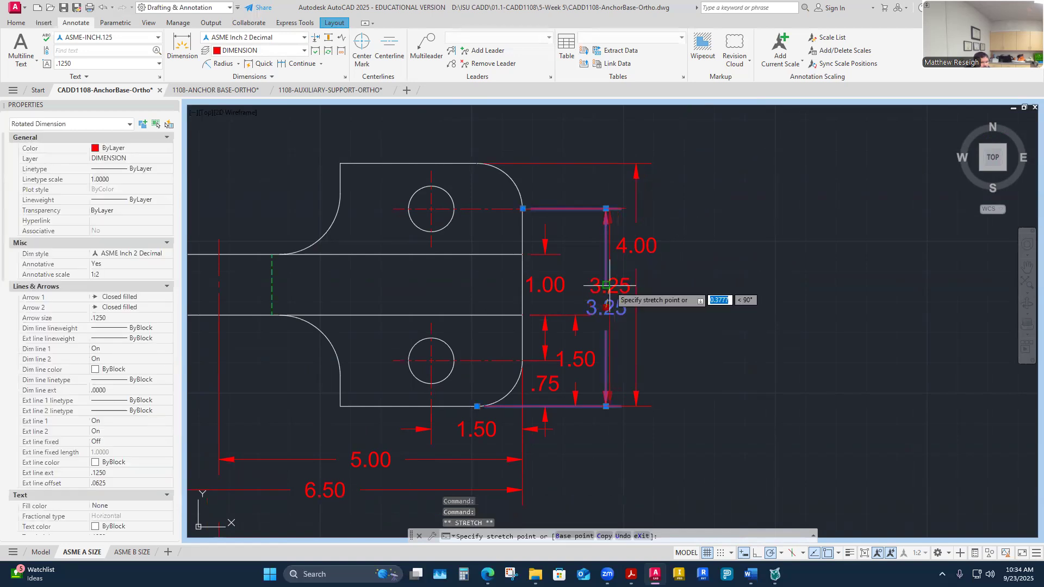
pyautogui.click(609, 285)
pyautogui.press('Escape')
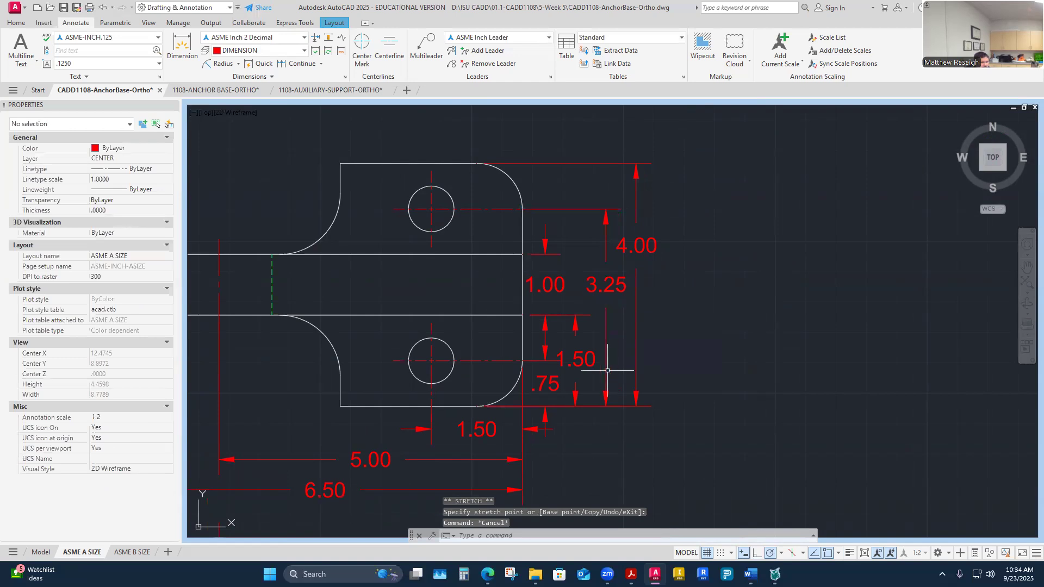
# Stretch the 1.50 height dimension slightly outward and its text slightly up, clear of the .75 dimension.
pyautogui.click(576, 359)
pyautogui.click(577, 358)
pyautogui.rightClick(584, 345)
pyautogui.press('Escape')
pyautogui.rightClick(592, 349)
pyautogui.press('Escape')
pyautogui.click(591, 333)
pyautogui.press('Escape')
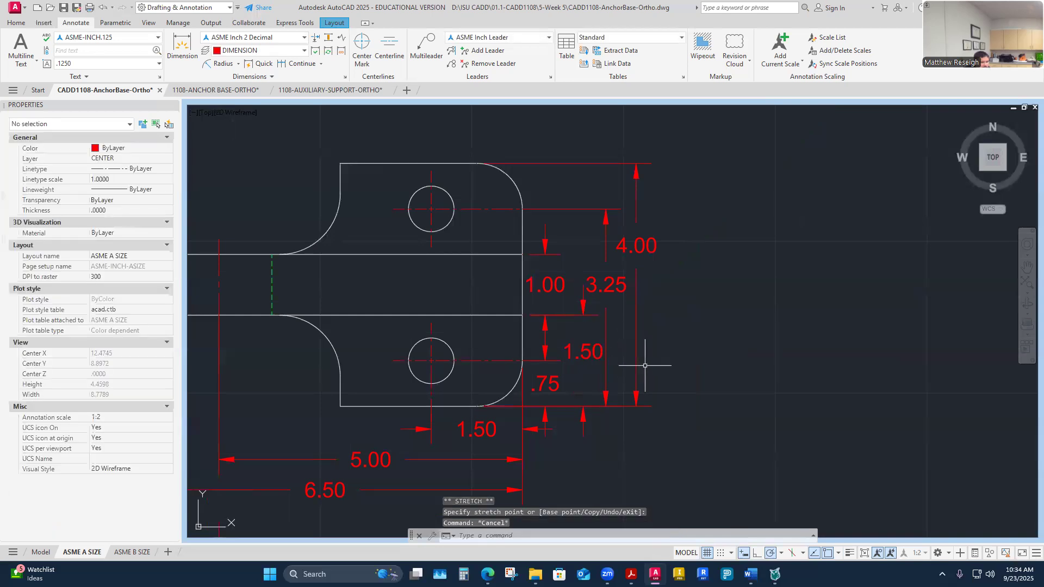
# Space the 3.25 and 4.00 dimensions from the 1.50 height dimension as the base using Auto spacing.
pyautogui.click(326, 40)
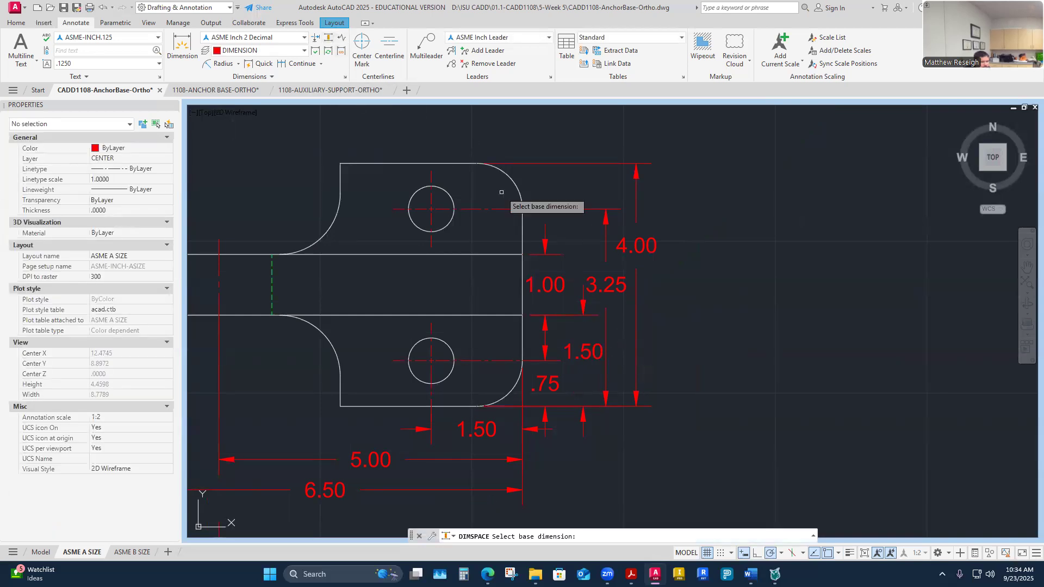
pyautogui.click(587, 351)
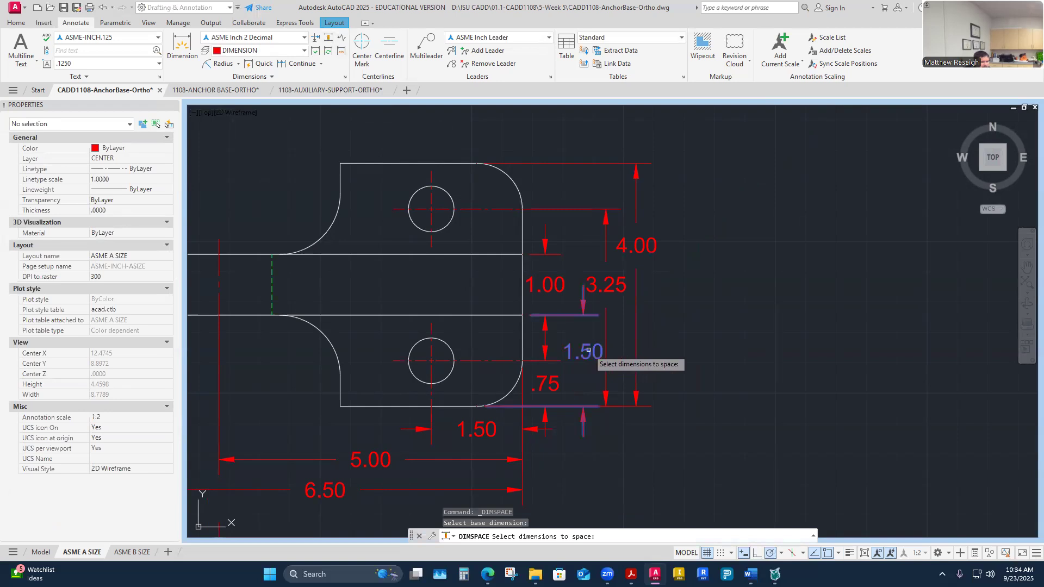
pyautogui.click(619, 286)
pyautogui.click(643, 250)
pyautogui.press('Return')
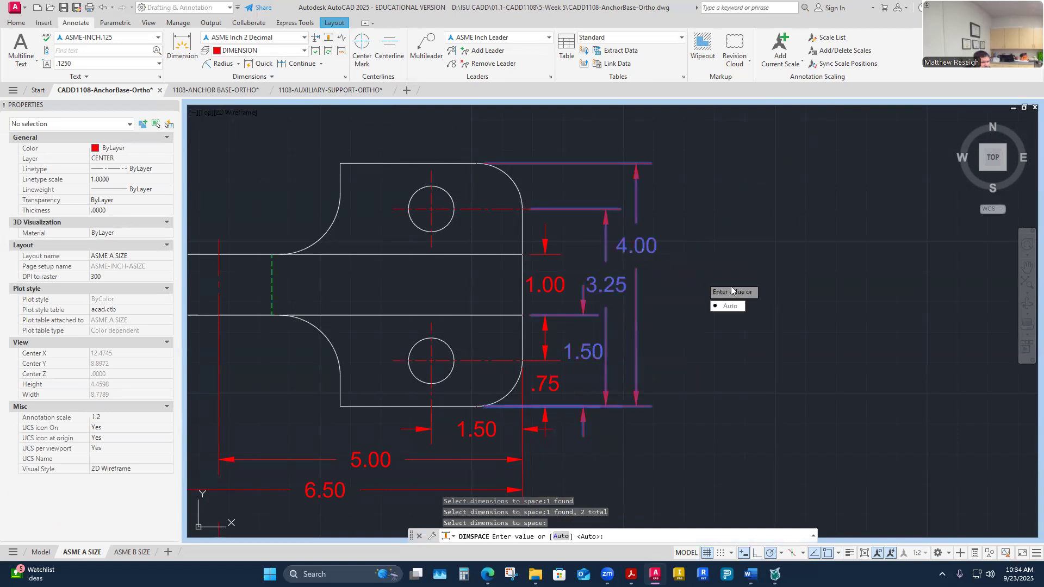
pyautogui.write('A')
pyautogui.press('Return')
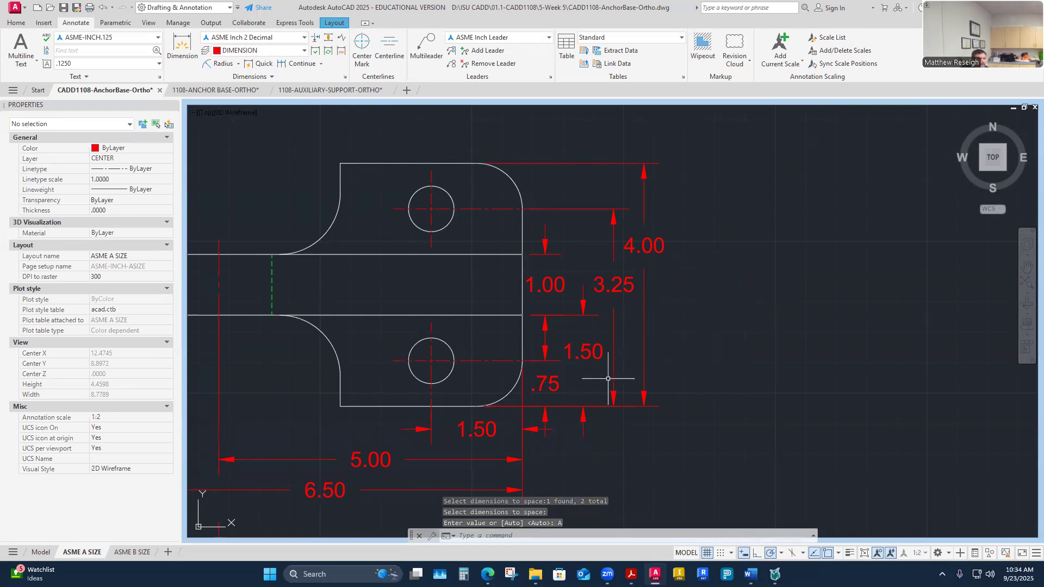
pyautogui.scroll(-2, 757, 348)
pyautogui.scroll(2, 729, 376)
pyautogui.scroll(2, 729, 375)
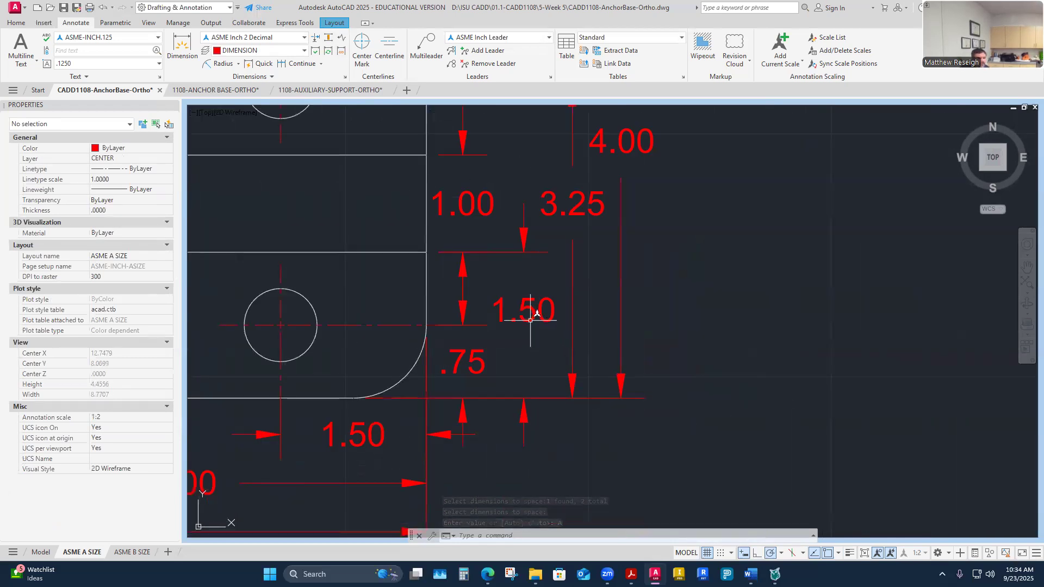
pyautogui.click(536, 305)
pyautogui.click(524, 309)
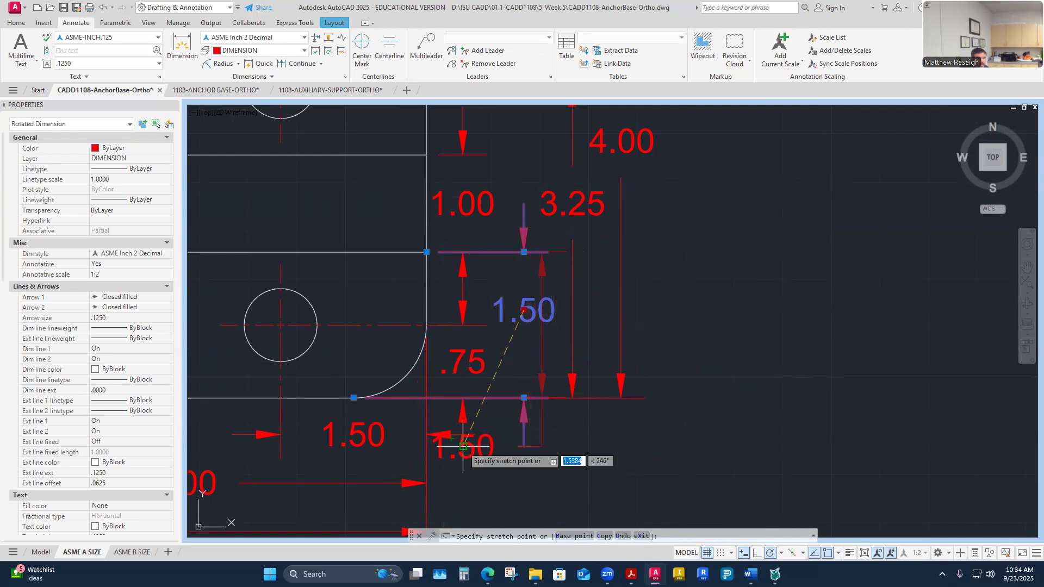
pyautogui.press('Escape')
pyautogui.press('Escape')
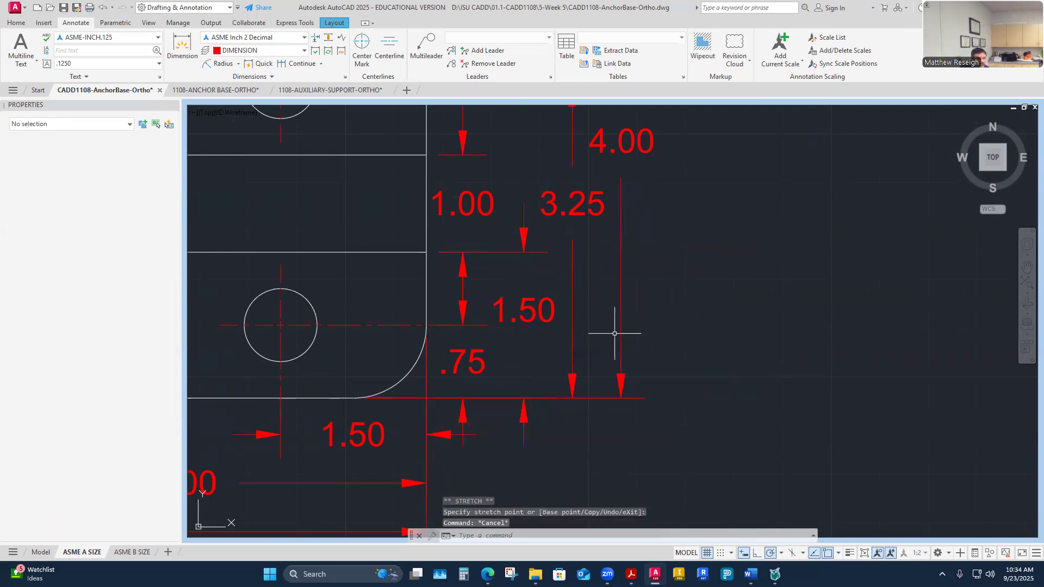
pyautogui.scroll(-4, 636, 354)
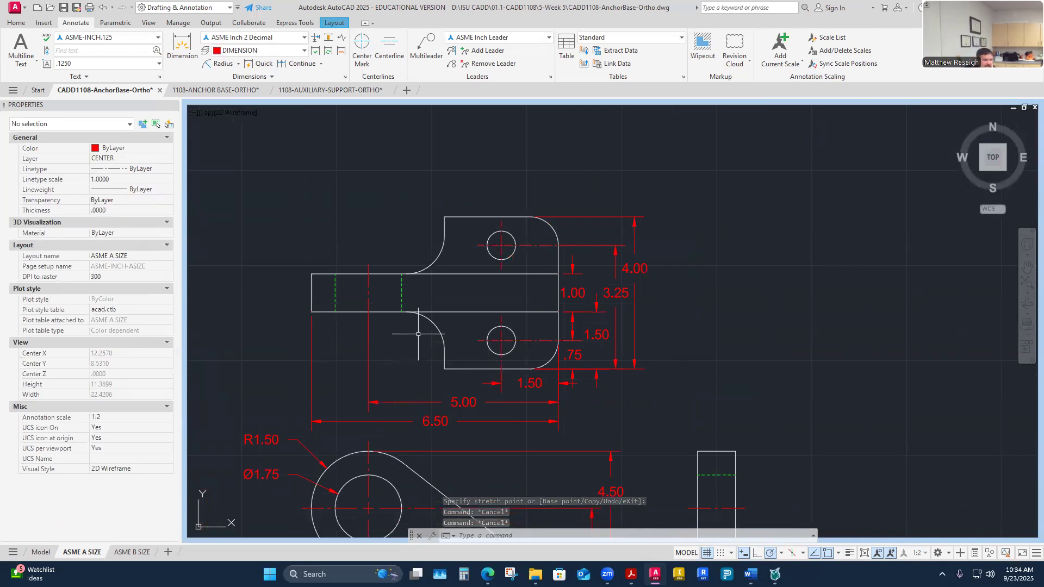
# Add a radius dimension to the top view's upper concave fillet, with its text outside the outline, up and to the left.
pyautogui.click(224, 59)
pyautogui.scroll(2, 376, 337)
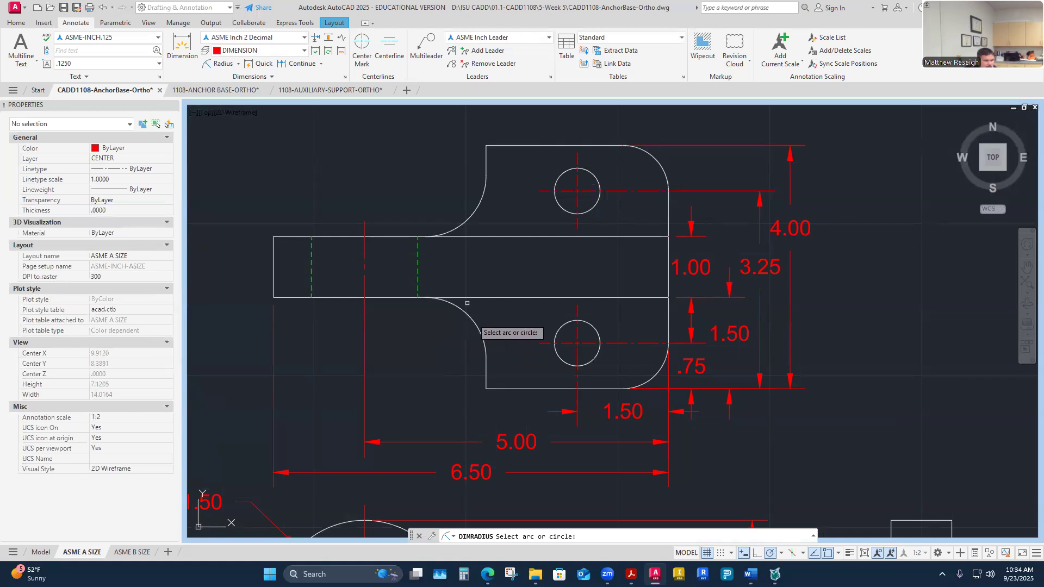
pyautogui.click(474, 212)
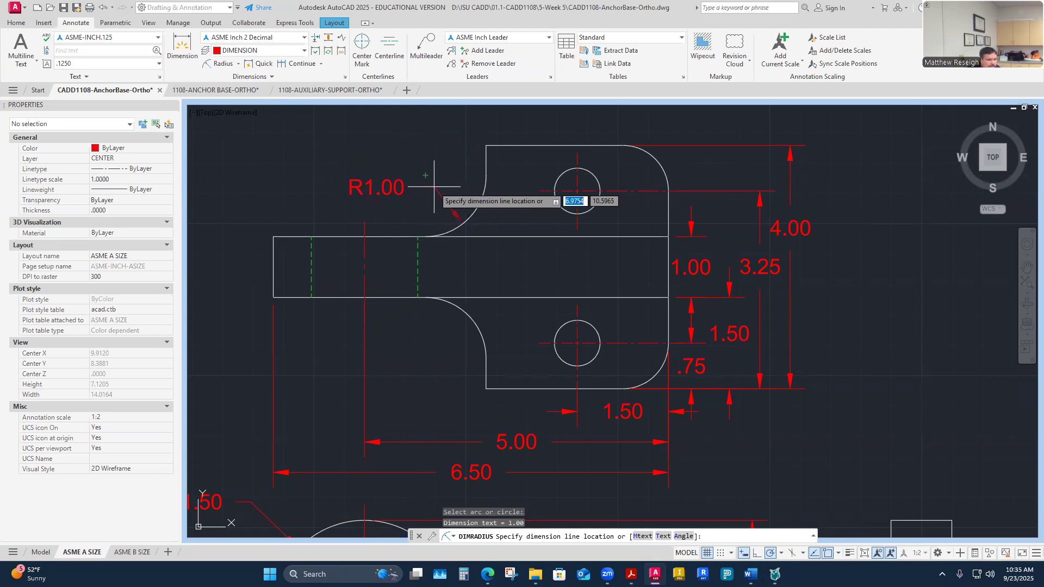
pyautogui.click(434, 186)
pyautogui.press('Escape')
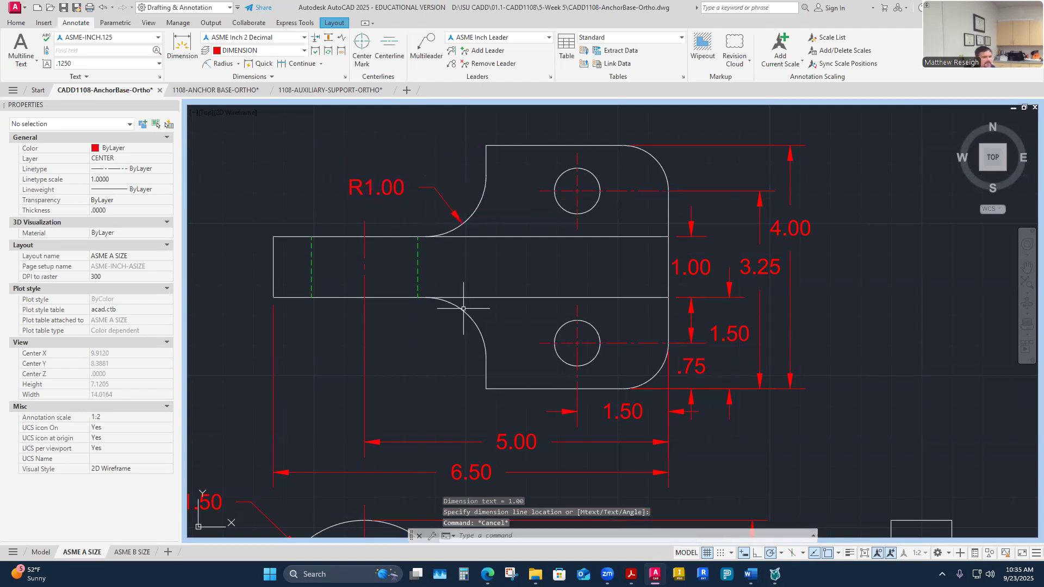
pyautogui.press('Escape')
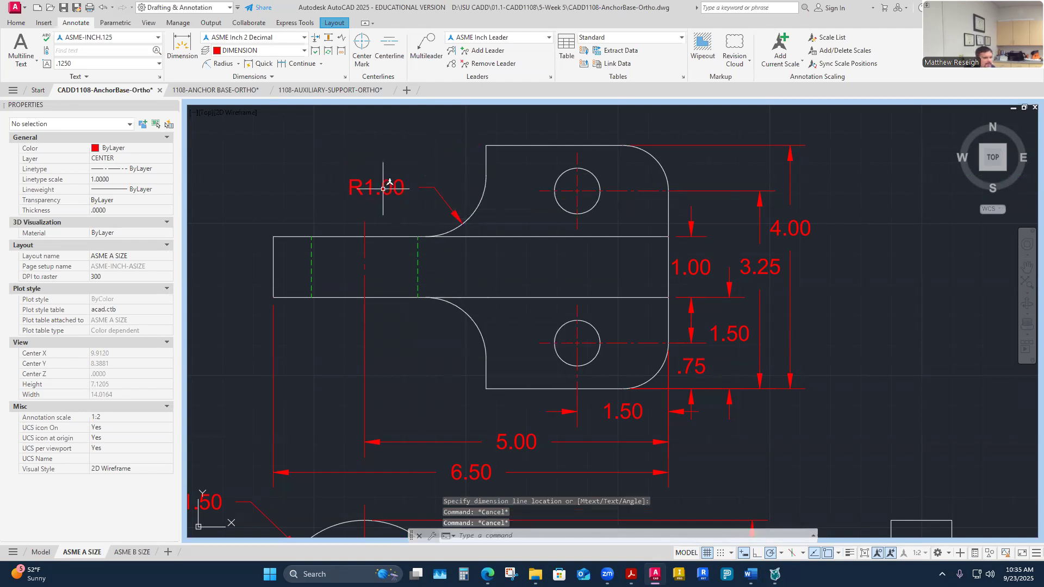
# Prefix the concave fillet's radius dimension text with "2X " so that it reads 2X R1.00.
pyautogui.click(454, 212)
pyautogui.doubleClick(377, 187)
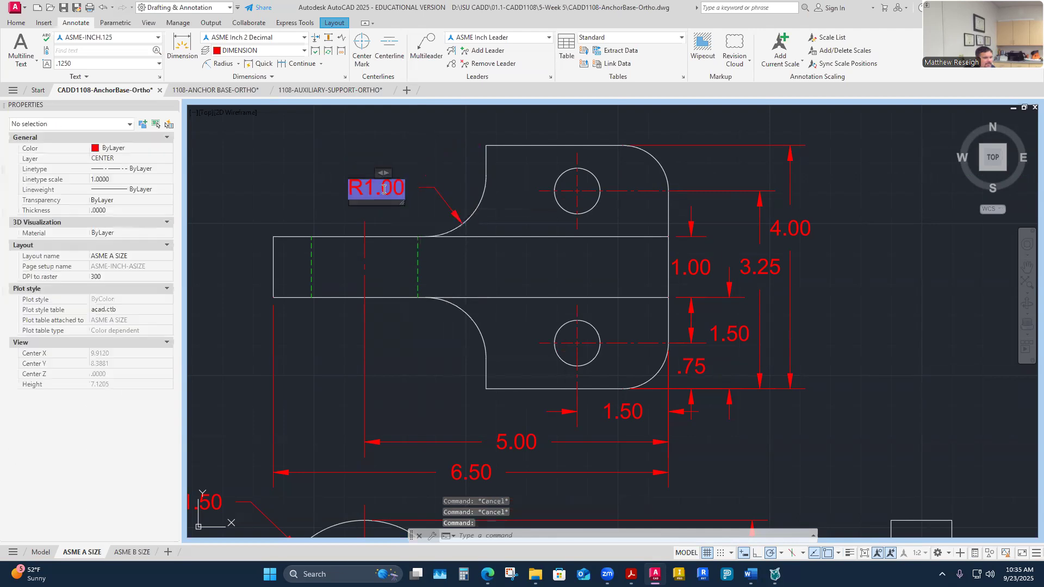
pyautogui.click(349, 190)
pyautogui.write('2x')
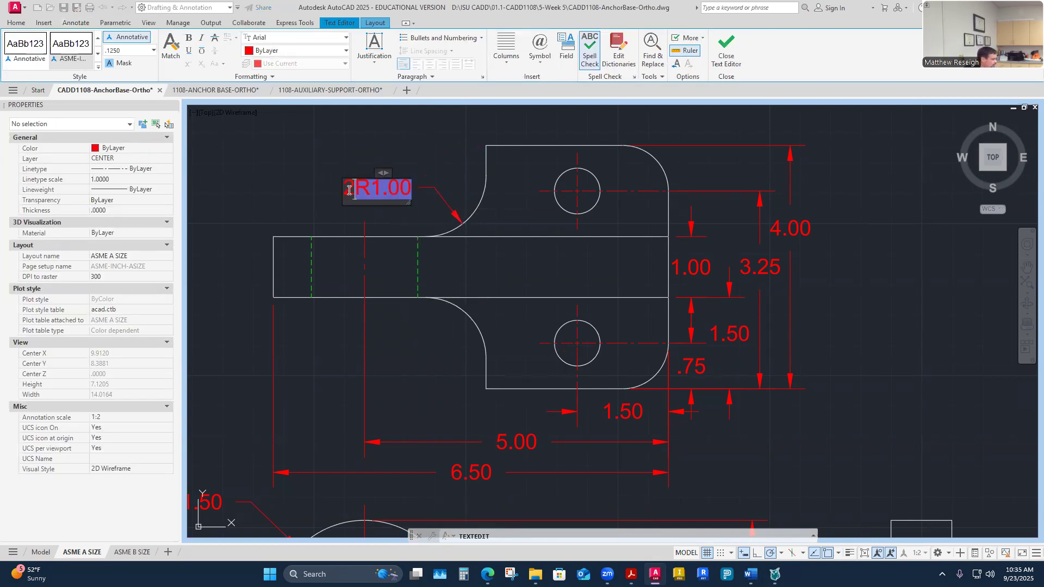
pyautogui.press('BackSpace')
pyautogui.write('X')
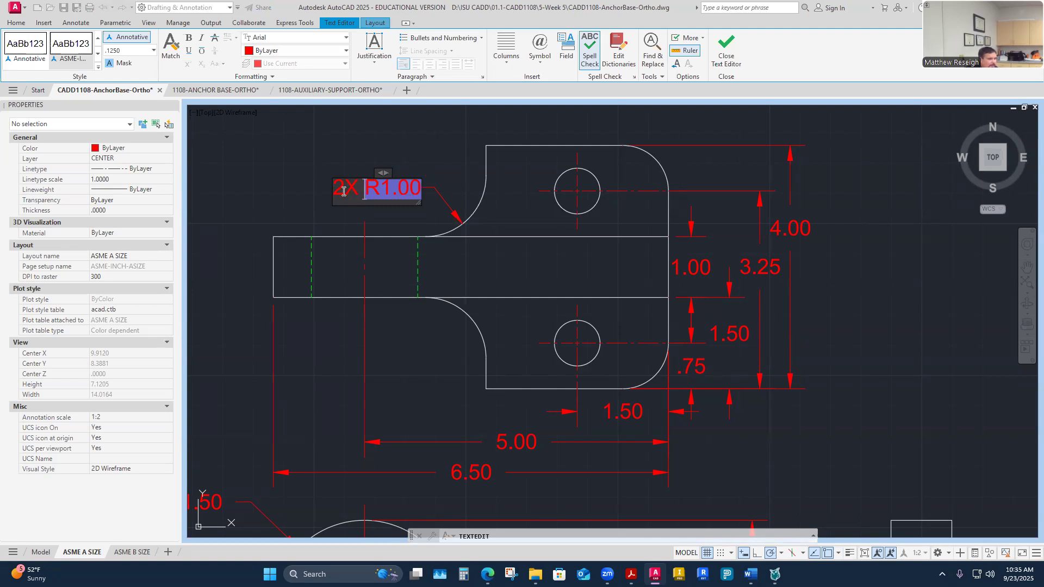
pyautogui.click(357, 154)
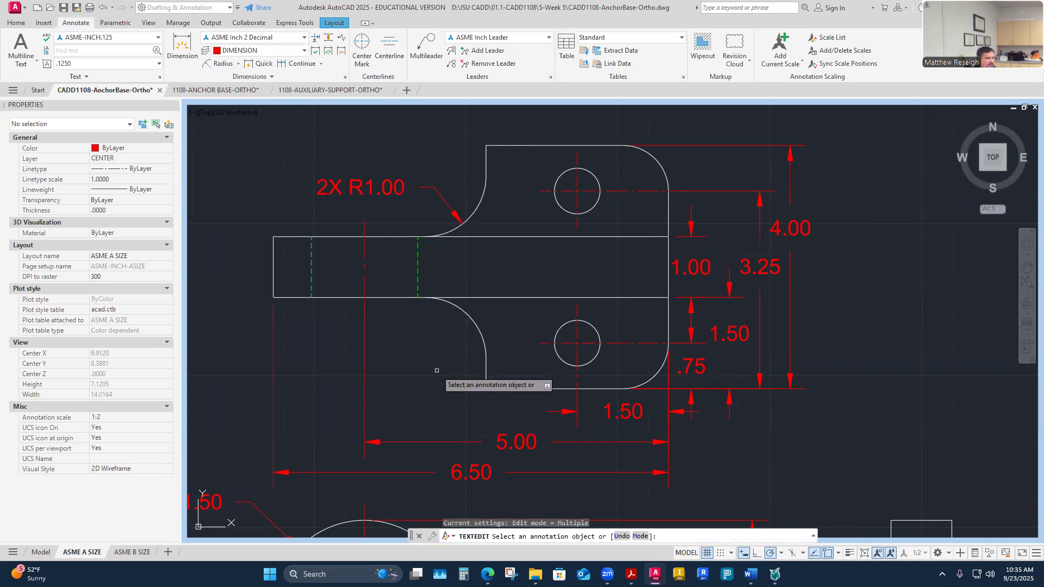
# Add a diameter dimension to the top view's upper hole, with its text above the outline to the upper left.
pyautogui.scroll(-4, 412, 339)
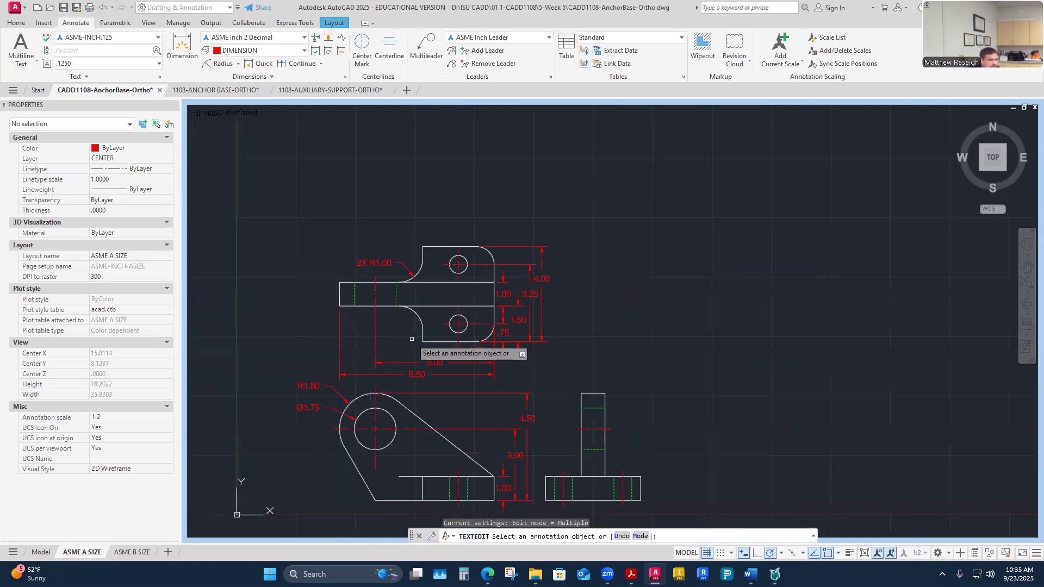
pyautogui.scroll(2, 412, 339)
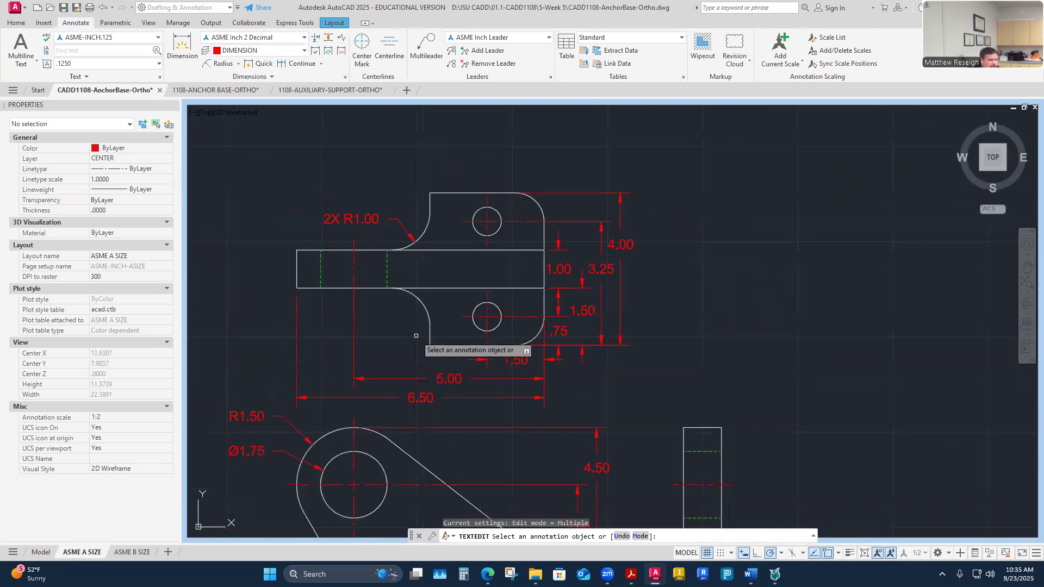
pyautogui.scroll(2, 485, 318)
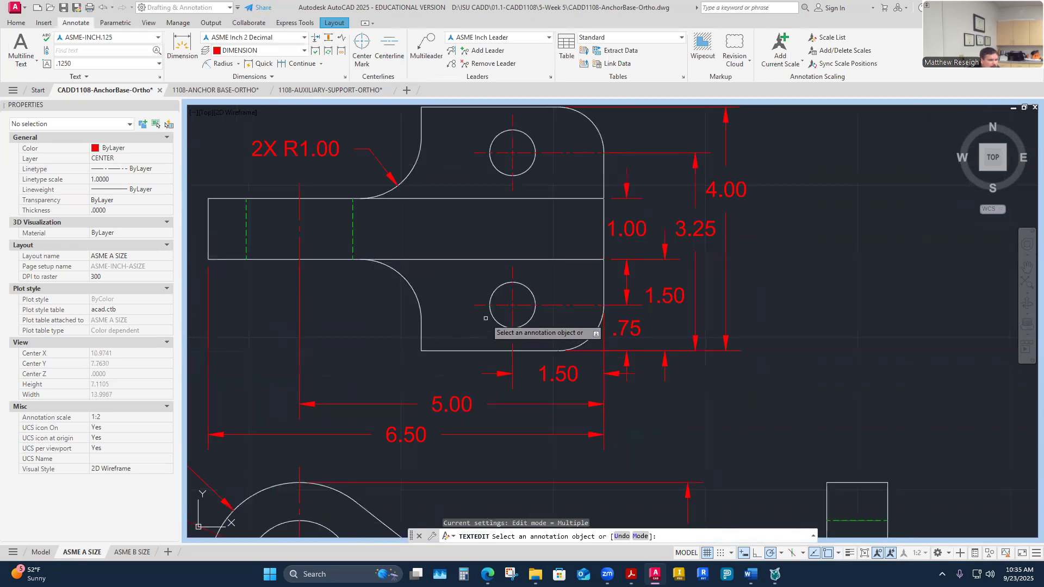
pyautogui.click(238, 64)
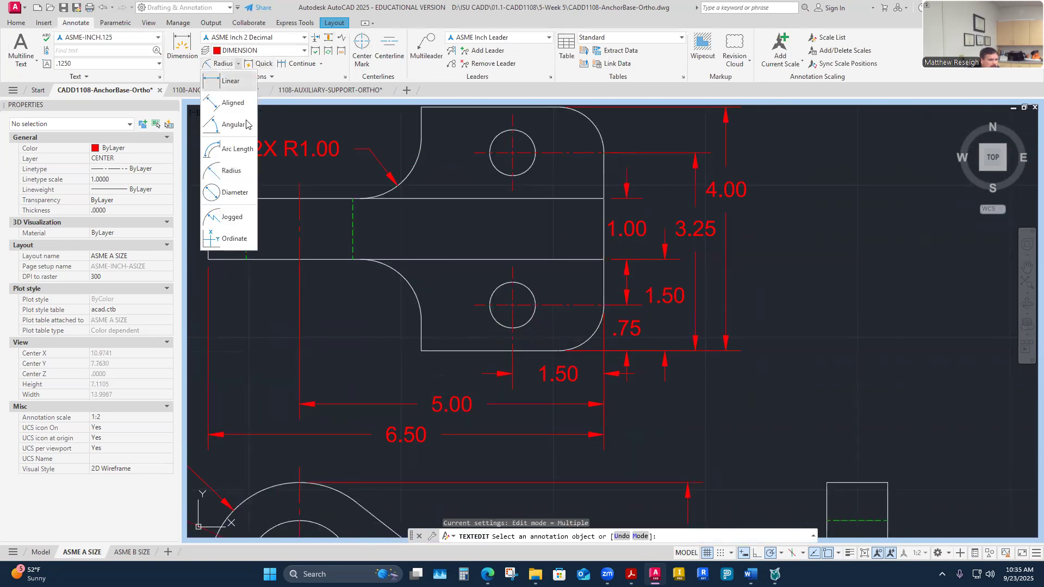
pyautogui.click(237, 193)
pyautogui.scroll(-1, 354, 305)
pyautogui.scroll(1, 353, 306)
pyautogui.scroll(-2, 484, 317)
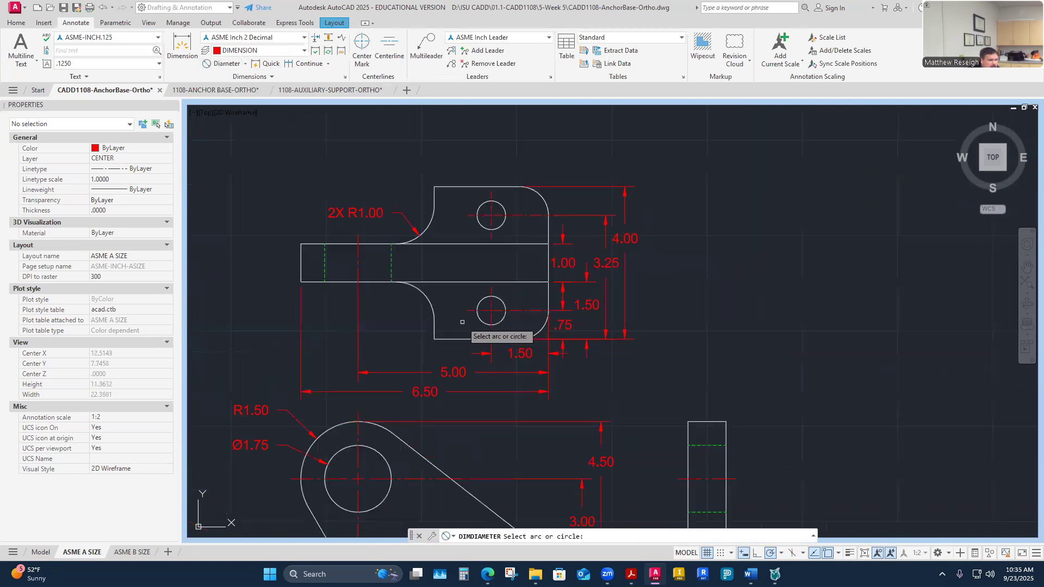
pyautogui.scroll(2, 464, 212)
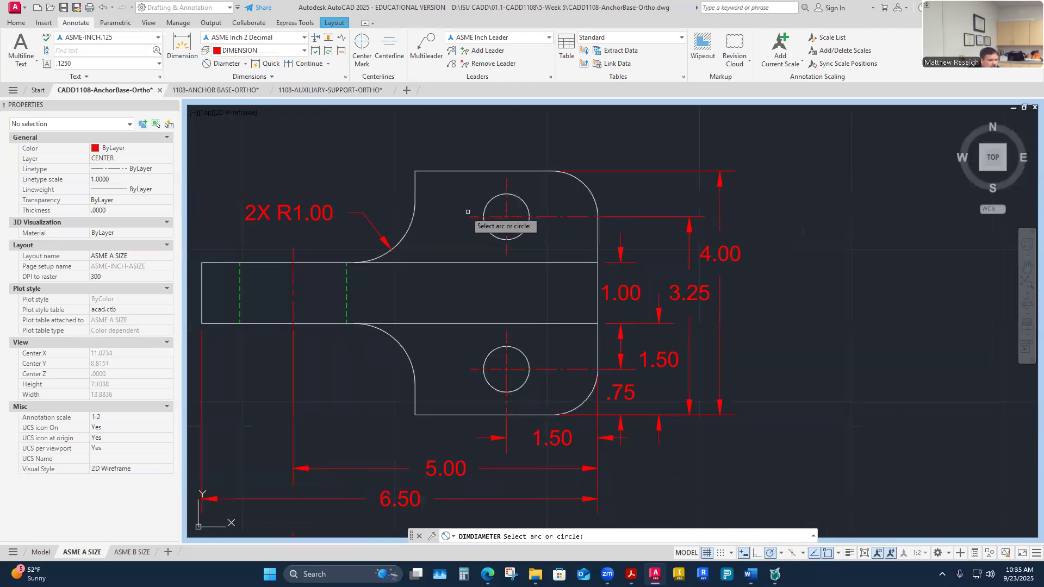
pyautogui.click(486, 202)
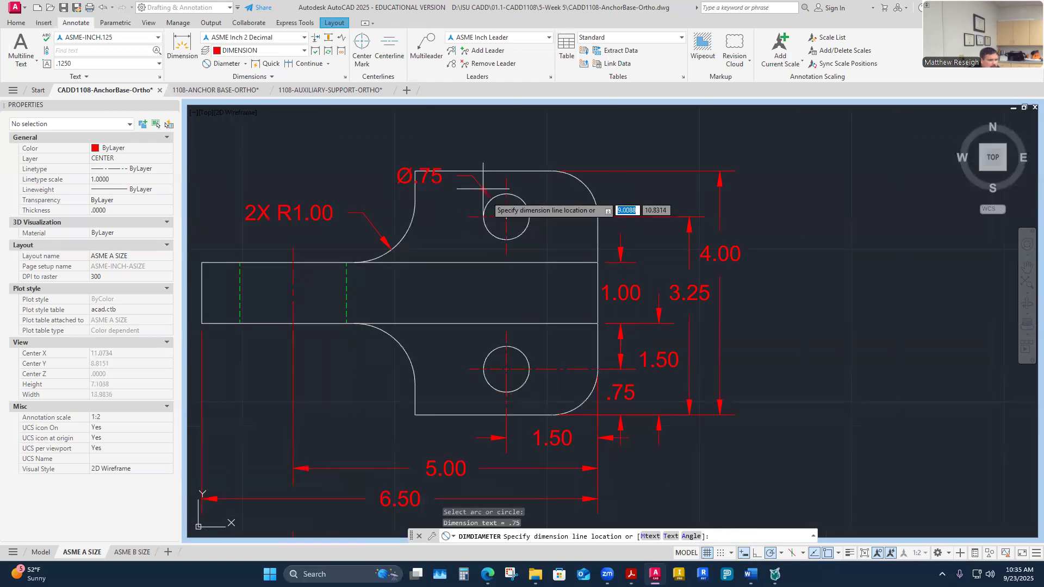
pyautogui.click(451, 136)
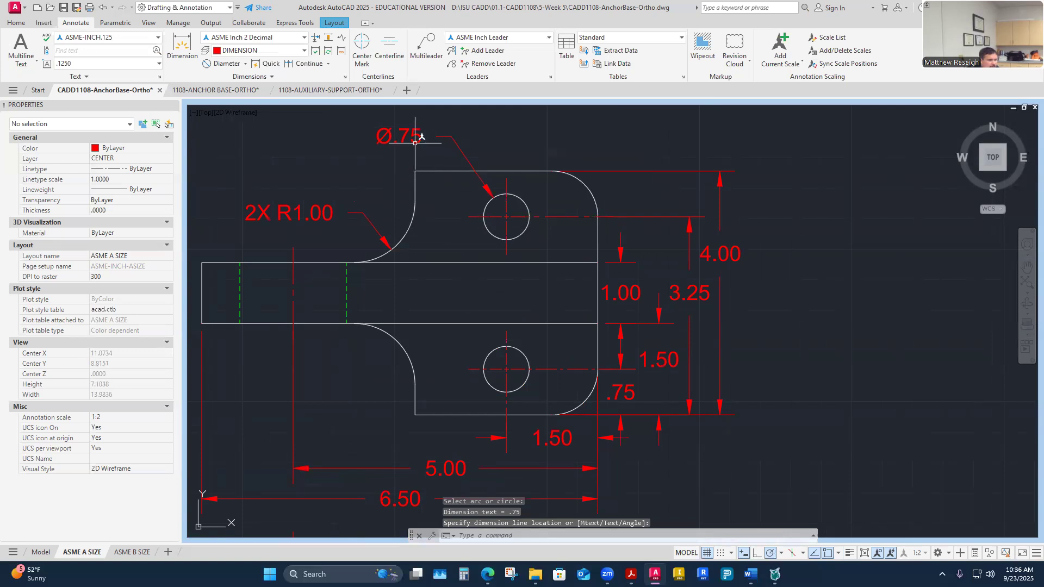
pyautogui.rightClick(486, 154)
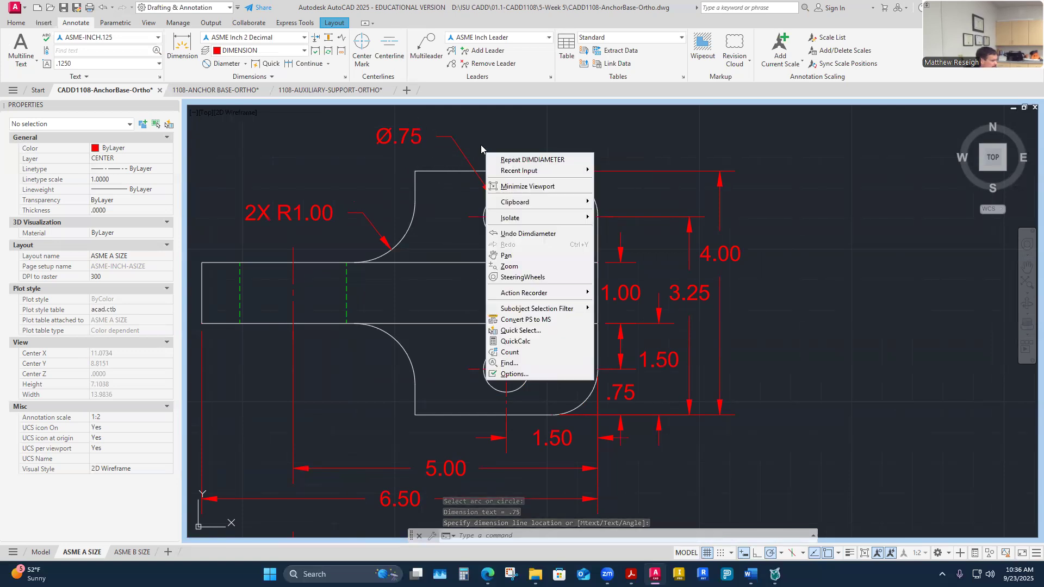
pyautogui.press('Escape')
# Prefix the upper hole's diameter dimension text with "2X " so that it reads 2X Ø.75.
pyautogui.click(413, 141)
pyautogui.doubleClick(413, 140)
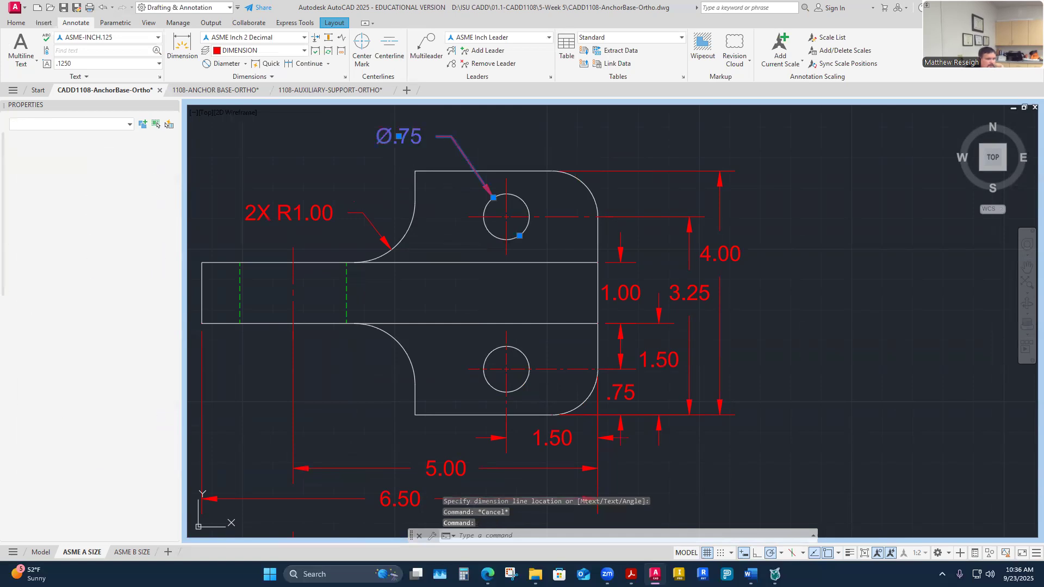
pyautogui.write('2X')
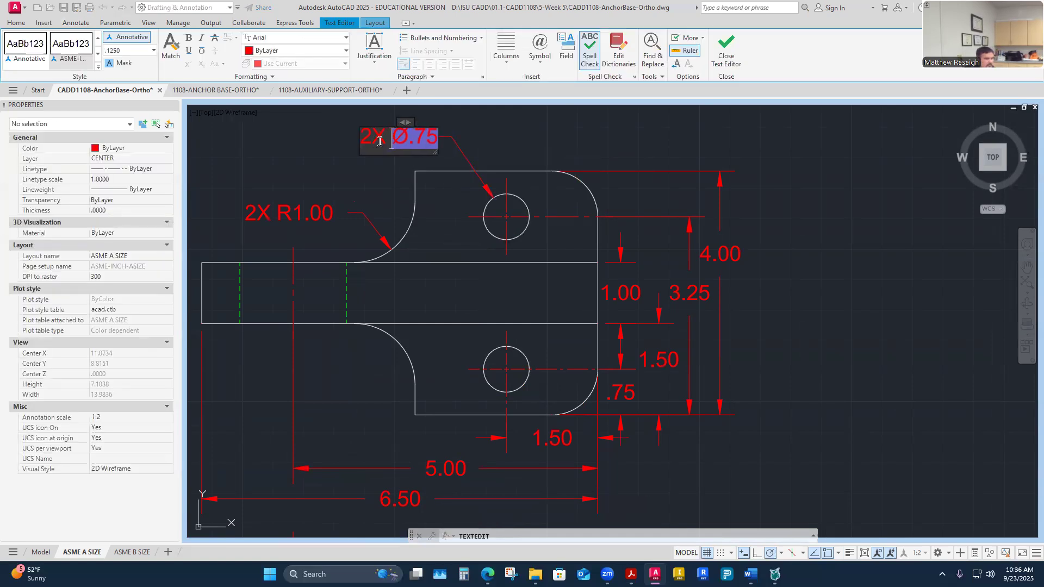
pyautogui.click(591, 156)
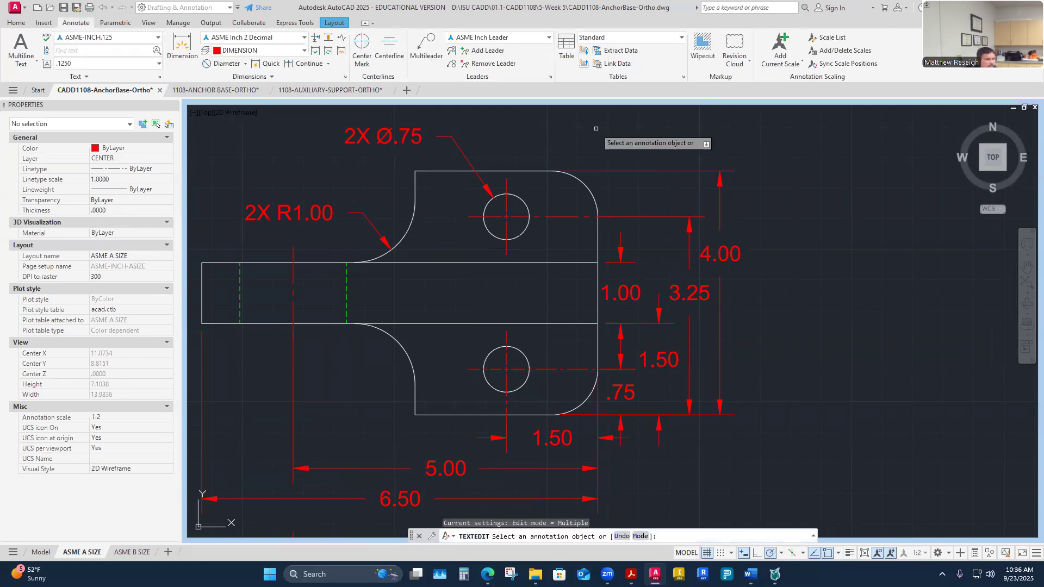
# Add a radius dimension to the top view's upper-right rounded corner, with its text outside the outline, up and to the right.
pyautogui.scroll(-5, 507, 279)
pyautogui.scroll(2, 512, 283)
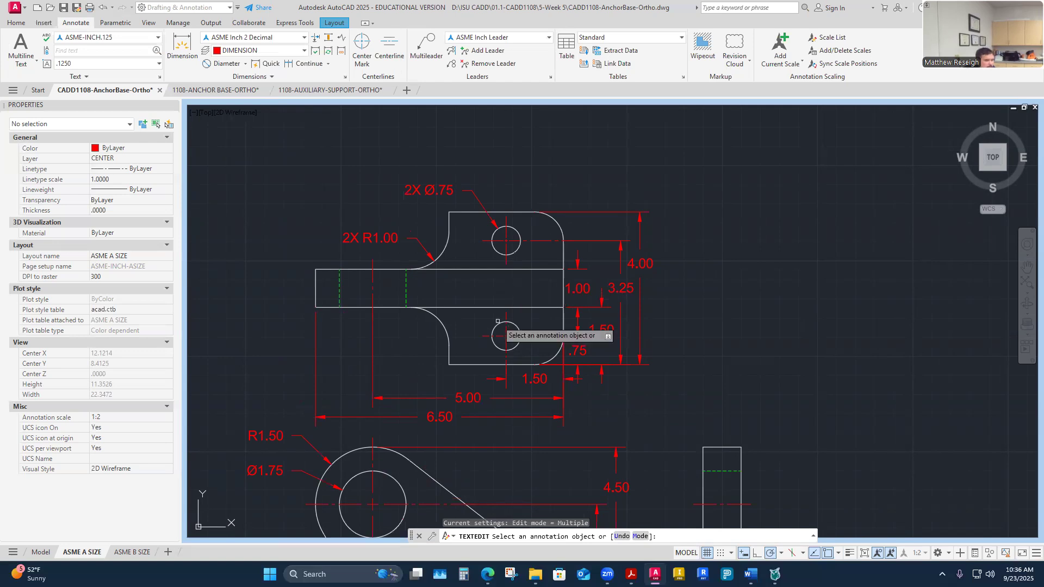
pyautogui.scroll(-3, 497, 320)
pyautogui.scroll(5, 517, 364)
pyautogui.scroll(-2, 517, 364)
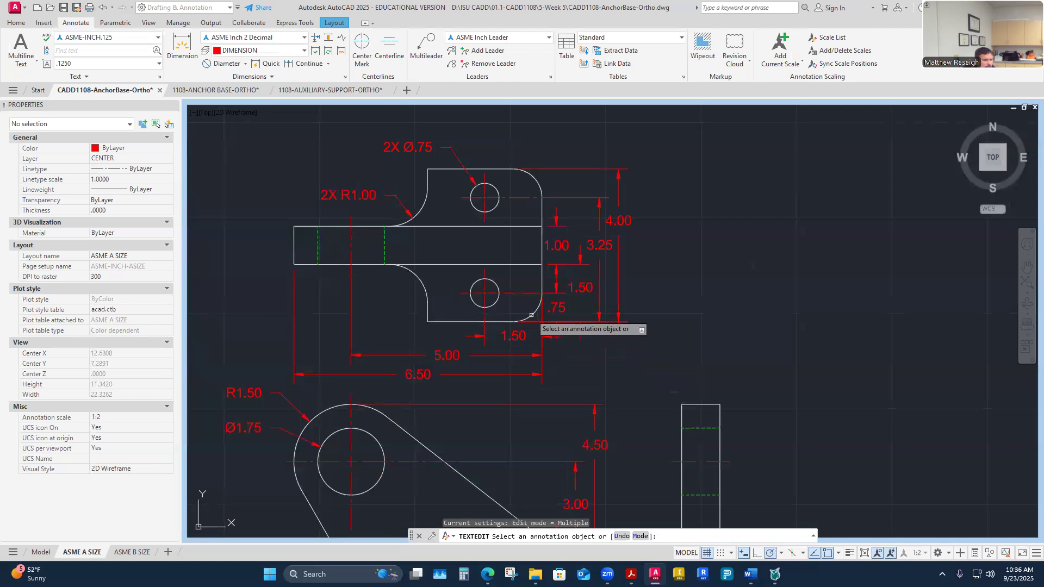
pyautogui.scroll(-4, 532, 352)
pyautogui.scroll(4, 541, 289)
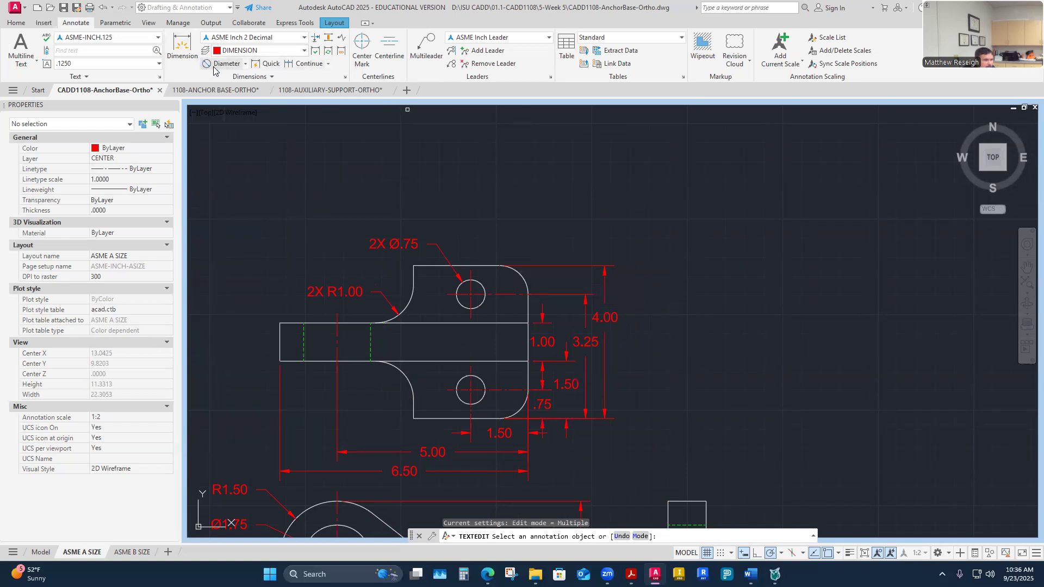
pyautogui.click(244, 68)
pyautogui.click(234, 171)
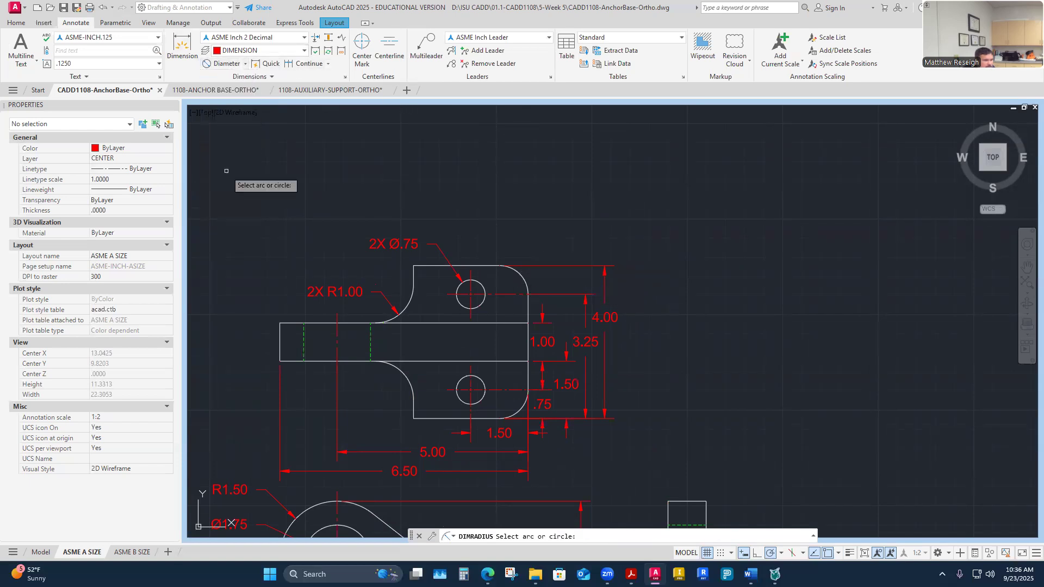
pyautogui.scroll(2, 543, 279)
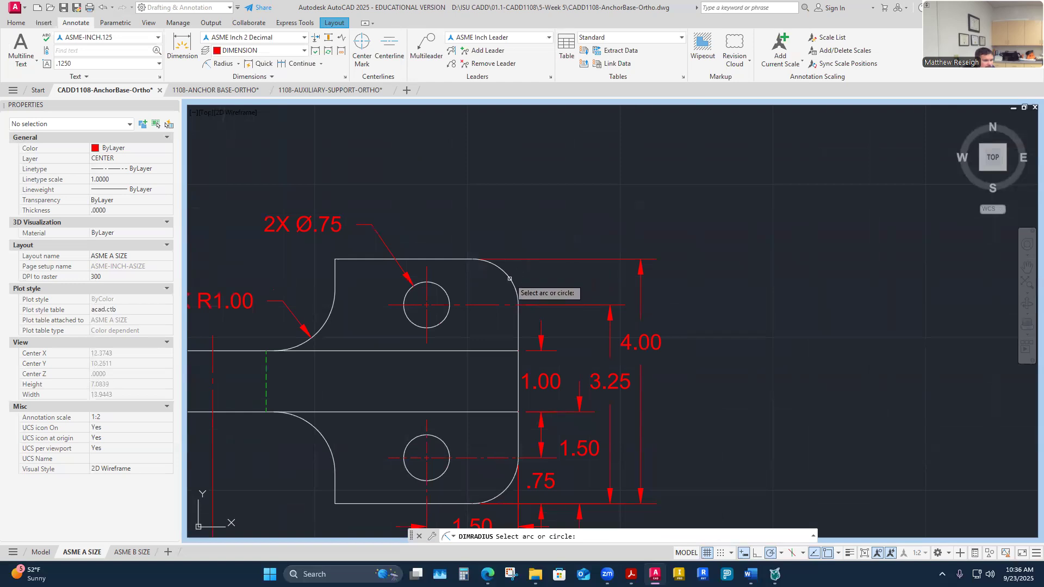
pyautogui.click(511, 275)
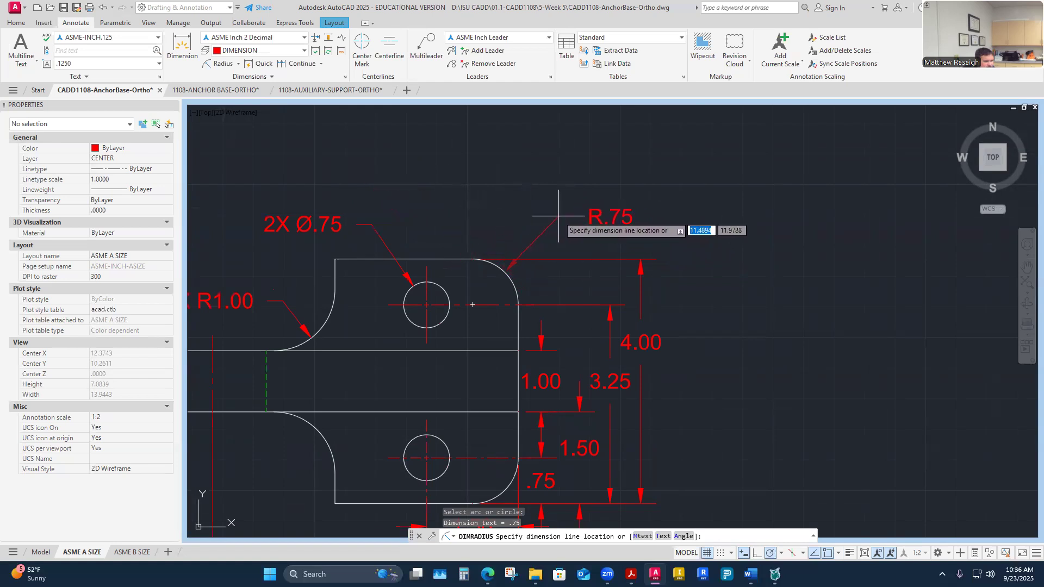
pyautogui.click(537, 231)
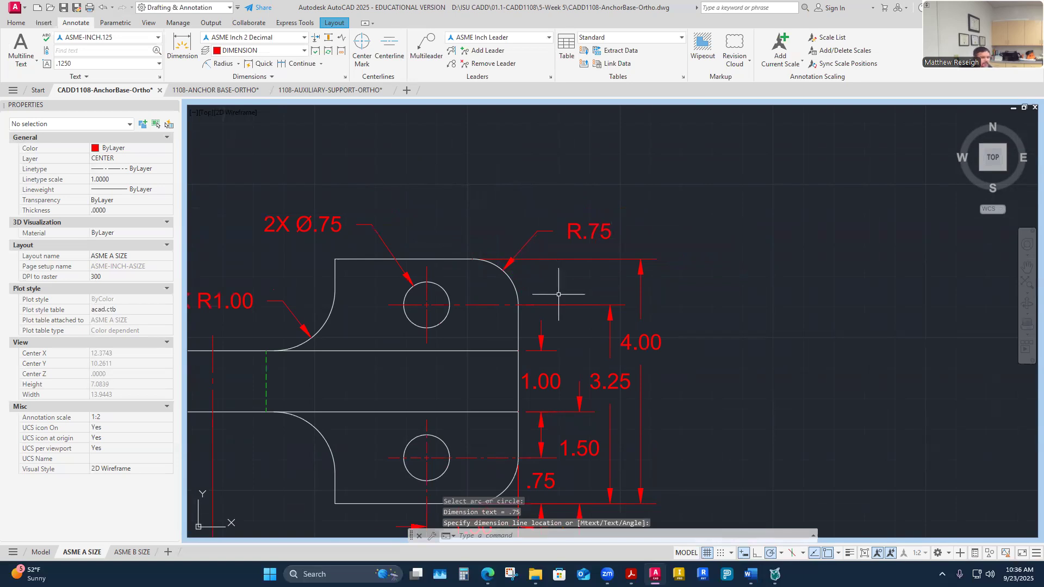
# Prefix the rounded corner's radius dimension text with "2X " so that it reads 2X R.75, and finish the text edit.
pyautogui.doubleClick(576, 234)
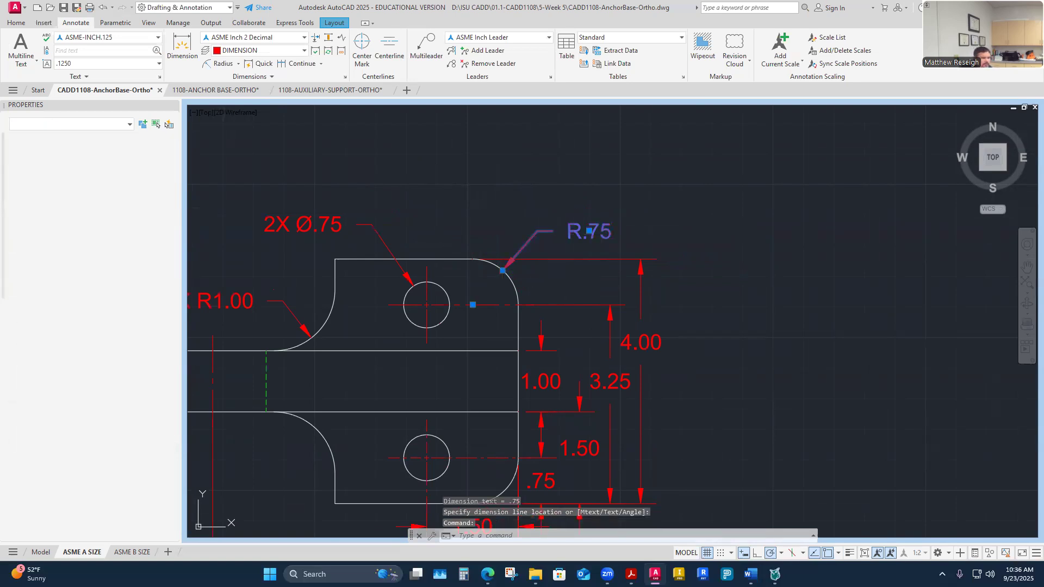
pyautogui.write('2')
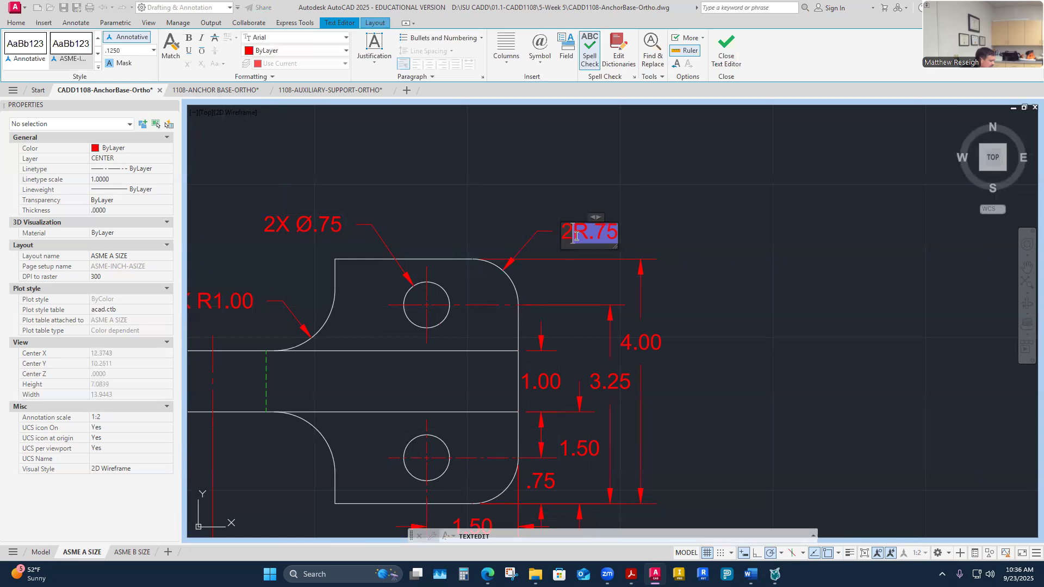
pyautogui.write('X')
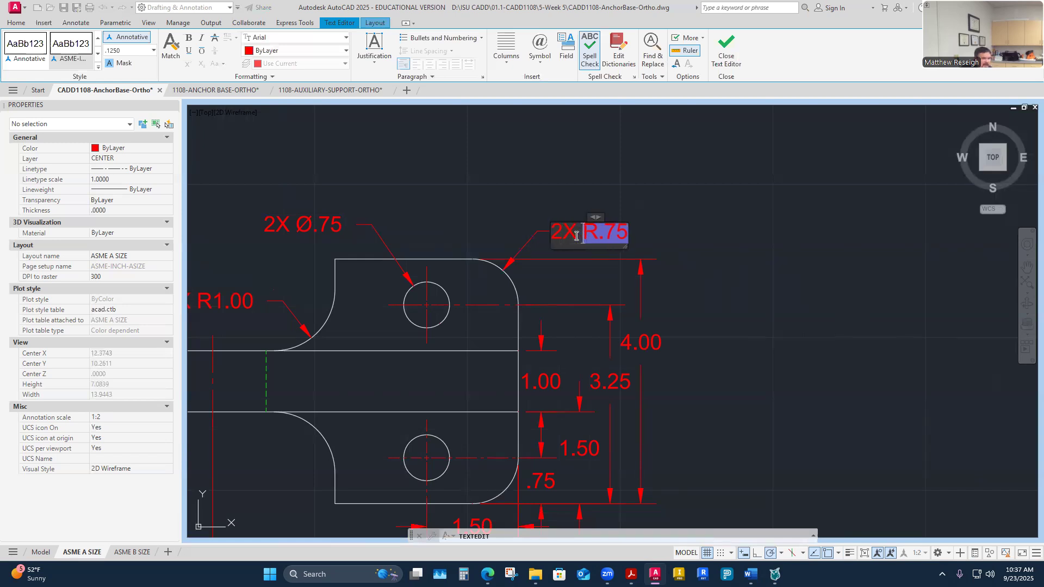
pyautogui.click(692, 244)
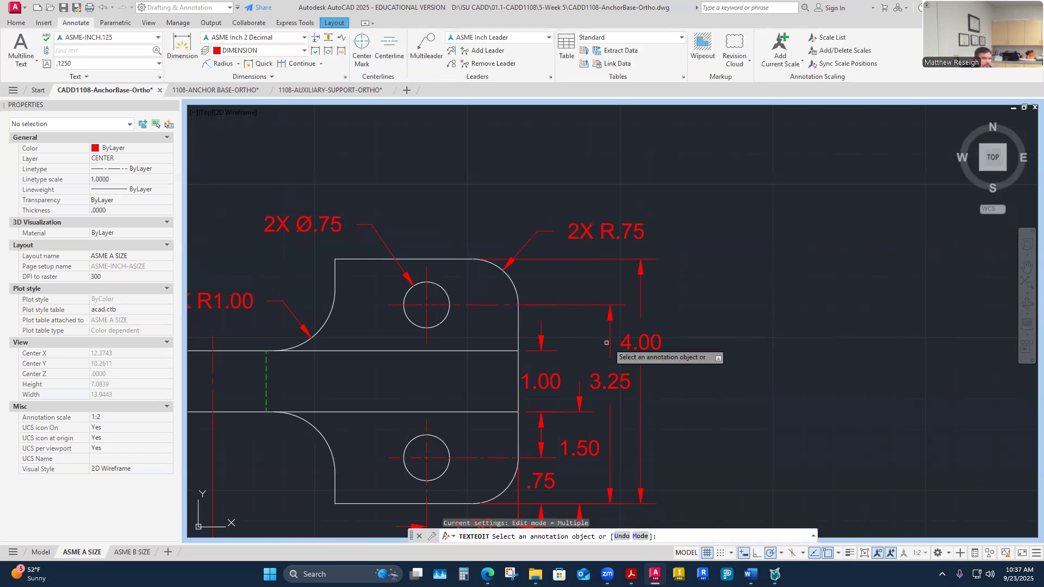
# Examine the dimension layout of the views, especially the 2X R.75 leader and the extension line at the top view's upper-right corner.
pyautogui.scroll(-2, 545, 320)
pyautogui.scroll(-2, 547, 422)
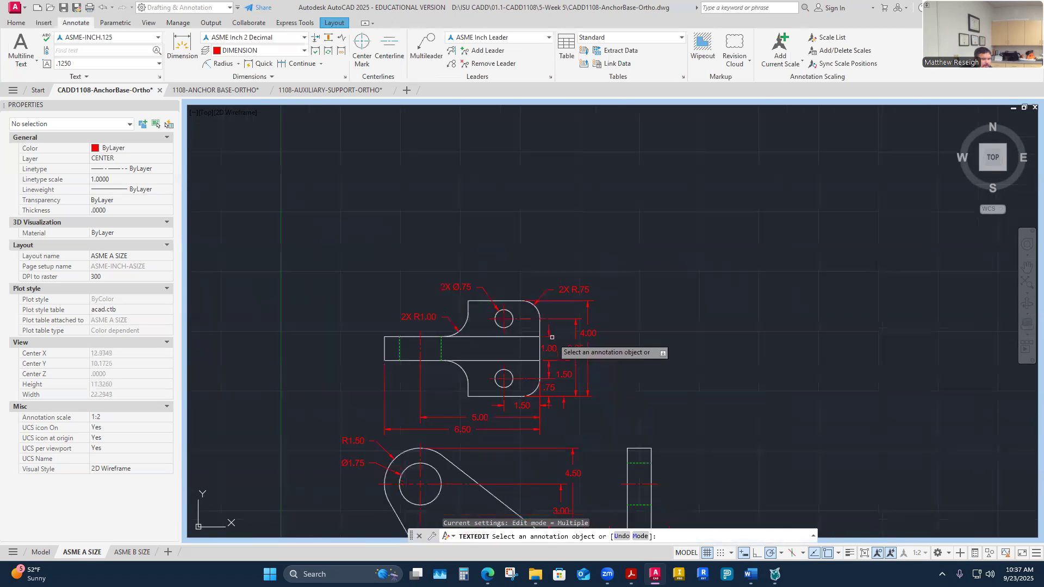
pyautogui.scroll(1, 546, 422)
pyautogui.scroll(-2, 538, 387)
pyautogui.scroll(1, 544, 454)
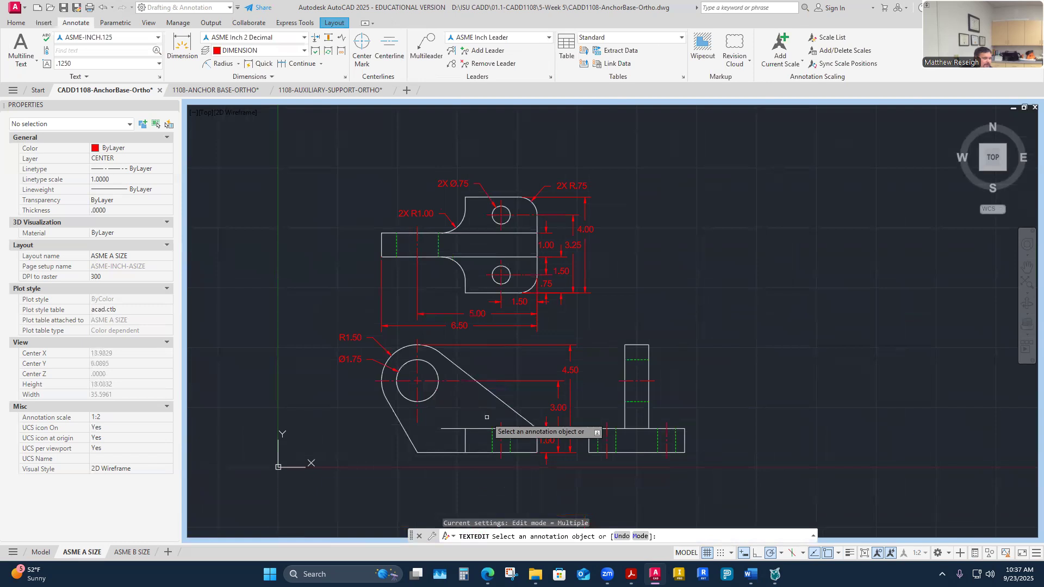
pyautogui.scroll(4, 545, 177)
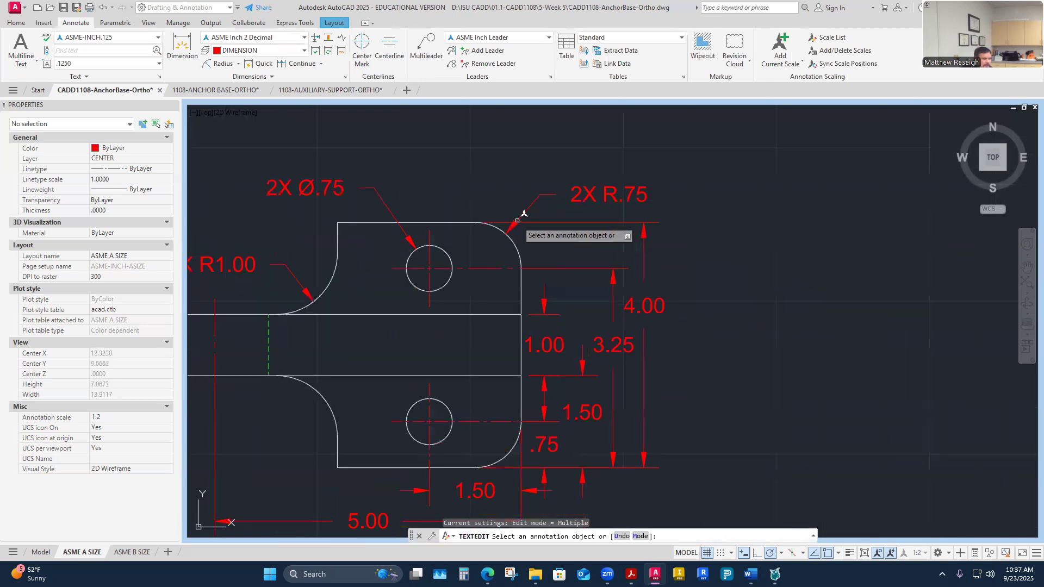
pyautogui.scroll(2, 543, 228)
pyautogui.press('Escape')
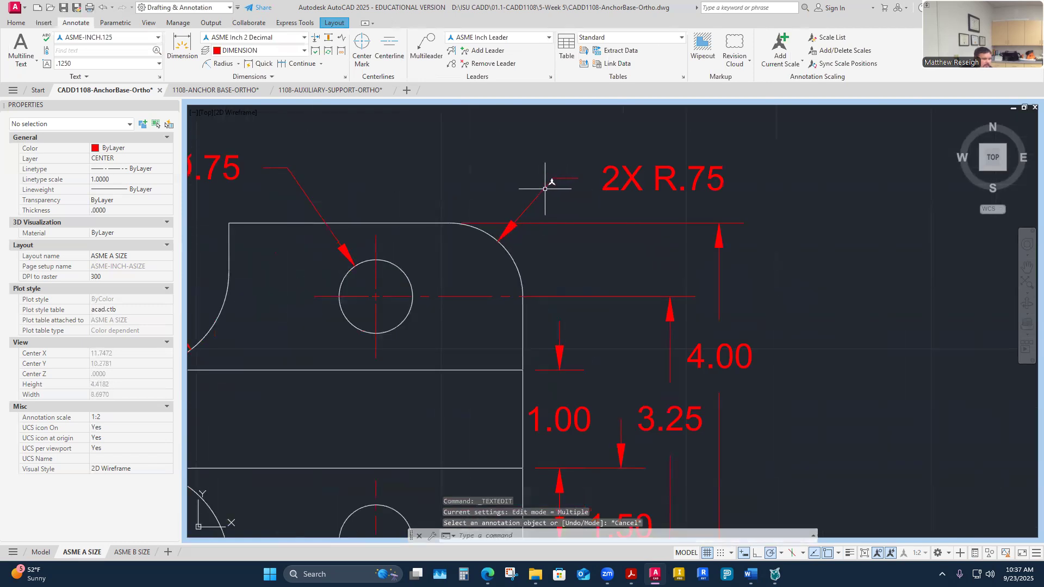
# Try to break the 4.00 dimension's upper extension line where the 2X R.75 leader crosses it.
pyautogui.click(545, 189)
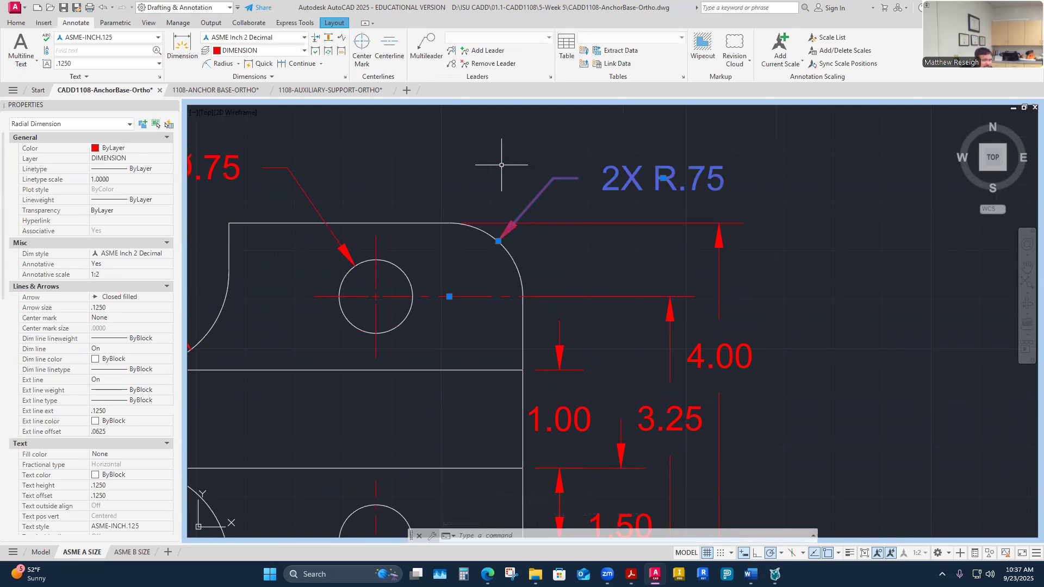
pyautogui.press('Escape')
pyautogui.press('Escape')
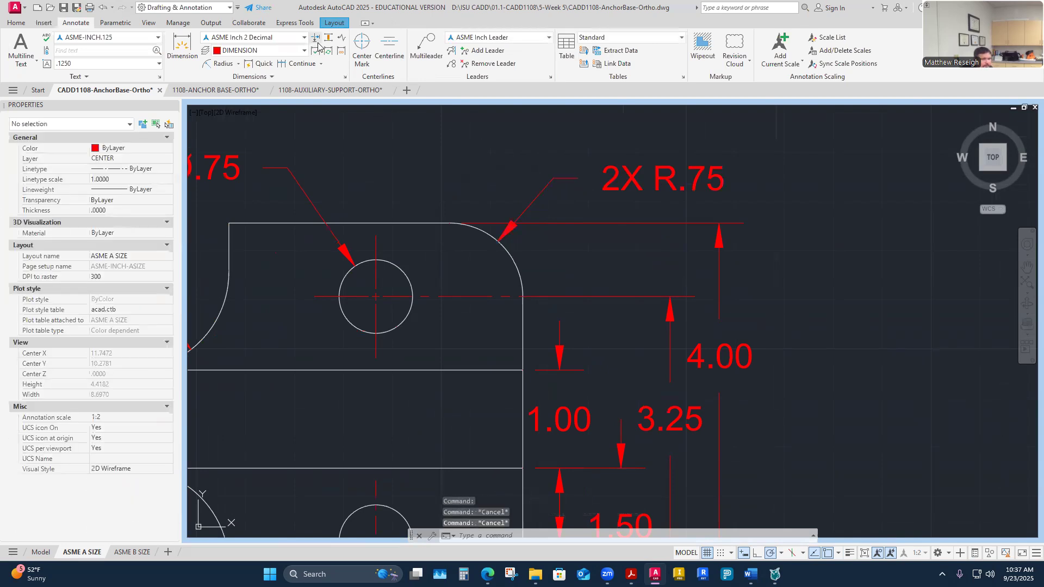
pyautogui.click(315, 38)
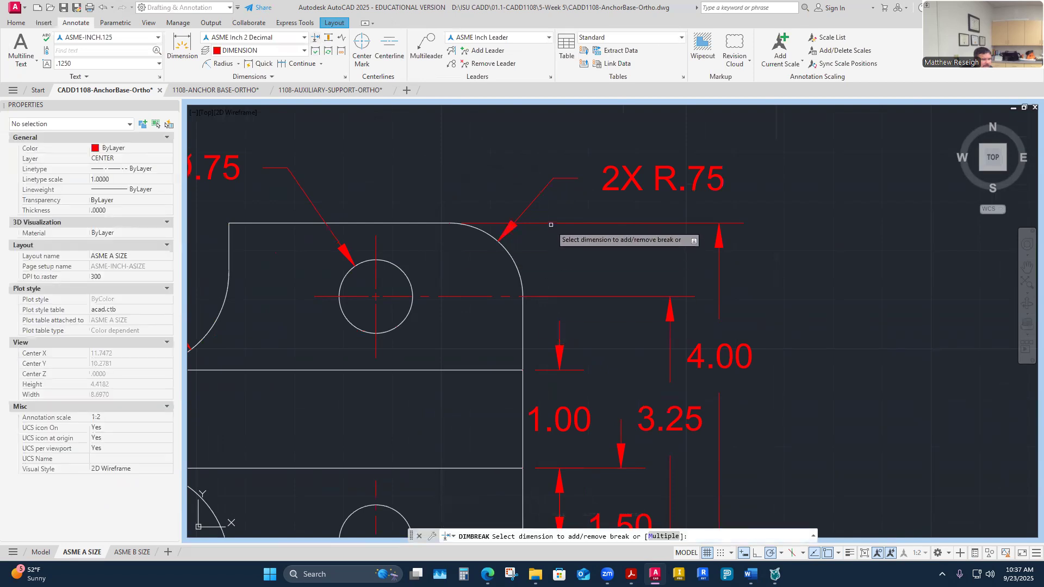
pyautogui.click(535, 202)
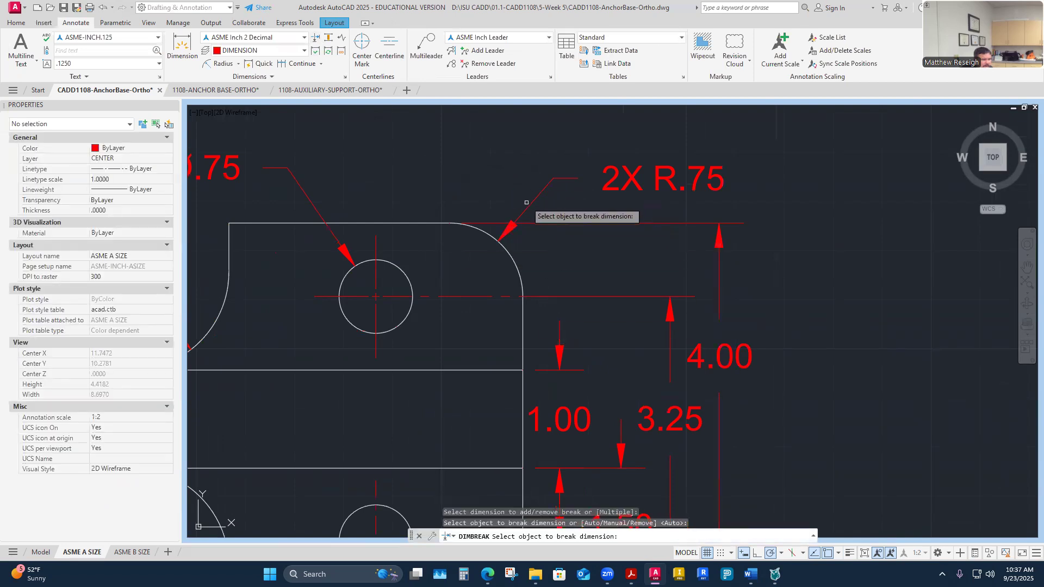
pyautogui.press('Escape')
pyautogui.press('Escape')
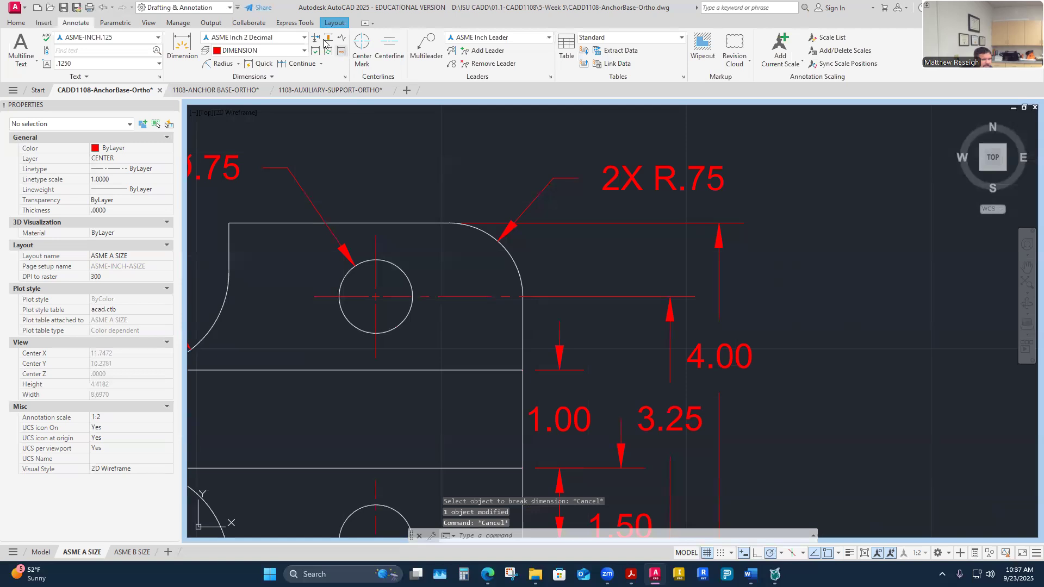
# Try to break the 2X R.75 radius dimension against the 4.00 dimension's upper extension line.
pyautogui.press('Return')
pyautogui.click(538, 196)
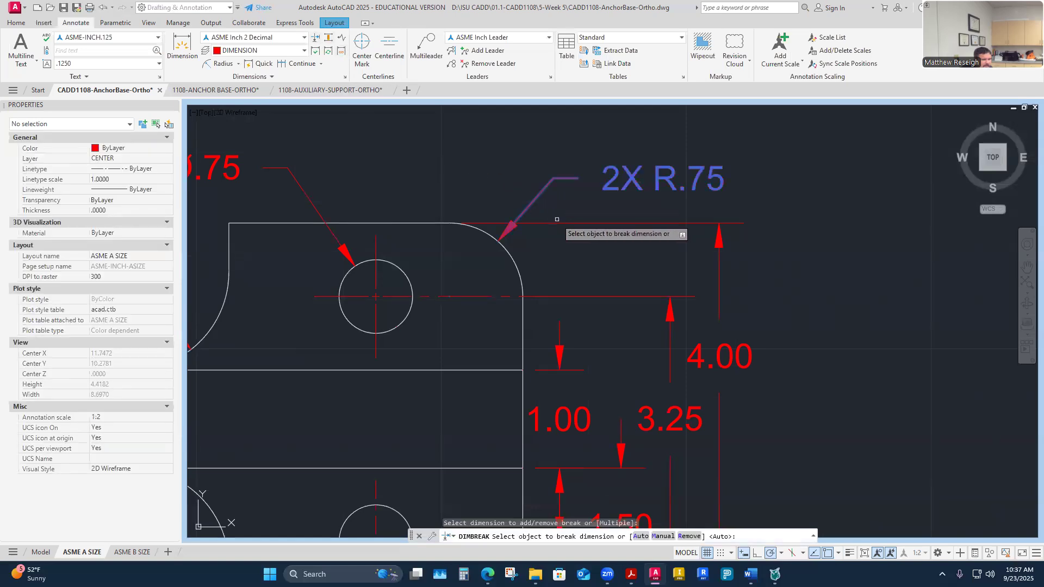
pyautogui.click(557, 223)
pyautogui.click(561, 215)
pyautogui.press('Escape')
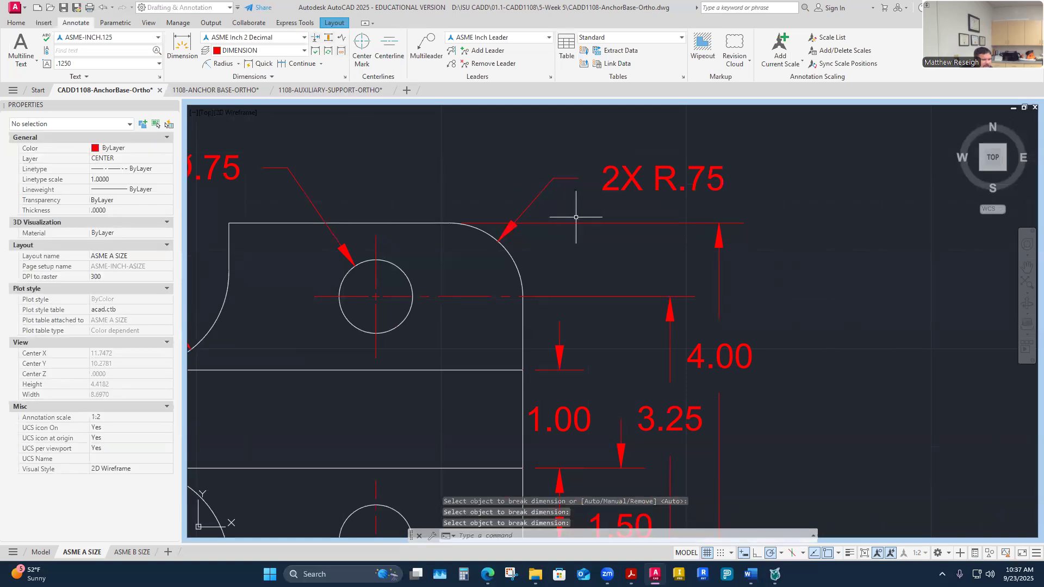
# Add a dimension break in the 4.00 dimension's upper extension line, using the 2X R.75 leader as the crossing object.
pyautogui.click(316, 40)
pyautogui.scroll(2, 532, 215)
pyautogui.click(530, 228)
pyautogui.click(530, 205)
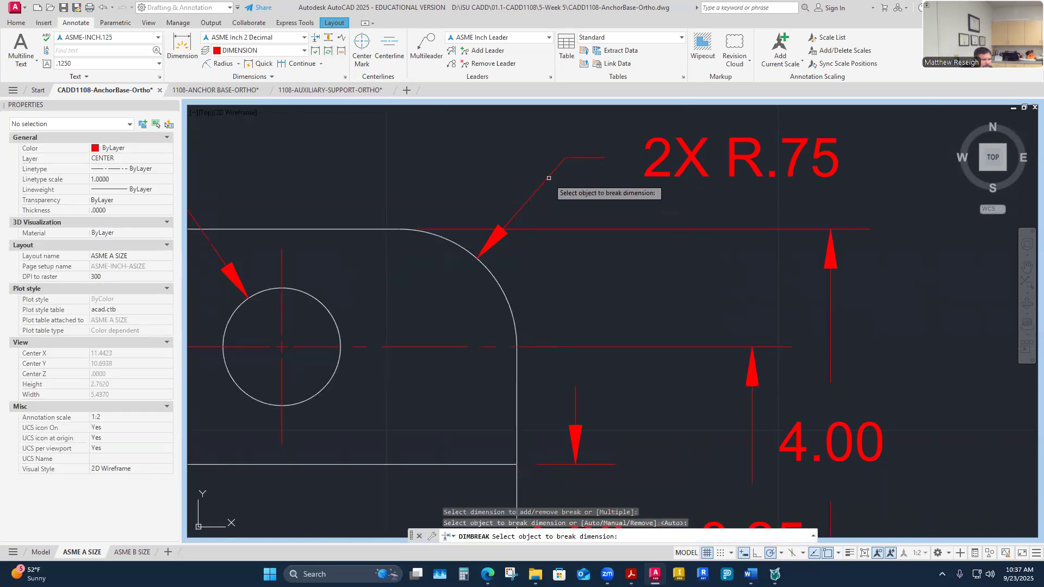
pyautogui.press('Escape')
pyautogui.scroll(-3, 556, 262)
pyautogui.scroll(4, 556, 262)
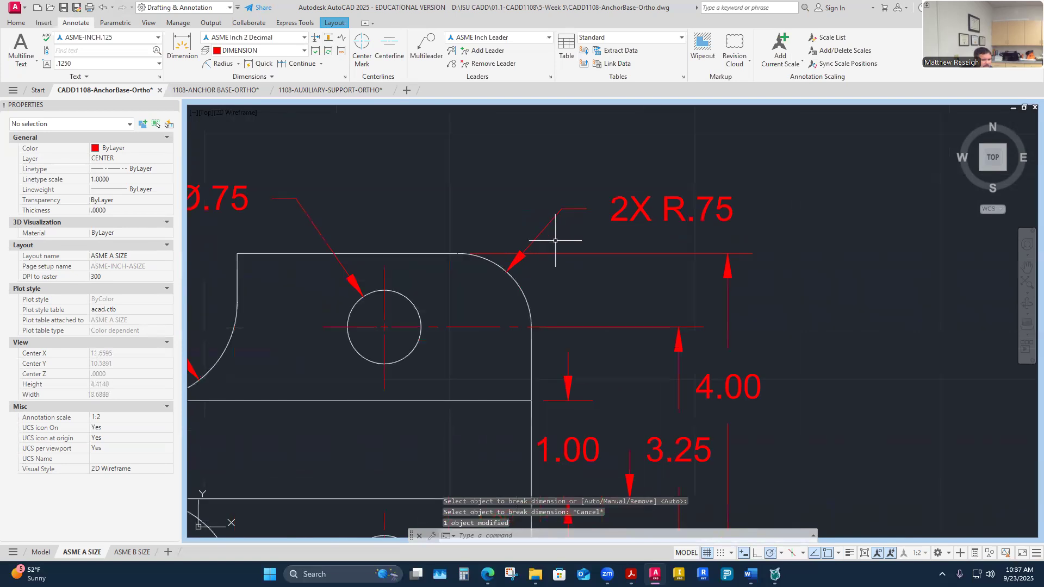
pyautogui.press('Escape')
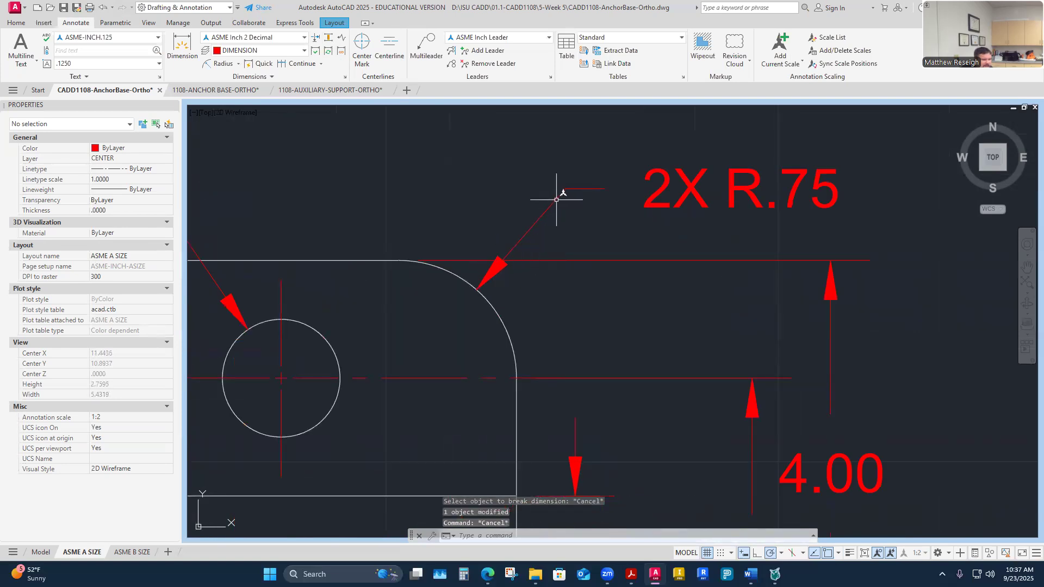
pyautogui.click(556, 199)
pyautogui.press('Escape')
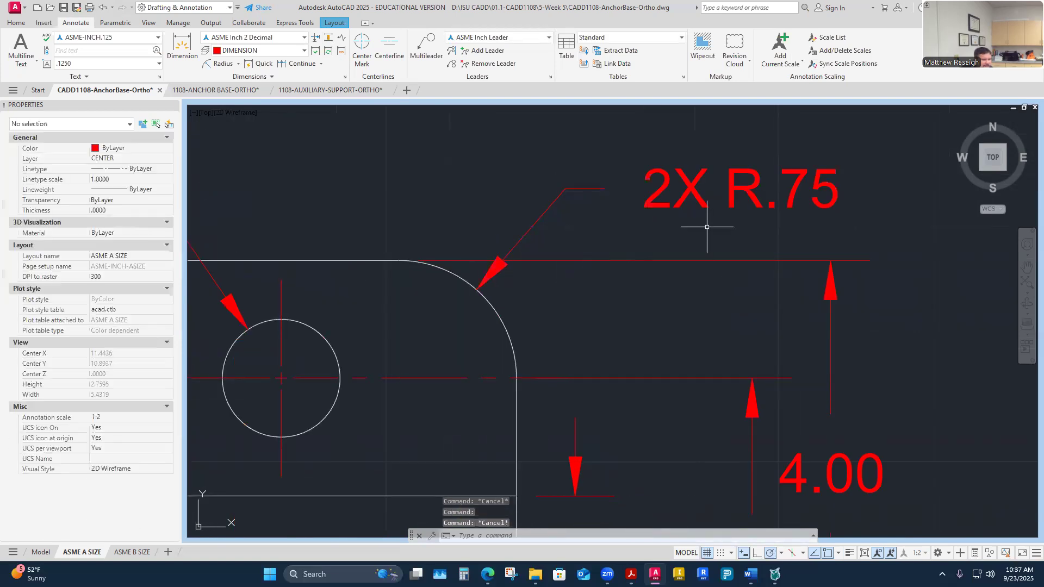
# Move the 2X R.75 dimension text farther to the right of the rounded corner so its leader lies flatter.
pyautogui.scroll(4, 636, 252)
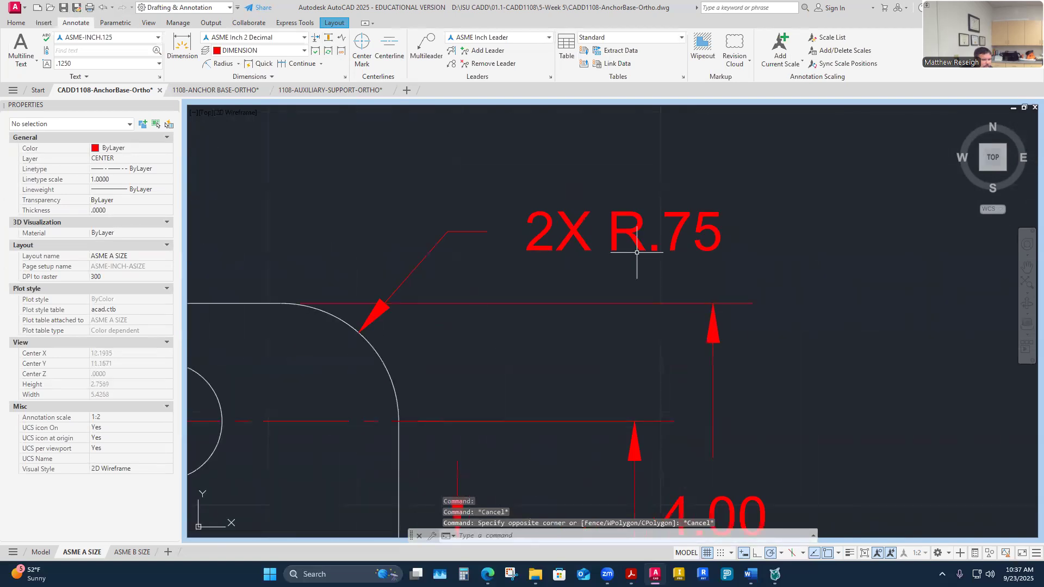
pyautogui.click(616, 245)
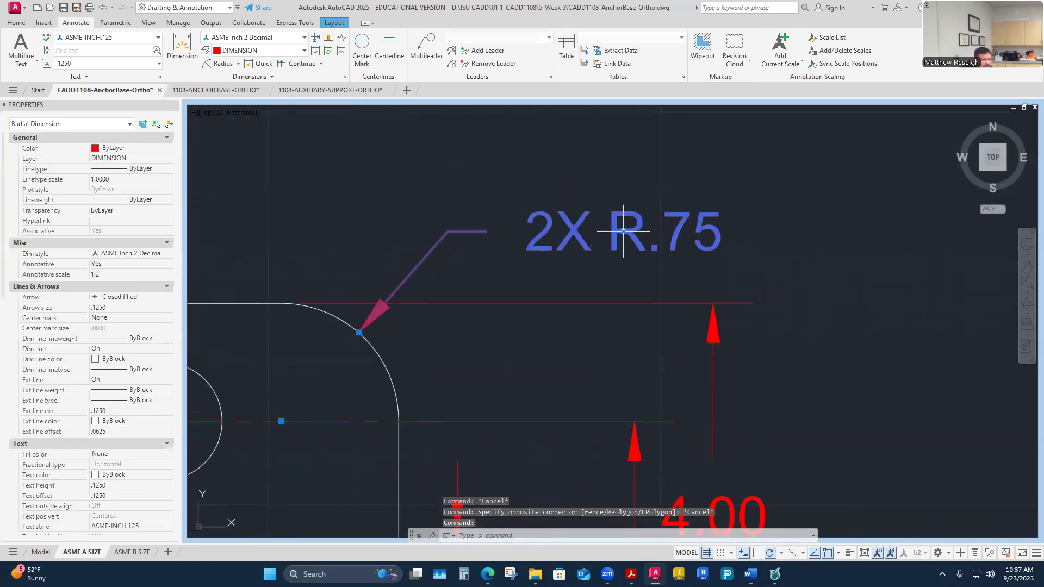
pyautogui.click(623, 231)
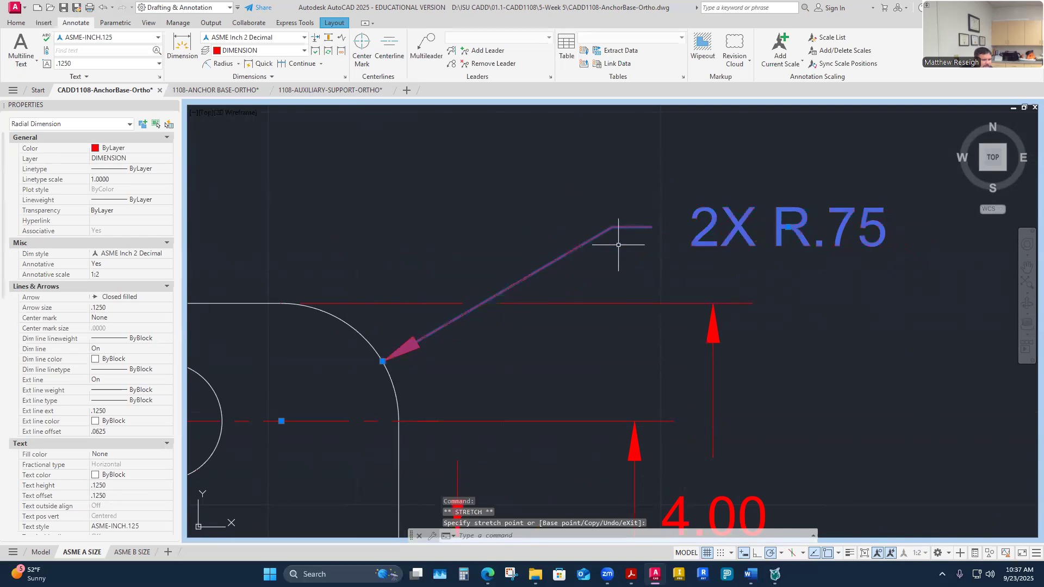
pyautogui.press('Escape')
pyautogui.scroll(-3, 555, 333)
pyautogui.scroll(2, 540, 357)
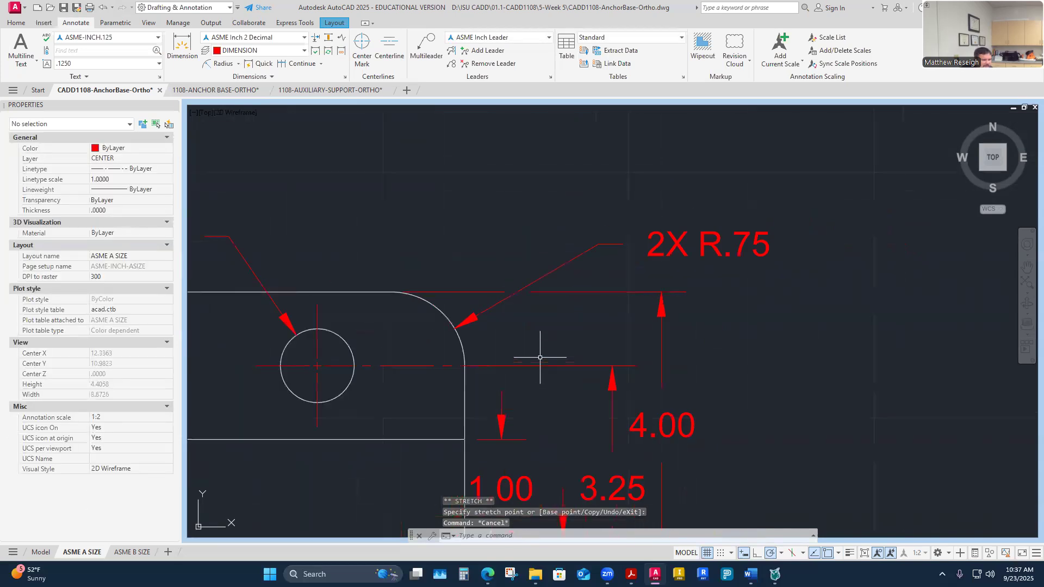
# Move the 2X R.75 dimension text horizontally back toward the rounded corner, keeping it above and outside the outline.
pyautogui.click(604, 242)
pyautogui.click(605, 242)
pyautogui.click(610, 244)
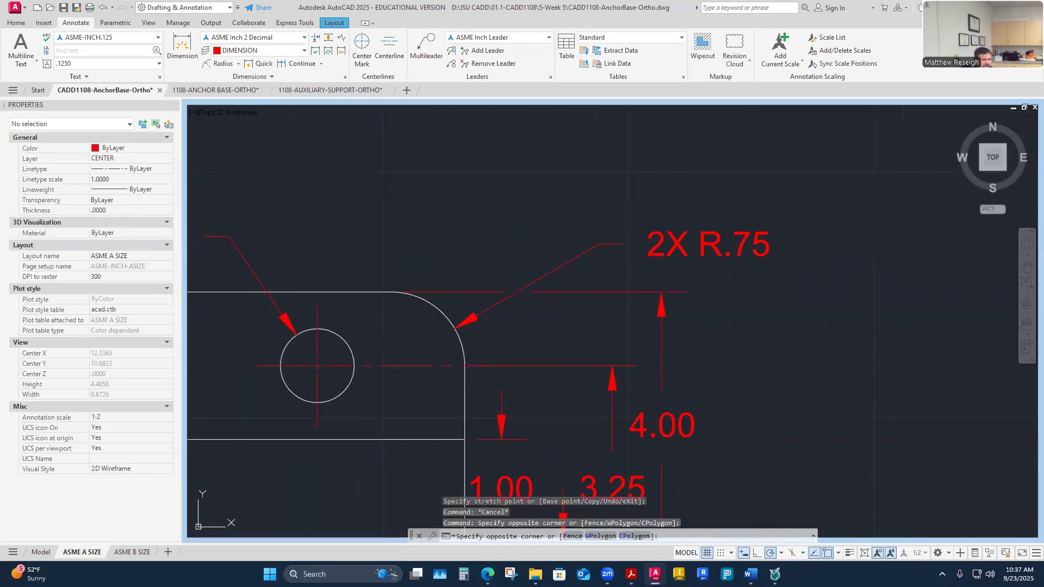
pyautogui.click(613, 245)
pyautogui.press('Escape')
pyautogui.click(613, 242)
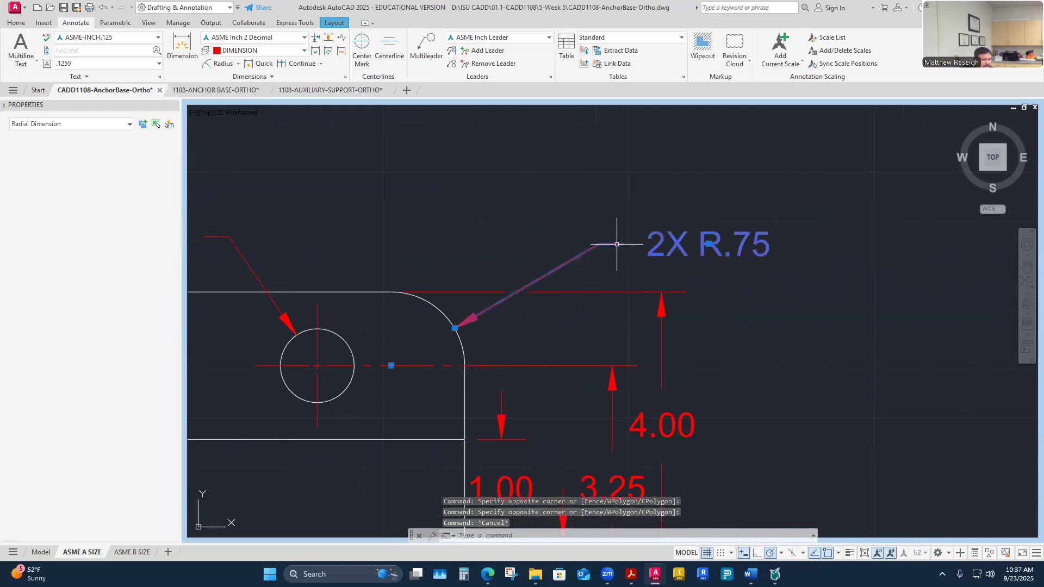
pyautogui.click(708, 243)
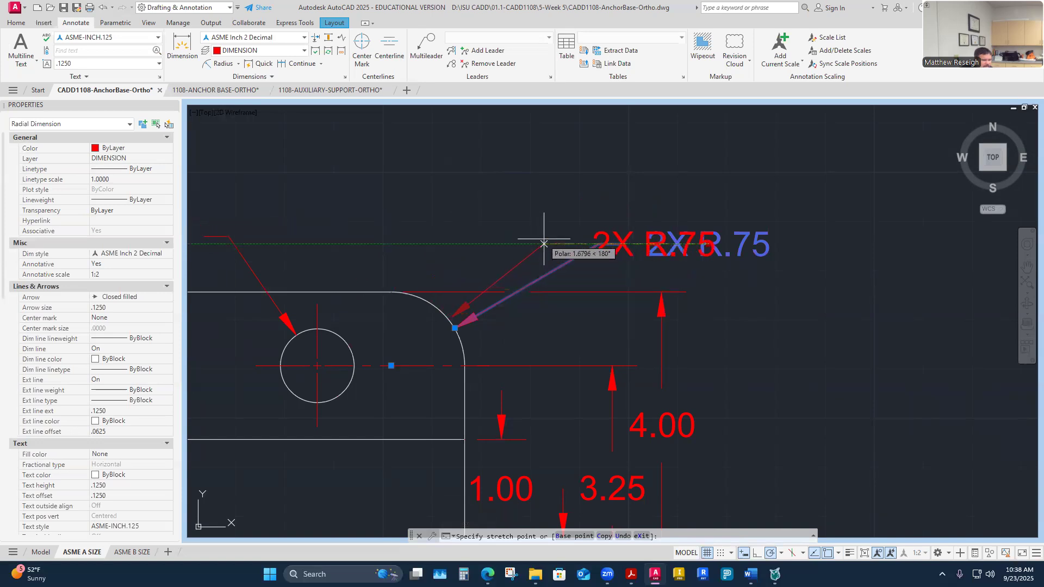
pyautogui.click(548, 240)
pyautogui.press('Escape')
pyautogui.press('Escape')
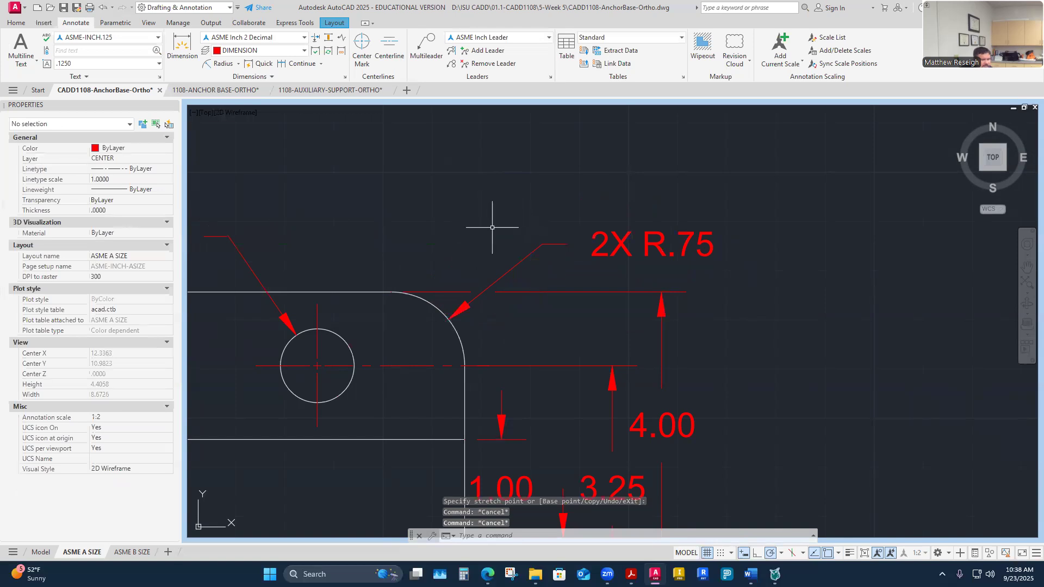
# Compare the dimensioned views with the isometric anchor base drawing in the PDF viewer, and return to the AutoCAD drawing.
pyautogui.scroll(-2, 489, 226)
pyautogui.scroll(-2, 485, 227)
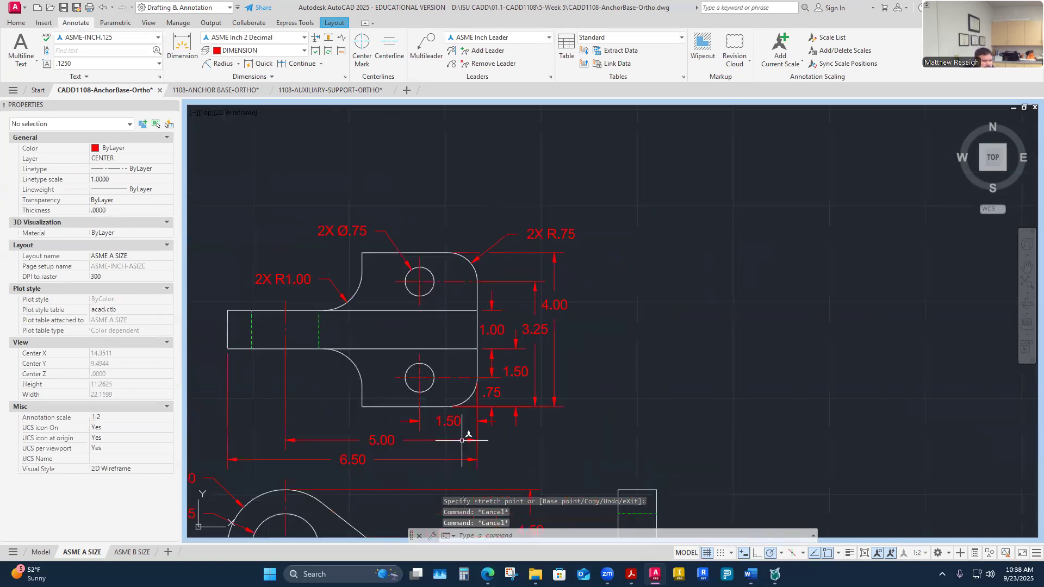
pyautogui.scroll(-3, 494, 442)
pyautogui.scroll(1, 466, 431)
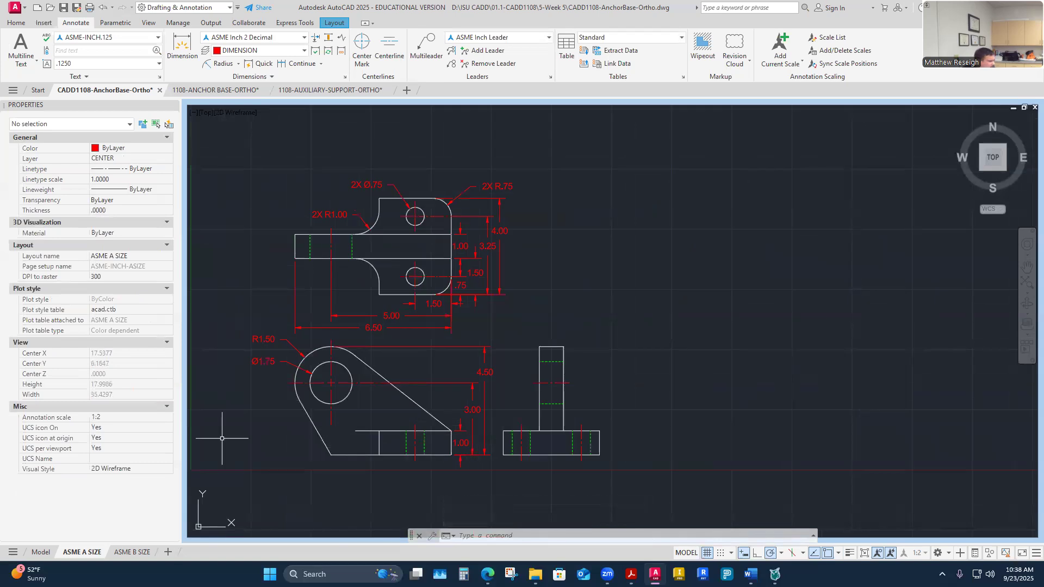
pyautogui.hotkey('alt', 'Tab')
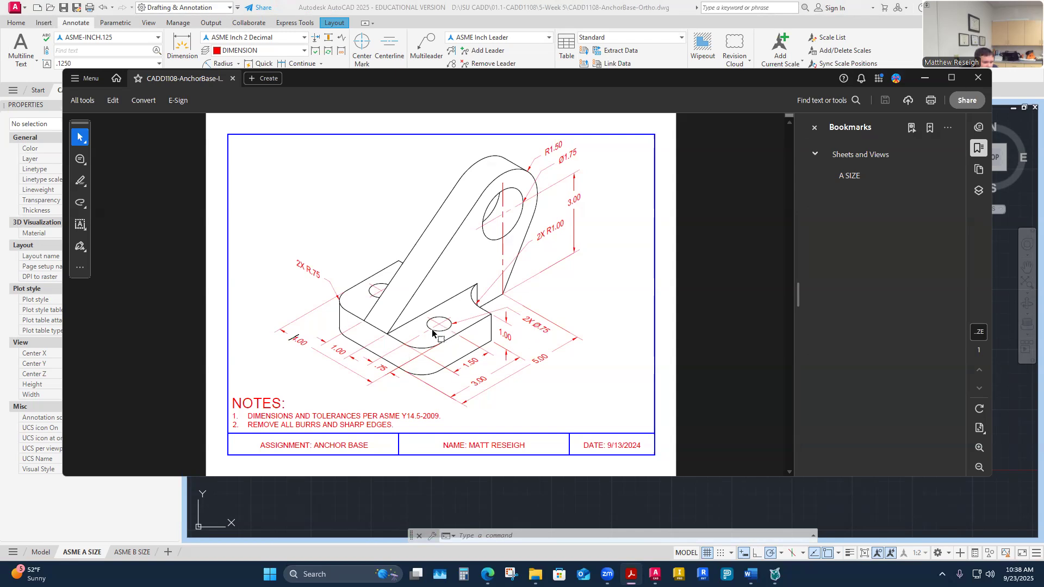
pyautogui.click(440, 512)
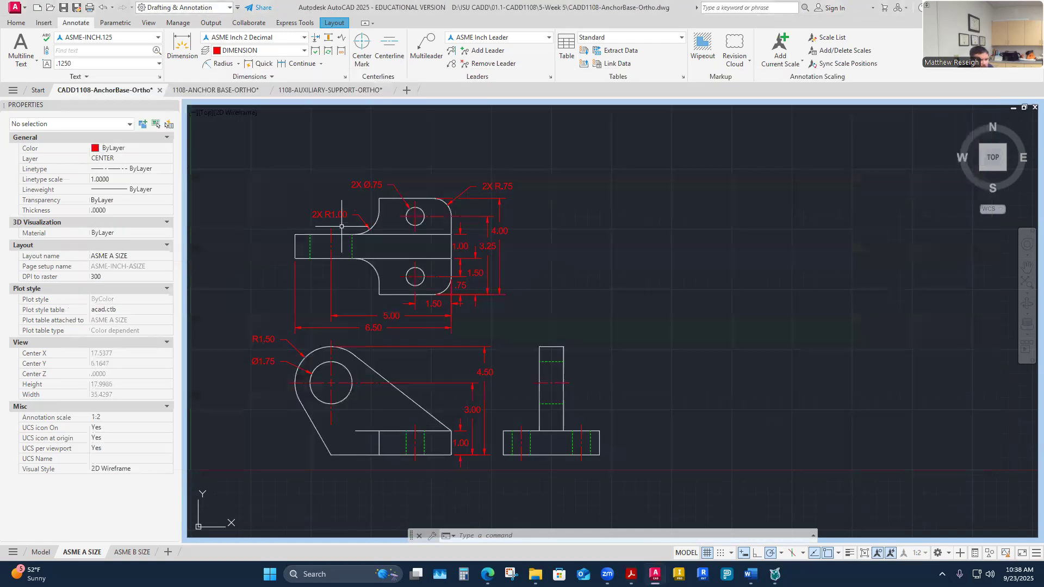
# Extend the top of the lower hole's vertical center mark line to the mid-height of the top view.
pyautogui.scroll(5, 393, 253)
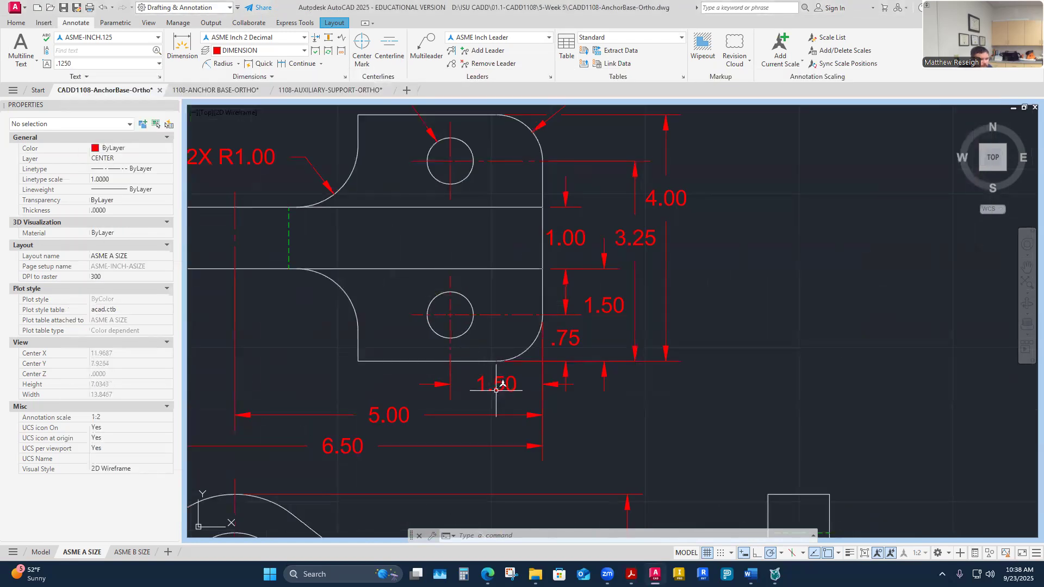
pyautogui.click(449, 284)
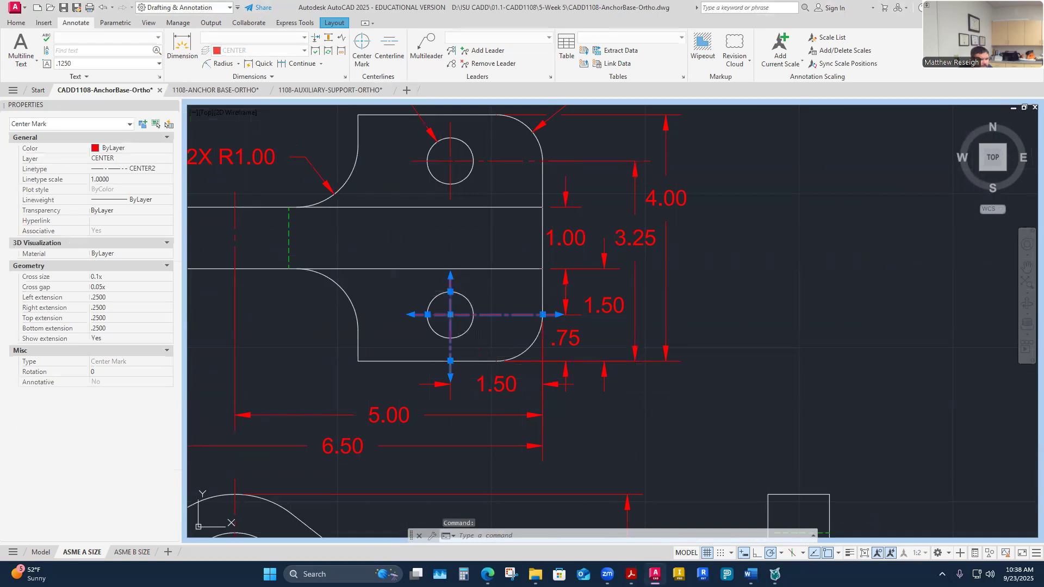
pyautogui.click(450, 276)
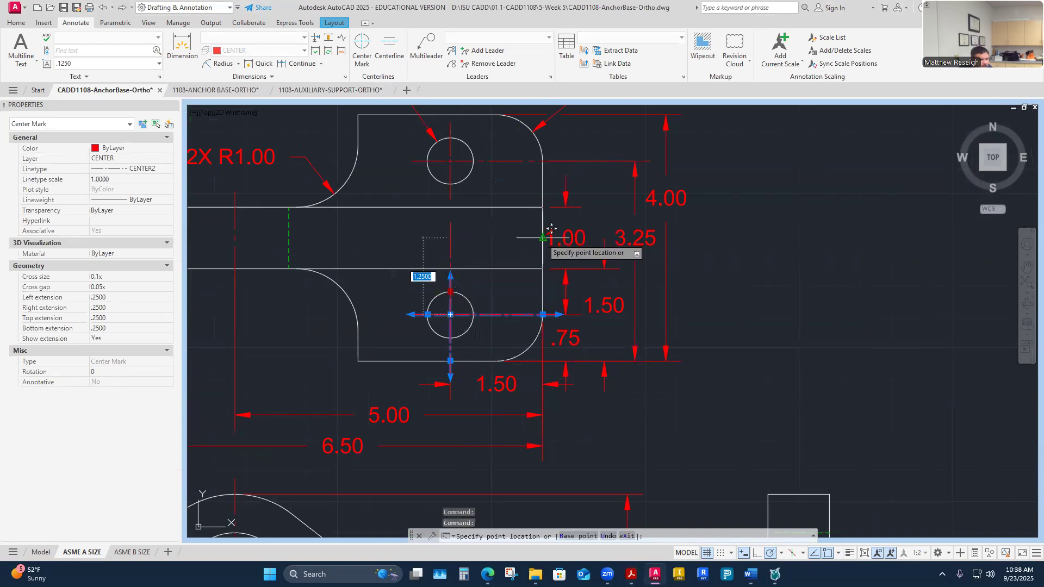
pyautogui.press('Escape')
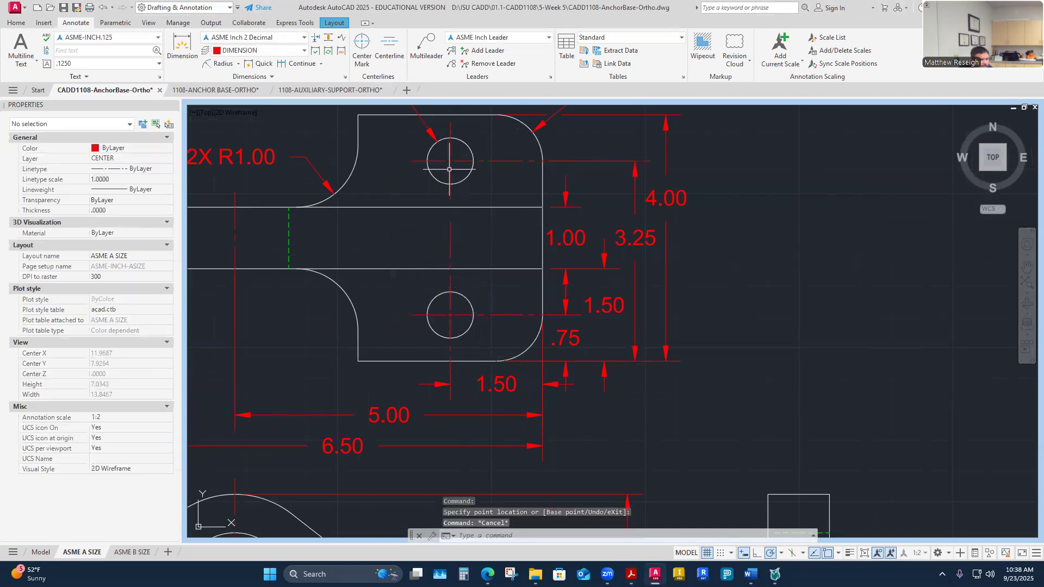
# Extend the upper hole's vertical center mark line down to the top view's mid-height, meeting the lower hole's center line.
pyautogui.click(450, 166)
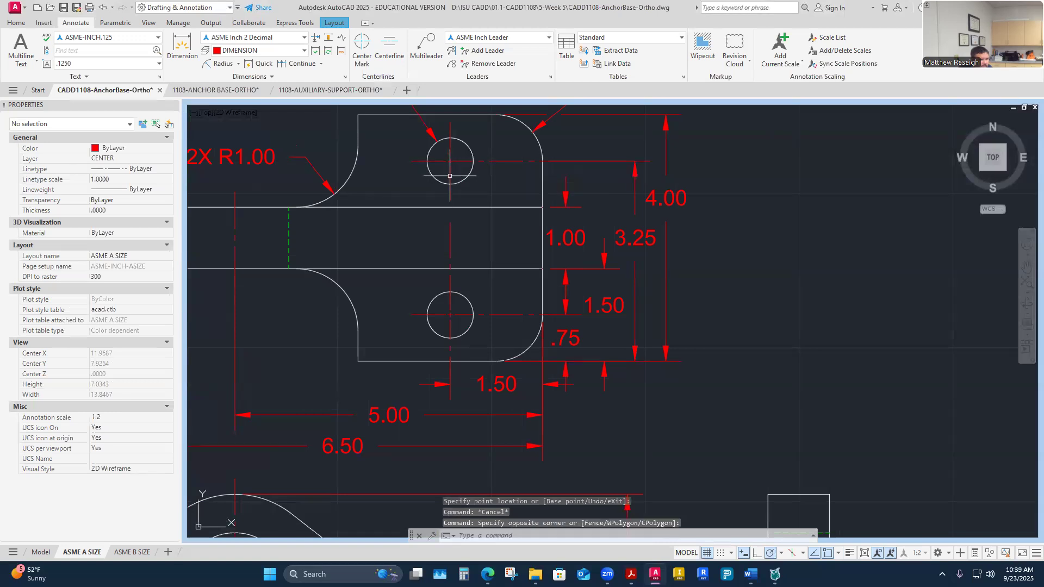
pyautogui.click(450, 184)
pyautogui.click(450, 184)
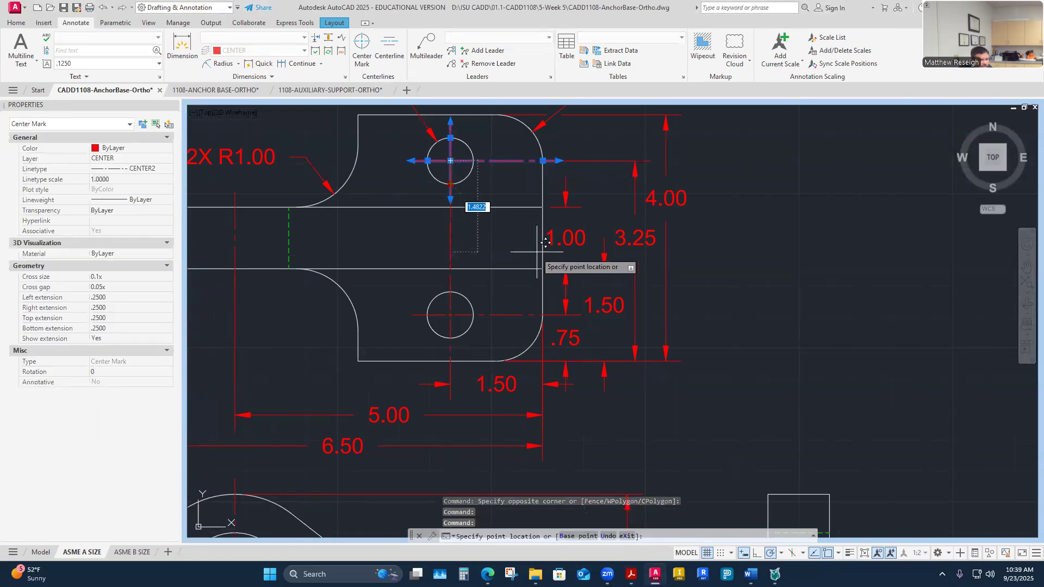
pyautogui.press('Escape')
pyautogui.press('Escape')
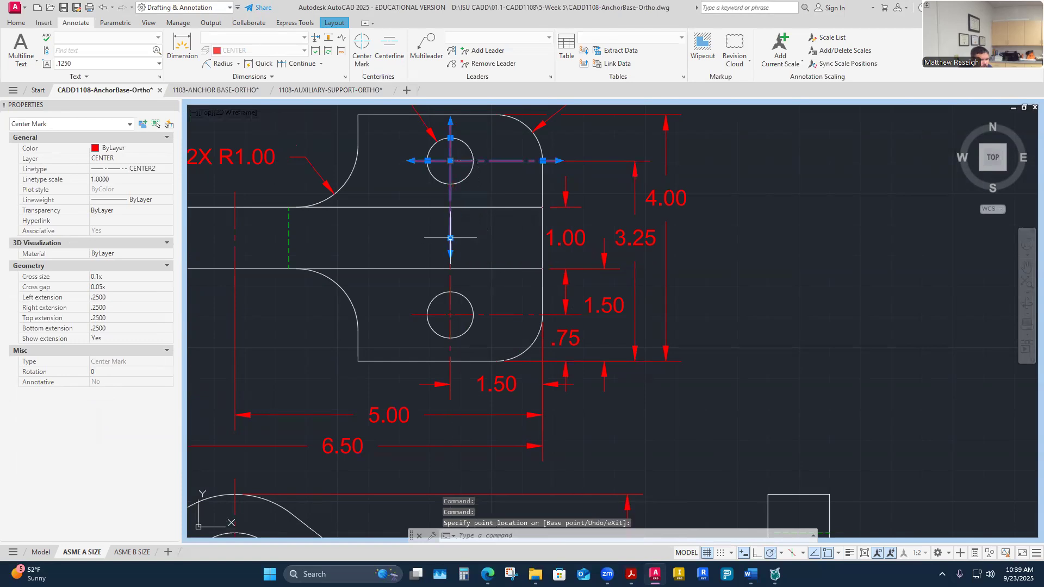
# Examine the joined center line between the top view's two holes and the surrounding dimensions.
pyautogui.scroll(-3, 502, 251)
pyautogui.scroll(1, 519, 250)
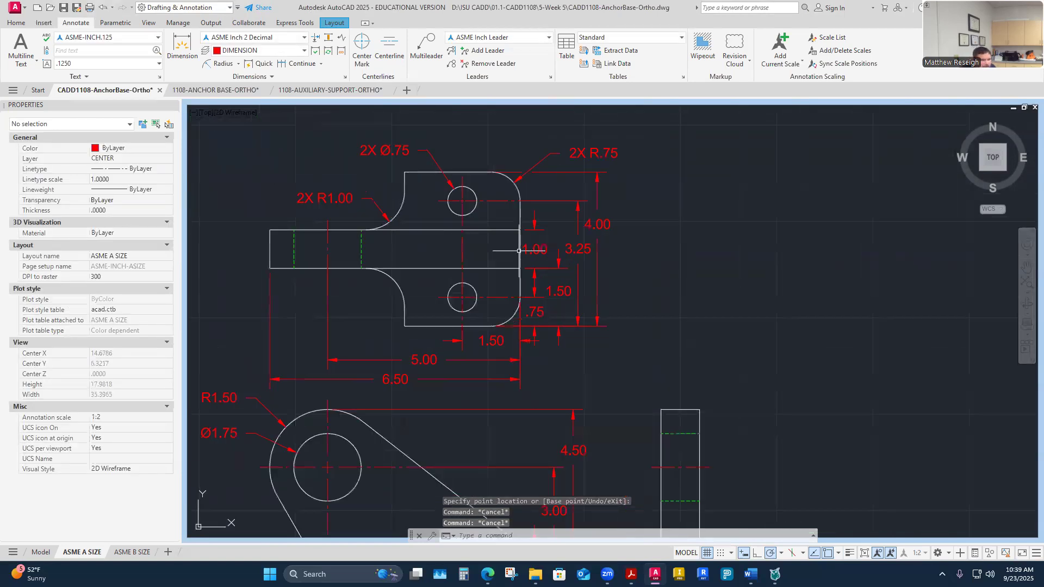
pyautogui.scroll(2, 468, 304)
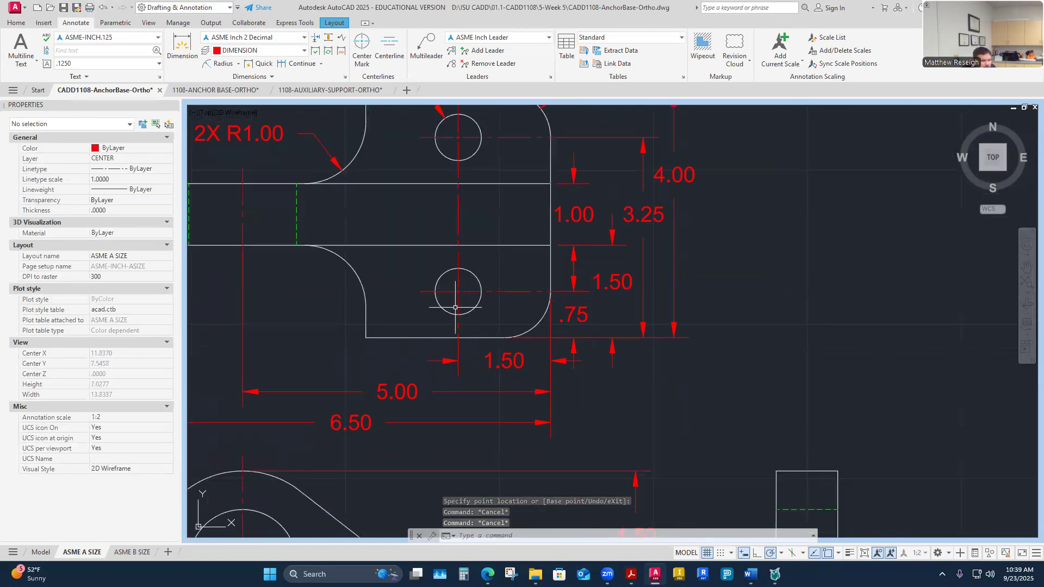
pyautogui.scroll(-2, 477, 310)
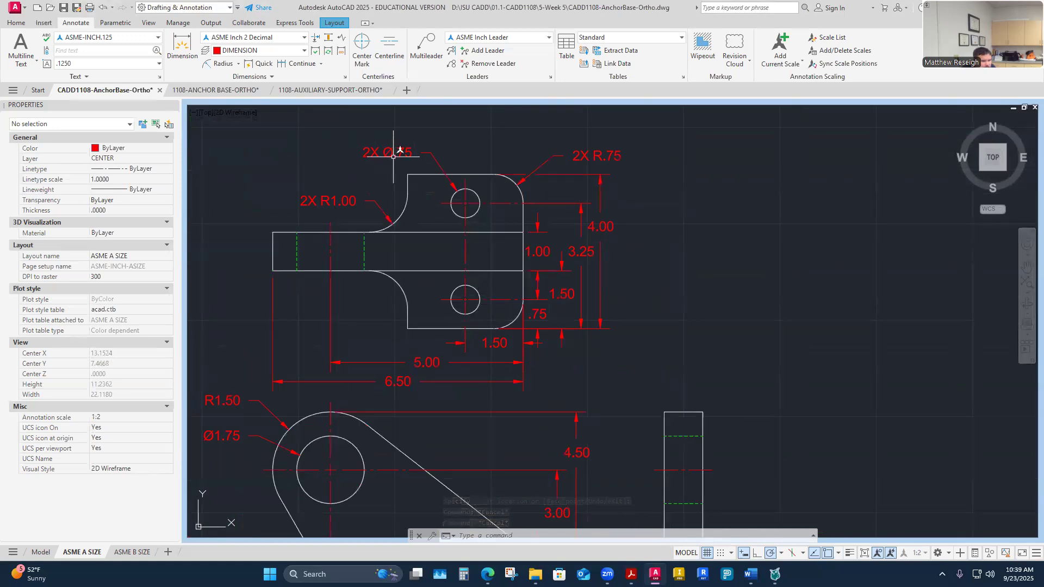
pyautogui.scroll(2, 469, 323)
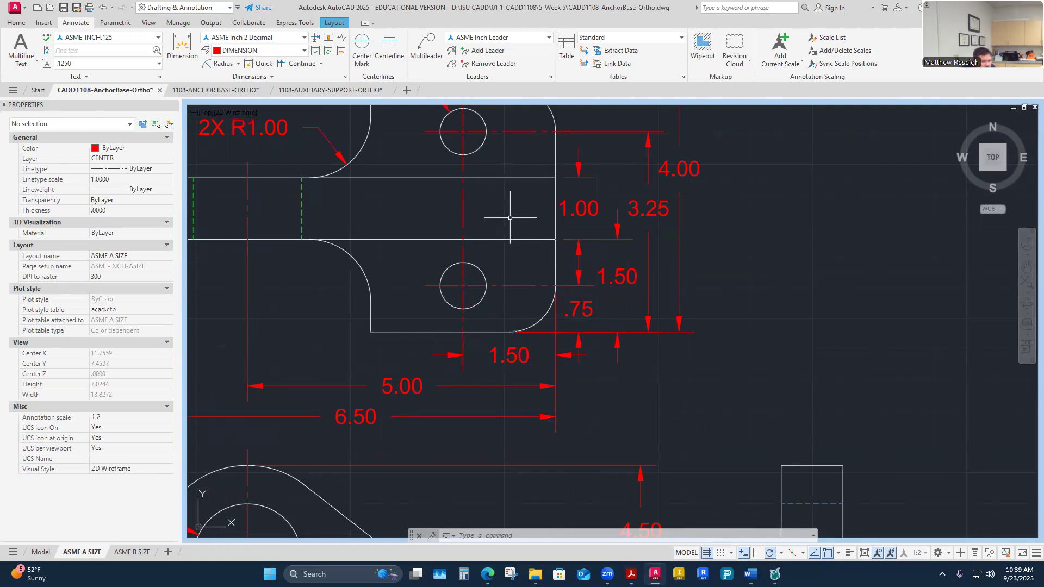
pyautogui.scroll(-2, 559, 242)
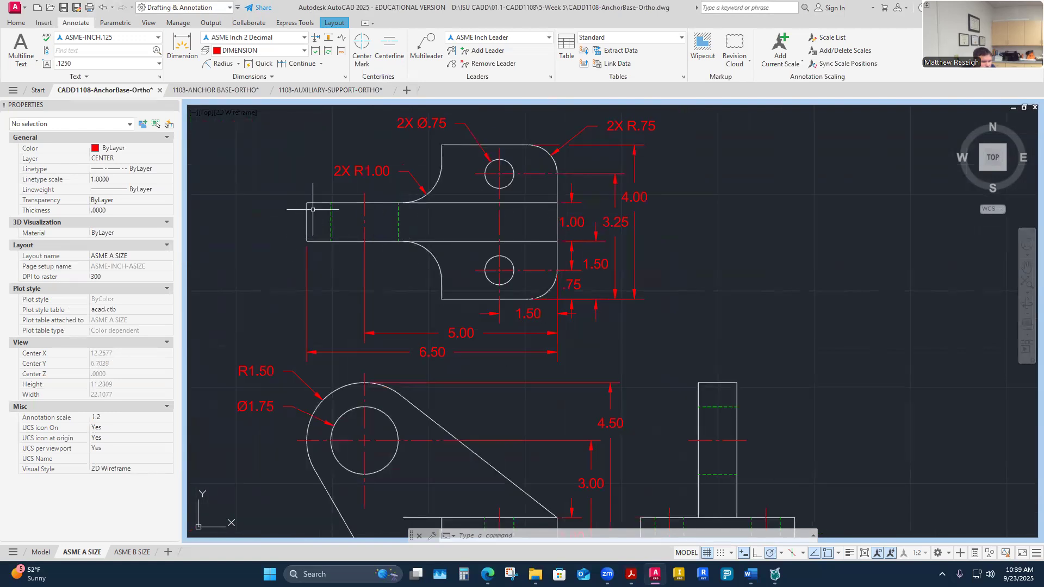
# Examine the top view's dimensions and center marks up close, and check the overall layout of the three views.
pyautogui.scroll(2, 498, 168)
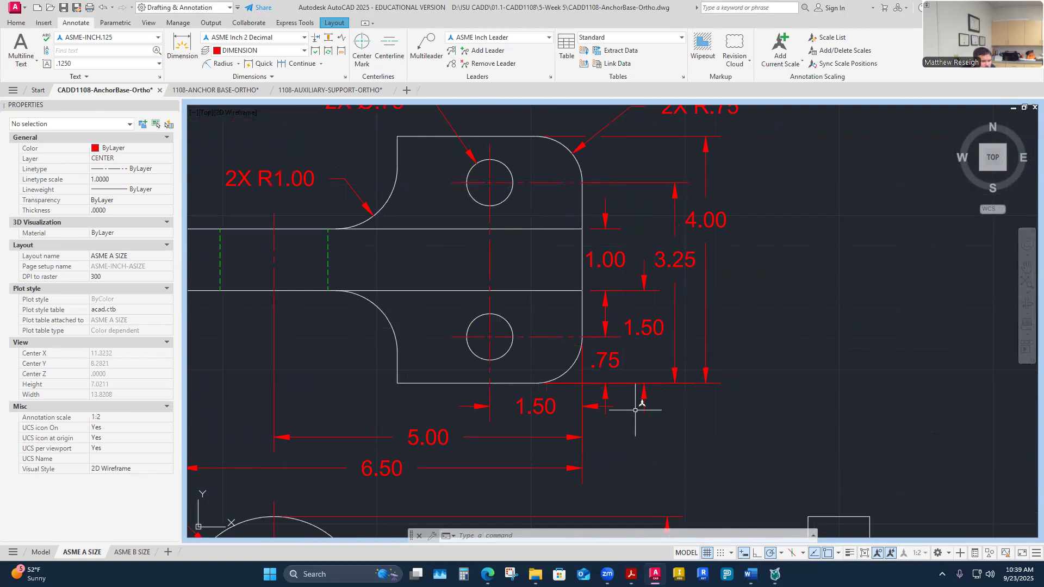
pyautogui.scroll(-2, 704, 309)
pyautogui.scroll(4, 729, 226)
pyautogui.scroll(-4, 729, 263)
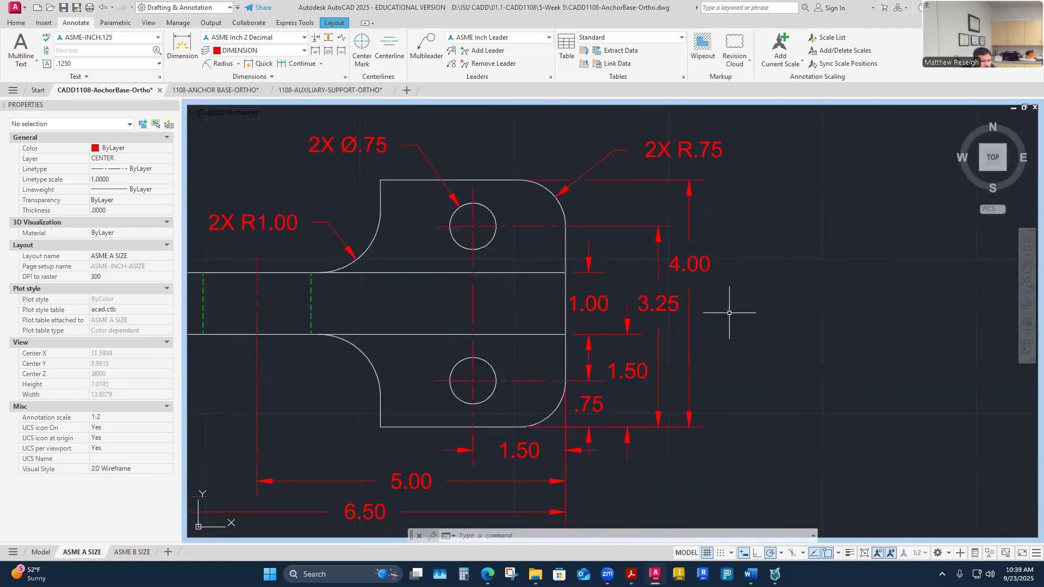
pyautogui.scroll(-2, 729, 312)
pyautogui.scroll(-4, 745, 353)
pyautogui.scroll(2, 761, 391)
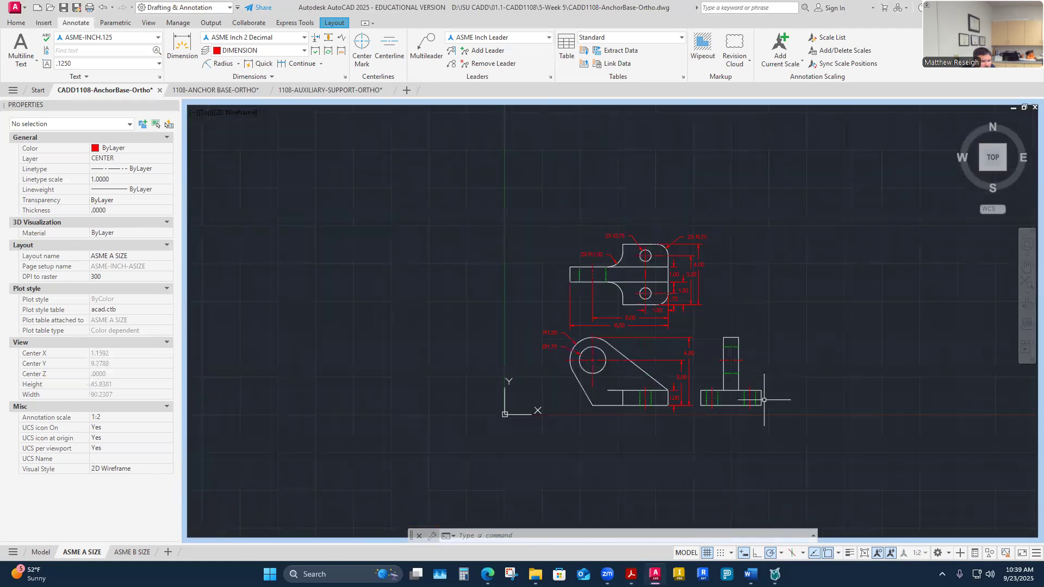
# Compare the drawing with the isometric anchor base in the PDF viewer, and return to AutoCAD to examine the front view's base.
pyautogui.click(630, 574)
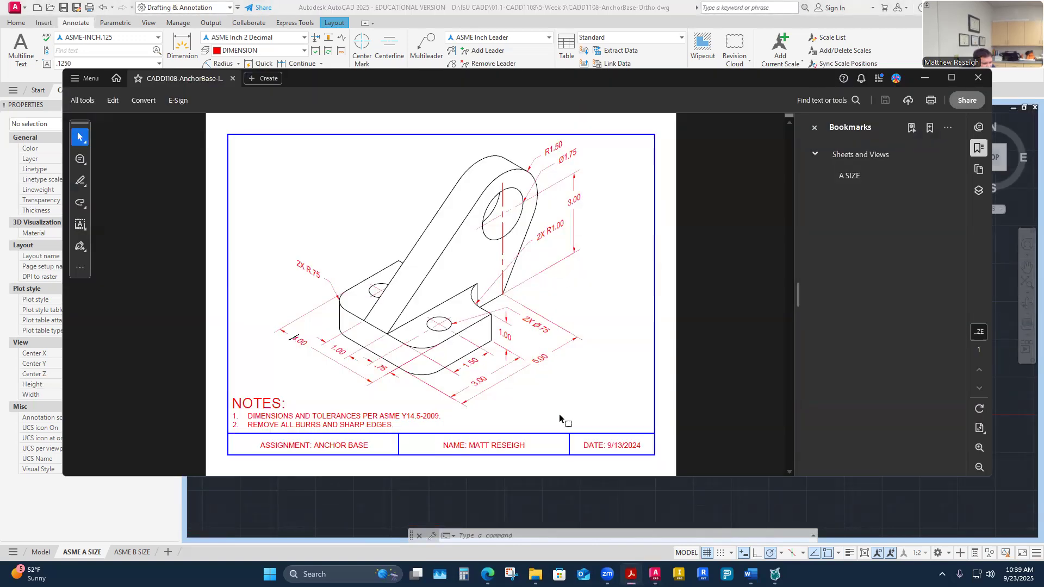
pyautogui.click(562, 508)
pyautogui.scroll(3, 664, 411)
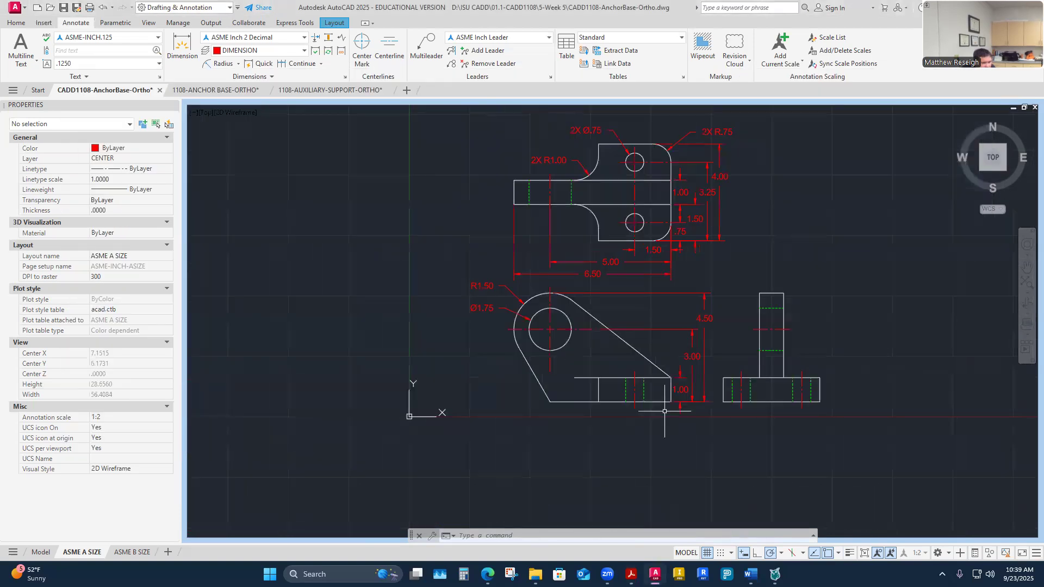
pyautogui.scroll(-2, 664, 411)
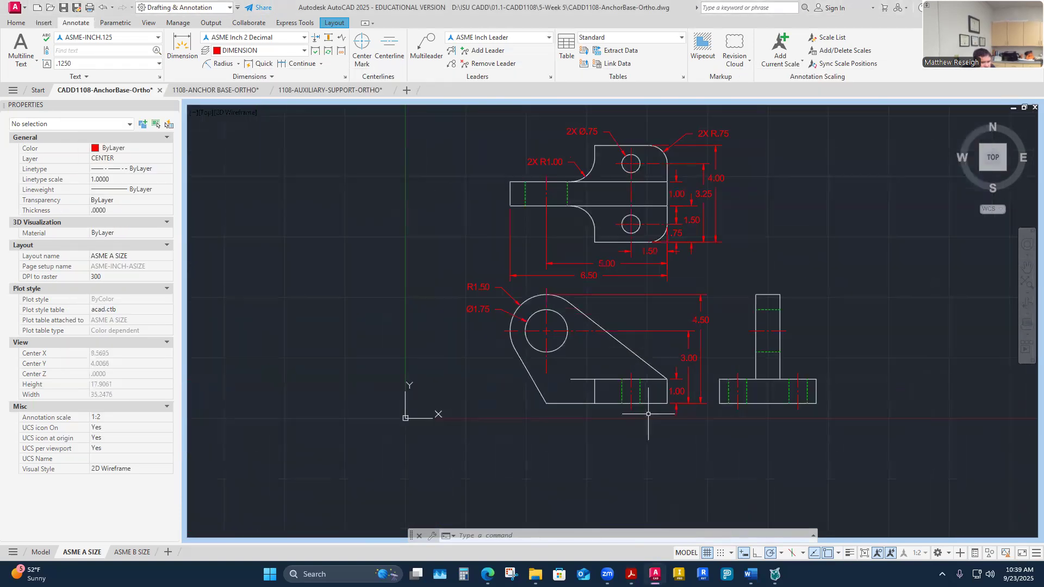
pyautogui.scroll(2, 607, 269)
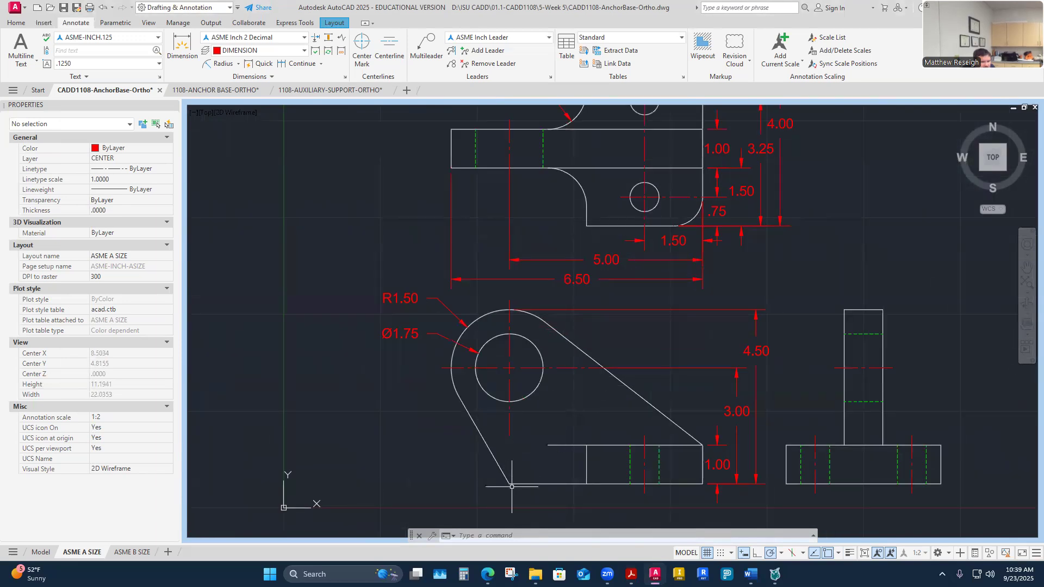
pyautogui.scroll(-1, 513, 428)
pyautogui.scroll(1, 512, 424)
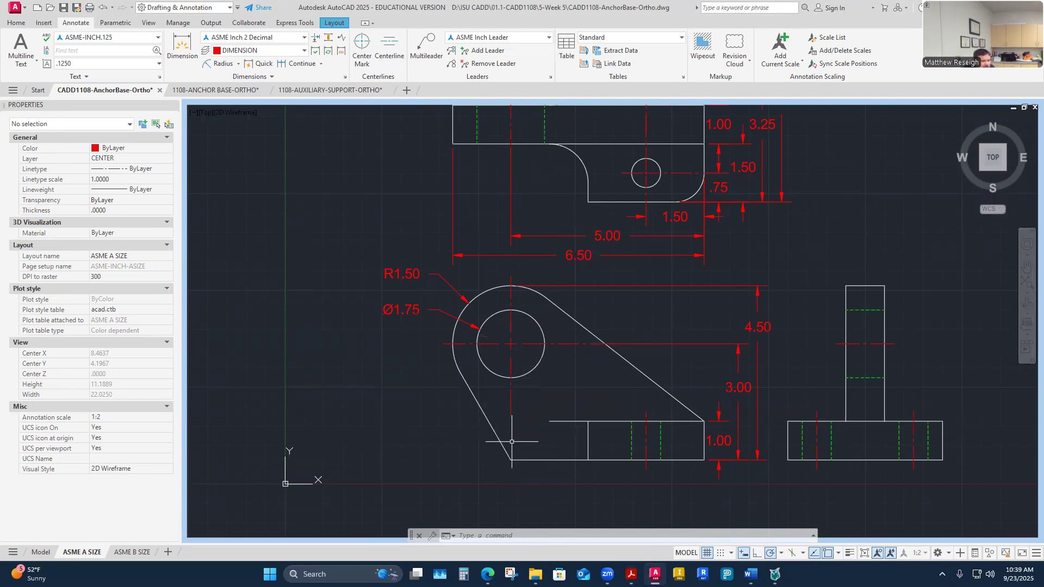
pyautogui.scroll(-4, 506, 424)
pyautogui.scroll(4, 563, 425)
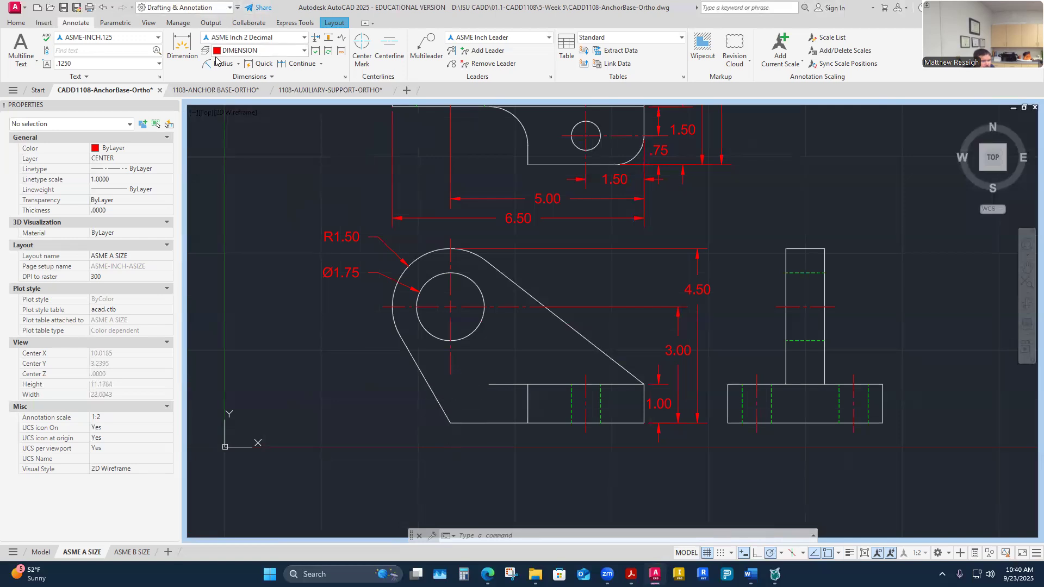
# Dimension the length of the front view's bottom edge between its two corners, placing the dimension line .375 below it.
pyautogui.click(182, 44)
pyautogui.press('Return')
pyautogui.click(644, 423)
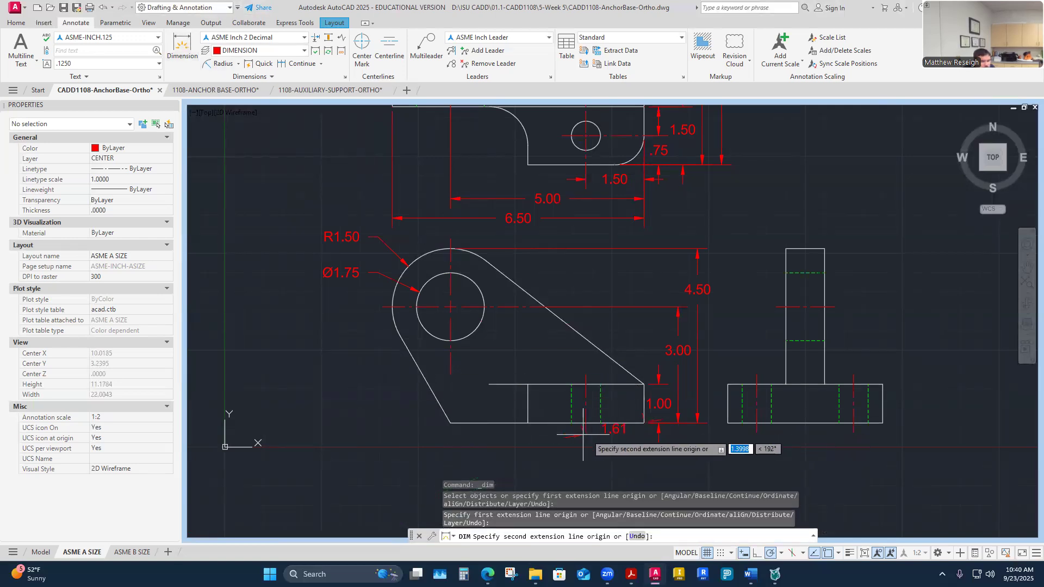
pyautogui.click(452, 423)
pyautogui.write('.3')
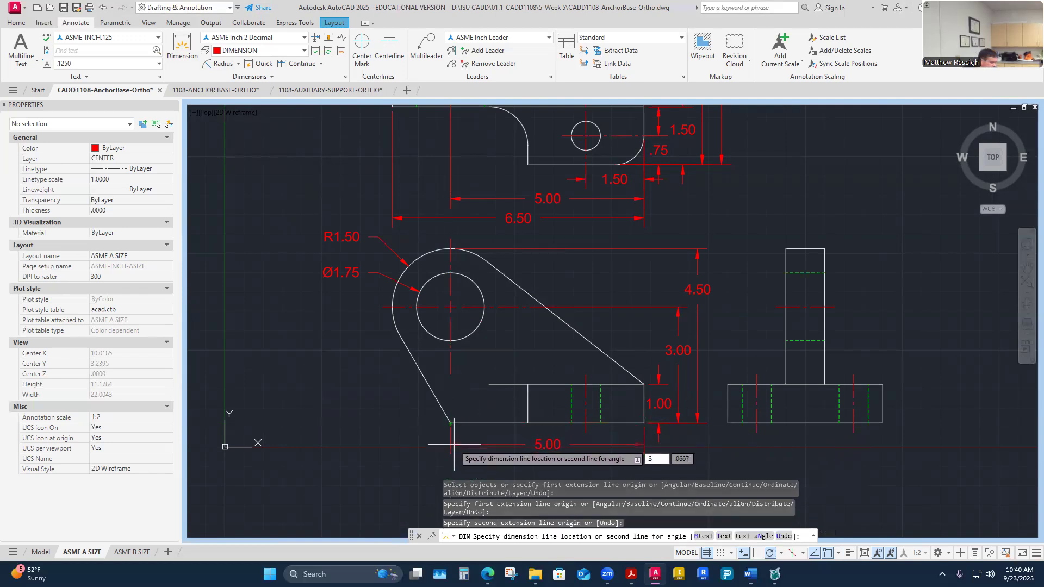
pyautogui.write('75')
pyautogui.press('Return')
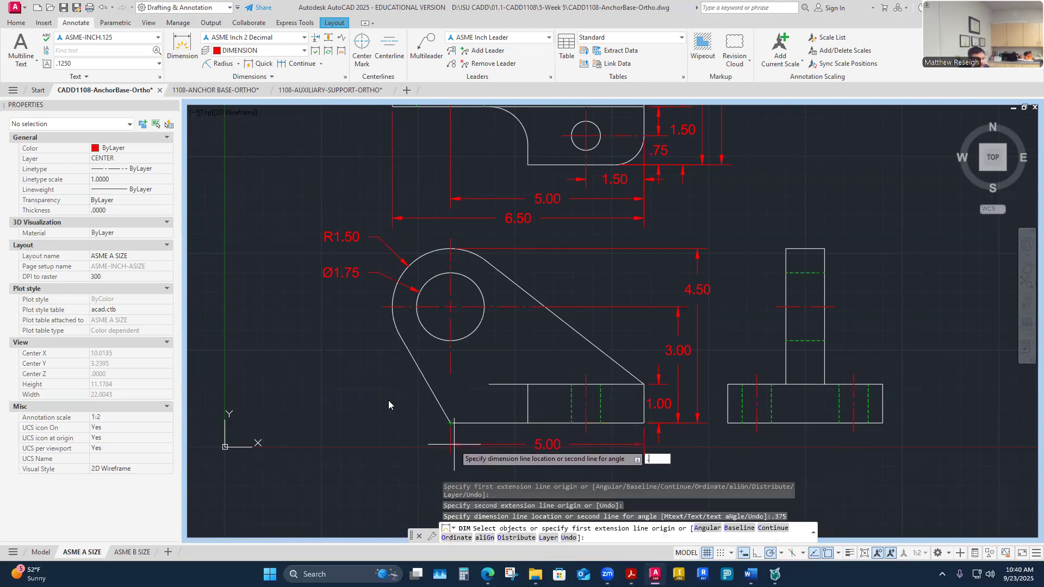
pyautogui.press('Return')
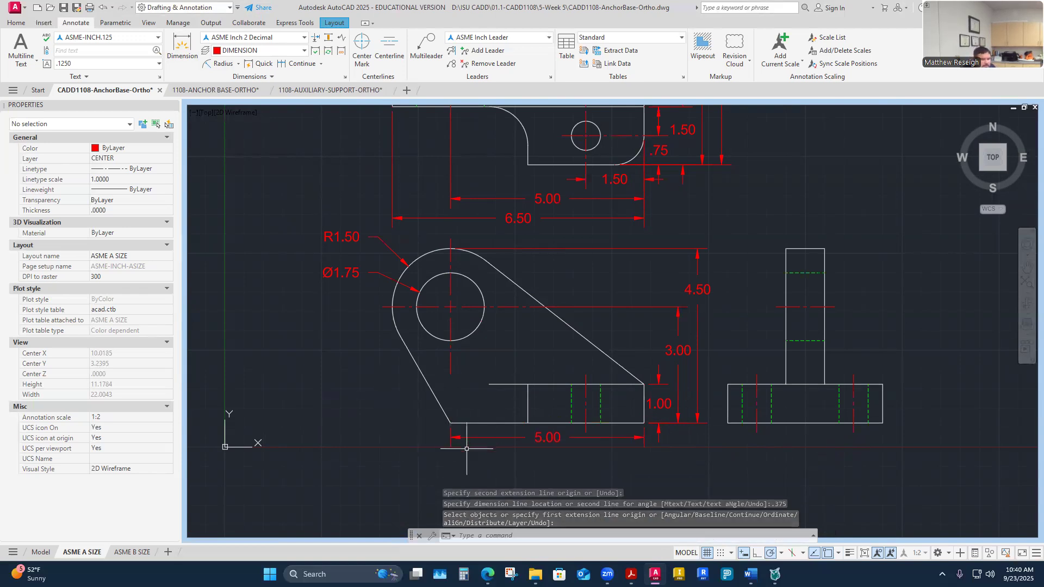
# Examine the bottom edge dimension in the front view against the matching horizontal dimension in the top view.
pyautogui.scroll(-5, 501, 431)
pyautogui.scroll(5, 543, 375)
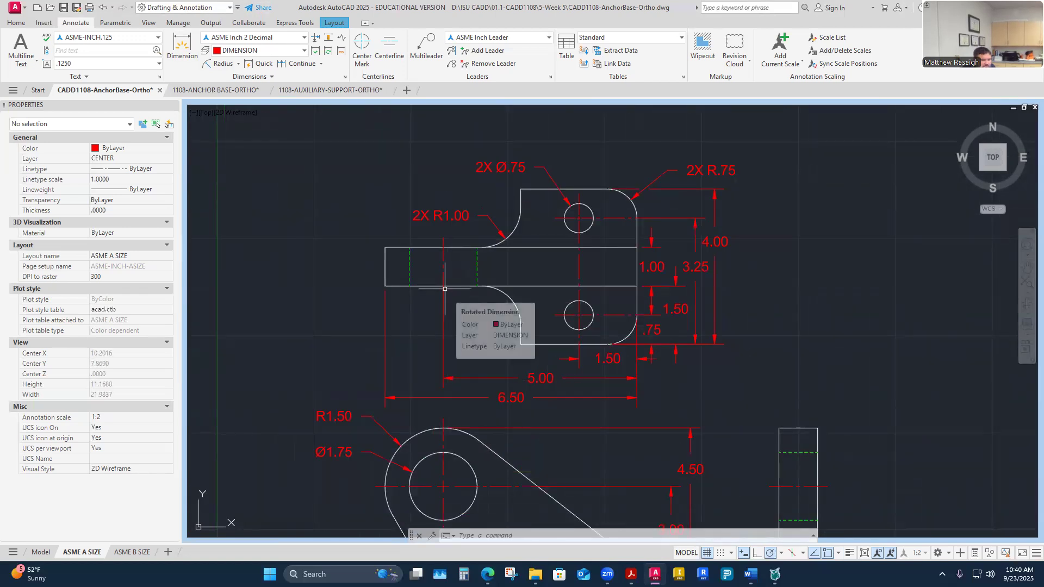
pyautogui.scroll(-3, 444, 288)
pyautogui.scroll(3, 445, 289)
pyautogui.scroll(-4, 481, 472)
pyautogui.scroll(2, 546, 495)
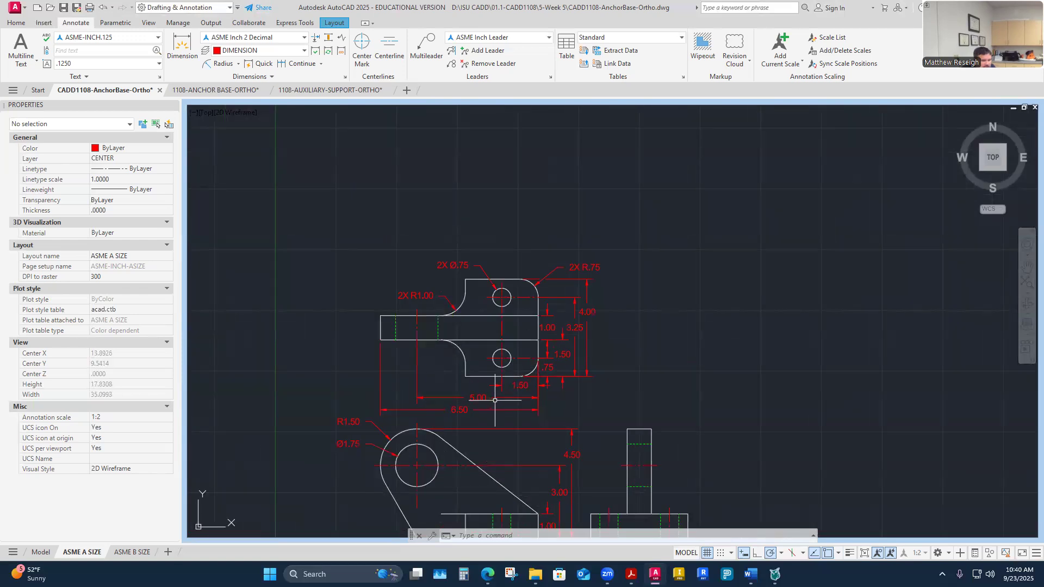
pyautogui.scroll(-3, 430, 397)
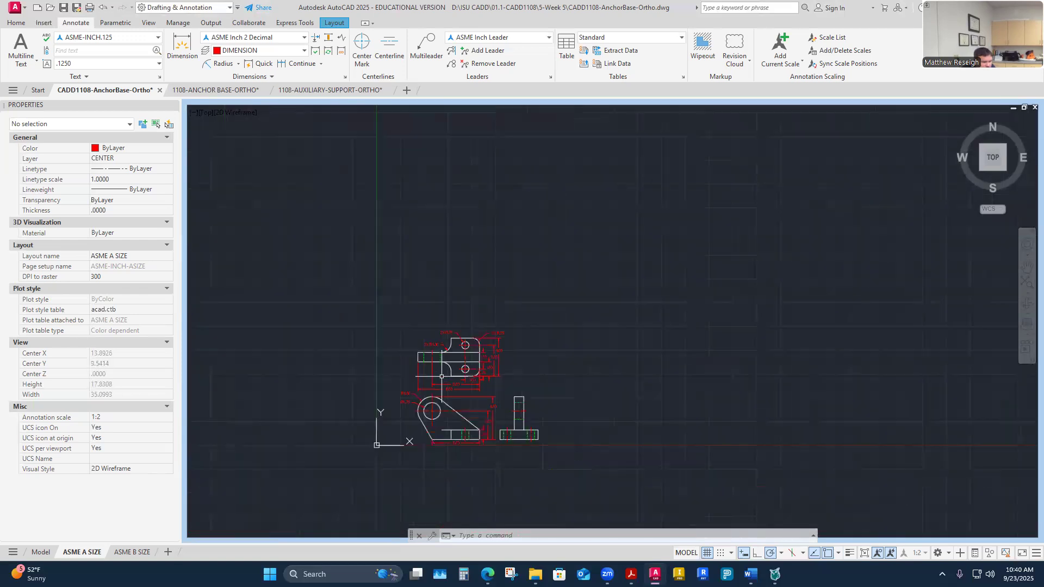
pyautogui.scroll(3, 432, 430)
pyautogui.scroll(2, 435, 450)
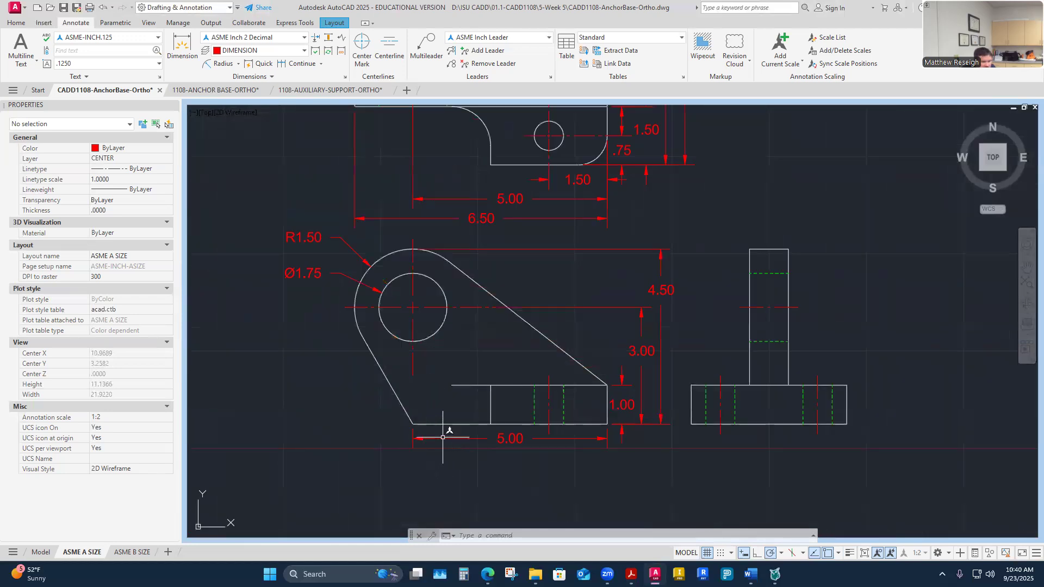
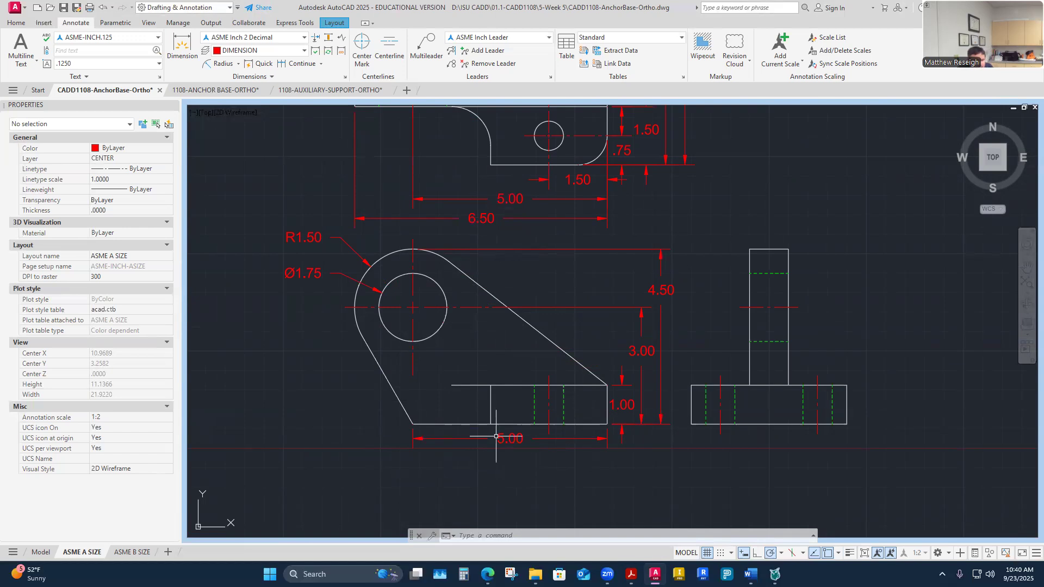
# Examine the side view, check the drawing against the isometric reference in the PDF viewer, and return to AutoCAD.
pyautogui.scroll(-2, 466, 385)
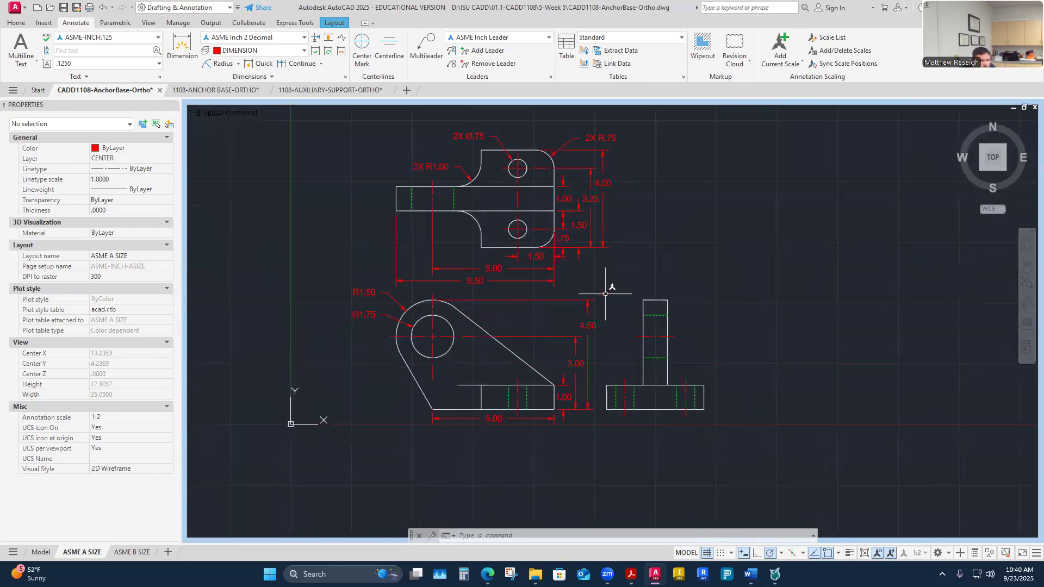
pyautogui.scroll(2, 662, 424)
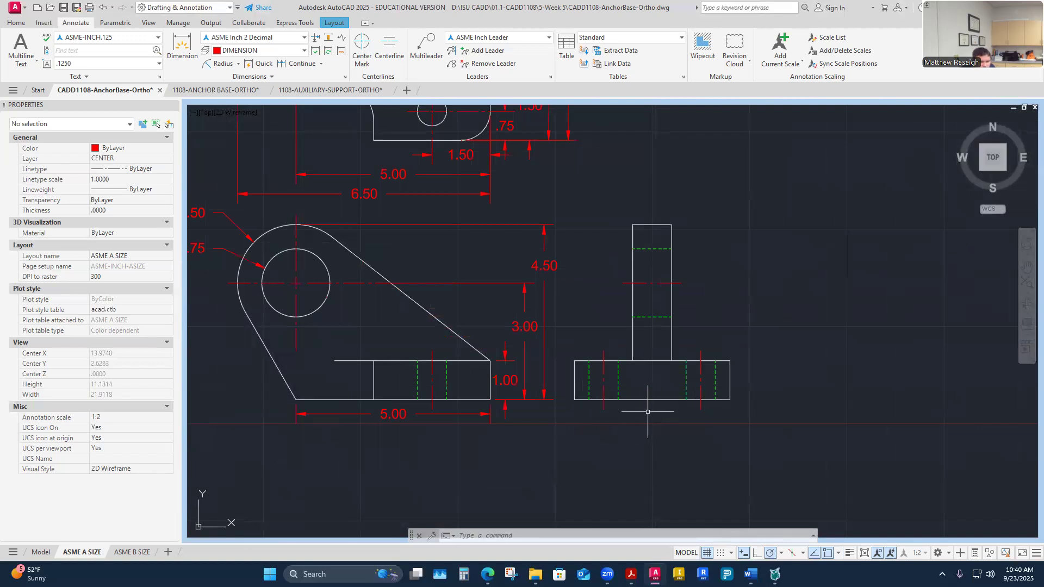
pyautogui.scroll(-2, 673, 417)
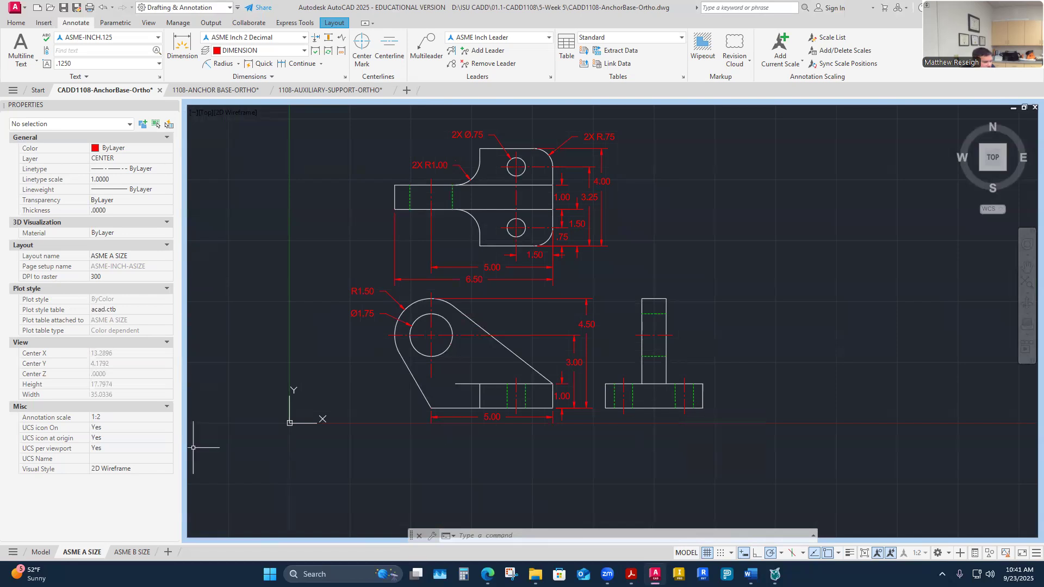
pyautogui.hotkey('alt', 'Tab')
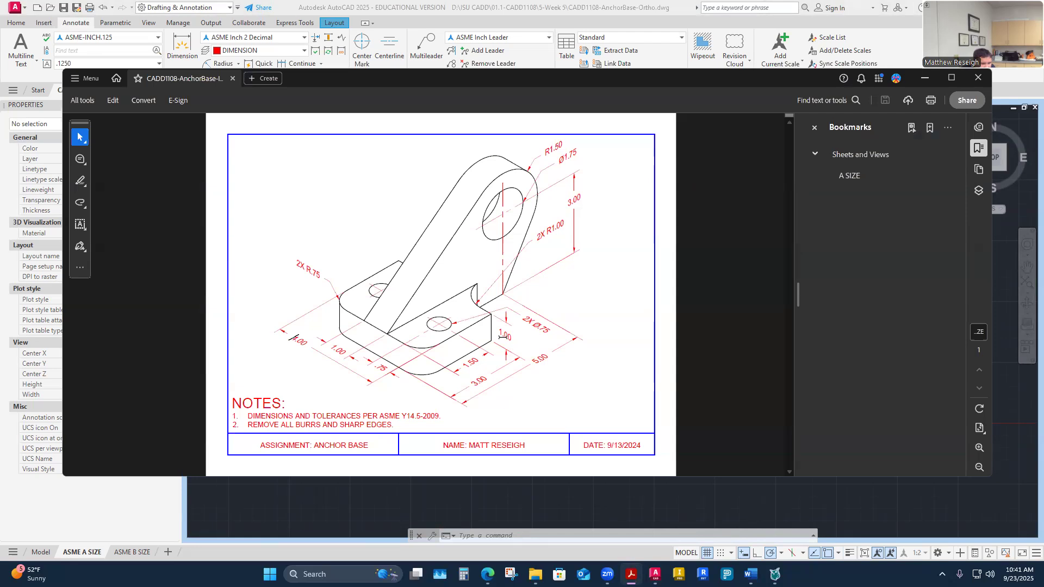
pyautogui.click(712, 497)
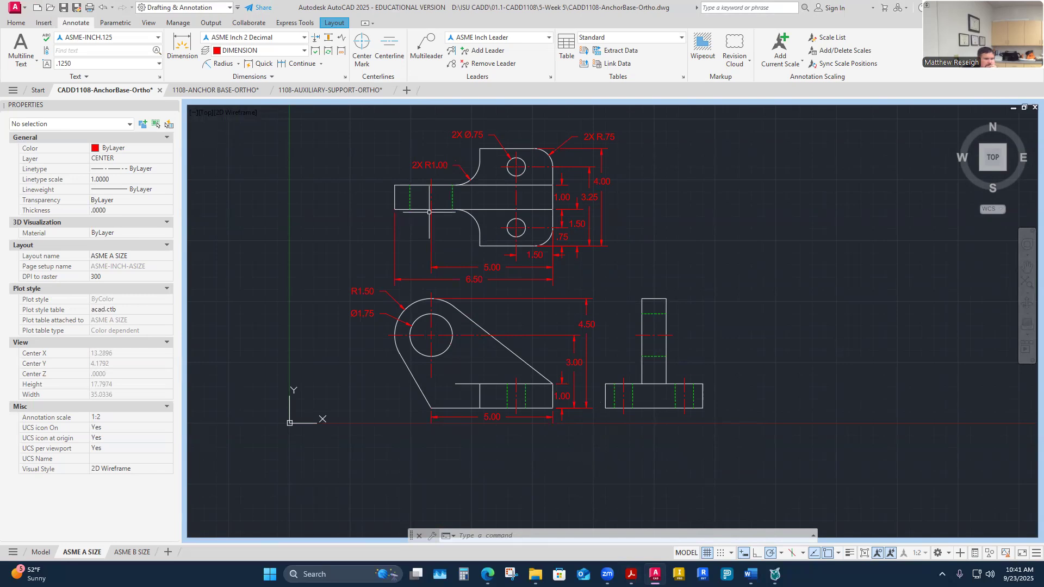
# Inspect the lower concave arc in the top view and its properties, and review the dimensions across all three views.
pyautogui.scroll(2, 452, 208)
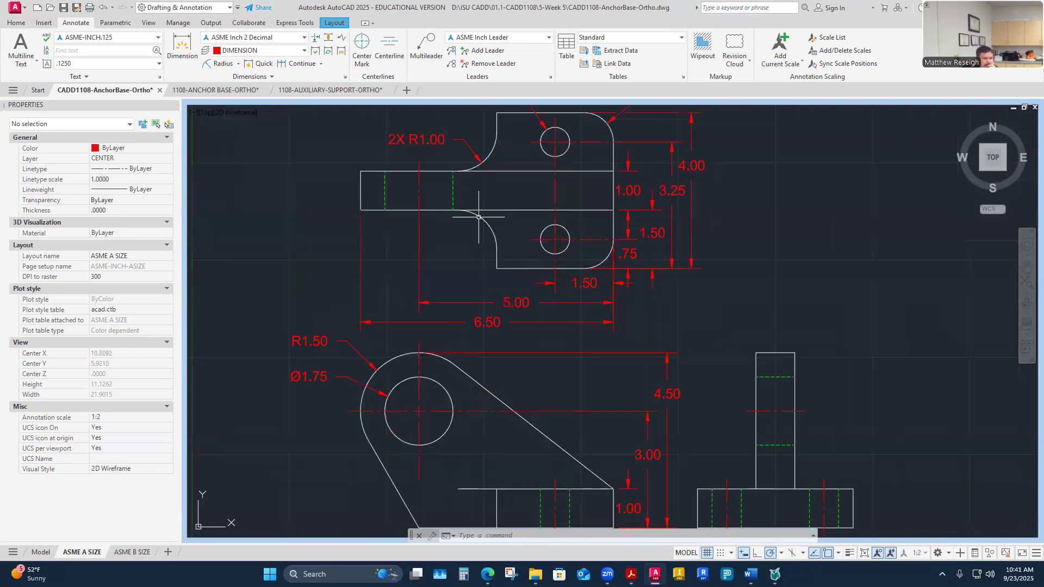
pyautogui.click(478, 215)
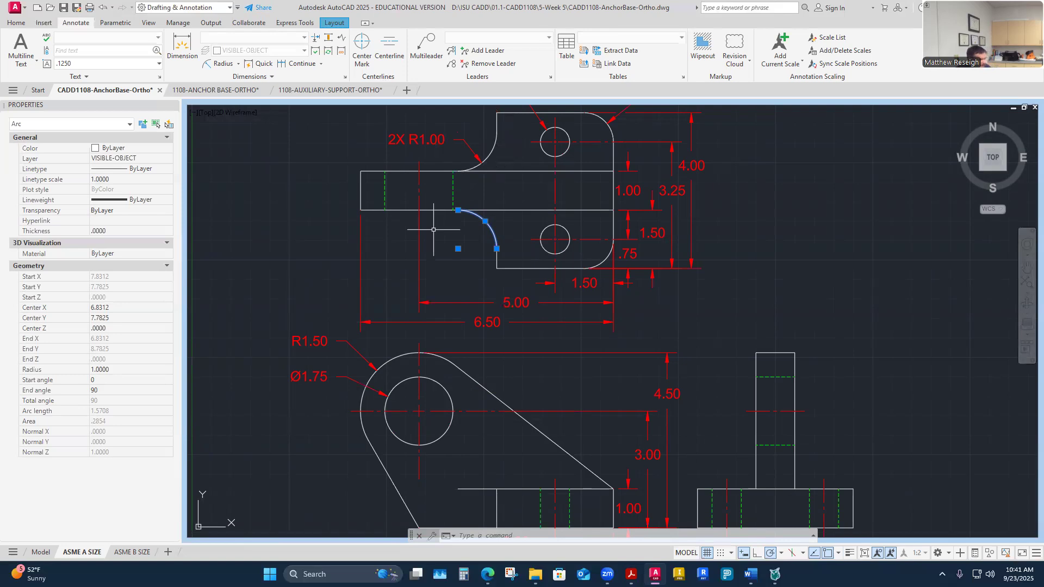
pyautogui.press('Escape')
pyautogui.press('Escape')
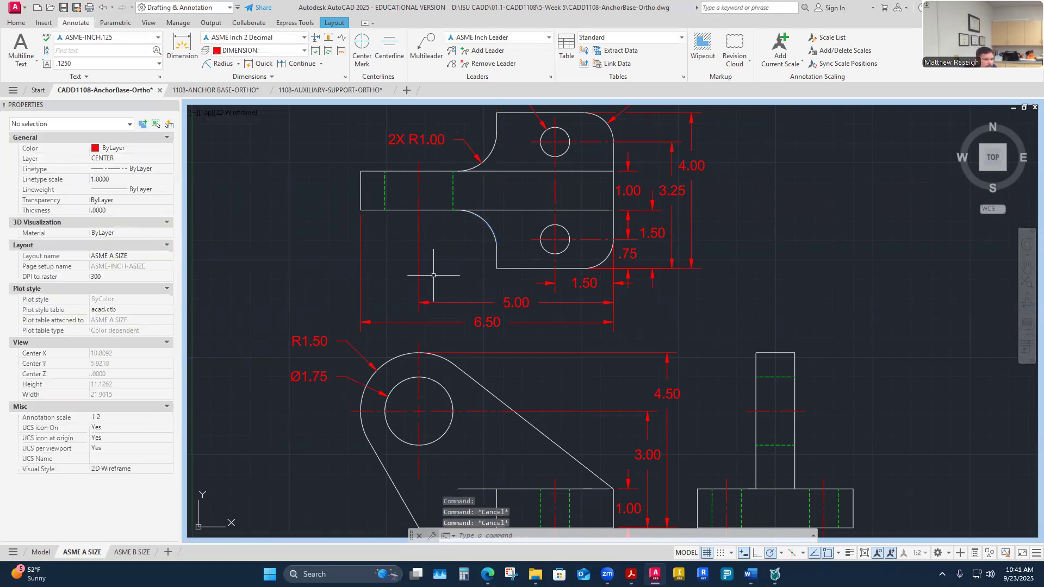
pyautogui.scroll(-2, 434, 276)
pyautogui.scroll(2, 468, 250)
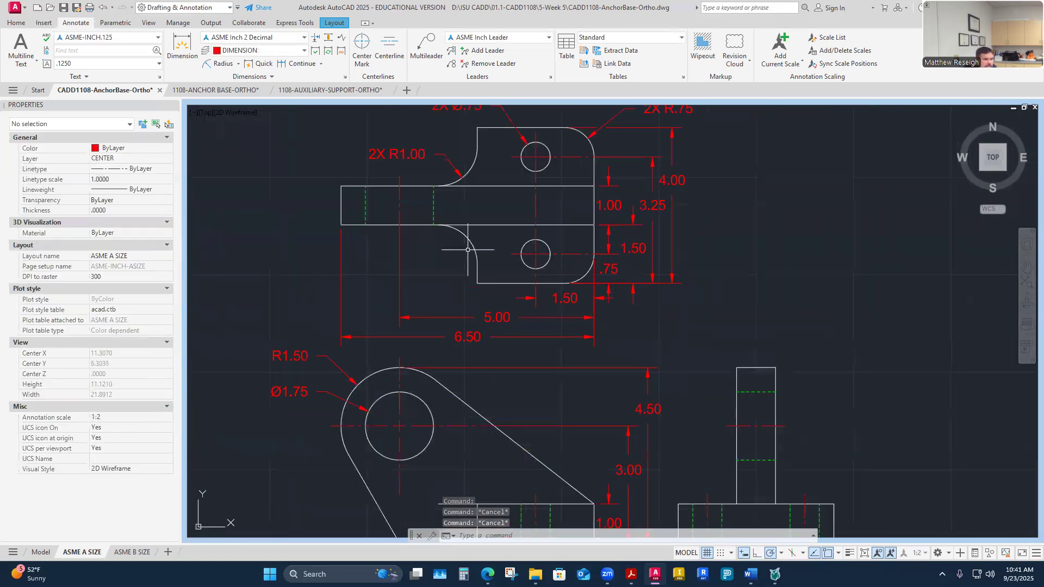
pyautogui.click(475, 250)
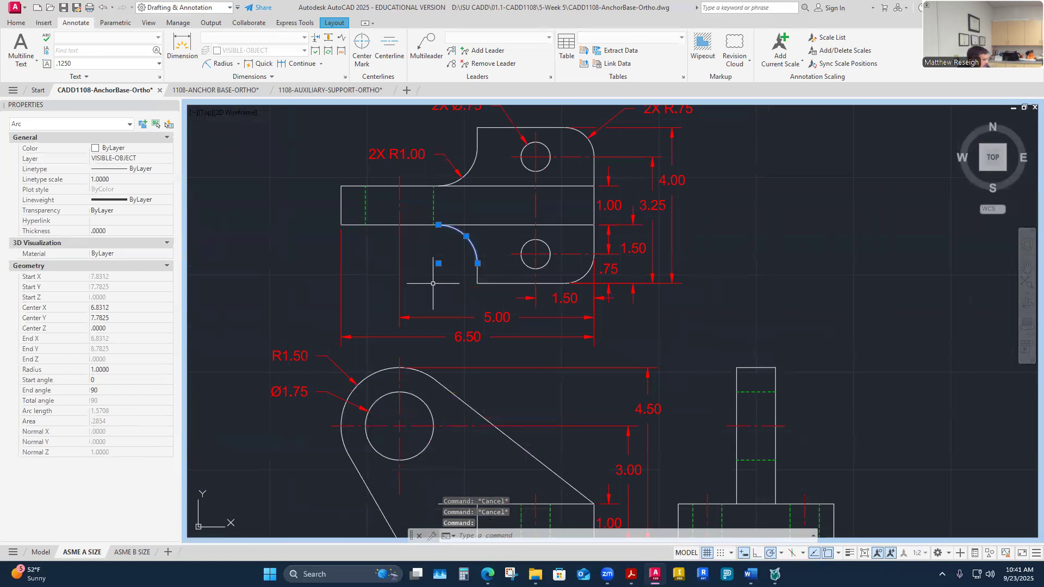
pyautogui.press('Escape')
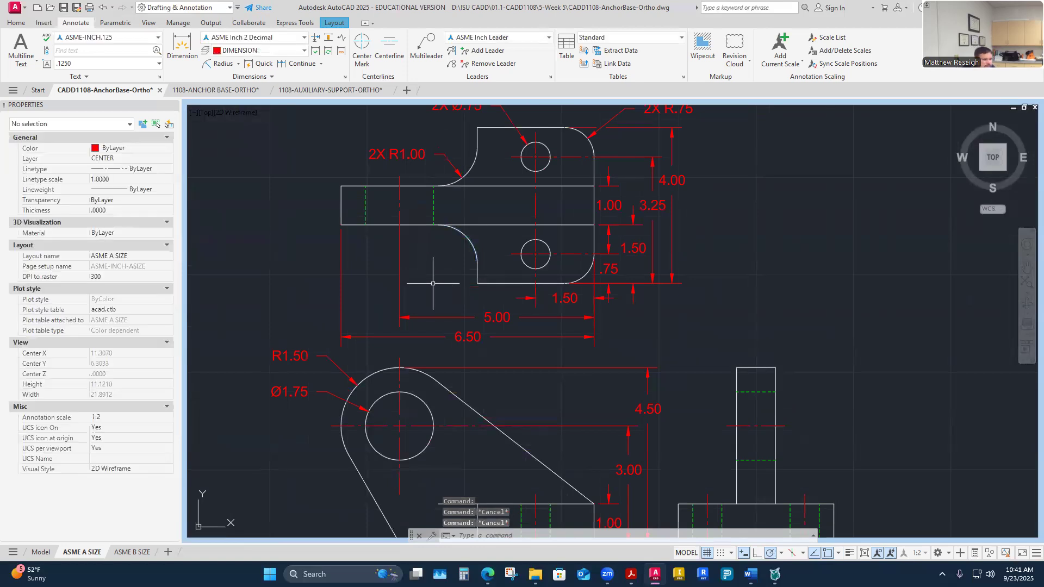
pyautogui.scroll(-2, 433, 283)
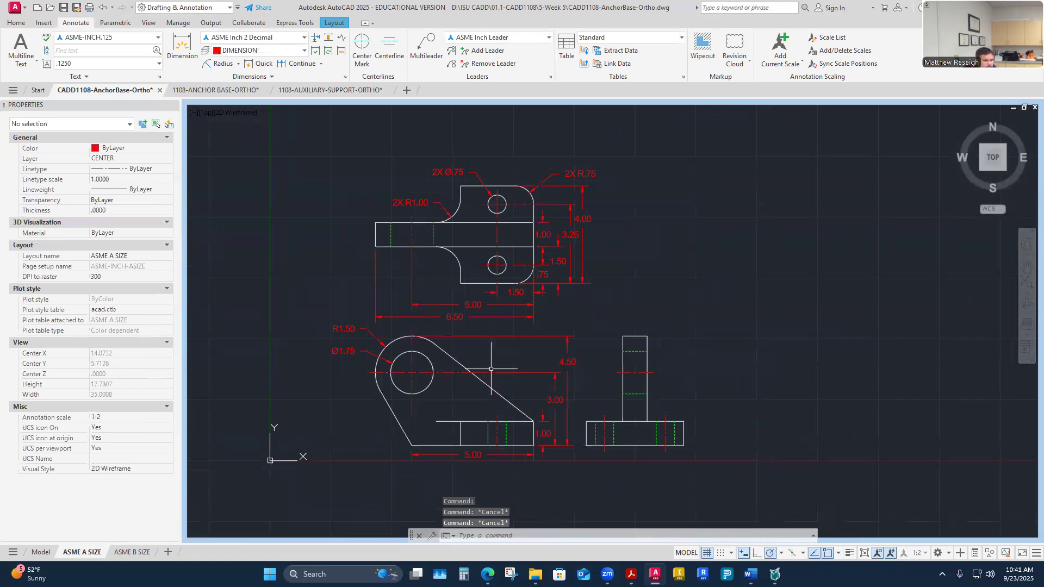
pyautogui.scroll(2, 633, 463)
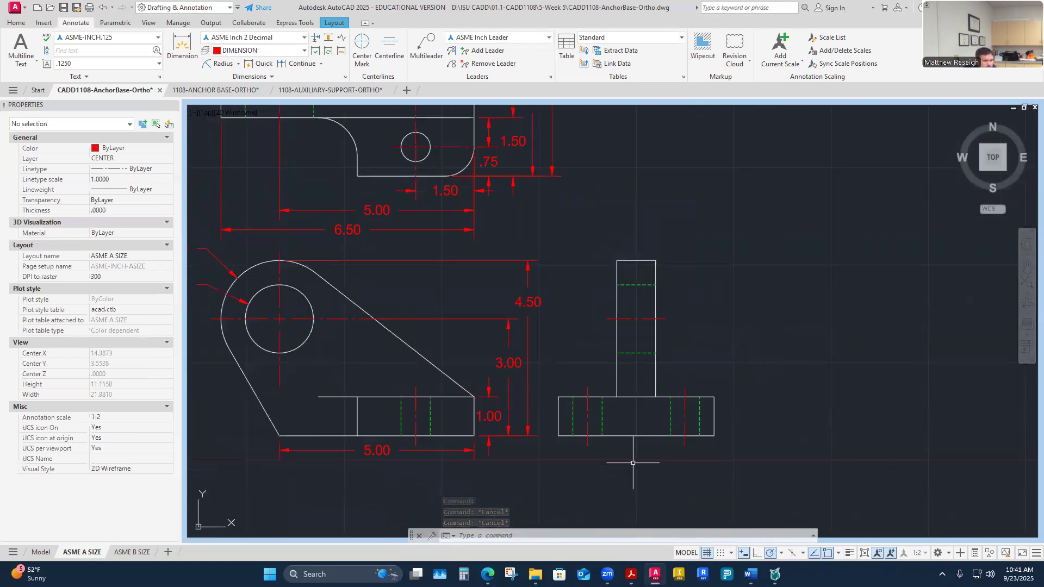
pyautogui.scroll(-2, 632, 462)
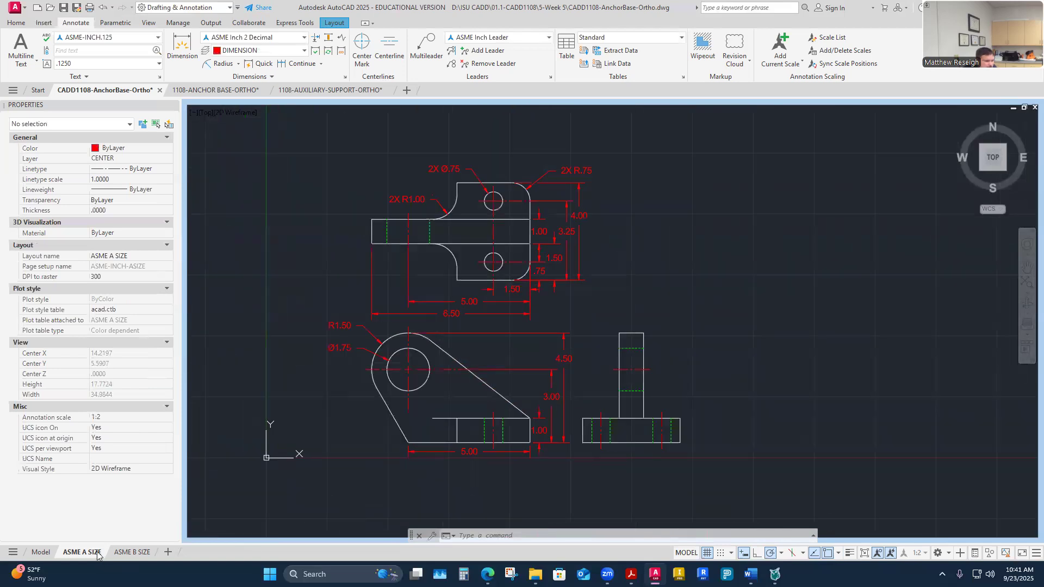
# Change the assignment entry in the ASME A SIZE layout's title block to "CADD 1108 ANCHOR BASE".
pyautogui.click(867, 555)
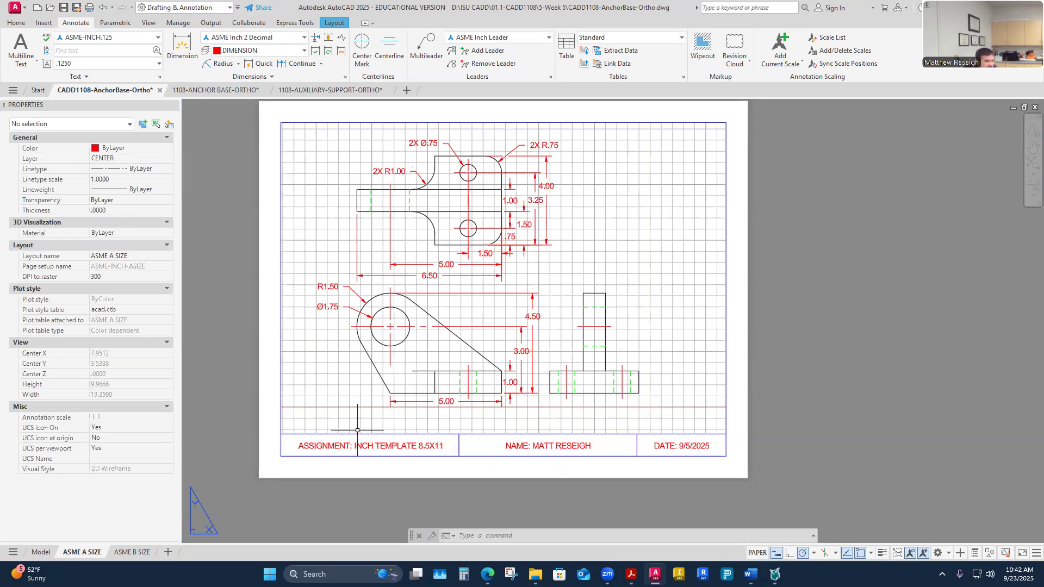
pyautogui.doubleClick(400, 446)
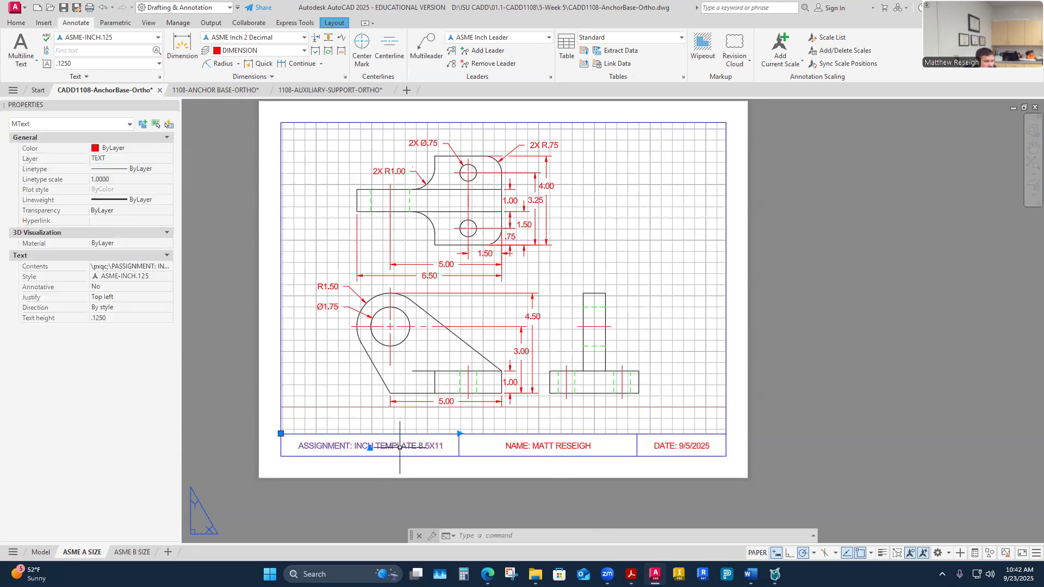
pyautogui.moveTo(425, 447); pyautogui.dragTo(356, 447)
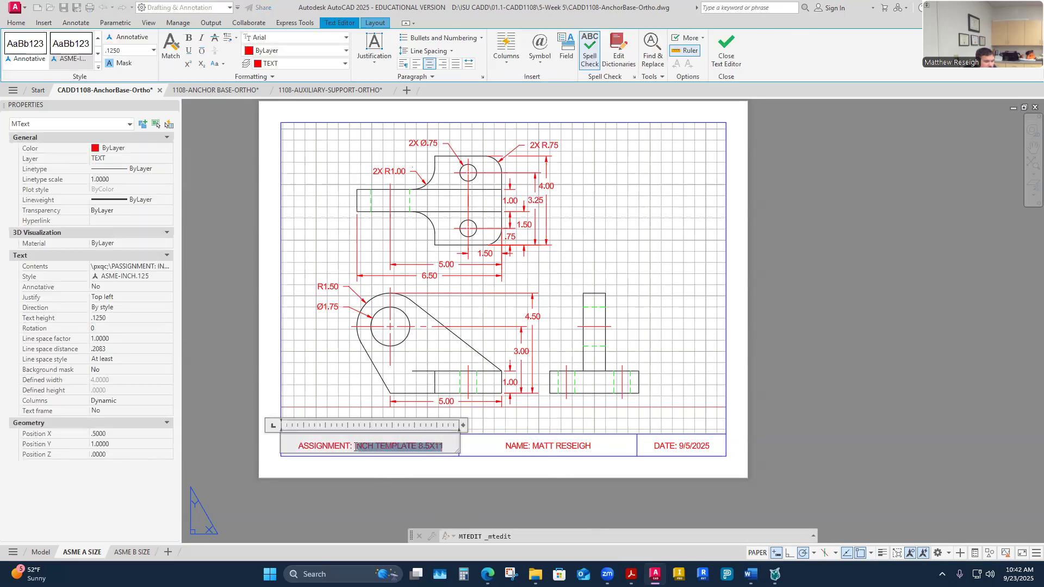
pyautogui.write('1108')
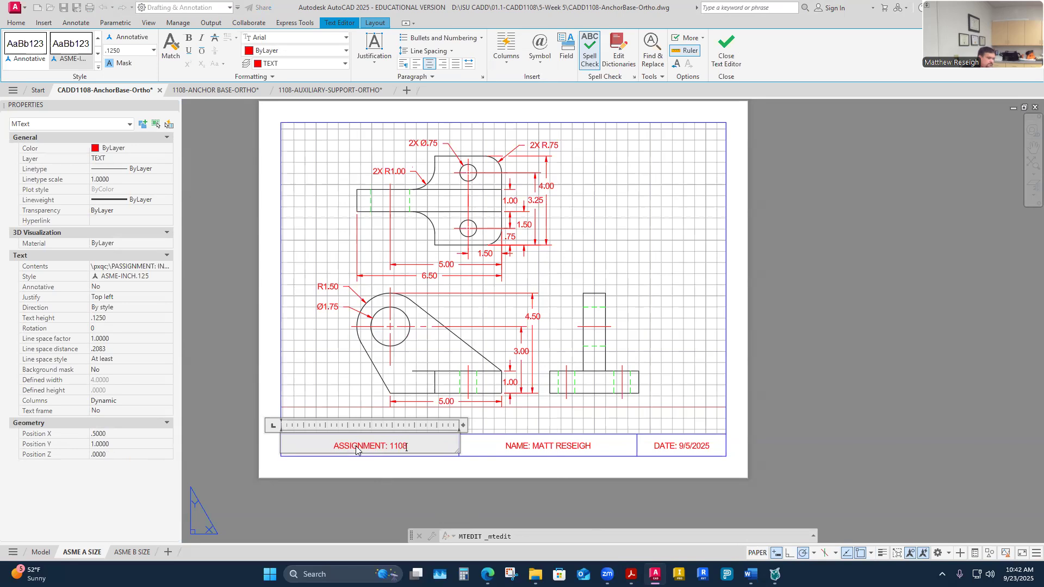
pyautogui.press('BackSpace')
pyautogui.press('BackSpace')
pyautogui.press('BackSpace')
pyautogui.press('BackSpace')
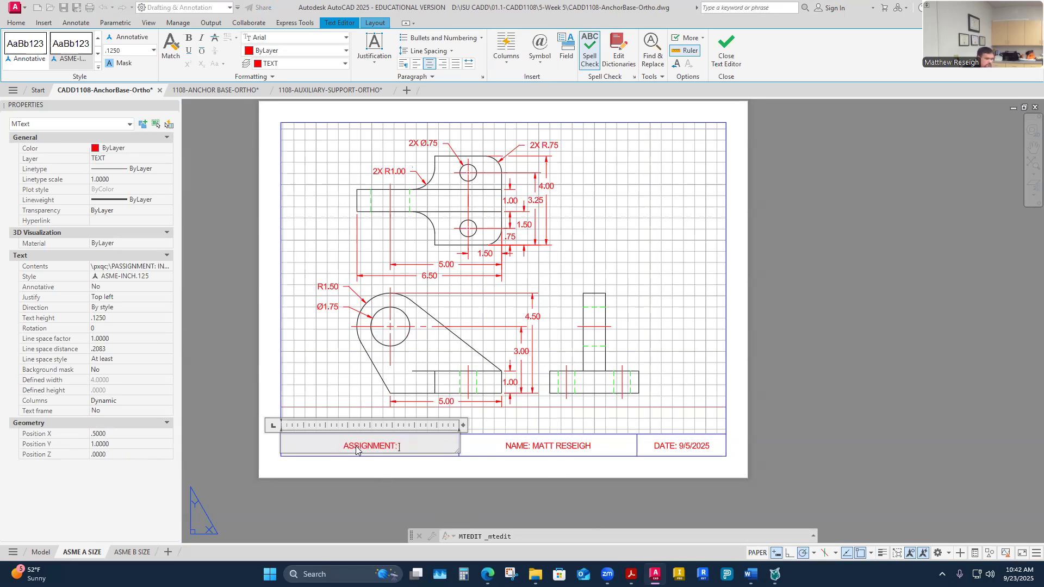
pyautogui.write('CADD 1108')
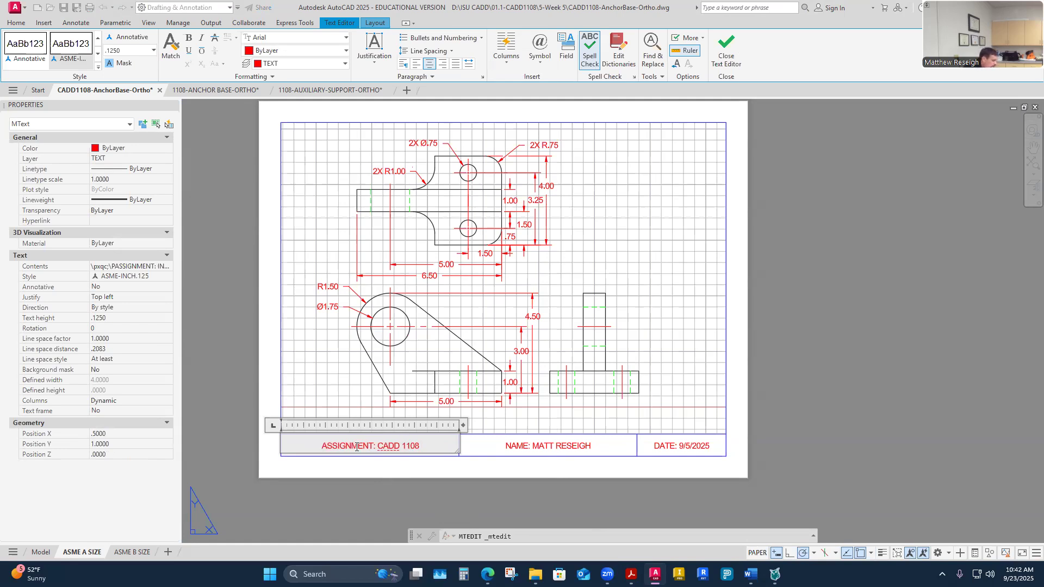
pyautogui.write(' ANCHOR')
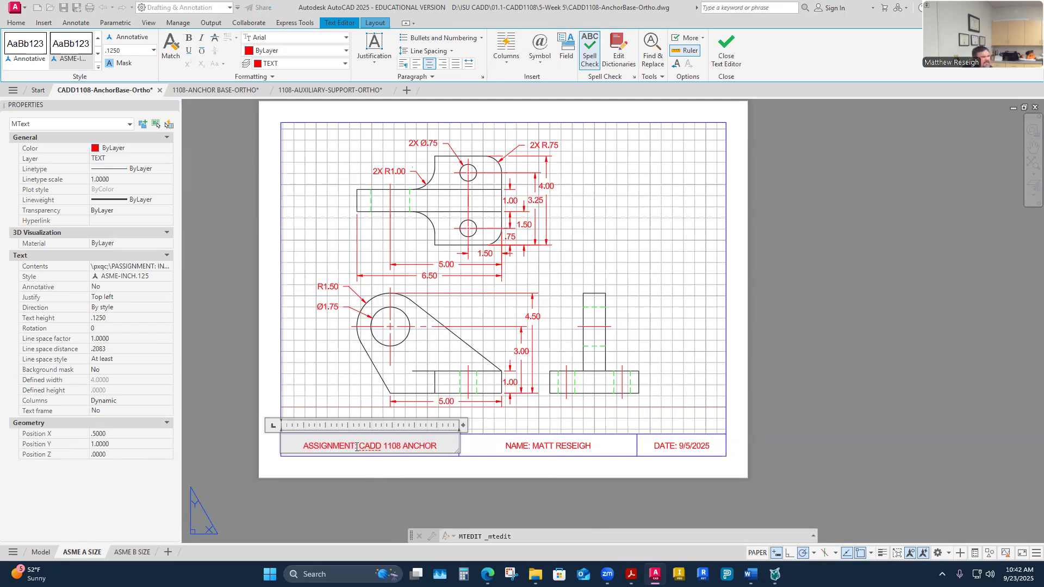
pyautogui.write(' BASE')
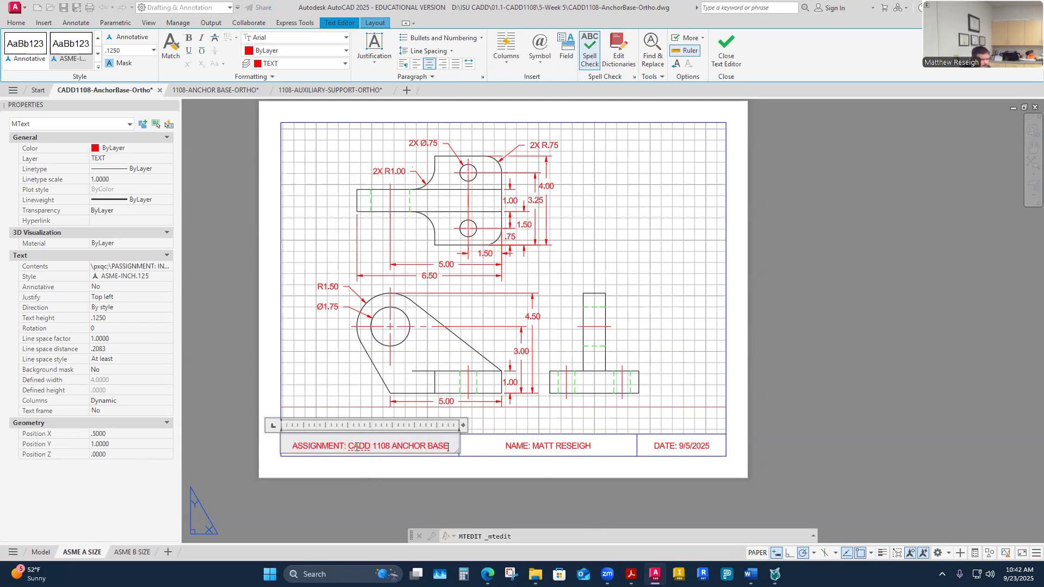
# Change the title block's date to 9/23/2025.
pyautogui.click(674, 445)
pyautogui.doubleClick(699, 446)
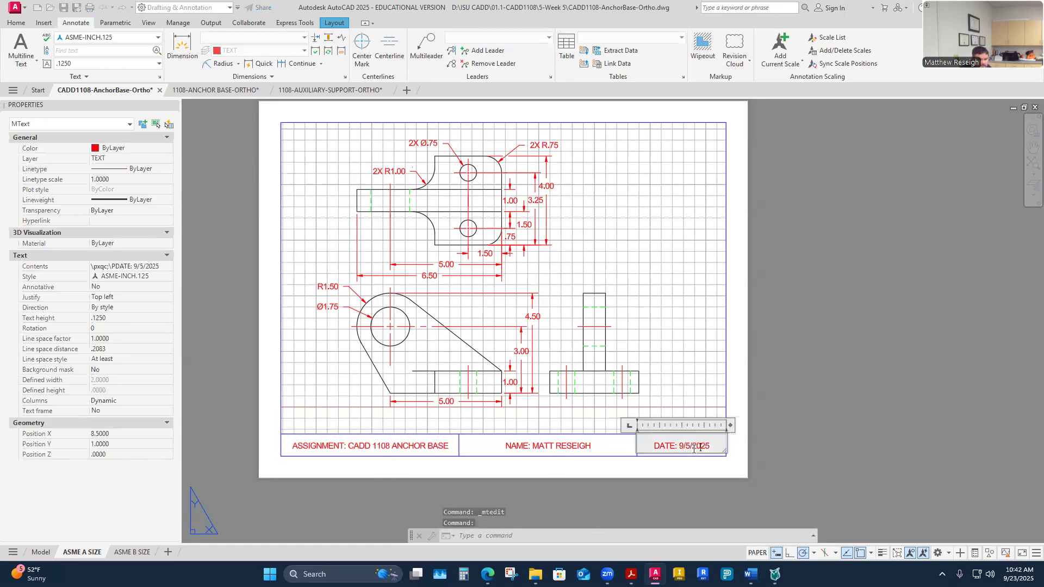
pyautogui.press('BackSpace')
pyautogui.write('23')
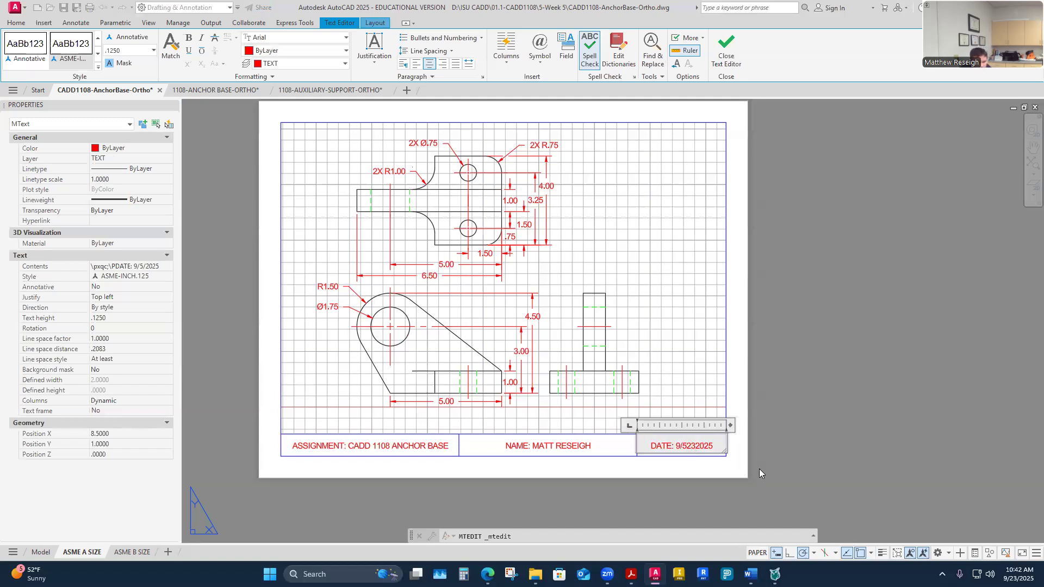
pyautogui.press('BackSpace')
pyautogui.press('BackSpace')
pyautogui.press('BackSpace')
pyautogui.write('23')
pyautogui.click(823, 501)
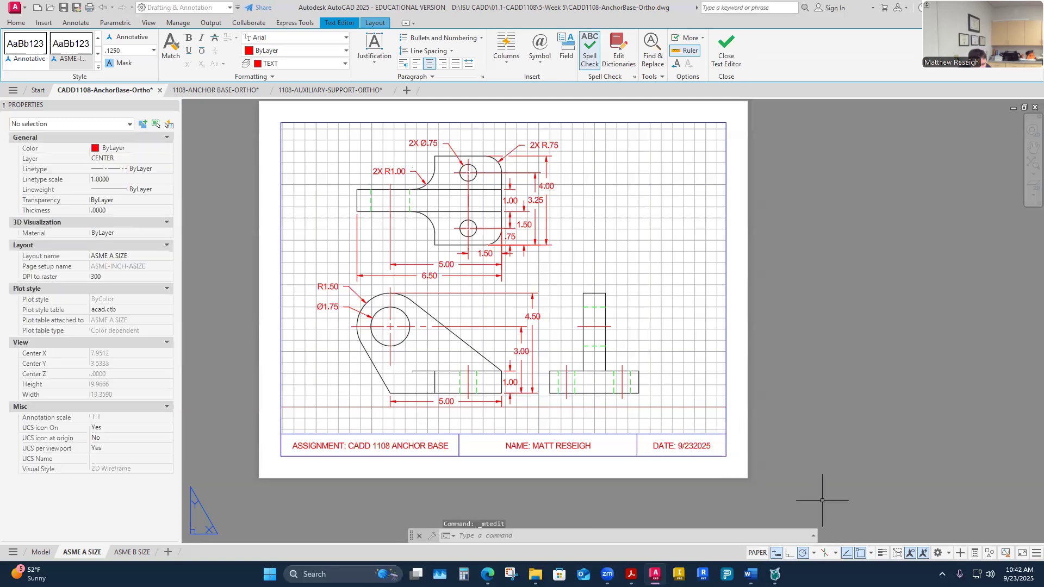
pyautogui.doubleClick(696, 445)
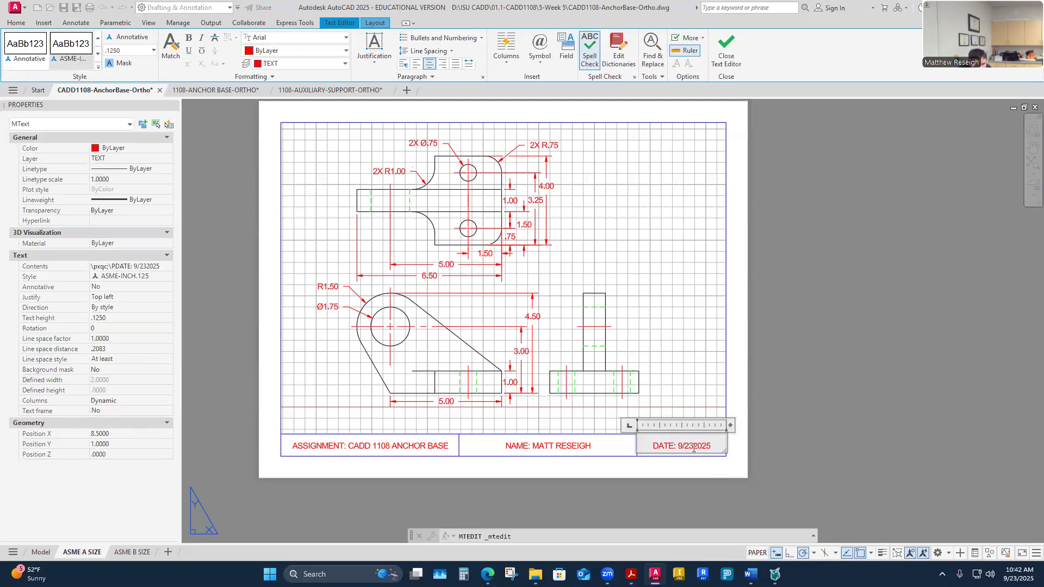
pyautogui.write('/')
pyautogui.click(802, 503)
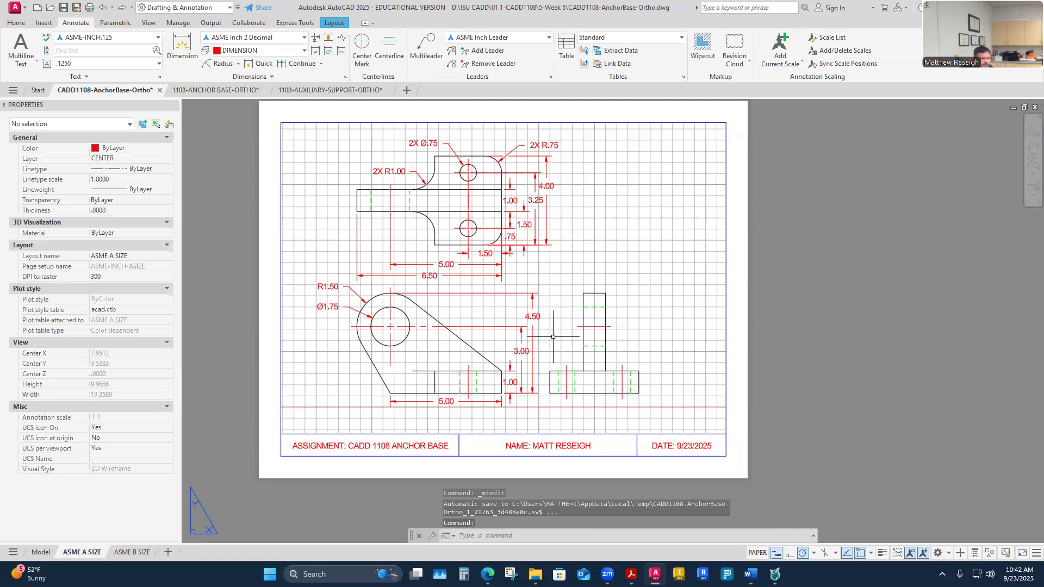
# Activate the layout's viewport and turn off its grid display.
pyautogui.click(660, 341)
pyautogui.doubleClick(660, 341)
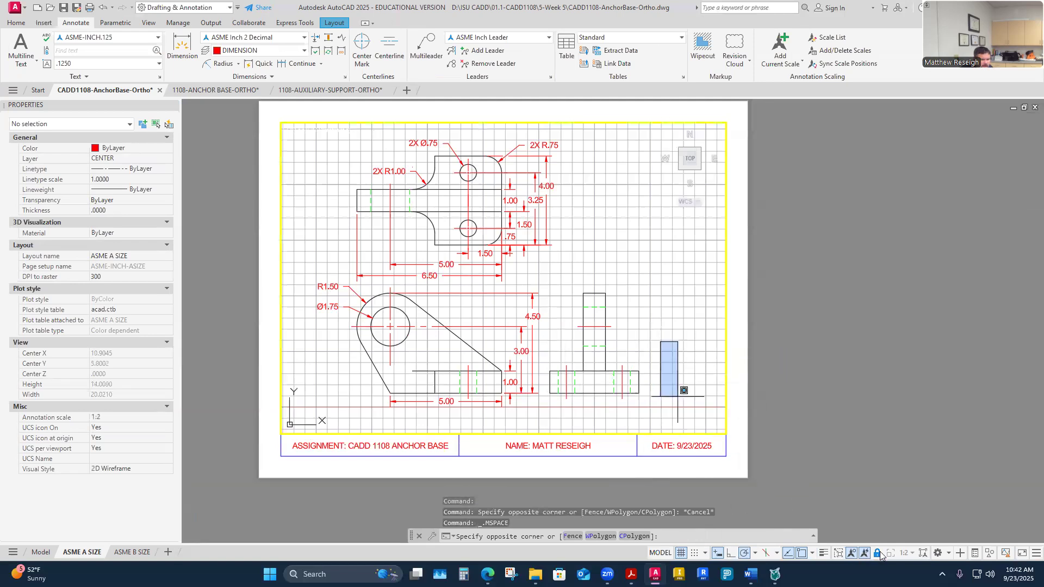
pyautogui.click(681, 553)
pyautogui.press('Escape')
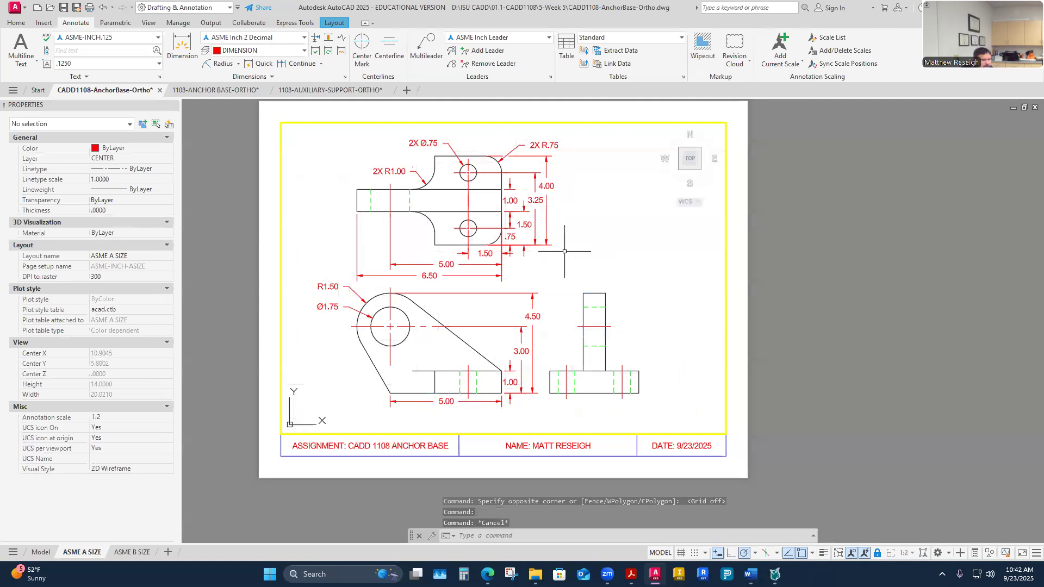
# Set the linetype scale of the upper hole's center mark in the top view to .5.
pyautogui.scroll(4, 461, 177)
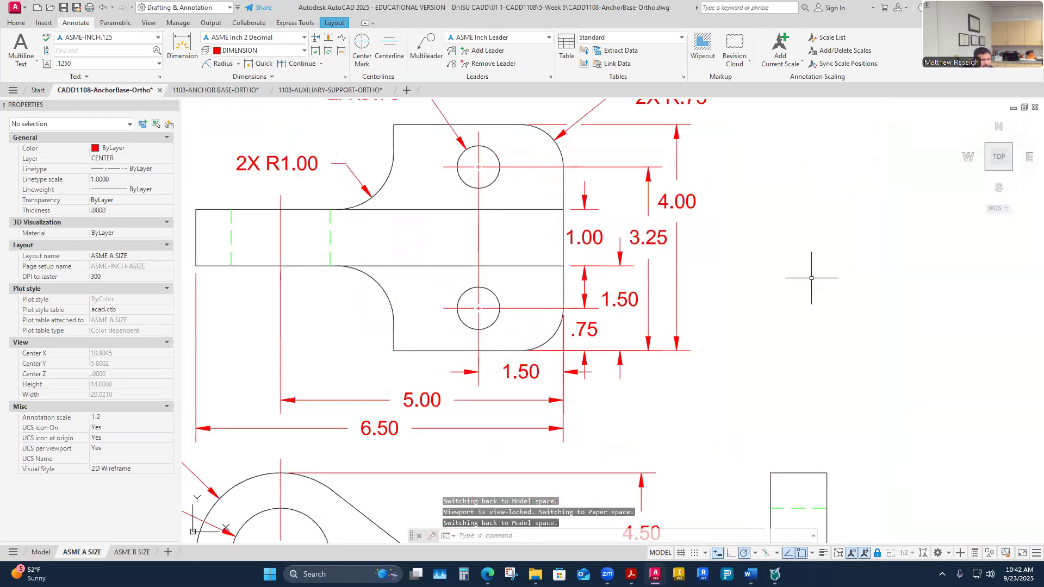
pyautogui.click(479, 193)
pyautogui.click(116, 179)
pyautogui.press('BackSpace')
pyautogui.write('.5')
pyautogui.press('Return')
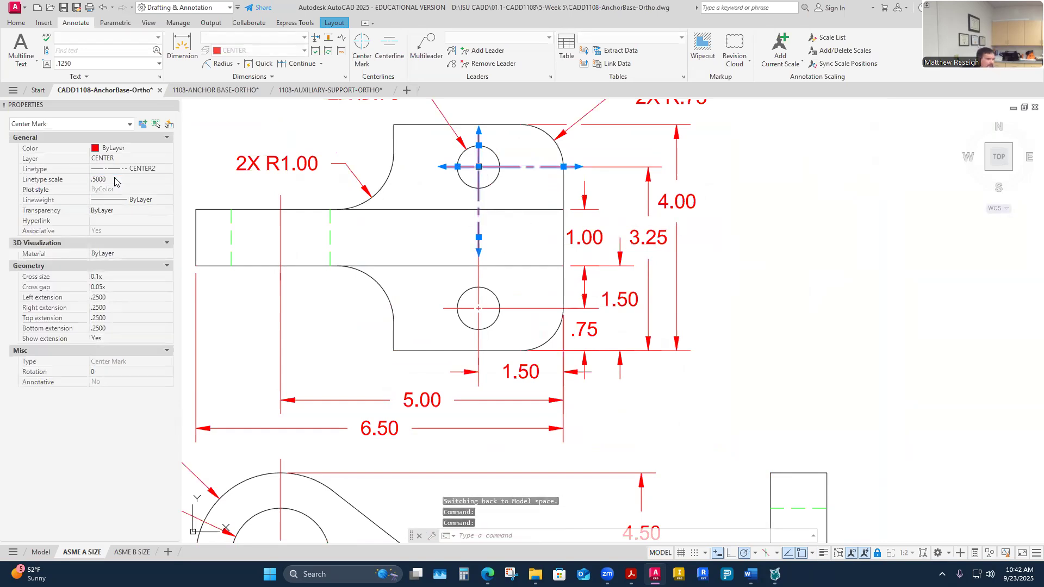
pyautogui.click(332, 143)
pyautogui.press('Escape')
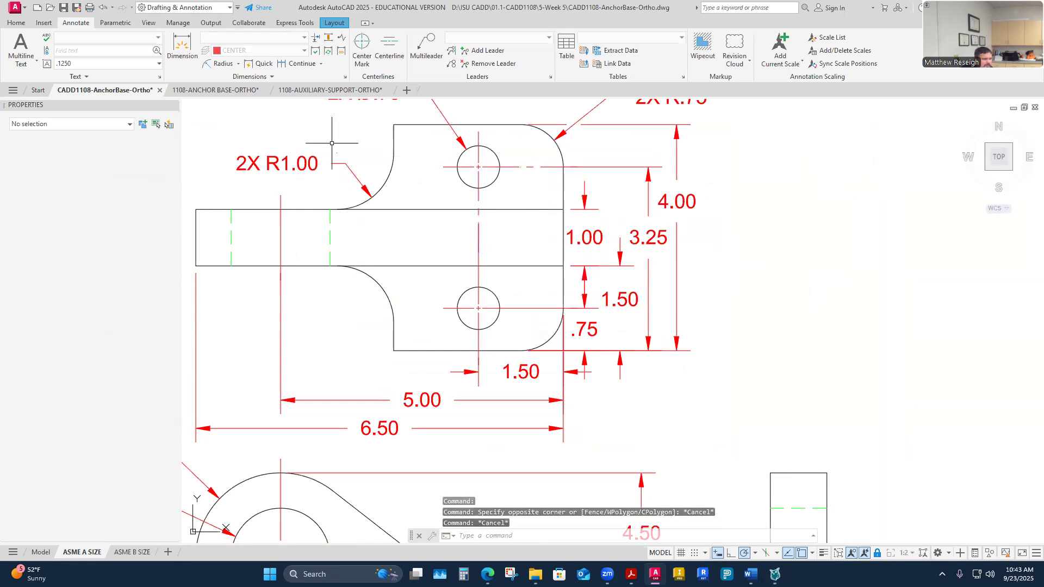
# Match the lower hole's center mark in the top view to the upper hole's center mark properties.
pyautogui.scroll(-2, 329, 143)
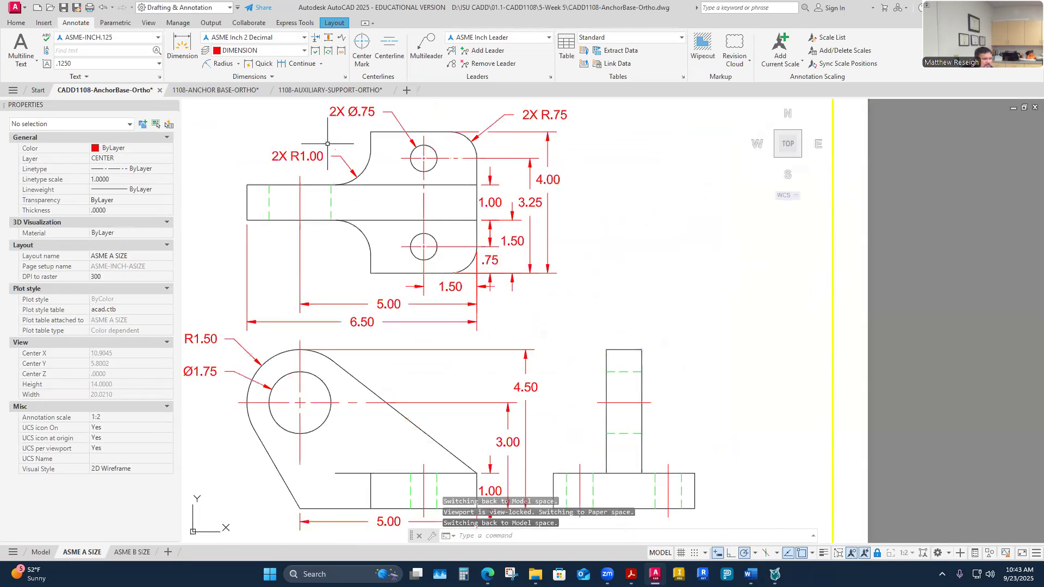
pyautogui.click(16, 23)
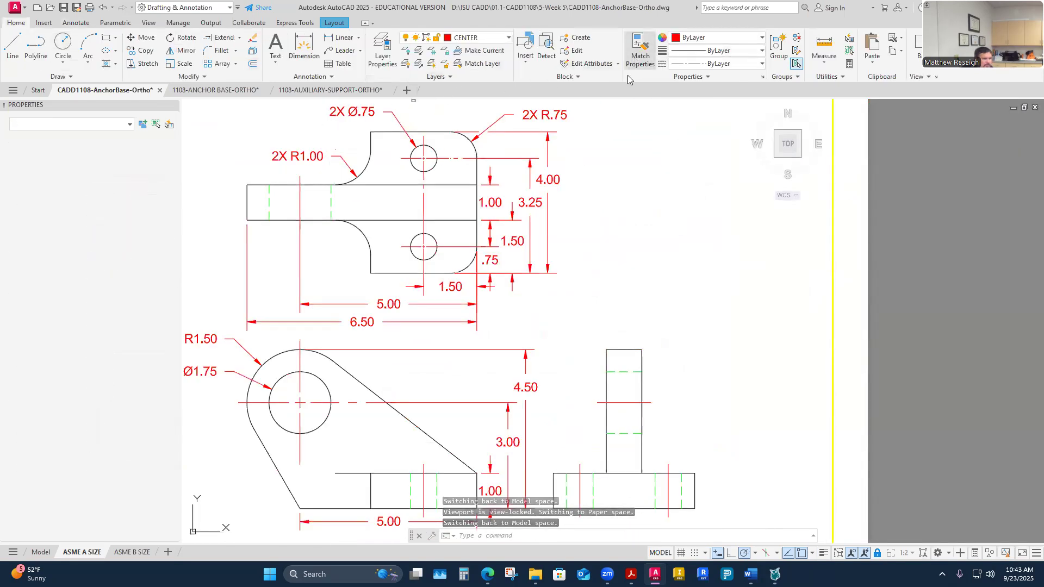
pyautogui.click(636, 59)
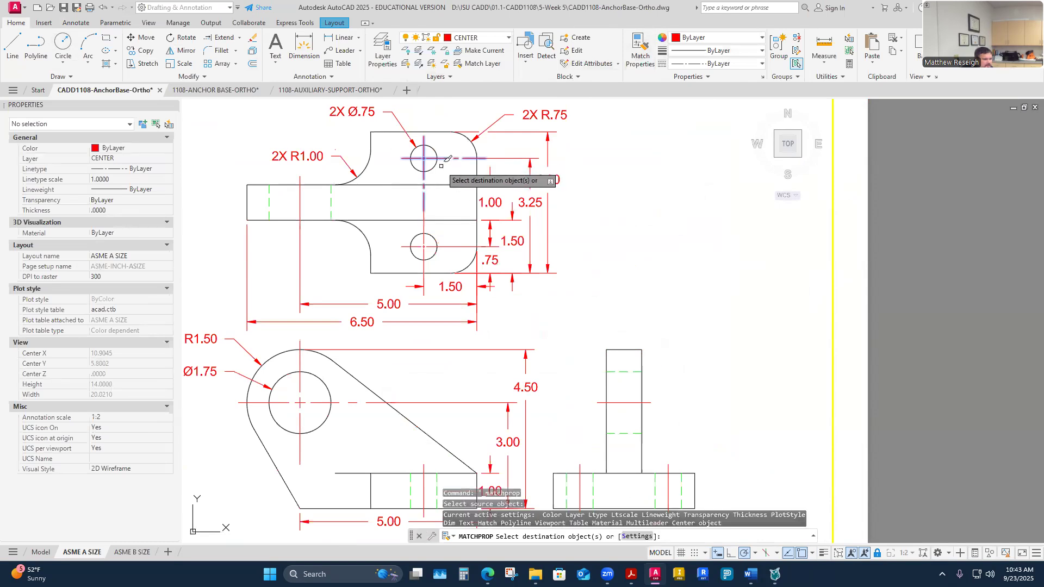
pyautogui.scroll(1, 446, 158)
pyautogui.click(444, 158)
pyautogui.scroll(-1, 432, 215)
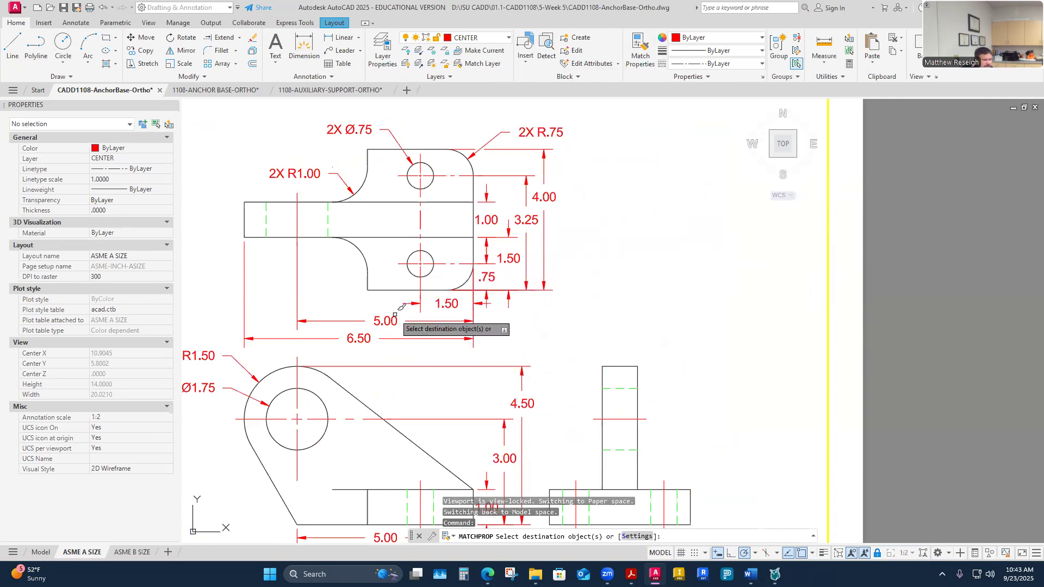
pyautogui.press('Escape')
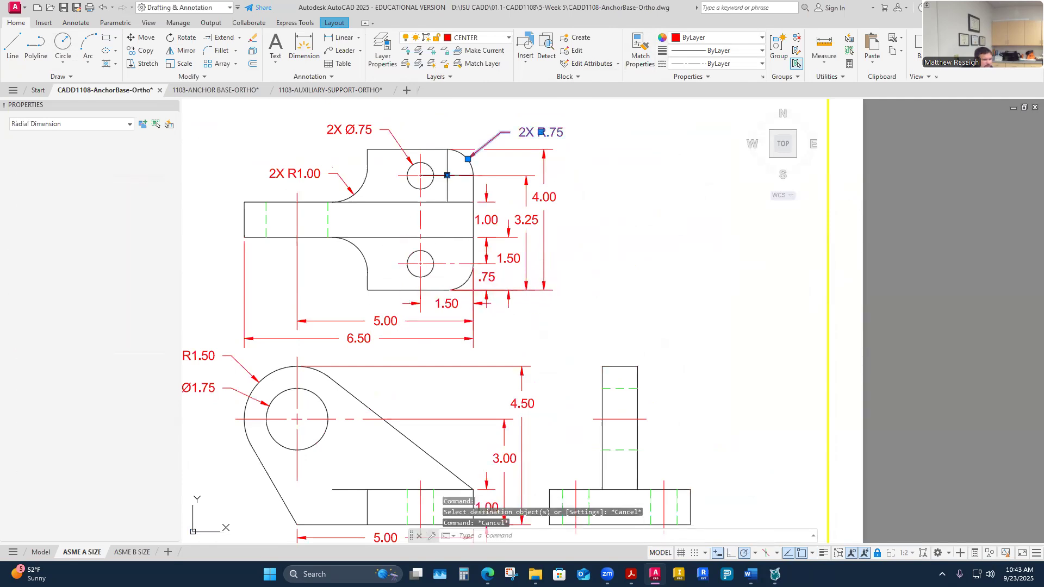
pyautogui.press('Escape')
# Set the linetype scale of the top view's upper hole center mark to .25.
pyautogui.click(411, 175)
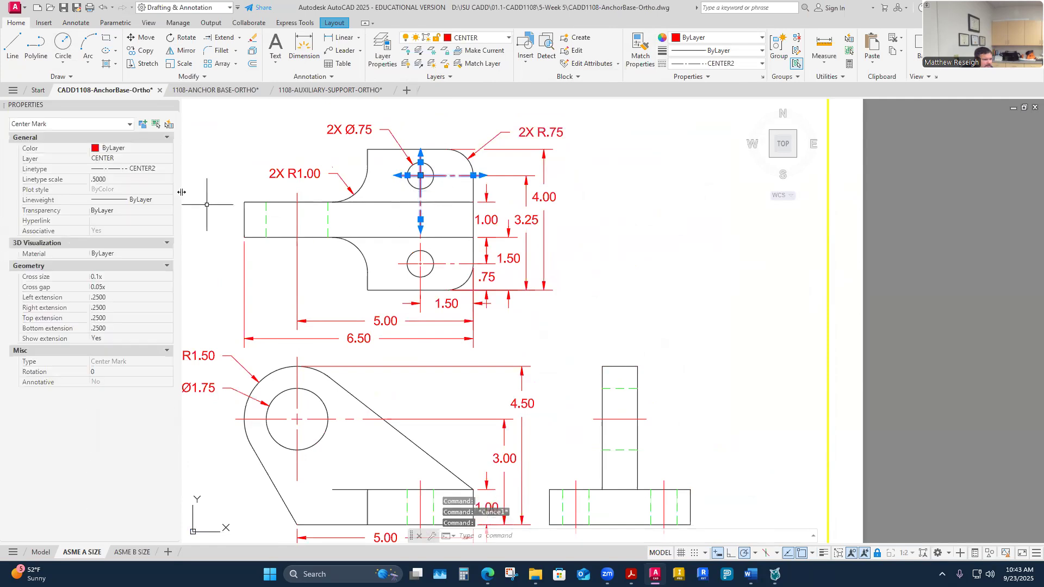
pyautogui.click(126, 180)
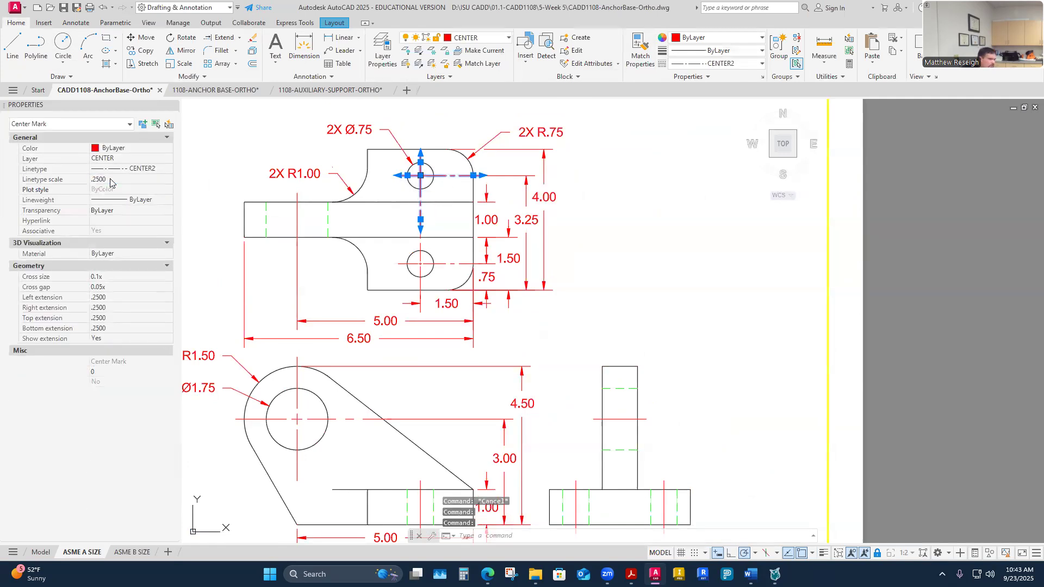
pyautogui.click(227, 151)
pyautogui.press('Escape')
pyautogui.press('Escape')
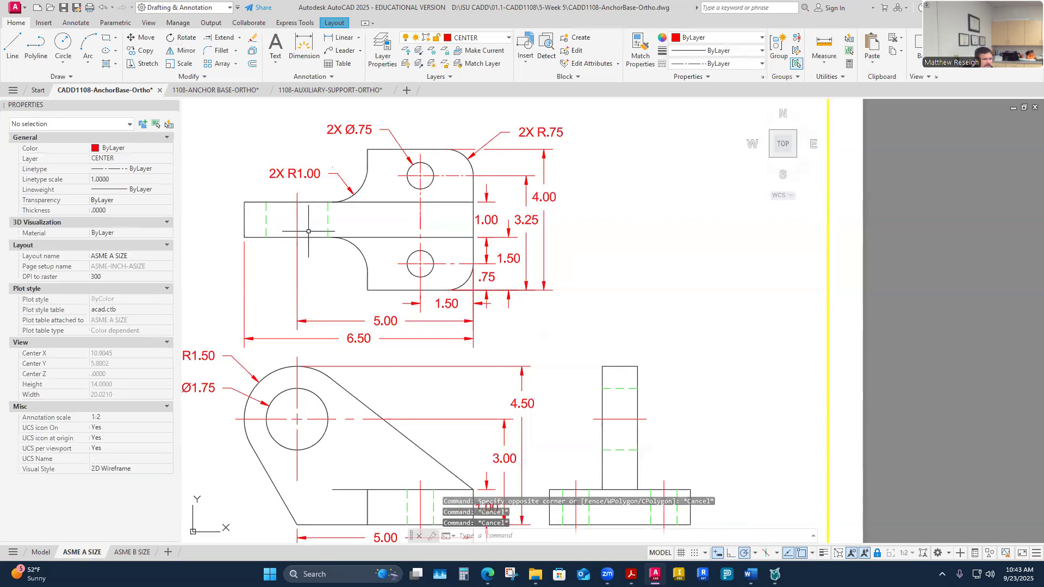
# Copy the upper hole center mark's updated properties onto the lower hole's center mark with Match Properties.
pyautogui.click(640, 52)
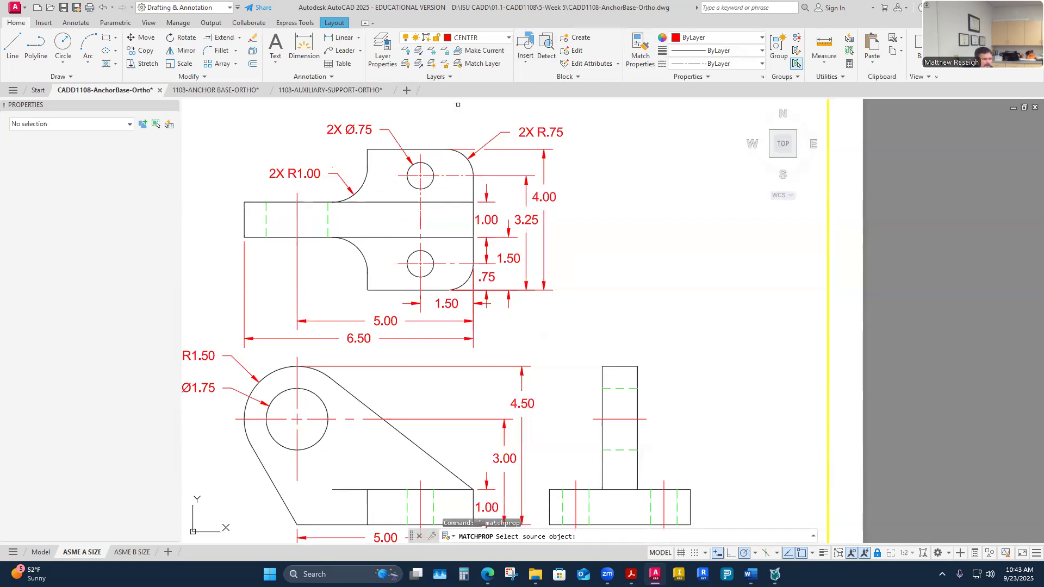
pyautogui.click(421, 186)
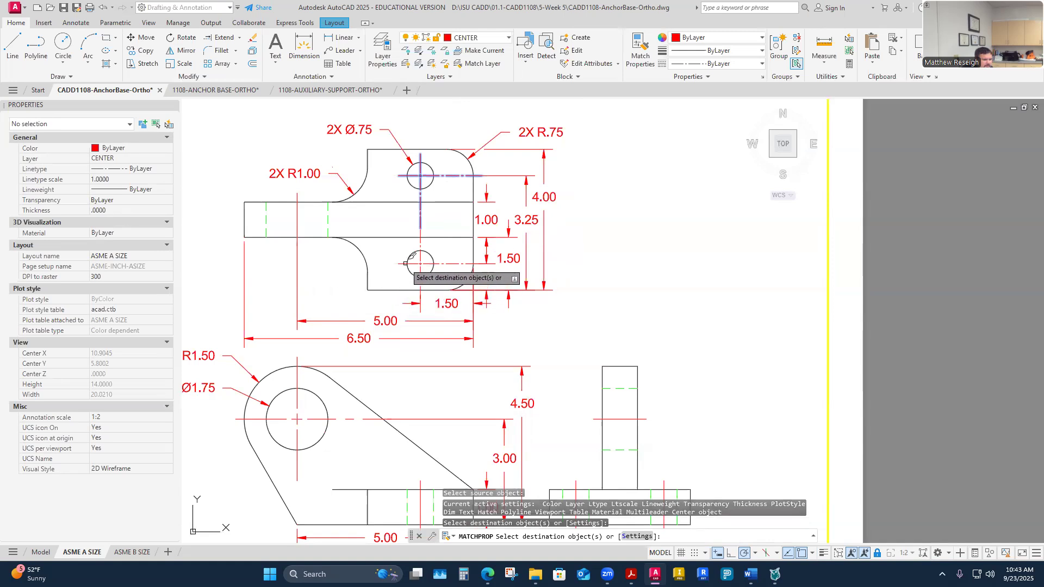
pyautogui.click(412, 264)
pyautogui.rightClick(337, 290)
pyautogui.click(357, 295)
# Match the front view's large-hole center mark and base-hole centerline to the properties of the top view's lower hole center mark.
pyautogui.scroll(-4, 357, 294)
pyautogui.scroll(5, 374, 261)
pyautogui.scroll(-3, 374, 260)
pyautogui.scroll(4, 375, 353)
pyautogui.click(628, 63)
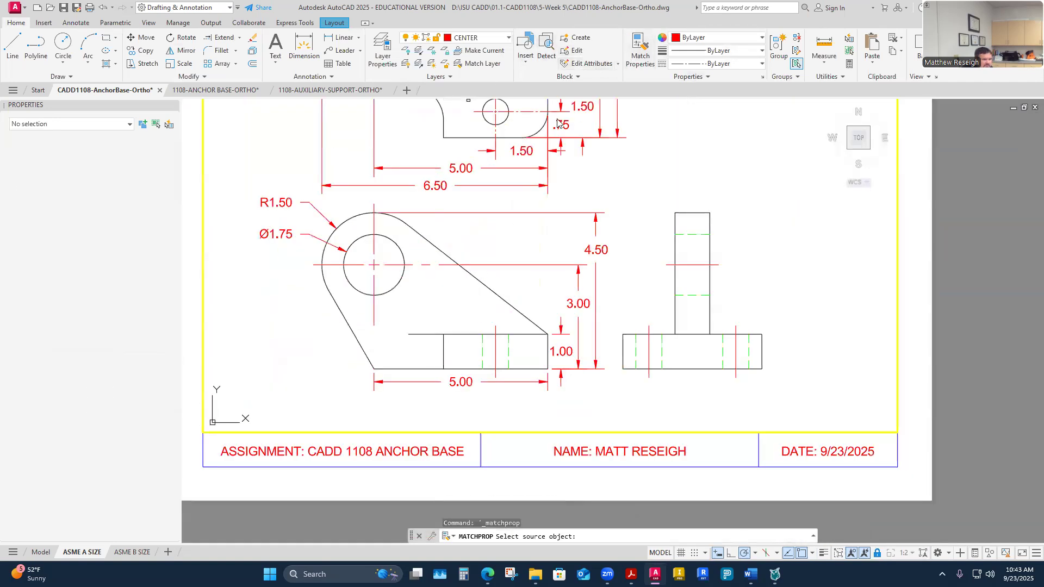
pyautogui.click(496, 134)
pyautogui.click(375, 245)
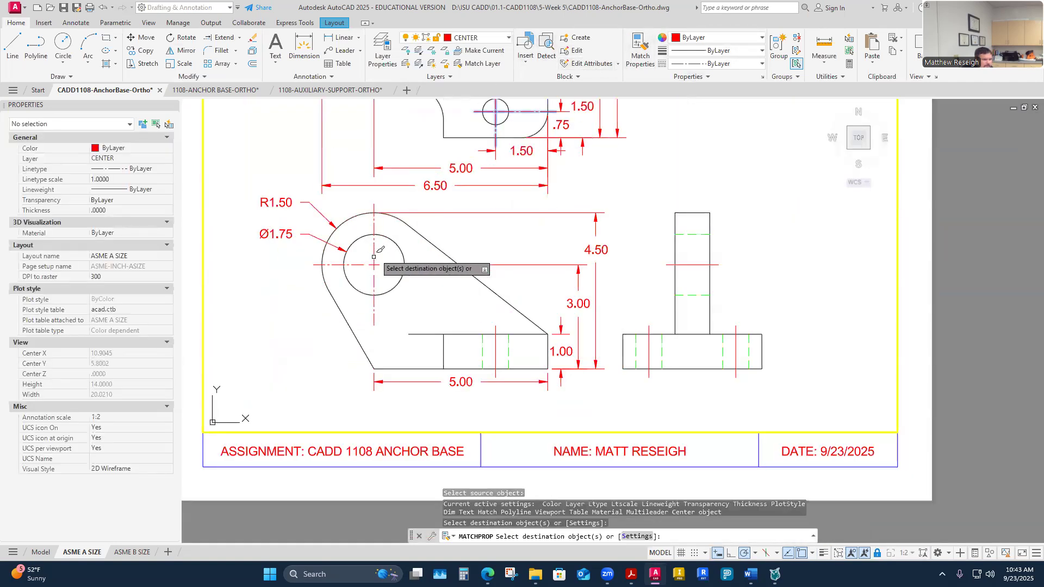
pyautogui.click(495, 344)
# Apply the same matched properties to the side view's three centerlines and the vertical centerline through the top view's narrow arm.
pyautogui.click(651, 353)
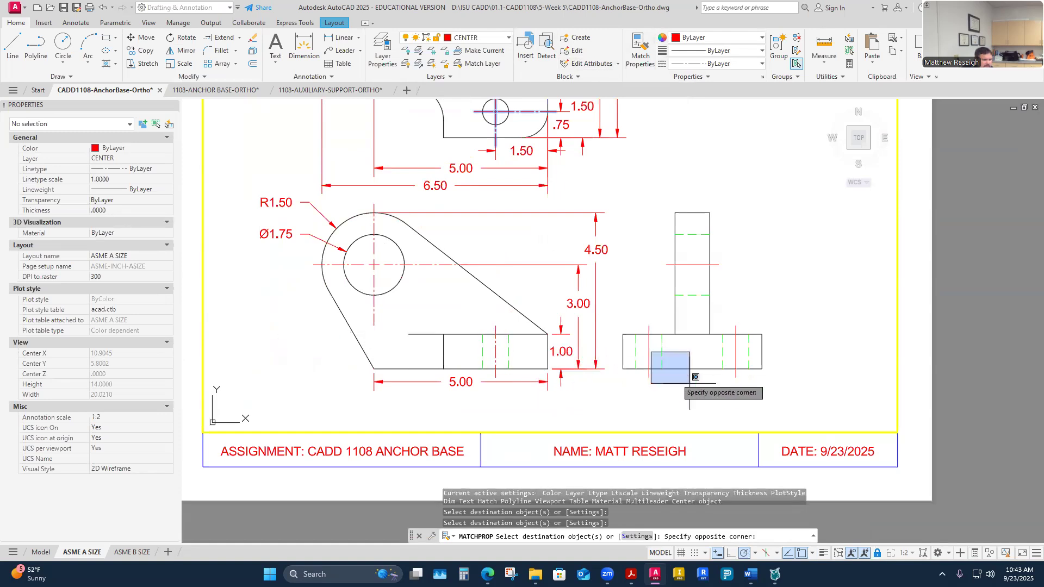
pyautogui.click(649, 353)
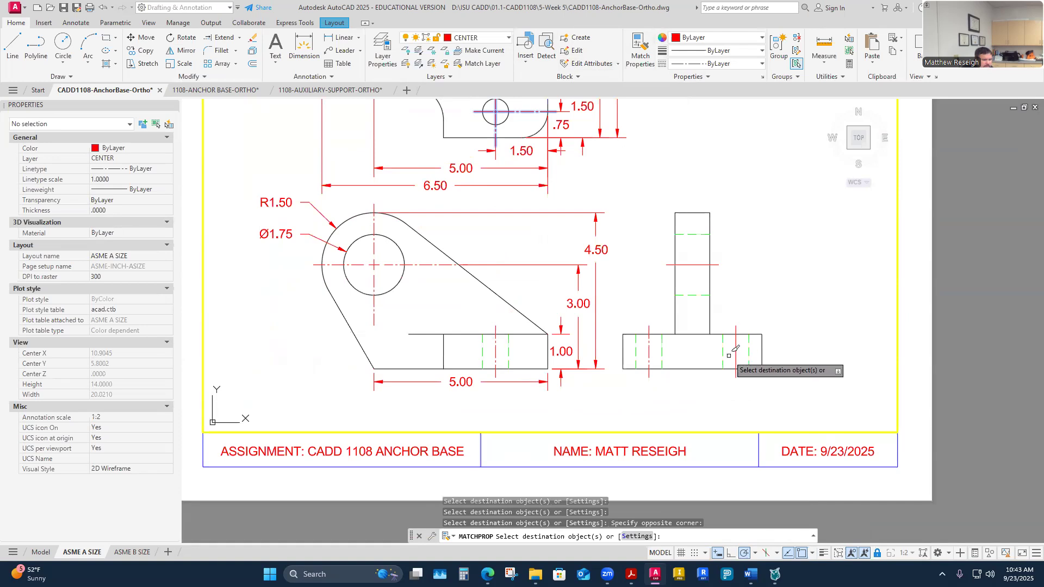
pyautogui.click(735, 356)
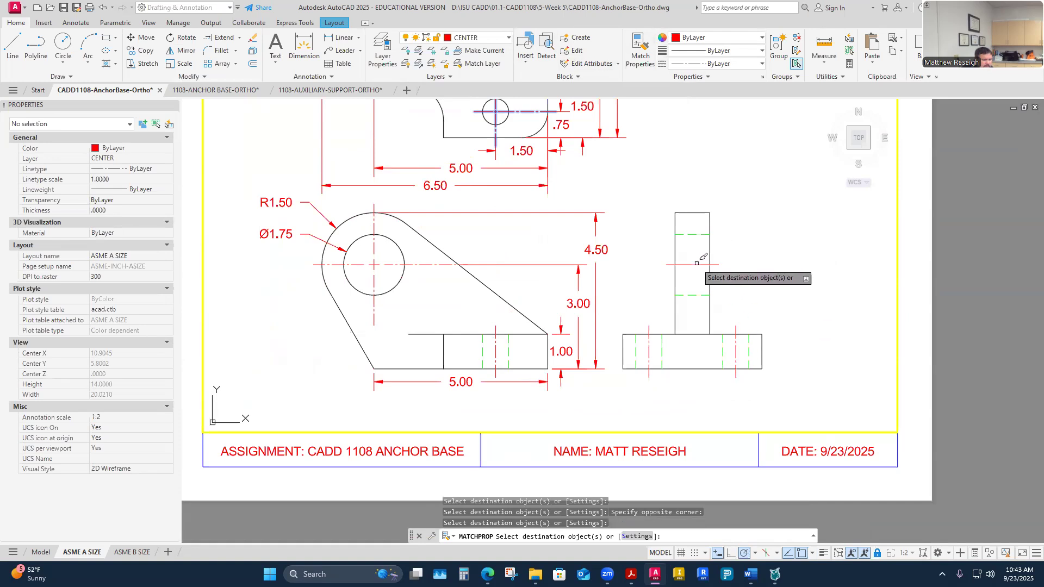
pyautogui.scroll(-2, 647, 334)
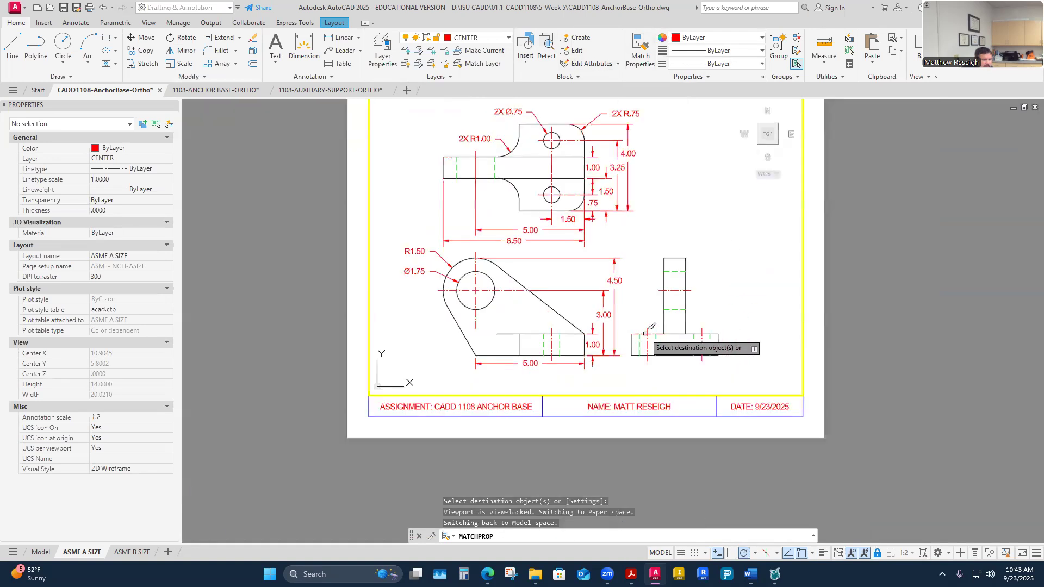
pyautogui.click(476, 167)
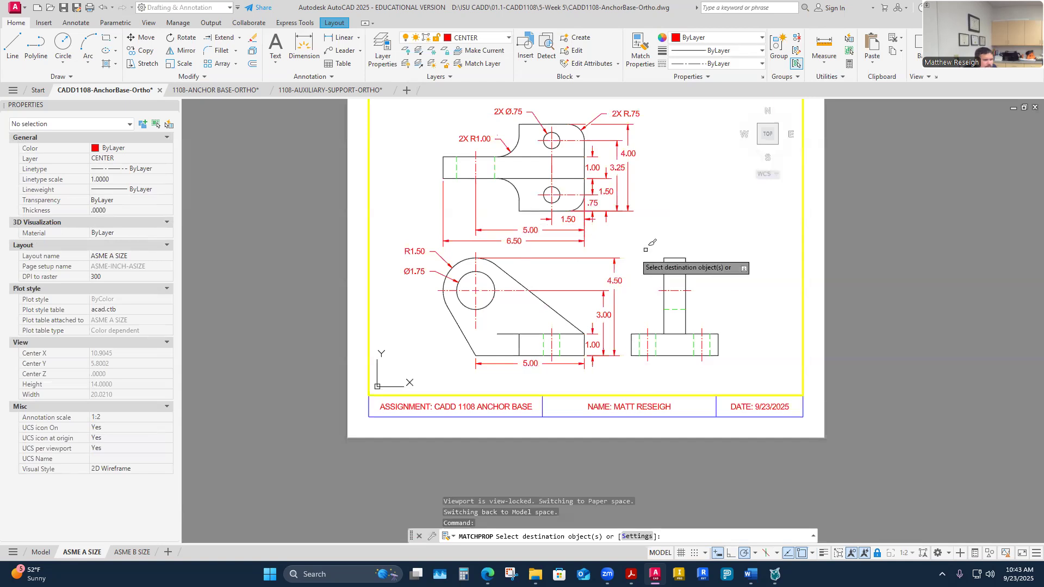
# Finish the Match Properties command and leave no objects selected.
pyautogui.rightClick(667, 213)
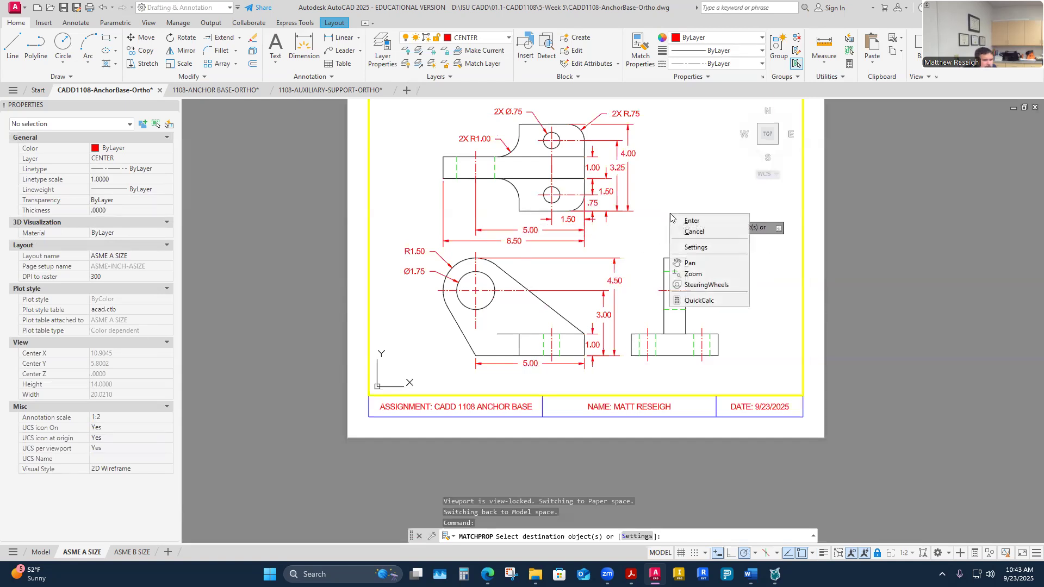
pyautogui.click(693, 221)
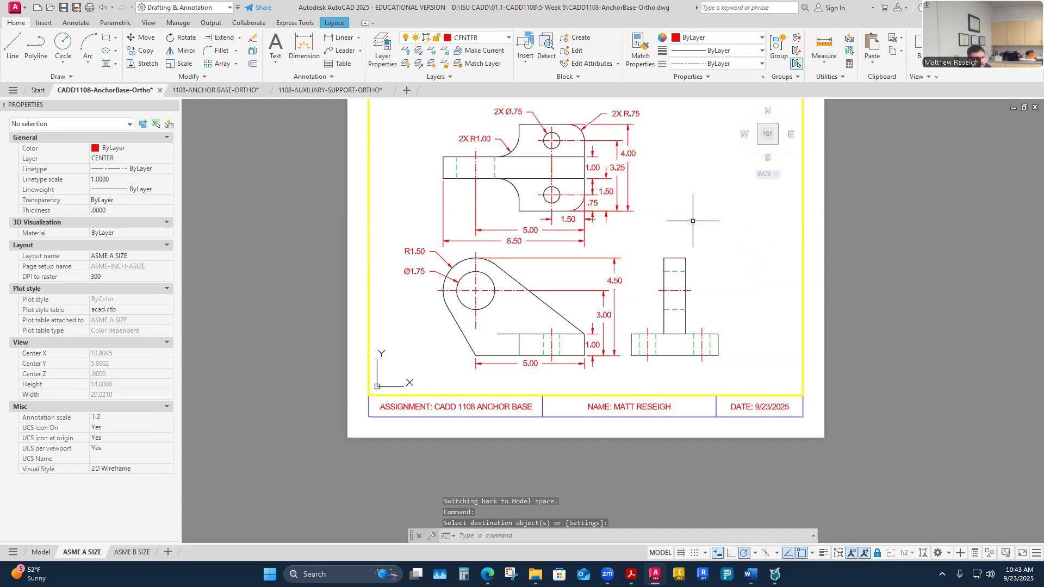
pyautogui.press('Escape')
pyautogui.press('Escape')
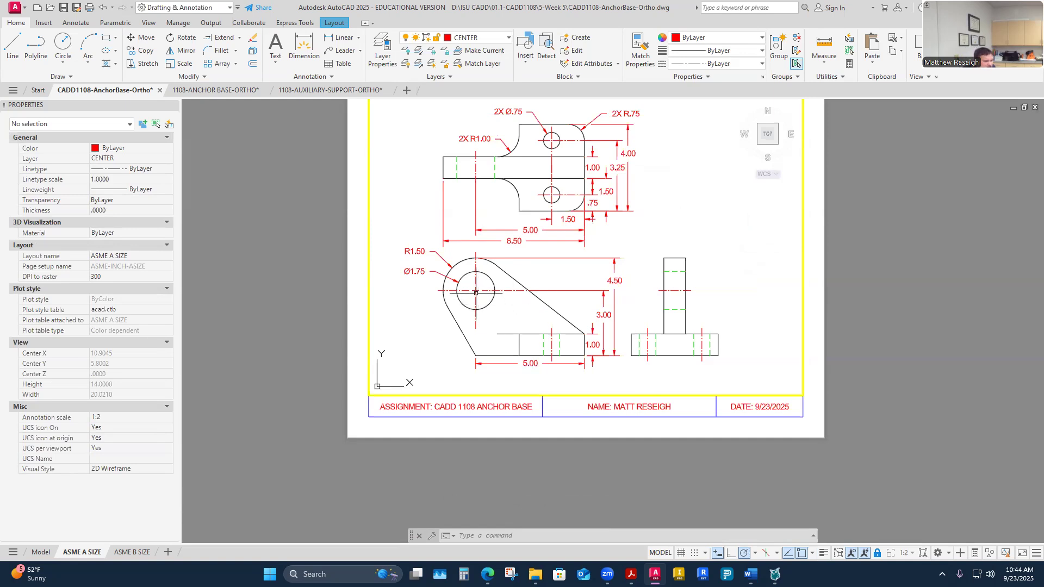
pyautogui.moveTo(487, 291)
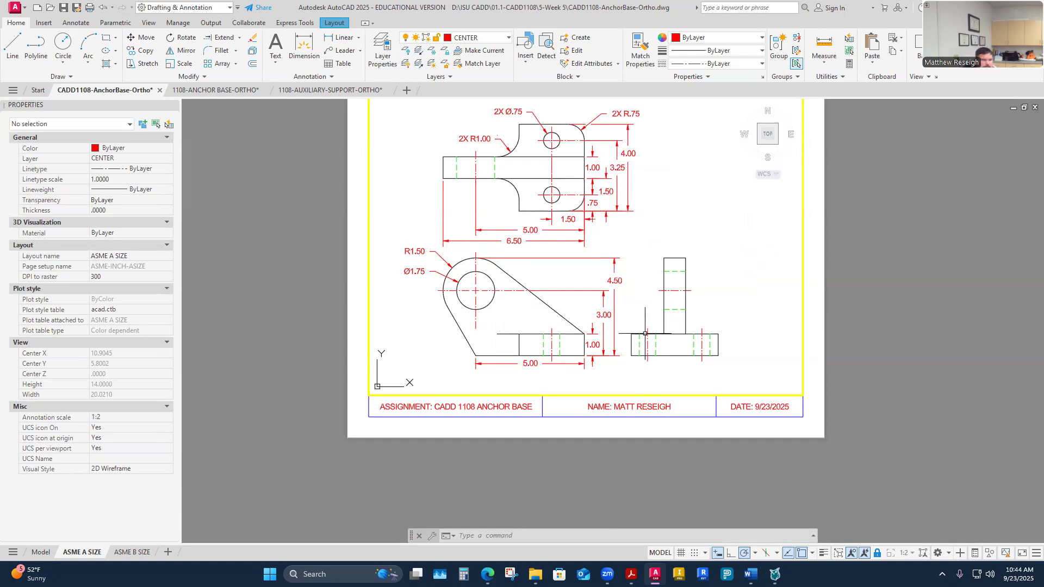
pyautogui.moveTo(639, 352)
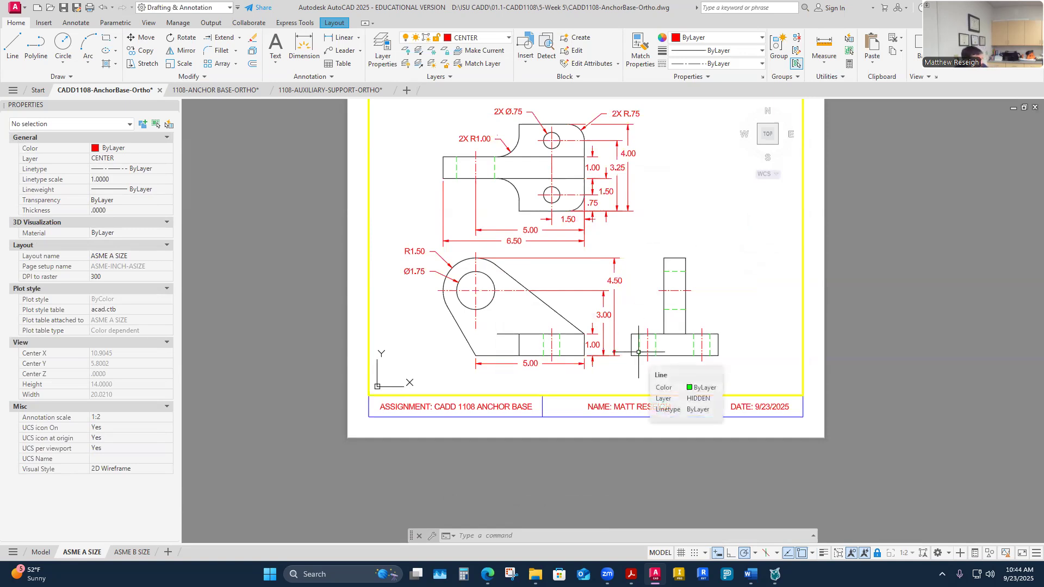
pyautogui.press('Escape')
pyautogui.press('Escape')
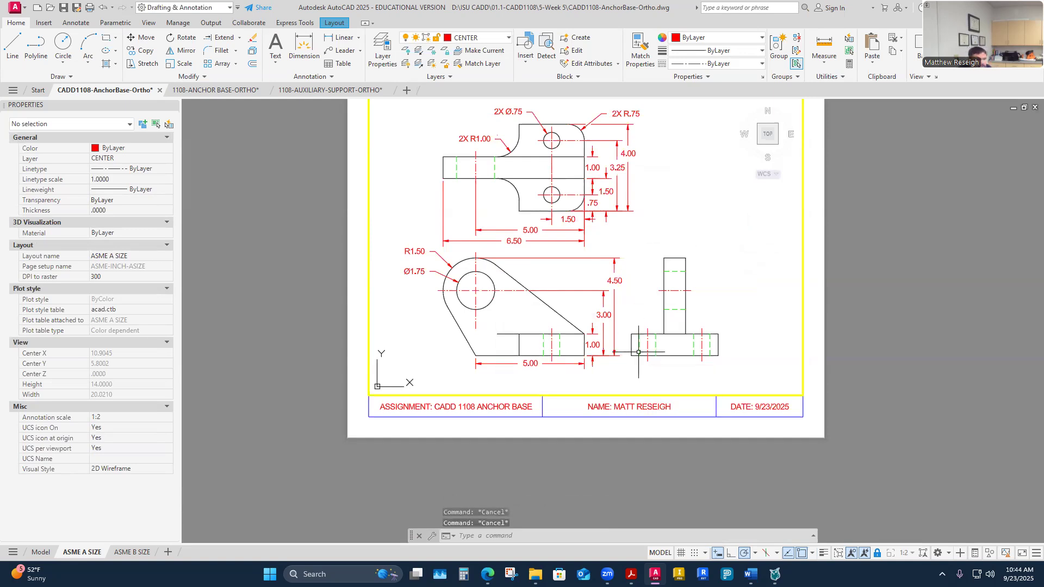
# Open a plot preview of the ASME A SIZE layout and check the centerlines in all views with the full sheet fitted.
pyautogui.click(89, 7)
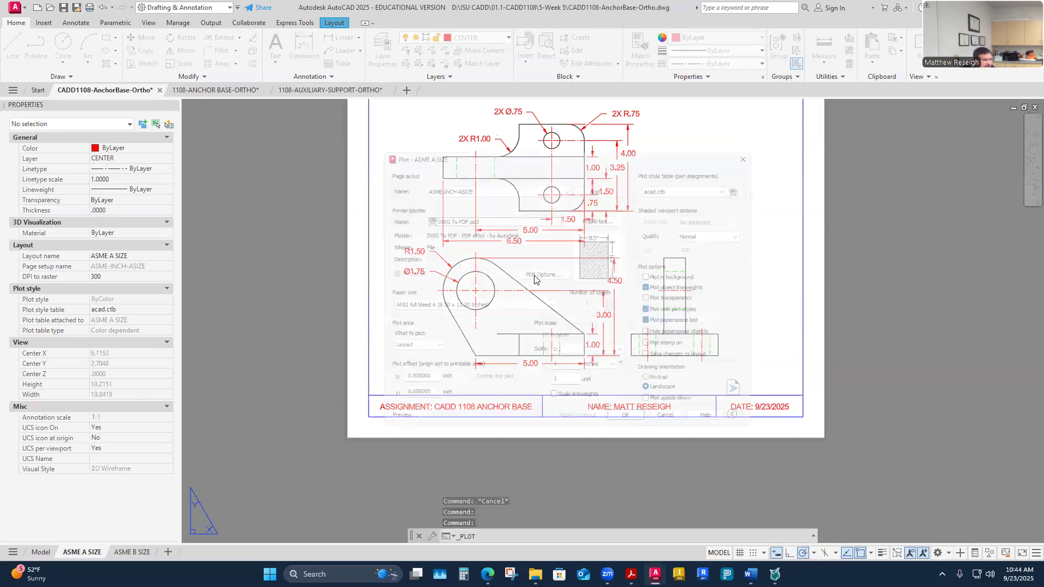
pyautogui.click(387, 428)
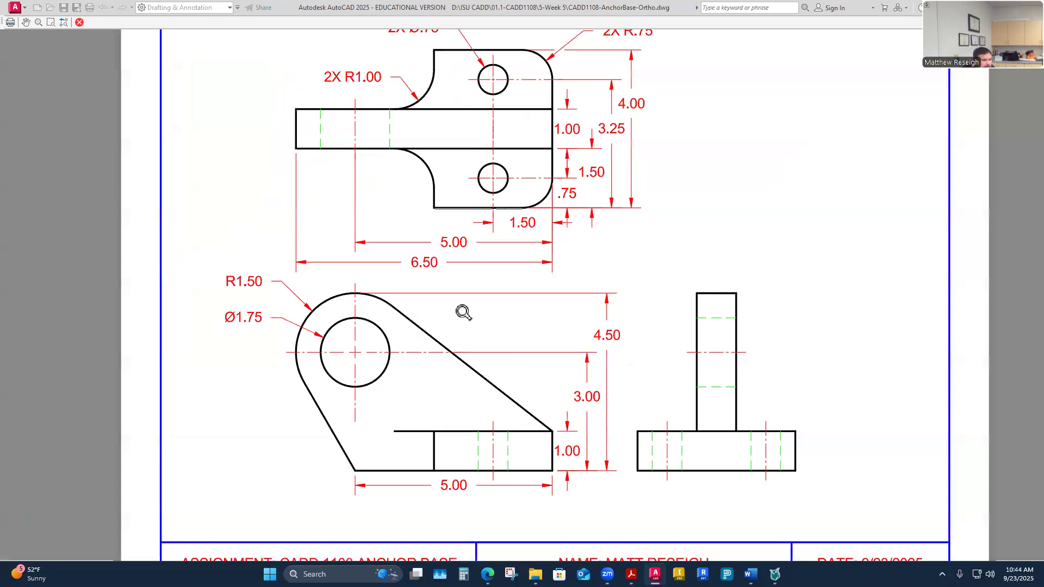
pyautogui.scroll(-1, 464, 313)
pyautogui.scroll(1, 467, 338)
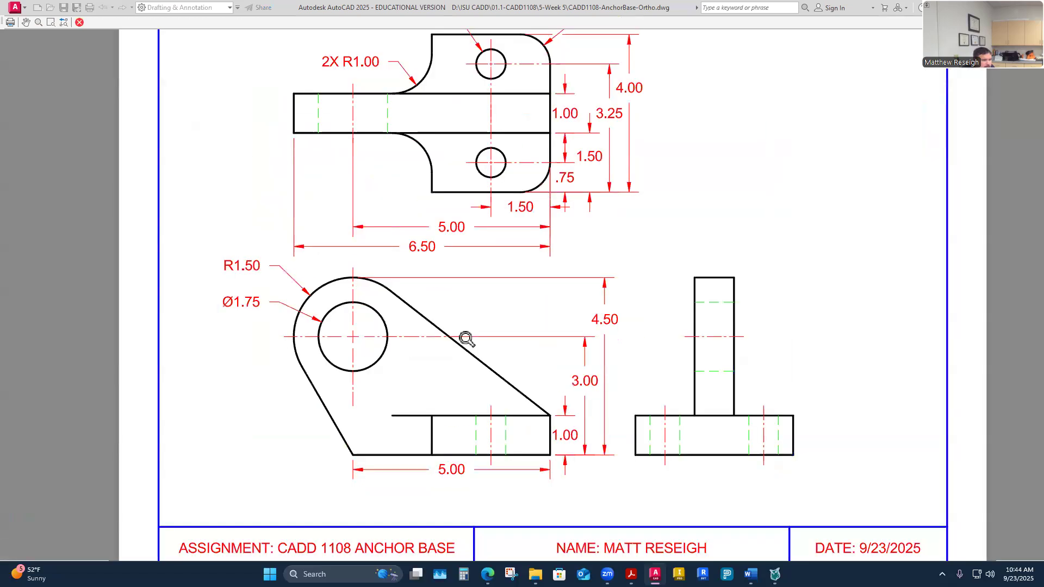
pyautogui.scroll(-1, 466, 338)
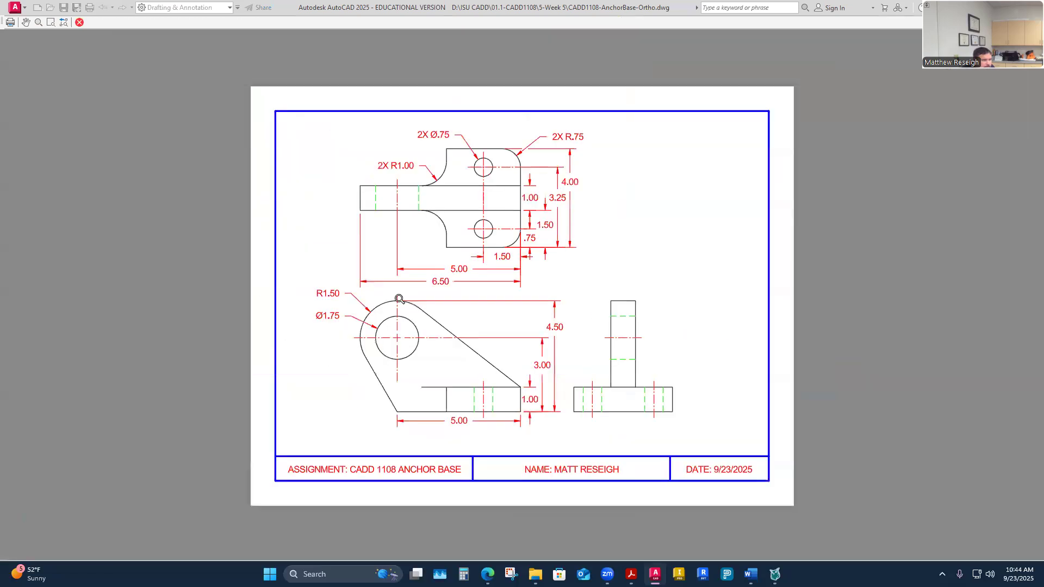
pyautogui.click(63, 24)
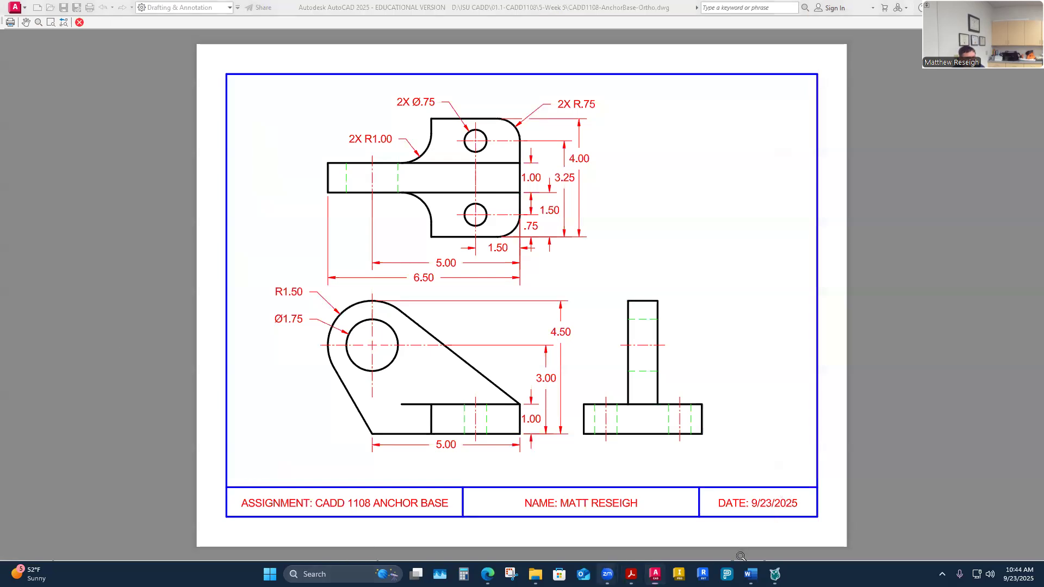
pyautogui.moveTo(608, 574)
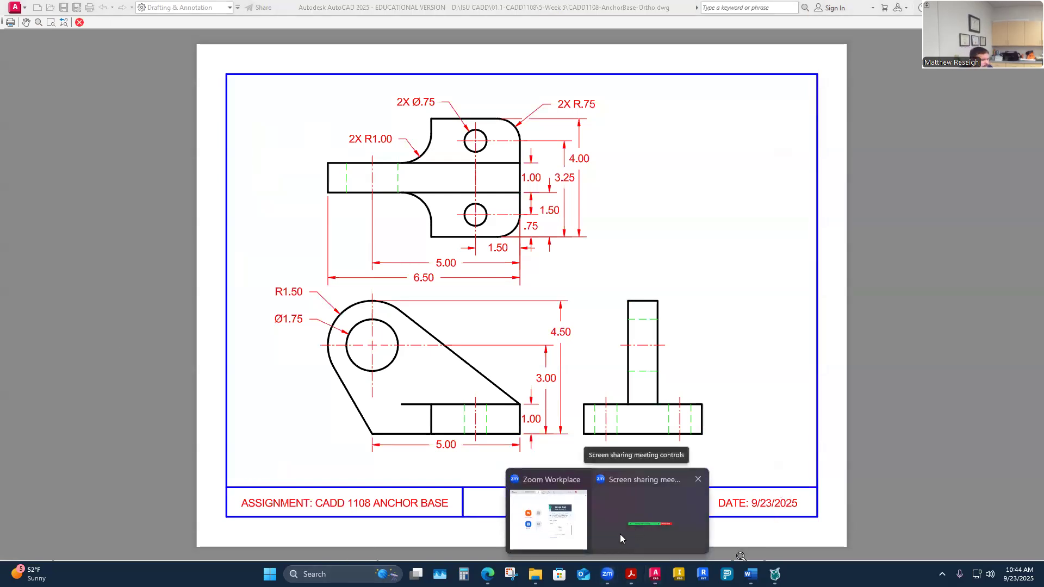